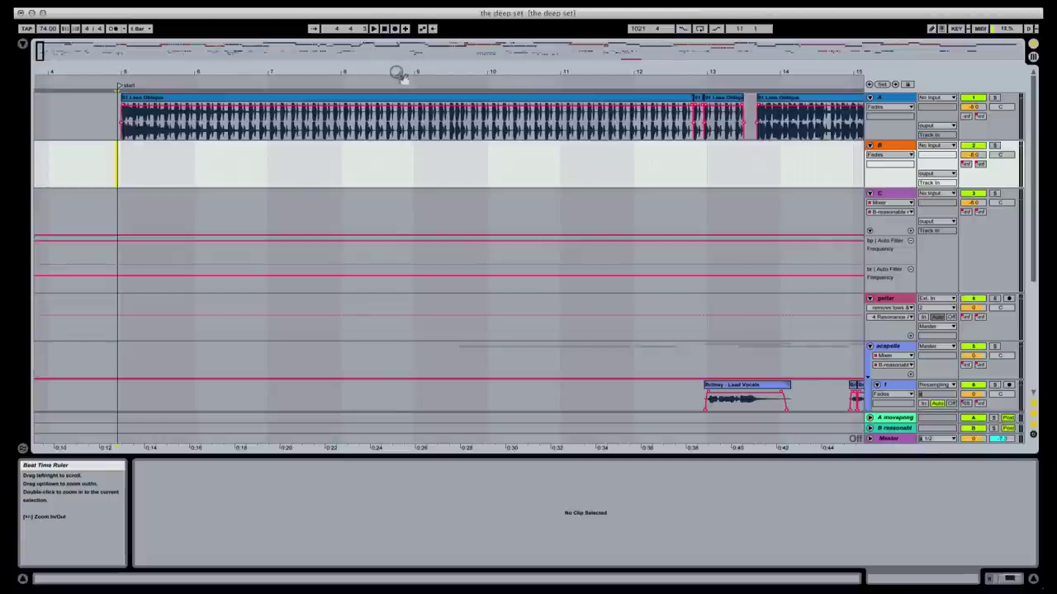
- Play the arrangement from just before the first clip on track A, around 4.4.4
{"action": "left_click_drag", "start_coordinate": [96, 74], "coordinate": [165, 73]}
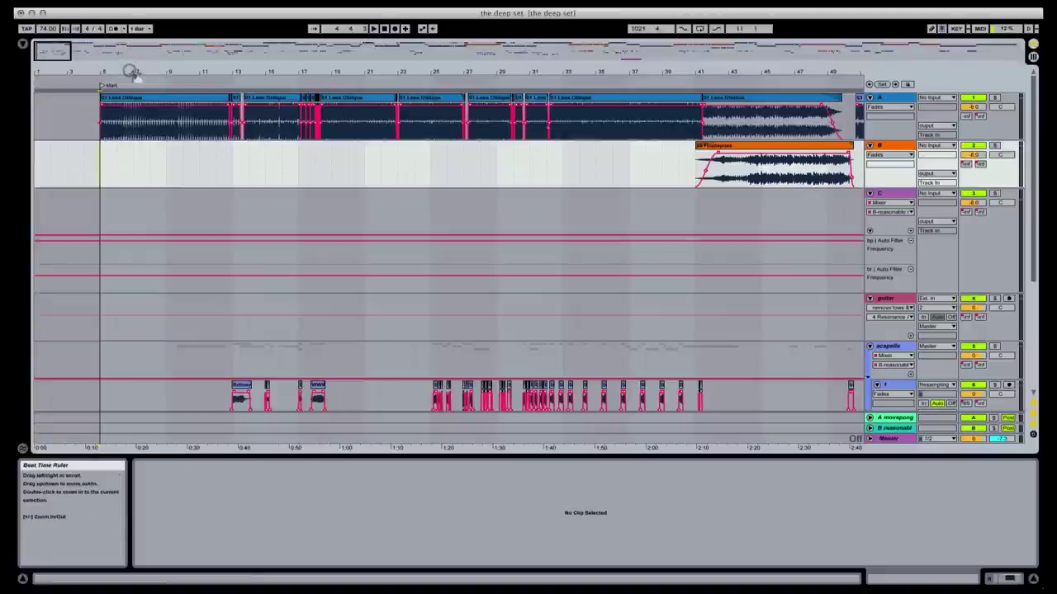
{"action": "left_click_drag", "start_coordinate": [132, 72], "coordinate": [130, 152]}
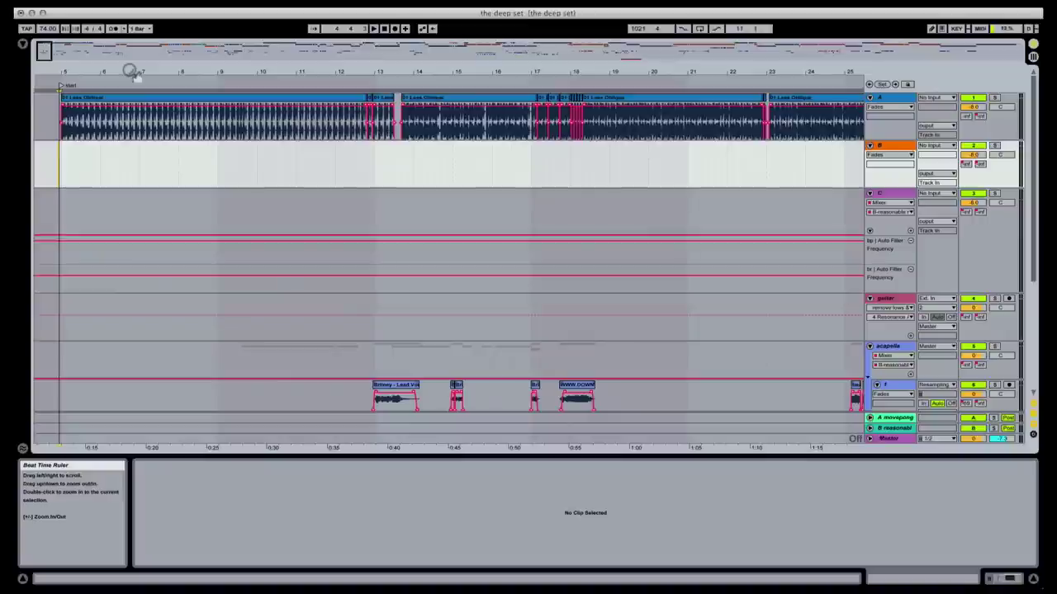
{"action": "left_click_drag", "start_coordinate": [131, 71], "coordinate": [133, 112]}
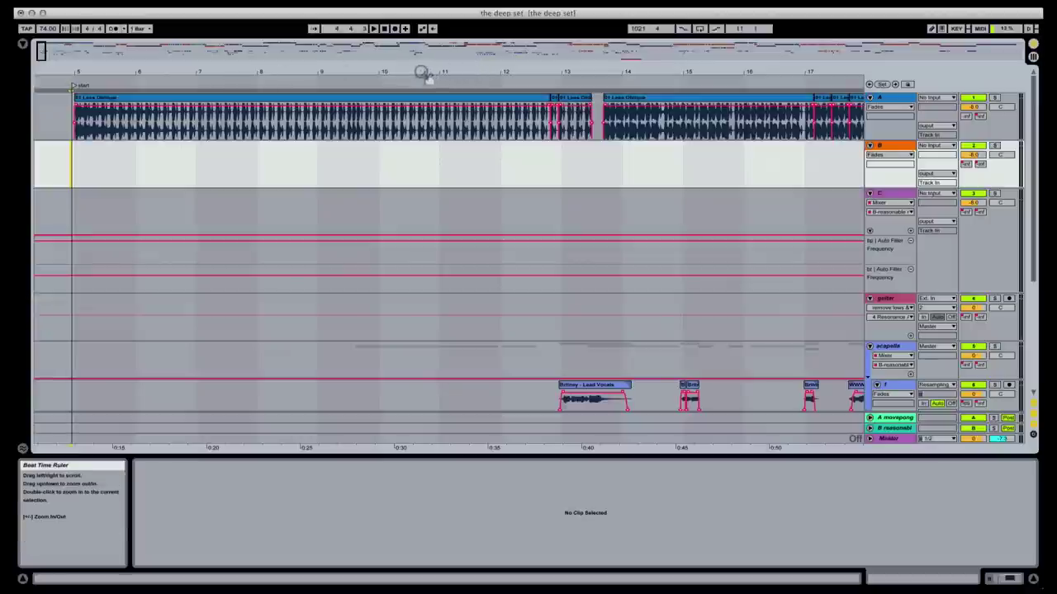
{"action": "left_click_drag", "start_coordinate": [252, 72], "coordinate": [252, 51]}
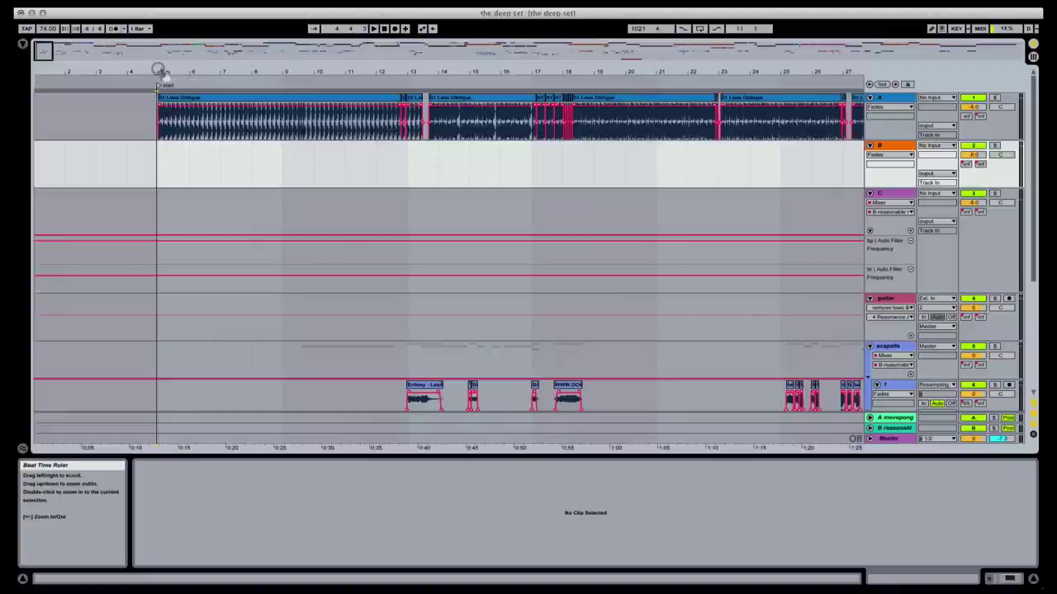
{"action": "left_click_drag", "start_coordinate": [161, 73], "coordinate": [165, 99]}
{"action": "left_click", "coordinate": [176, 109]}
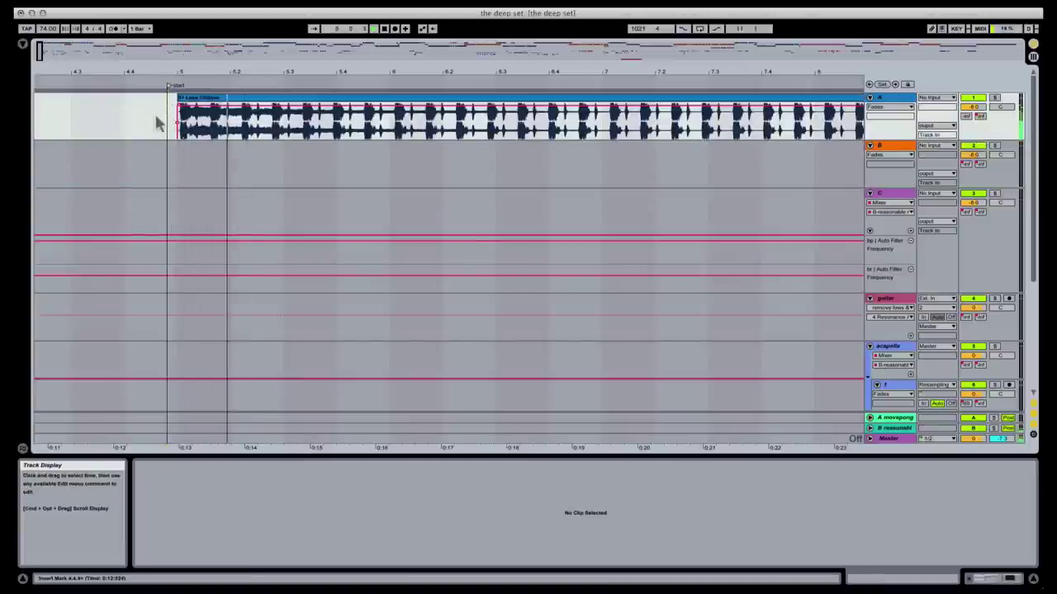
- Show track A's device chain with the Audio Effect Rack, Utility and Auto Filter during playback
{"action": "left_click_drag", "start_coordinate": [464, 73], "coordinate": [421, 48]}
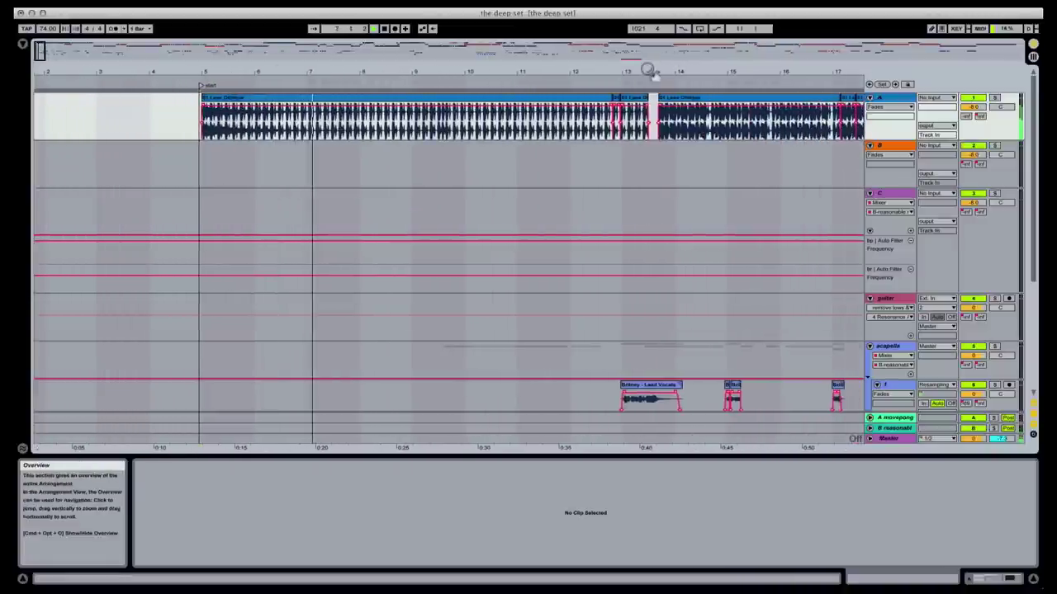
{"action": "left_click_drag", "start_coordinate": [649, 73], "coordinate": [550, 73]}
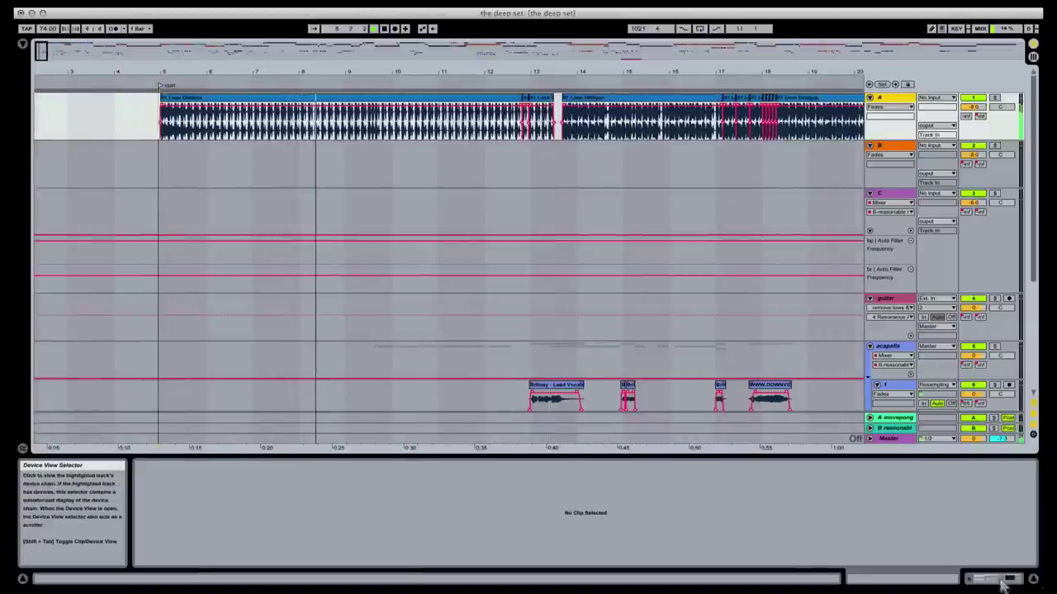
{"action": "left_click", "coordinate": [906, 101]}
{"action": "left_click_drag", "start_coordinate": [577, 518], "coordinate": [537, 481]}
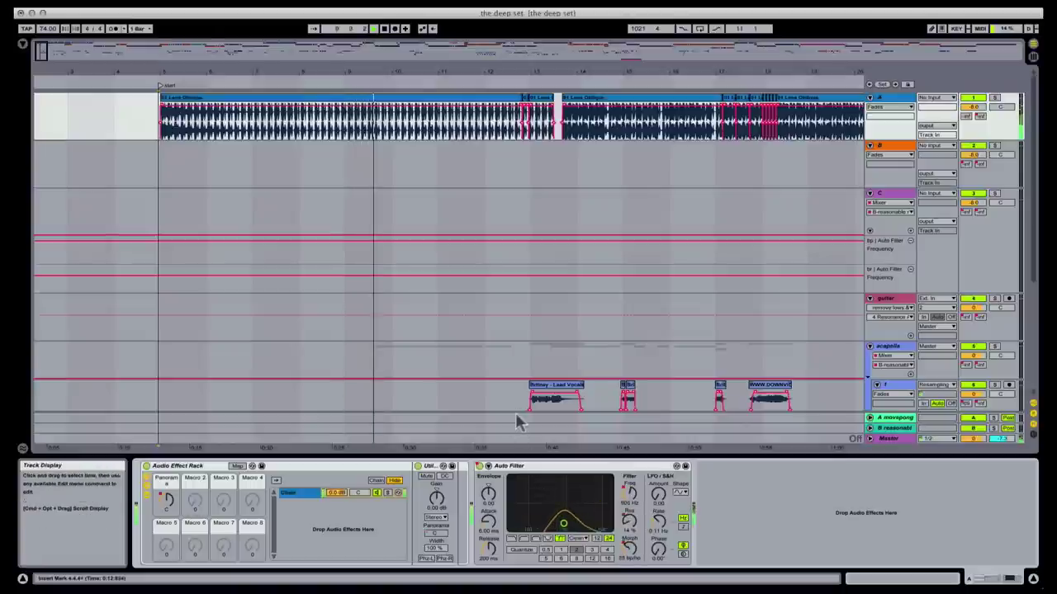
- Solo acapella track 2 and open the clip properties of the short lead vocal clip starting near 11.4
{"action": "scroll", "coordinate": [483, 321], "scroll_direction": "down", "scroll_amount": 5}
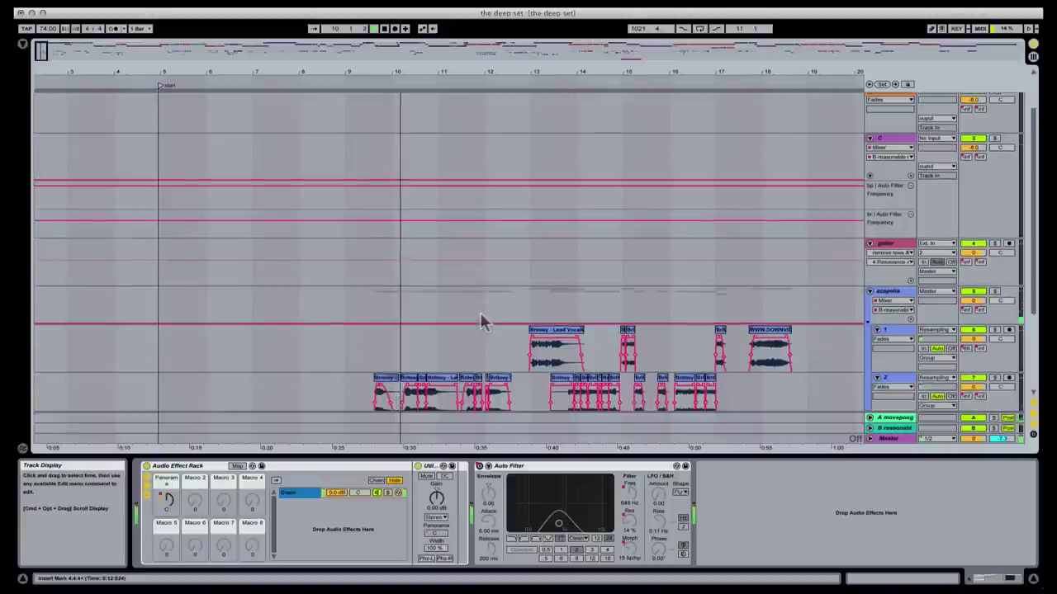
{"action": "scroll", "coordinate": [480, 323], "scroll_direction": "down", "scroll_amount": 2}
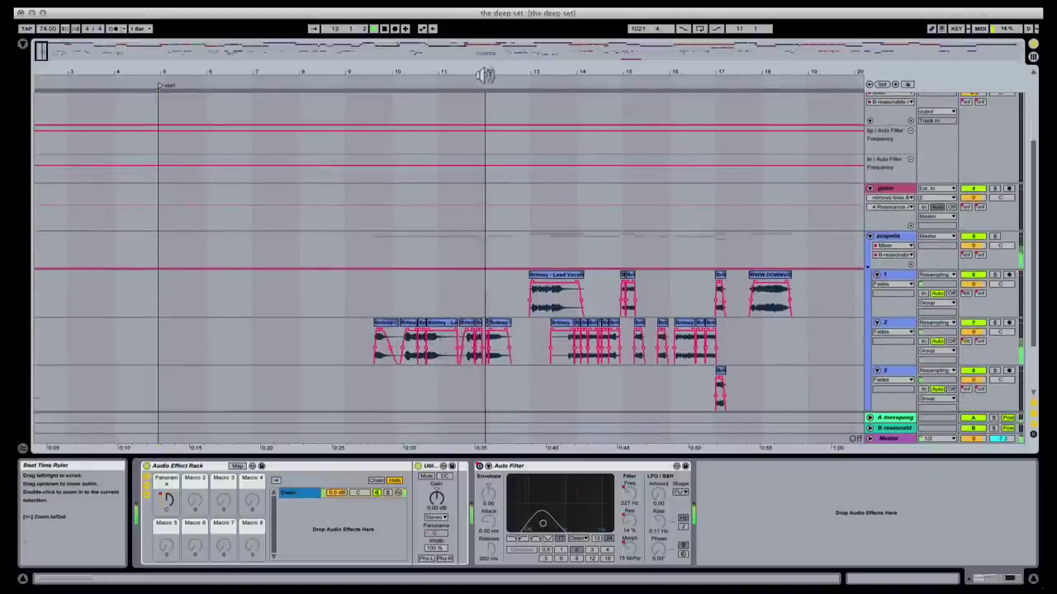
{"action": "left_click_drag", "start_coordinate": [478, 73], "coordinate": [497, 200]}
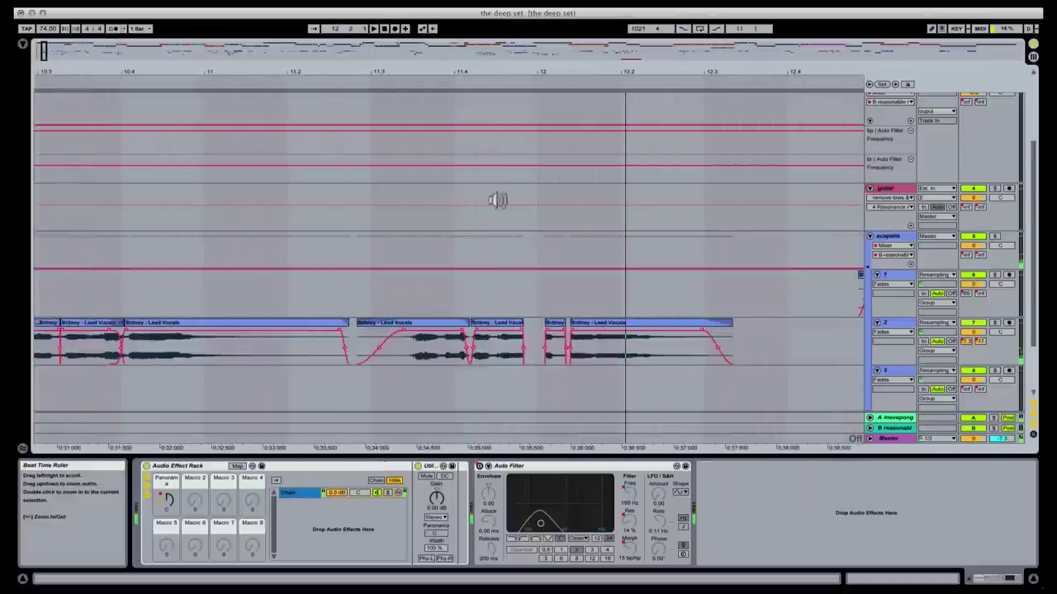
{"action": "left_click", "coordinate": [507, 322]}
{"action": "left_click", "coordinate": [994, 322]}
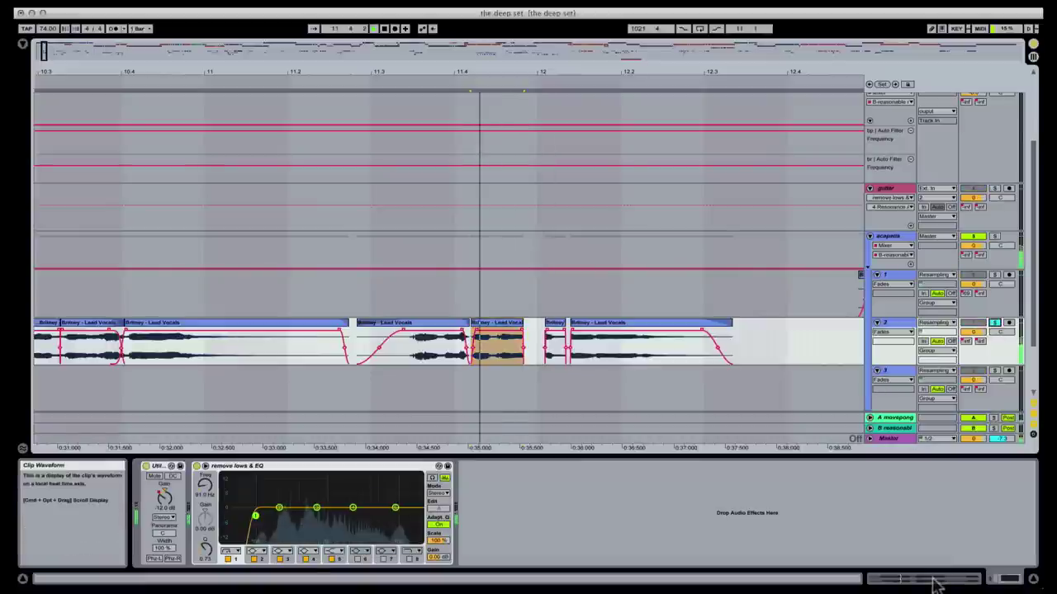
{"action": "key", "text": "shift+Tab"}
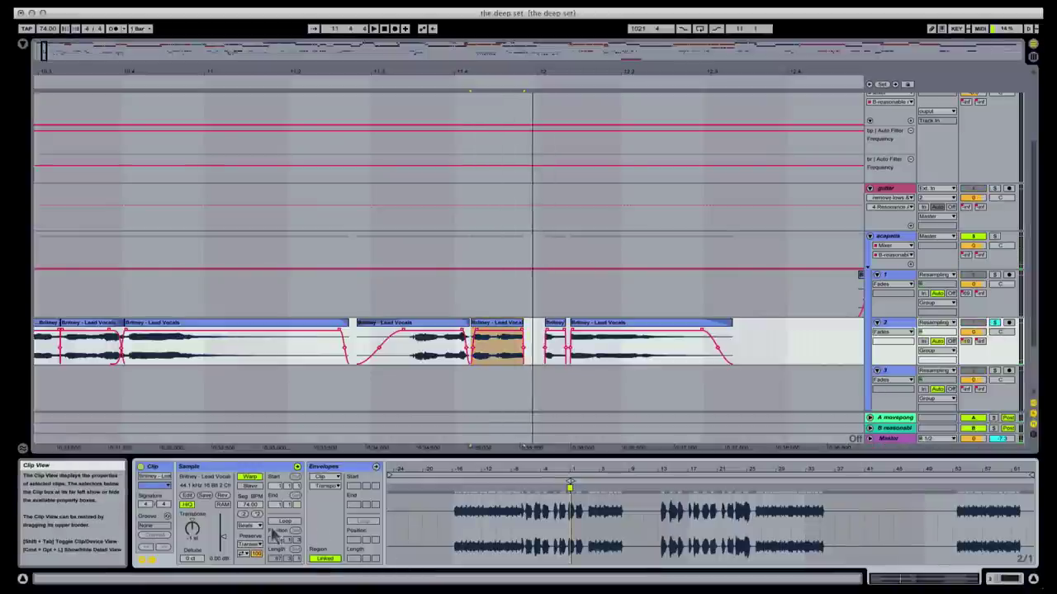
- Set the vocal clip's warp mode to Complex Pro, then adjust its formants and lower its envelope value
{"action": "left_click", "coordinate": [250, 526]}
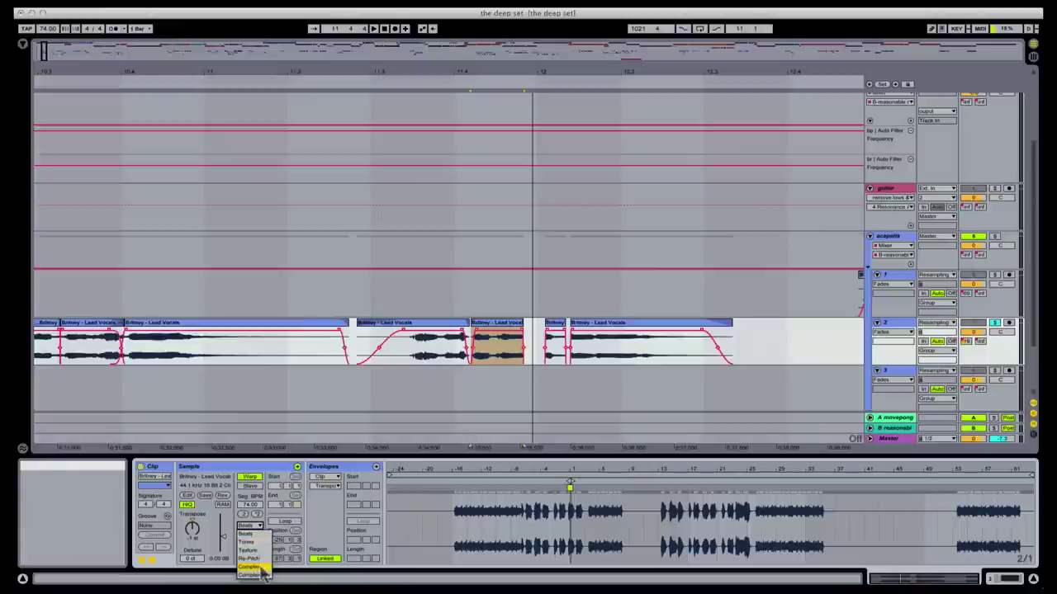
{"action": "left_click", "coordinate": [263, 574]}
{"action": "left_click", "coordinate": [250, 525]}
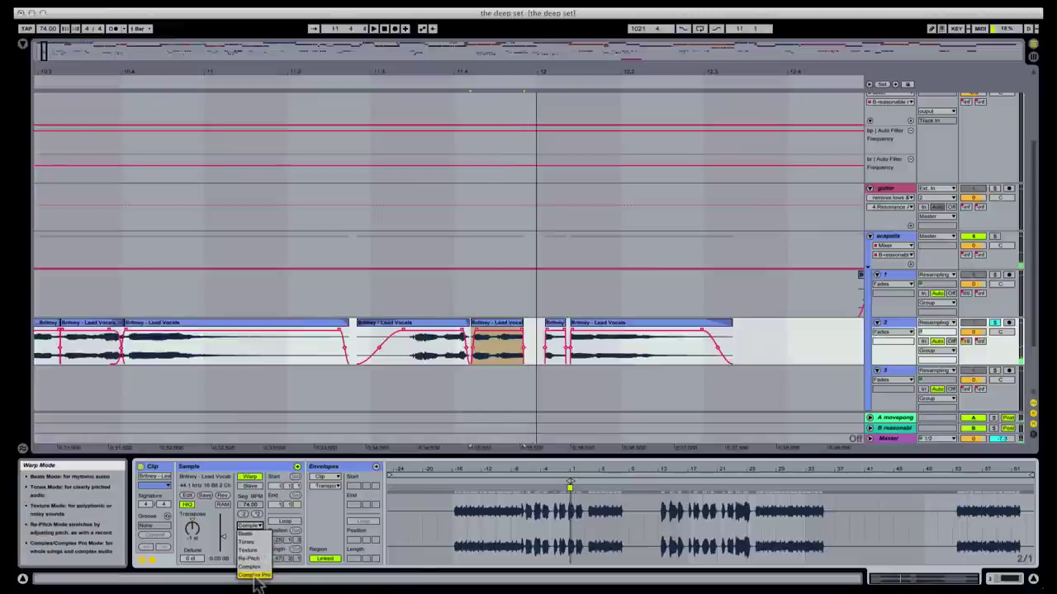
{"action": "left_click", "coordinate": [256, 576]}
{"action": "left_click_drag", "start_coordinate": [250, 557], "coordinate": [250, 544]}
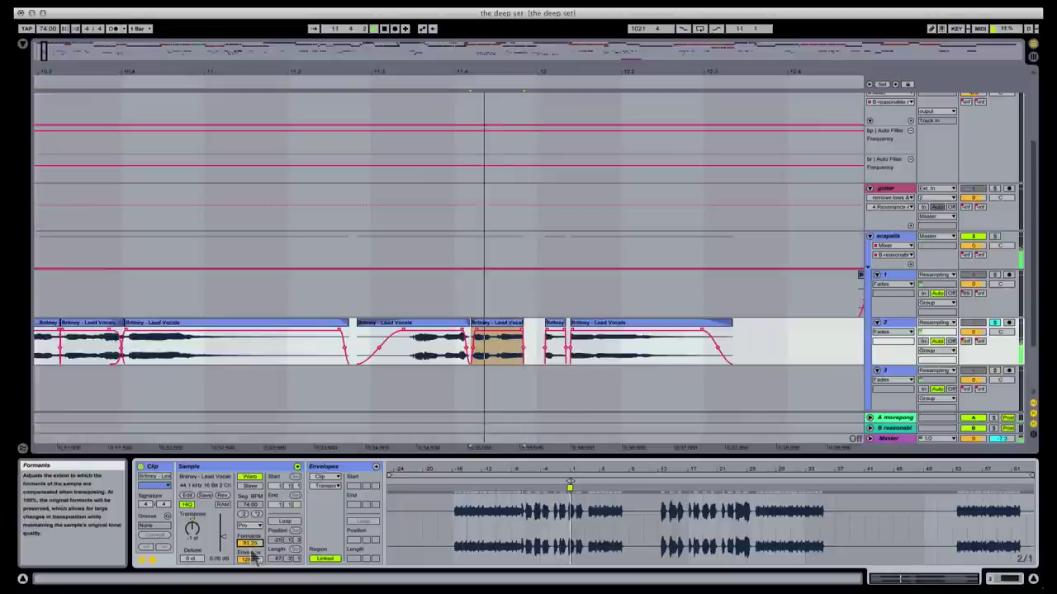
{"action": "left_click_drag", "start_coordinate": [249, 558], "coordinate": [249, 569]}
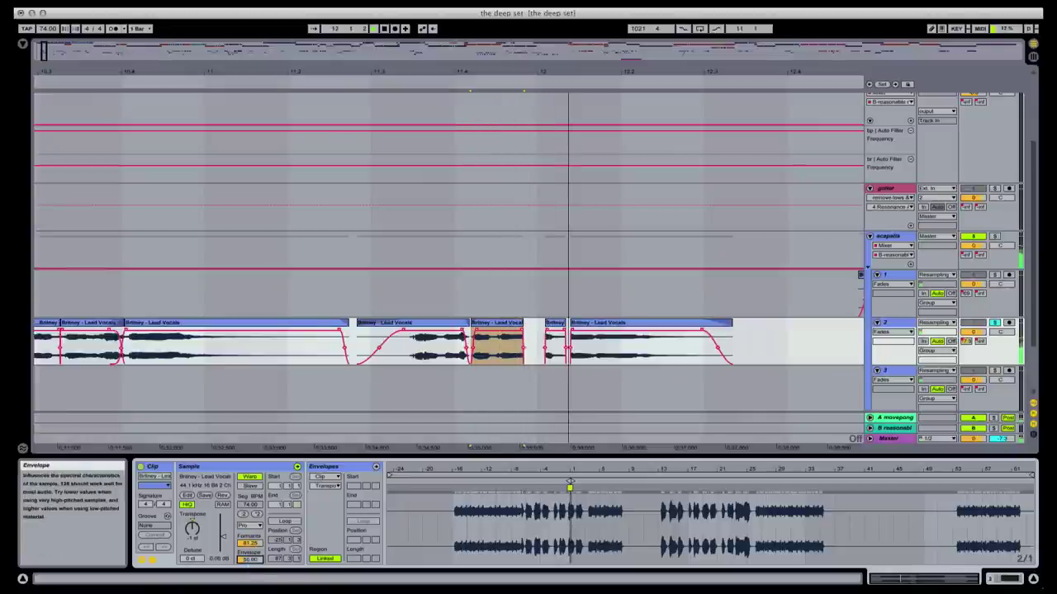
- Turn off solo on acapella track 2 and play from the vocal clip starting at 10.4
{"action": "left_click", "coordinate": [267, 343]}
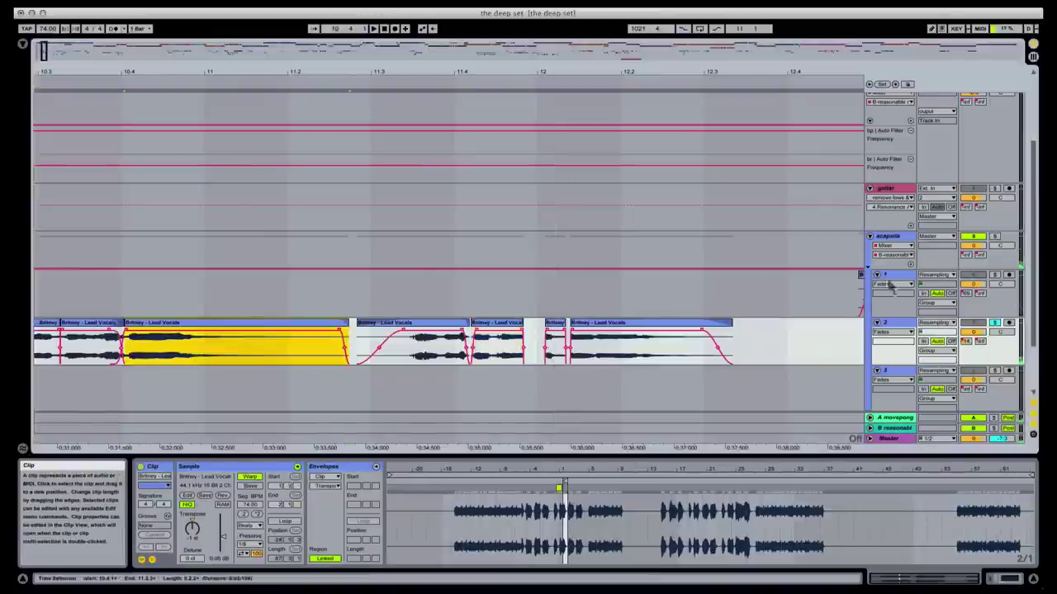
{"action": "left_click", "coordinate": [994, 330]}
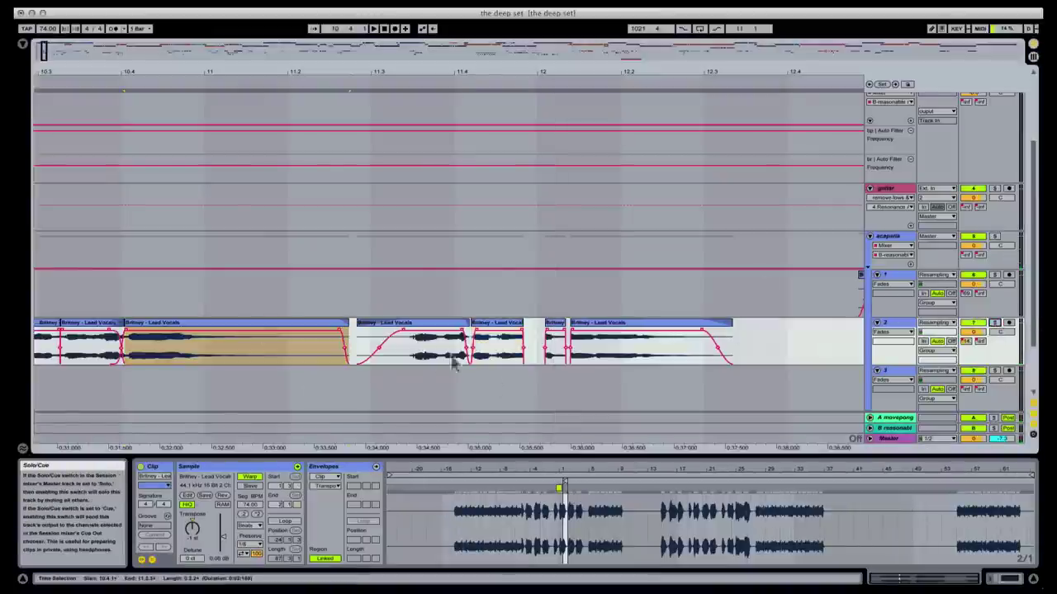
{"action": "key", "text": "space"}
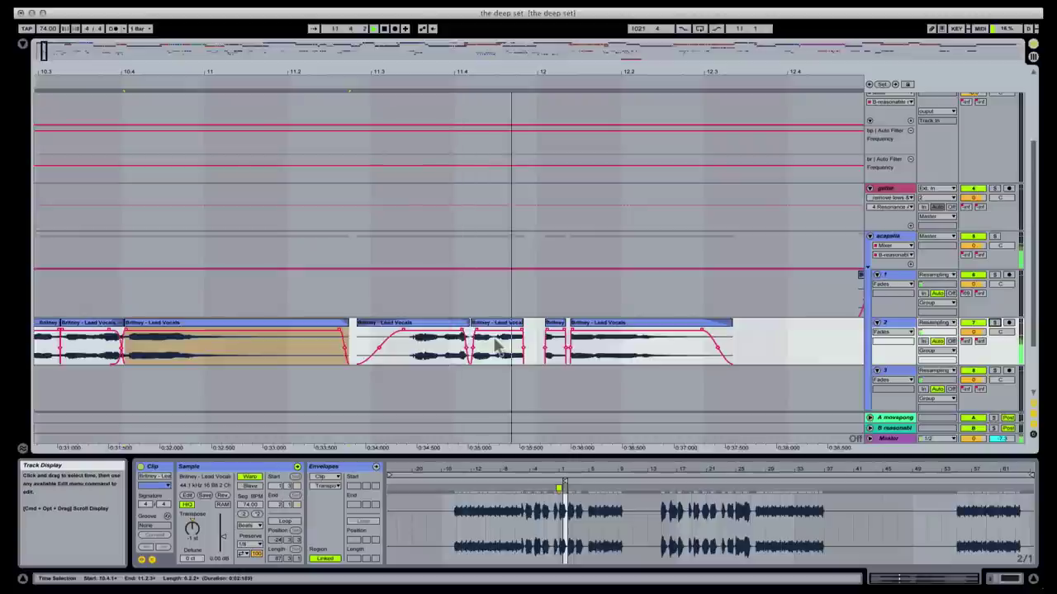
- Move the short vocal clip near 11.4 up to acapella track 1, slightly earlier, and play the transition
{"action": "left_click_drag", "start_coordinate": [469, 81], "coordinate": [472, 87]}
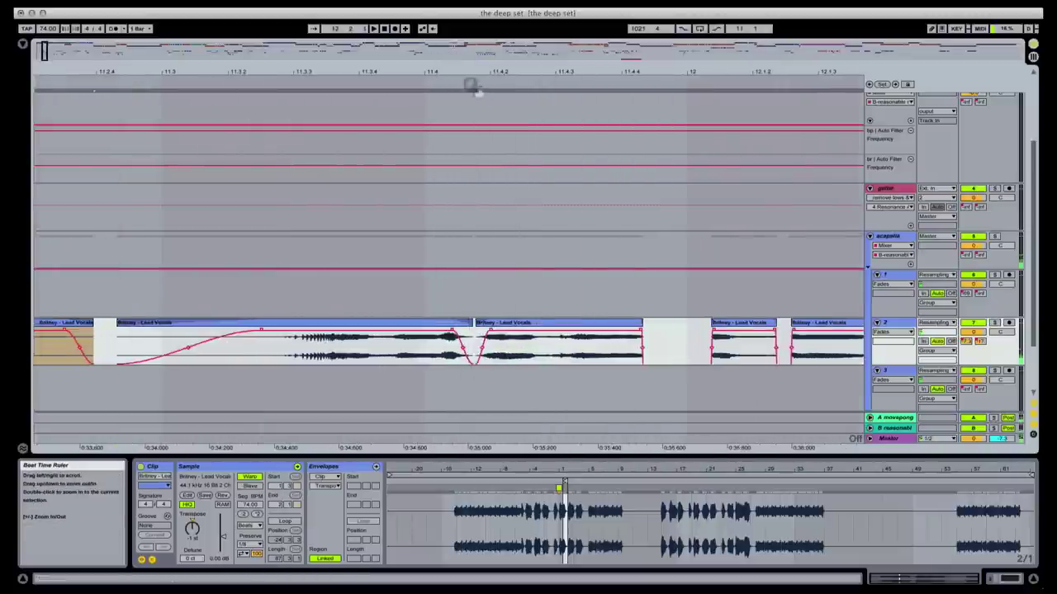
{"action": "left_click", "coordinate": [503, 323]}
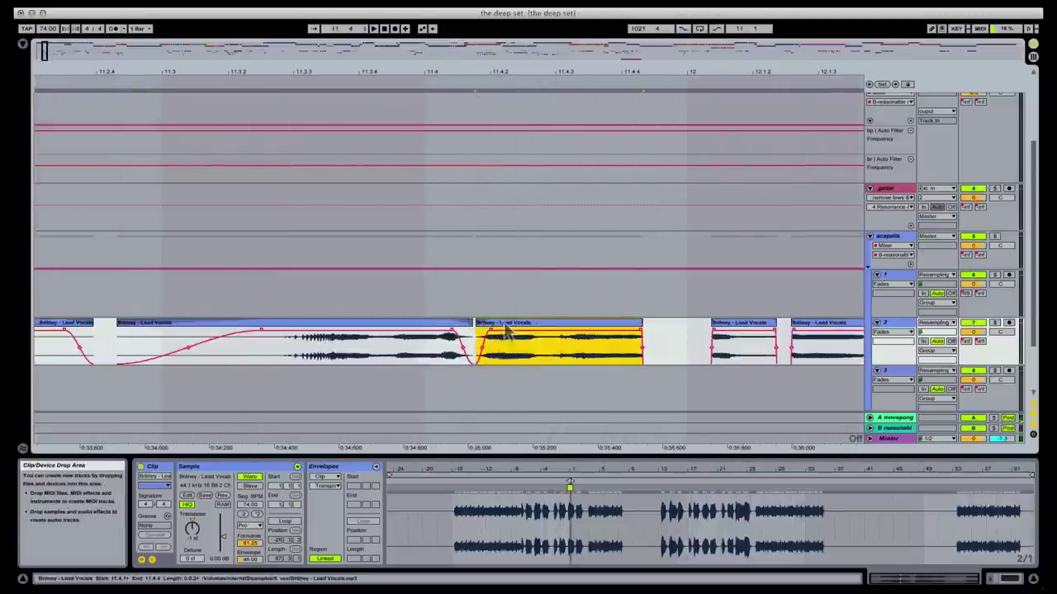
{"action": "left_click_drag", "start_coordinate": [535, 329], "coordinate": [521, 303]}
{"action": "left_click", "coordinate": [139, 296]}
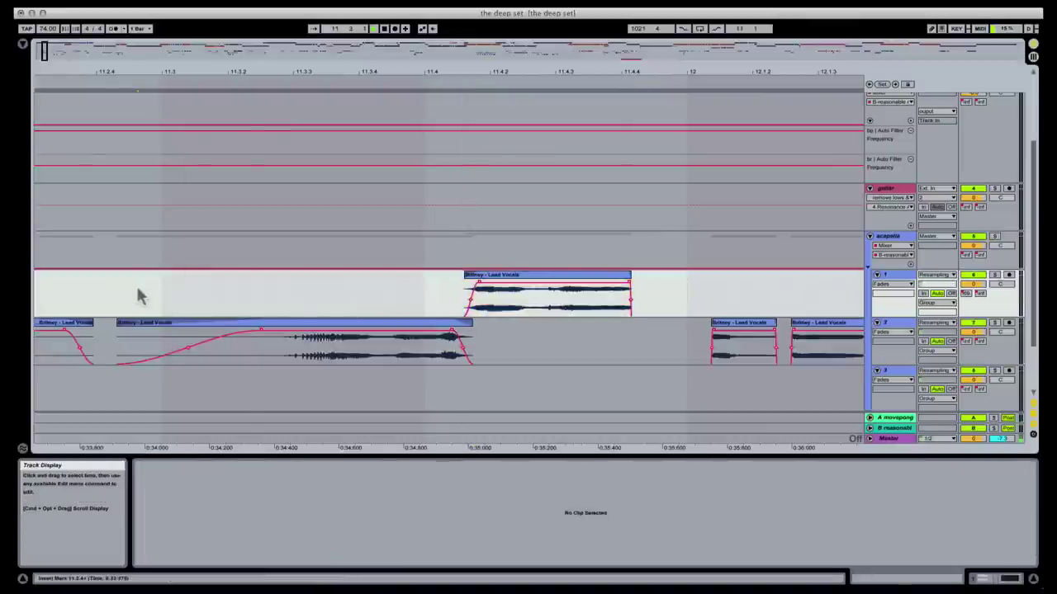
- Fine-tune the timing of the moved vocal clip on track 1 by nudging it earlier, then slightly later, auditioning each position
{"action": "left_click", "coordinate": [515, 281]}
{"action": "left_click_drag", "start_coordinate": [514, 280], "coordinate": [501, 282]}
{"action": "left_click", "coordinate": [207, 300]}
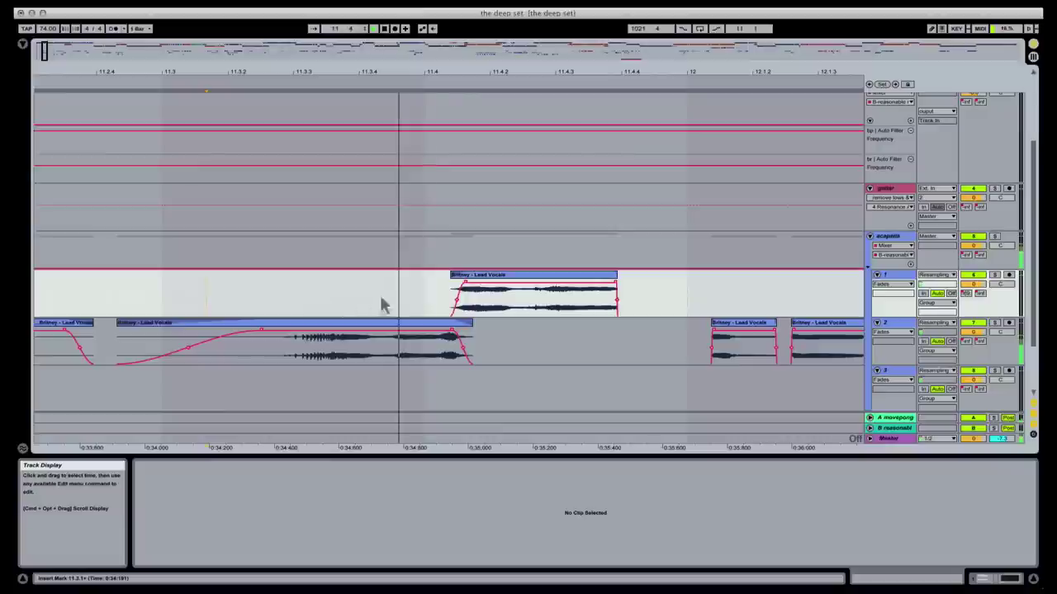
{"action": "left_click_drag", "start_coordinate": [473, 294], "coordinate": [508, 275]}
{"action": "left_click", "coordinate": [259, 290]}
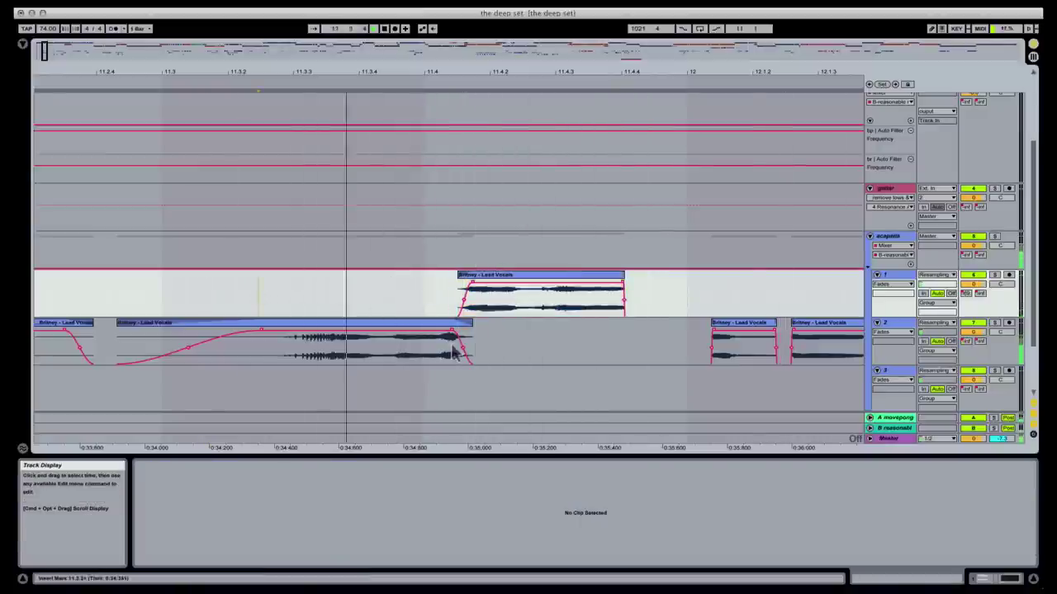
- Extend the end of track 2's preceding vocal clip to about 11.4.2, shift track 1's overlapping clip slightly later, and audition the overlap
{"action": "left_click_drag", "start_coordinate": [472, 326], "coordinate": [486, 327]}
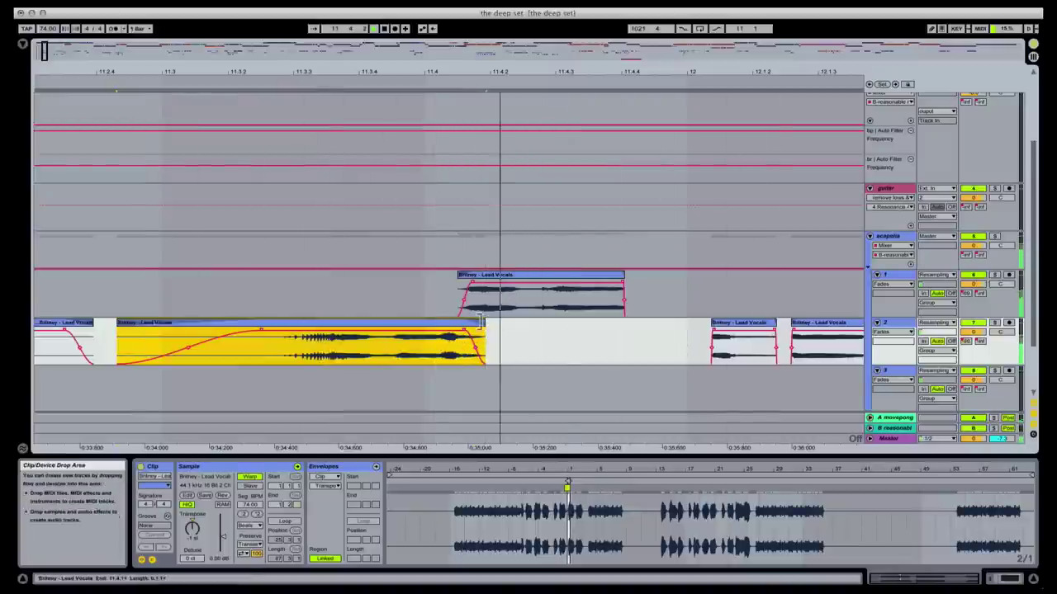
{"action": "left_click_drag", "start_coordinate": [483, 326], "coordinate": [493, 328]}
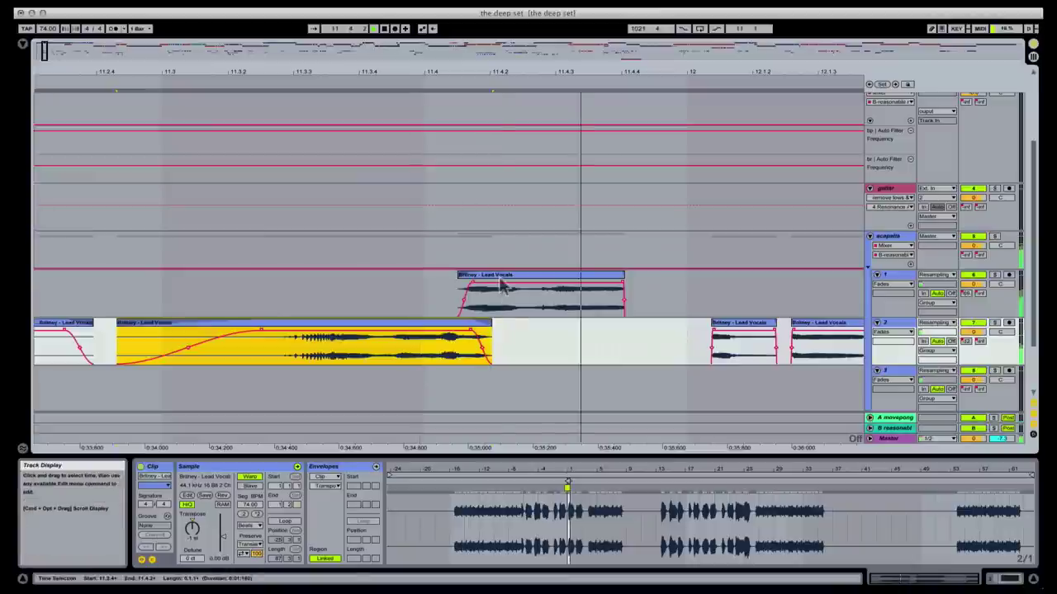
{"action": "left_click_drag", "start_coordinate": [502, 285], "coordinate": [501, 313]}
{"action": "key", "text": "space"}
{"action": "left_click", "coordinate": [496, 347], "text": "shift"}
{"action": "left_click", "coordinate": [423, 286]}
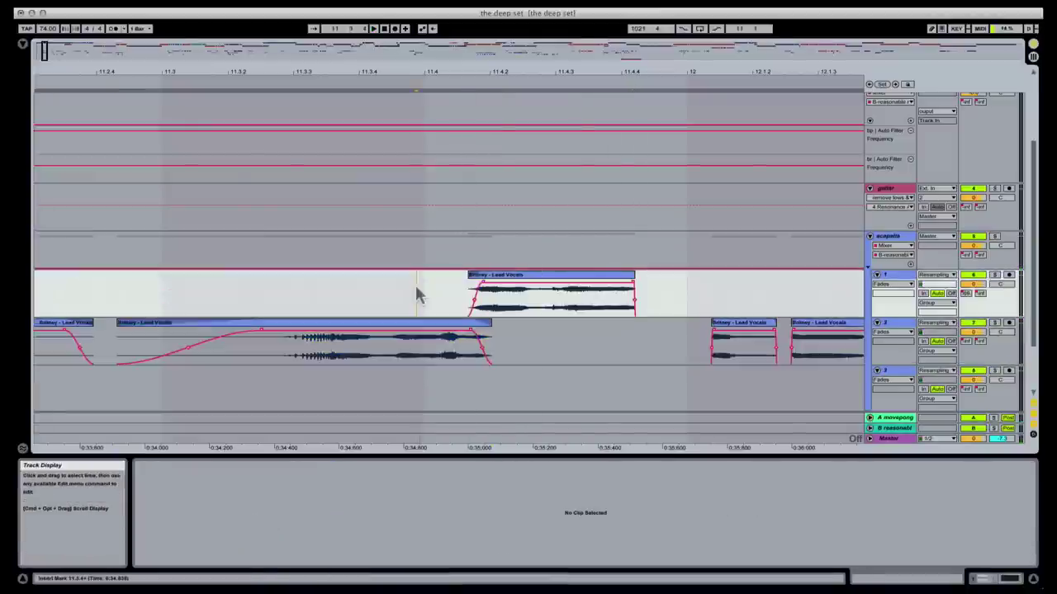
{"action": "key", "text": "space"}
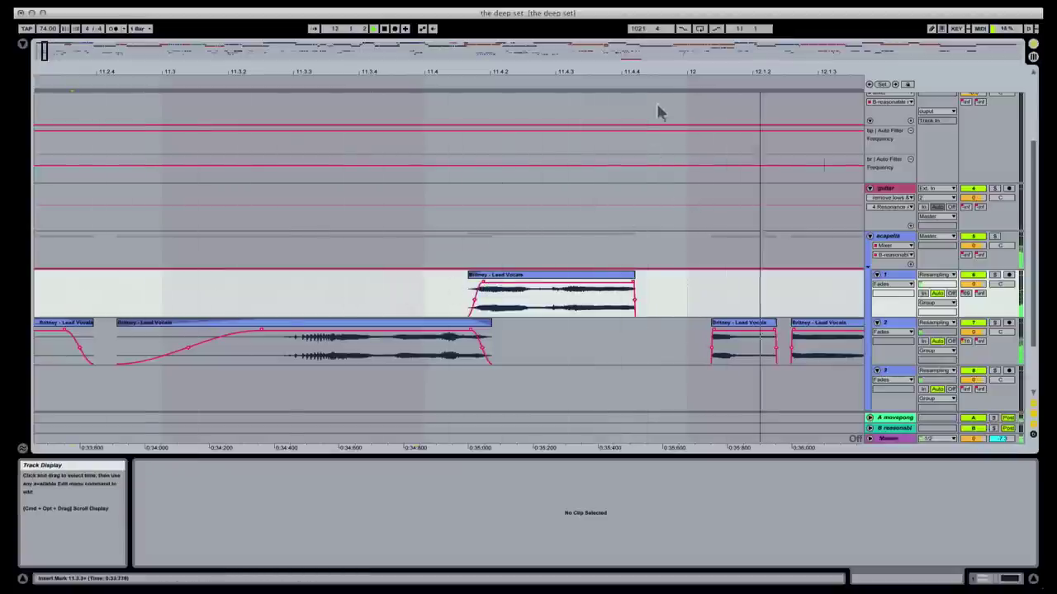
- Audition the long lead vocal clip near bar 13 on acapella track 1, first soloed and then with all tracks
{"action": "left_click_drag", "start_coordinate": [660, 71], "coordinate": [569, 23]}
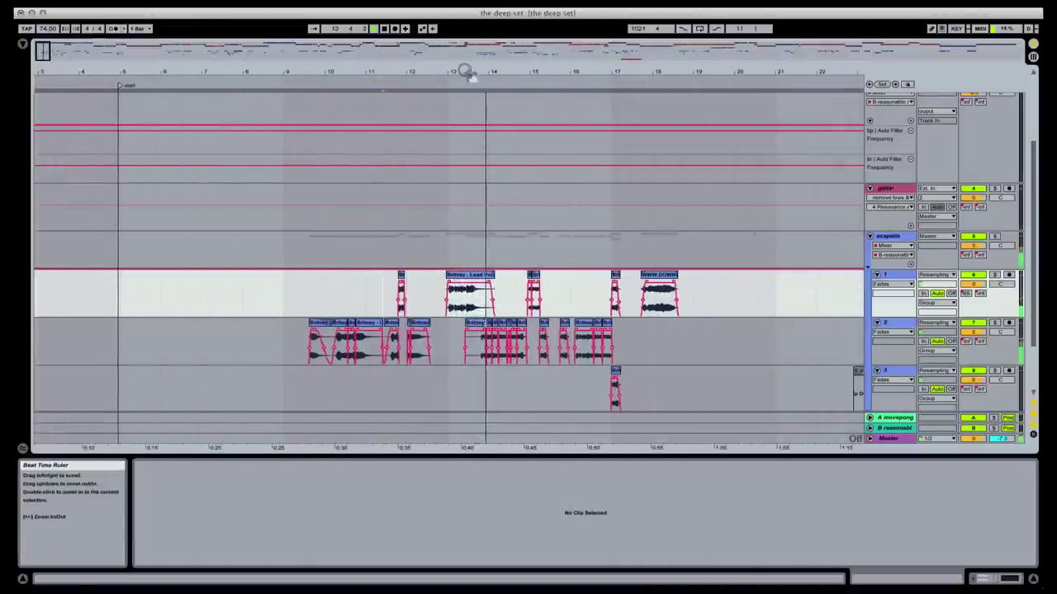
{"action": "left_click_drag", "start_coordinate": [469, 71], "coordinate": [469, 144]}
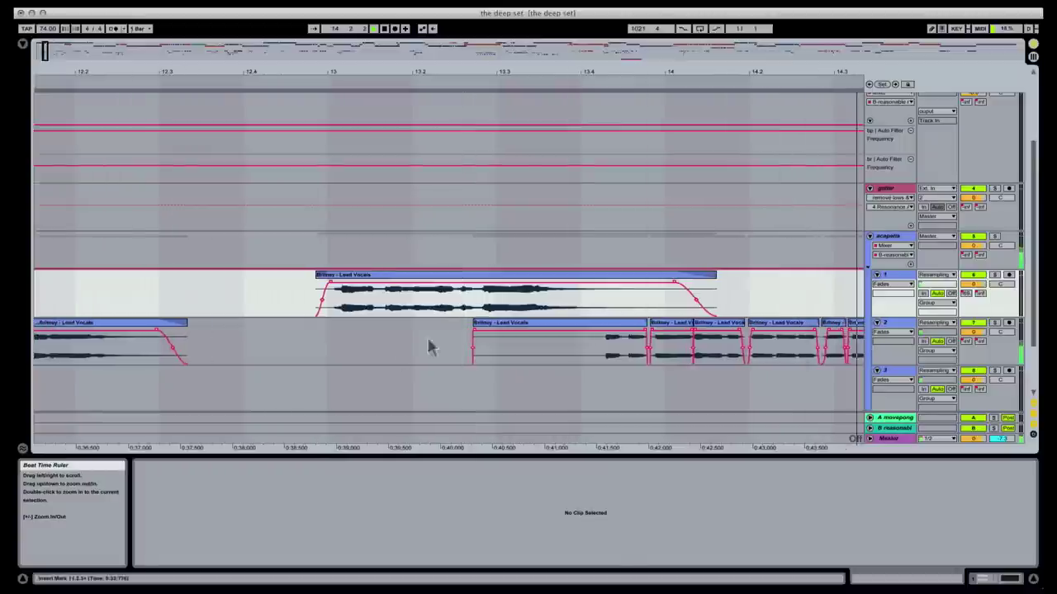
{"action": "left_click", "coordinate": [366, 285]}
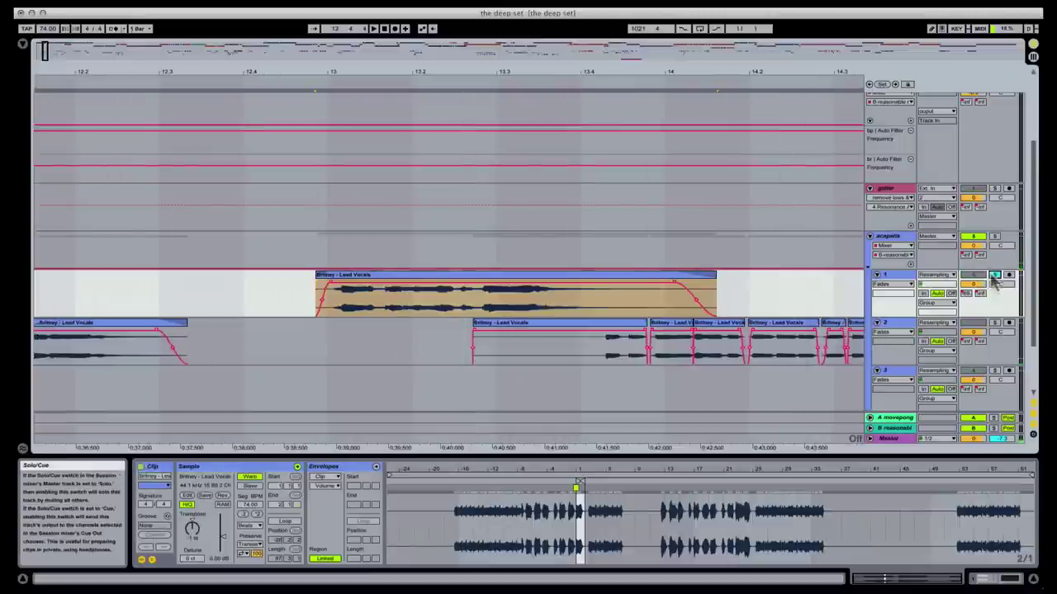
{"action": "left_click", "coordinate": [437, 307]}
{"action": "left_click", "coordinate": [437, 306]}
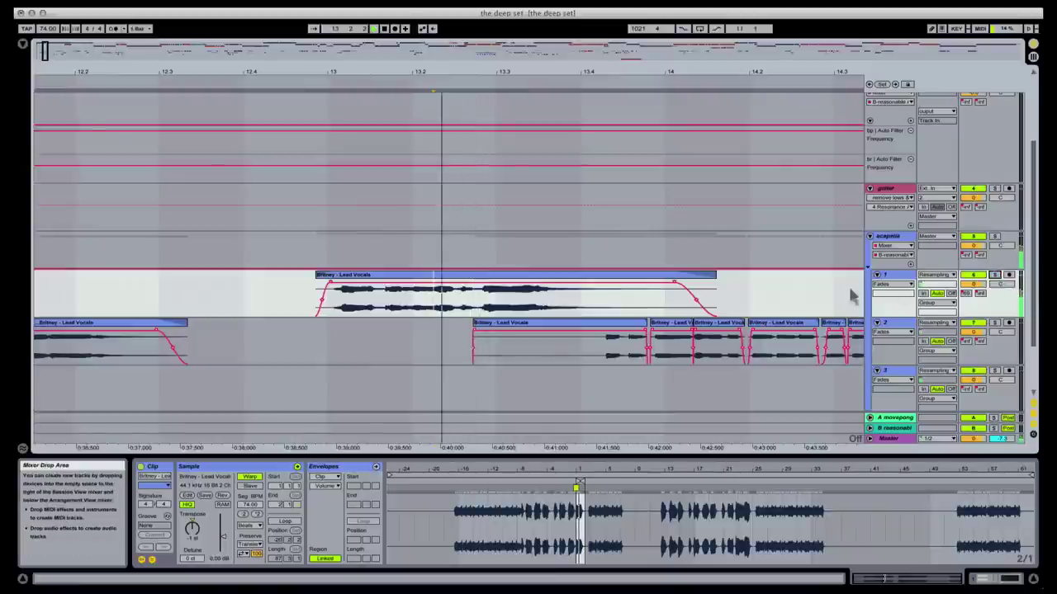
- Play from just before bar 13 and examine the gap between track A's clips above the vocal
{"action": "left_click", "coordinate": [294, 300]}
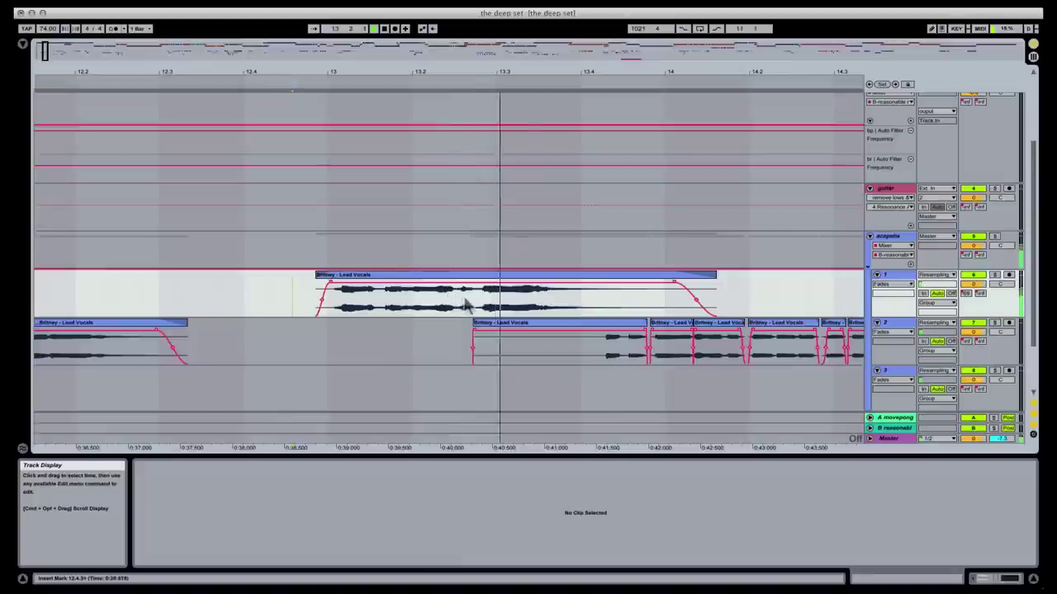
{"action": "scroll", "coordinate": [535, 318], "scroll_direction": "up", "scroll_amount": 1}
{"action": "scroll", "coordinate": [537, 318], "scroll_direction": "up", "scroll_amount": 5}
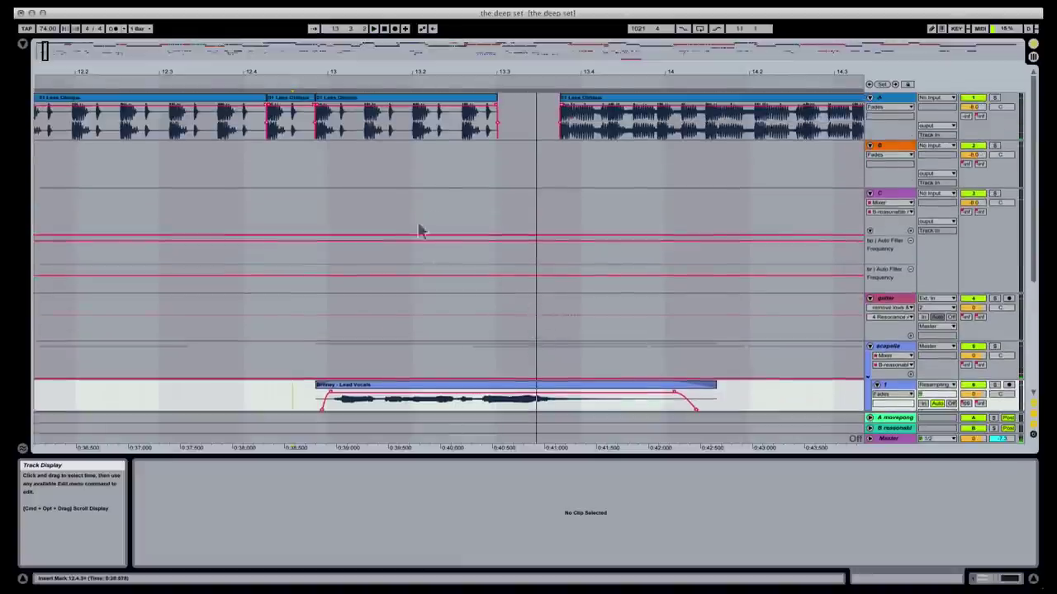
- Fold tracks B and C so the acapella group's vocal tracks fit in the arrangement view
{"action": "left_click_drag", "start_coordinate": [460, 73], "coordinate": [537, 248]}
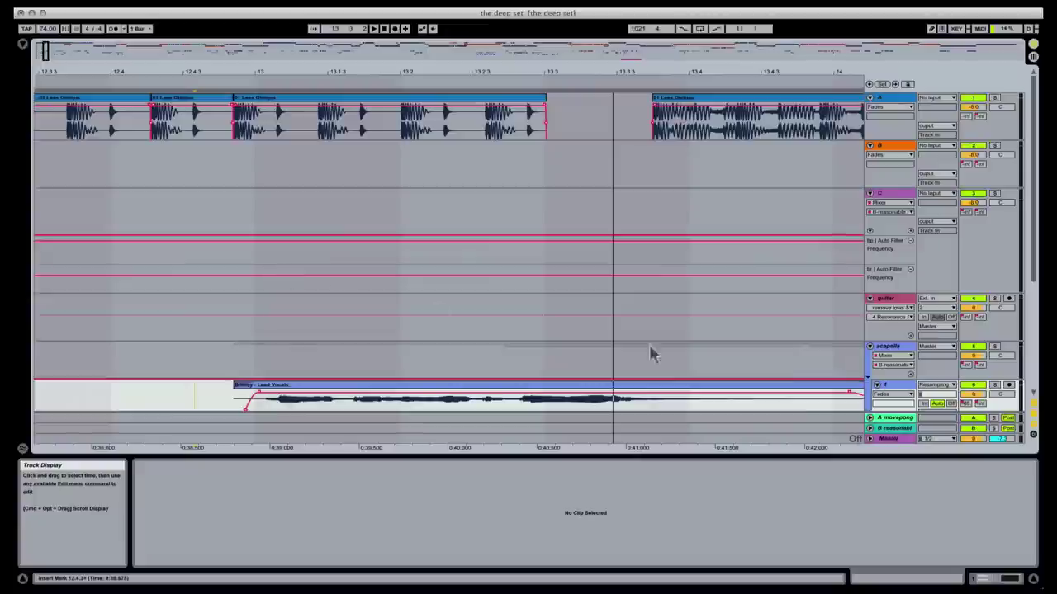
{"action": "left_click", "coordinate": [869, 194]}
{"action": "left_click", "coordinate": [869, 193]}
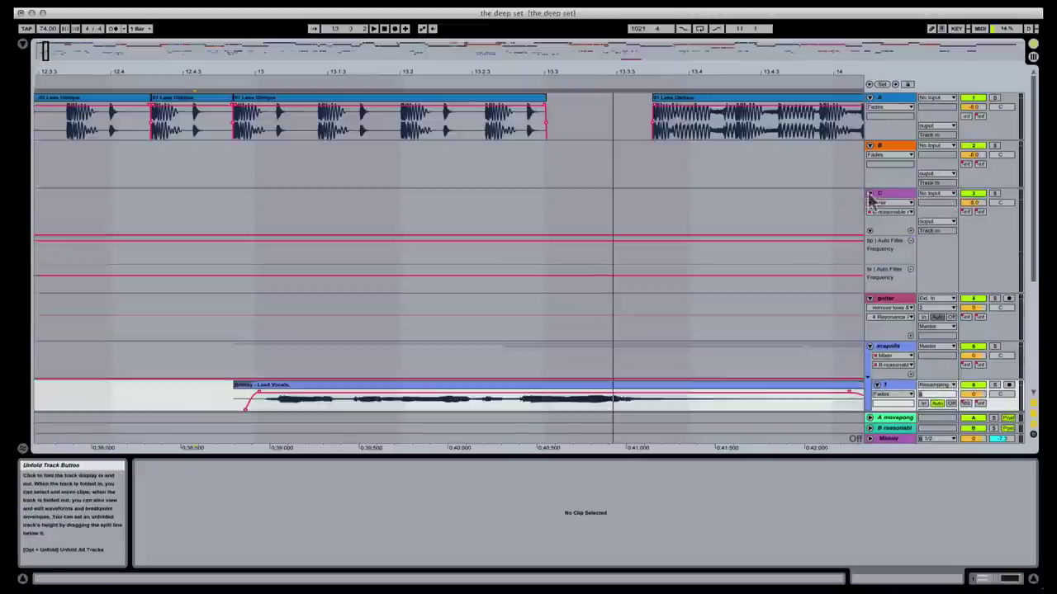
{"action": "left_click", "coordinate": [869, 193]}
{"action": "left_click", "coordinate": [870, 145]}
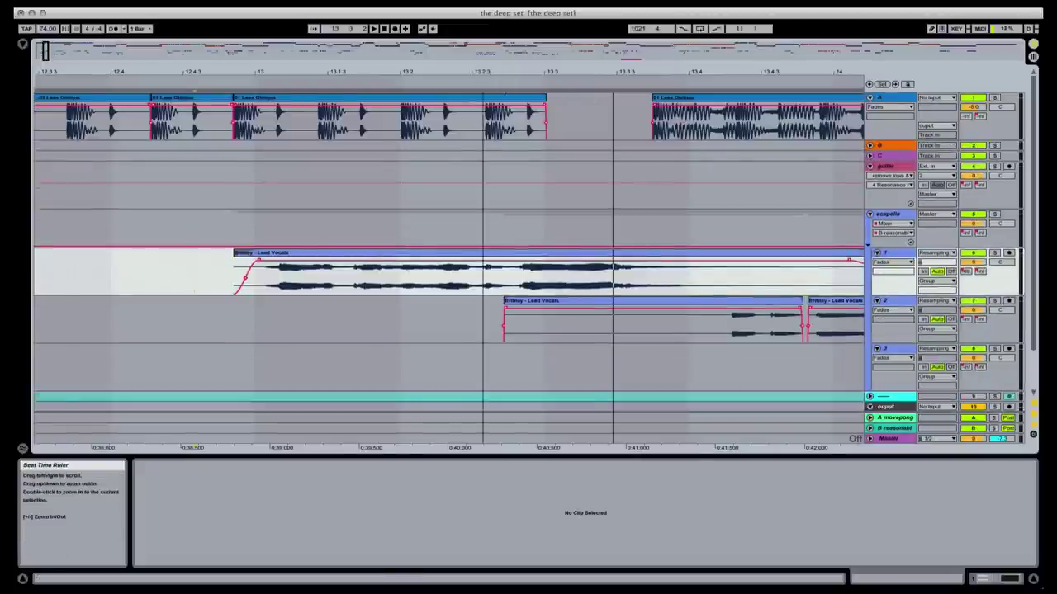
- Split track 1's lead vocal clip between 13.1.3 and 13.1.4 and shift the first piece slightly earlier
{"action": "left_click_drag", "start_coordinate": [421, 71], "coordinate": [446, 81]}
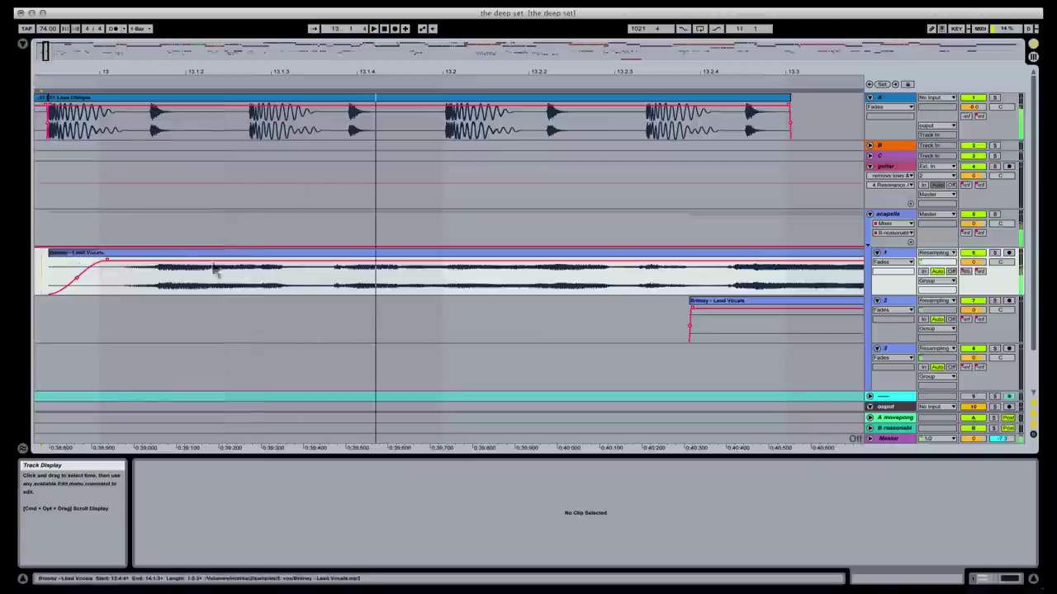
{"action": "left_click", "coordinate": [319, 279]}
{"action": "key", "text": "super+e"}
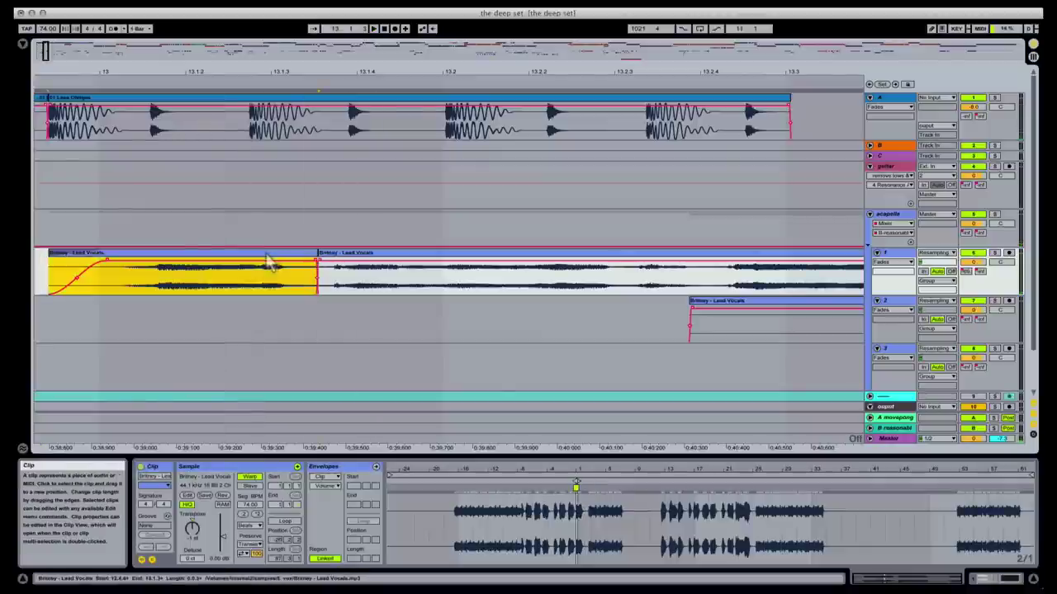
{"action": "left_click", "coordinate": [263, 257]}
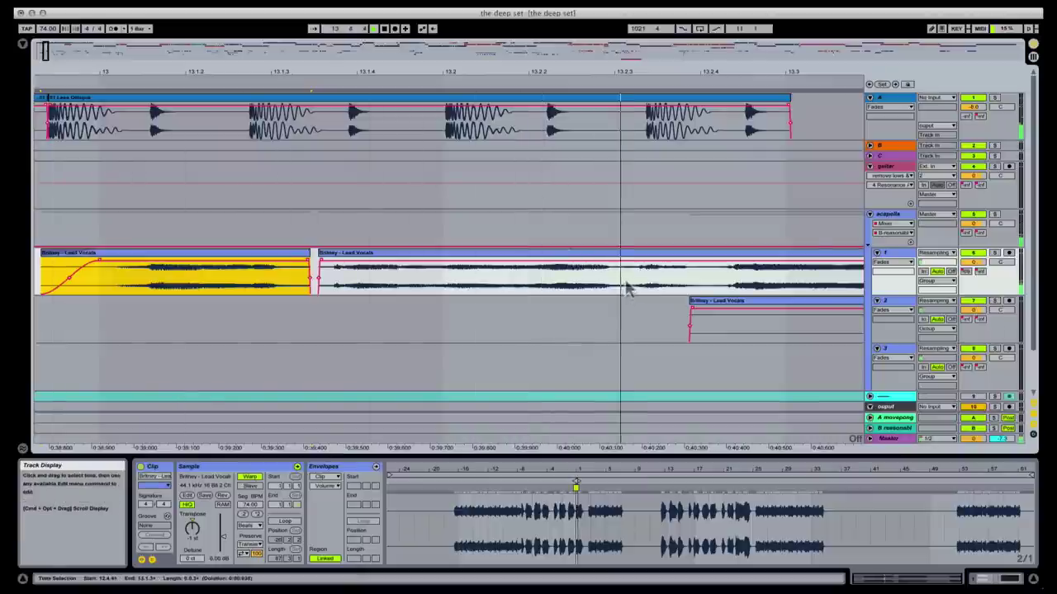
- Split the remaining vocal clip near 13.2.3, shift the middle piece slightly later, and audition from the first piece
{"action": "left_click", "coordinate": [625, 281]}
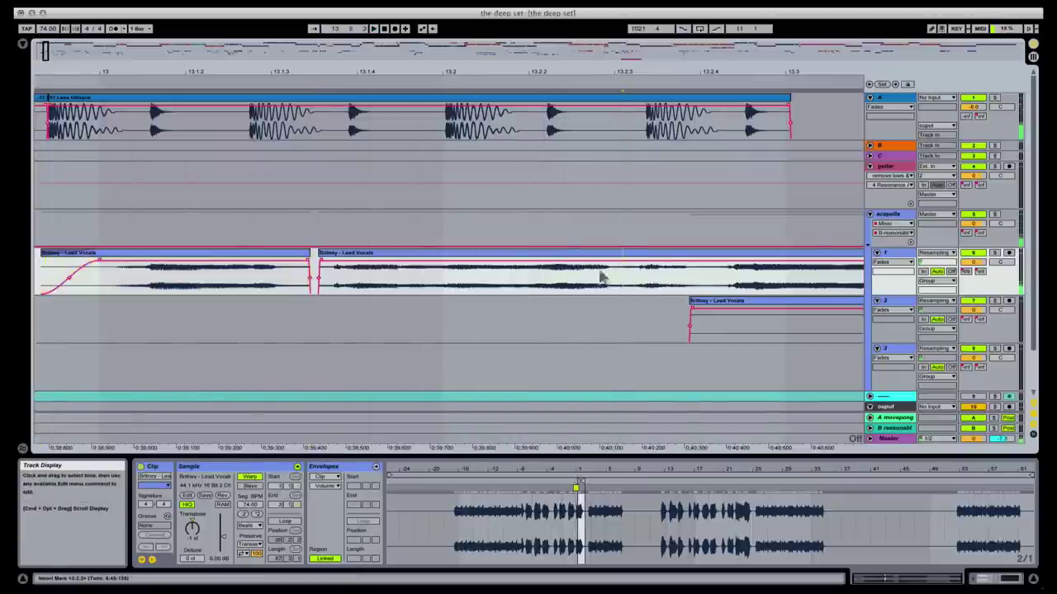
{"action": "left_click_drag", "start_coordinate": [423, 261], "coordinate": [438, 259]}
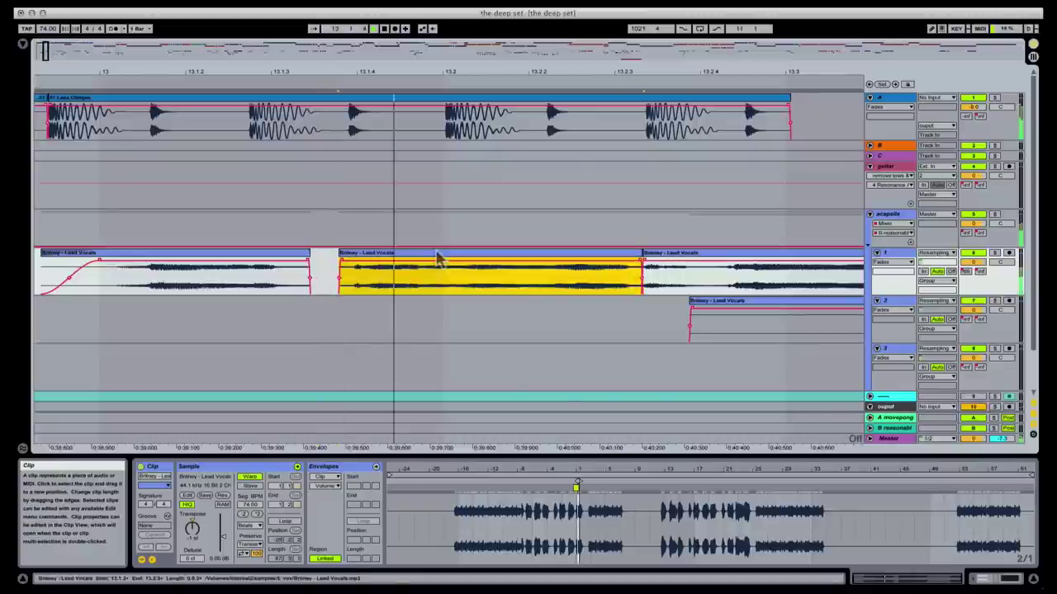
{"action": "left_click", "coordinate": [237, 258]}
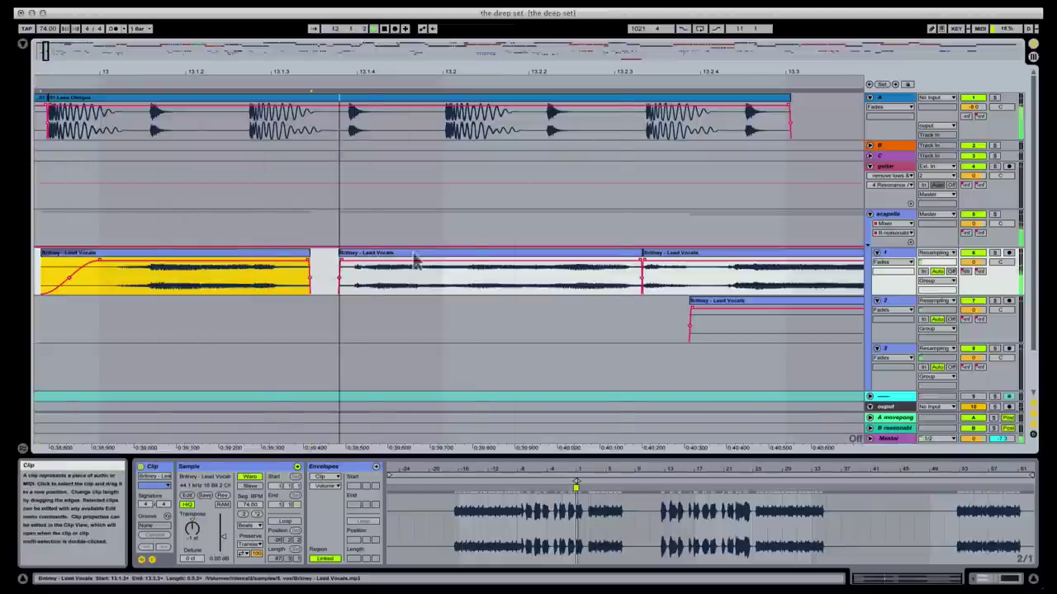
- Fine-tune the middle vocal piece by moving it earlier against the first piece, then slightly later, and audition its timing
{"action": "left_click_drag", "start_coordinate": [414, 260], "coordinate": [368, 254]}
{"action": "left_click", "coordinate": [240, 262]}
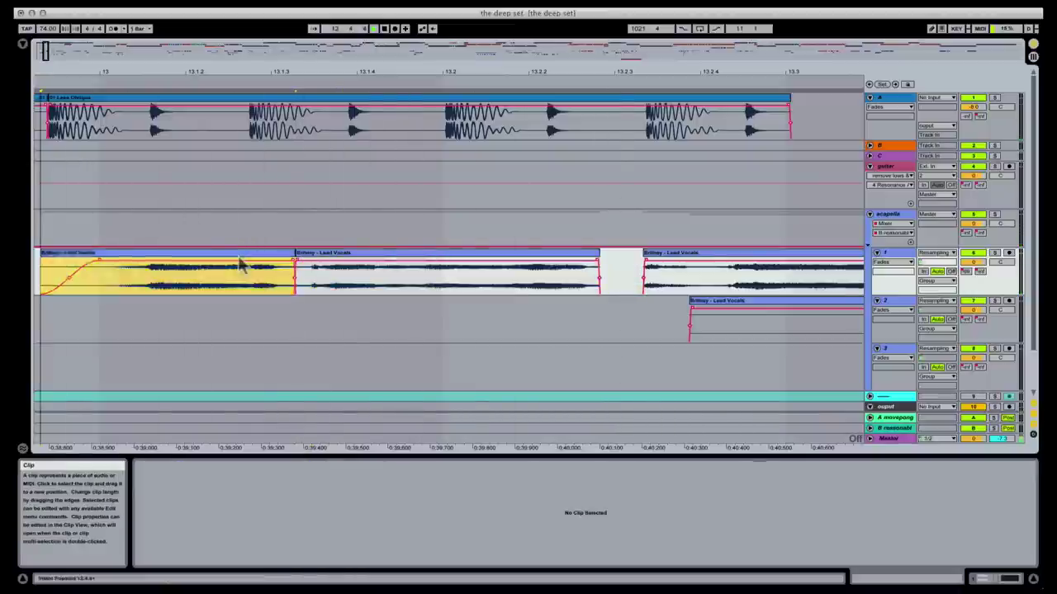
{"action": "left_click", "coordinate": [395, 261]}
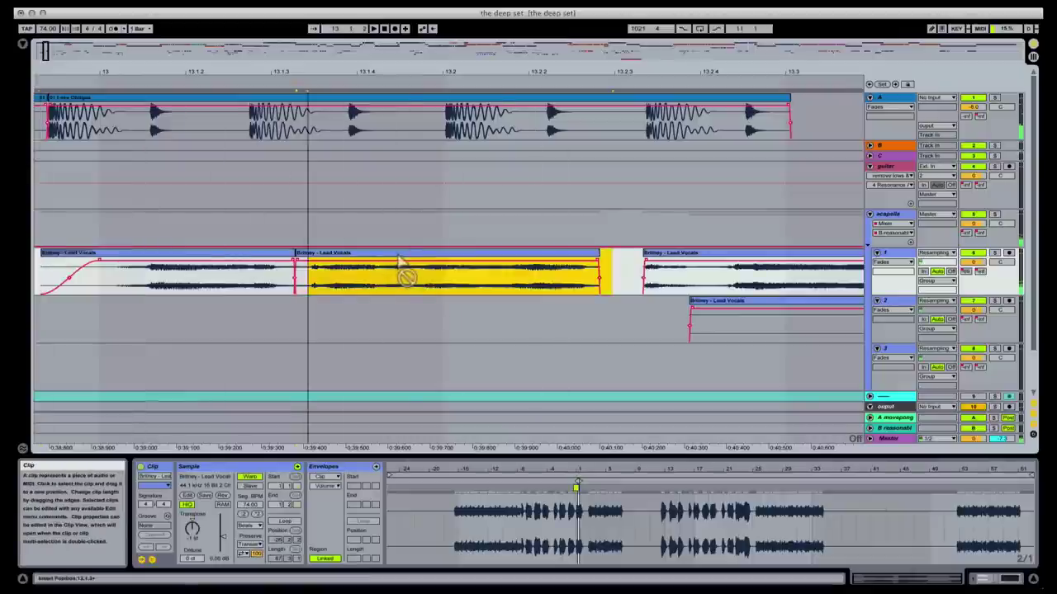
{"action": "key", "text": "ctrl+z"}
{"action": "left_click", "coordinate": [380, 260]}
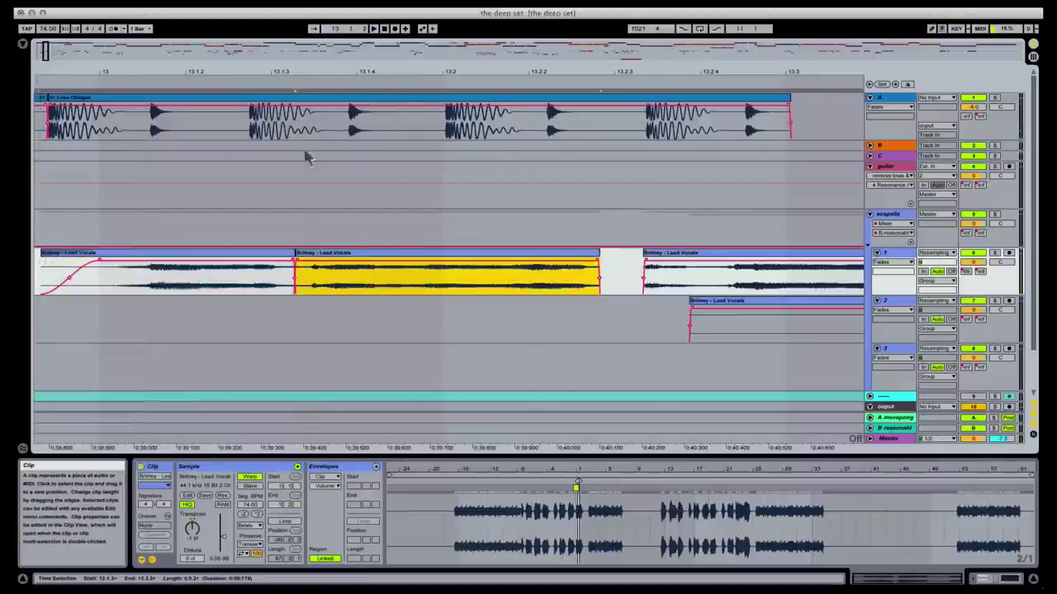
{"action": "left_click_drag", "start_coordinate": [355, 261], "coordinate": [370, 262]}
{"action": "key", "text": "space"}
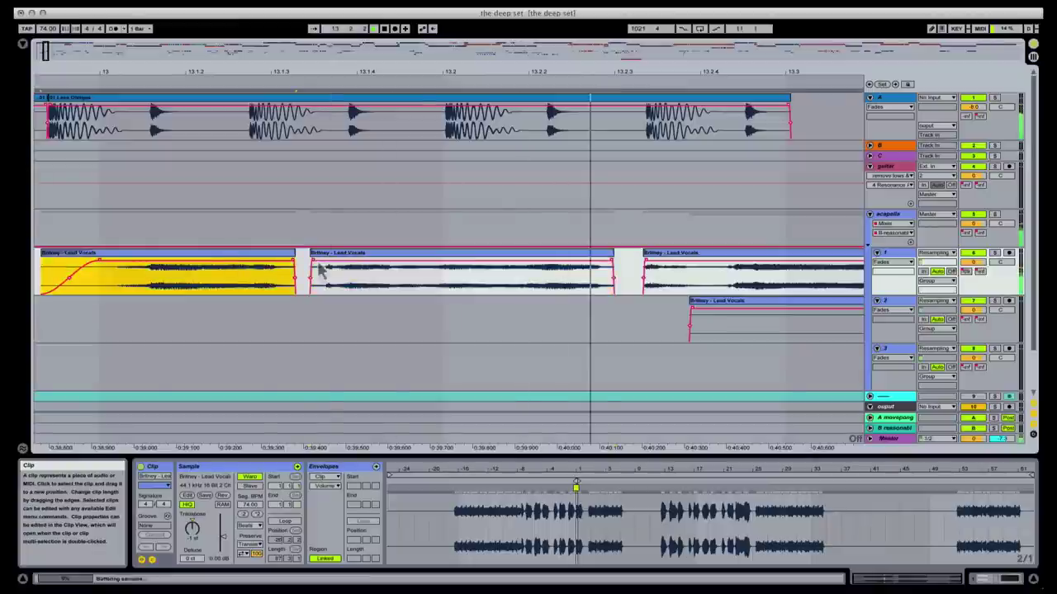
- Add a long fade-out to the first vocal piece and a short fade-in to the second
{"action": "left_click", "coordinate": [285, 268]}
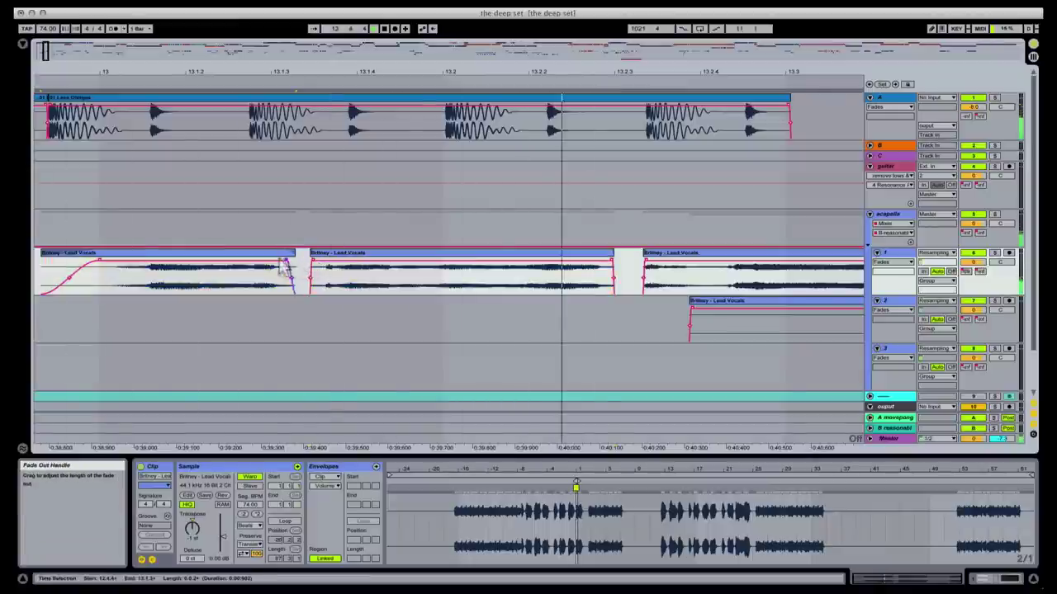
{"action": "left_click_drag", "start_coordinate": [312, 262], "coordinate": [332, 263]}
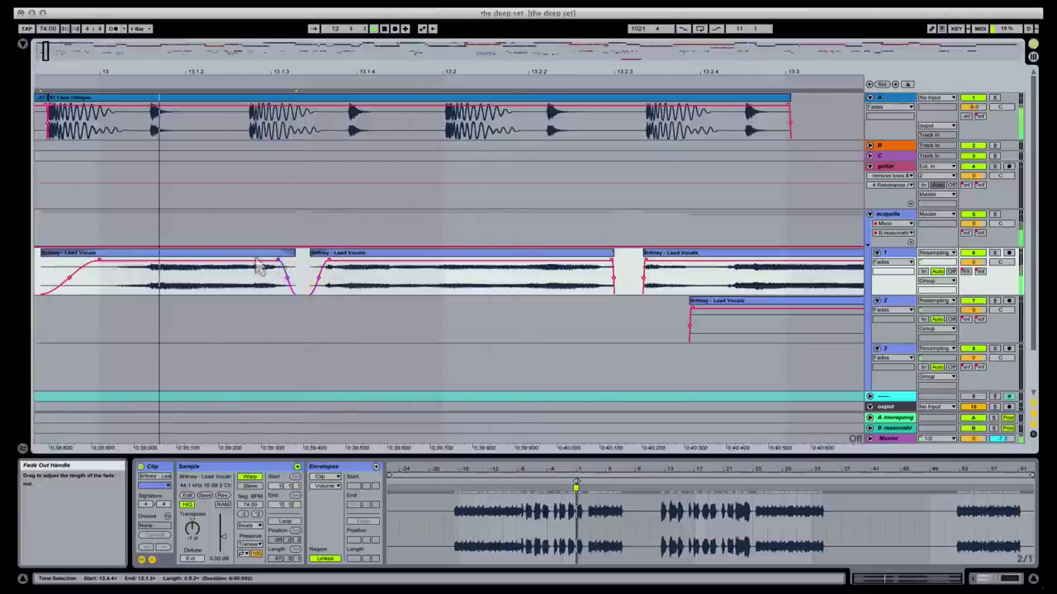
{"action": "left_click_drag", "start_coordinate": [259, 264], "coordinate": [248, 262]}
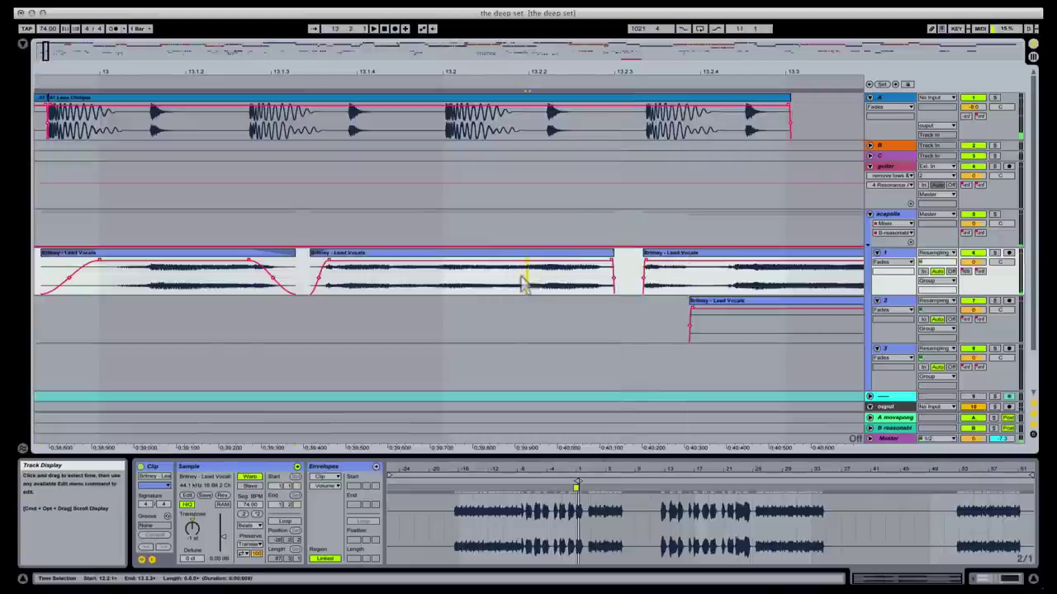
- Split the second vocal piece just before 13.2.2, shift its end portion slightly later, and audition the sequence from the first piece
{"action": "key", "text": "super+e"}
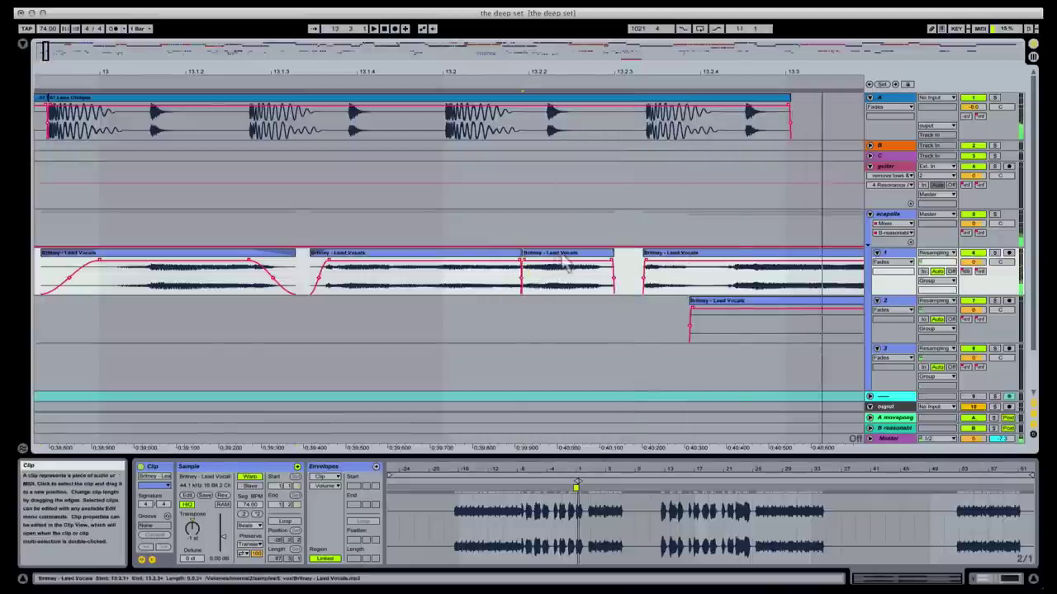
{"action": "left_click", "coordinate": [568, 263]}
{"action": "left_click_drag", "start_coordinate": [568, 263], "coordinate": [567, 261]}
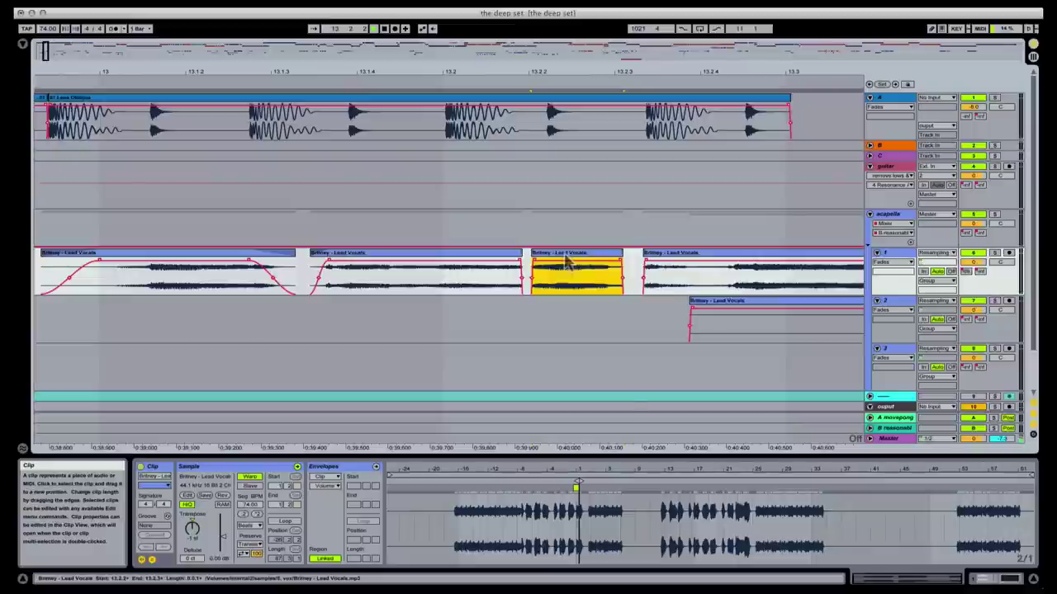
{"action": "left_click", "coordinate": [194, 260]}
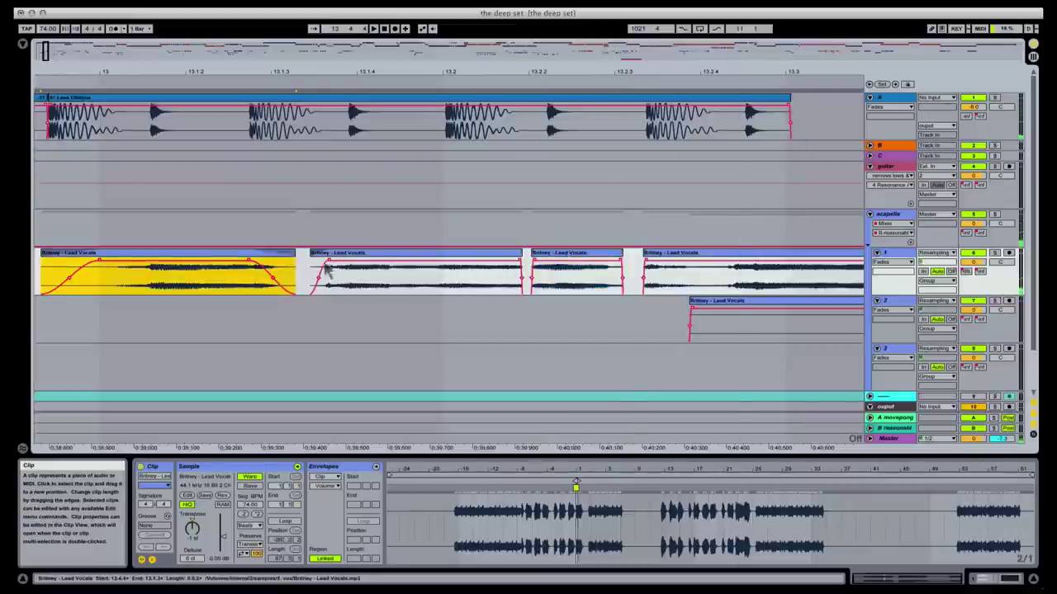
{"action": "key", "text": "space"}
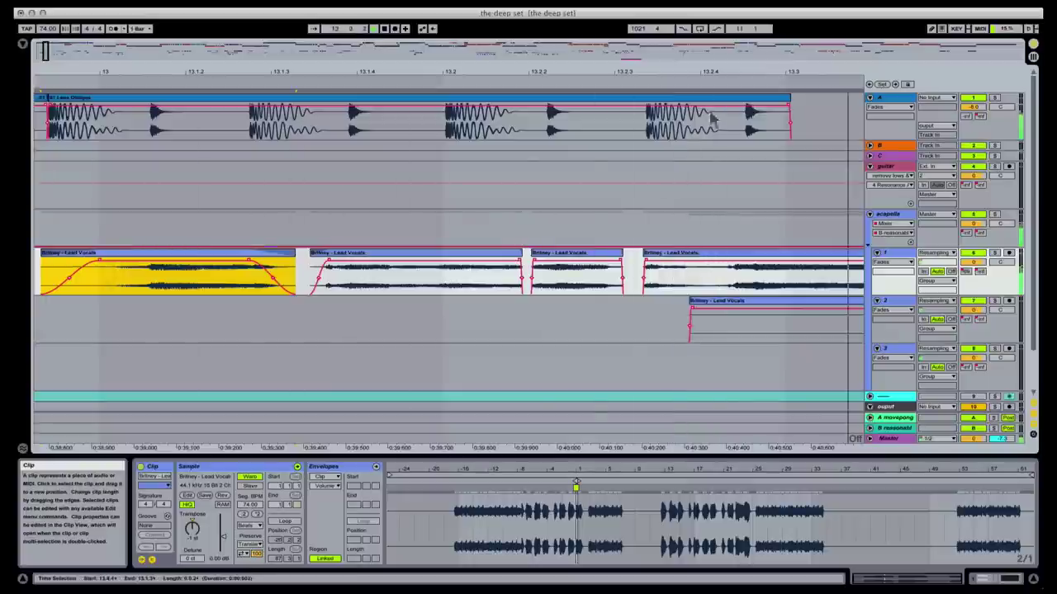
{"action": "key", "text": "space"}
{"action": "key", "text": "space"}
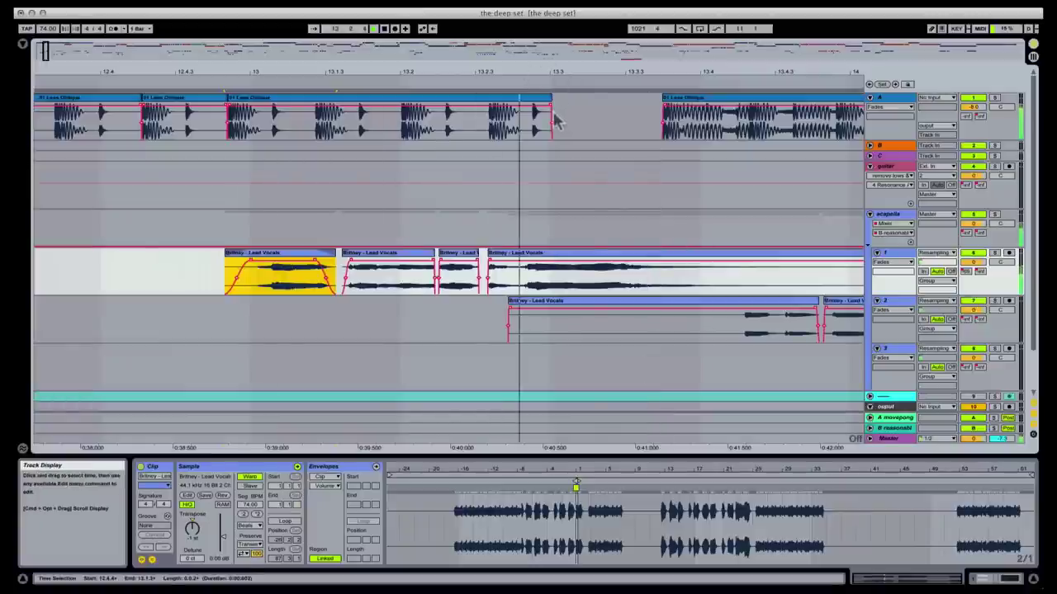
- Split the second vocal piece again just before beat 13.2 and select the portion after the cut
{"action": "left_click", "coordinate": [427, 270]}
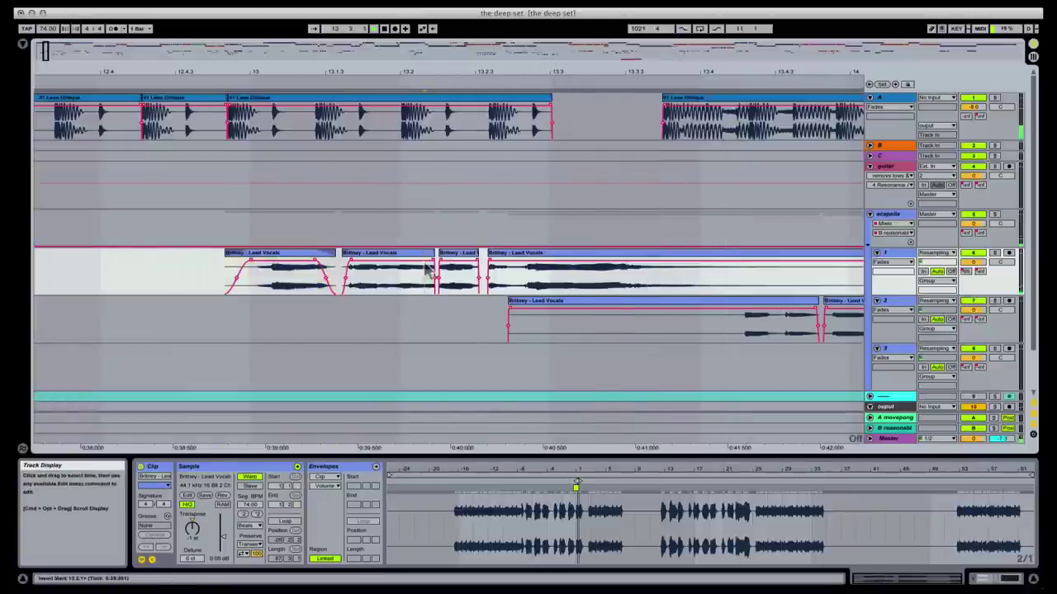
{"action": "left_click_drag", "start_coordinate": [435, 71], "coordinate": [448, 224]}
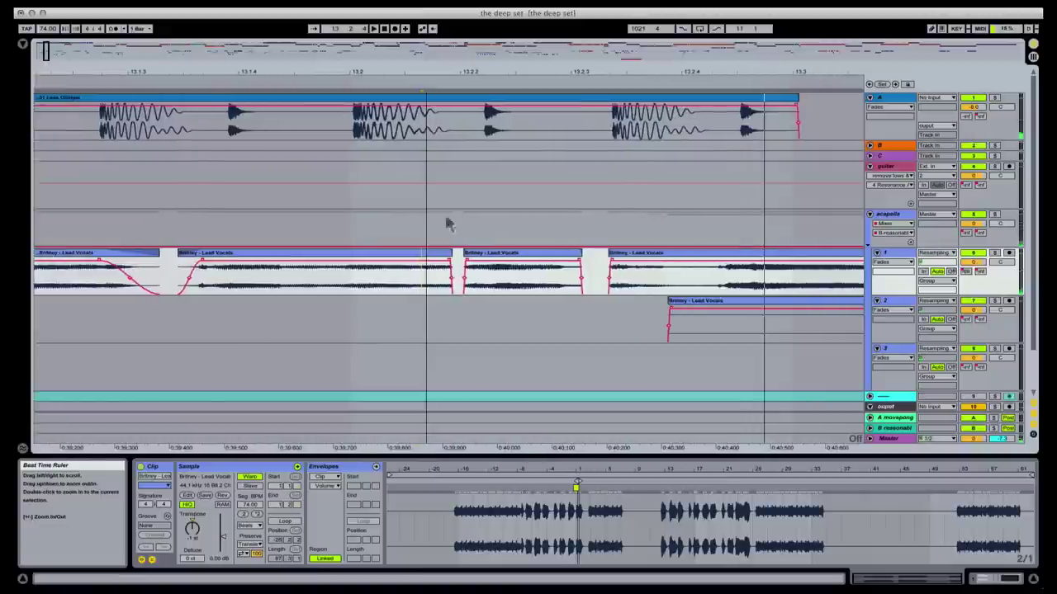
{"action": "left_click", "coordinate": [348, 287]}
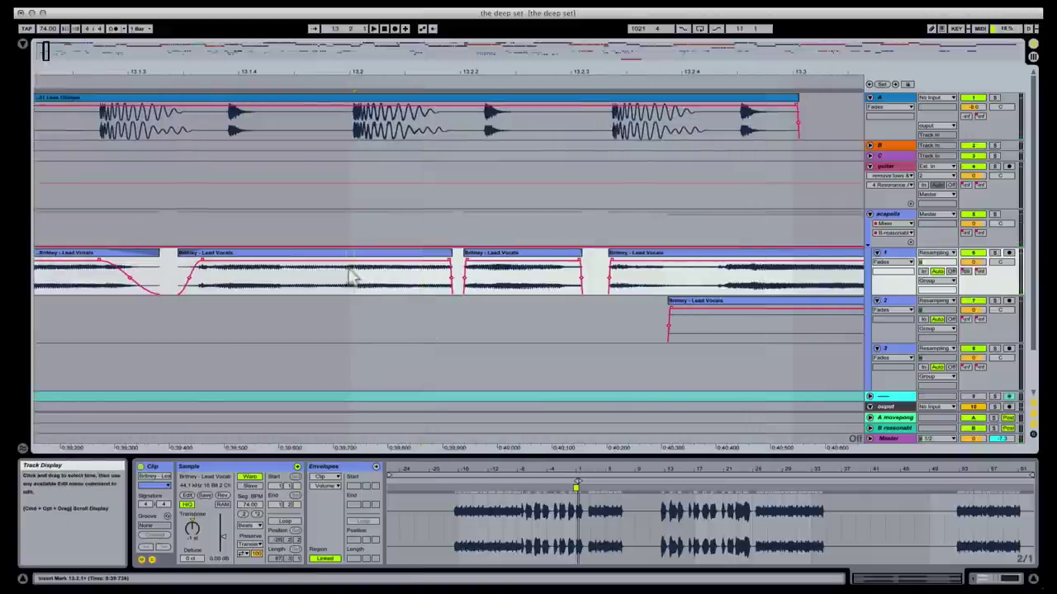
{"action": "key", "text": "super+e"}
{"action": "left_click", "coordinate": [397, 254]}
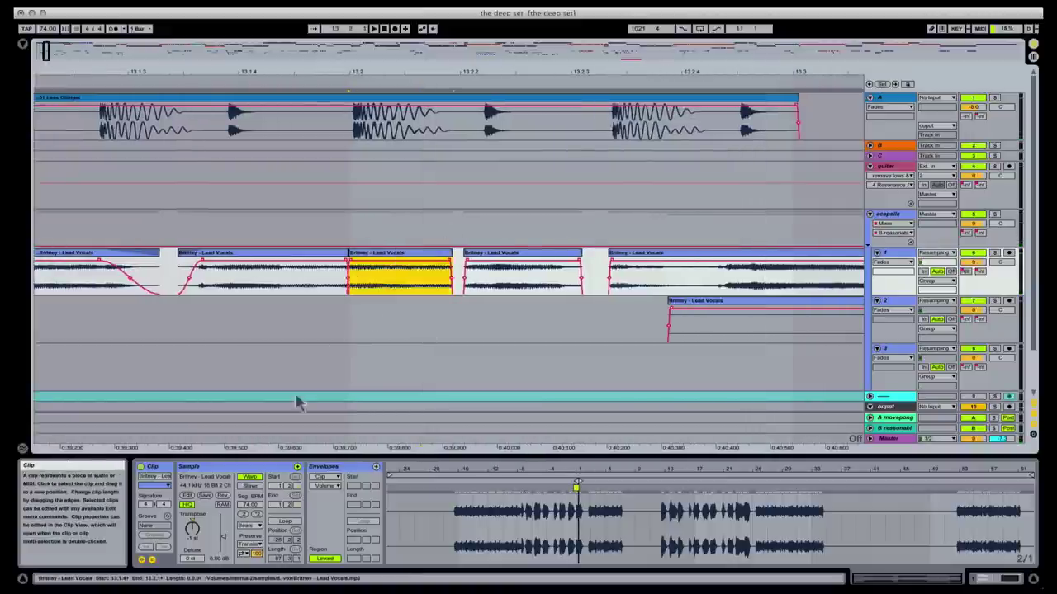
- Switch off warping for the selected vocal piece, audition it unwarped, and re-enable warping
{"action": "left_click", "coordinate": [251, 478]}
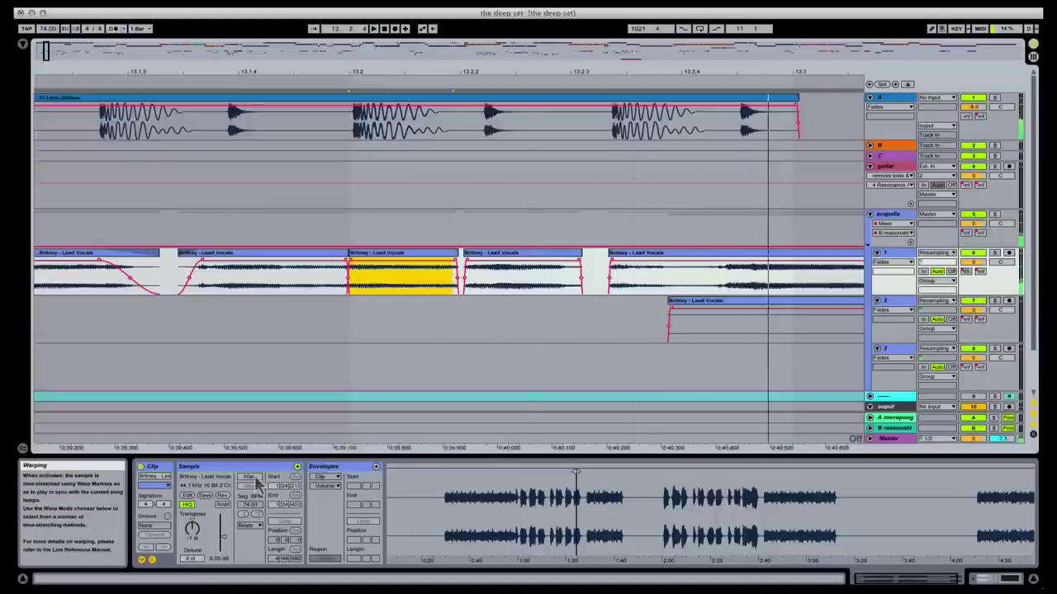
{"action": "key", "text": "space"}
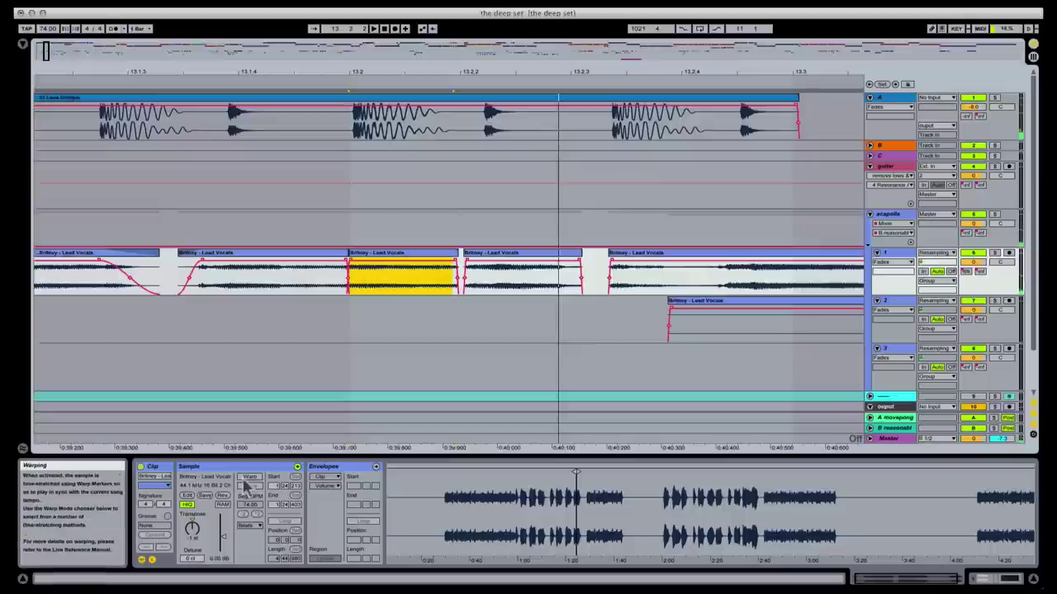
{"action": "left_click", "coordinate": [249, 478]}
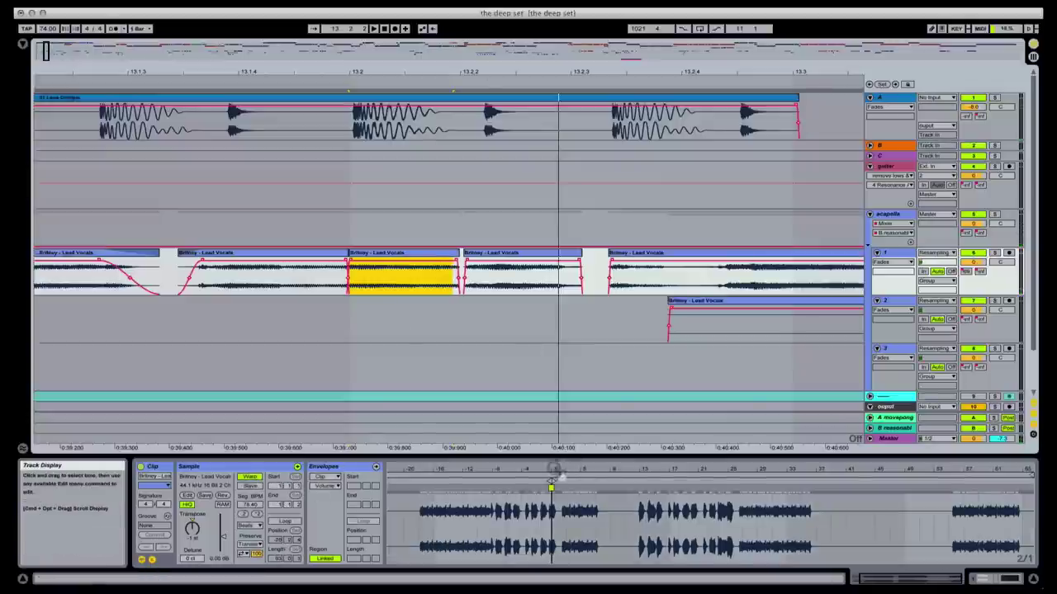
- Add a warp marker just past the selected piece's region in the sample and move it slightly later to stretch the audio
{"action": "left_click_drag", "start_coordinate": [555, 479], "coordinate": [510, 485]}
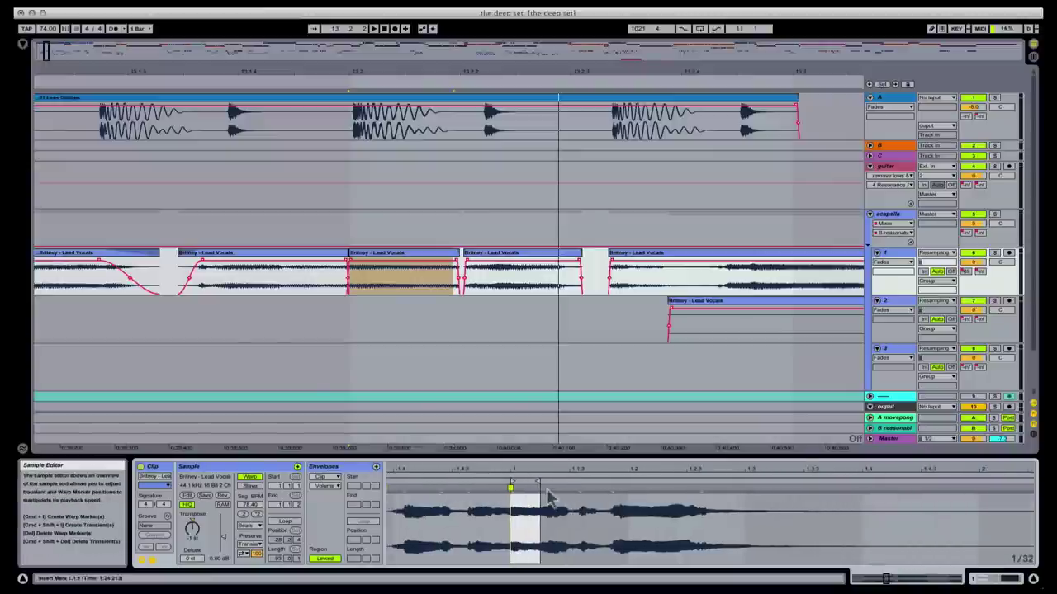
{"action": "left_click", "coordinate": [547, 487]}
{"action": "left_click_drag", "start_coordinate": [549, 487], "coordinate": [554, 486]}
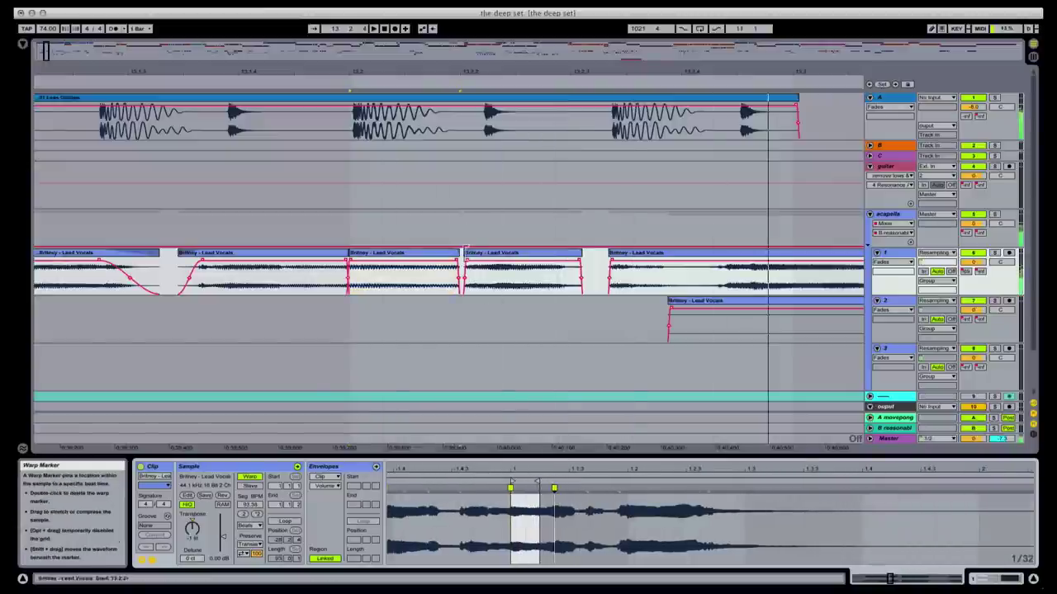
- Extend the end of the stretched vocal piece to meet the following clip near 13.2.2 and audition it
{"action": "left_click", "coordinate": [462, 252]}
{"action": "left_click_drag", "start_coordinate": [462, 249], "coordinate": [465, 250]}
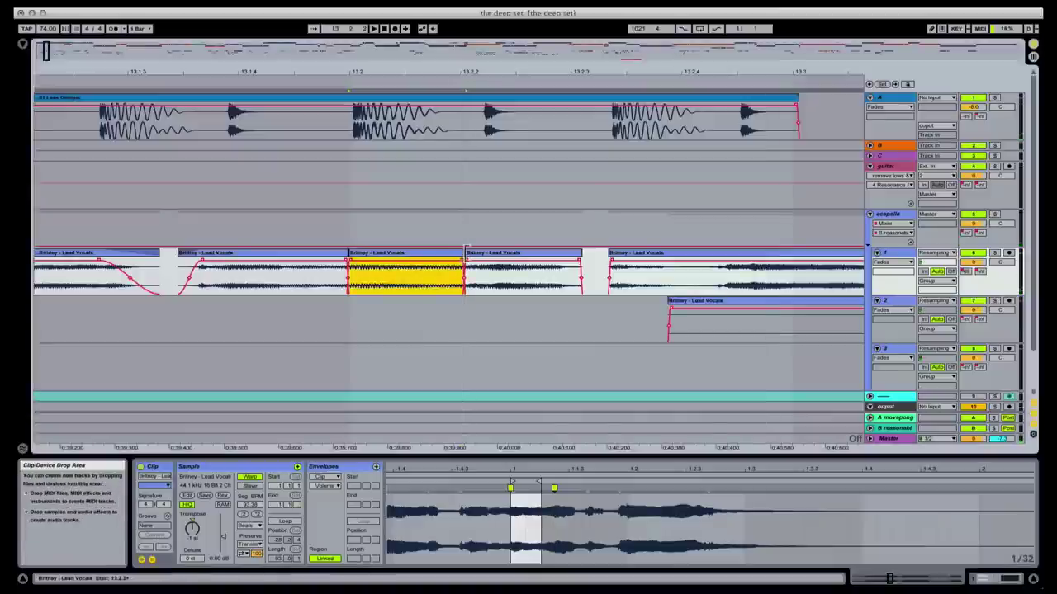
{"action": "key", "text": "space"}
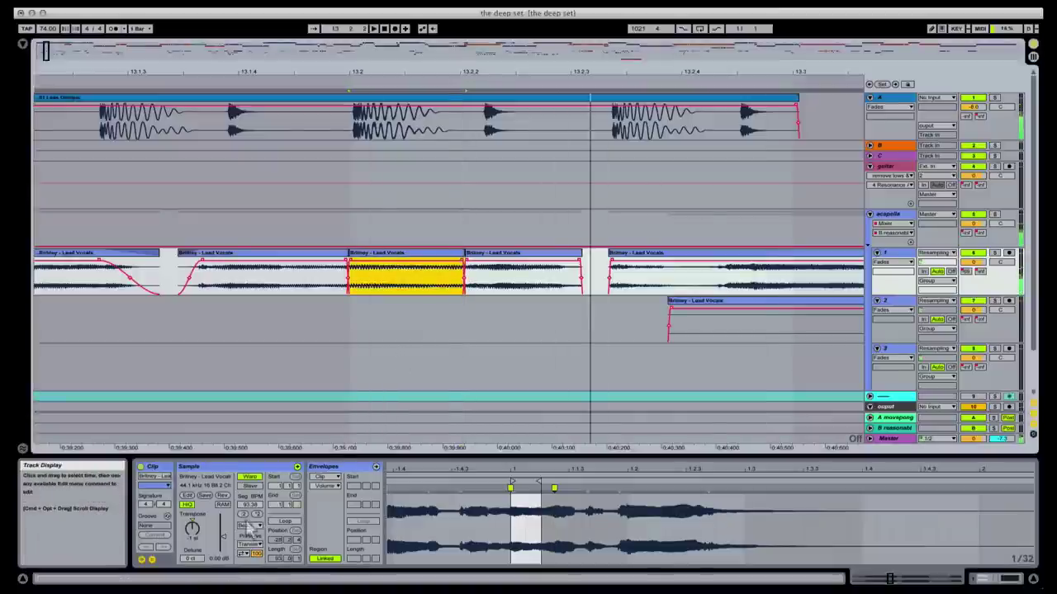
- Try the Complex warp mode on the stretched vocal piece, then set it to Complex Pro
{"action": "left_click", "coordinate": [251, 527]}
{"action": "left_click", "coordinate": [250, 568]}
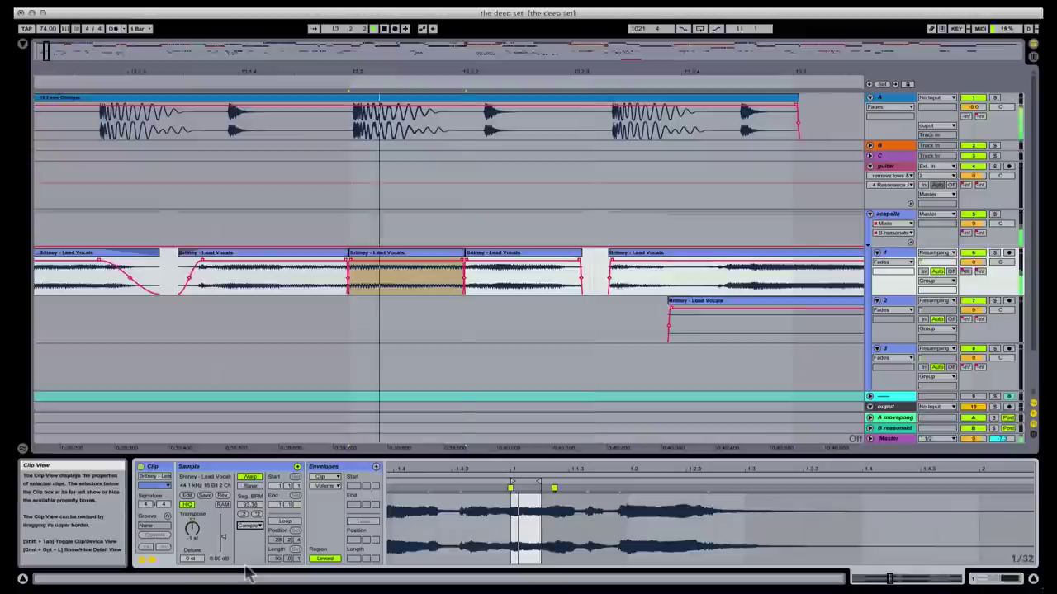
{"action": "left_click", "coordinate": [251, 529]}
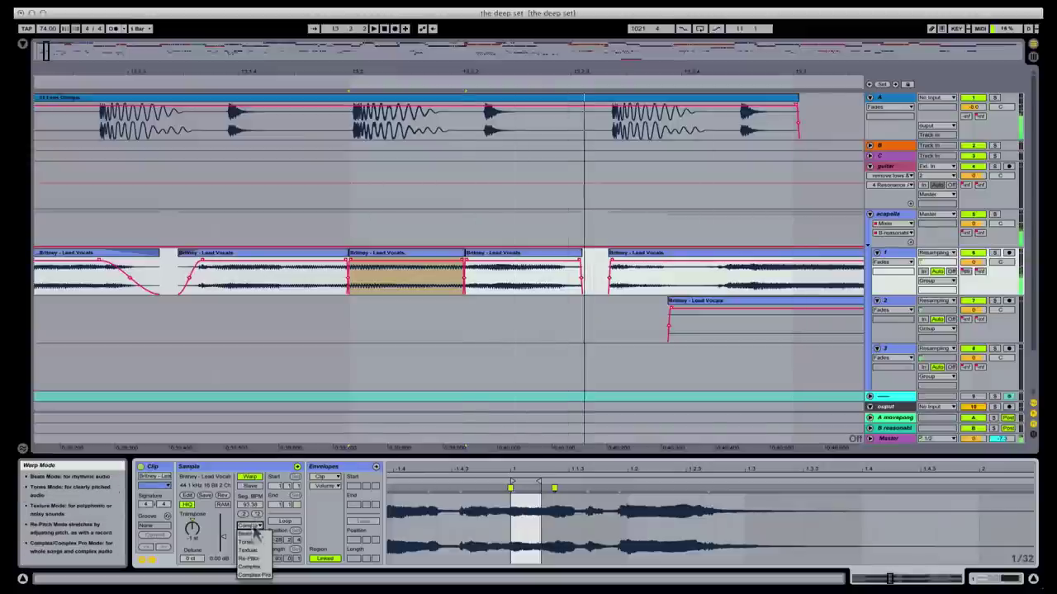
{"action": "left_click", "coordinate": [251, 576]}
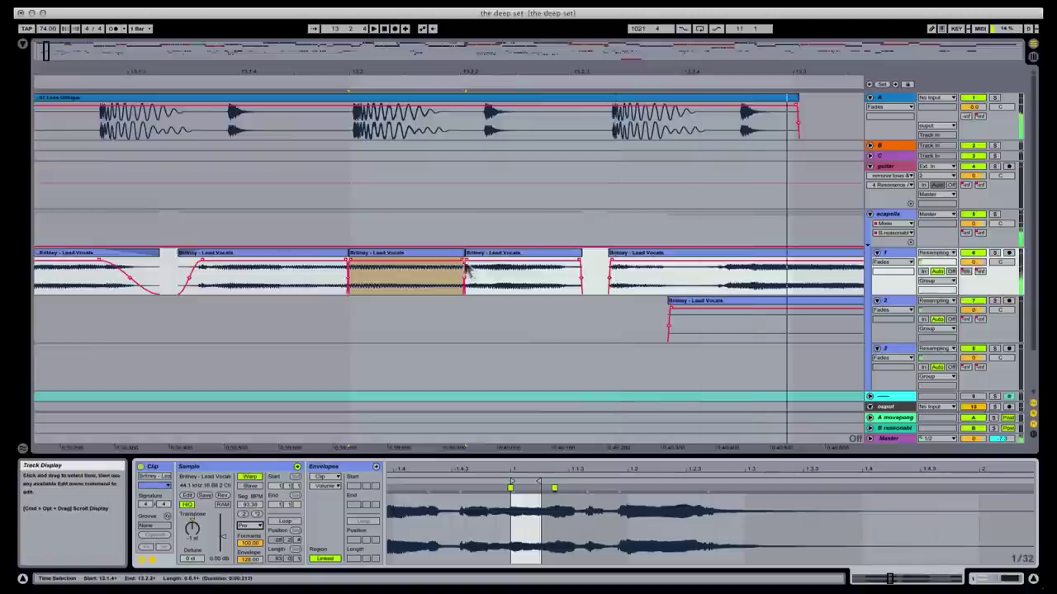
- Extend the stretched vocal piece to just before 13.2.3 with a long crossfade into the following clip, and audition the transition
{"action": "left_click_drag", "start_coordinate": [464, 269], "coordinate": [504, 282]}
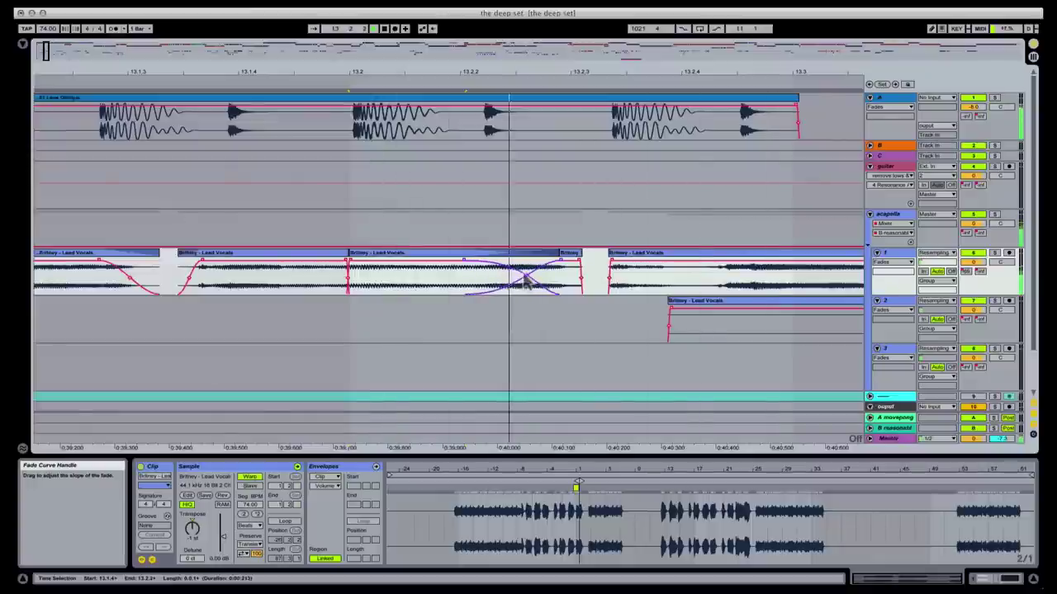
{"action": "key", "text": "space"}
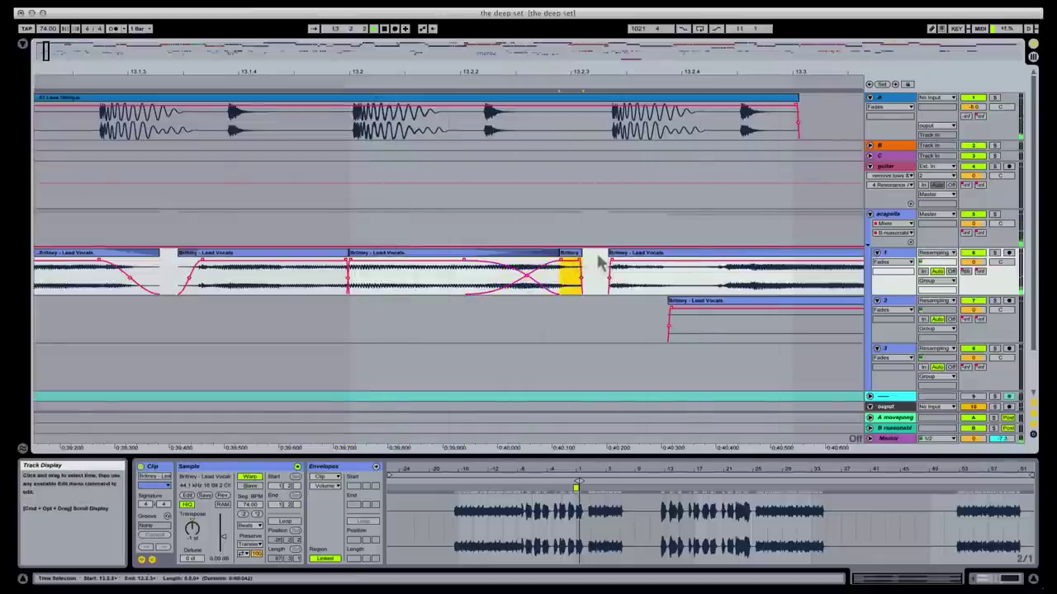
{"action": "left_click", "coordinate": [114, 259]}
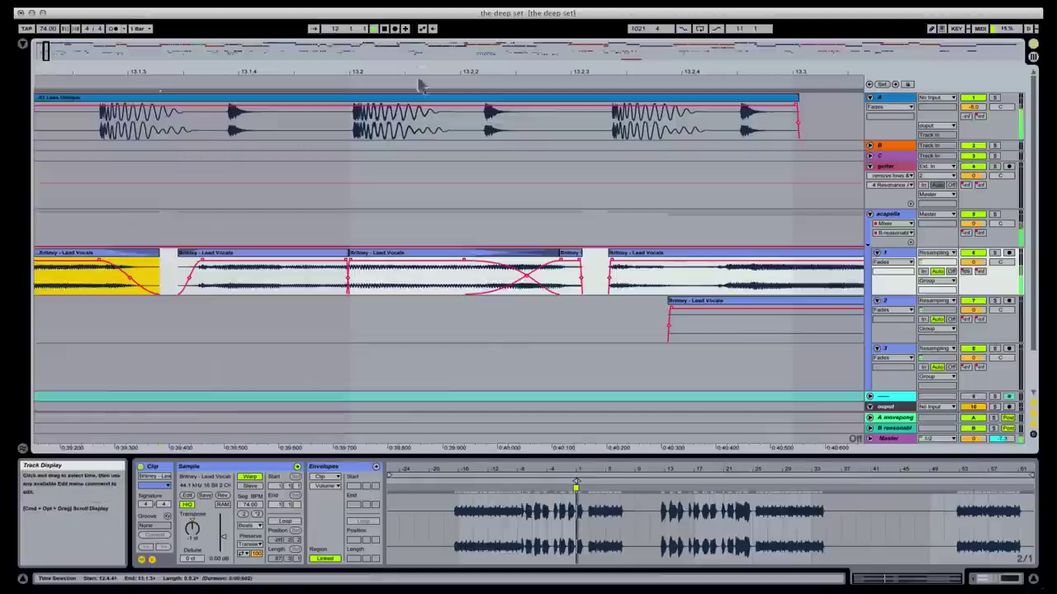
{"action": "key", "text": "space"}
{"action": "key", "text": "space"}
{"action": "left_click_drag", "start_coordinate": [454, 76], "coordinate": [456, 66]}
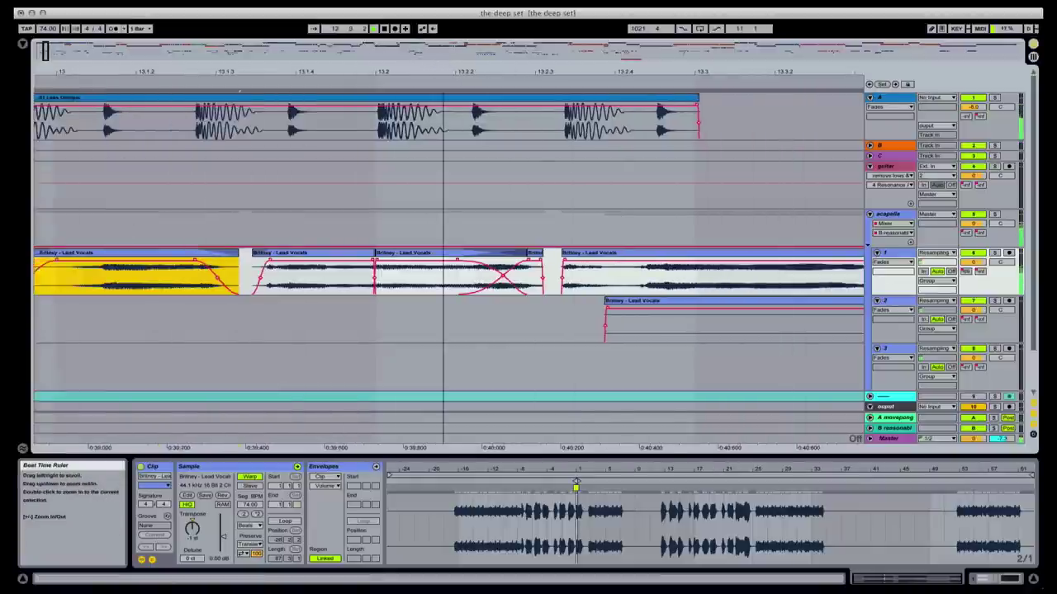
- Split the vocal clip after the gap just past 13.2.4 and audition from the stretched piece
{"action": "left_click", "coordinate": [642, 277]}
{"action": "key", "text": "super+e"}
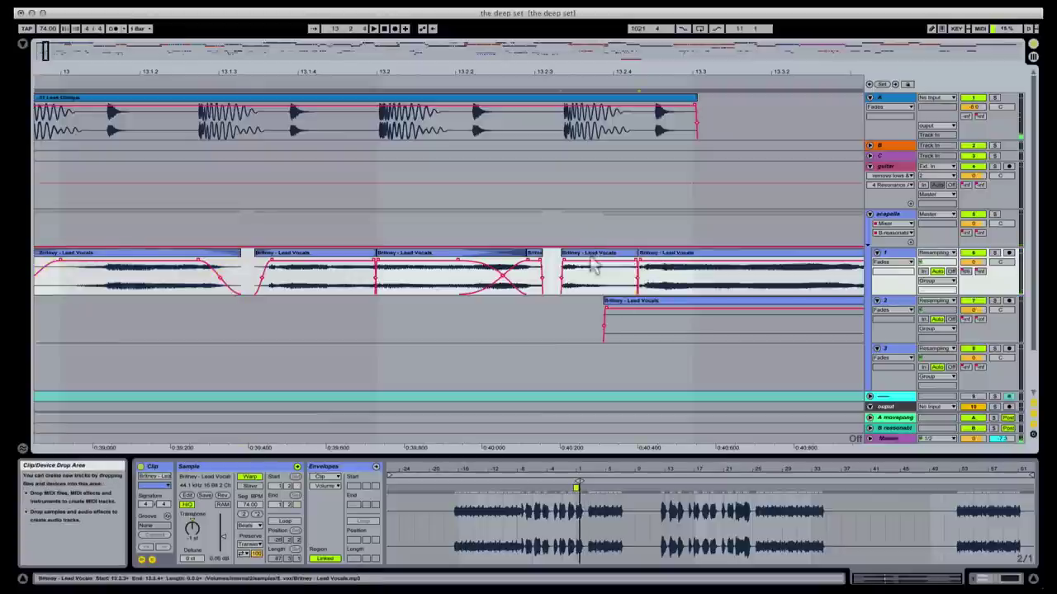
{"action": "left_click", "coordinate": [591, 252]}
{"action": "left_click", "coordinate": [505, 252]}
{"action": "key", "text": "space"}
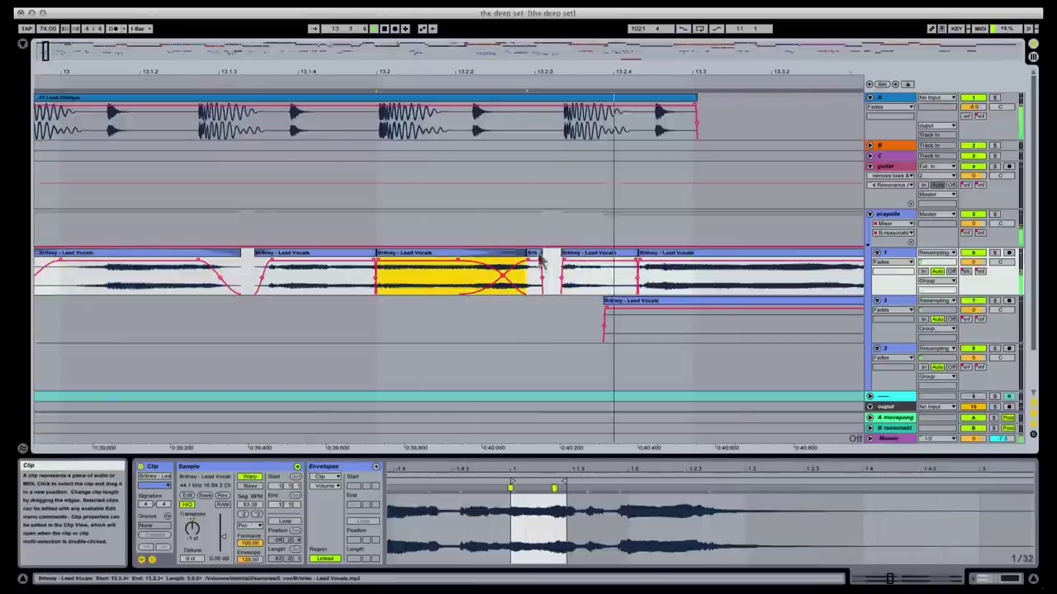
{"action": "key", "text": "space"}
- Try splitting the stretched vocal piece just past 13.2.2 and shifting its tail and the short clip slightly later, and undo these edits
{"action": "left_click", "coordinate": [486, 281]}
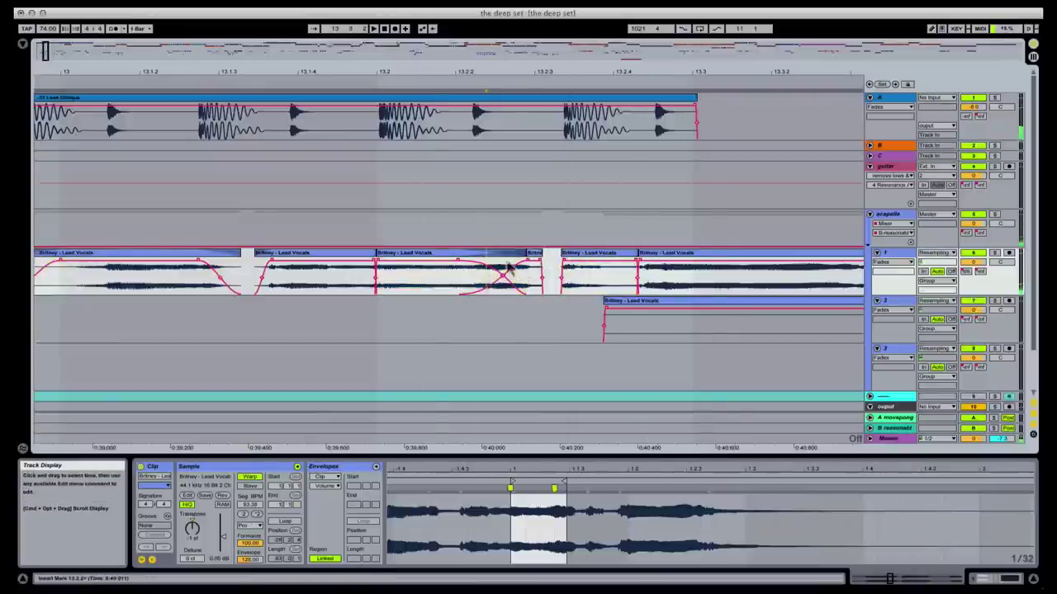
{"action": "key", "text": "super+e"}
{"action": "left_click", "coordinate": [504, 253]}
{"action": "left_click", "coordinate": [534, 256], "text": "shift"}
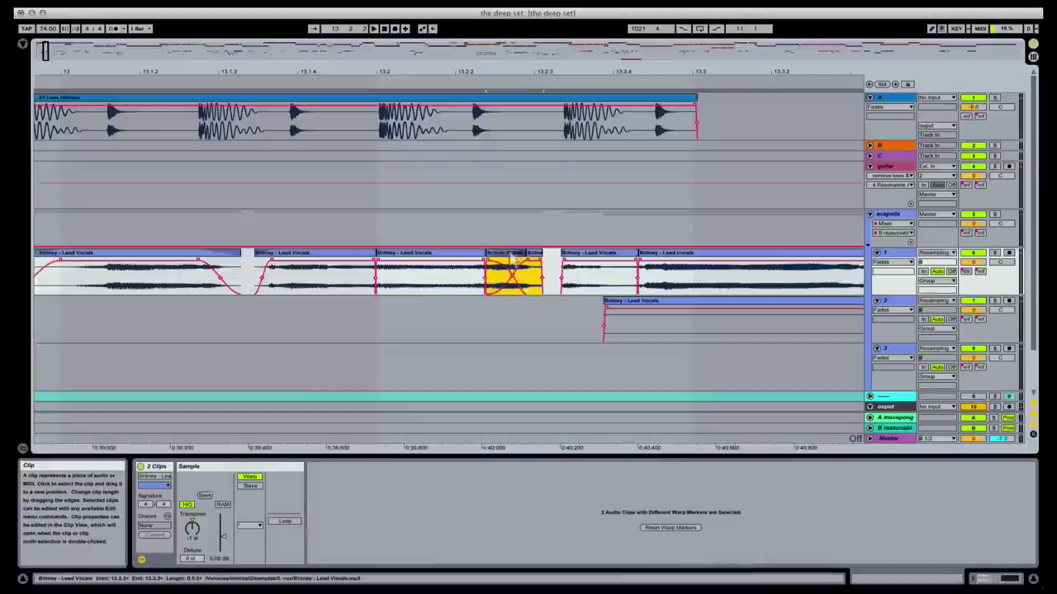
{"action": "left_click_drag", "start_coordinate": [525, 259], "coordinate": [527, 260]}
{"action": "key", "text": "space"}
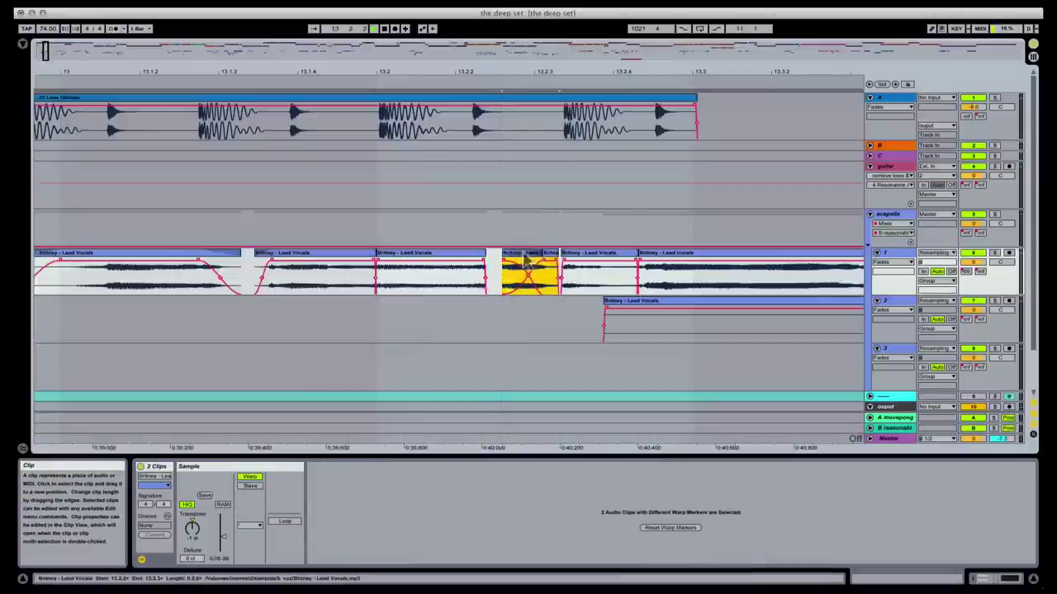
{"action": "left_click", "coordinate": [431, 259]}
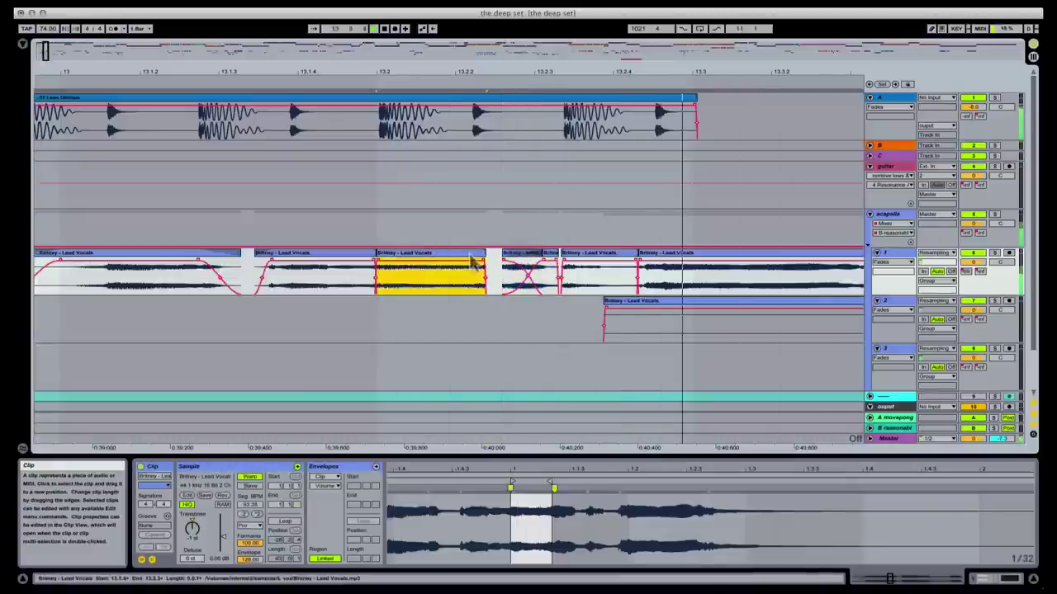
{"action": "key", "text": "super+z"}
- Lengthen the crossfade out of the stretched vocal piece and the fade-out of the short clip after it, auditioning the phrase
{"action": "left_click", "coordinate": [440, 261]}
{"action": "left_click", "coordinate": [440, 261]}
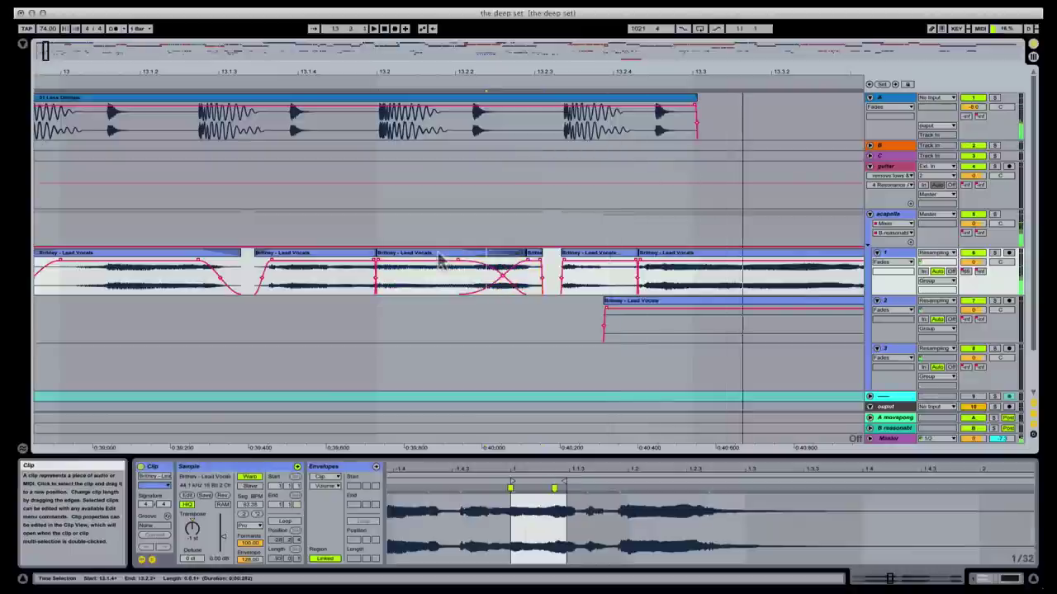
{"action": "left_click", "coordinate": [446, 262]}
{"action": "key", "text": "space"}
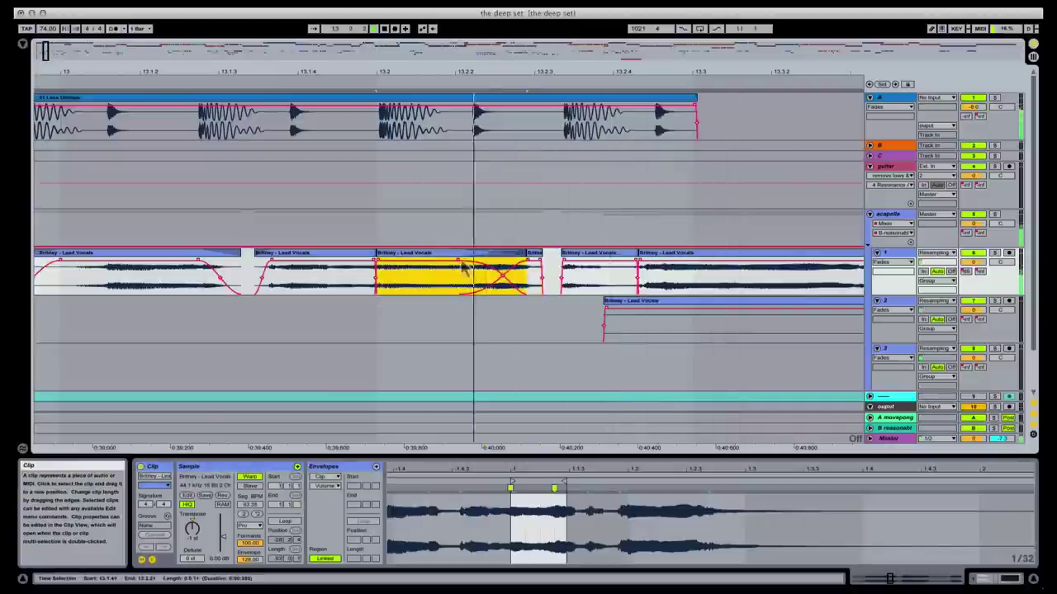
{"action": "left_click", "coordinate": [531, 283]}
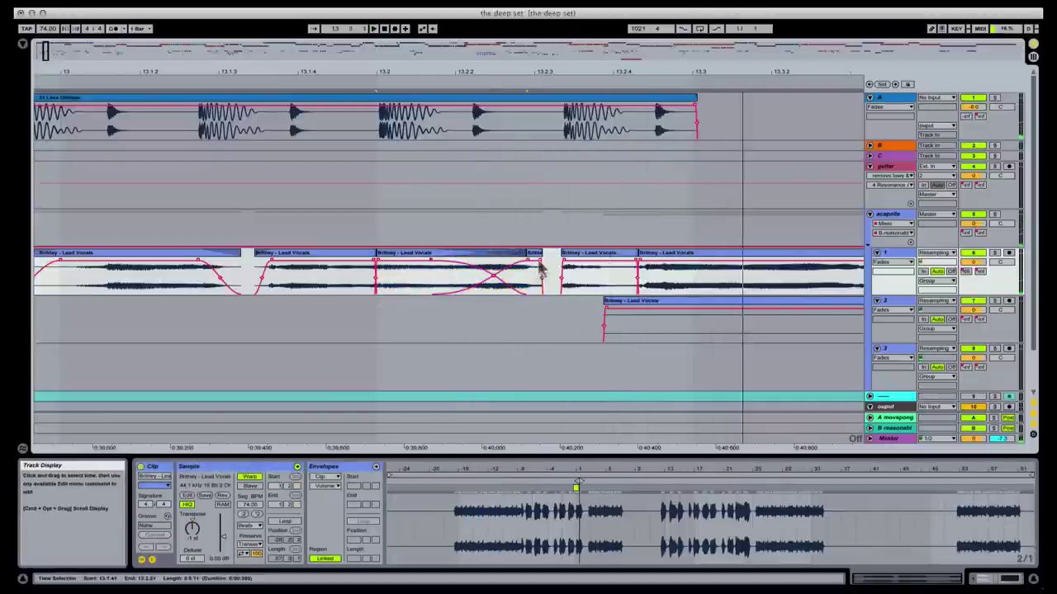
{"action": "left_click", "coordinate": [467, 260]}
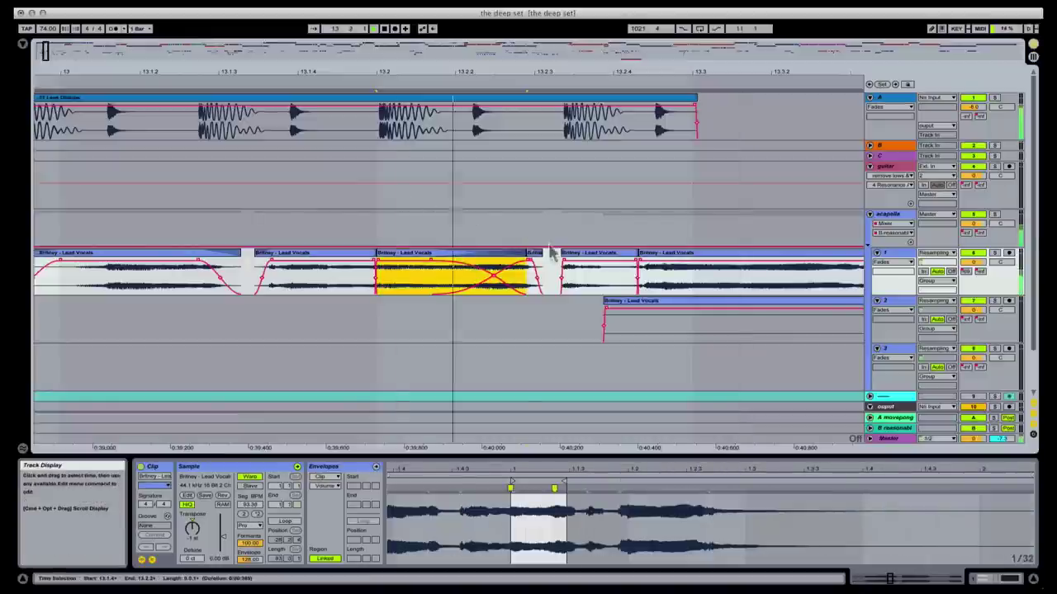
- Reshape the curve of the crossfade between the stretched piece and the short clip, and audition from the preceding vocal clips
{"action": "left_click", "coordinate": [495, 282]}
{"action": "key", "text": "space"}
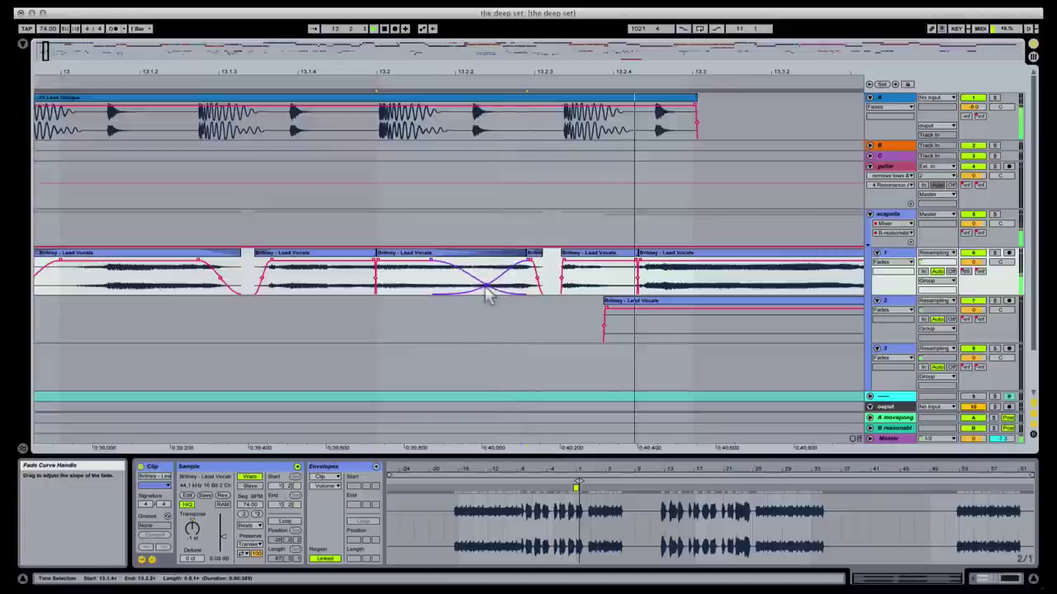
{"action": "left_click_drag", "start_coordinate": [487, 291], "coordinate": [505, 280]}
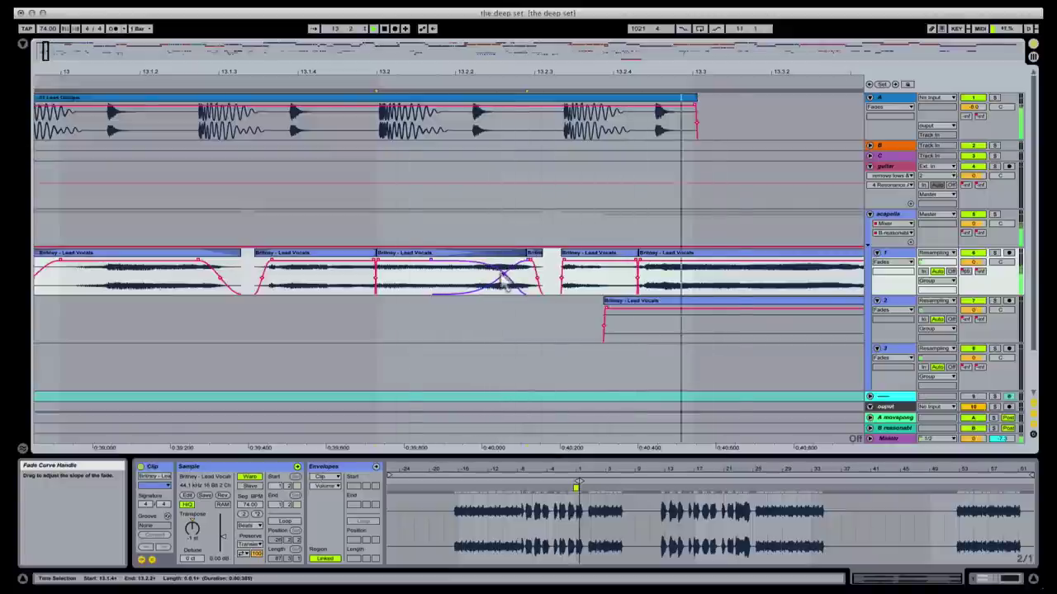
{"action": "left_click", "coordinate": [175, 262]}
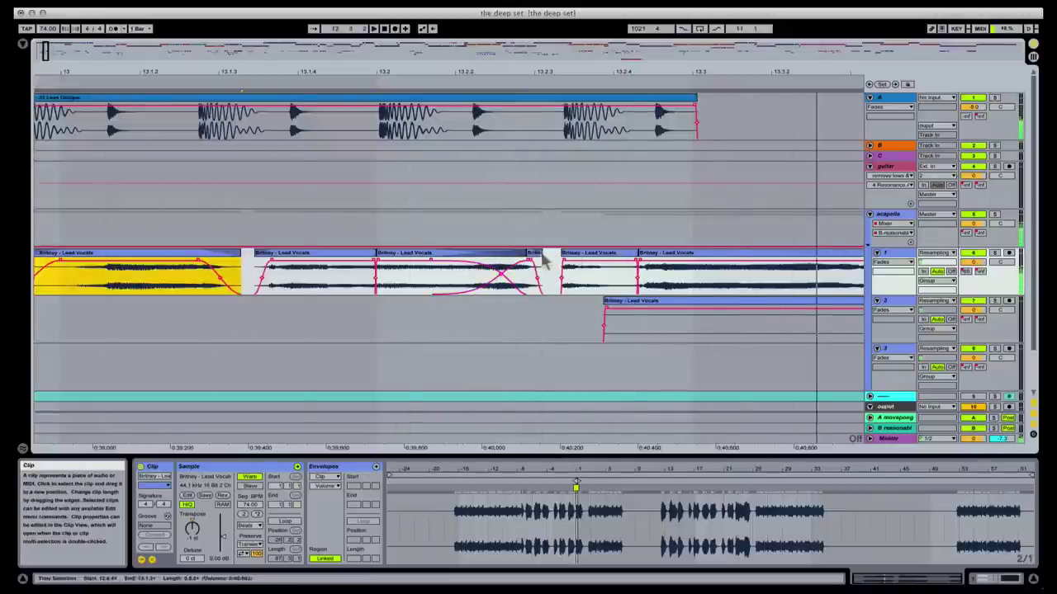
- Try deactivating the vocal piece between 13.2.3 and 13.2.4, audition the phrase without it, and undo the deactivation
{"action": "left_click", "coordinate": [580, 269]}
{"action": "key", "text": "0"}
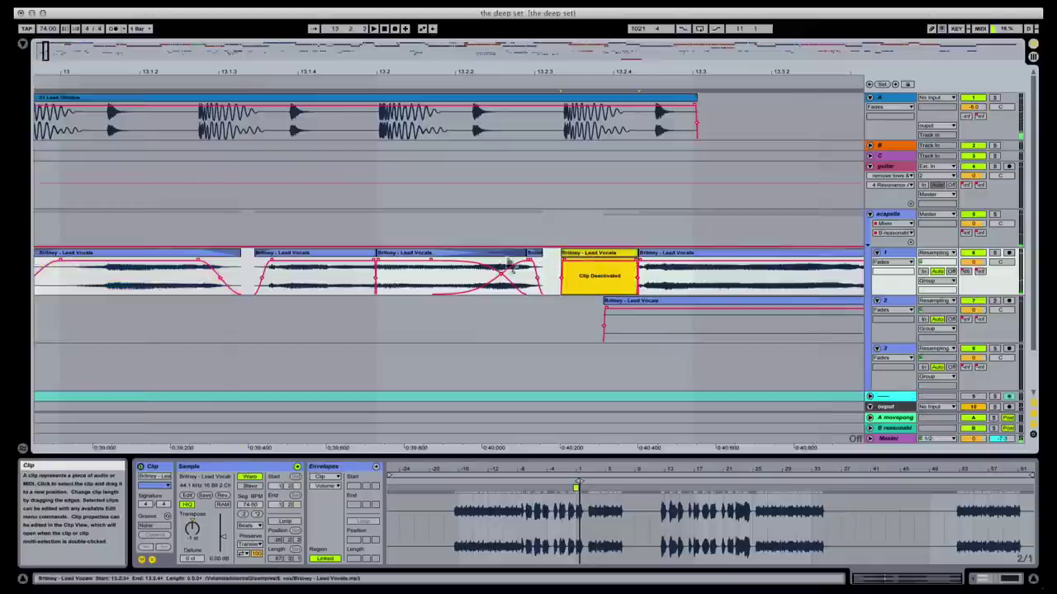
{"action": "left_click", "coordinate": [453, 266]}
{"action": "key", "text": "space"}
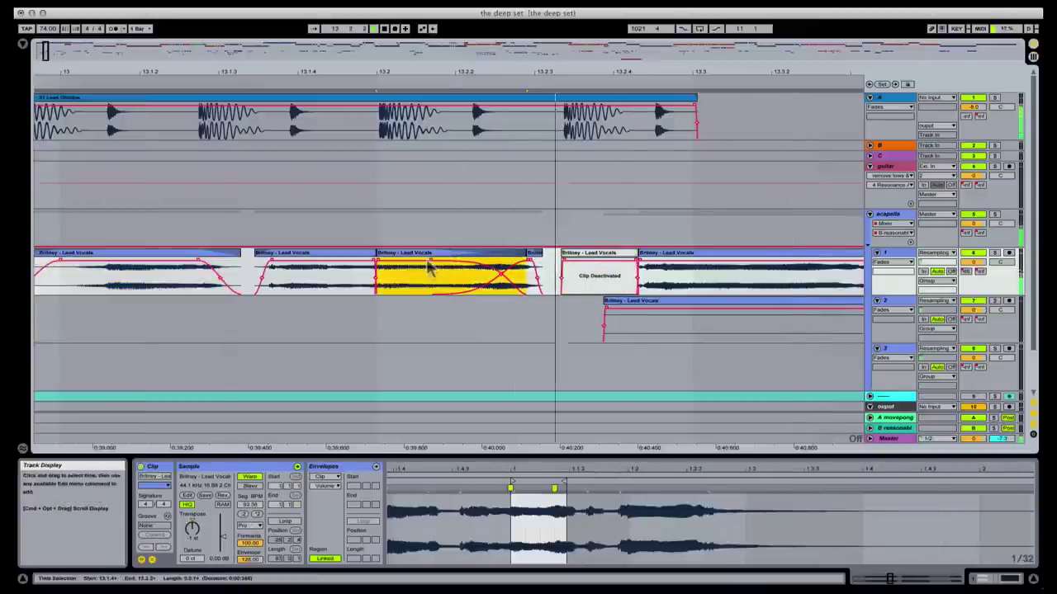
{"action": "key", "text": "super+z"}
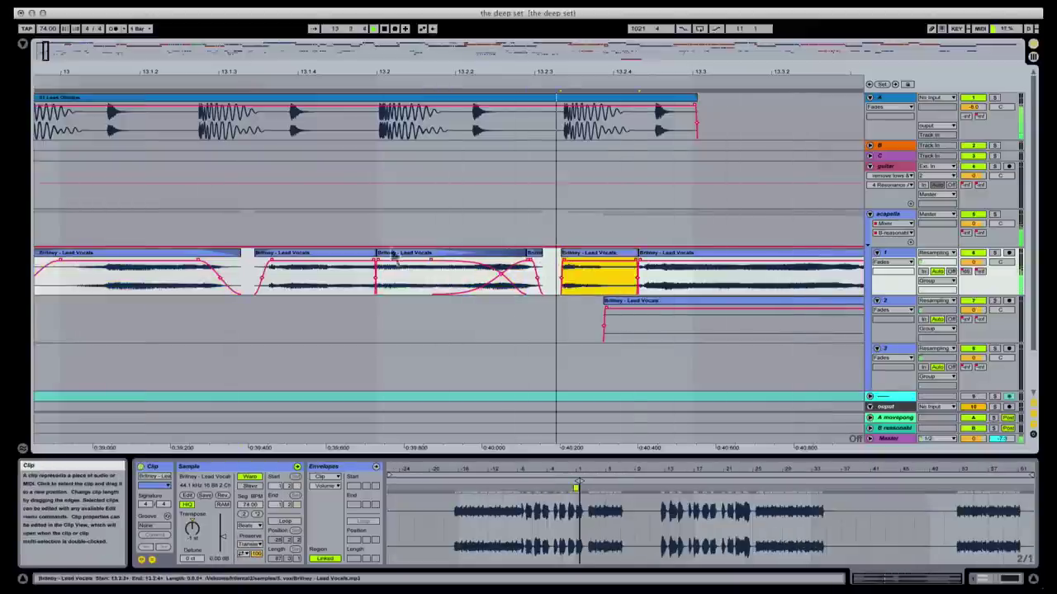
- Audition the vocal phrase around bar 13 and deactivate the three vocal pieces between about 13.2 and the split past 13.2.4
{"action": "left_click", "coordinate": [176, 268]}
{"action": "key", "text": "space"}
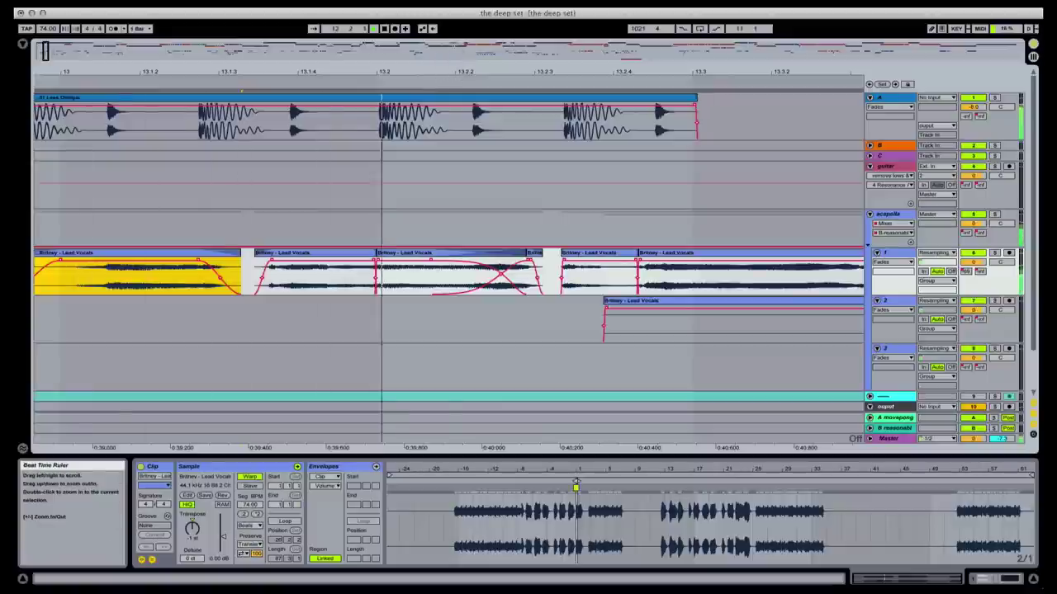
{"action": "mouse_move", "coordinate": [493, 77]}
{"action": "left_mouse_down"}
{"action": "mouse_move", "coordinate": [494, 61]}
{"action": "mouse_move", "coordinate": [493, 77]}
{"action": "left_mouse_up"}
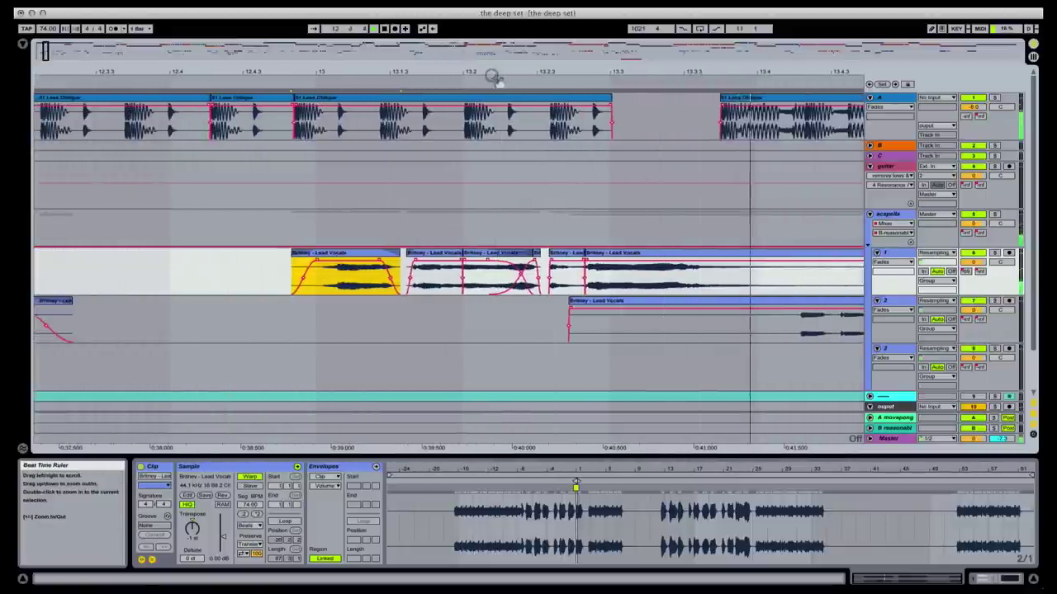
{"action": "left_click", "coordinate": [507, 259]}
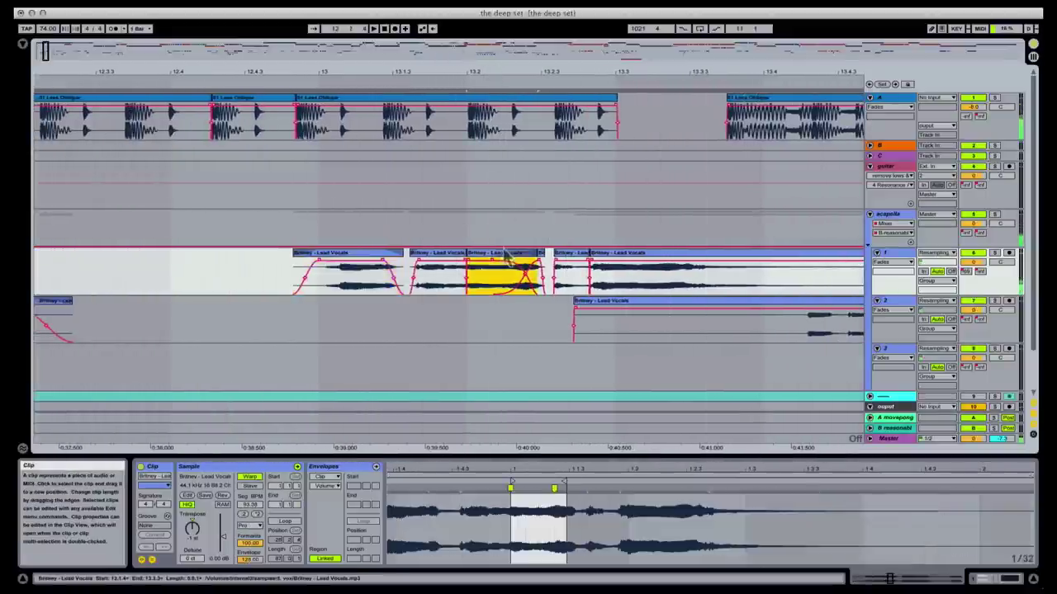
{"action": "left_click", "coordinate": [577, 256], "text": "shift"}
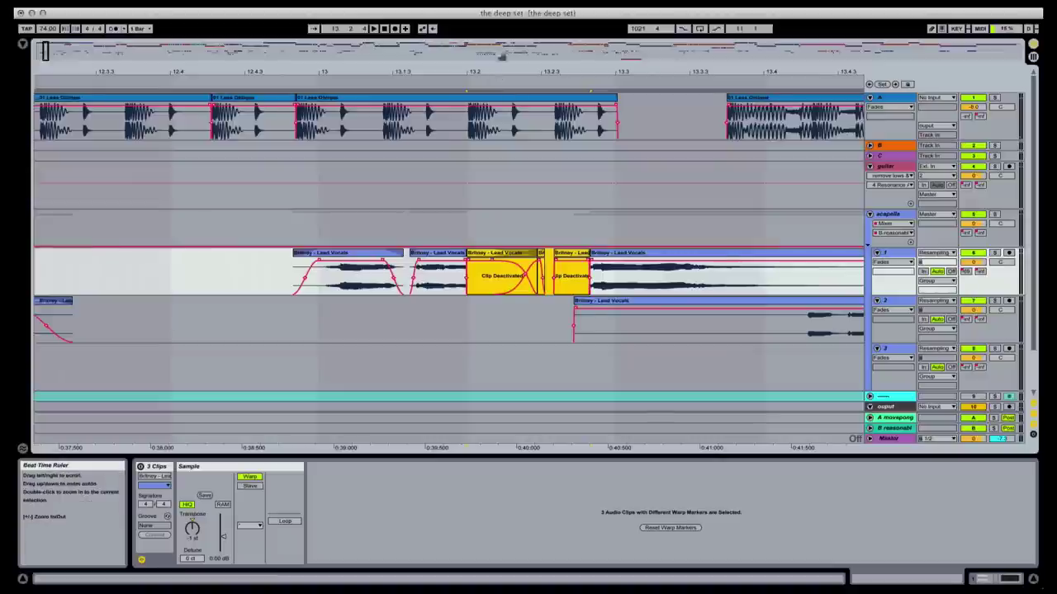
- Audition the arrangement from about 11.3 and the vocal clips around bar 13 with the three pieces deactivated
{"action": "left_click_drag", "start_coordinate": [545, 77], "coordinate": [545, 75]}
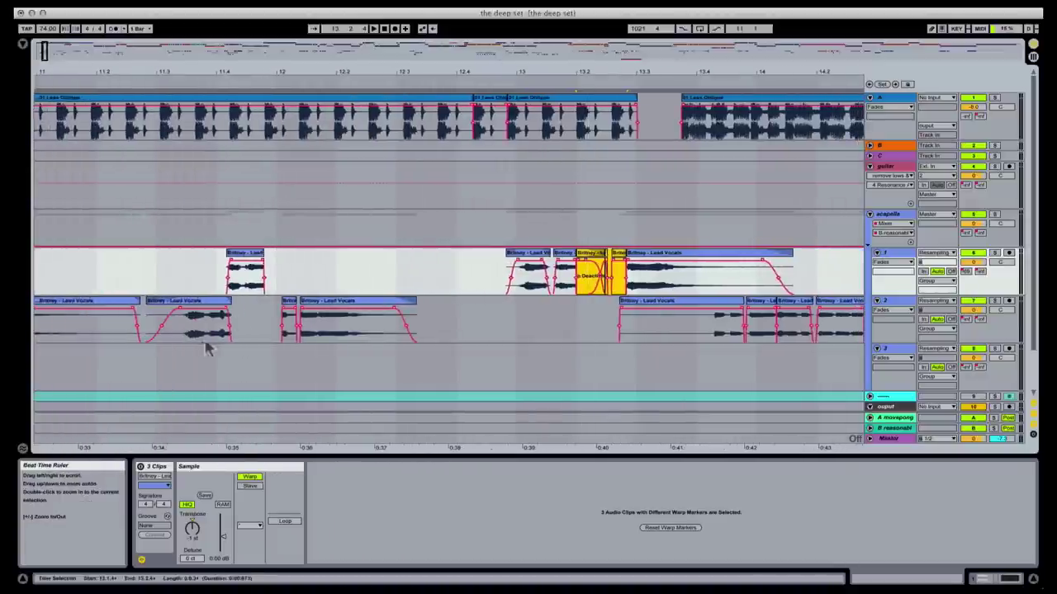
{"action": "left_click", "coordinate": [180, 281]}
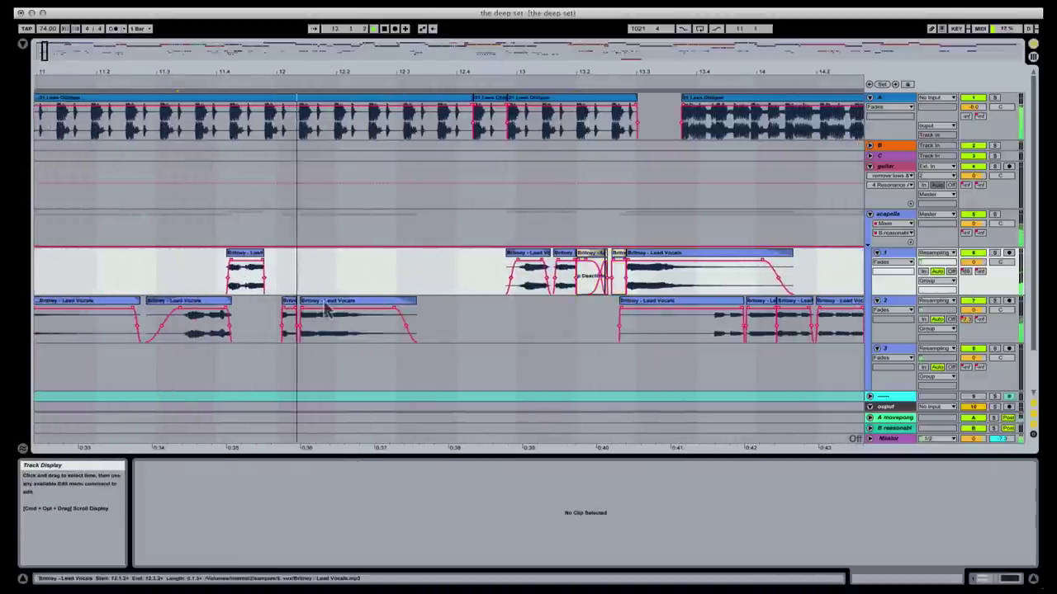
{"action": "left_click_drag", "start_coordinate": [370, 73], "coordinate": [370, 61]}
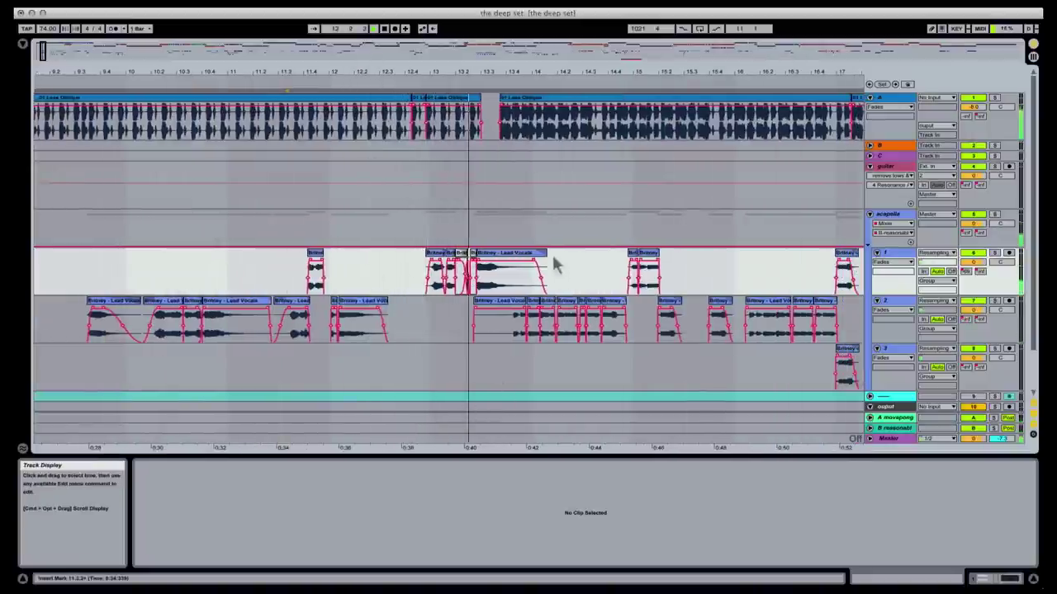
{"action": "key", "text": "plus"}
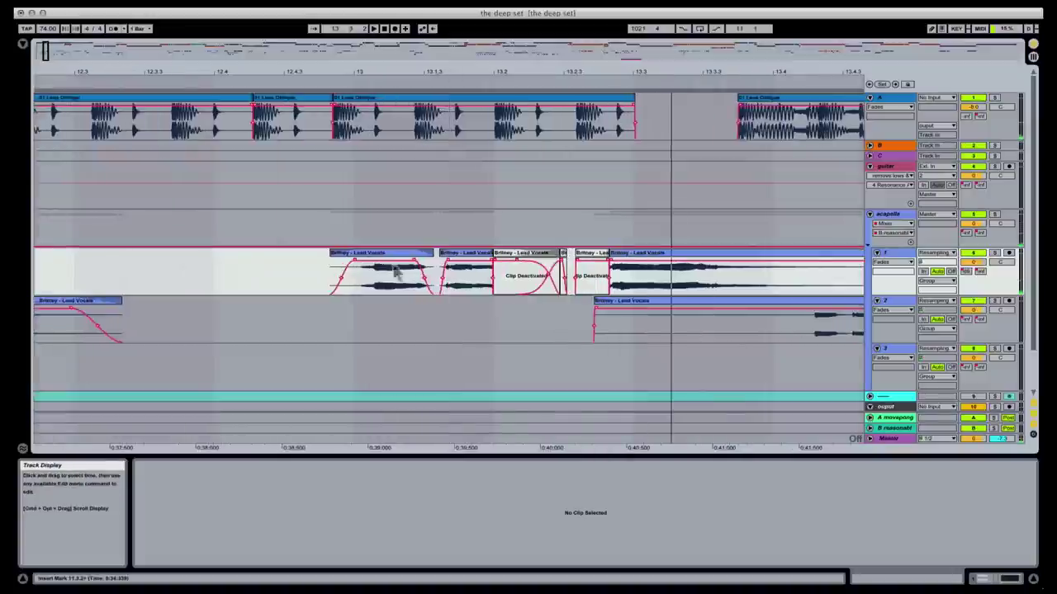
{"action": "left_click", "coordinate": [394, 272]}
{"action": "left_click", "coordinate": [477, 261]}
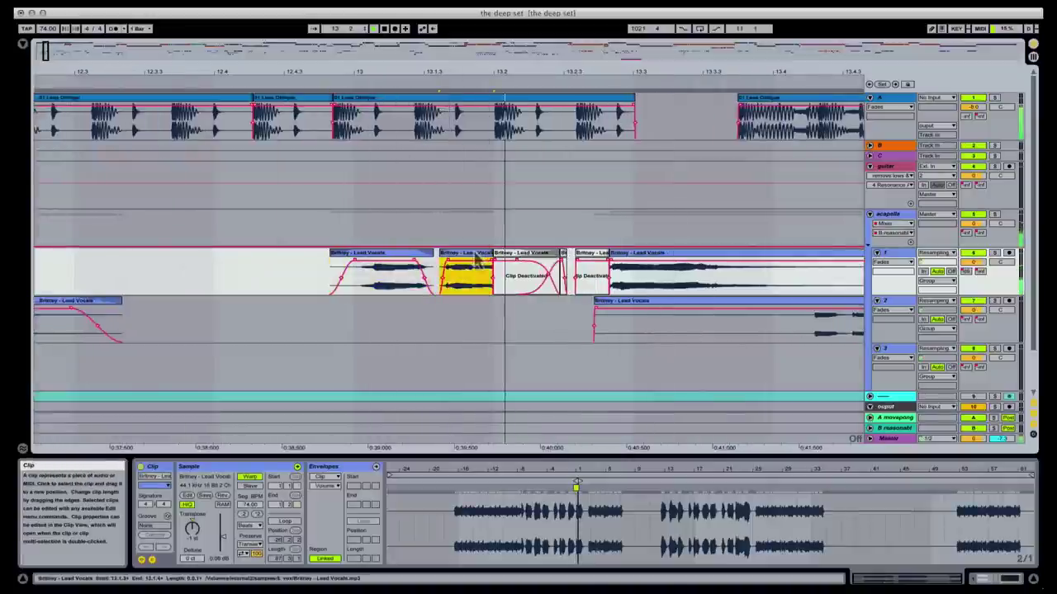
{"action": "key", "text": "super+z"}
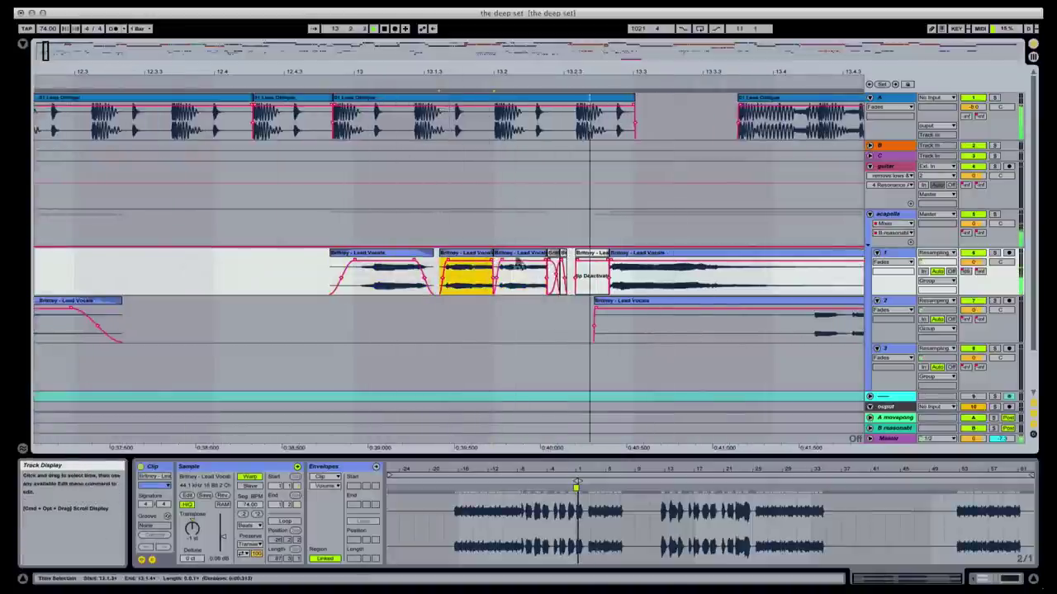
{"action": "key", "text": "super+shift+z"}
- Copy the vocal clip around bar 13 onto the second vocal track just past 13.1.3 and audition the result
{"action": "left_click_drag", "start_coordinate": [381, 274], "coordinate": [502, 317]}
{"action": "left_click", "coordinate": [381, 274]}
{"action": "key", "text": "space"}
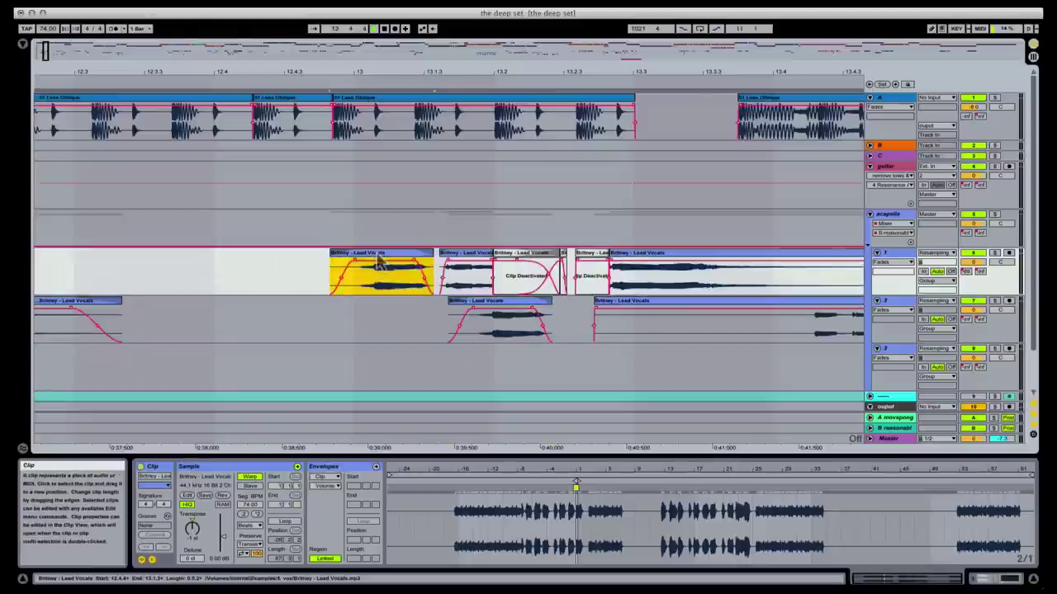
- Extend the end of the copied vocal clip on the second track to meet the next clip near 13.2.4, and audition it
{"action": "left_click", "coordinate": [533, 310]}
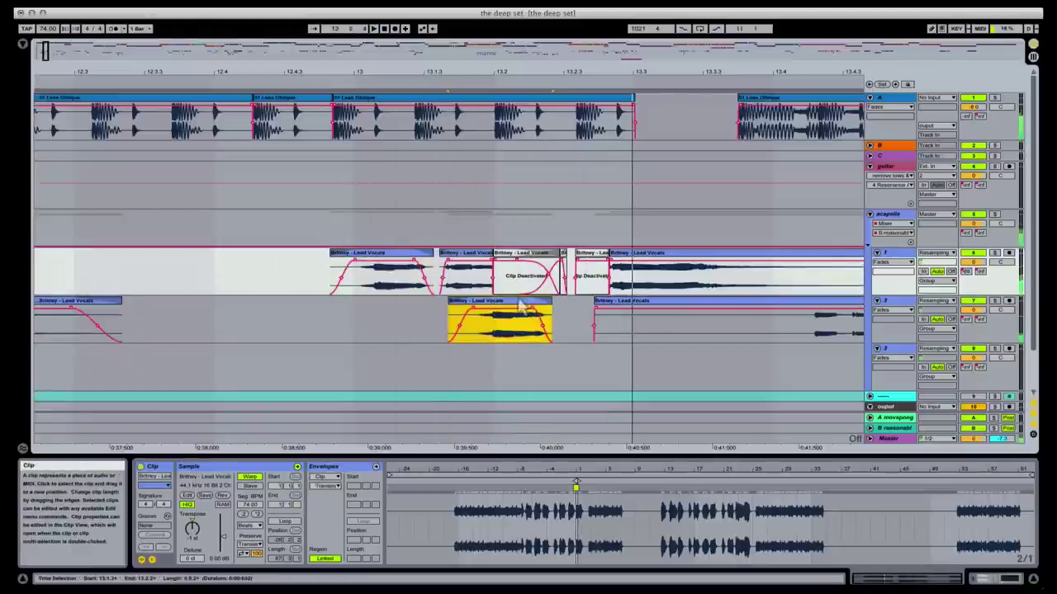
{"action": "key", "text": "space"}
{"action": "left_click_drag", "start_coordinate": [519, 307], "coordinate": [614, 307]}
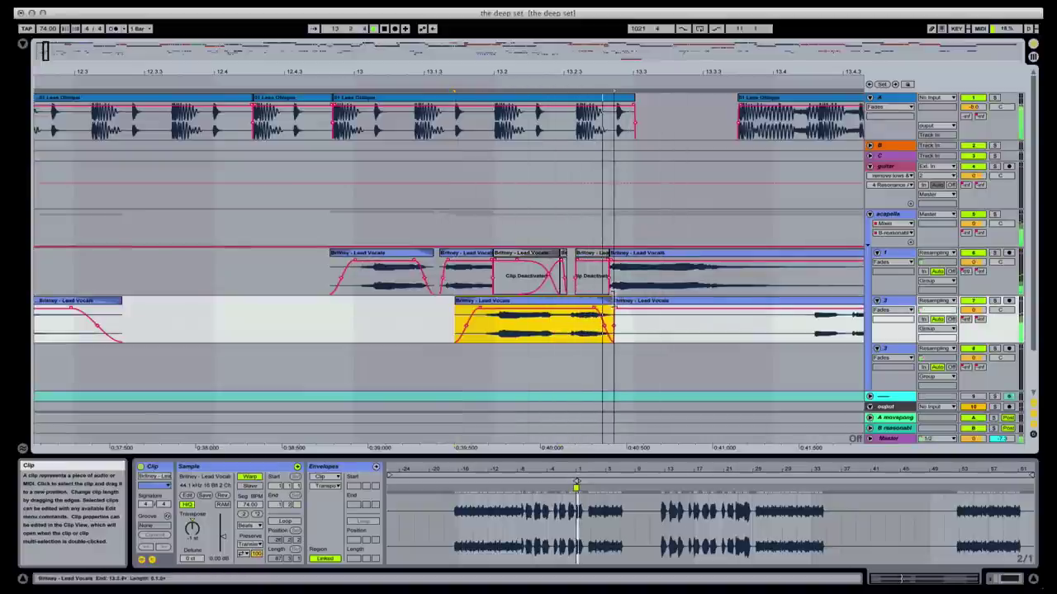
{"action": "left_click", "coordinate": [607, 334]}
{"action": "left_click", "coordinate": [272, 321]}
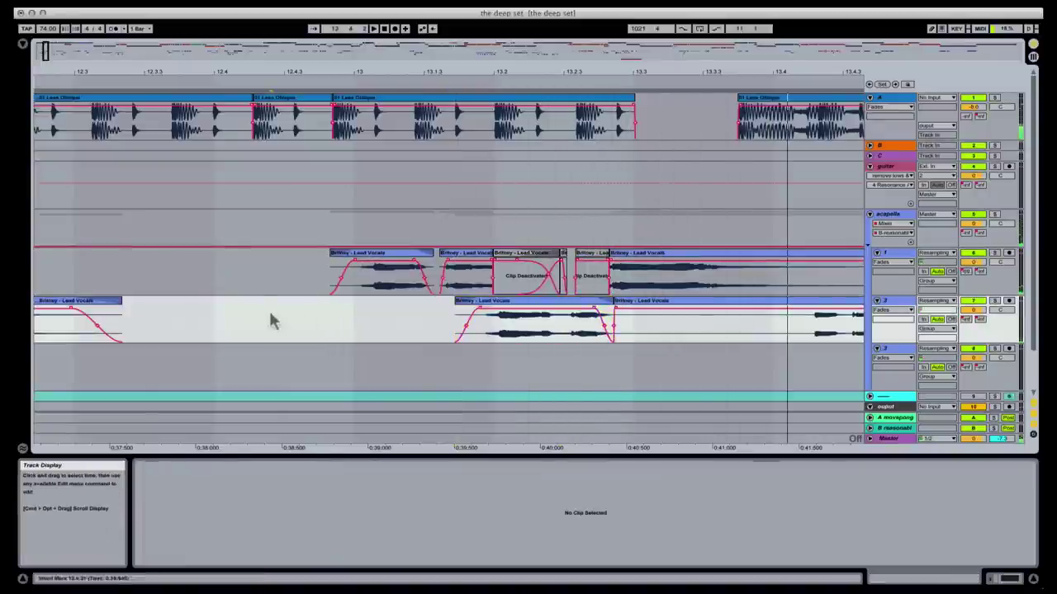
{"action": "key", "text": "space"}
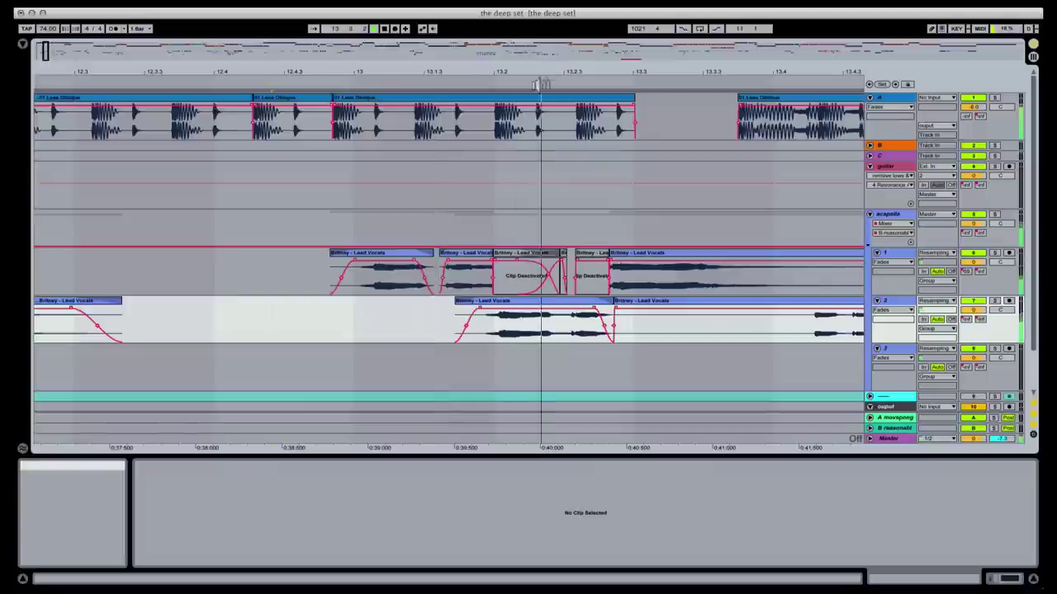
- Trim the start of the copied vocal clip on the second track and move the clip slightly earlier against the beat at 13.2
{"action": "left_click_drag", "start_coordinate": [456, 306], "coordinate": [469, 308]}
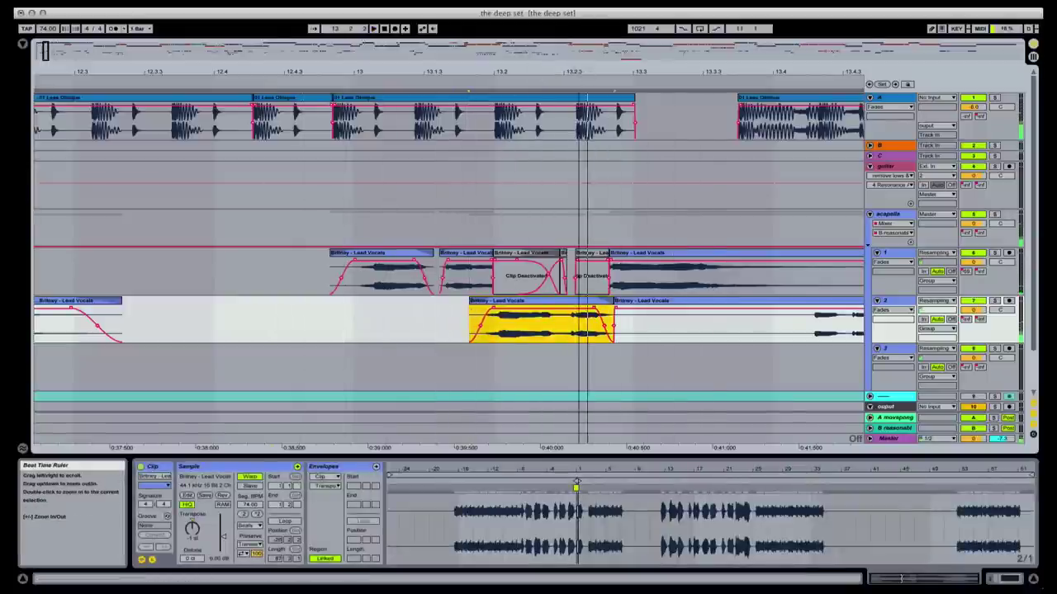
{"action": "left_click_drag", "start_coordinate": [582, 71], "coordinate": [523, 219]}
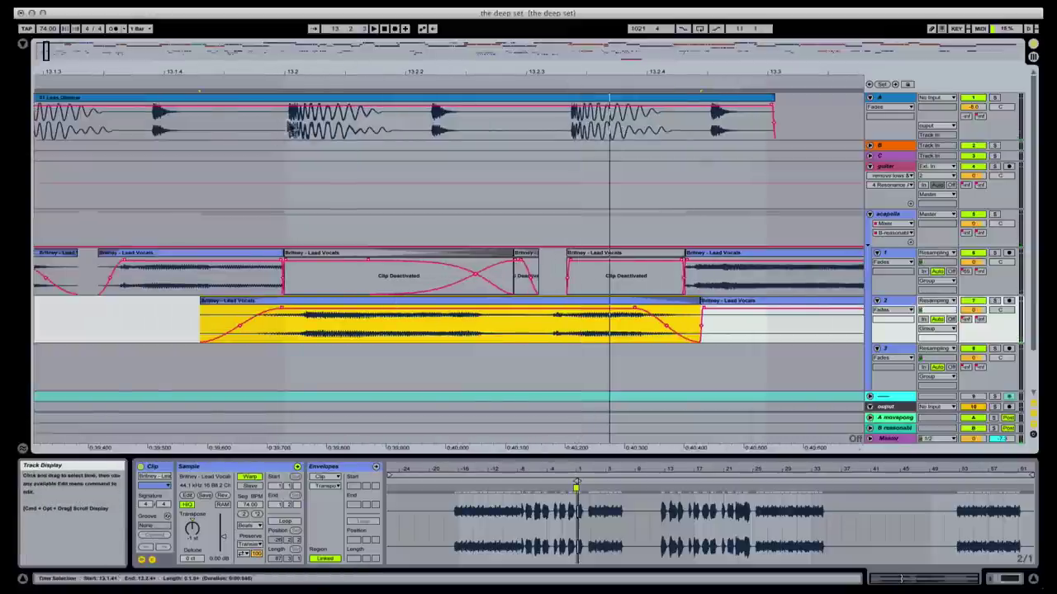
{"action": "left_click", "coordinate": [291, 124]}
{"action": "left_click", "coordinate": [316, 308]}
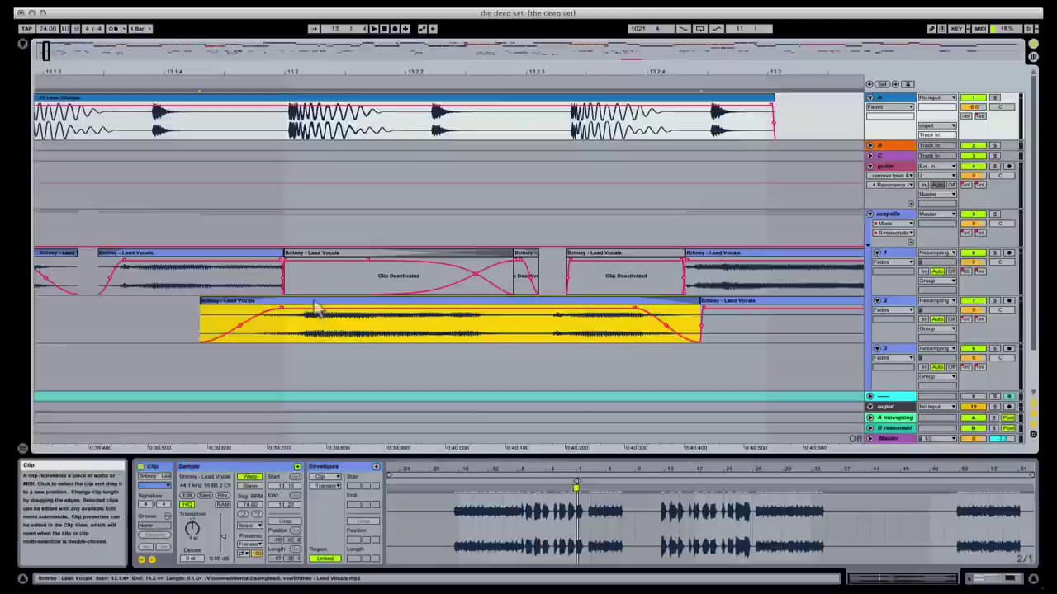
{"action": "left_click_drag", "start_coordinate": [316, 309], "coordinate": [311, 308]}
{"action": "left_click", "coordinate": [306, 299]}
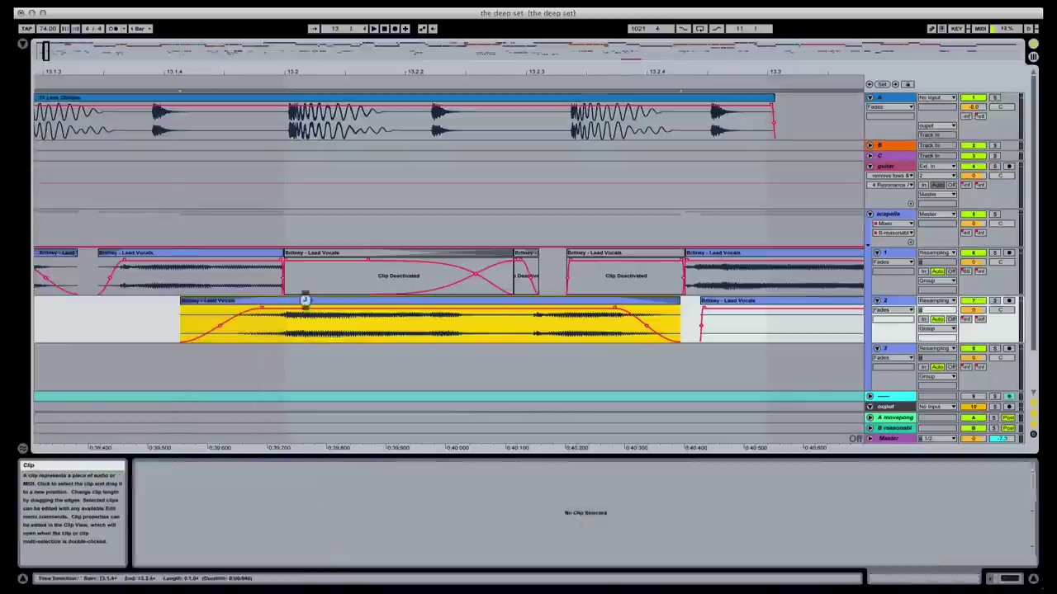
- Audition the shifted vocal from the first-track clip before 13.2 and open the Soundflower output device list
{"action": "left_click", "coordinate": [253, 261]}
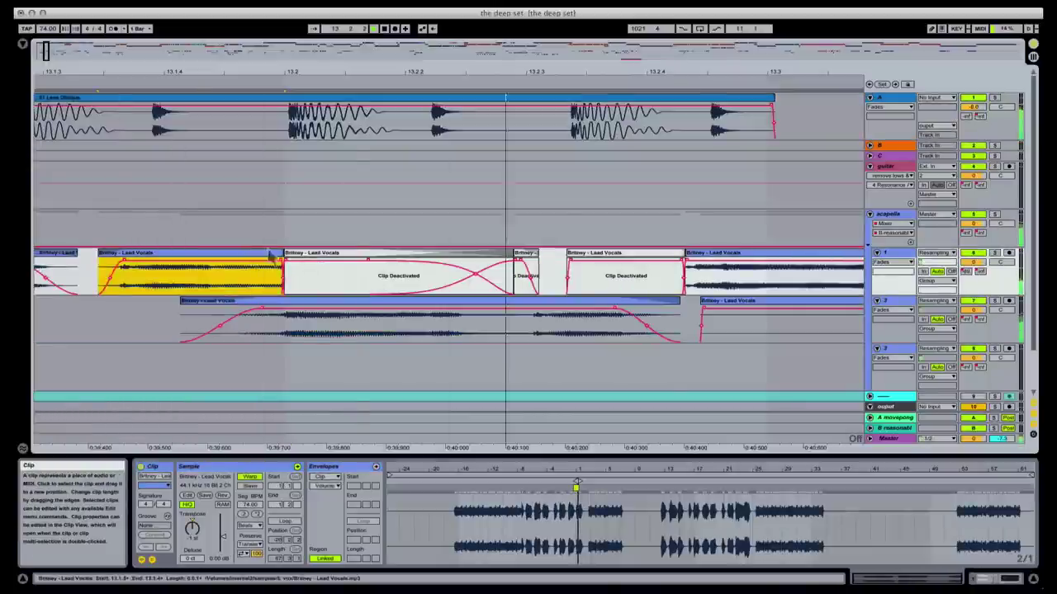
{"action": "left_click", "coordinate": [673, 2]}
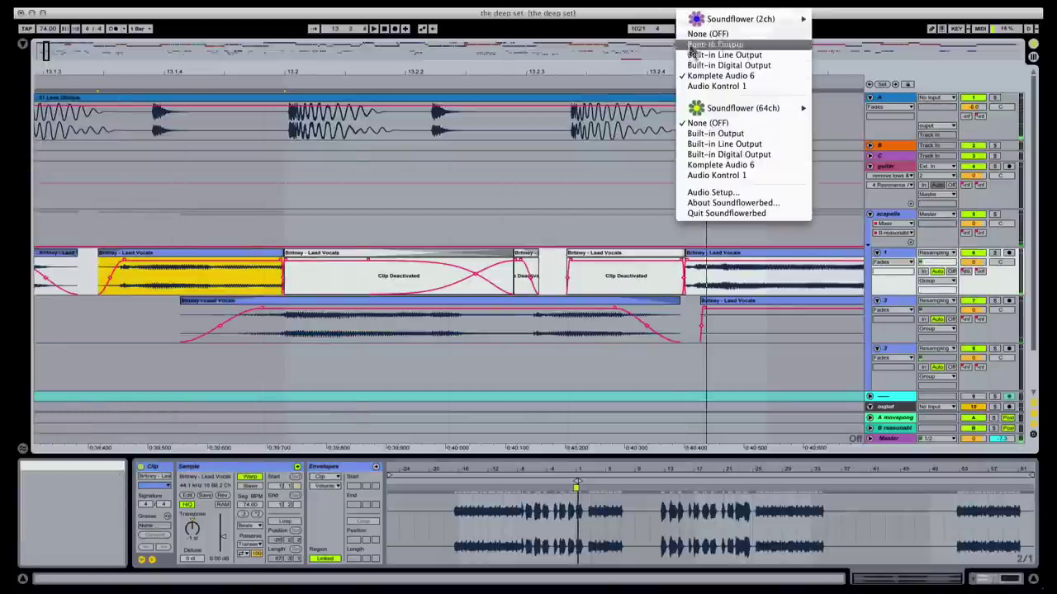
{"action": "left_click", "coordinate": [710, 63]}
- Audition the vocal phrase against the instrumental from about 12.4.3
{"action": "left_click", "coordinate": [279, 107]}
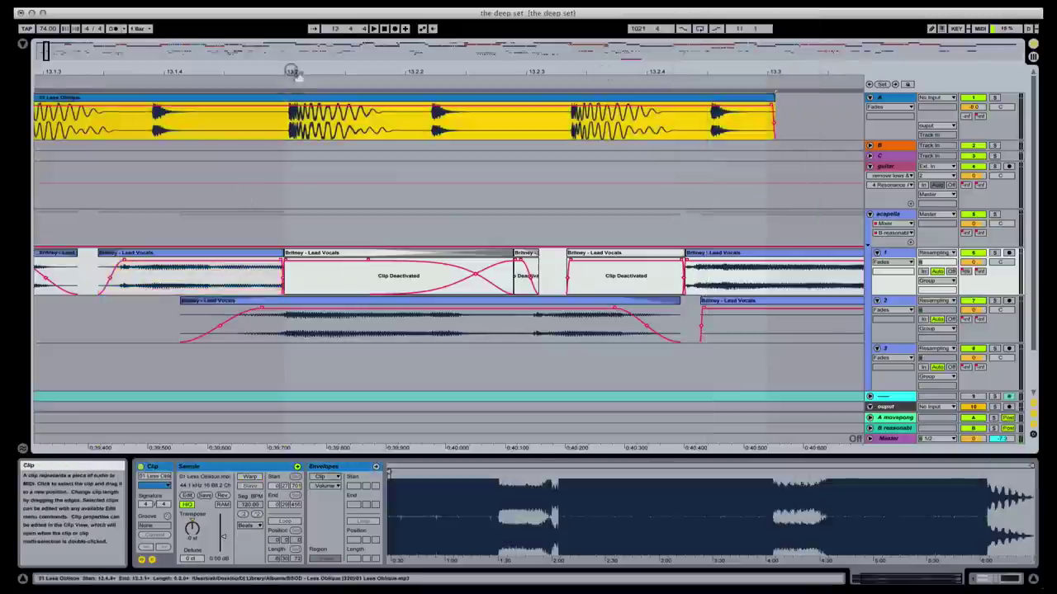
{"action": "key", "text": "minus"}
{"action": "key", "text": "minus"}
{"action": "key", "text": "minus"}
{"action": "key", "text": "minus"}
{"action": "left_click", "coordinate": [282, 212]}
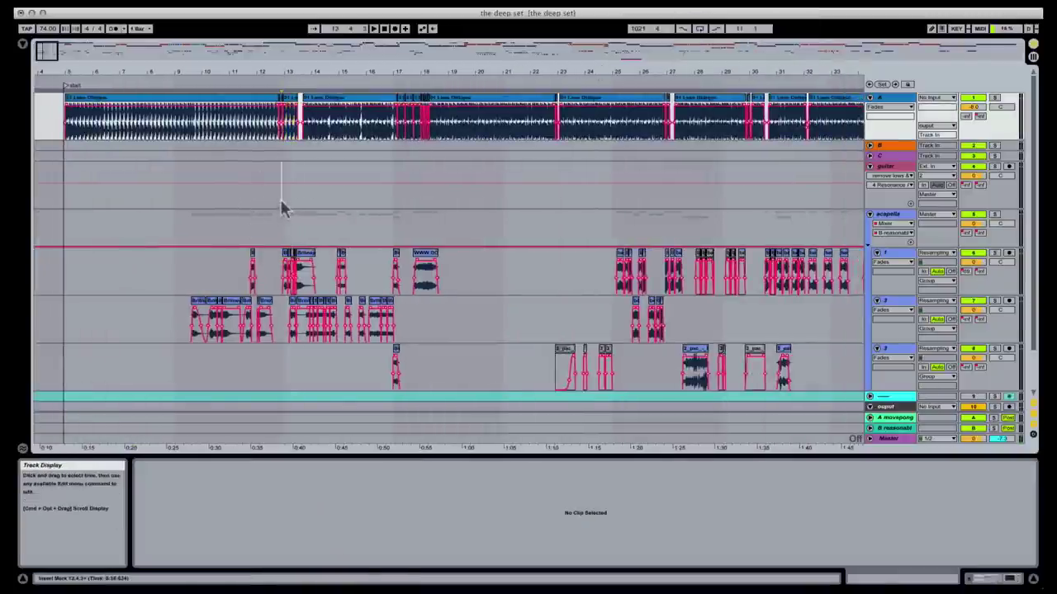
{"action": "key", "text": "space"}
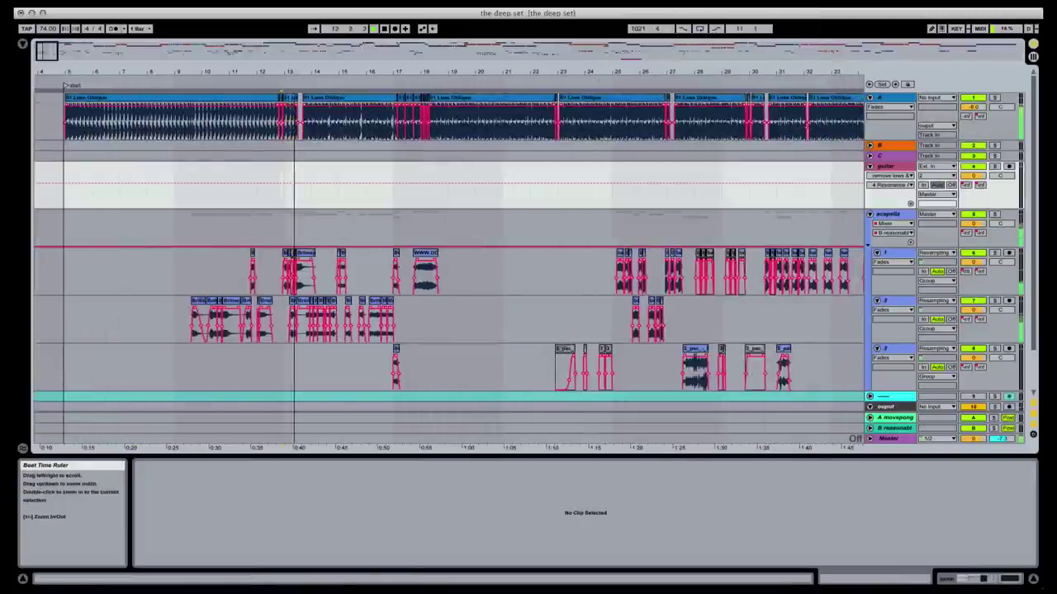
- Split the second-track vocal clip just before 13.2.3 and trim the first piece's start to between 13.2 and 13.2.2
{"action": "key", "text": "plus"}
{"action": "key", "text": "plus"}
{"action": "key", "text": "plus"}
{"action": "key", "text": "plus"}
{"action": "key", "text": "plus"}
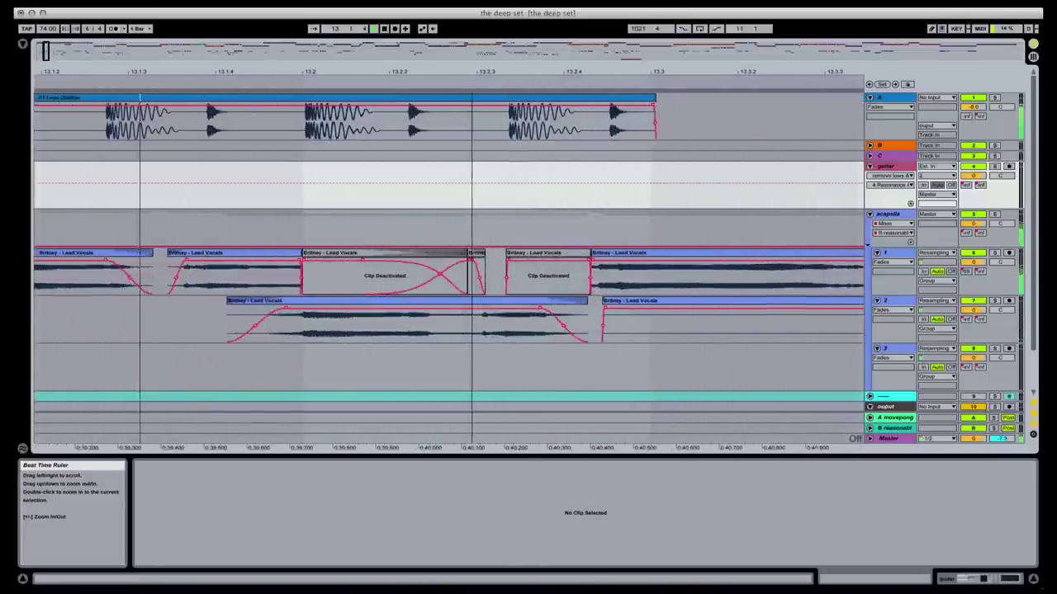
{"action": "left_click", "coordinate": [484, 326]}
{"action": "key", "text": "space"}
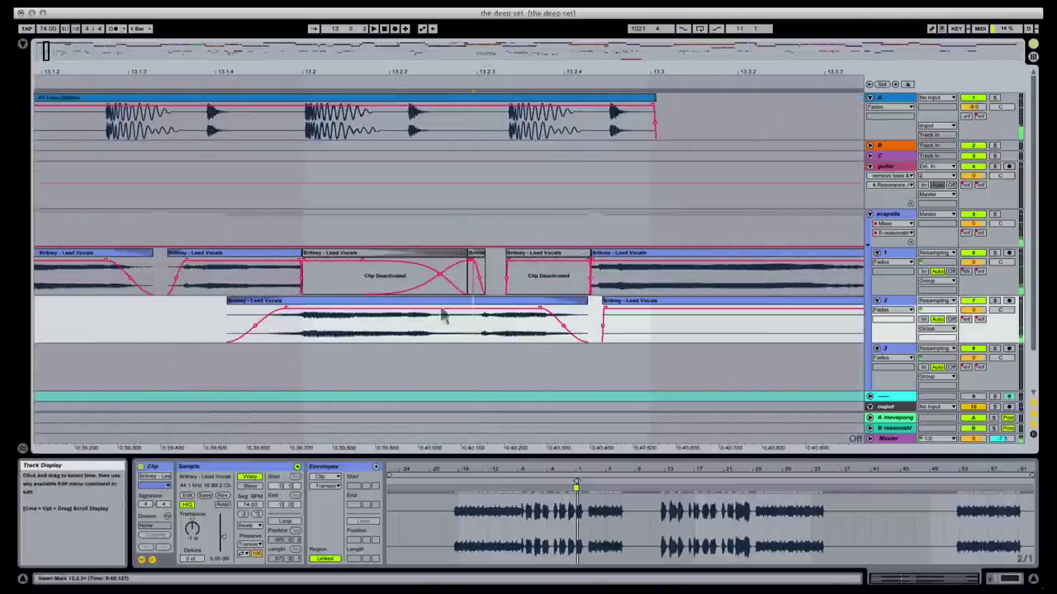
{"action": "left_click", "coordinate": [397, 312]}
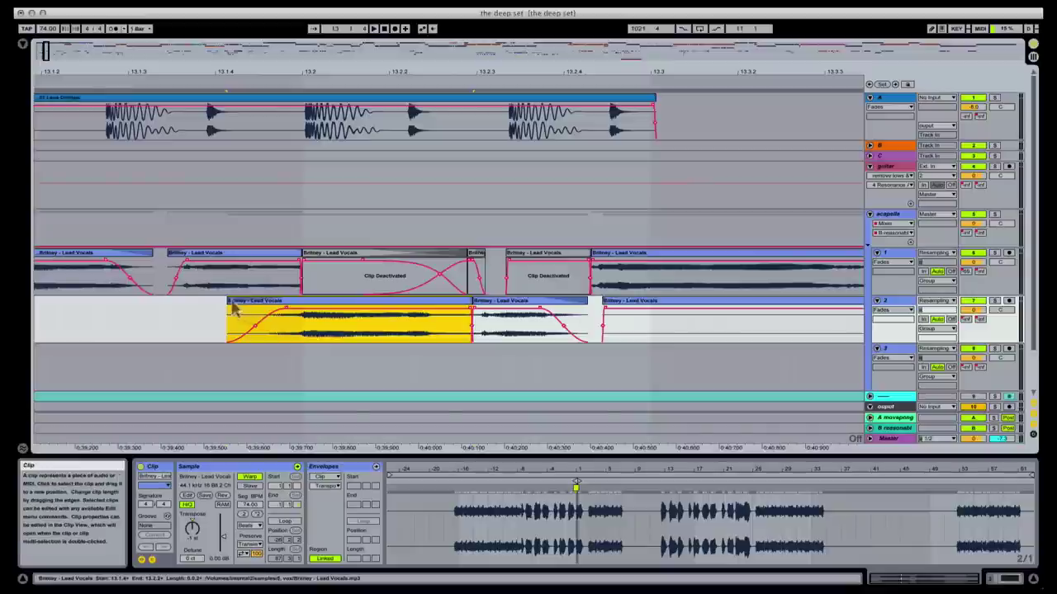
{"action": "left_click_drag", "start_coordinate": [241, 307], "coordinate": [406, 312]}
- Audition the first split piece in its earlier position and undo that move
{"action": "left_click", "coordinate": [231, 253]}
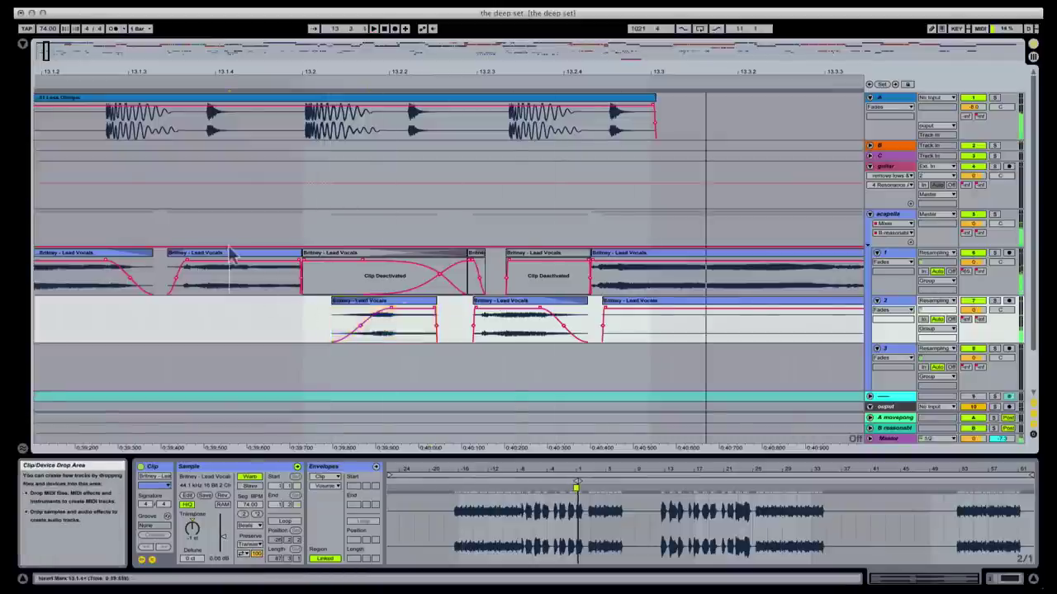
{"action": "key", "text": "space"}
{"action": "key", "text": "ctrl+z"}
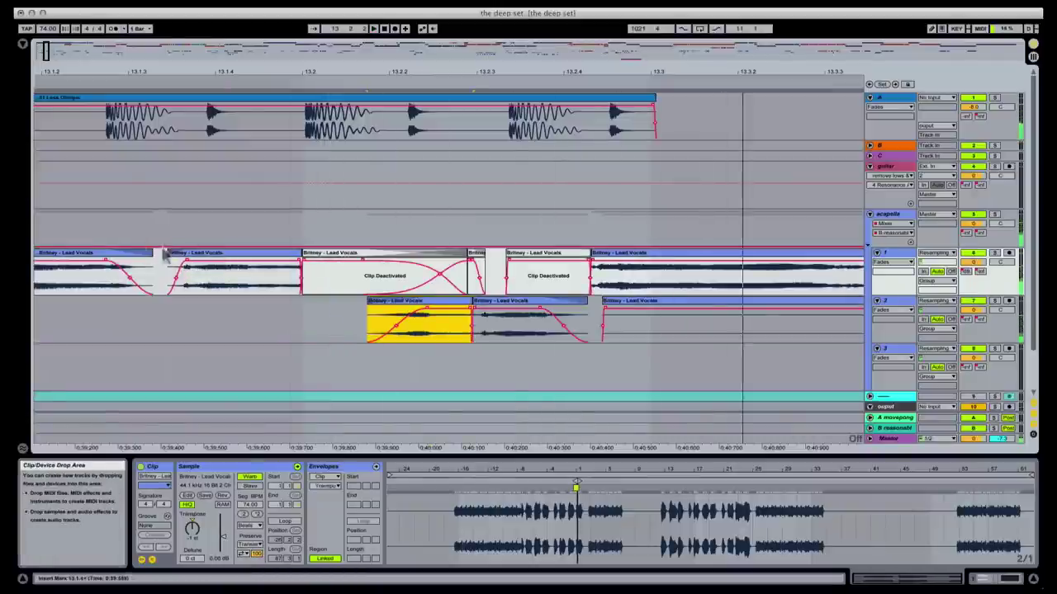
- Extend the start of the first split piece slightly earlier, adjust the slope of its fade-in, and audition the phrase
{"action": "left_click", "coordinate": [91, 259]}
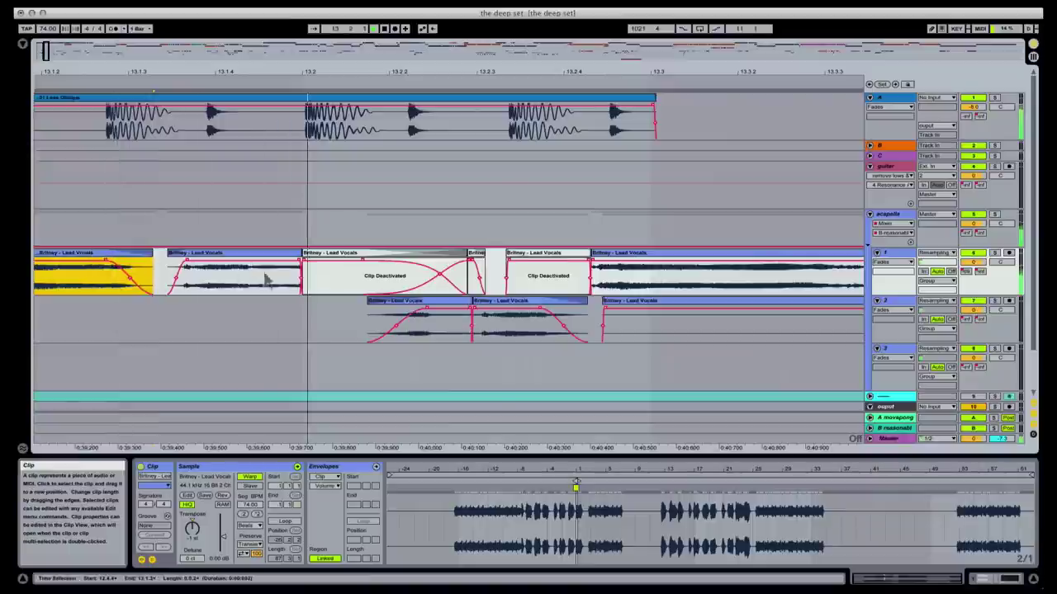
{"action": "left_click_drag", "start_coordinate": [373, 303], "coordinate": [344, 302]}
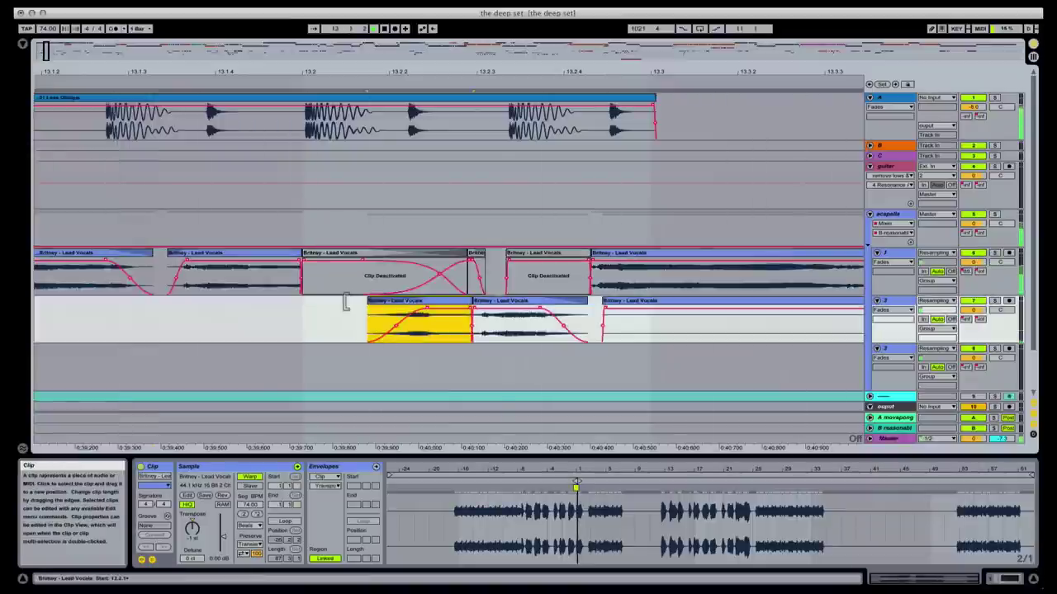
{"action": "left_click", "coordinate": [377, 331]}
{"action": "key", "text": "space"}
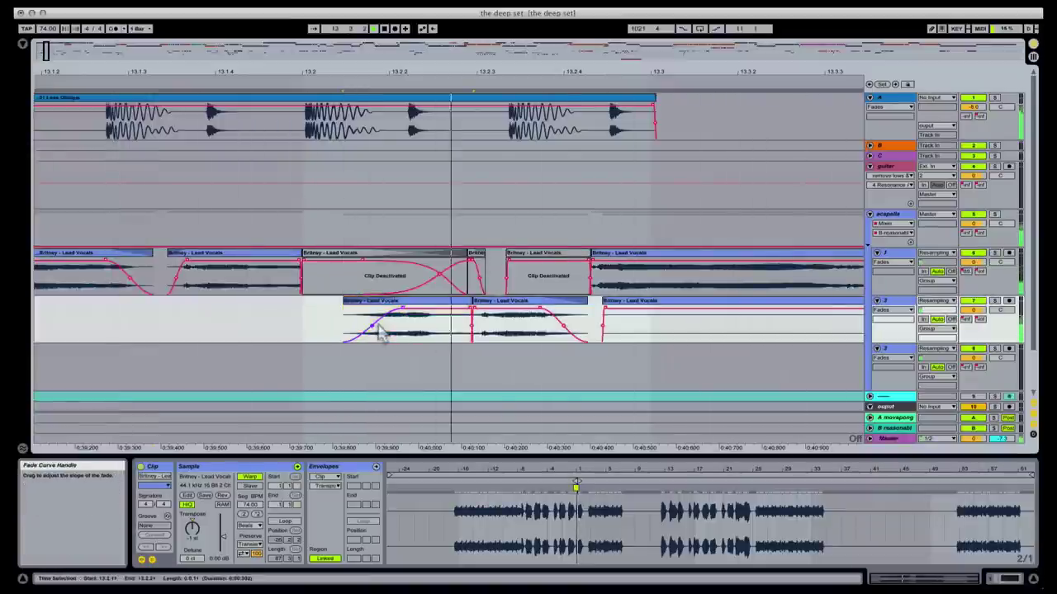
{"action": "left_click", "coordinate": [156, 317]}
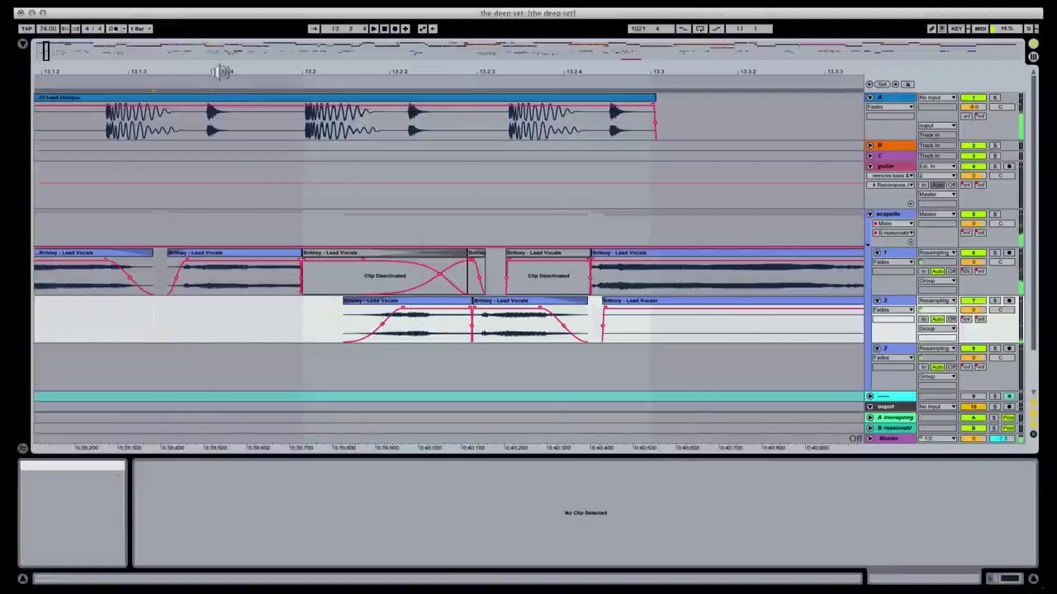
- Audition the edited vocals from just before bar 13 through bar 16, following the clips on both vocal tracks
{"action": "left_click_drag", "start_coordinate": [222, 73], "coordinate": [335, 73]}
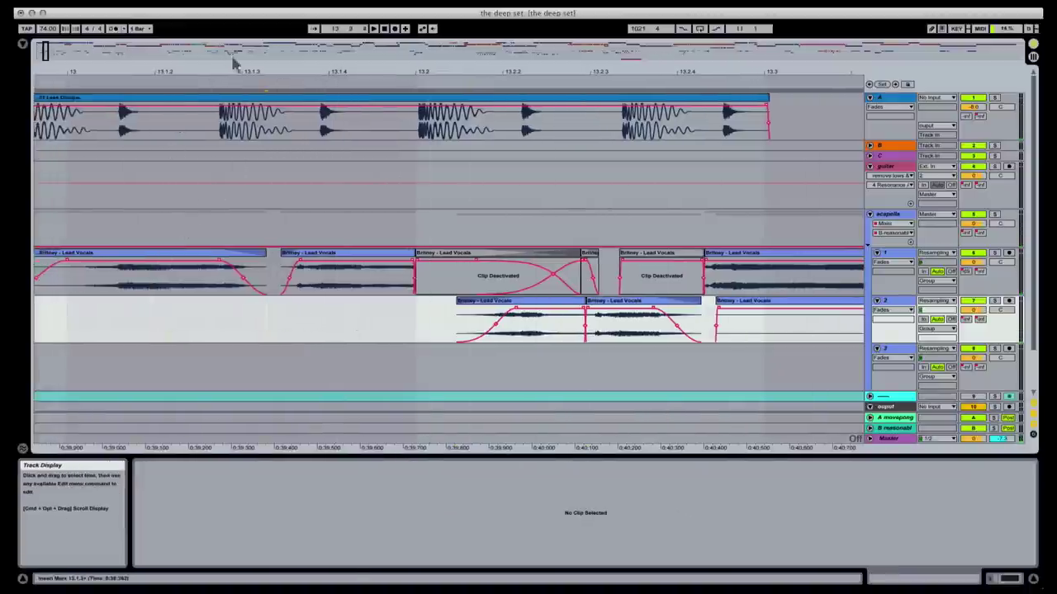
{"action": "left_click_drag", "start_coordinate": [245, 73], "coordinate": [266, 219]}
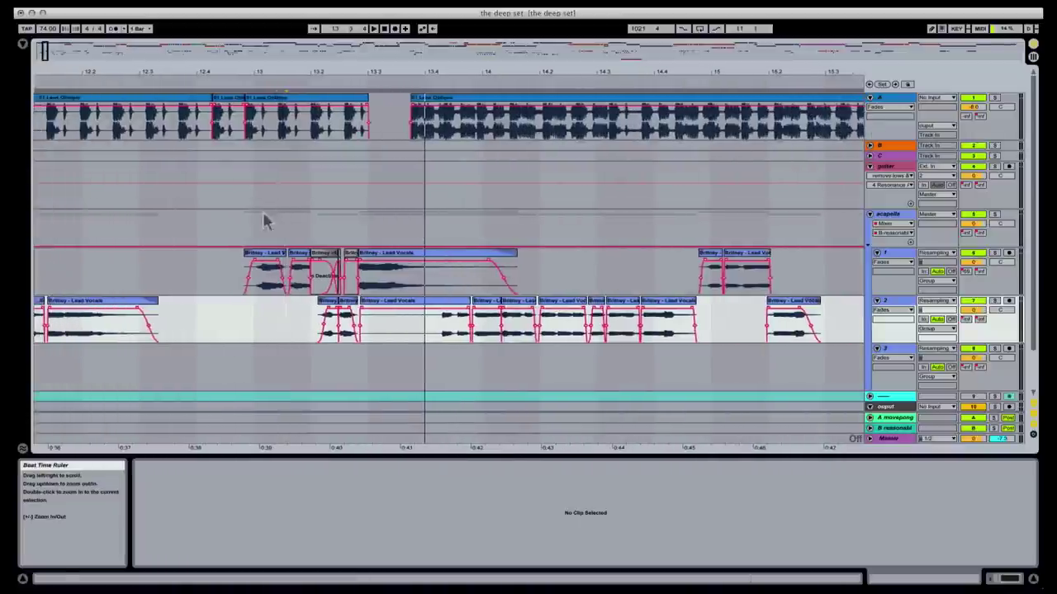
{"action": "left_click", "coordinate": [221, 264]}
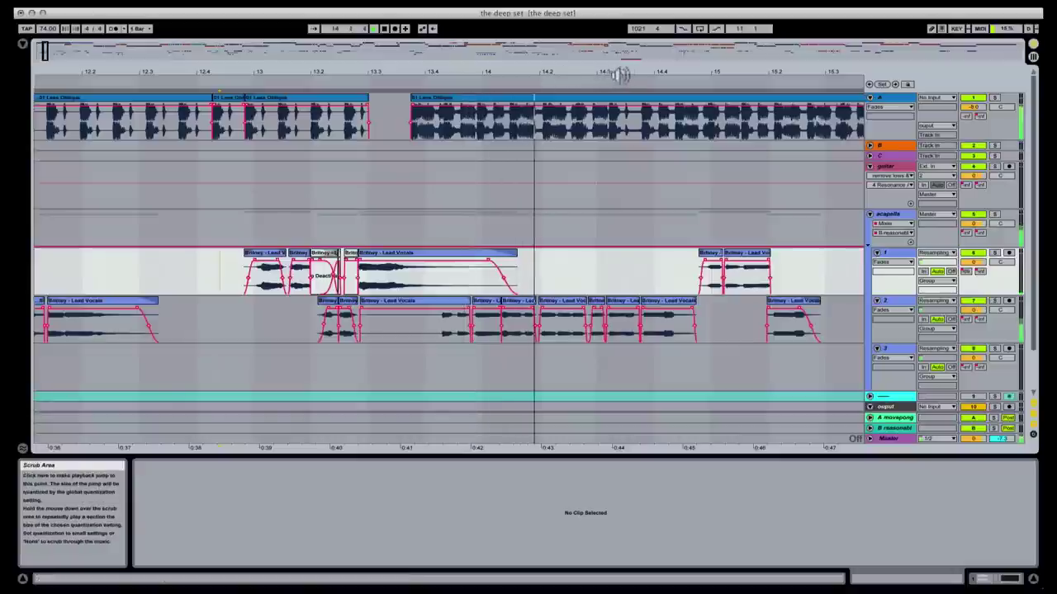
{"action": "scroll", "coordinate": [547, 83], "scroll_direction": "right", "scroll_amount": 3}
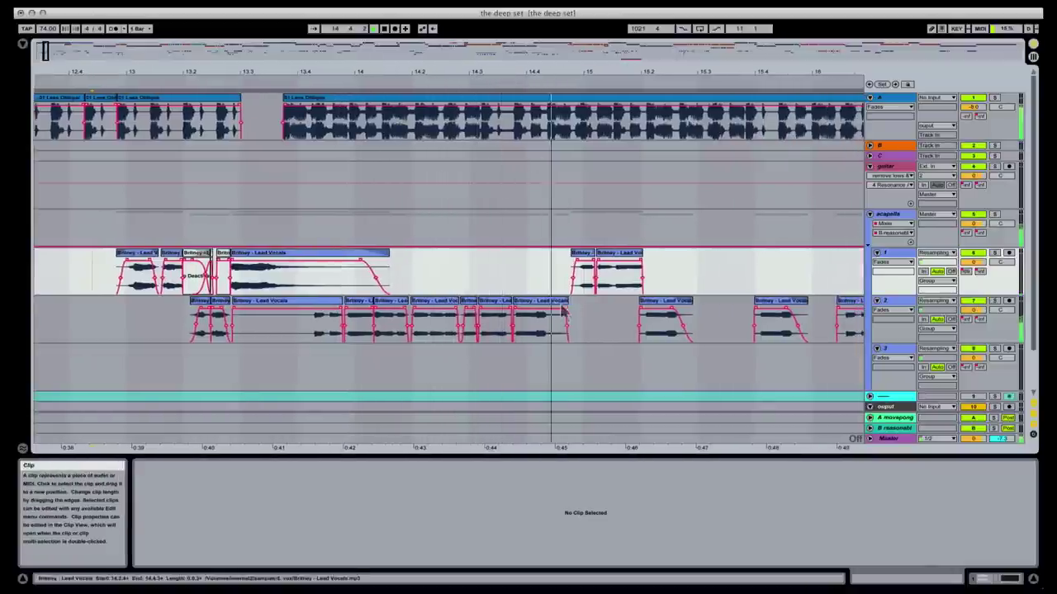
{"action": "scroll", "coordinate": [676, 81], "scroll_direction": "right", "scroll_amount": 6}
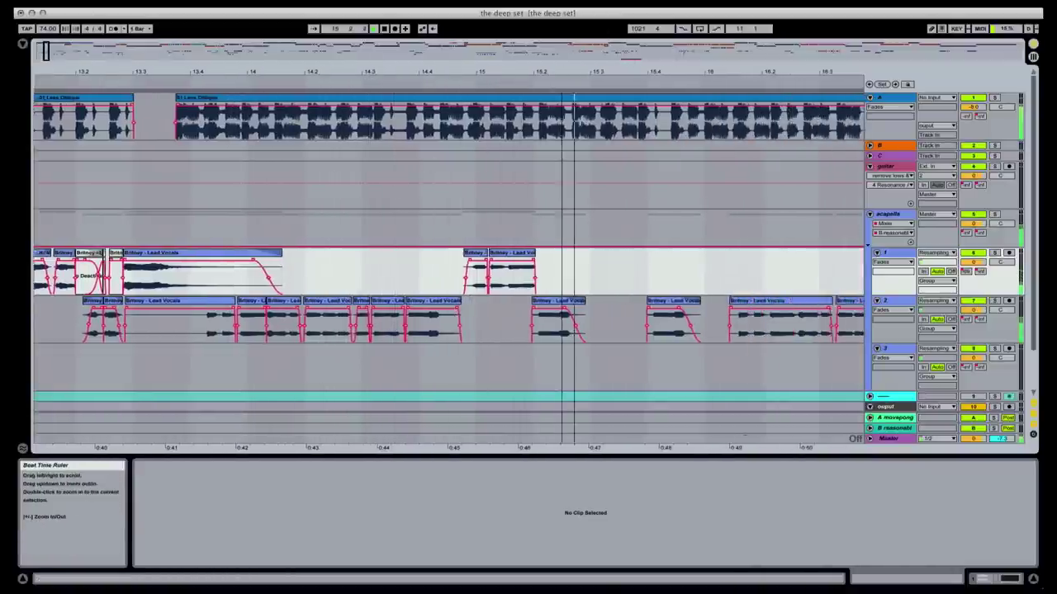
{"action": "scroll", "coordinate": [389, 77], "scroll_direction": "right", "scroll_amount": 2}
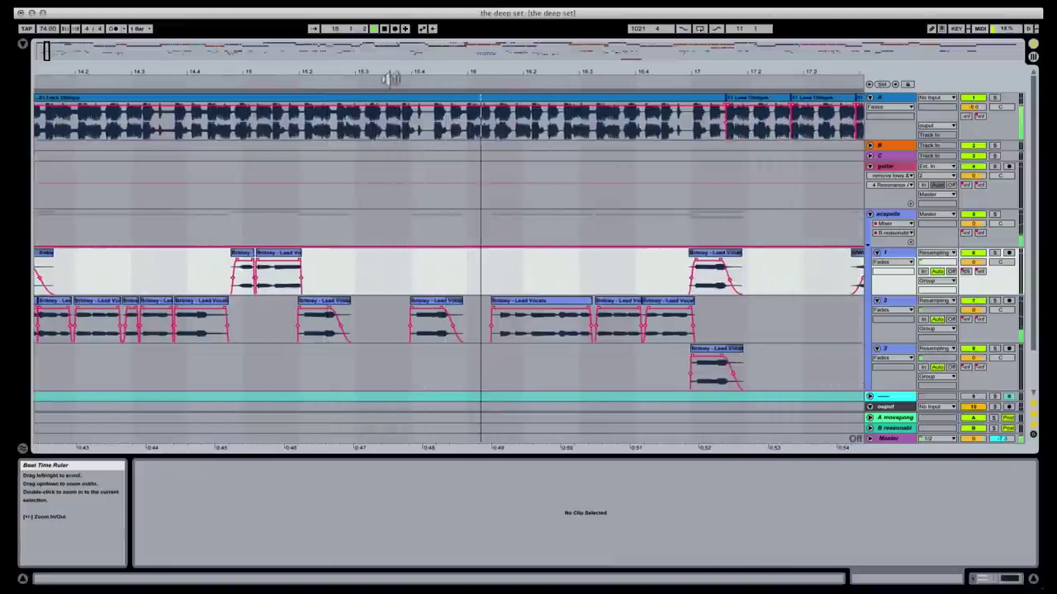
- Split the second-track vocal clip just after 16.2.1, at the start of its next word, and play it
{"action": "left_click", "coordinate": [482, 326]}
{"action": "left_click_drag", "start_coordinate": [528, 79], "coordinate": [495, 278]}
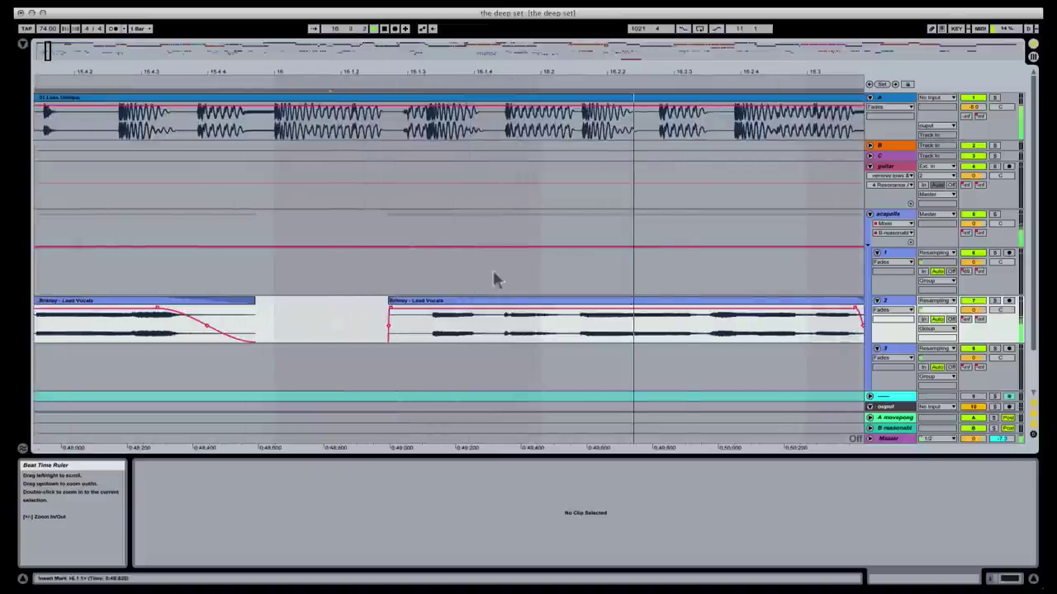
{"action": "left_click", "coordinate": [490, 327]}
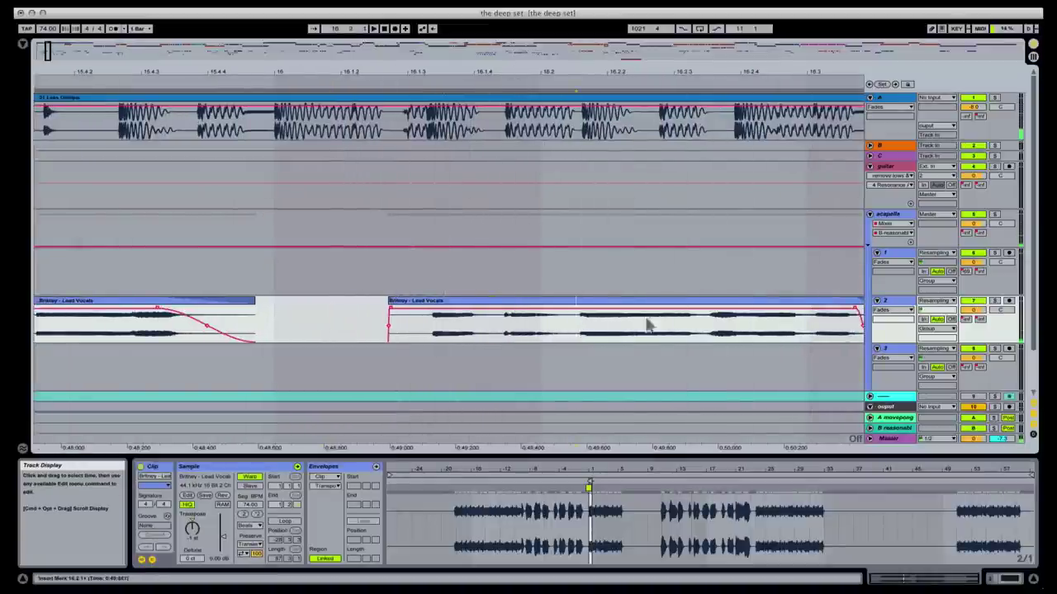
{"action": "key", "text": "space"}
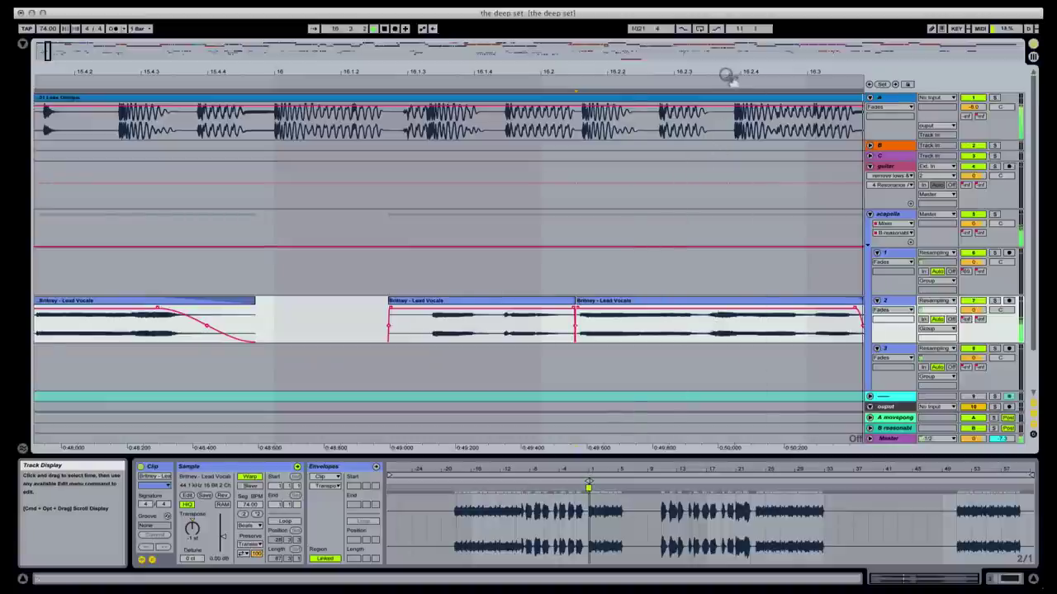
- Audition the arrangement from about 14.4.4 and examine the layered vocals and instrumental cuts around bars 17 and 18
{"action": "left_click_drag", "start_coordinate": [731, 71], "coordinate": [732, 41]}
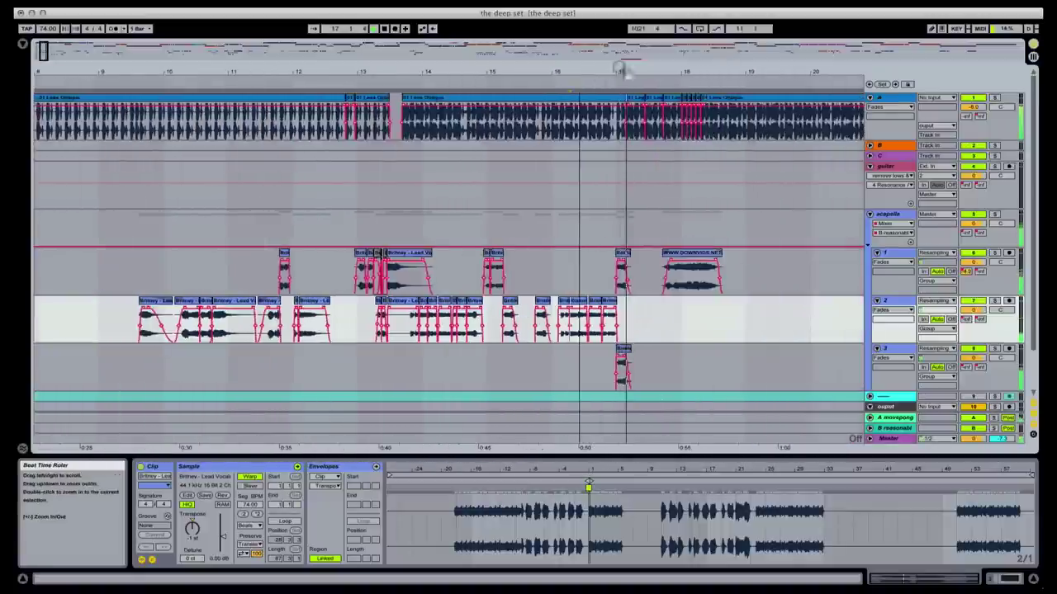
{"action": "left_click", "coordinate": [487, 326]}
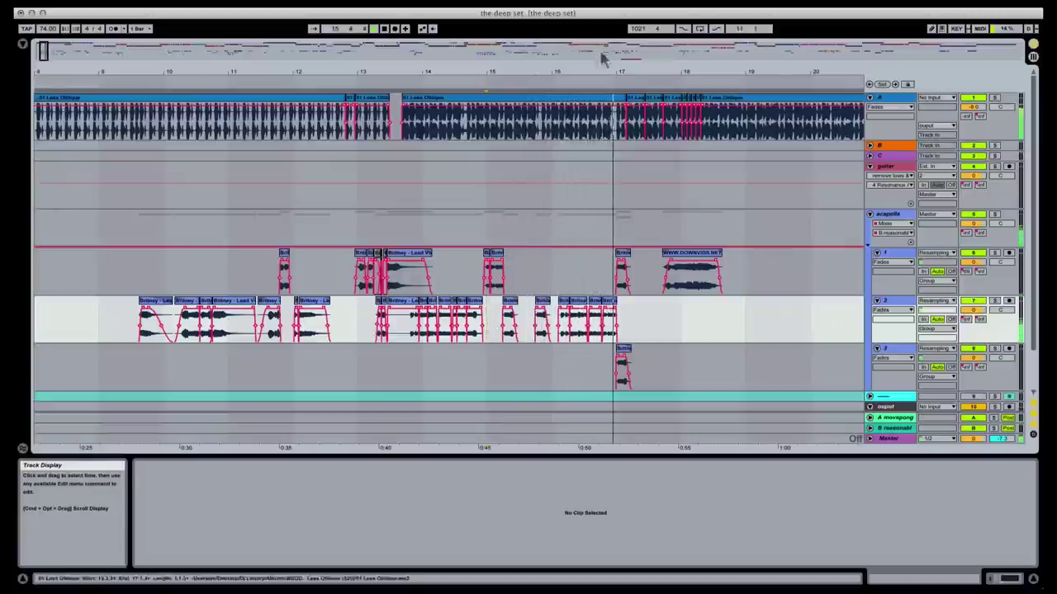
{"action": "left_click_drag", "start_coordinate": [665, 71], "coordinate": [652, 211]}
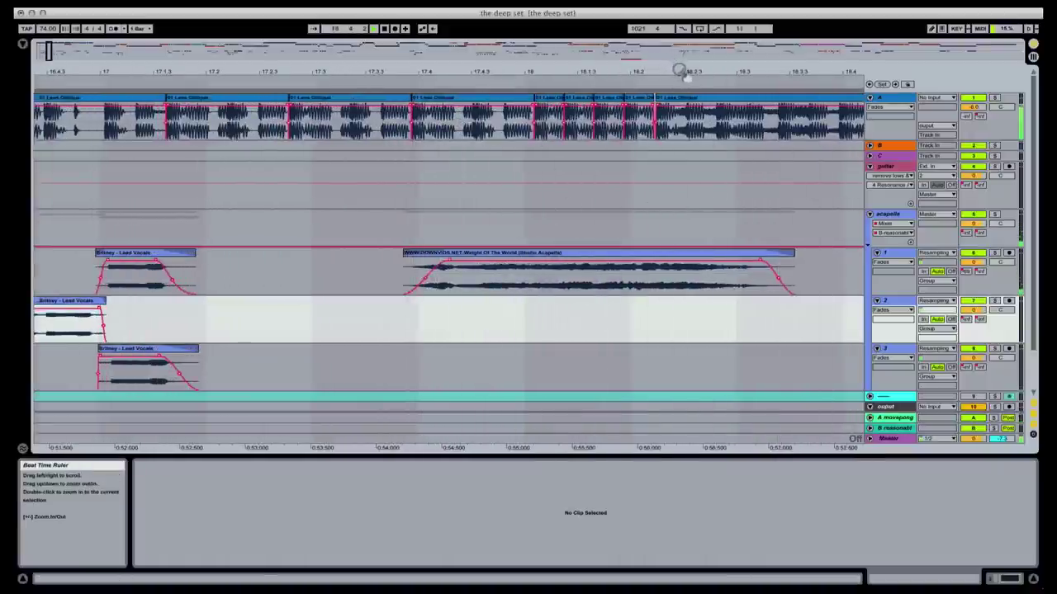
{"action": "left_click_drag", "start_coordinate": [684, 71], "coordinate": [376, 71]}
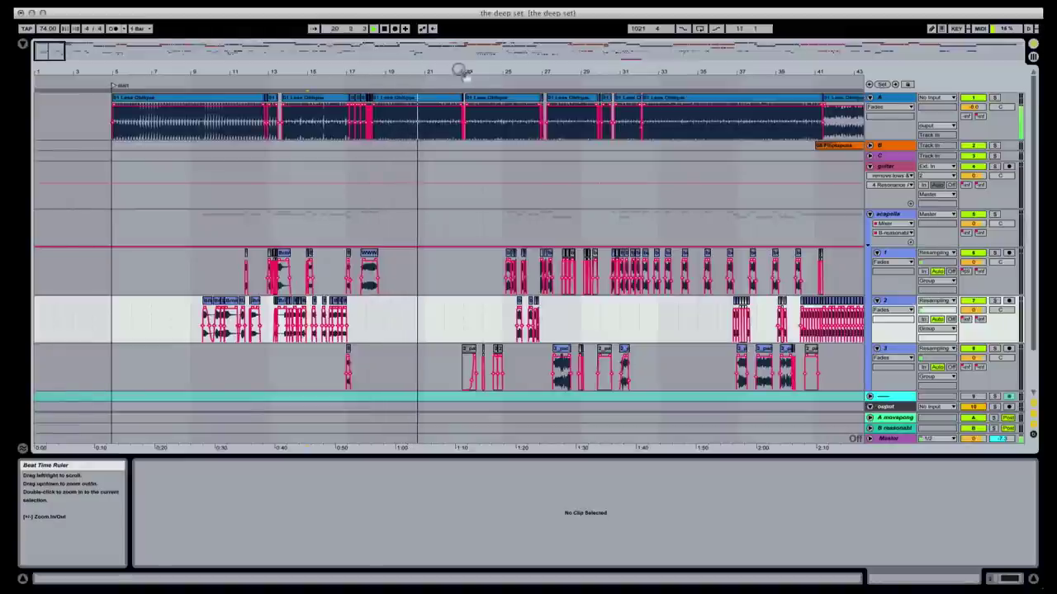
- Listen through bars 23 to 28, examining the deactivated 2Pac clips and the Beastie Boys vocals alternating between tracks
{"action": "left_click_drag", "start_coordinate": [467, 83], "coordinate": [321, 186]}
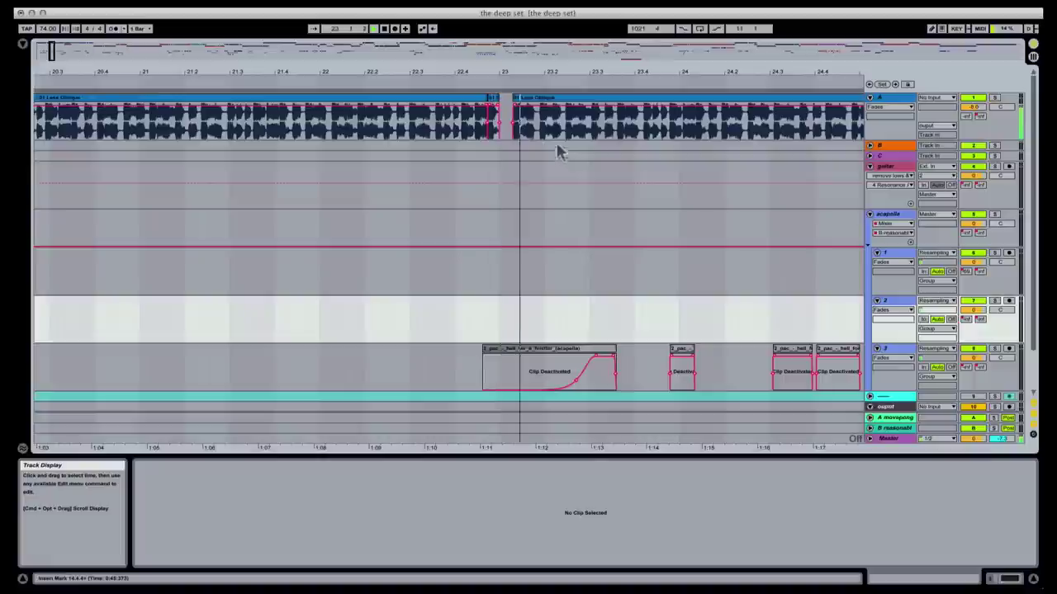
{"action": "mouse_move", "coordinate": [537, 72]}
{"action": "left_mouse_down"}
{"action": "mouse_move", "coordinate": [412, 63]}
{"action": "mouse_move", "coordinate": [342, 71]}
{"action": "left_mouse_up"}
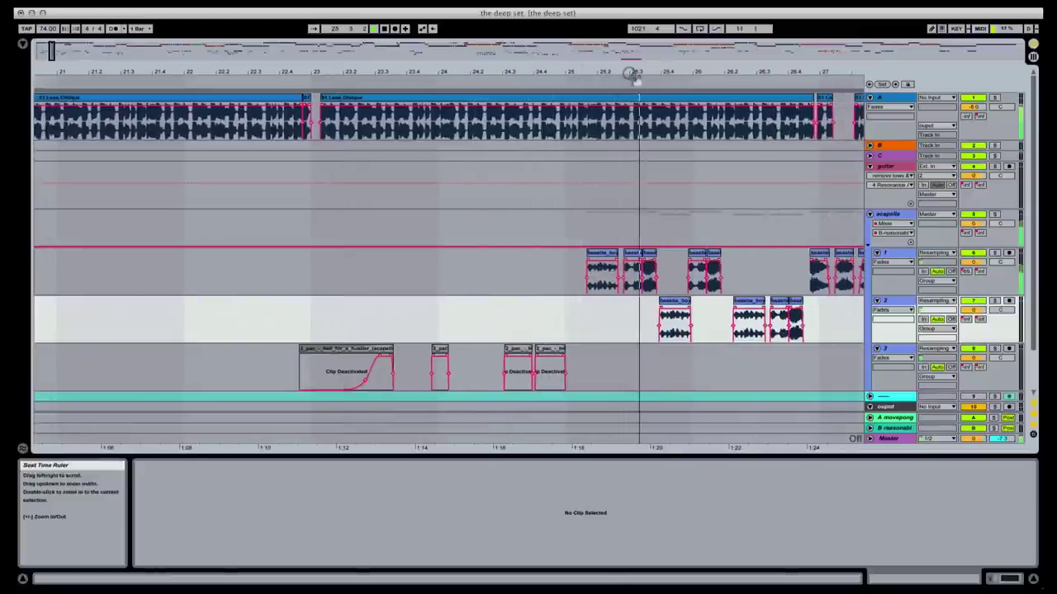
{"action": "left_click_drag", "start_coordinate": [629, 78], "coordinate": [478, 74]}
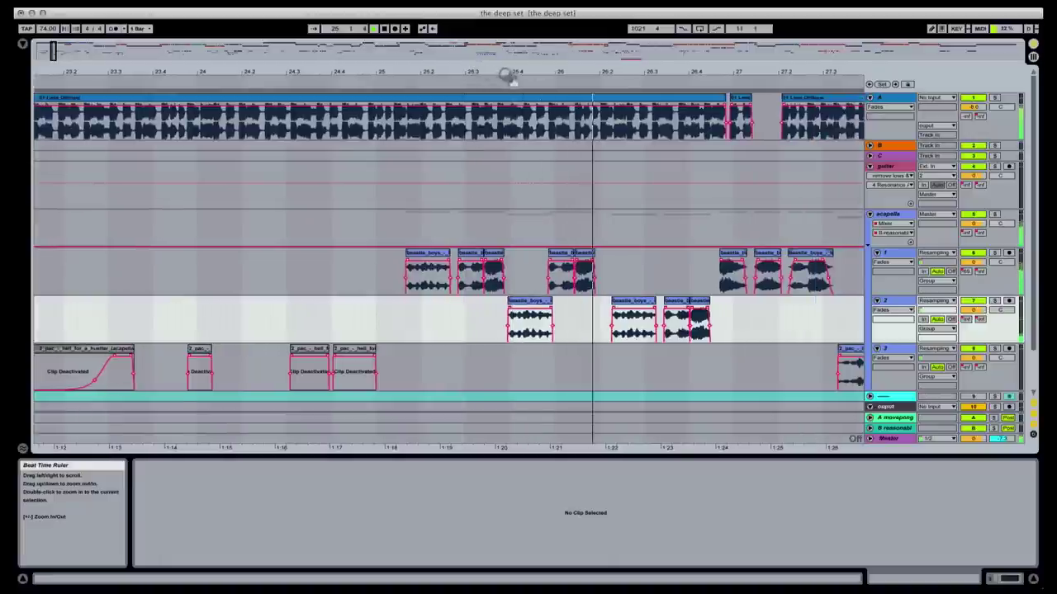
{"action": "scroll", "coordinate": [677, 75], "scroll_direction": "right", "scroll_amount": 3}
{"action": "scroll", "coordinate": [468, 82], "scroll_direction": "right", "scroll_amount": 7}
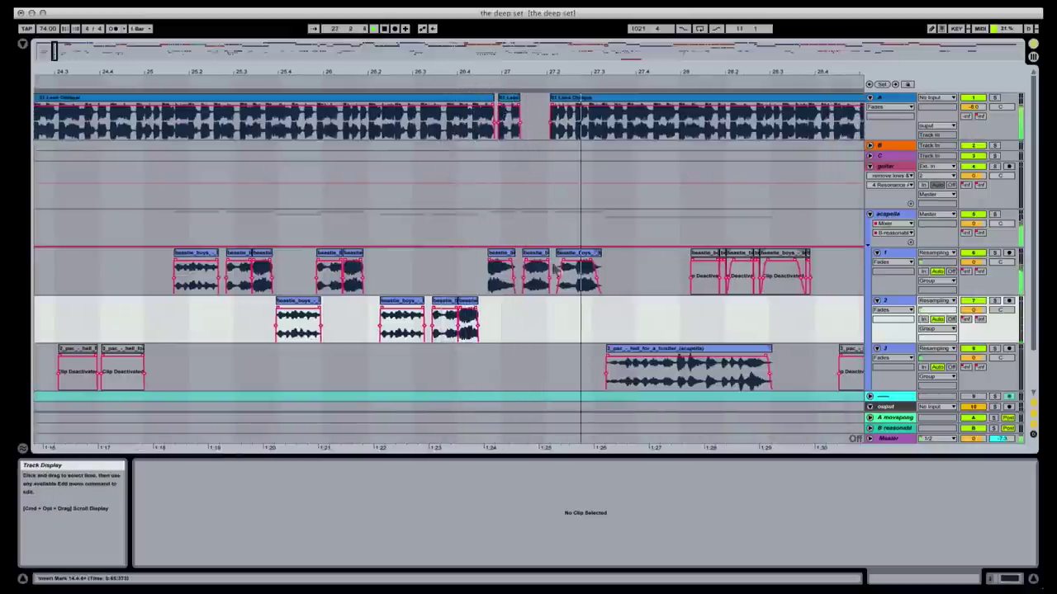
- Audition the Beastie Boys clips in bars 26 and 27 from several starting points, following the vocals on both tracks
{"action": "left_click", "coordinate": [454, 278]}
{"action": "key", "text": "space"}
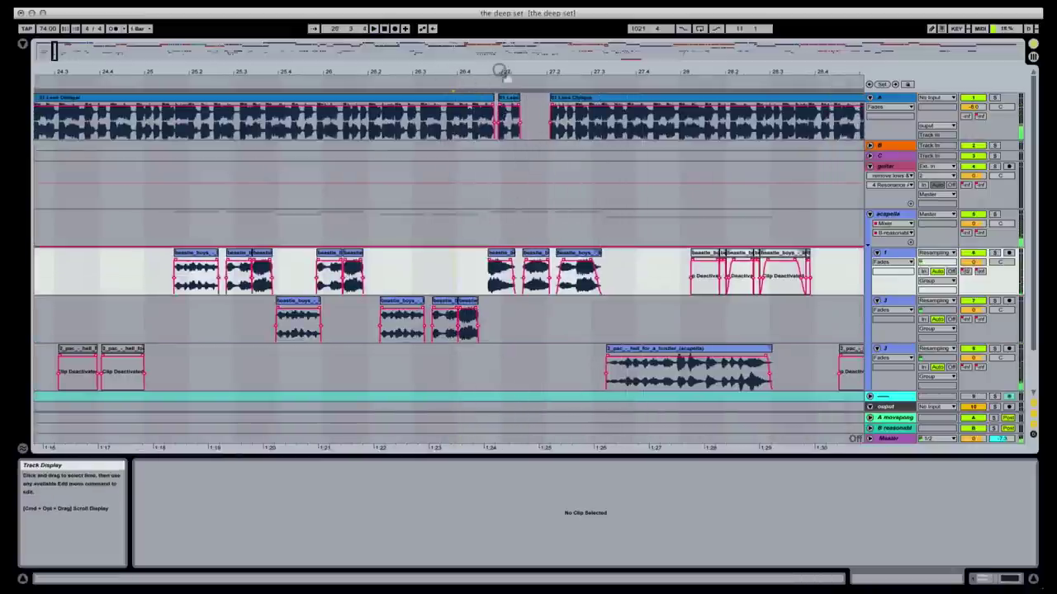
{"action": "left_click_drag", "start_coordinate": [500, 71], "coordinate": [435, 261]}
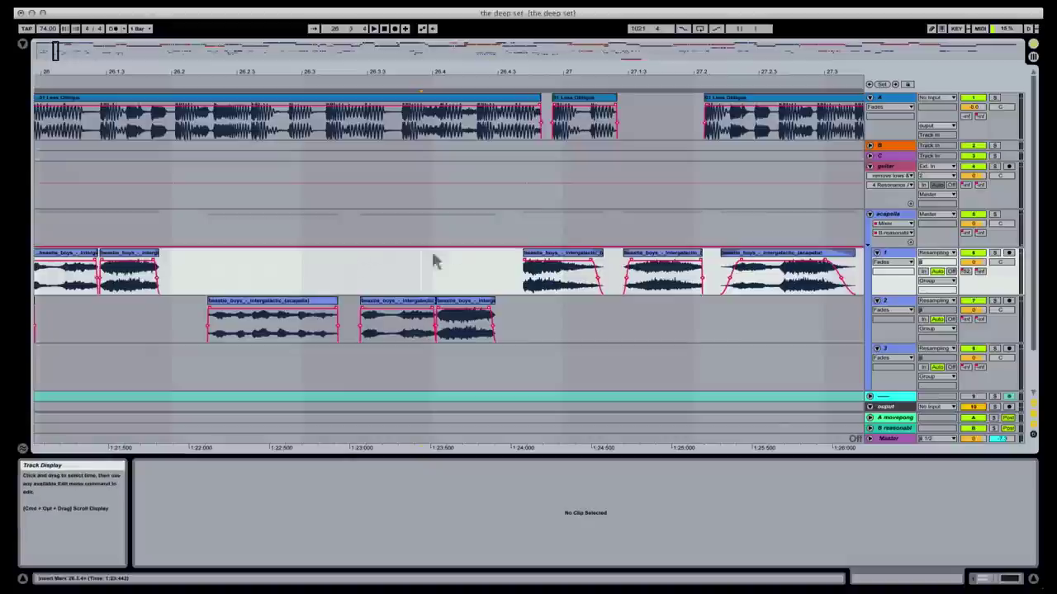
{"action": "left_click", "coordinate": [539, 267]}
{"action": "key", "text": "space"}
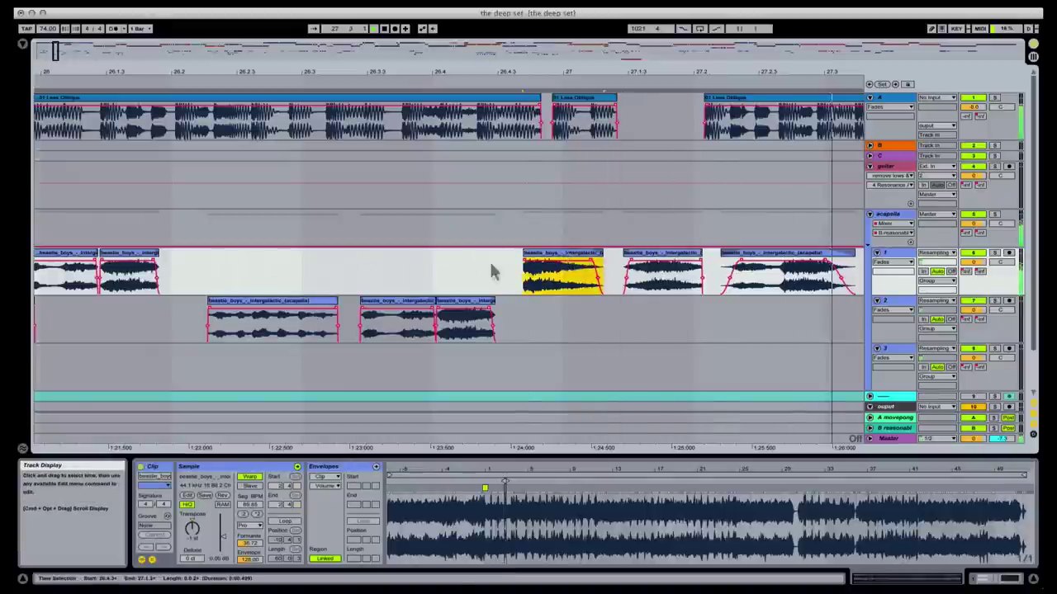
{"action": "left_click", "coordinate": [172, 175]}
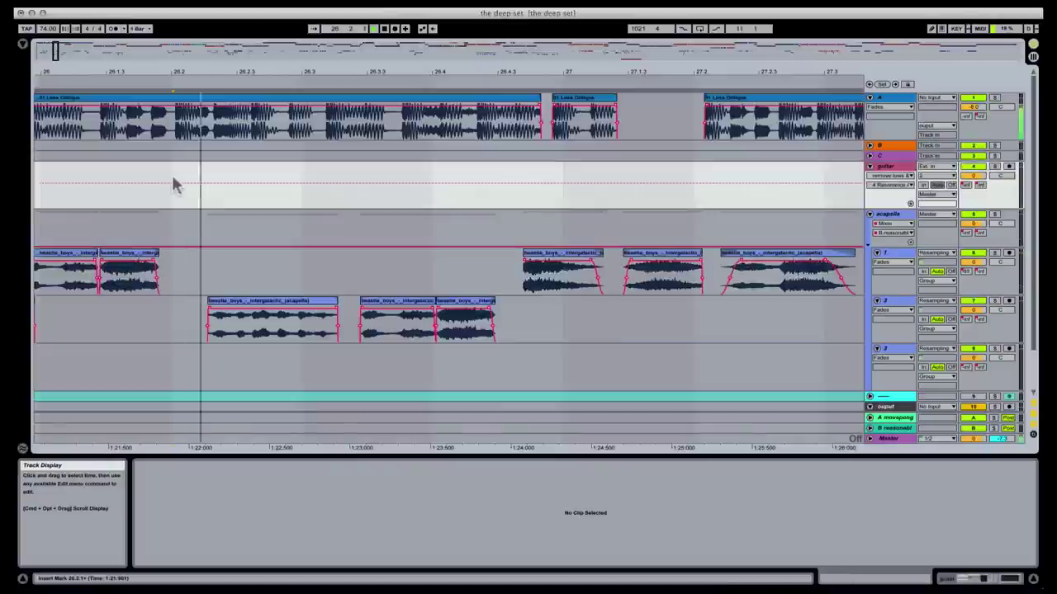
{"action": "key", "text": "space"}
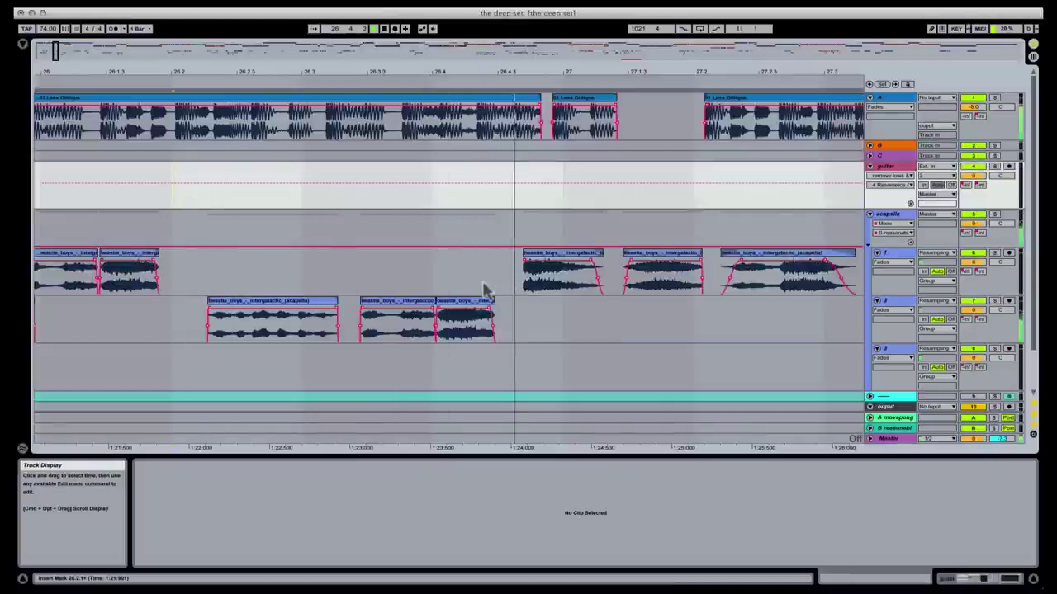
- Copy the Beastie Boys phrase after 26.2 on the second vocal track onto the first track just after 26.4.2, over the clip there
{"action": "left_click_drag", "start_coordinate": [288, 307], "coordinate": [581, 323]}
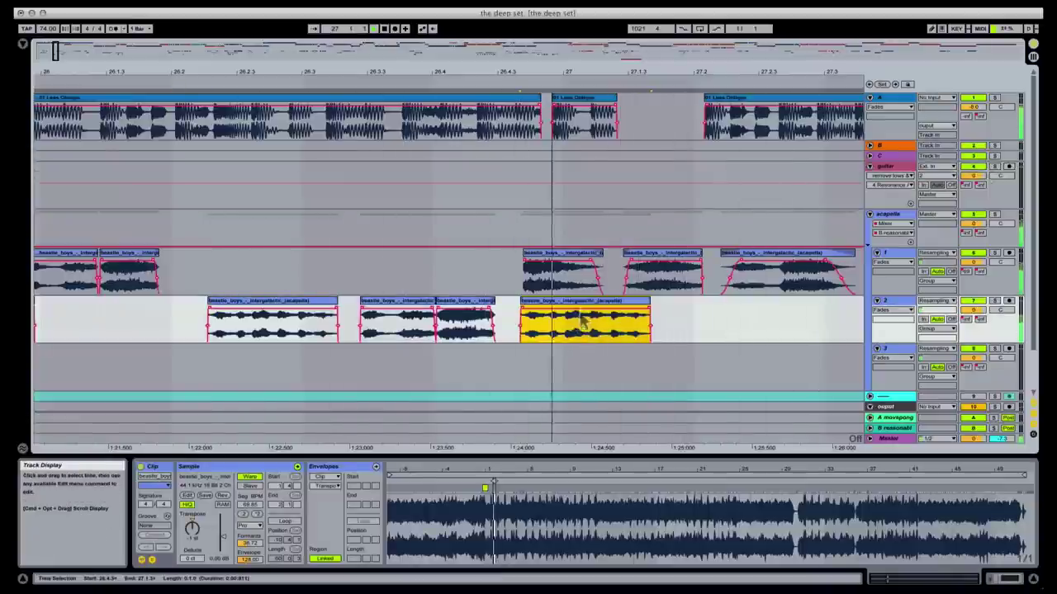
{"action": "left_click", "coordinate": [195, 311]}
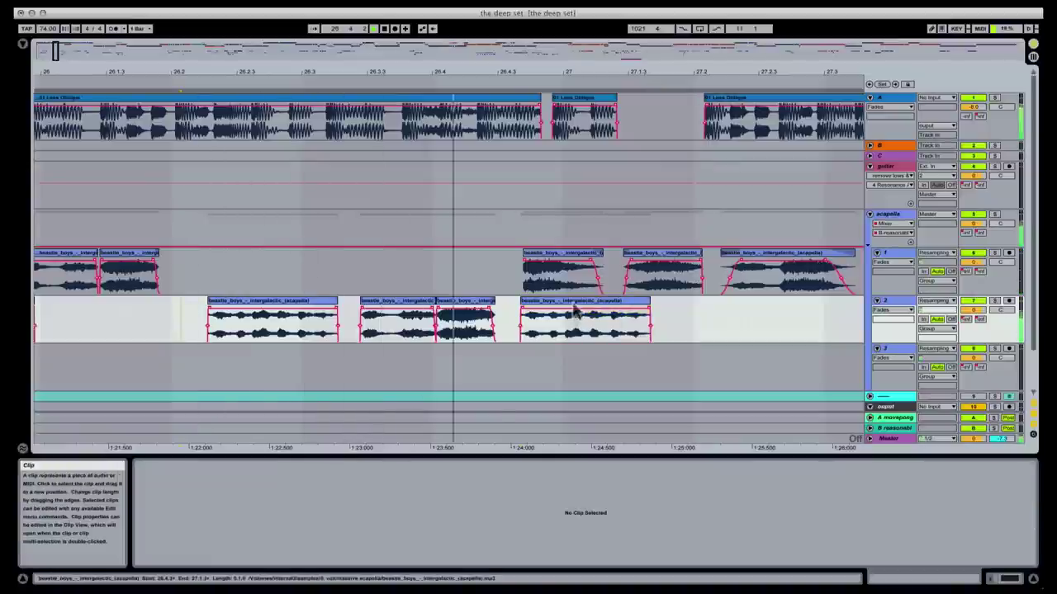
{"action": "left_click", "coordinate": [526, 285]}
{"action": "left_click_drag", "start_coordinate": [525, 285], "coordinate": [525, 285]}
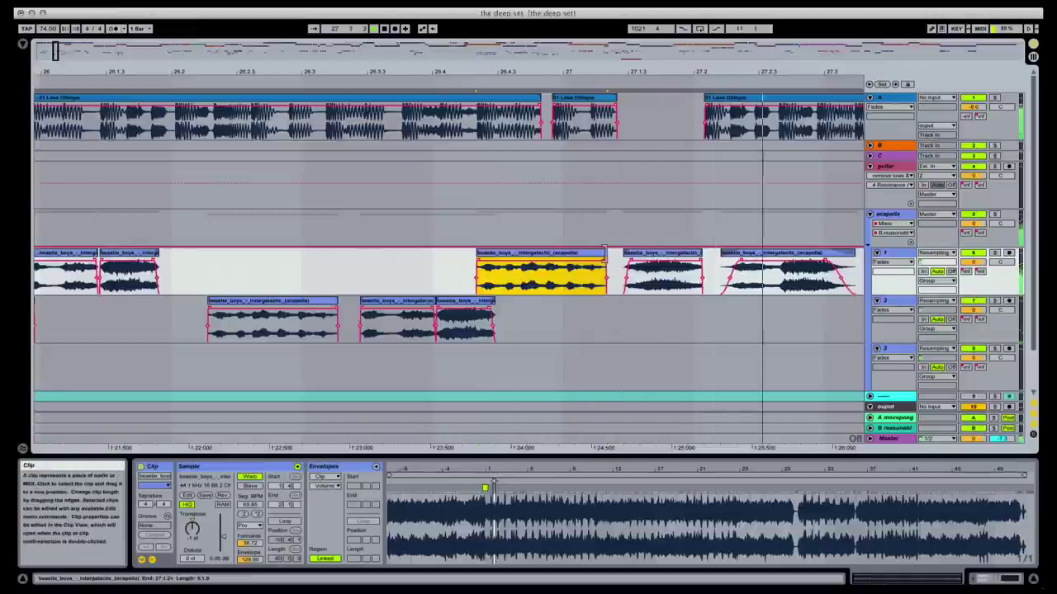
- Extend the copied phrase to about 27.1.4 over the following vocal clip, deactivating that clip and deleting its leftover sliver
{"action": "left_click_drag", "start_coordinate": [605, 252], "coordinate": [641, 246]}
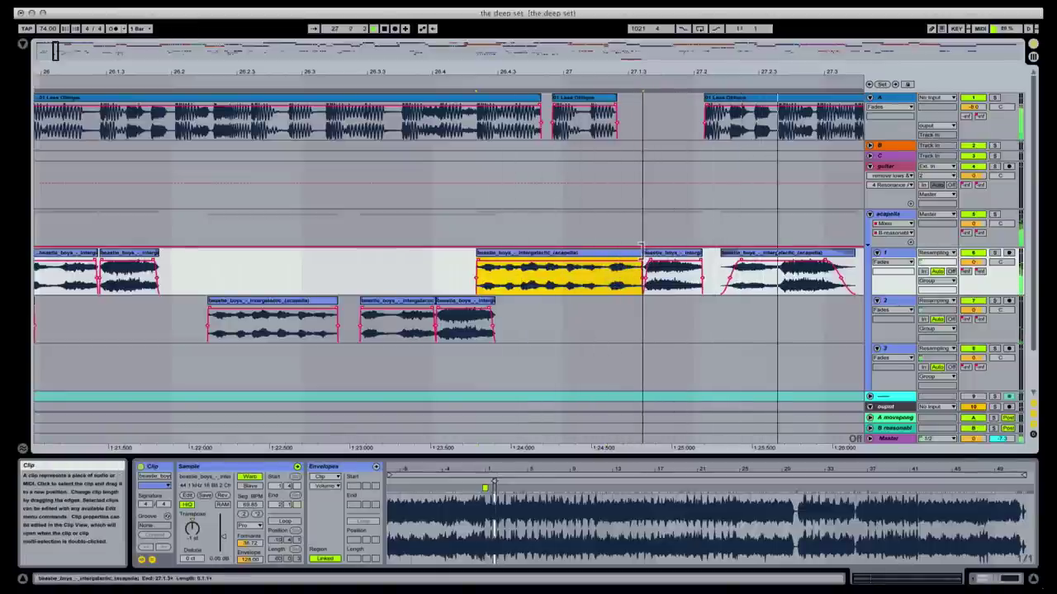
{"action": "left_click", "coordinate": [667, 262]}
{"action": "key", "text": "0"}
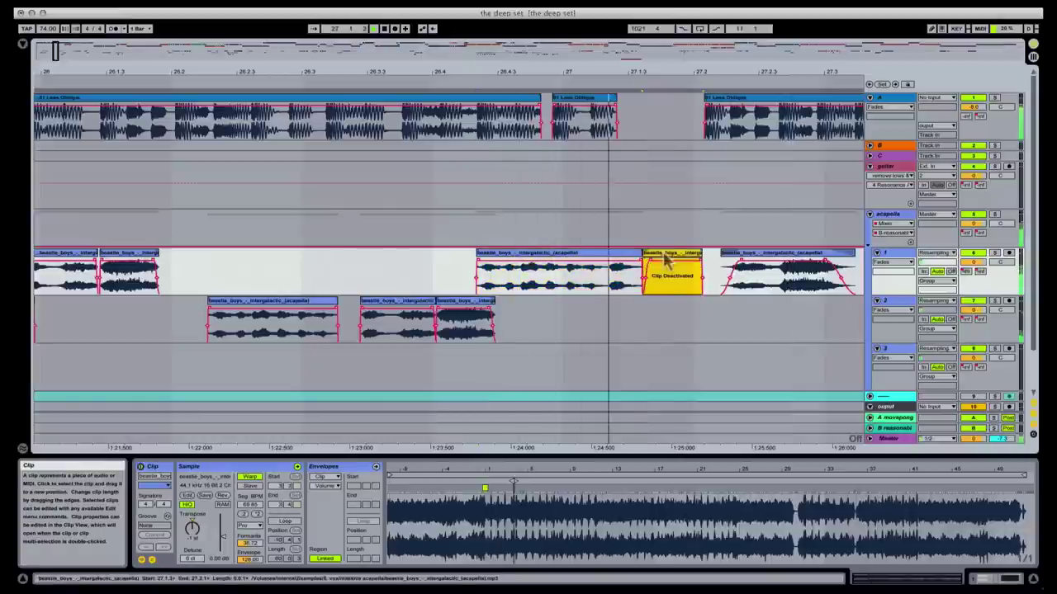
{"action": "left_click_drag", "start_coordinate": [638, 246], "coordinate": [690, 248]}
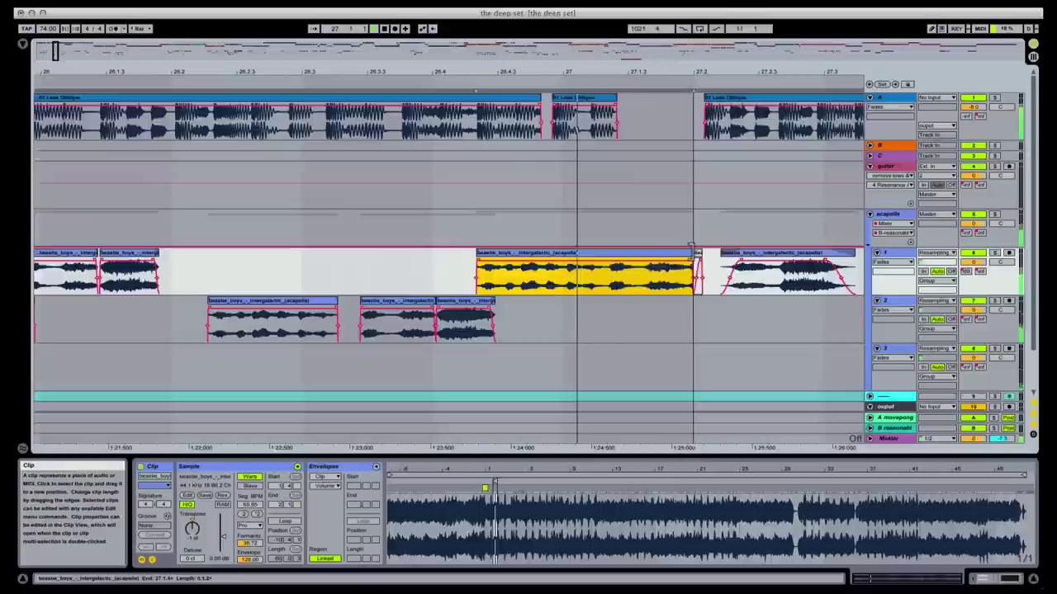
{"action": "left_click", "coordinate": [697, 262]}
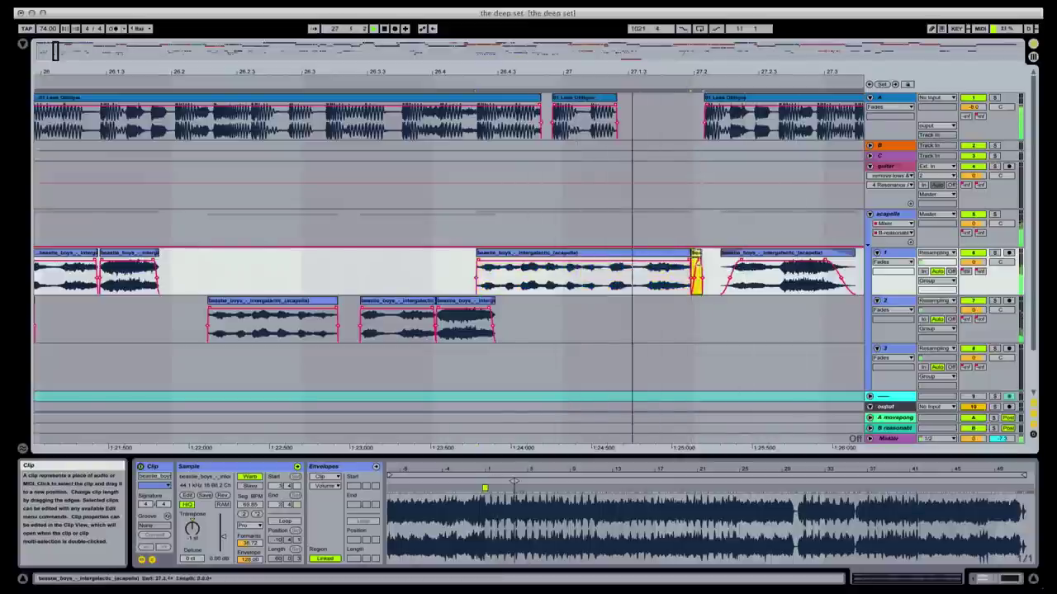
{"action": "left_click", "coordinate": [696, 281]}
- Split the extended phrase just after 27.1.2, leave a small gap before the second part, and tighten the end of the first part
{"action": "left_click", "coordinate": [605, 278]}
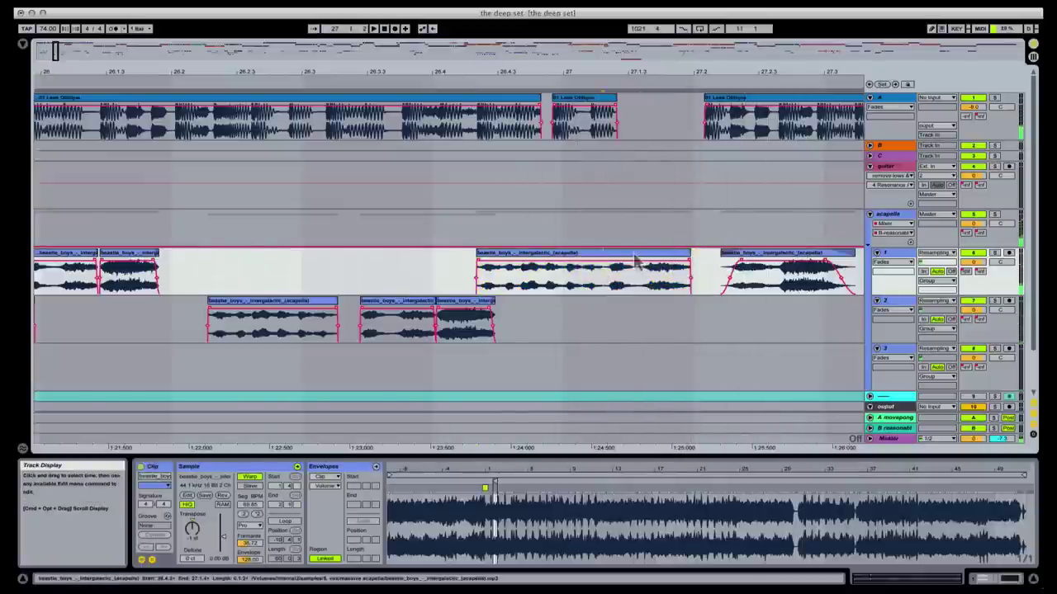
{"action": "key", "text": "super+e"}
{"action": "left_click", "coordinate": [647, 259]}
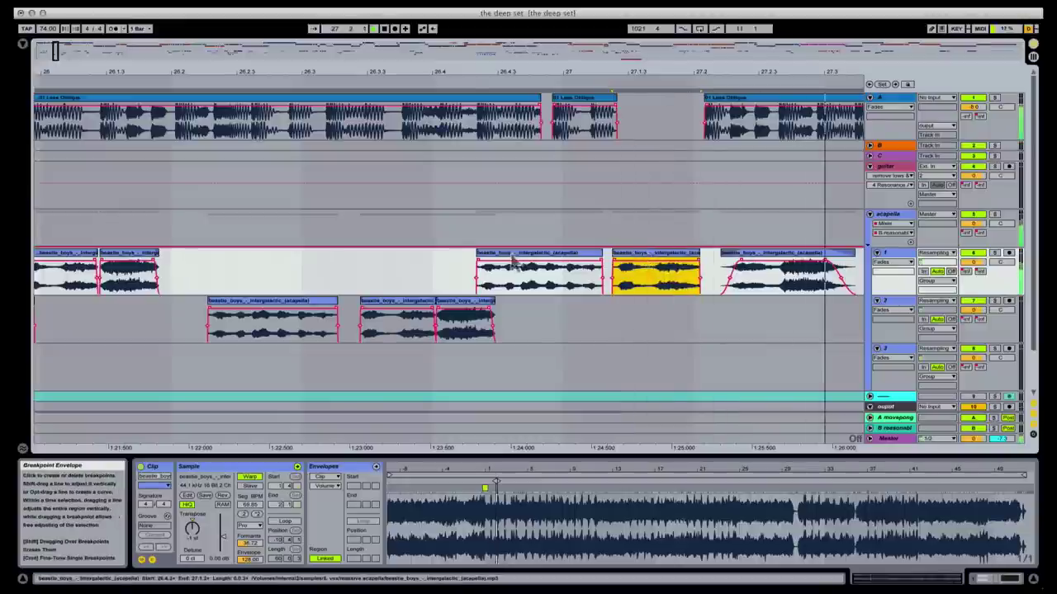
{"action": "key", "text": "Left"}
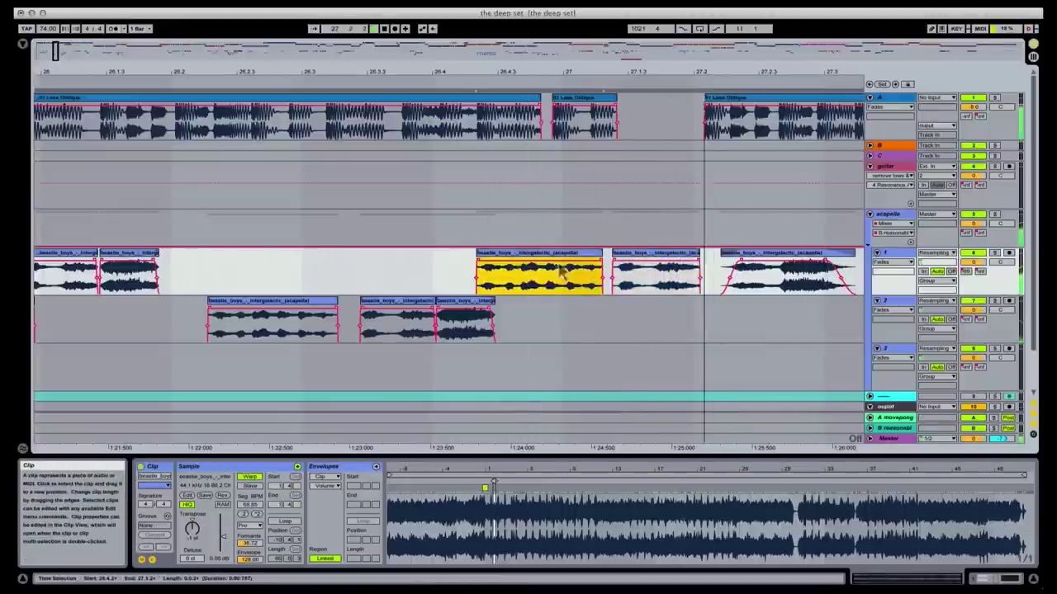
{"action": "left_click_drag", "start_coordinate": [599, 245], "coordinate": [595, 245]}
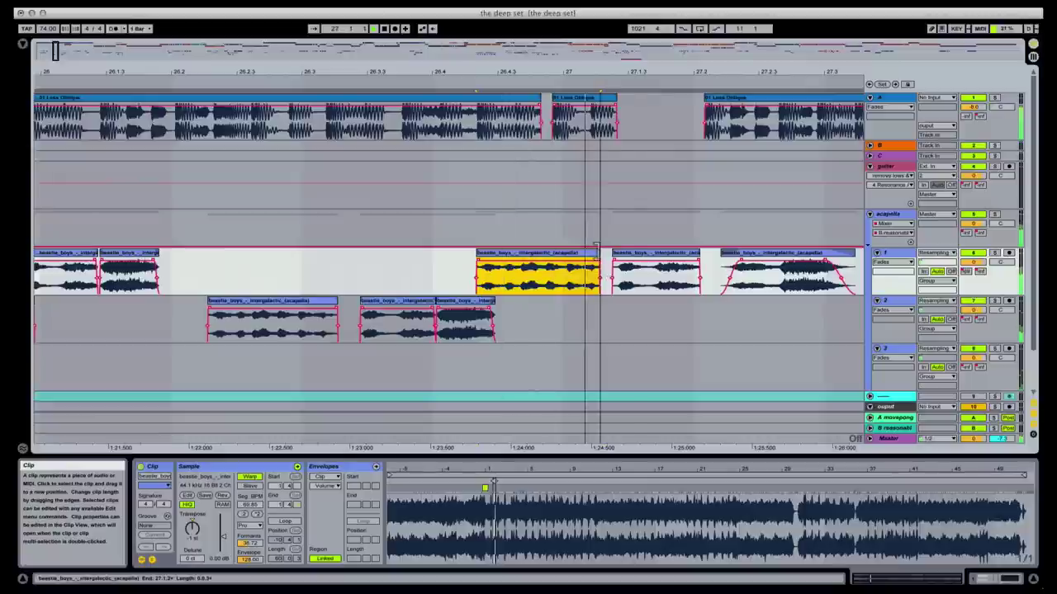
- Split the first part of the phrase just after 26.4.4 and duplicate its opening directly behind it
{"action": "left_click", "coordinate": [457, 276]}
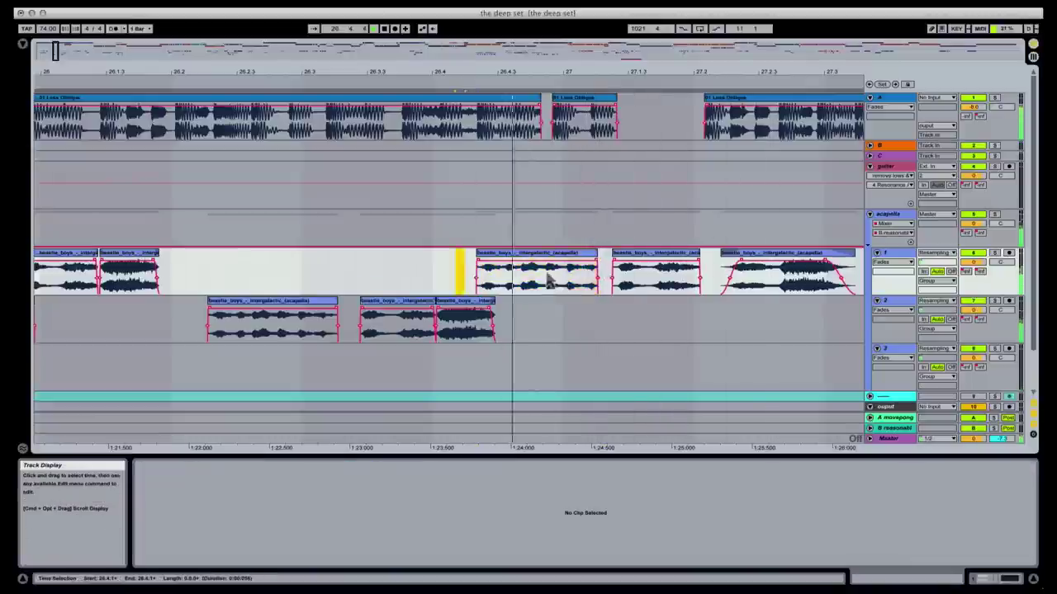
{"action": "left_click", "coordinate": [542, 278]}
{"action": "left_click", "coordinate": [518, 252]}
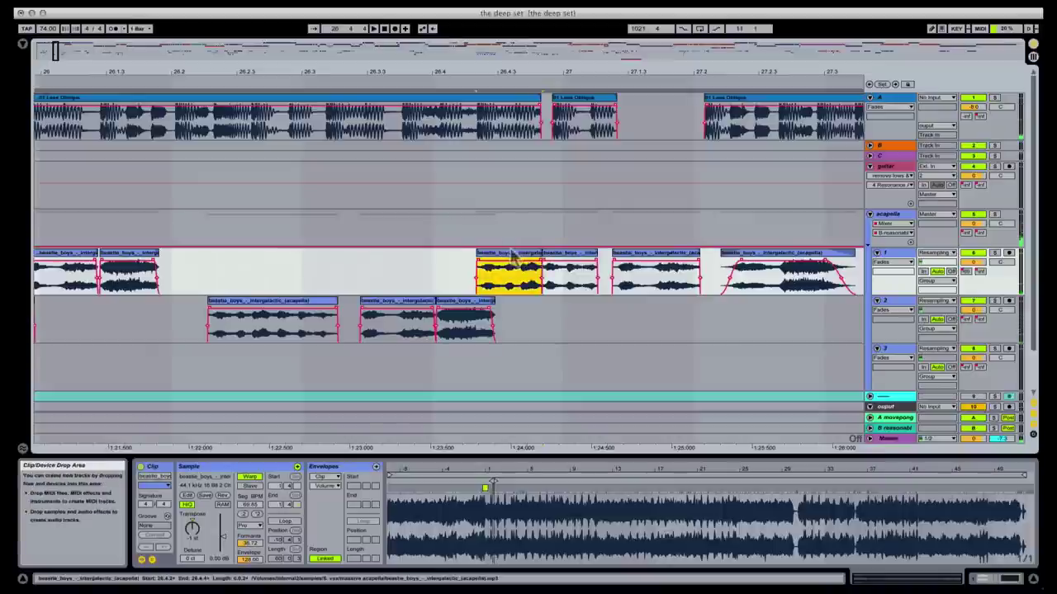
{"action": "key", "text": "space"}
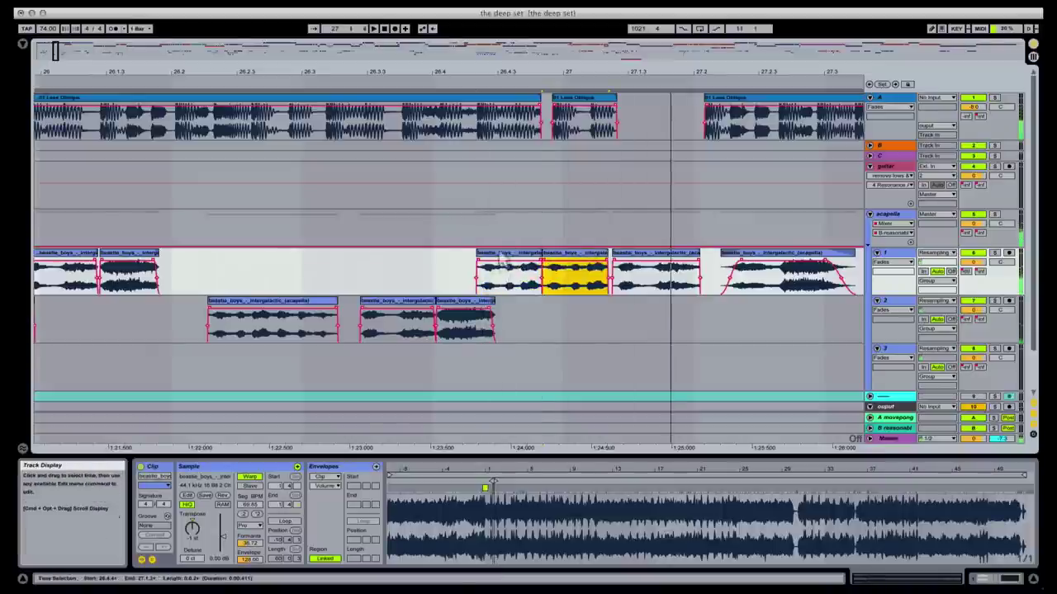
- Try the duplicated snippet shortened to about 27.1.1, play it, restore its length and delete it
{"action": "left_click", "coordinate": [517, 262]}
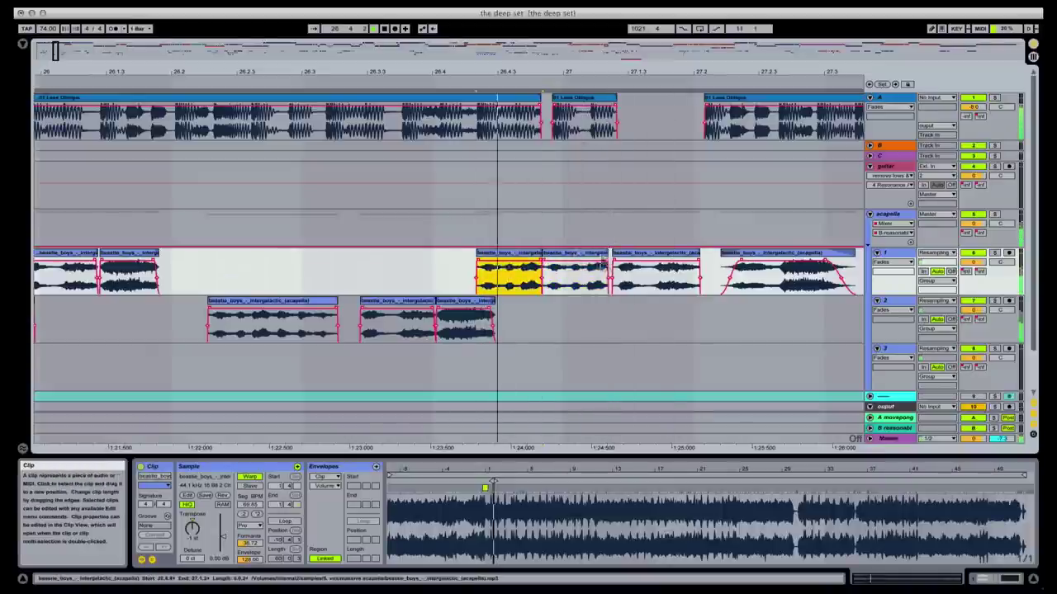
{"action": "left_click_drag", "start_coordinate": [606, 252], "coordinate": [570, 251]}
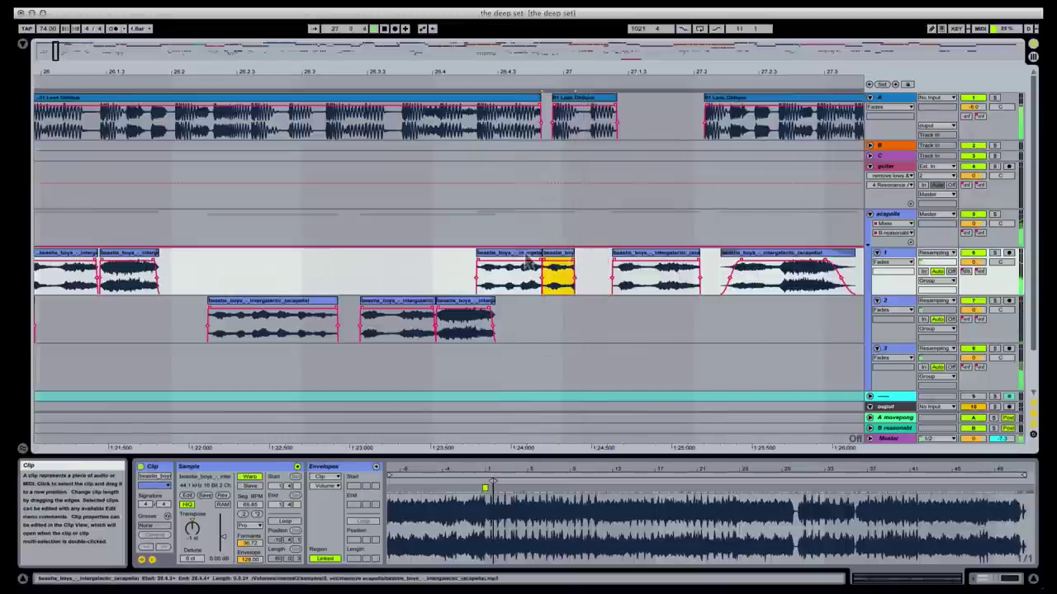
{"action": "key", "text": "Left"}
{"action": "key", "text": "Right"}
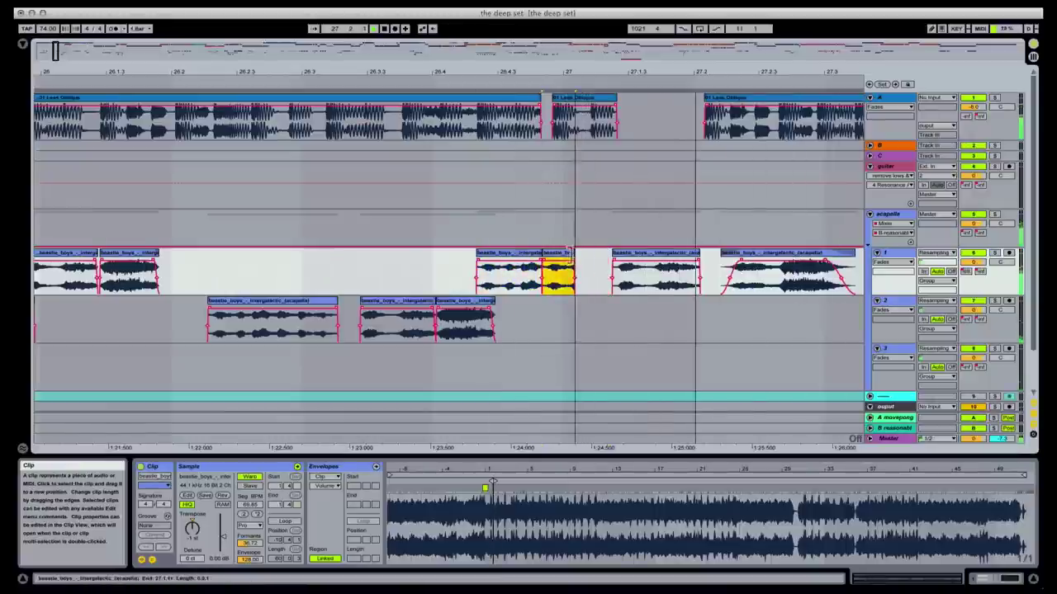
{"action": "key", "text": "space"}
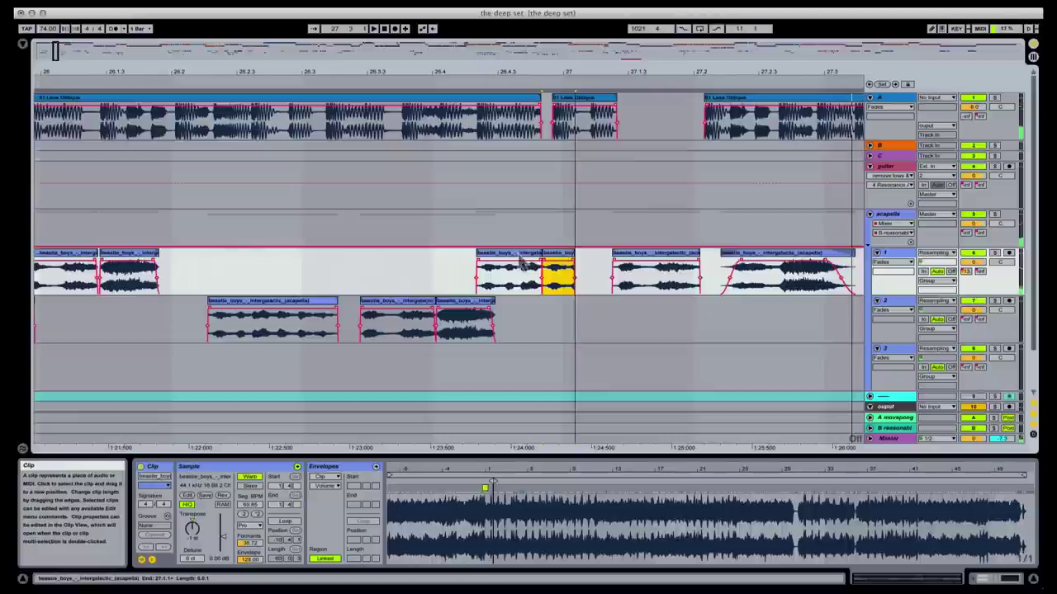
{"action": "left_click_drag", "start_coordinate": [575, 264], "coordinate": [587, 265]}
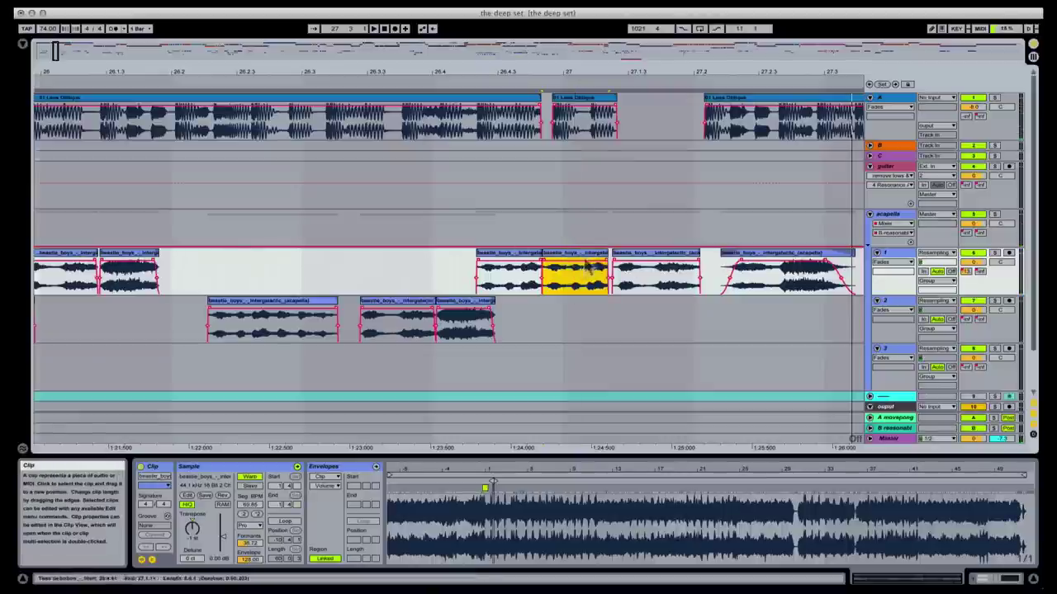
{"action": "key", "text": "Delete"}
- Move the next phrase part earlier to just after 26.4.4, play it, and extend the opening clip over its start to about 27.1.1
{"action": "left_click_drag", "start_coordinate": [652, 262], "coordinate": [580, 266]}
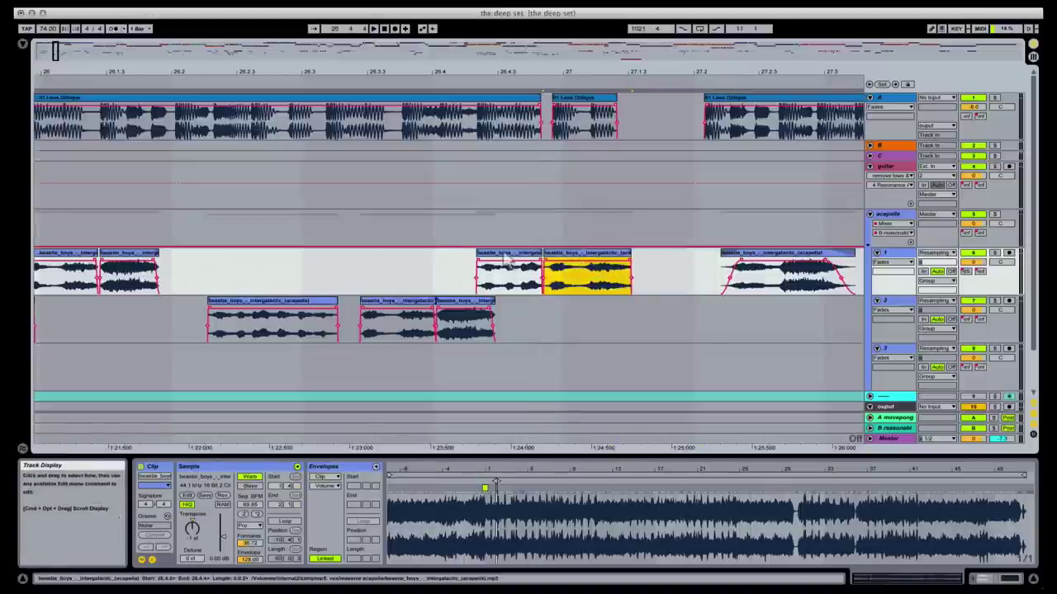
{"action": "left_click", "coordinate": [507, 260]}
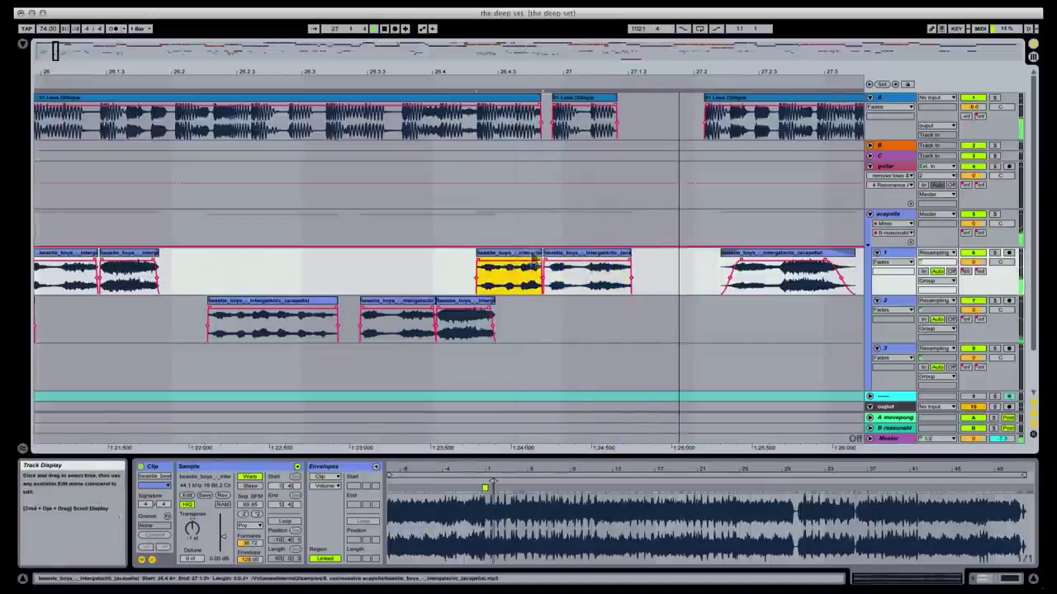
{"action": "left_click_drag", "start_coordinate": [564, 248], "coordinate": [566, 247]}
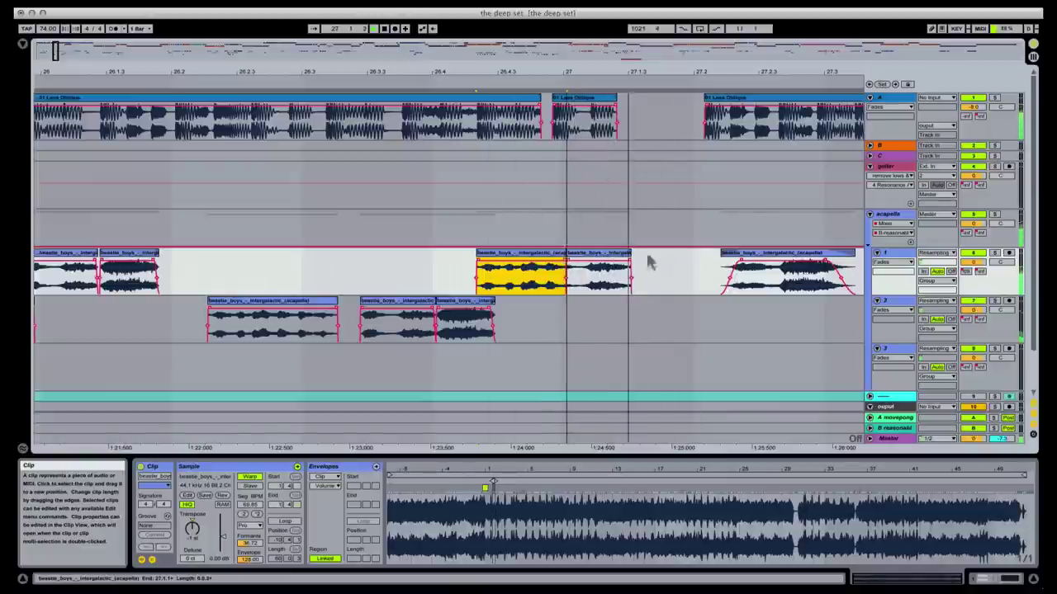
- Try the vocal clip after 27.2 earlier on the second vocal track around 27.1.2, play it, and return it to the first track
{"action": "left_click", "coordinate": [762, 263]}
{"action": "left_click_drag", "start_coordinate": [763, 263], "coordinate": [638, 312]}
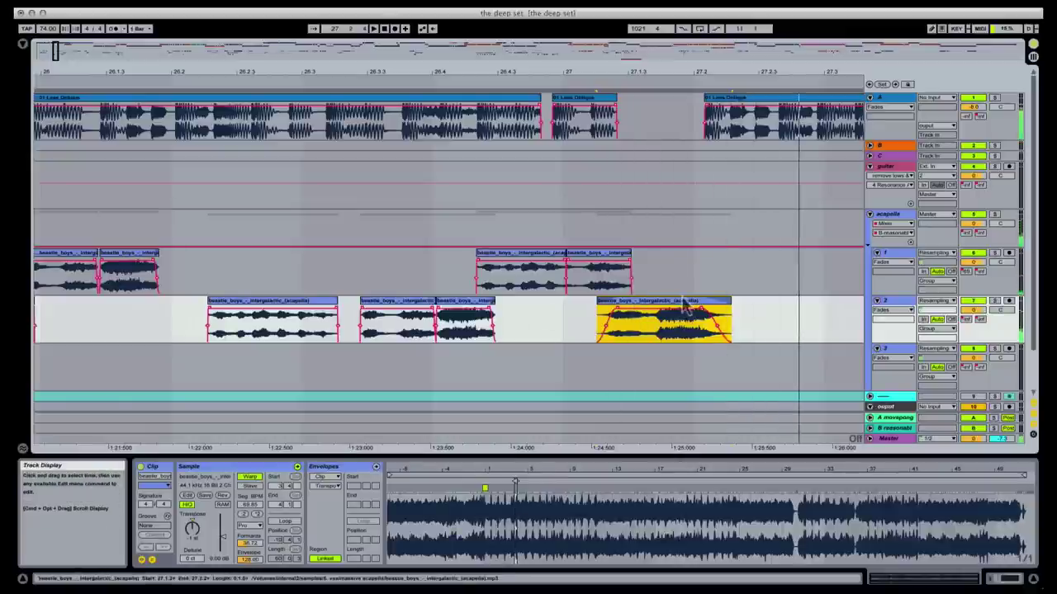
{"action": "left_click_drag", "start_coordinate": [686, 306], "coordinate": [701, 305]}
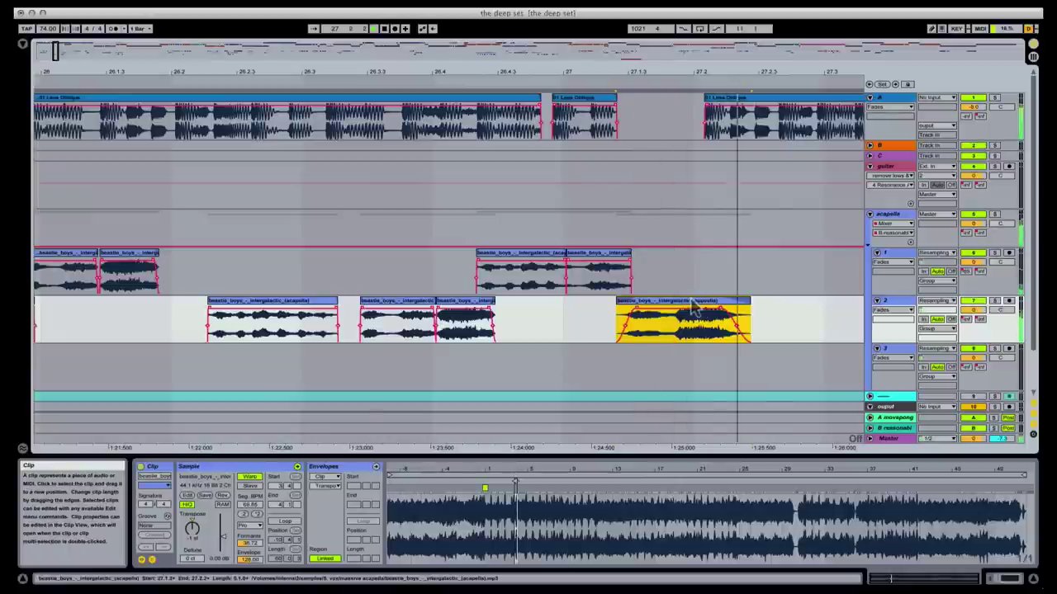
{"action": "left_click", "coordinate": [389, 265]}
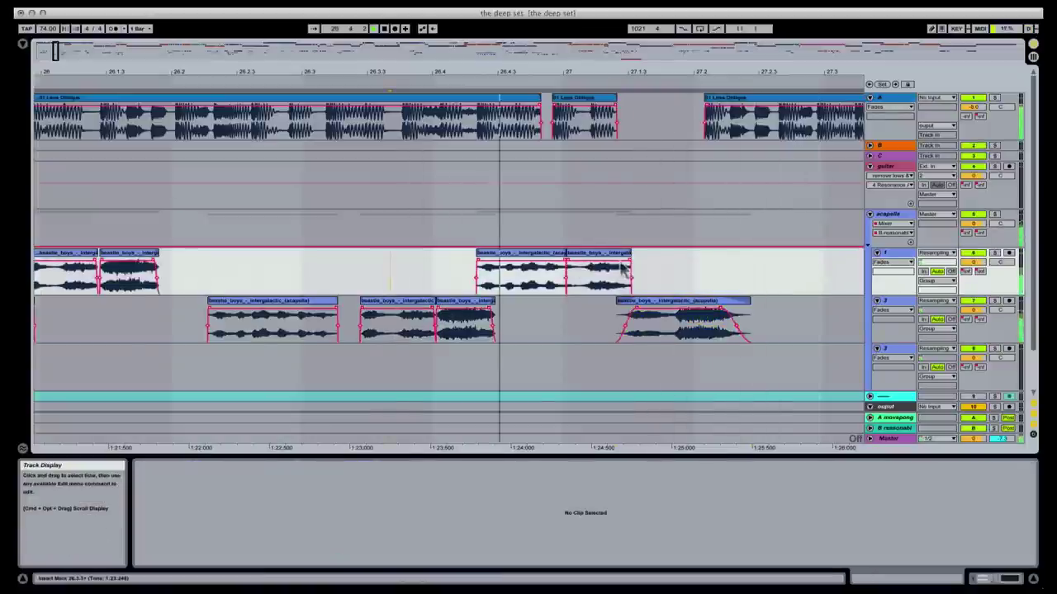
{"action": "left_click", "coordinate": [697, 307]}
{"action": "left_click_drag", "start_coordinate": [681, 307], "coordinate": [791, 259]}
- Play the Britney vocals through bars 16 and 17 and examine how the clips are layered across the three vocal tracks
{"action": "left_click_drag", "start_coordinate": [621, 76], "coordinate": [750, 177]}
{"action": "left_click", "coordinate": [152, 308]}
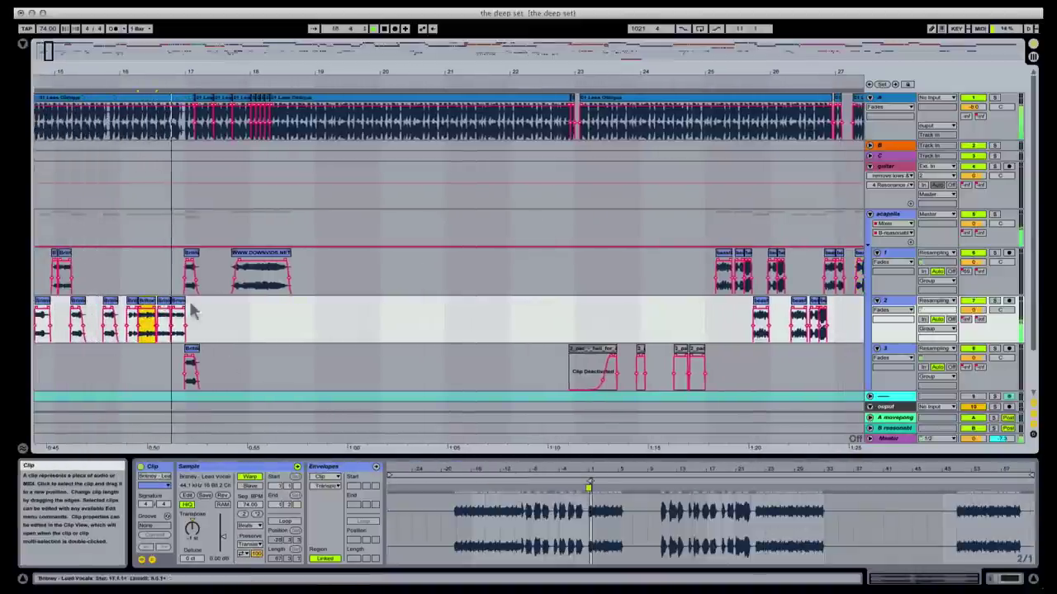
{"action": "left_click", "coordinate": [192, 263]}
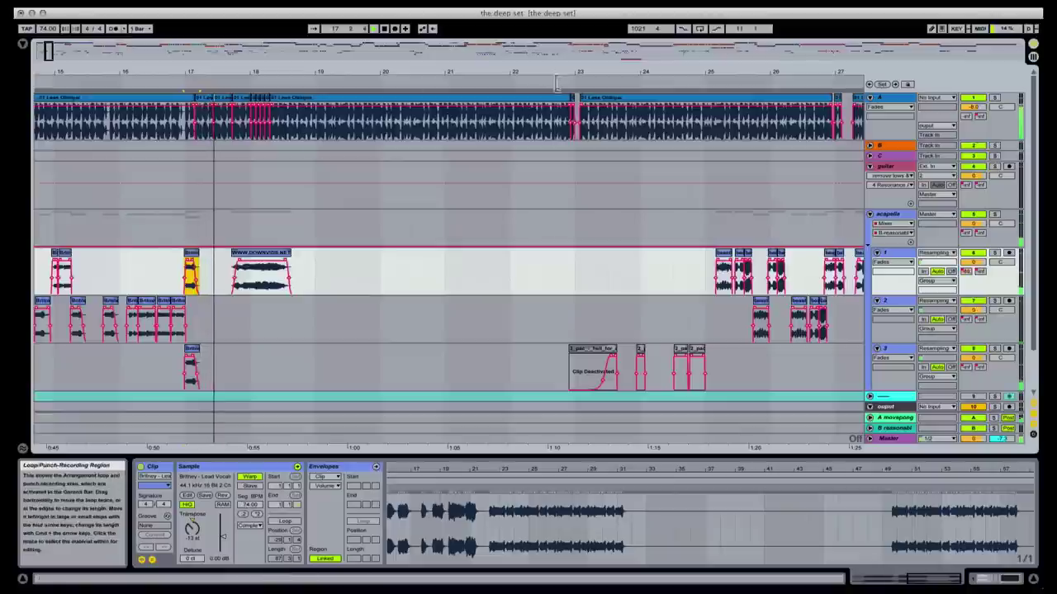
{"action": "left_click_drag", "start_coordinate": [587, 72], "coordinate": [335, 73]}
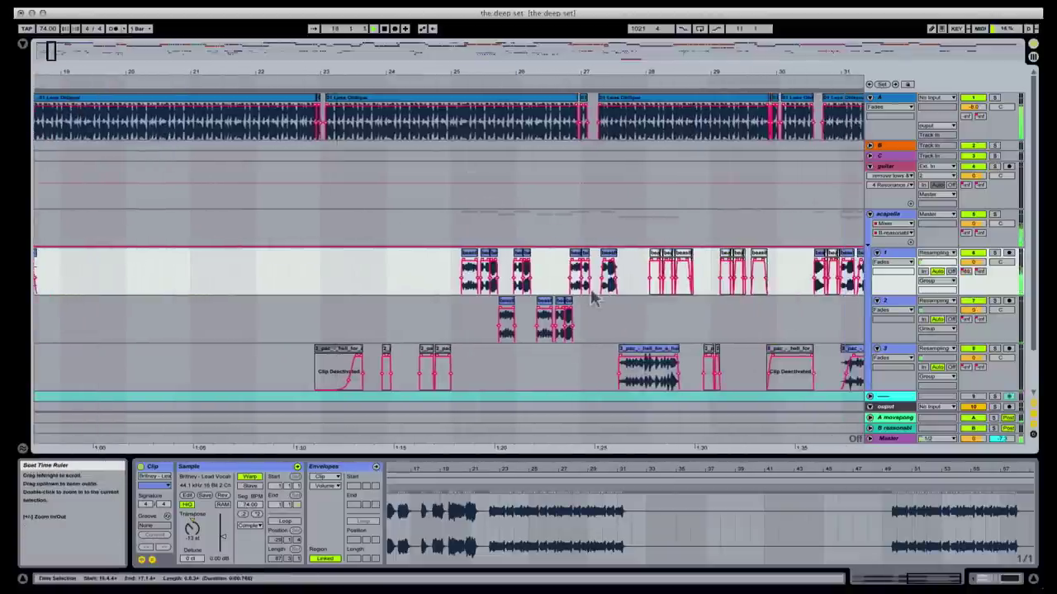
- Return to the edited Beastie Boys clips and place the insert marker on the second vocal track near 27.1.3
{"action": "left_click", "coordinate": [559, 272]}
{"action": "left_click_drag", "start_coordinate": [597, 70], "coordinate": [573, 427]}
{"action": "left_click", "coordinate": [490, 337]}
{"action": "key", "text": "super+space"}
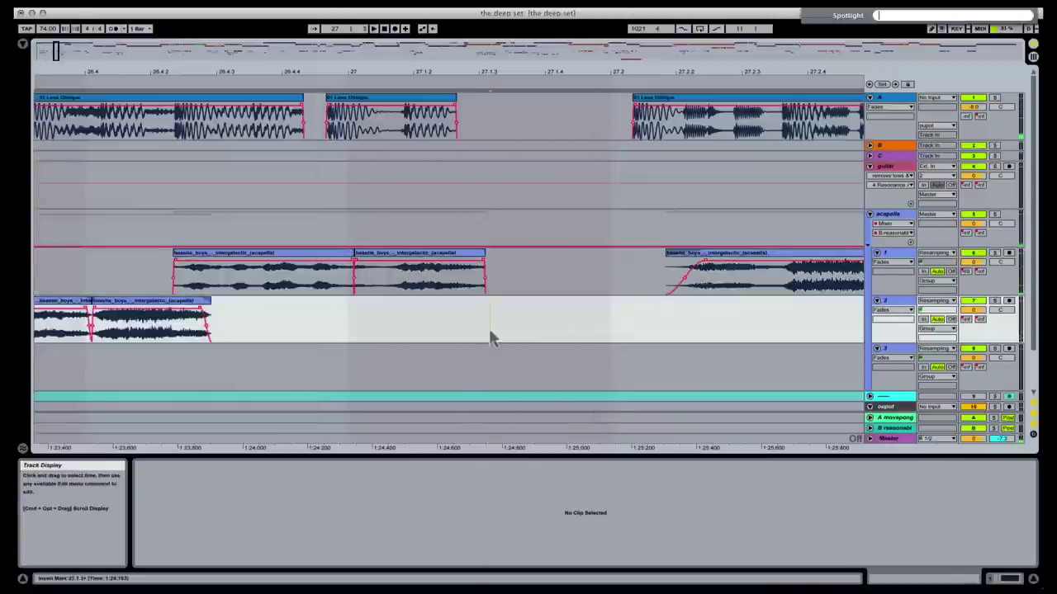
{"action": "key", "text": "Escape"}
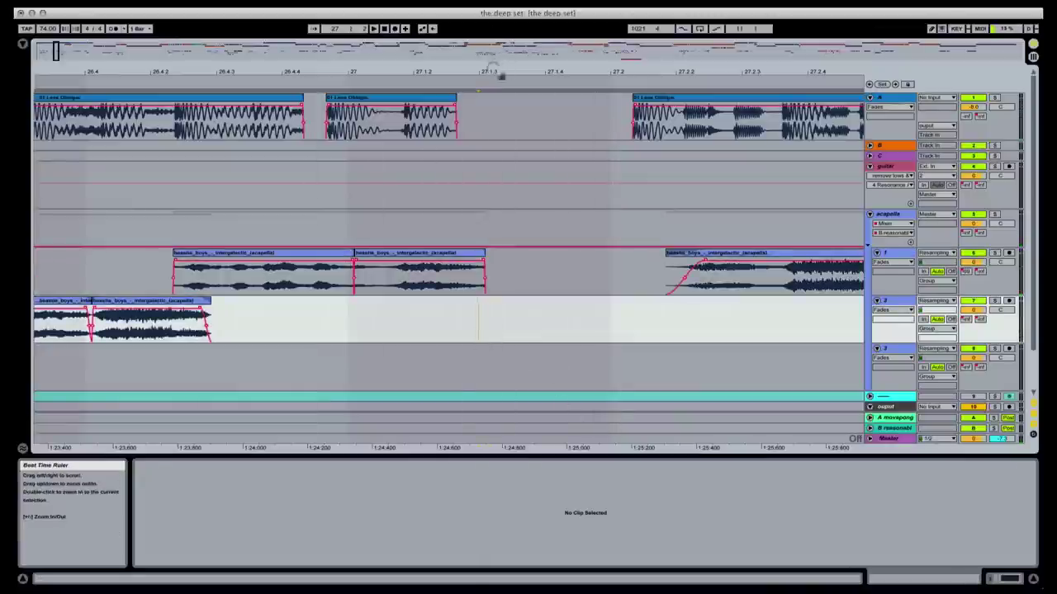
- Copy the Britney lead vocal clip at bar 17 on the first vocal track to the second near 27.1.3 and play it
{"action": "left_click_drag", "start_coordinate": [492, 73], "coordinate": [528, 82]}
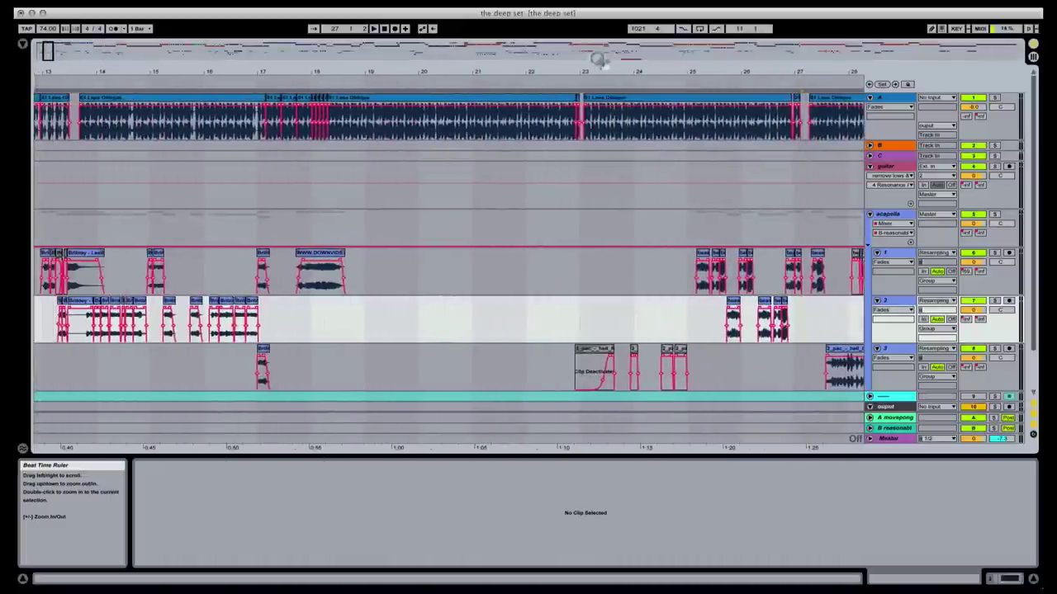
{"action": "left_click", "coordinate": [251, 311]}
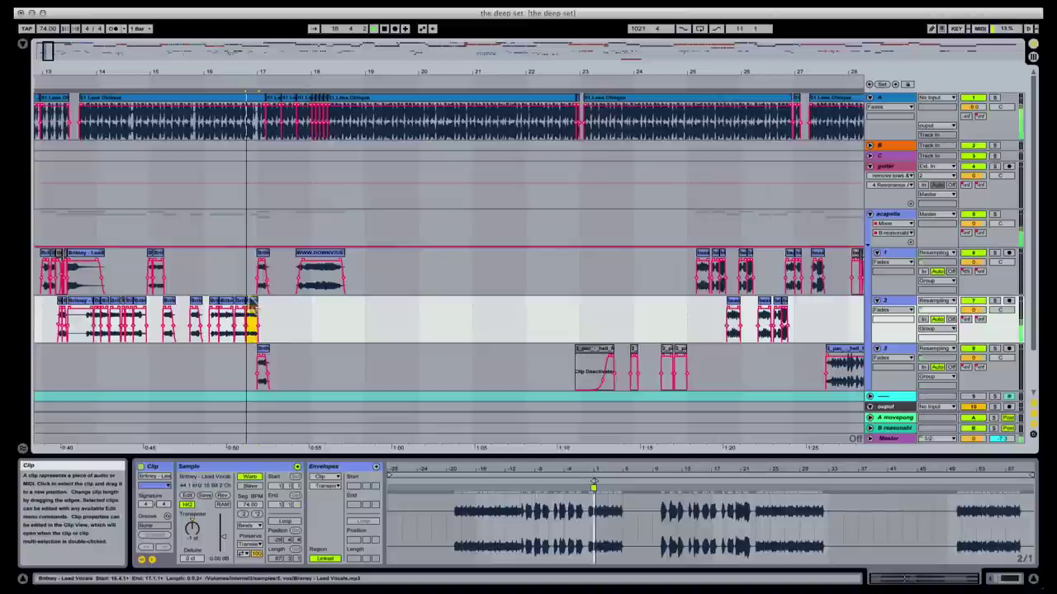
{"action": "left_click", "coordinate": [262, 240]}
{"action": "left_click", "coordinate": [262, 261]}
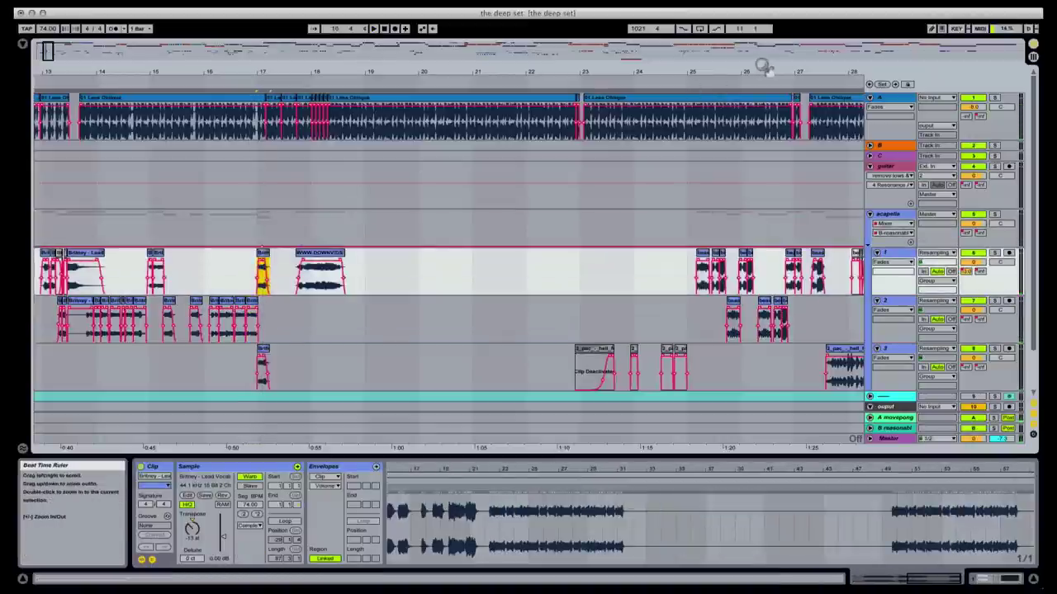
{"action": "left_click_drag", "start_coordinate": [462, 67], "coordinate": [486, 120]}
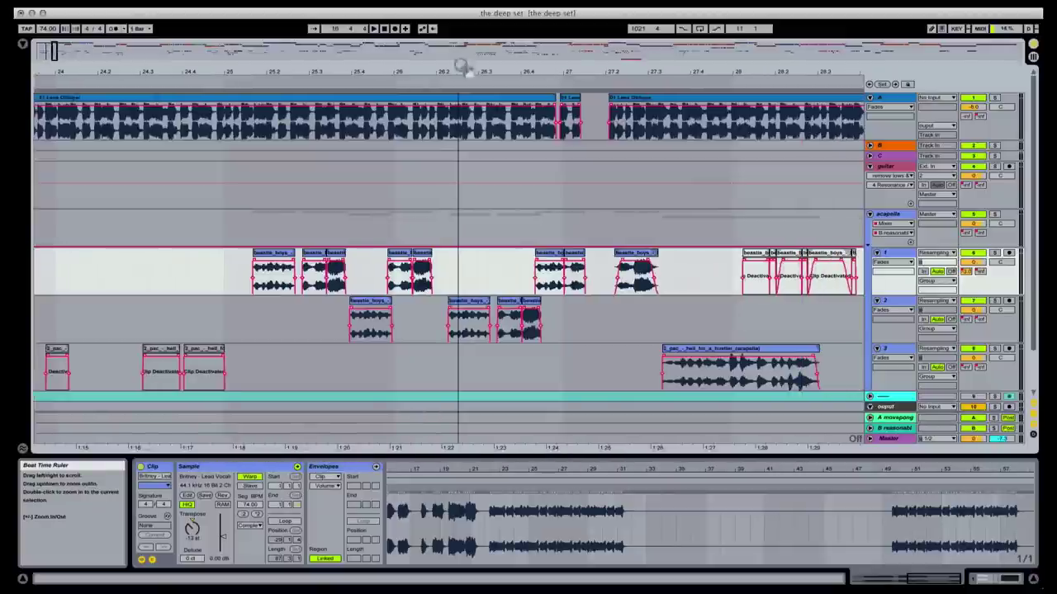
{"action": "left_click", "coordinate": [557, 316]}
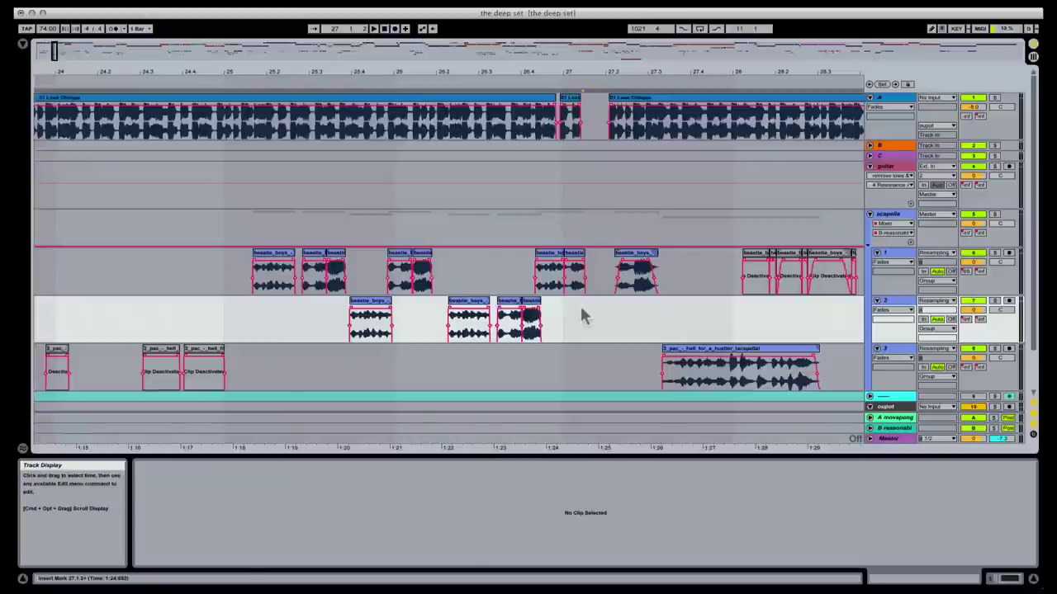
{"action": "key", "text": "super+v"}
{"action": "left_click", "coordinate": [555, 316]}
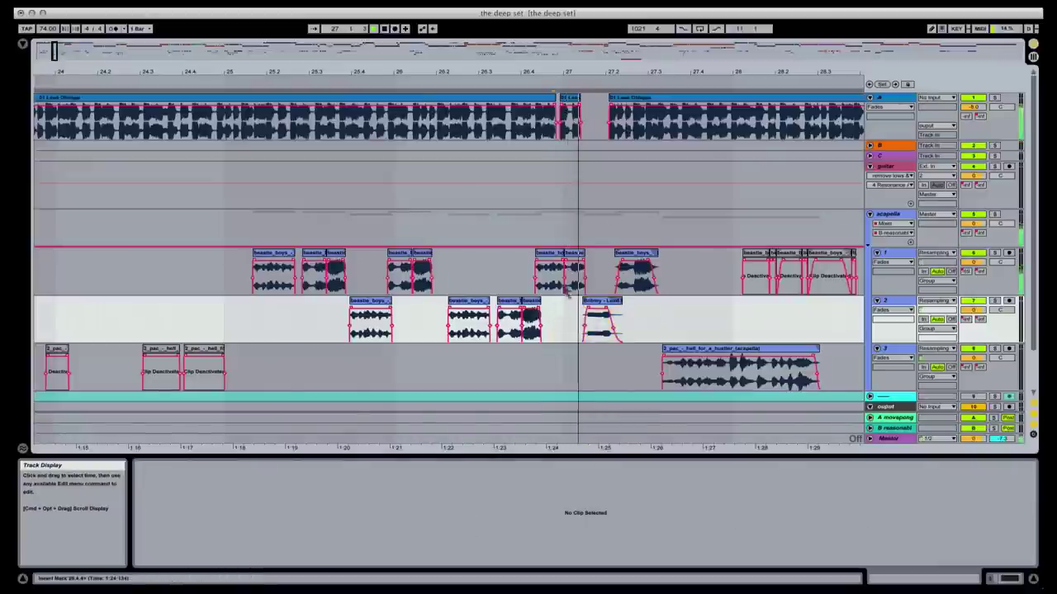
- Set the transposition of the pasted Britney clip to -1 st and play it with the surrounding vocals
{"action": "left_click_drag", "start_coordinate": [600, 72], "coordinate": [594, 165]}
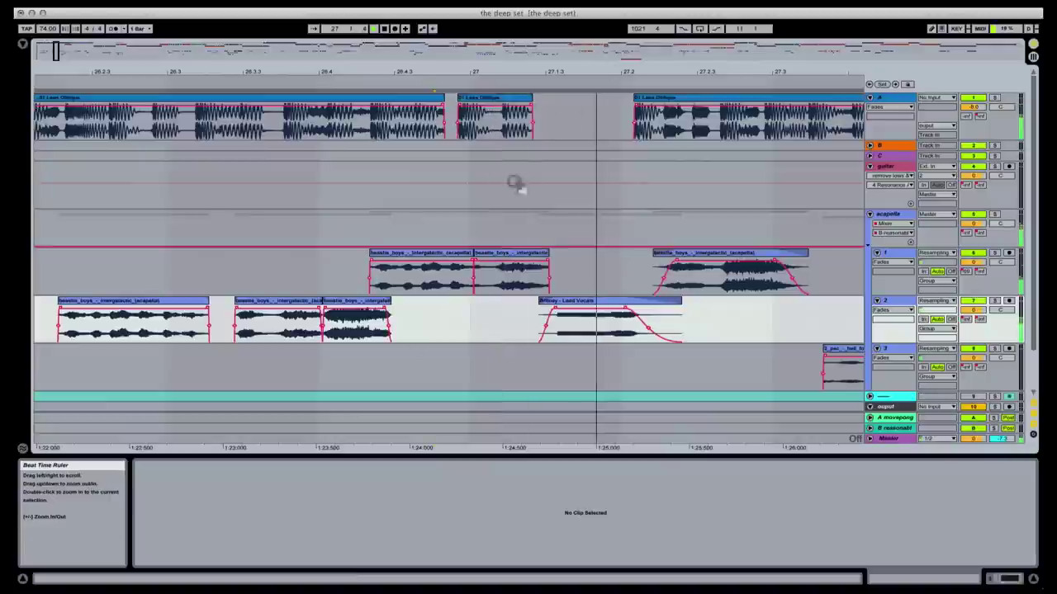
{"action": "left_click", "coordinate": [603, 312]}
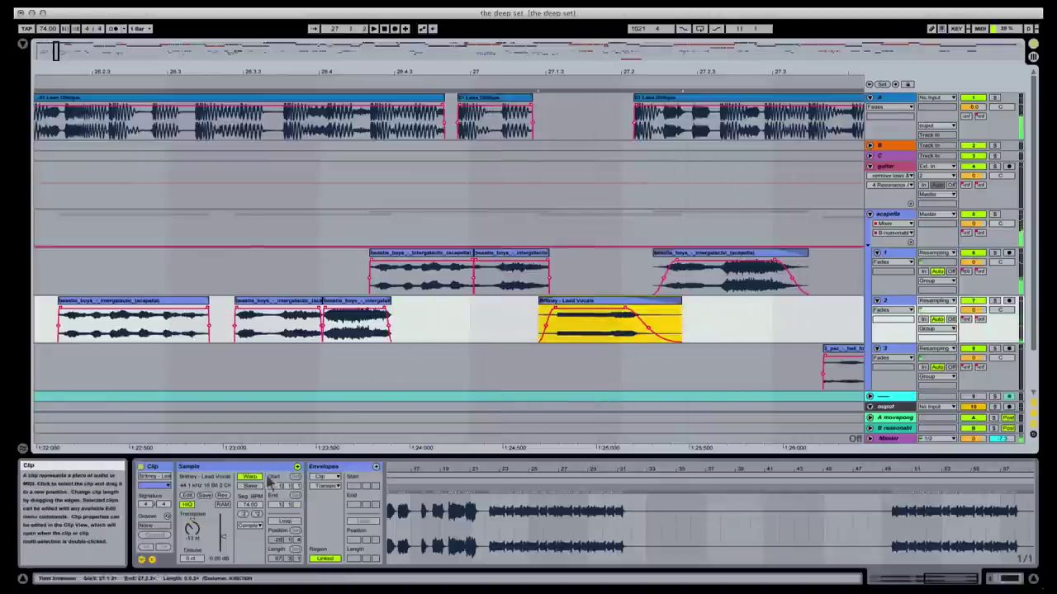
{"action": "left_click", "coordinate": [190, 532]}
{"action": "key", "text": "space"}
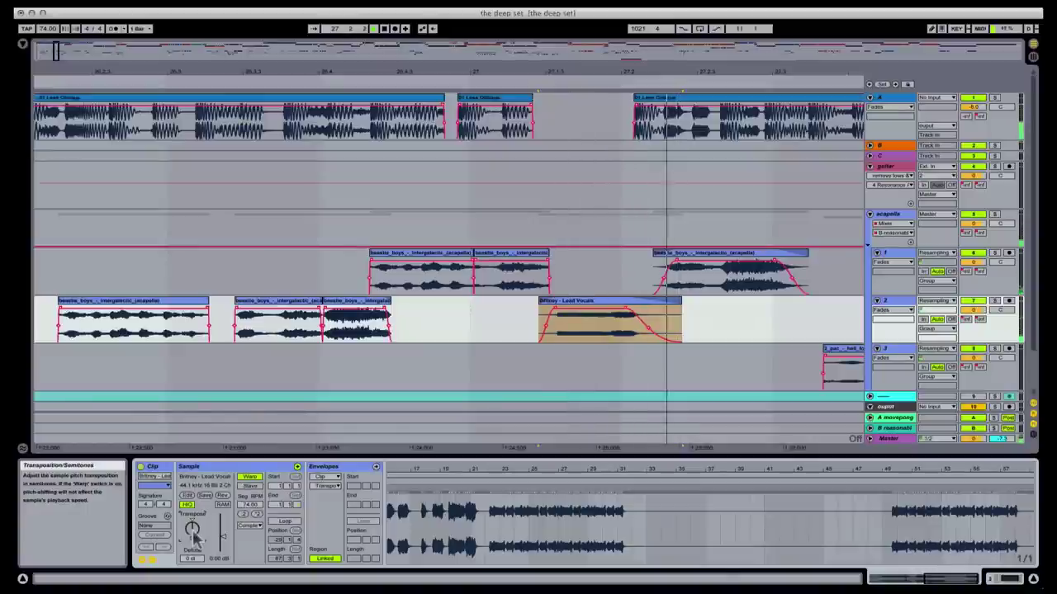
{"action": "left_click", "coordinate": [217, 272]}
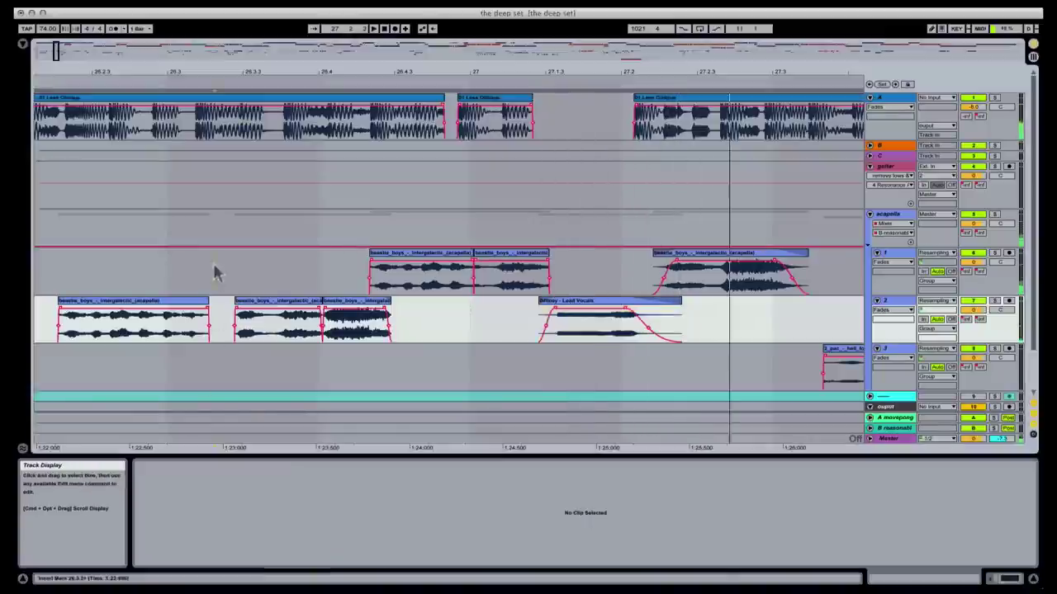
- Shift the Beastie Boys clip before bar 27 on the first vocal track later, to start just after 26.4.3
{"action": "left_click", "coordinate": [411, 266]}
{"action": "left_click", "coordinate": [446, 264]}
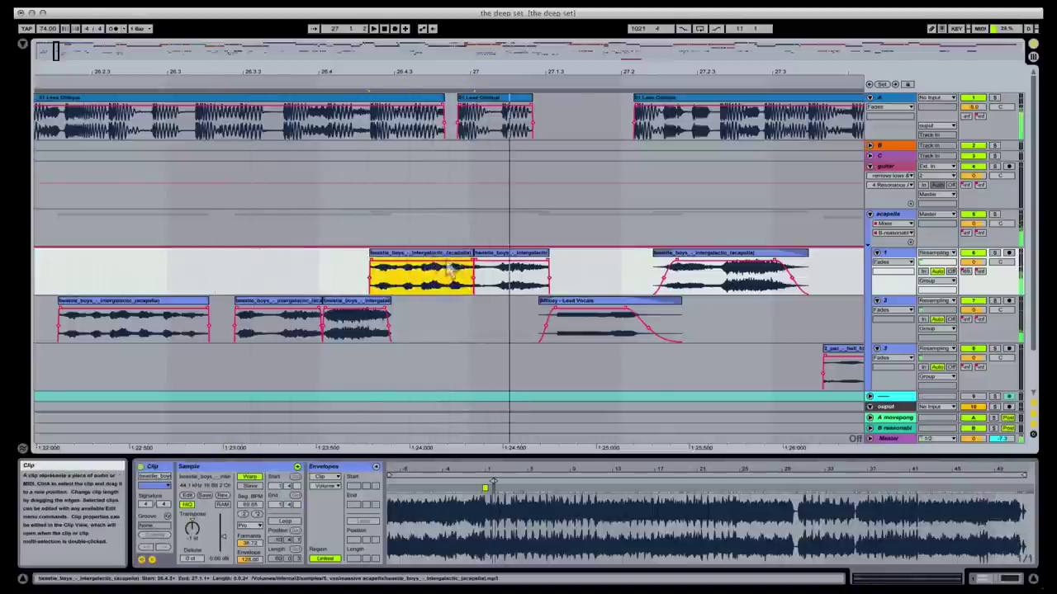
{"action": "left_click_drag", "start_coordinate": [450, 270], "coordinate": [454, 269]}
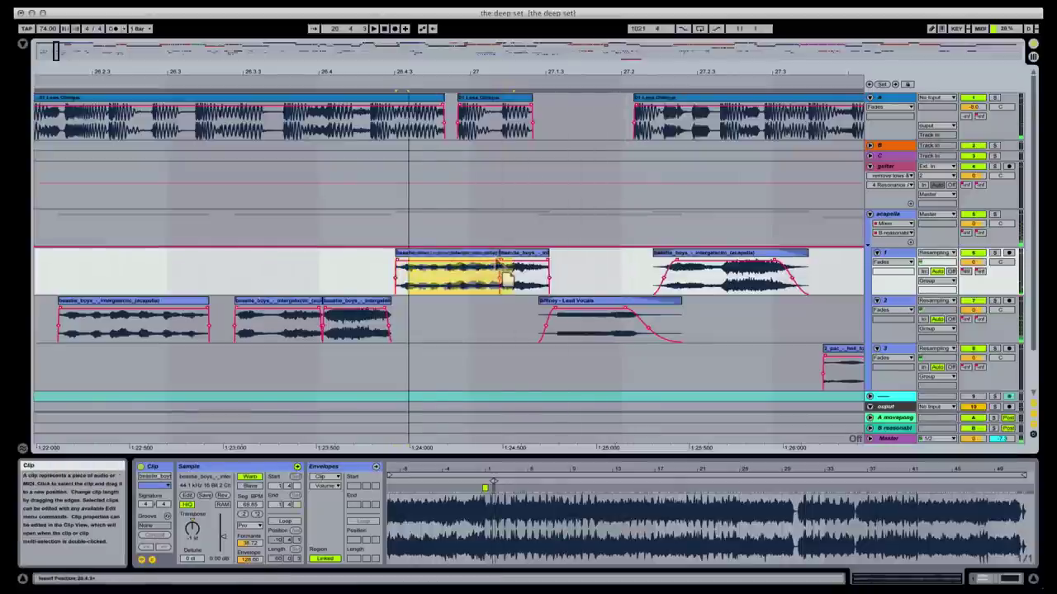
{"action": "left_click_drag", "start_coordinate": [501, 267], "coordinate": [496, 263]}
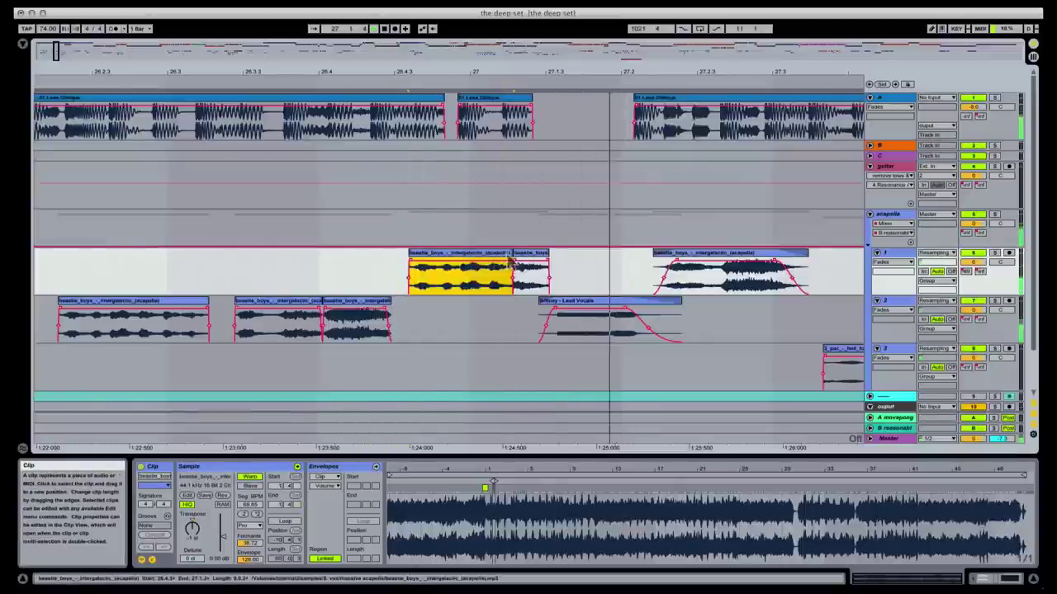
- Extend the shifted Beastie Boys clip over the following one to about 27.1.3, add short fades at both ends, and play it
{"action": "left_click", "coordinate": [531, 266], "text": "shift"}
{"action": "key", "text": "super+j"}
{"action": "key", "text": "space"}
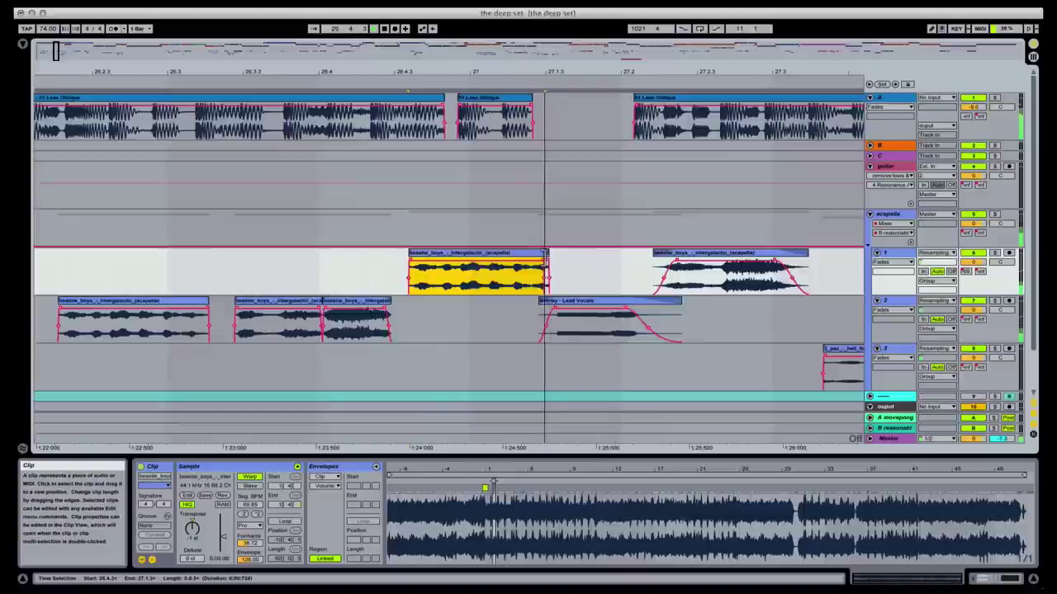
{"action": "mouse_move", "coordinate": [545, 266]}
{"action": "left_mouse_down"}
{"action": "mouse_move", "coordinate": [555, 267]}
{"action": "mouse_move", "coordinate": [547, 270]}
{"action": "left_mouse_up"}
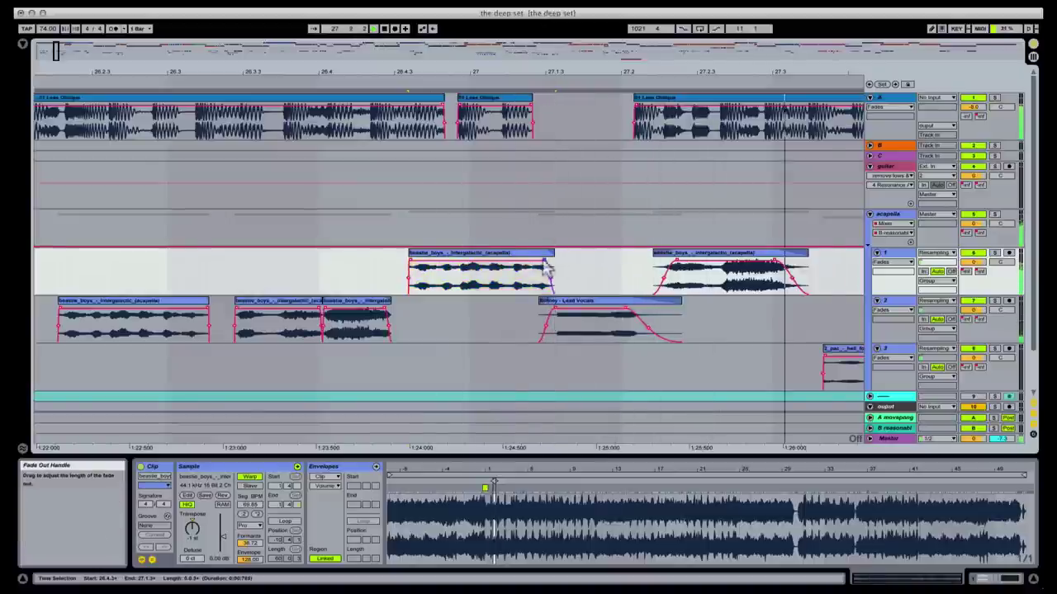
{"action": "left_click", "coordinate": [66, 270]}
{"action": "key", "text": "space"}
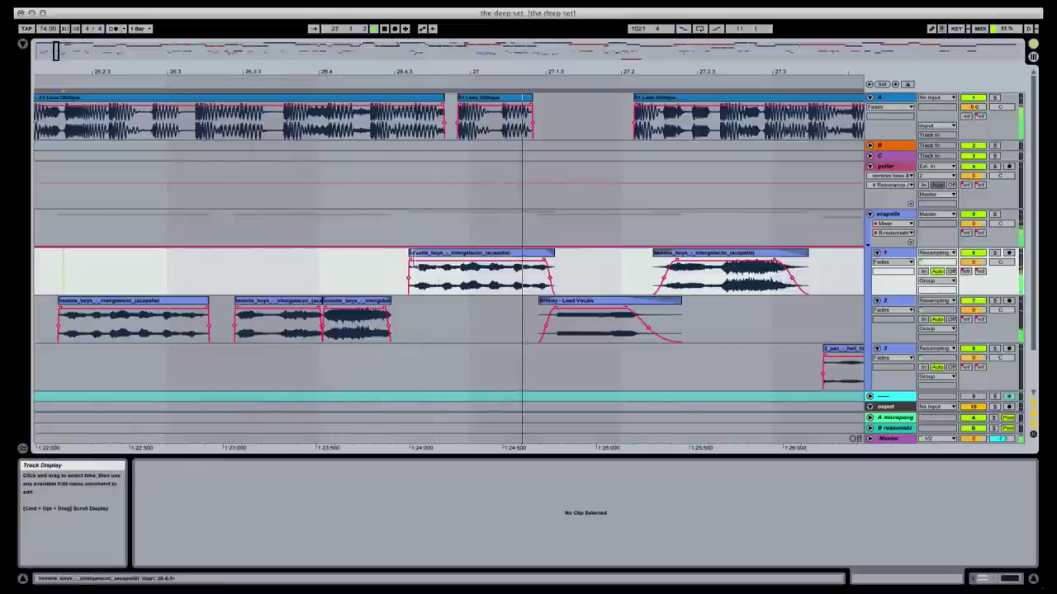
{"action": "left_click", "coordinate": [418, 264]}
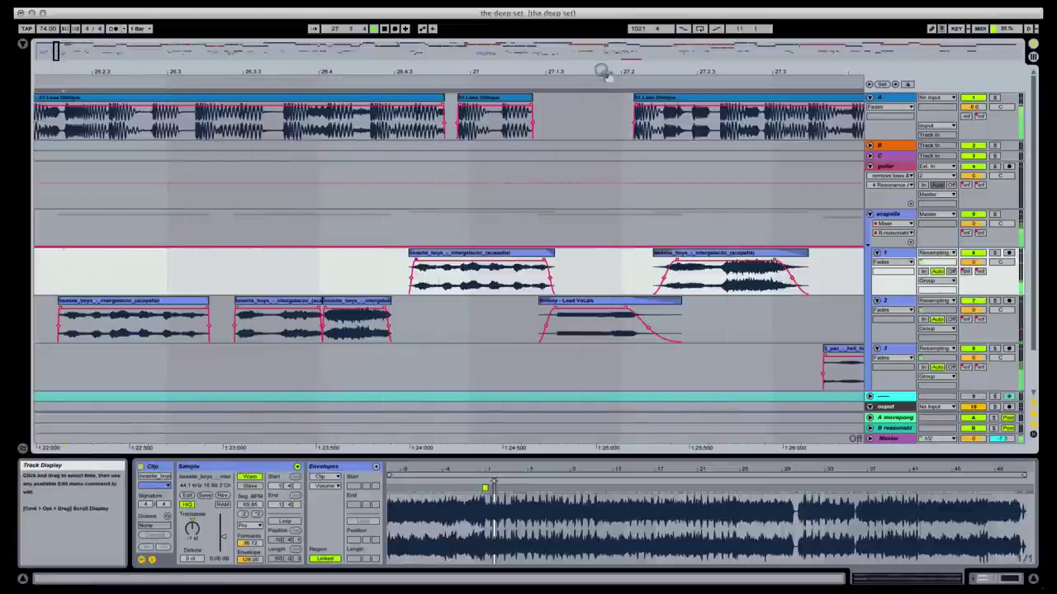
- Play the arrangement across bars 28 to 31 and examine the gaps in the instrumental around the deactivated vocal clips
{"action": "left_click_drag", "start_coordinate": [602, 71], "coordinate": [542, 73]}
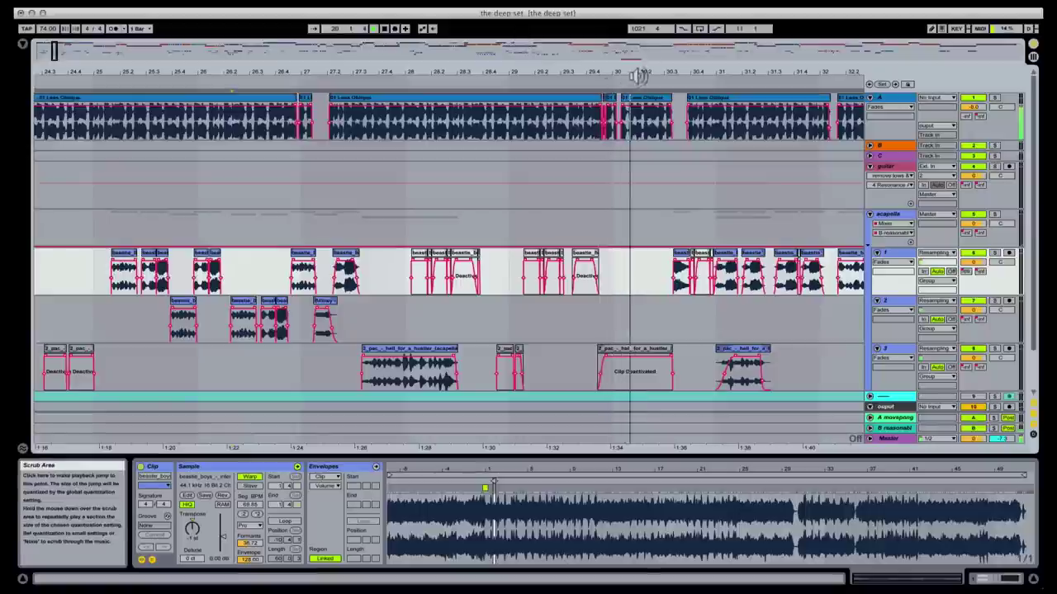
{"action": "left_click_drag", "start_coordinate": [644, 79], "coordinate": [533, 151]}
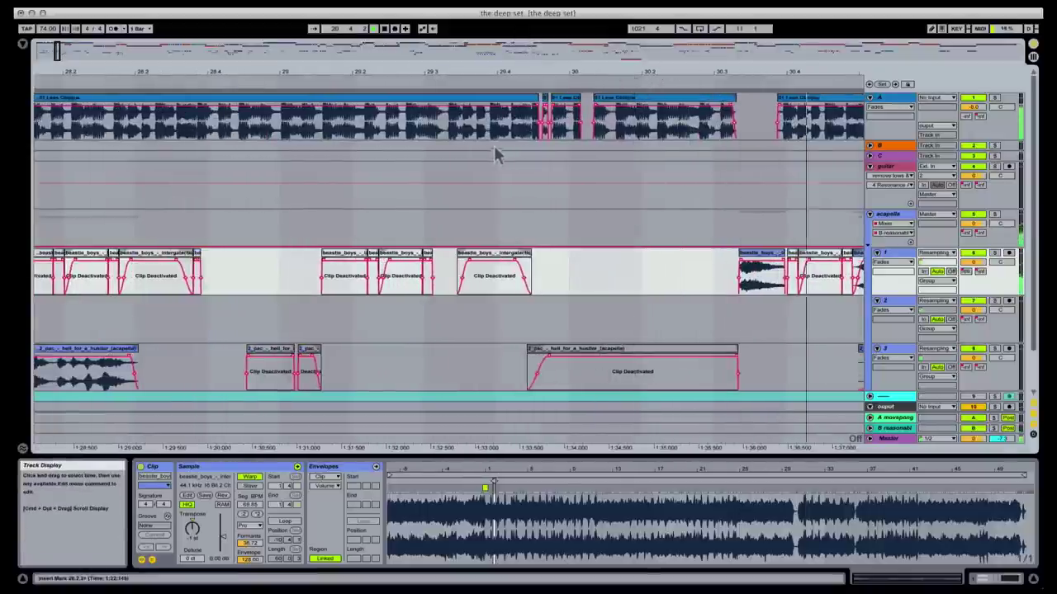
{"action": "left_click", "coordinate": [446, 151]}
{"action": "left_click", "coordinate": [336, 173]}
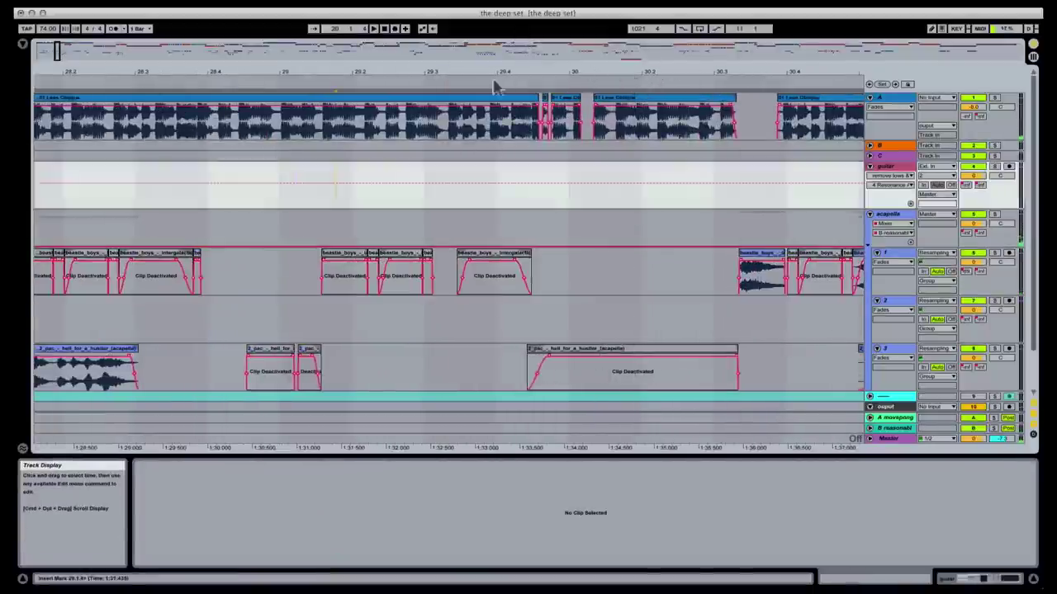
{"action": "left_click_drag", "start_coordinate": [567, 73], "coordinate": [568, 74]}
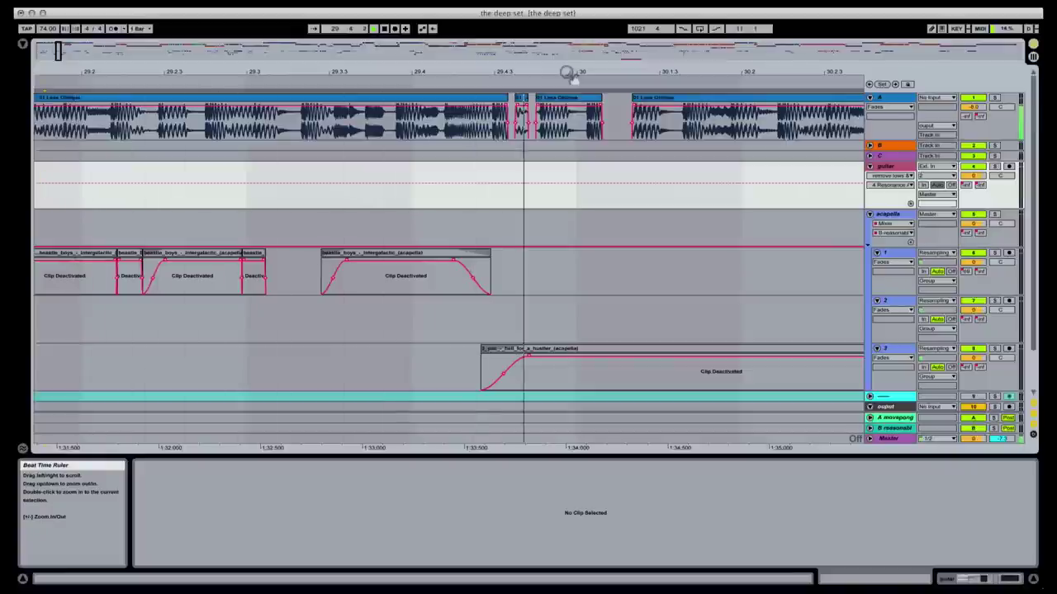
{"action": "left_click_drag", "start_coordinate": [607, 60], "coordinate": [566, 56]}
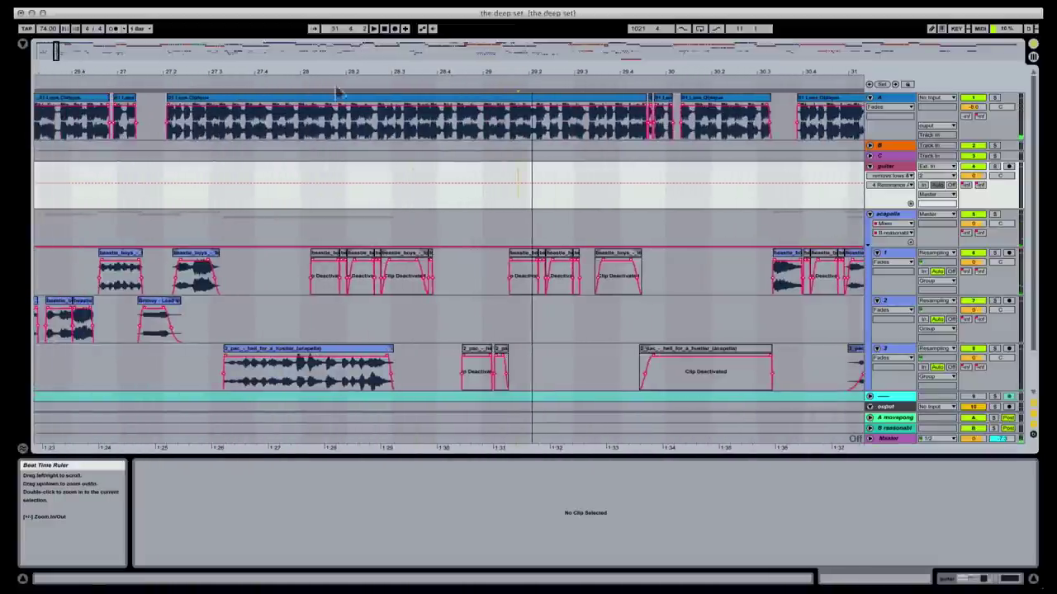
- Copy the Britney clip near 27.1.3 and paste it on the second vocal track at about 30.3.1
{"action": "left_click", "coordinate": [158, 285]}
{"action": "left_click", "coordinate": [159, 318]}
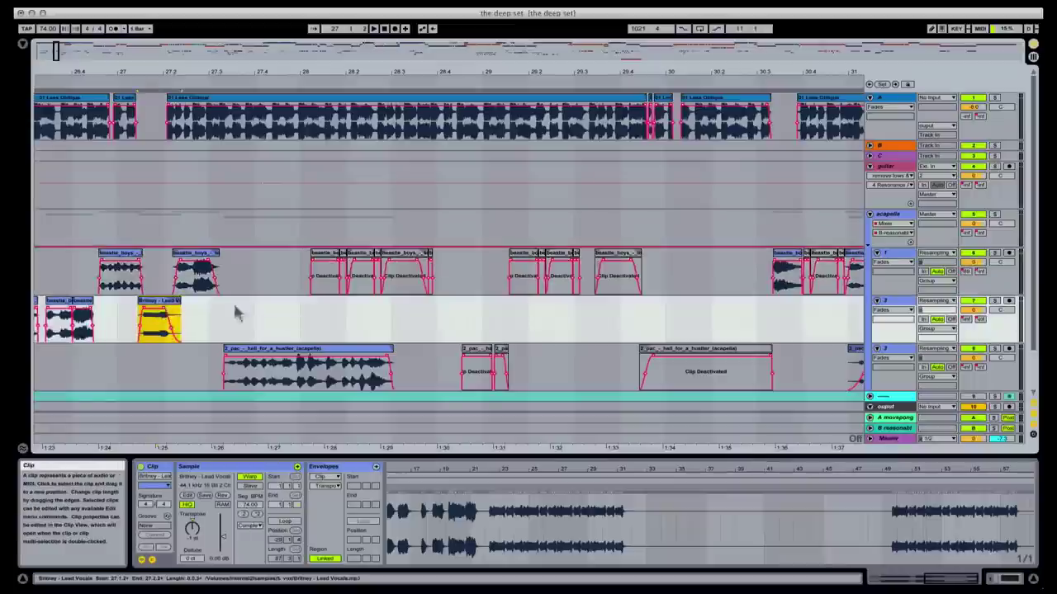
{"action": "left_click", "coordinate": [650, 329]}
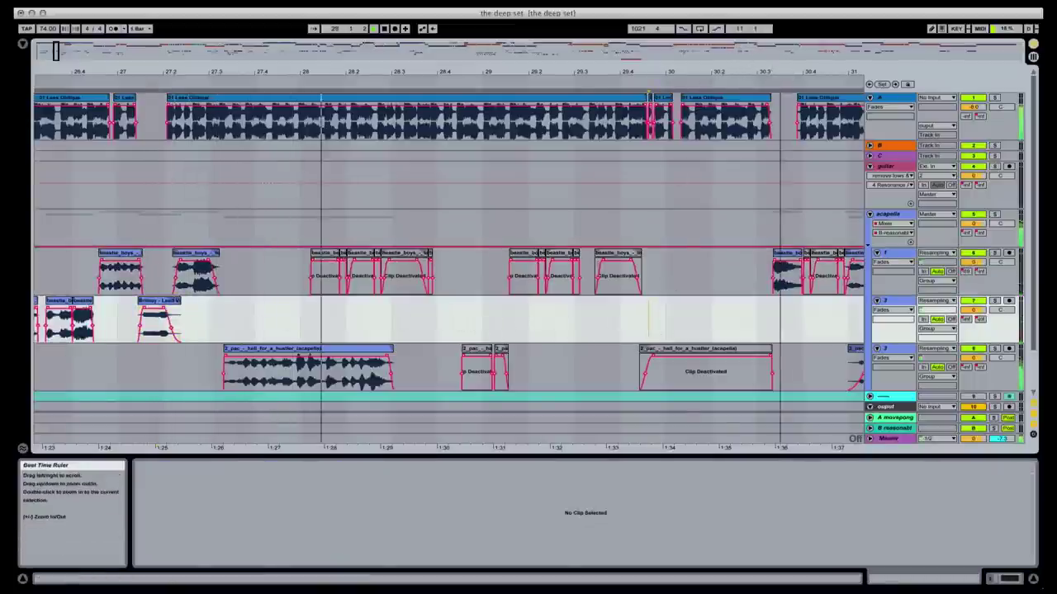
{"action": "left_click_drag", "start_coordinate": [779, 72], "coordinate": [585, 72]}
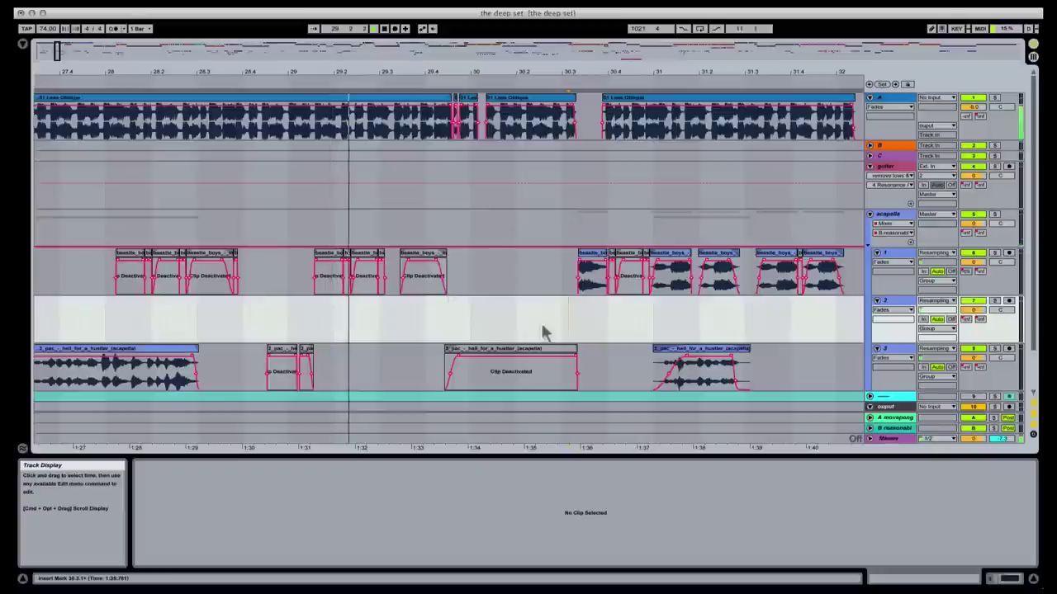
{"action": "key", "text": "super+v"}
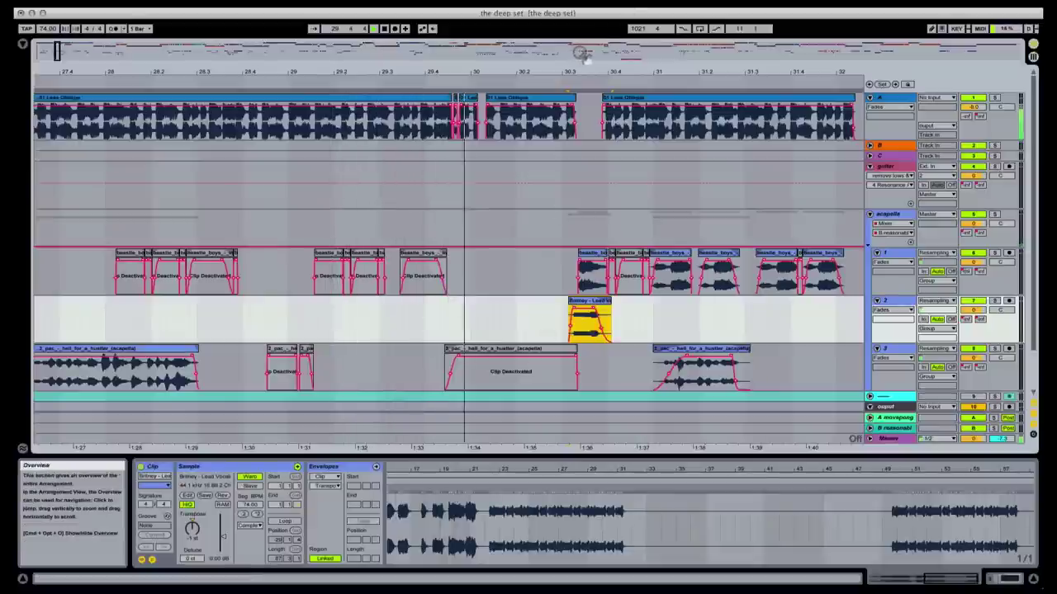
- Nudge the pasted Britney clip slightly later, deactivate the Beastie Boys clip overlapping it on the first vocal track, and play the section
{"action": "left_click_drag", "start_coordinate": [601, 66], "coordinate": [603, 132]}
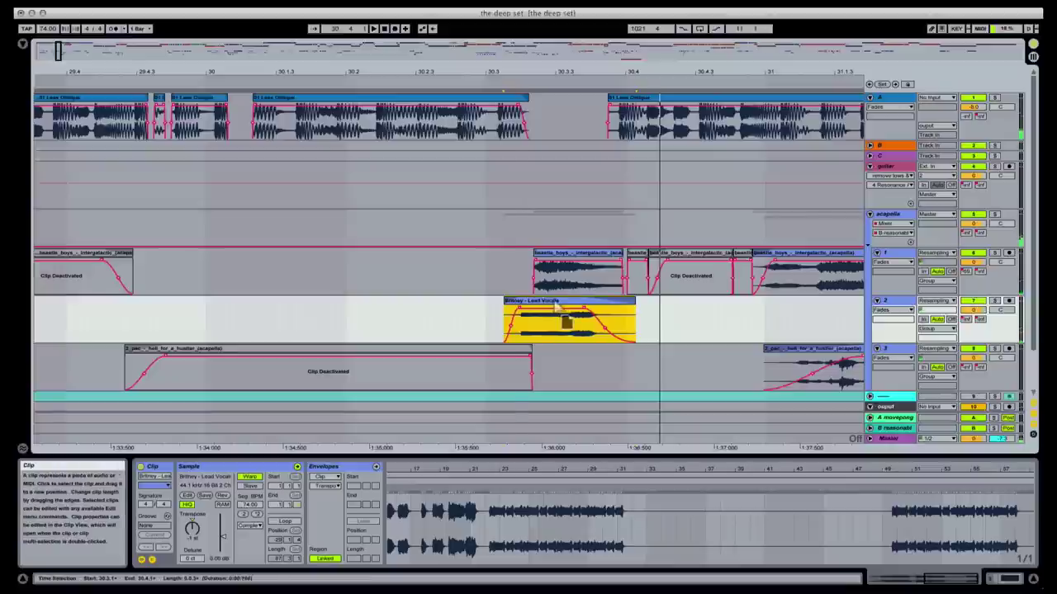
{"action": "mouse_move", "coordinate": [552, 307]}
{"action": "left_mouse_down"}
{"action": "mouse_move", "coordinate": [567, 322]}
{"action": "mouse_move", "coordinate": [558, 301]}
{"action": "left_mouse_up"}
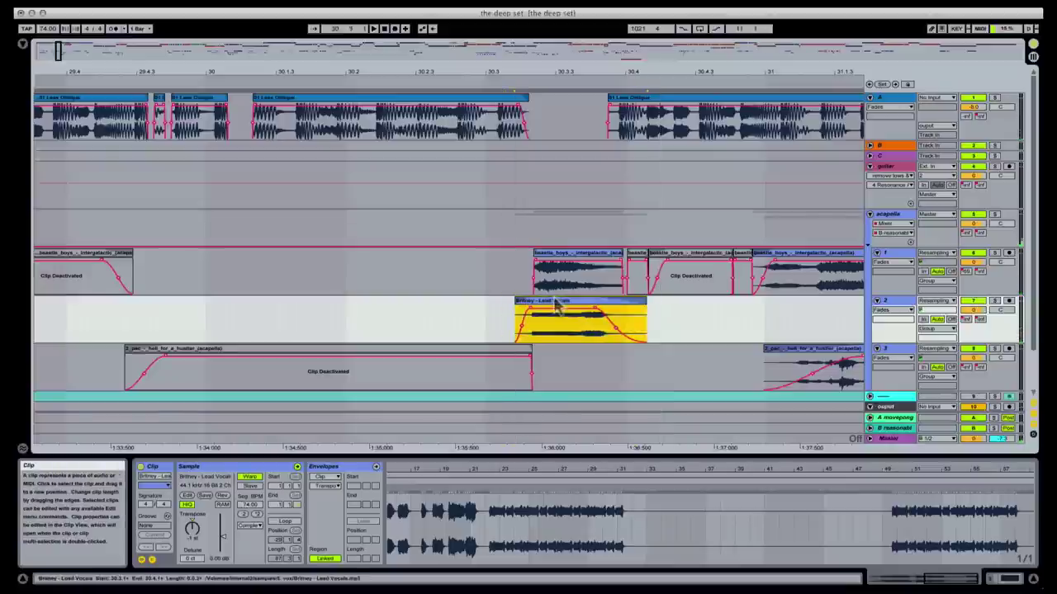
{"action": "left_click", "coordinate": [568, 259]}
{"action": "key", "text": "0"}
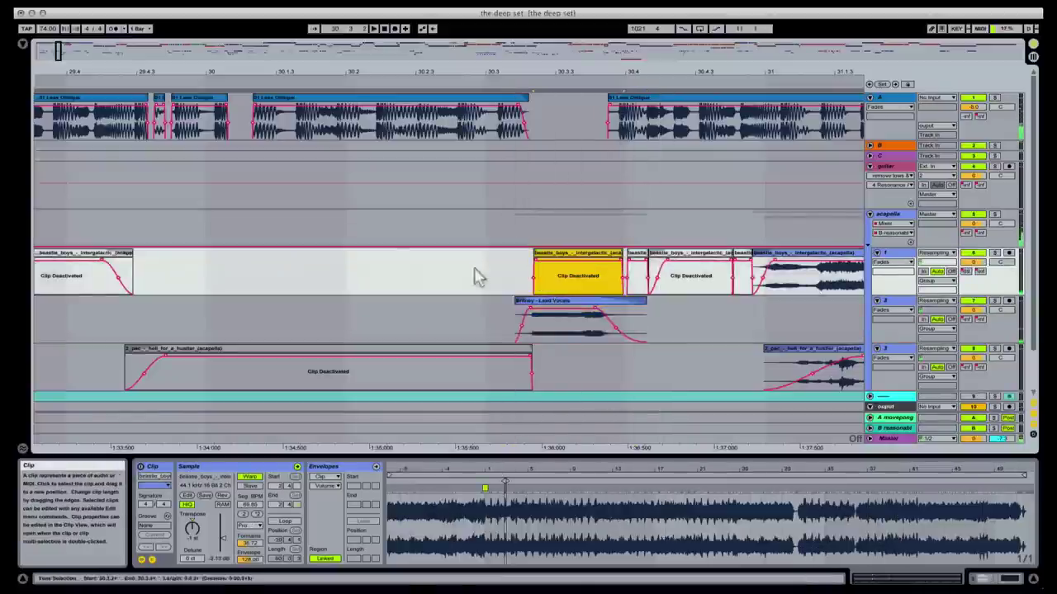
{"action": "left_click", "coordinate": [476, 276]}
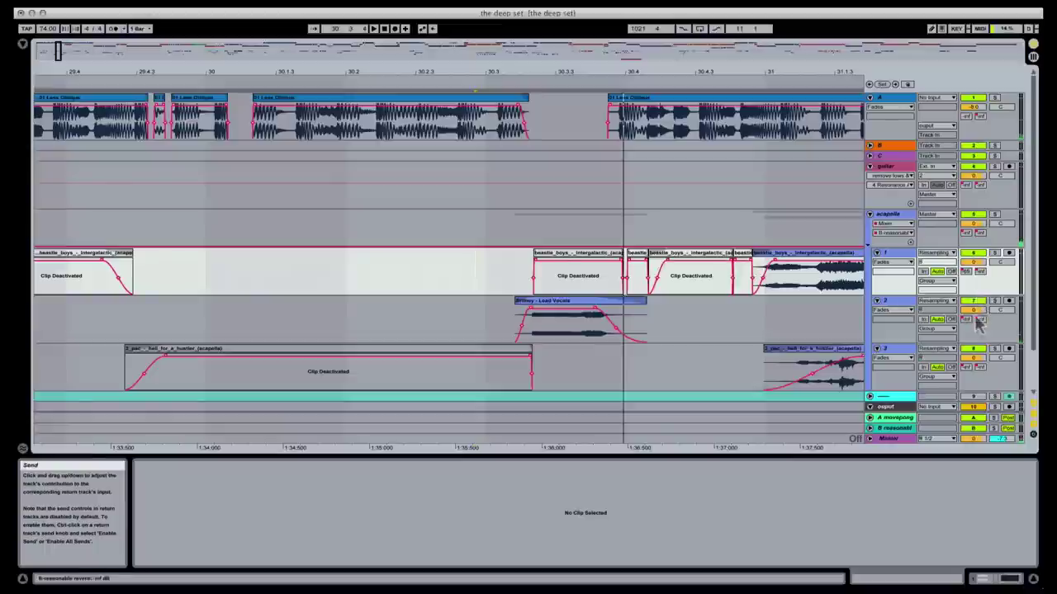
- Show the acapella group's Knob 1 Fade to Grey on/off automation and draw it off across the pasted Britney clip, to about 30.4.2
{"action": "left_click", "coordinate": [937, 236]}
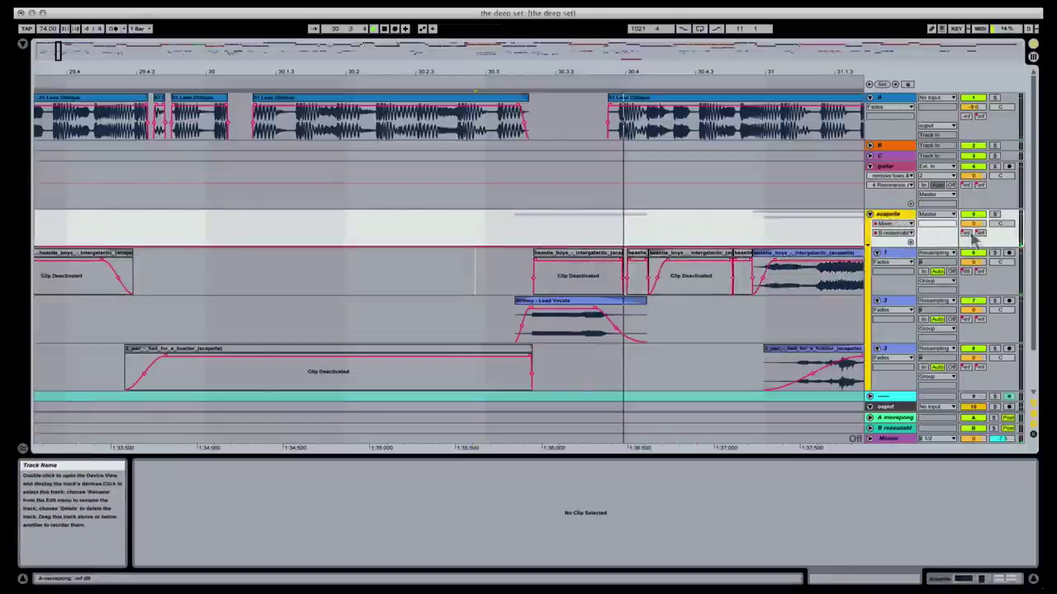
{"action": "left_click", "coordinate": [940, 578]}
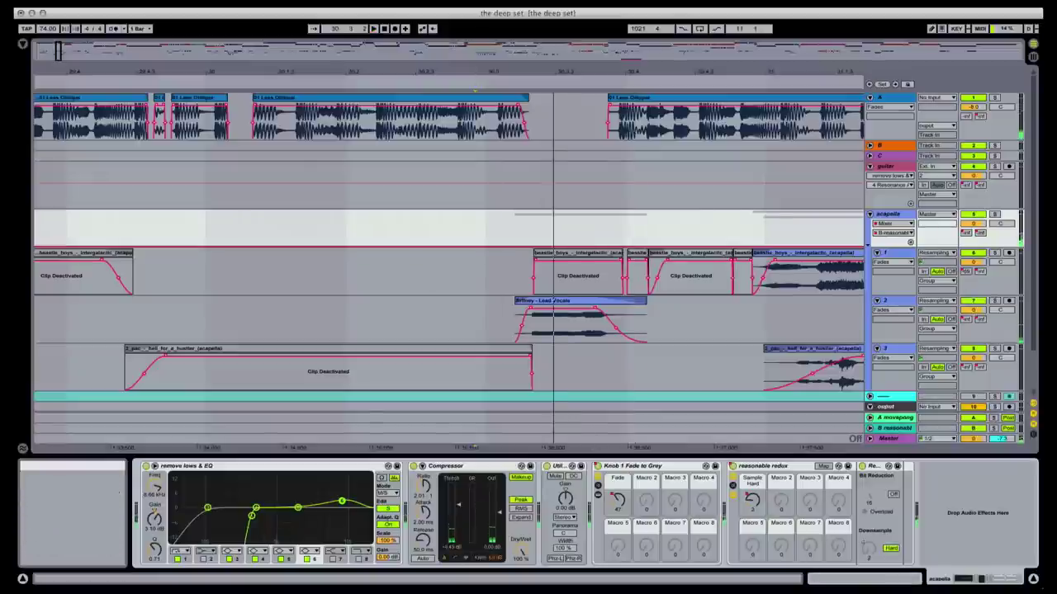
{"action": "left_click", "coordinate": [719, 71]}
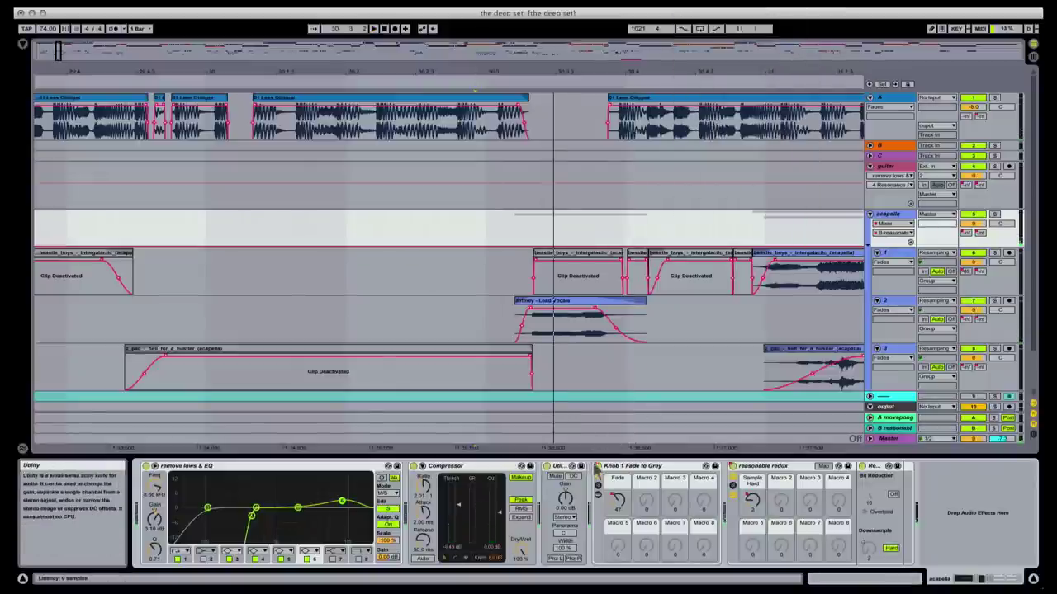
{"action": "right_click", "coordinate": [597, 467]}
{"action": "left_click", "coordinate": [626, 468]}
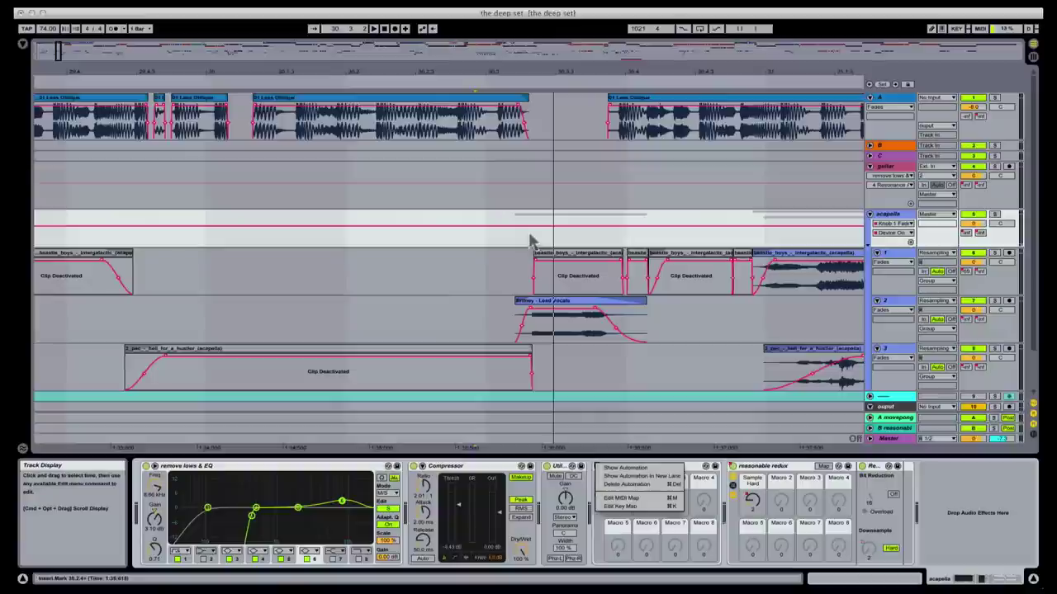
{"action": "key", "text": "super+b"}
{"action": "mouse_move", "coordinate": [531, 236]}
{"action": "left_mouse_down"}
{"action": "mouse_move", "coordinate": [590, 252]}
{"action": "mouse_move", "coordinate": [676, 241]}
{"action": "left_mouse_up"}
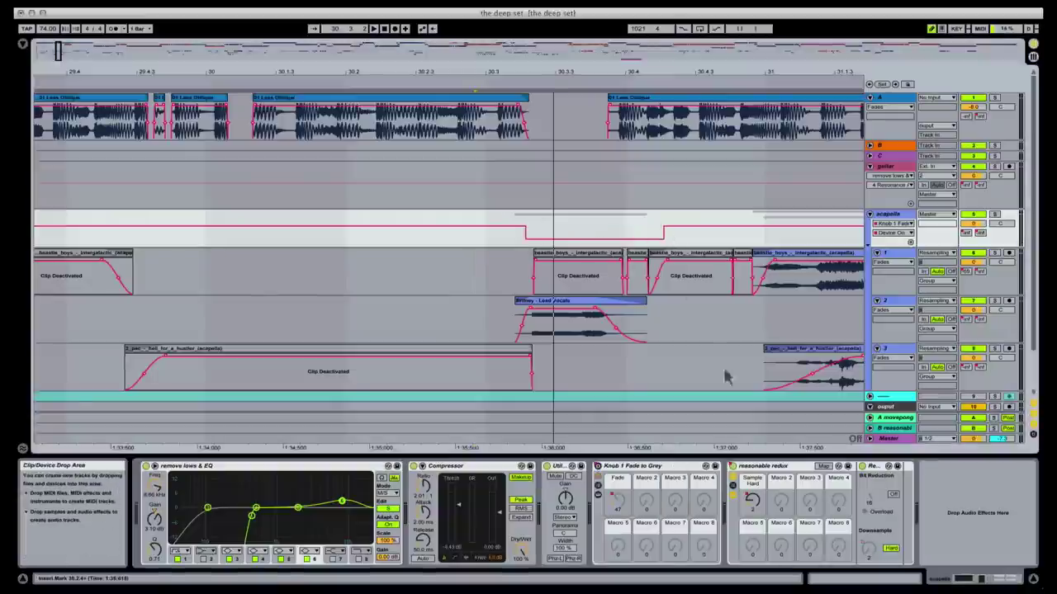
- Show the acapella group's Sample Hard macro automation and shape a peak over the pasted Britney clip, dropping back down just before its end
{"action": "right_click", "coordinate": [752, 500]}
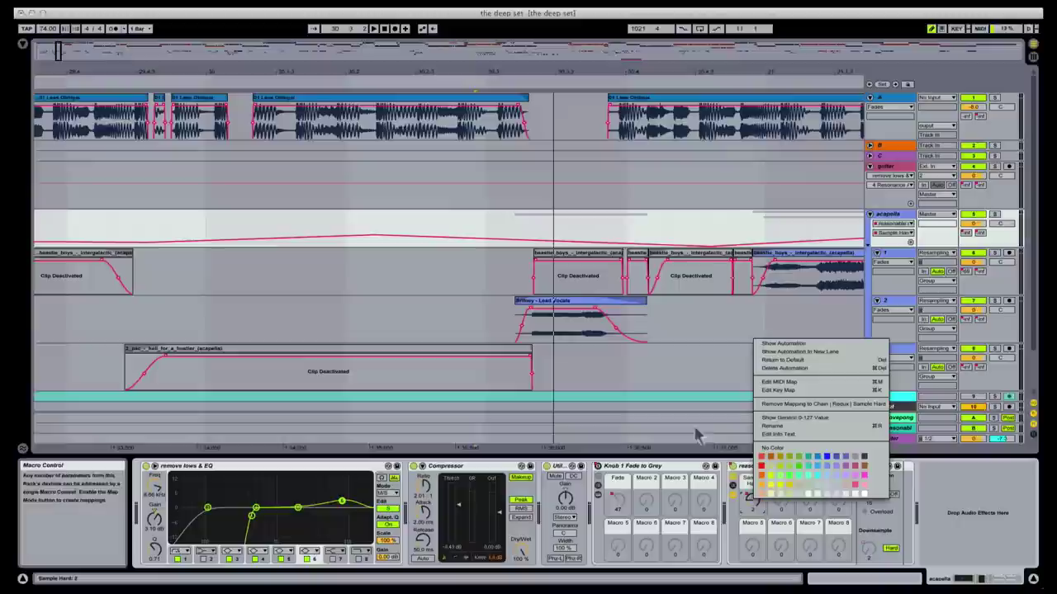
{"action": "left_click", "coordinate": [572, 248]}
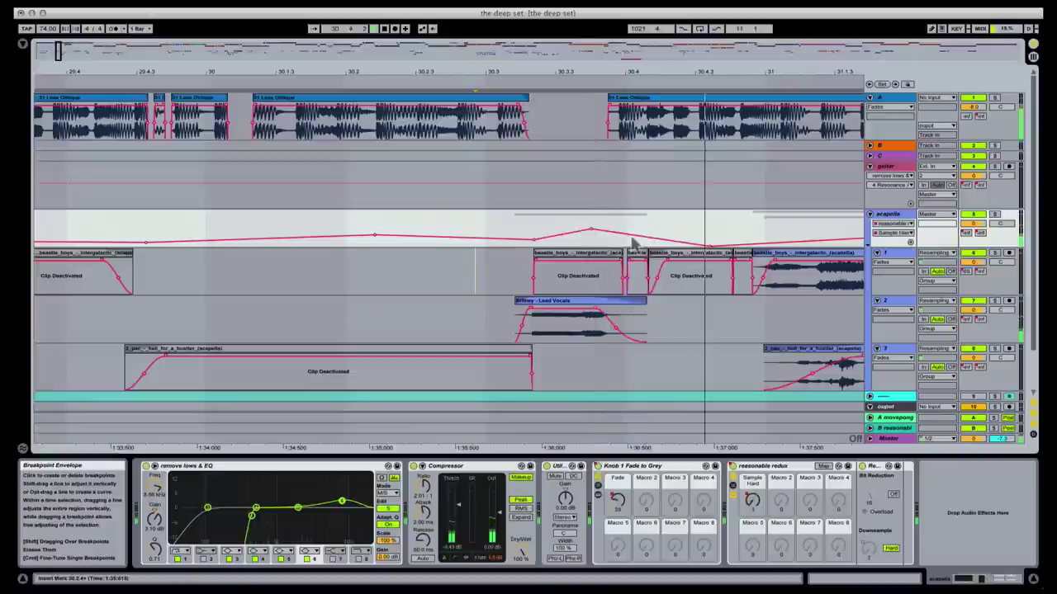
{"action": "mouse_move", "coordinate": [625, 236]}
{"action": "left_mouse_down"}
{"action": "mouse_move", "coordinate": [618, 223]}
{"action": "mouse_move", "coordinate": [591, 224]}
{"action": "mouse_move", "coordinate": [620, 223]}
{"action": "left_mouse_up"}
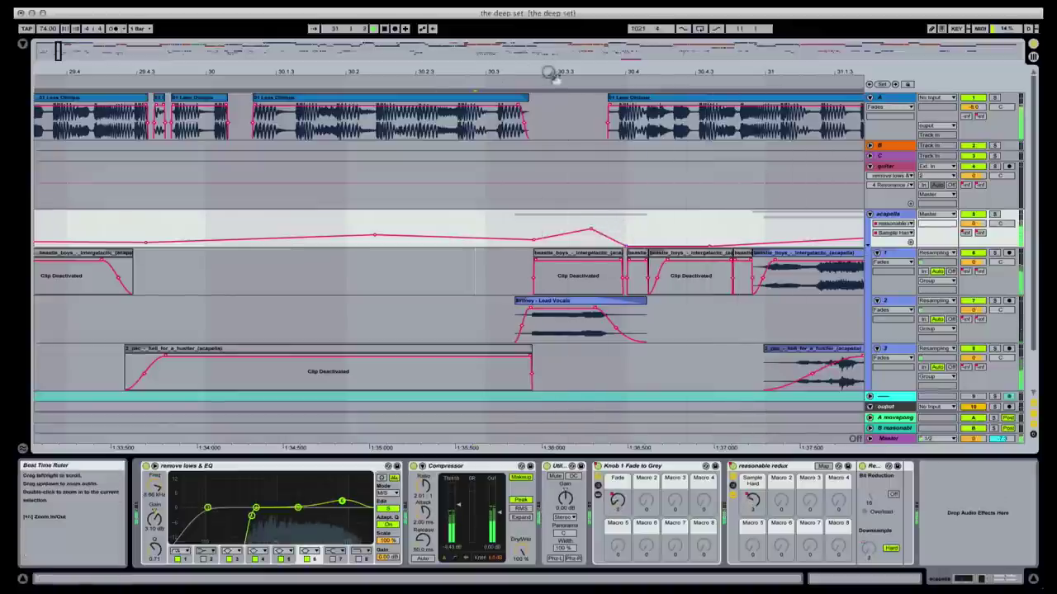
- Deactivate the run of Beastie Boys clips between bars 31 and 32 on the first vocal track and play from about 30.2
{"action": "left_click_drag", "start_coordinate": [550, 71], "coordinate": [555, 90]}
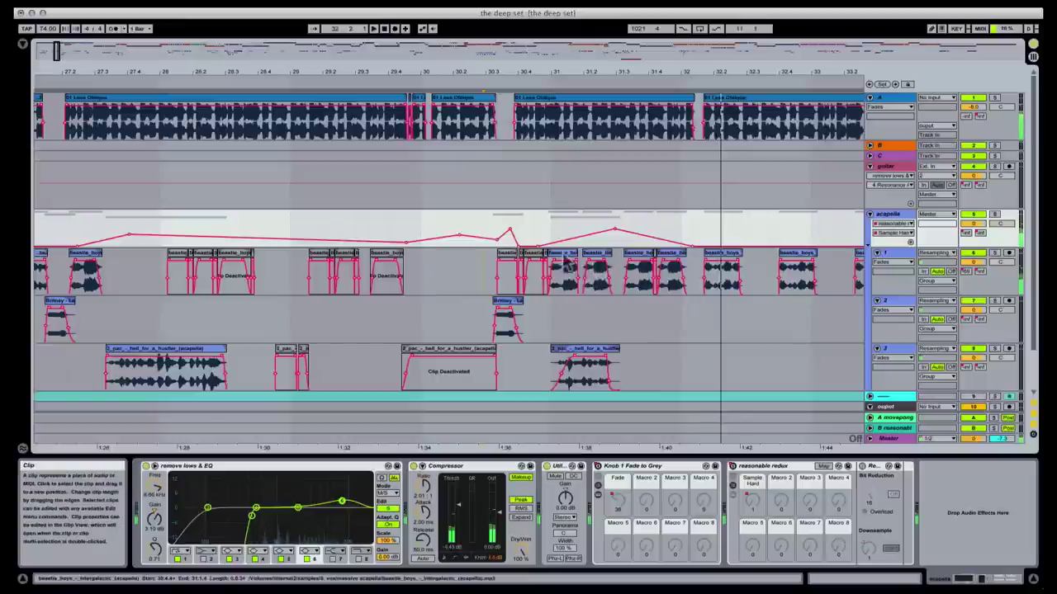
{"action": "left_click", "coordinate": [563, 273]}
{"action": "left_click", "coordinate": [678, 266], "text": "shift"}
{"action": "key", "text": "0"}
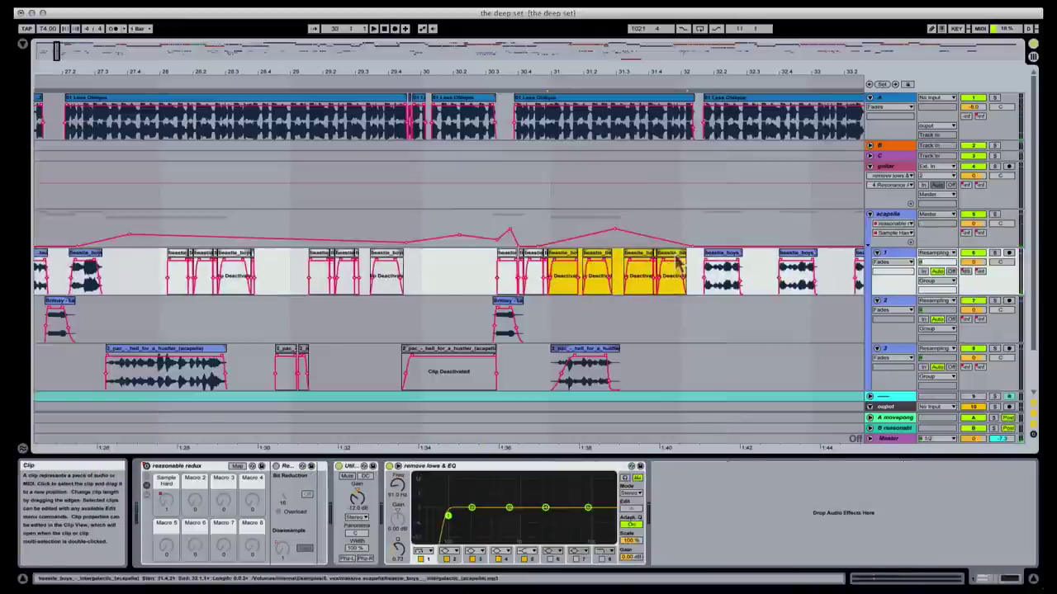
{"action": "key", "text": "0"}
{"action": "left_click", "coordinate": [654, 258]}
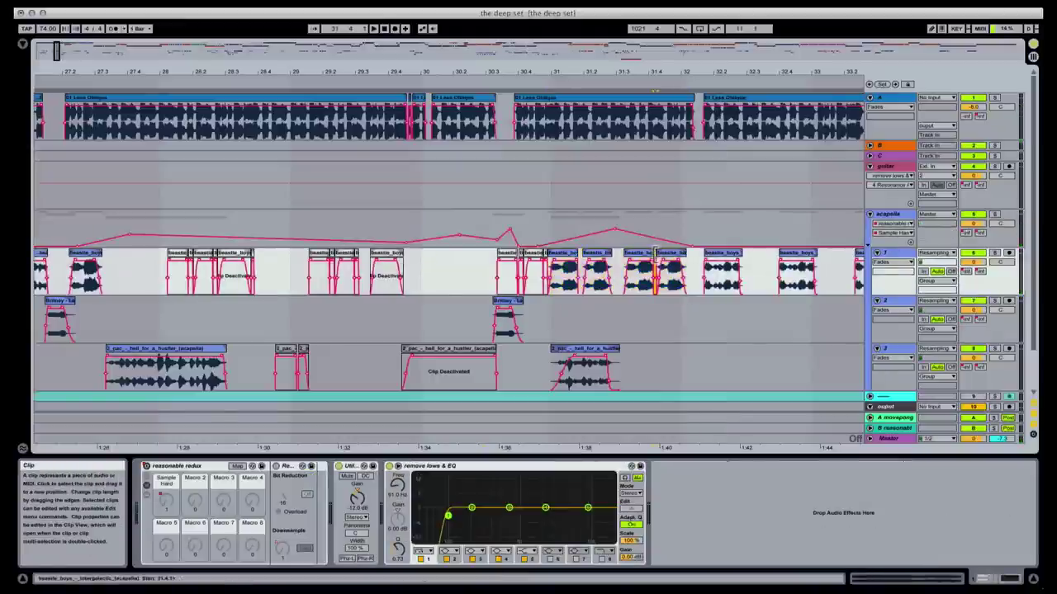
{"action": "left_click_drag", "start_coordinate": [548, 277], "coordinate": [578, 277]}
{"action": "left_click", "coordinate": [682, 259], "text": "shift"}
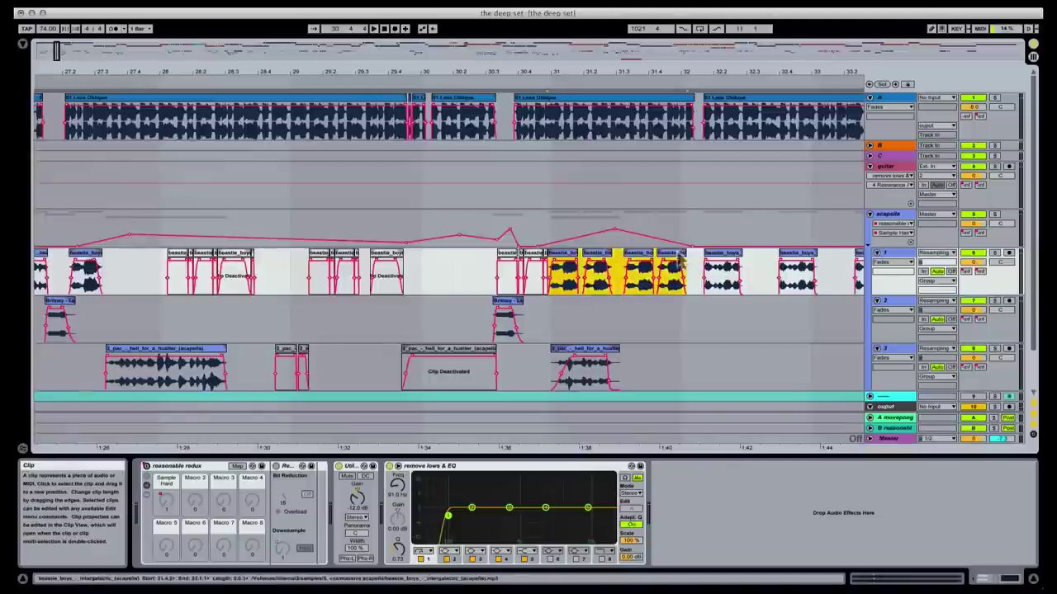
{"action": "key", "text": "0"}
{"action": "left_click", "coordinate": [450, 336]}
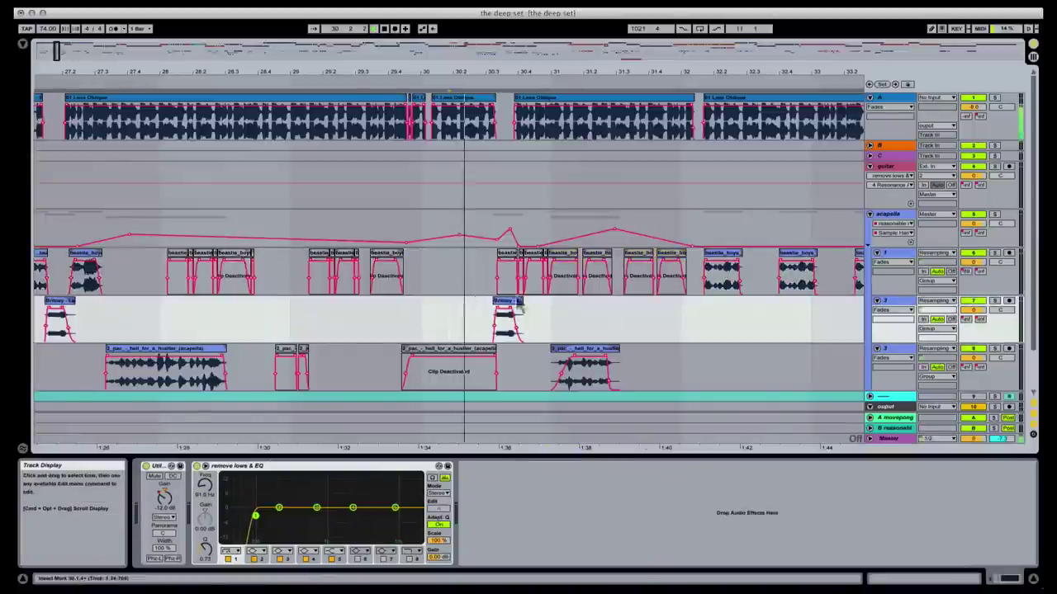
- Try duplicating the 2Pac clip at bar 31 directly after itself on the third vocal track
{"action": "left_click", "coordinate": [604, 358]}
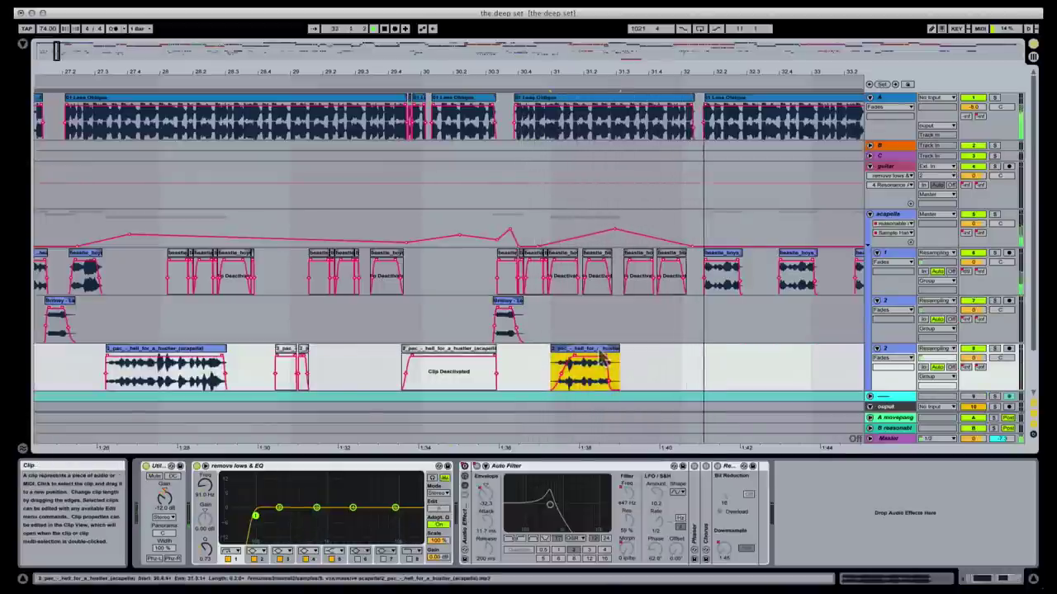
{"action": "key", "text": "super+d"}
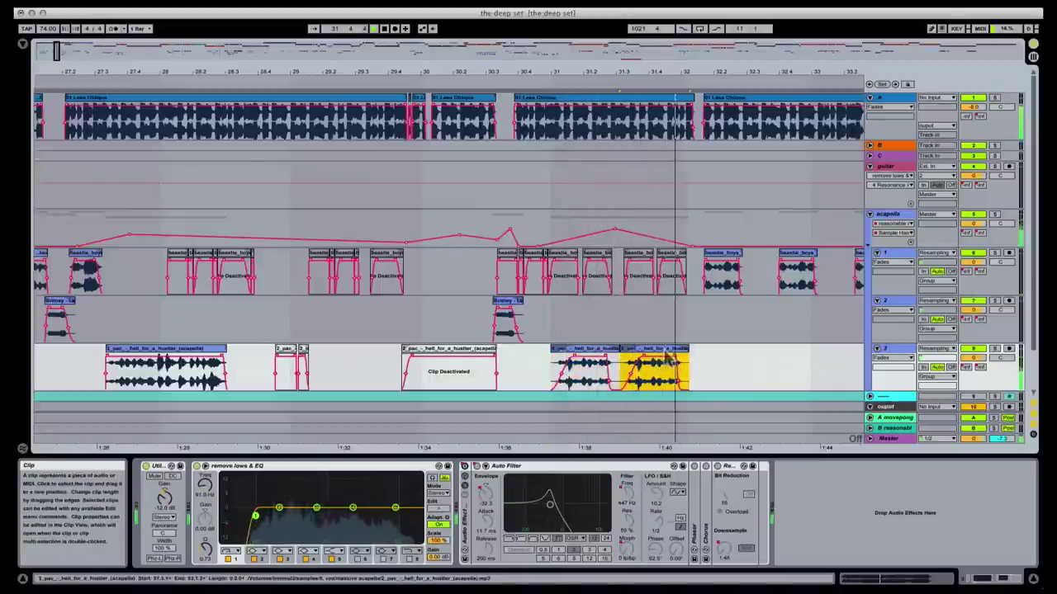
{"action": "key", "text": "super+z"}
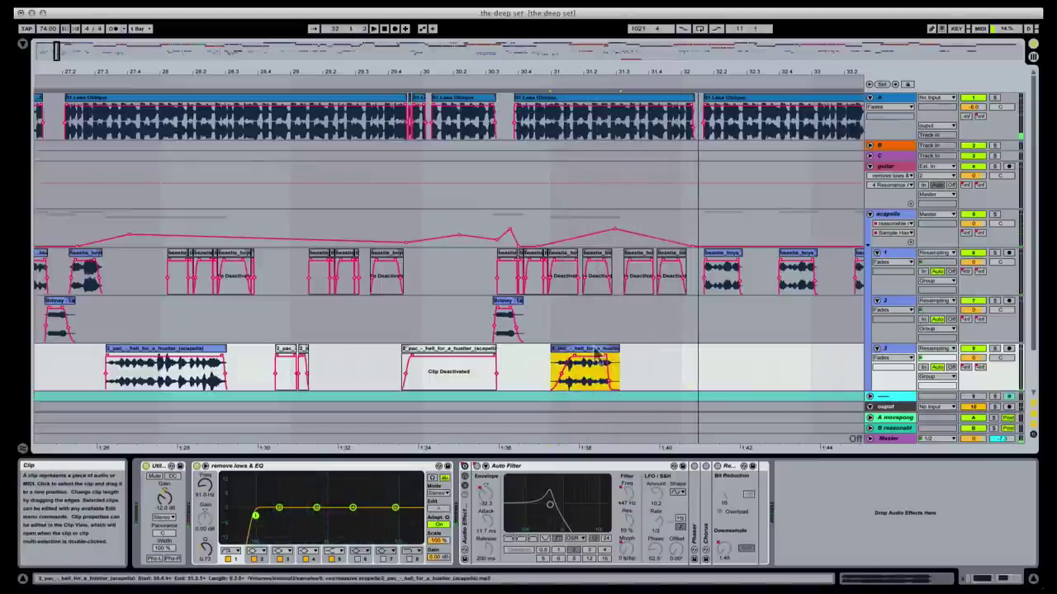
- Deactivate the 2Pac clip at bar 31 on the third vocal track and play the section from the instrumental gap near 30.3
{"action": "key", "text": "0"}
{"action": "left_click", "coordinate": [520, 373]}
{"action": "key", "text": "space"}
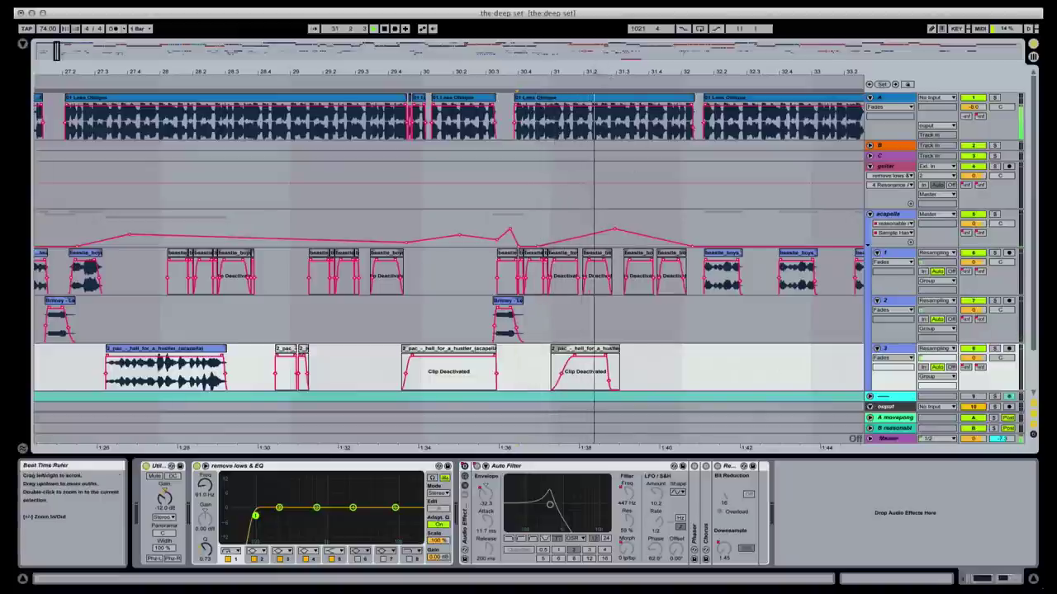
{"action": "left_click_drag", "start_coordinate": [603, 71], "coordinate": [496, 165]}
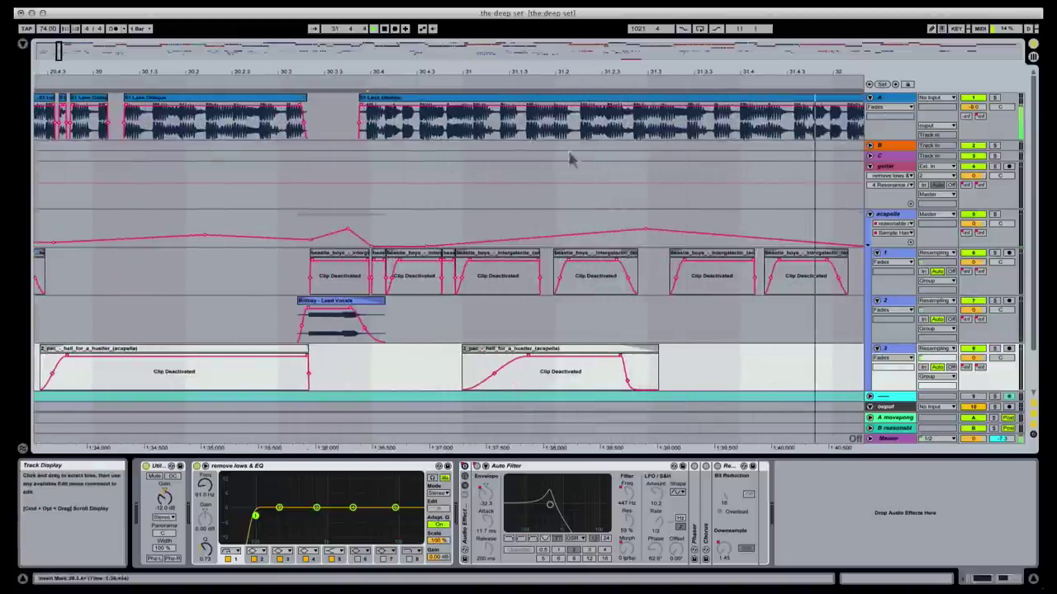
{"action": "key", "text": "minus"}
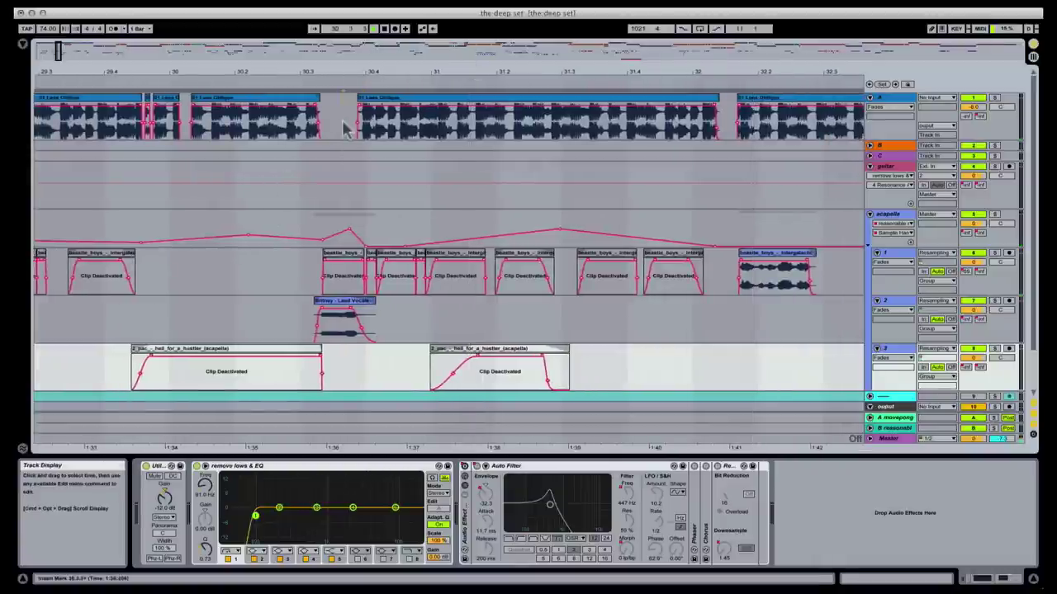
{"action": "left_click", "coordinate": [345, 128]}
{"action": "key", "text": "space"}
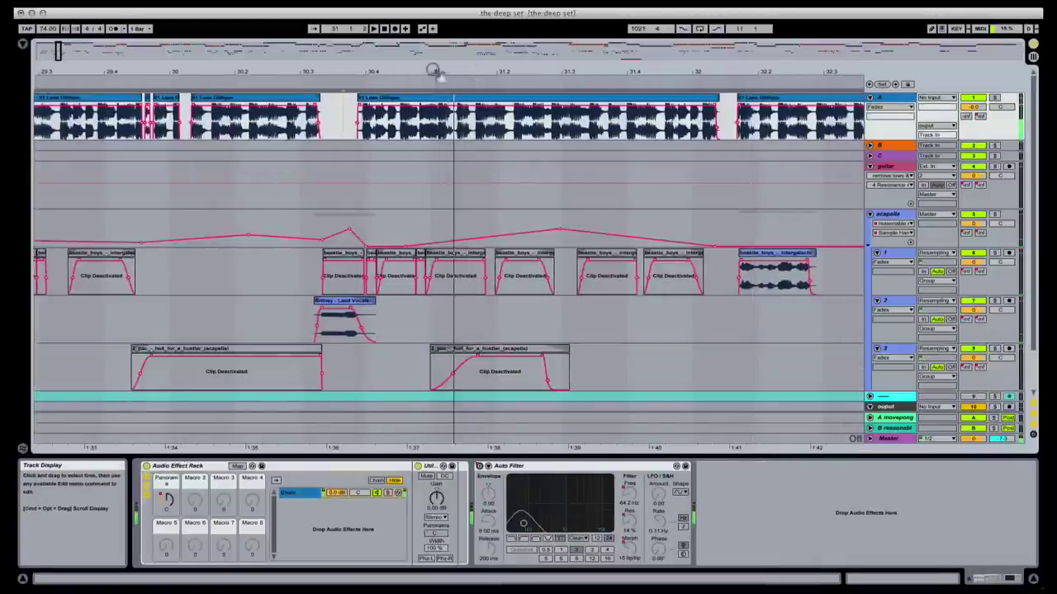
- Show track A's Auto Filter on/off automation and draw it on from just after bar 31 to just past bar 32
{"action": "left_click_drag", "start_coordinate": [433, 71], "coordinate": [487, 131]}
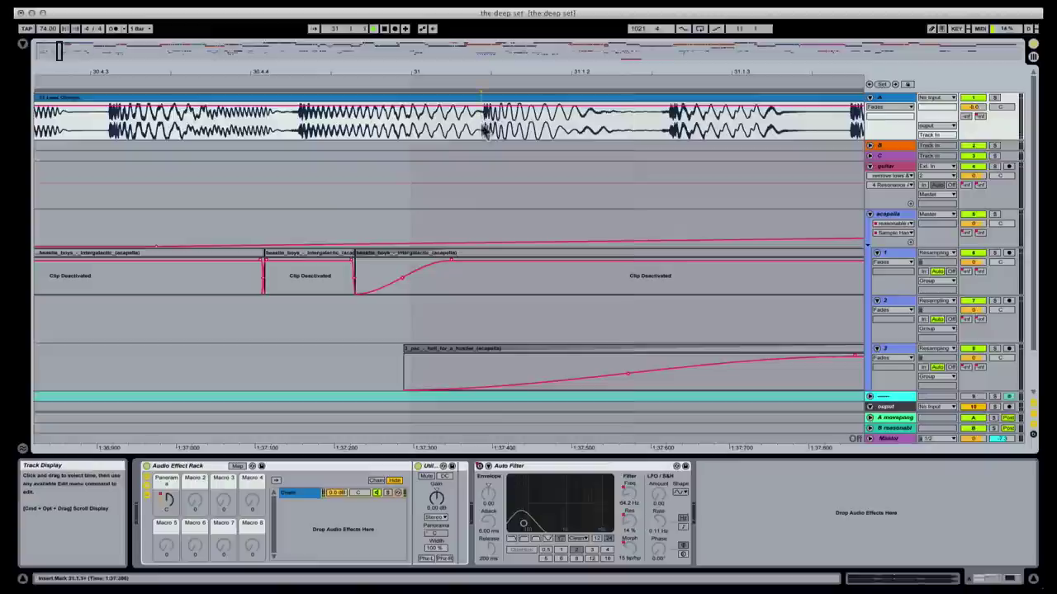
{"action": "right_click", "coordinate": [479, 468]}
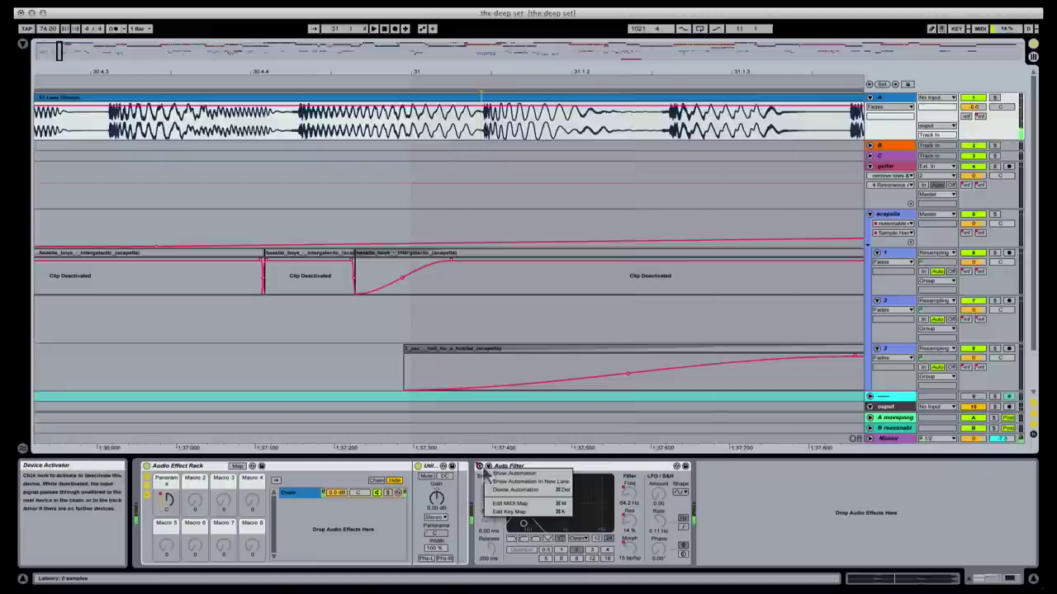
{"action": "left_click", "coordinate": [499, 470]}
{"action": "key", "text": "b"}
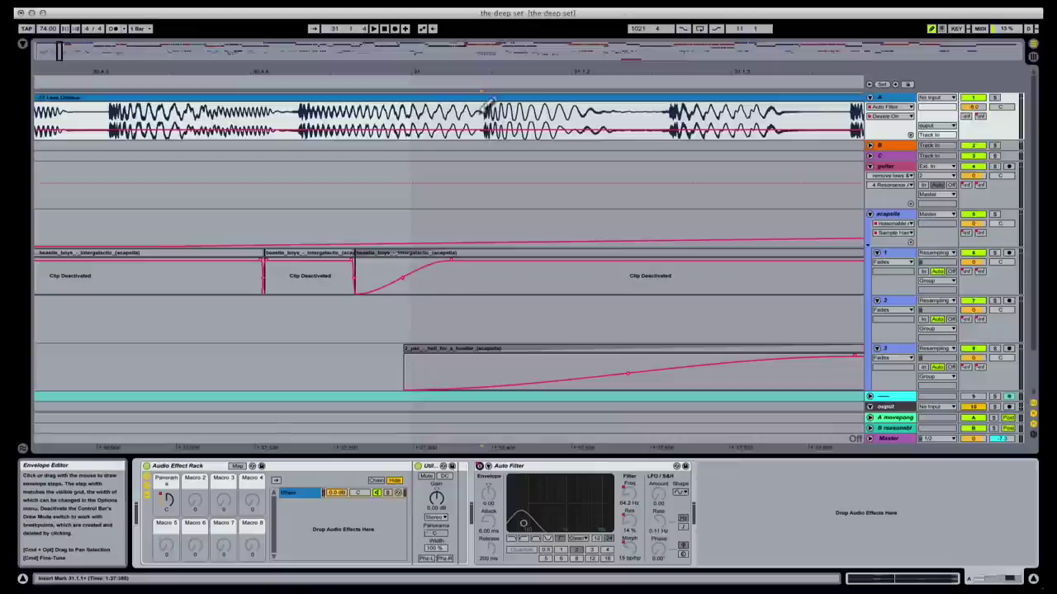
{"action": "left_click_drag", "start_coordinate": [489, 105], "coordinate": [763, 108]}
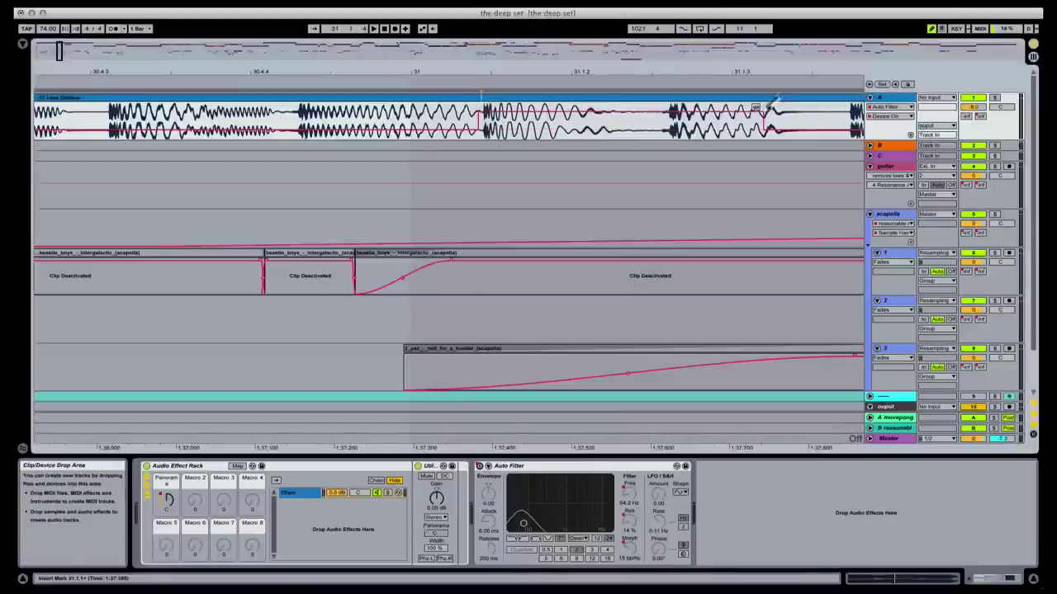
{"action": "key", "text": "minus"}
{"action": "key", "text": "minus"}
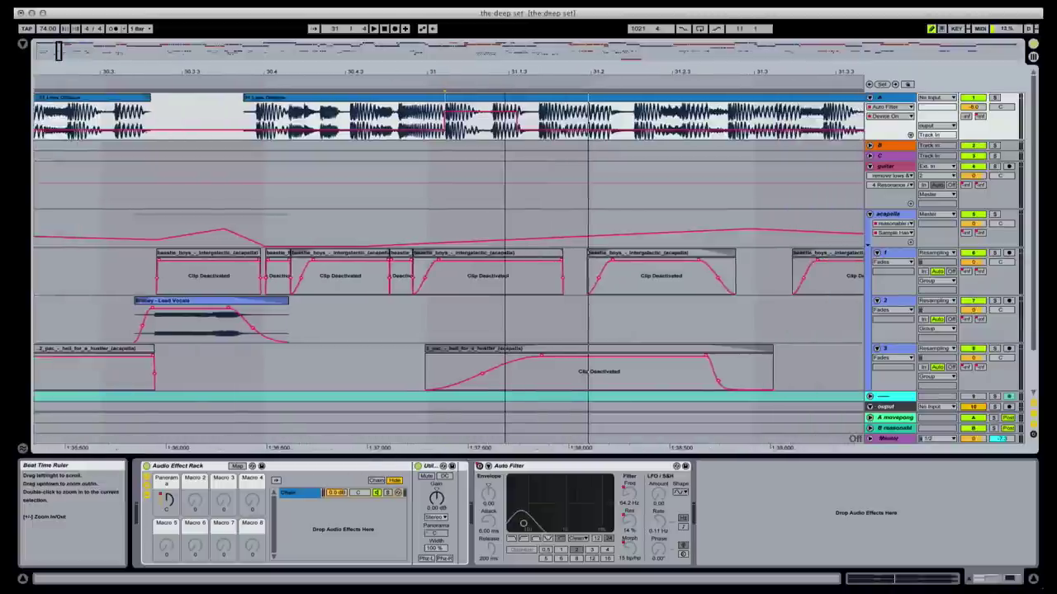
{"action": "key", "text": "minus"}
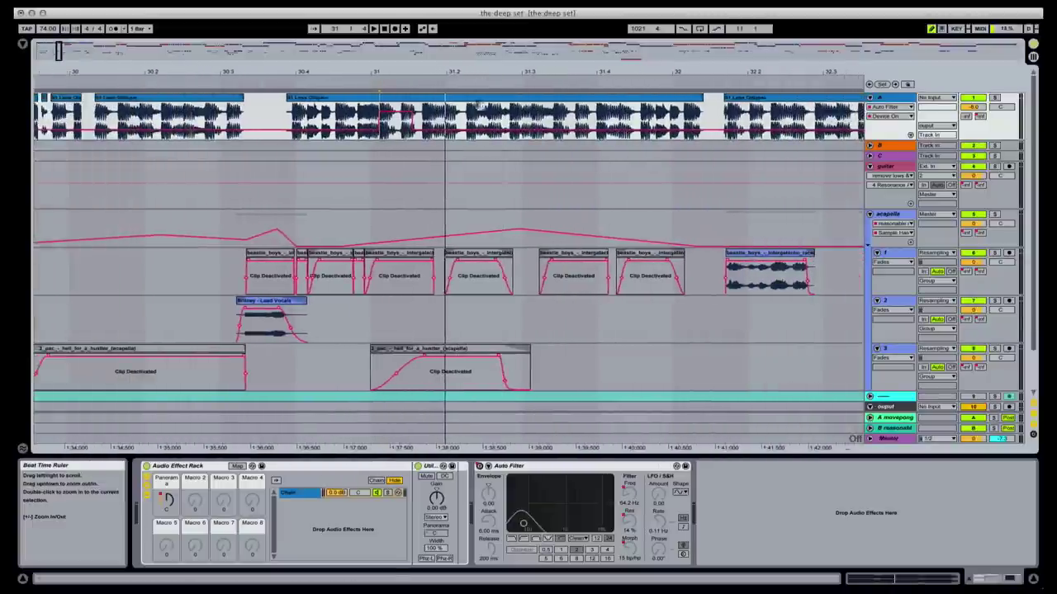
{"action": "left_click_drag", "start_coordinate": [422, 101], "coordinate": [569, 95]}
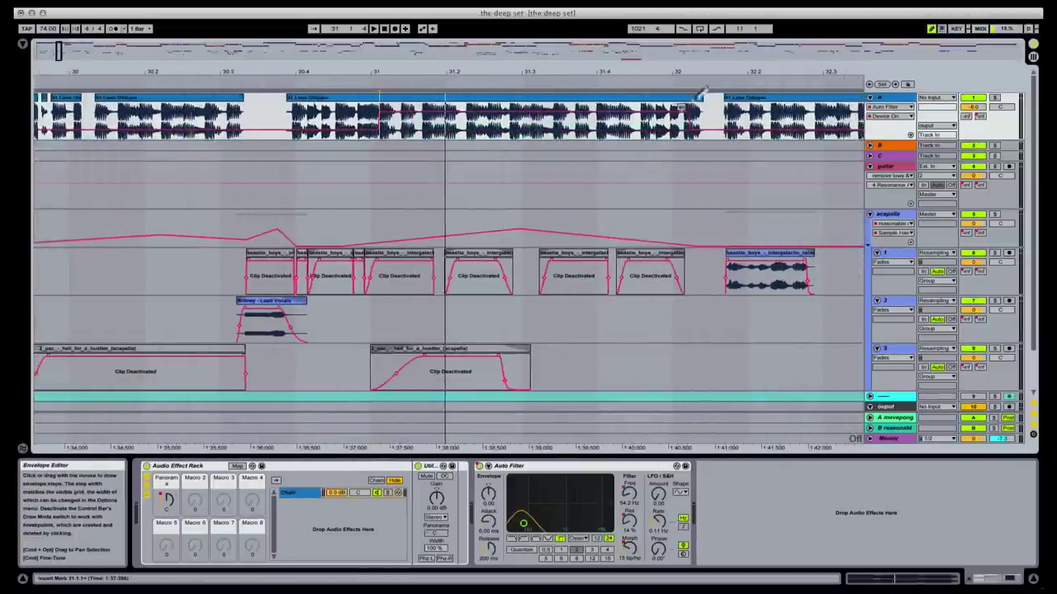
- Show track A's Auto Filter Frequency automation and shape a rising curve with dips from bar 31 to about bar 32
{"action": "left_click", "coordinate": [629, 493]}
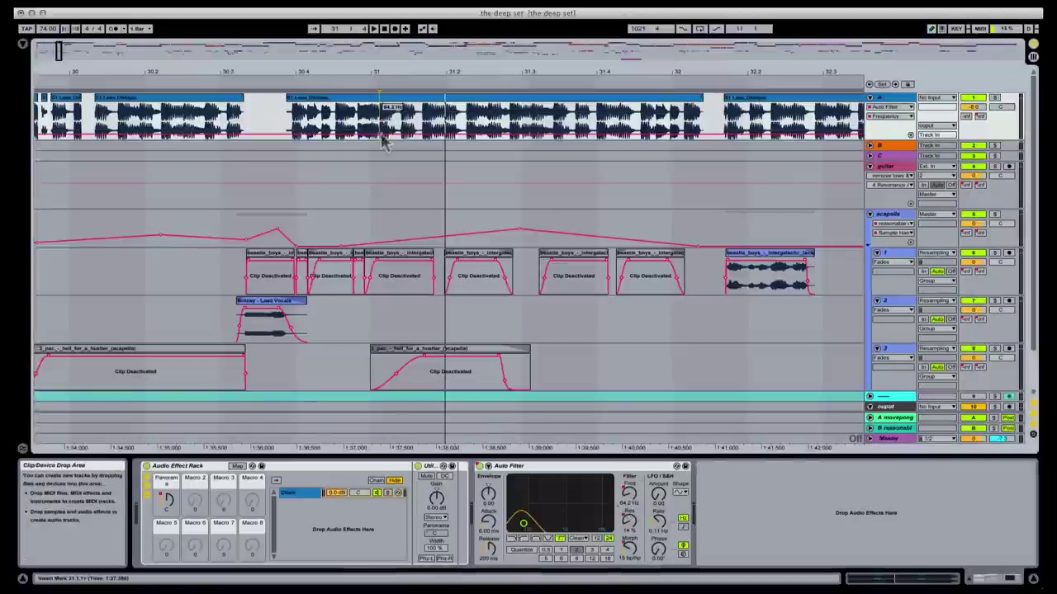
{"action": "left_click", "coordinate": [408, 126]}
{"action": "mouse_move", "coordinate": [408, 125]}
{"action": "left_mouse_down"}
{"action": "mouse_move", "coordinate": [450, 106]}
{"action": "mouse_move", "coordinate": [385, 115]}
{"action": "mouse_move", "coordinate": [576, 108]}
{"action": "mouse_move", "coordinate": [738, 126]}
{"action": "mouse_move", "coordinate": [649, 109]}
{"action": "left_mouse_up"}
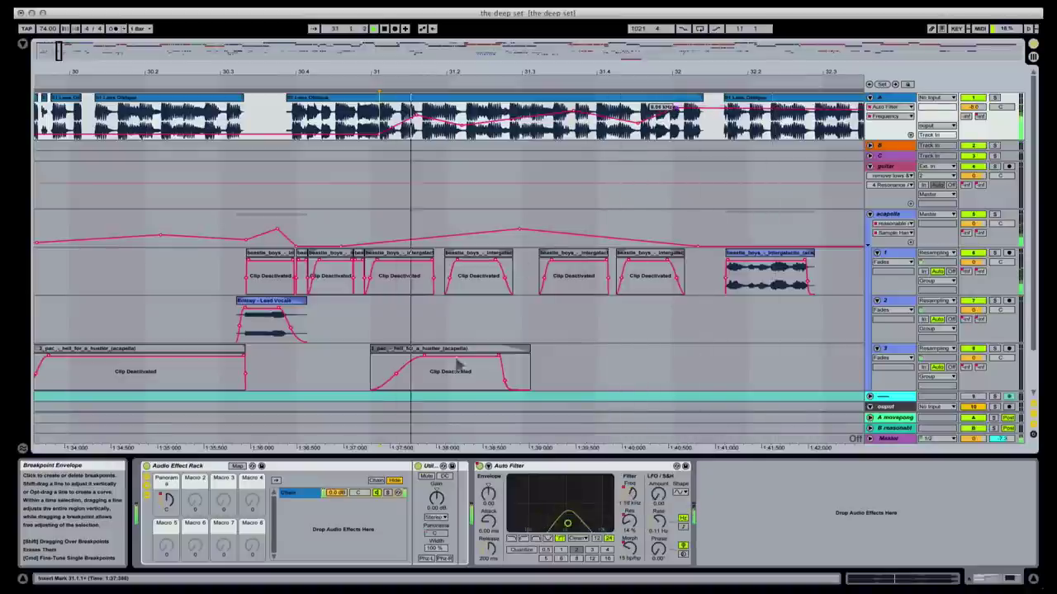
- Return to the Auto Filter on/off automation on track A and redraw it so the filter switches off at about 31.4.3
{"action": "right_click", "coordinate": [481, 466]}
{"action": "left_click", "coordinate": [505, 473]}
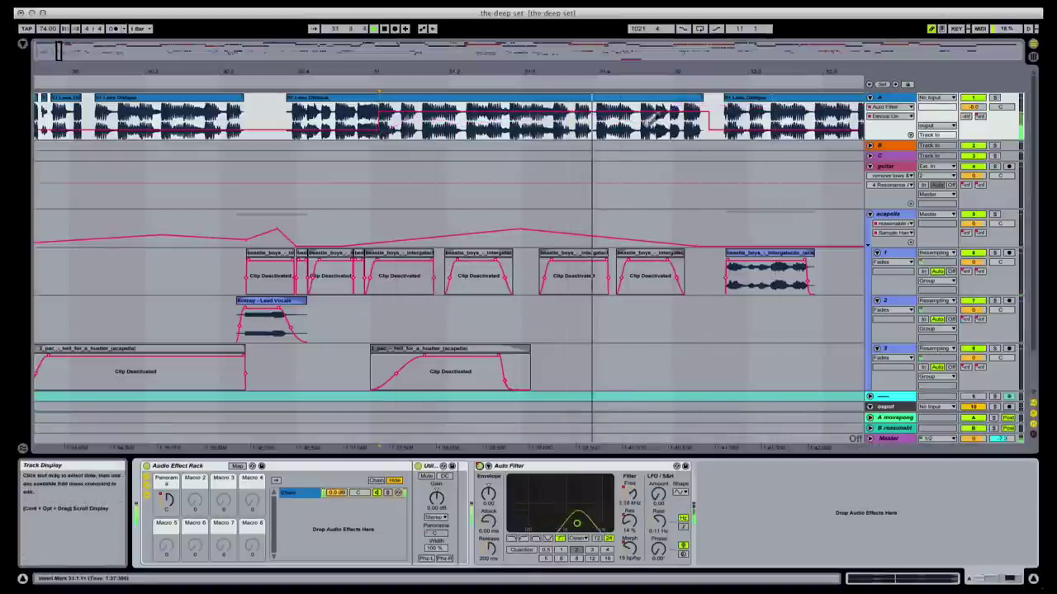
{"action": "key", "text": "super+b"}
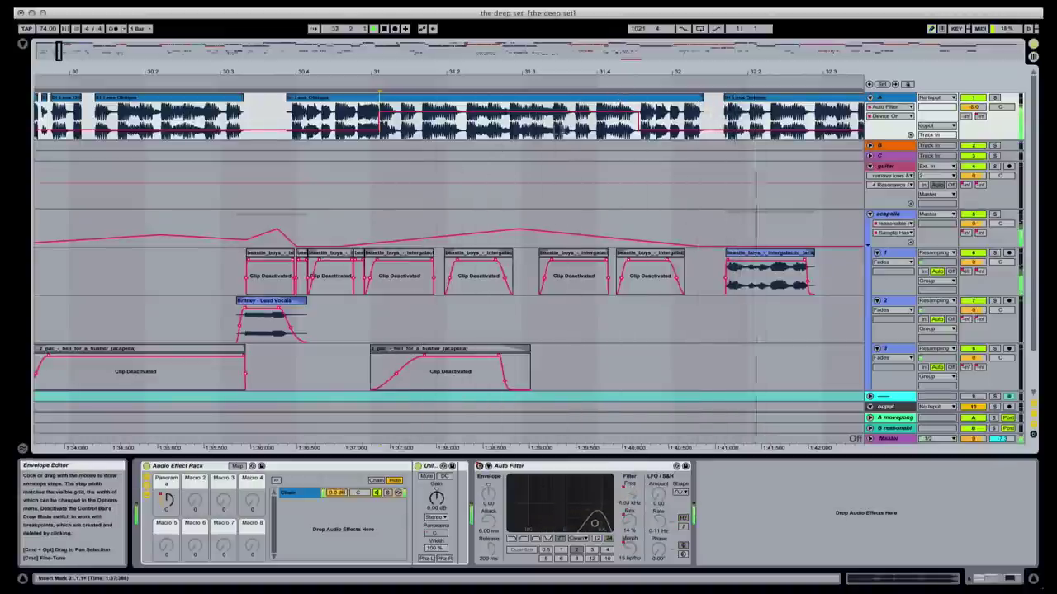
{"action": "left_click", "coordinate": [430, 128]}
{"action": "key", "text": "space"}
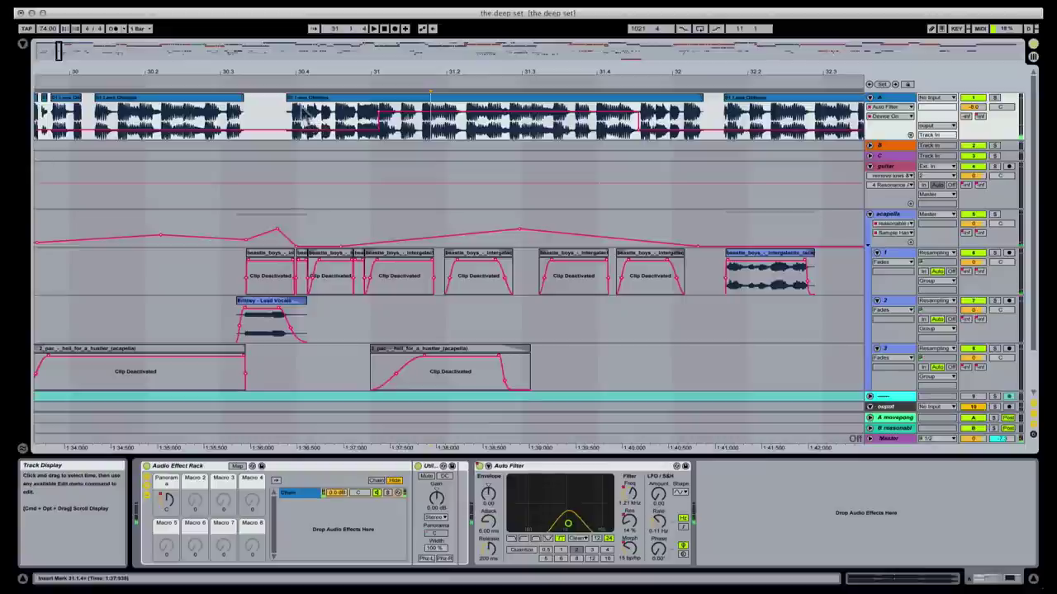
- Show track A's Auto Filter Morph automation, shape a gradual rise and fall peaking near 31.3, and play the section
{"action": "left_click", "coordinate": [630, 547]}
{"action": "key", "text": "space"}
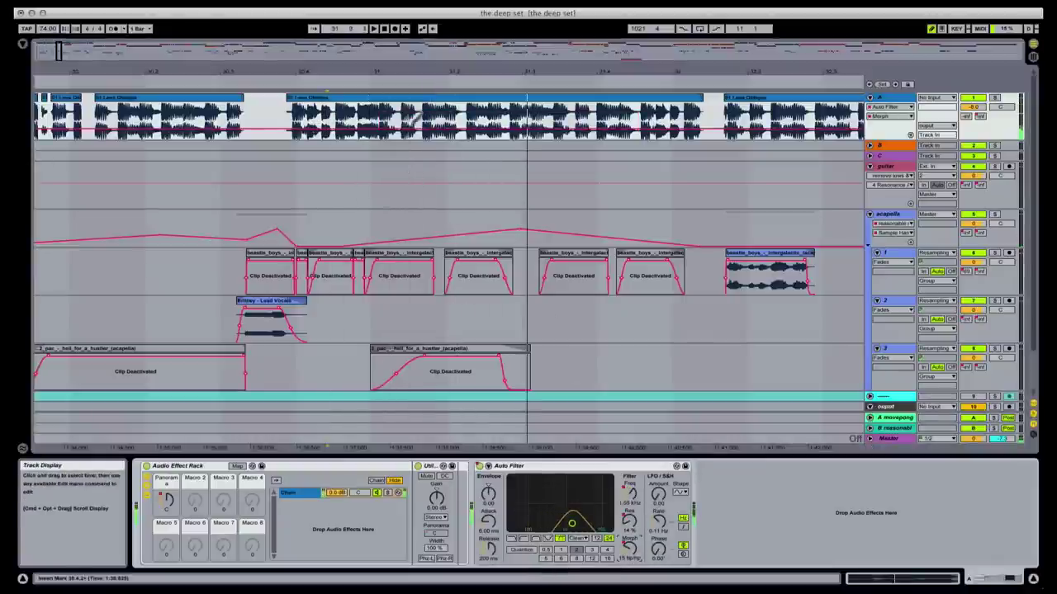
{"action": "key", "text": "super+b"}
{"action": "key", "text": "super+b"}
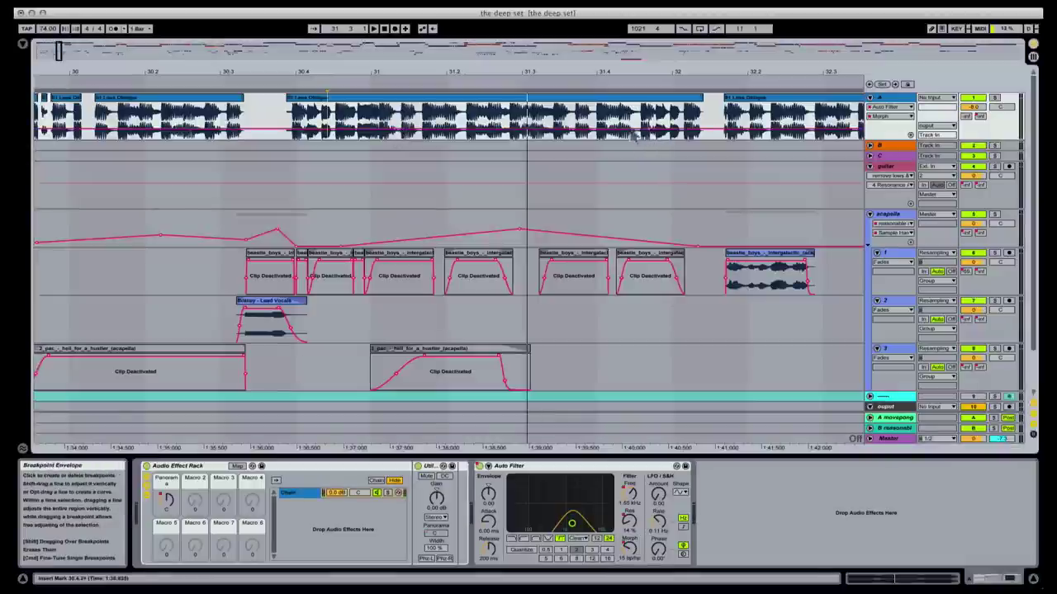
{"action": "key", "text": "space"}
{"action": "left_click_drag", "start_coordinate": [528, 132], "coordinate": [509, 115]}
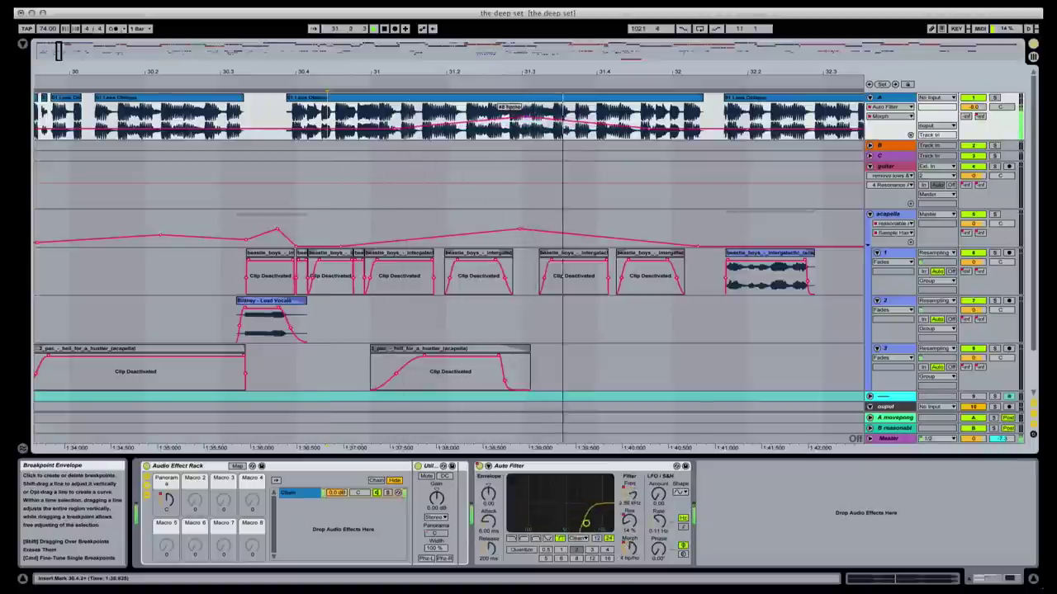
{"action": "key", "text": "space"}
{"action": "key", "text": "space"}
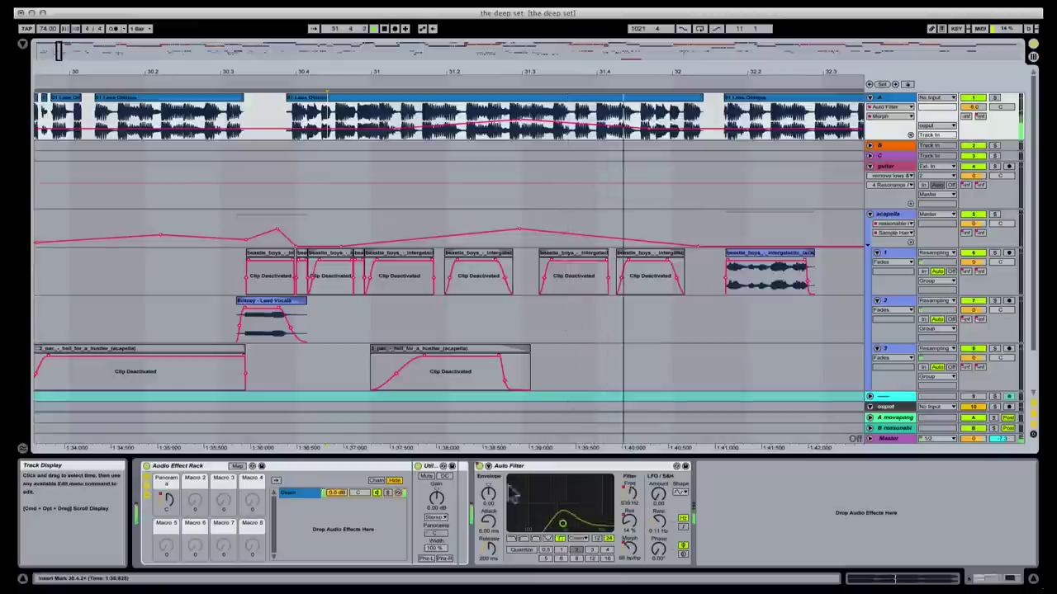
- Split the instrumental clip on track A at about 31.4.3 and 31.1.2, around the filtered section
{"action": "left_click", "coordinate": [641, 120]}
{"action": "key", "text": "space"}
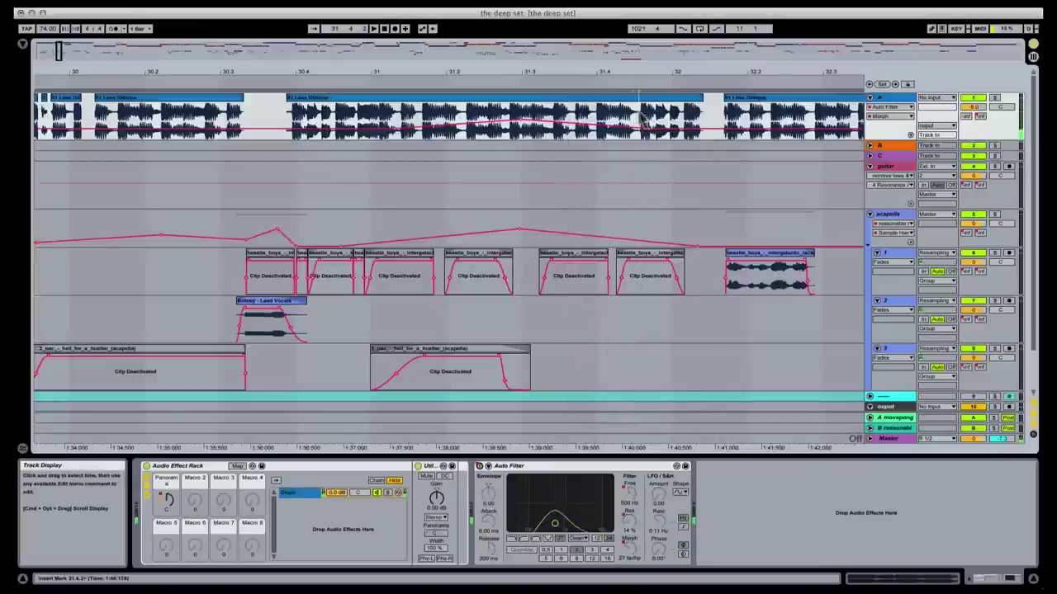
{"action": "left_click", "coordinate": [395, 118]}
{"action": "key", "text": "space"}
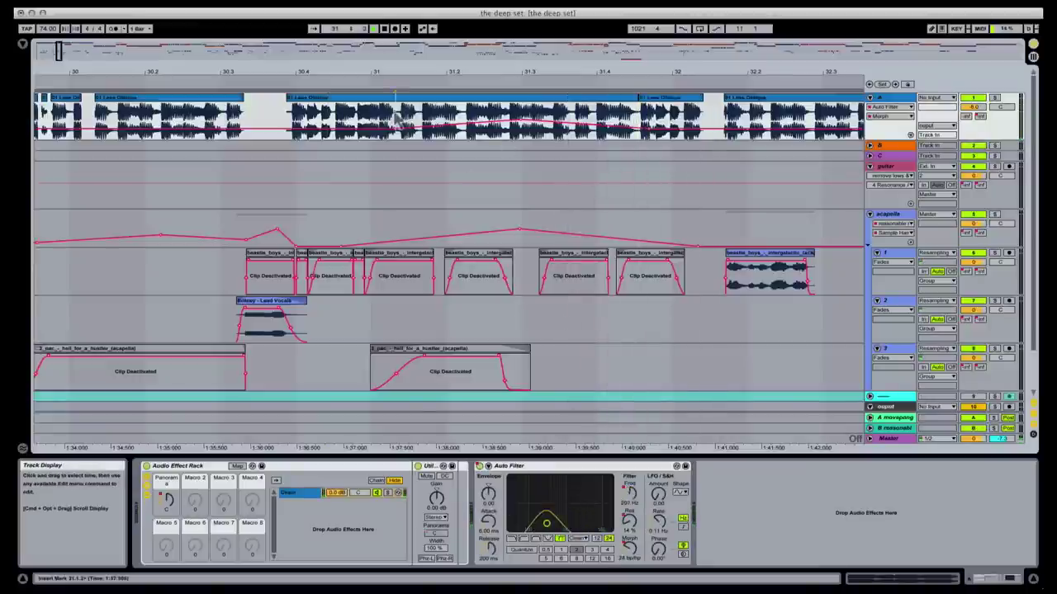
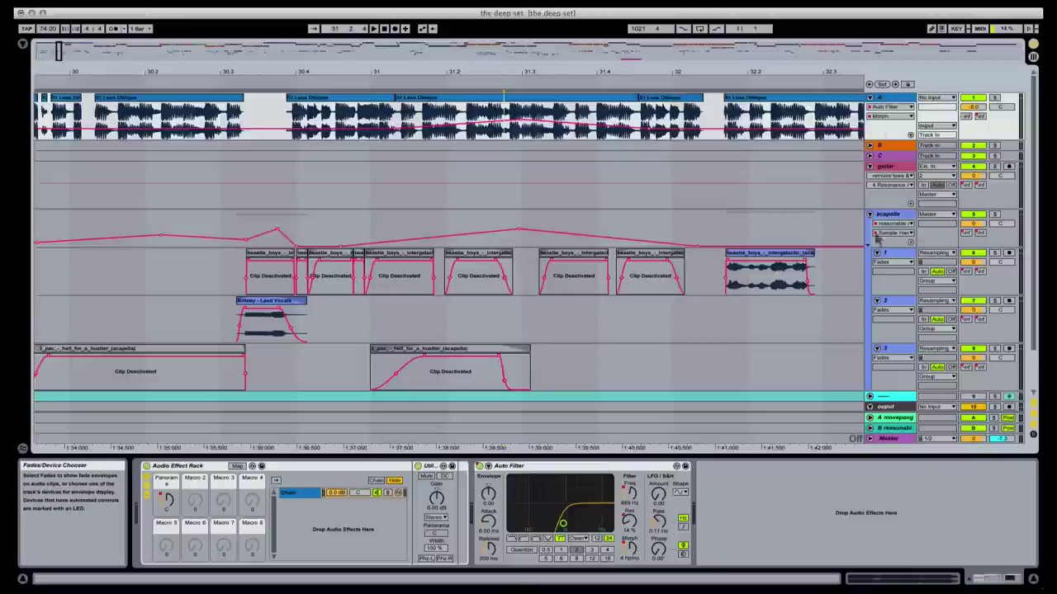
- Show the device chain of the oupud track
{"action": "left_click", "coordinate": [887, 408]}
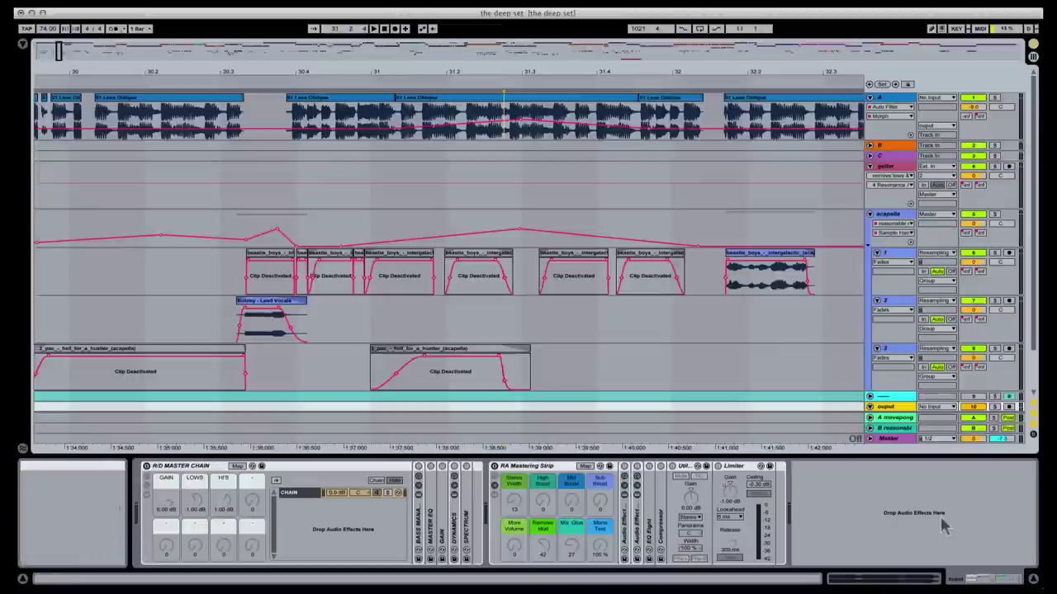
- Compare the device chains of the Master, oupud and A tracks
{"action": "left_click", "coordinate": [887, 440]}
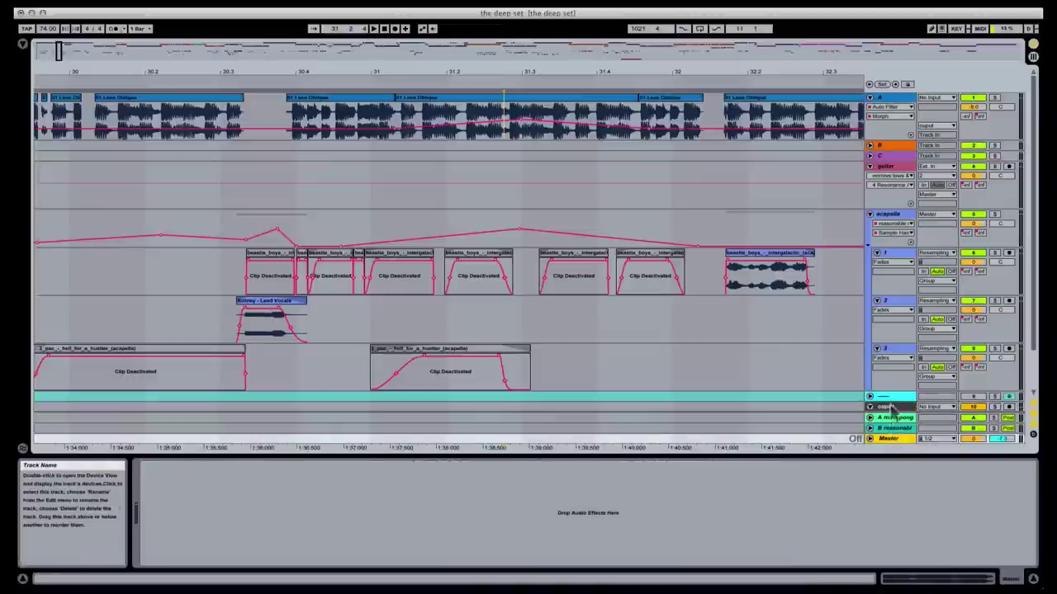
{"action": "left_click", "coordinate": [887, 407]}
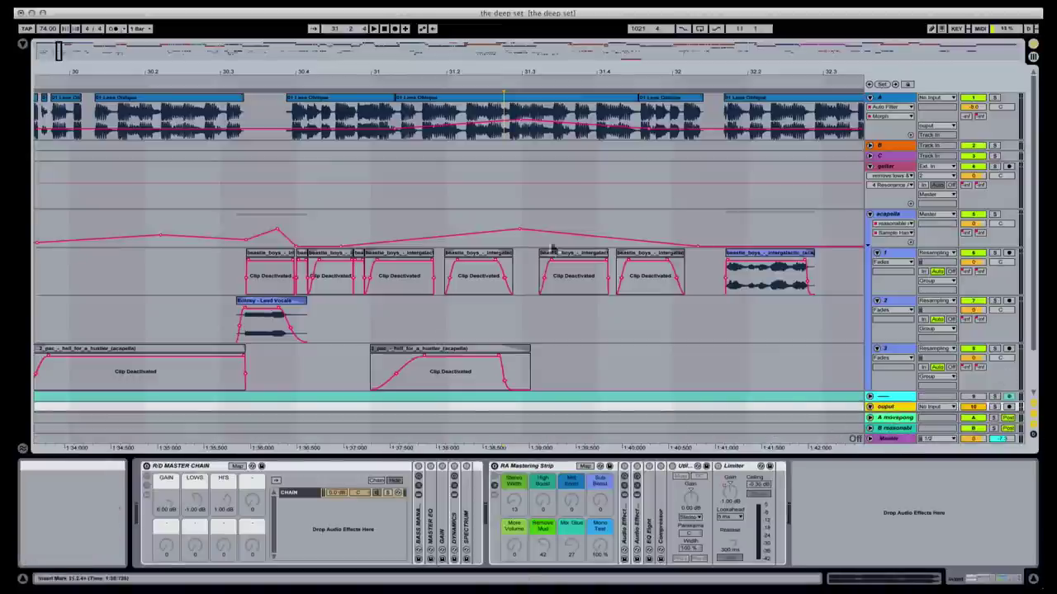
{"action": "left_click", "coordinate": [896, 440]}
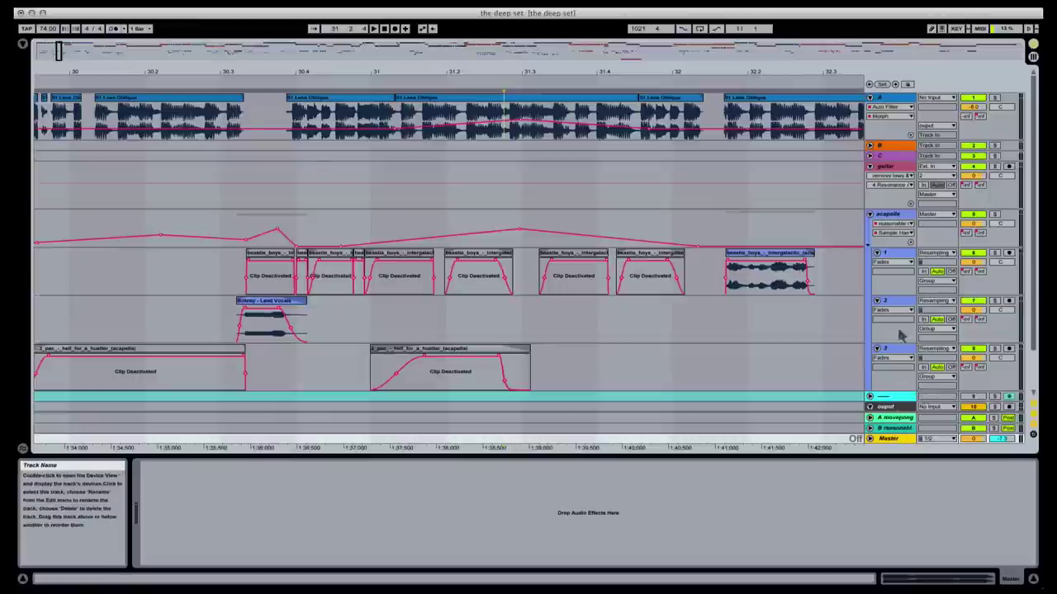
{"action": "left_click", "coordinate": [892, 98]}
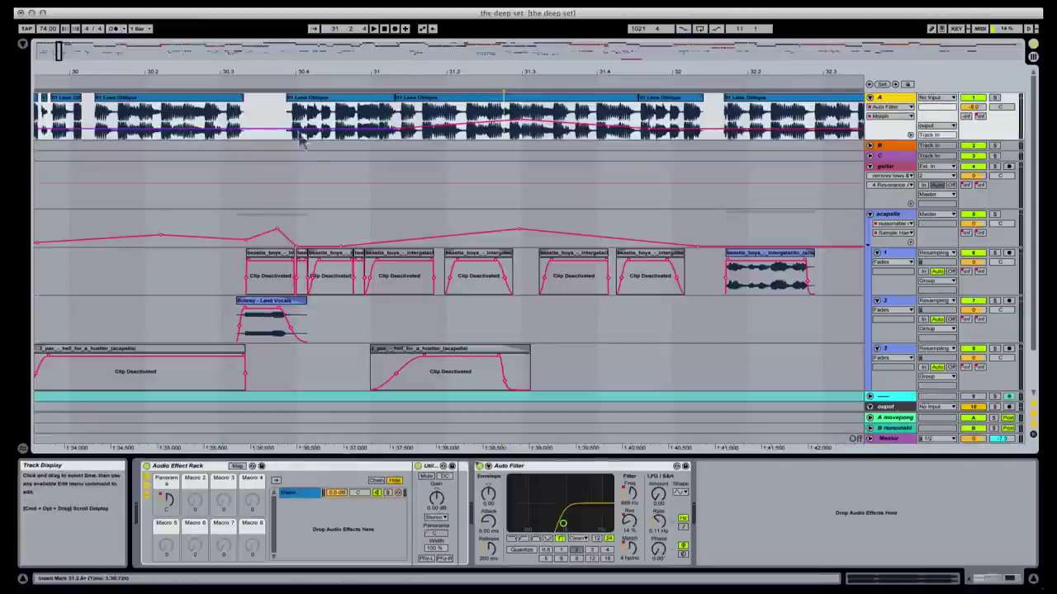
- Raise the clip gain of the instrumental clip between 31.1.2 and 31.4.3 on track A
{"action": "left_click", "coordinate": [519, 97]}
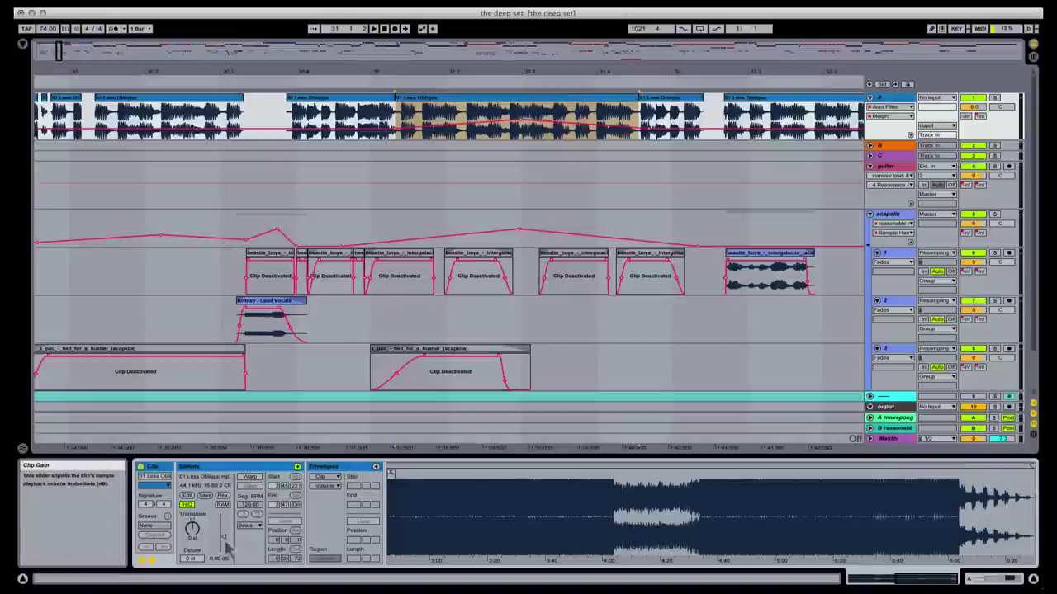
{"action": "left_click_drag", "start_coordinate": [222, 535], "coordinate": [222, 548]}
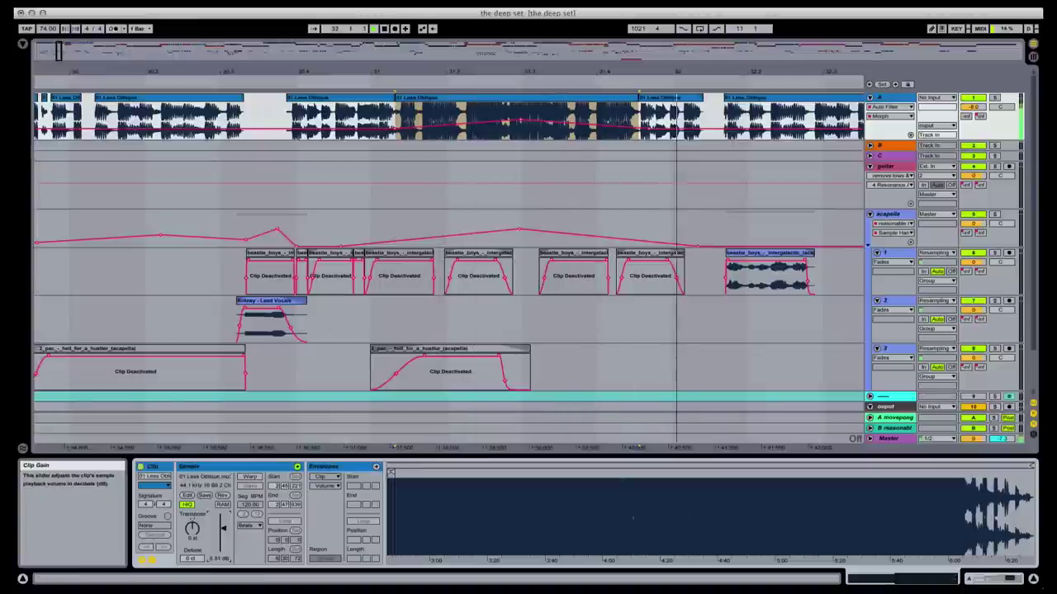
- Reshape track A's Auto Filter Morph automation with peaks near 31.2.4 and 31.4 and a dip between them, and play the section
{"action": "left_click", "coordinate": [425, 120]}
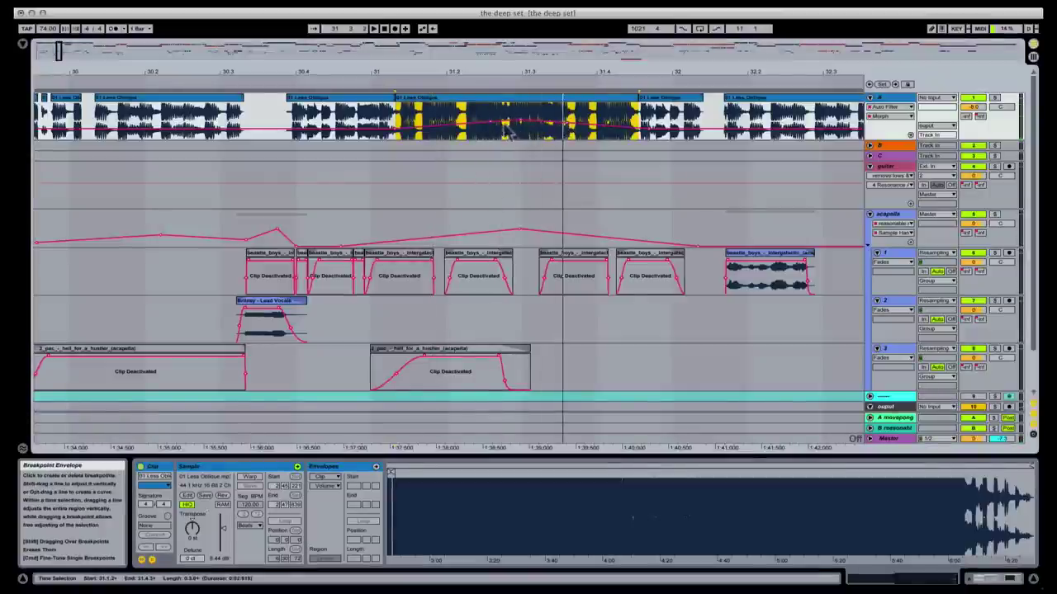
{"action": "mouse_move", "coordinate": [505, 122]}
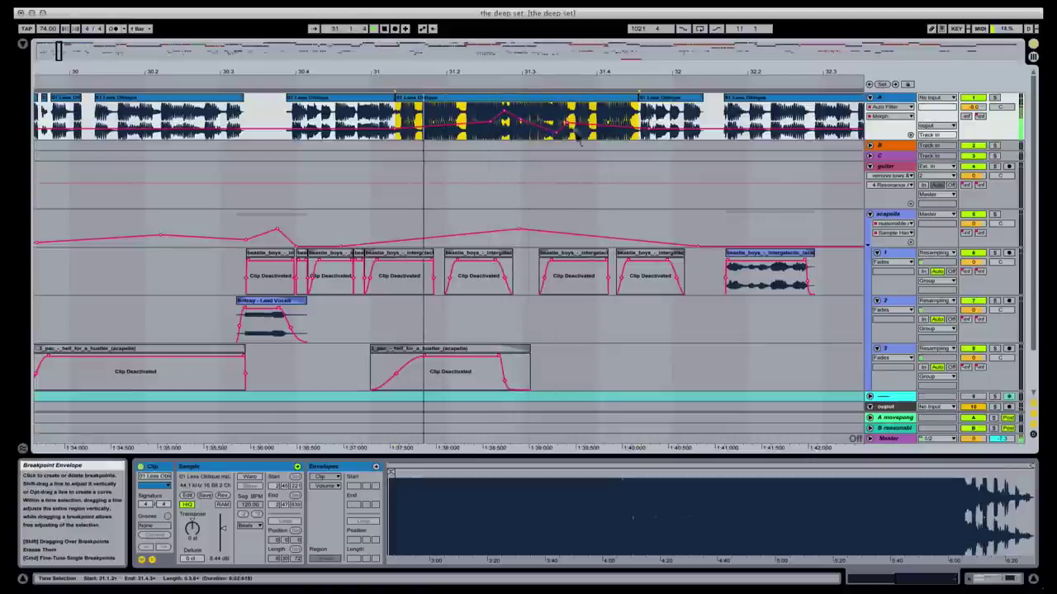
{"action": "mouse_move", "coordinate": [576, 118]}
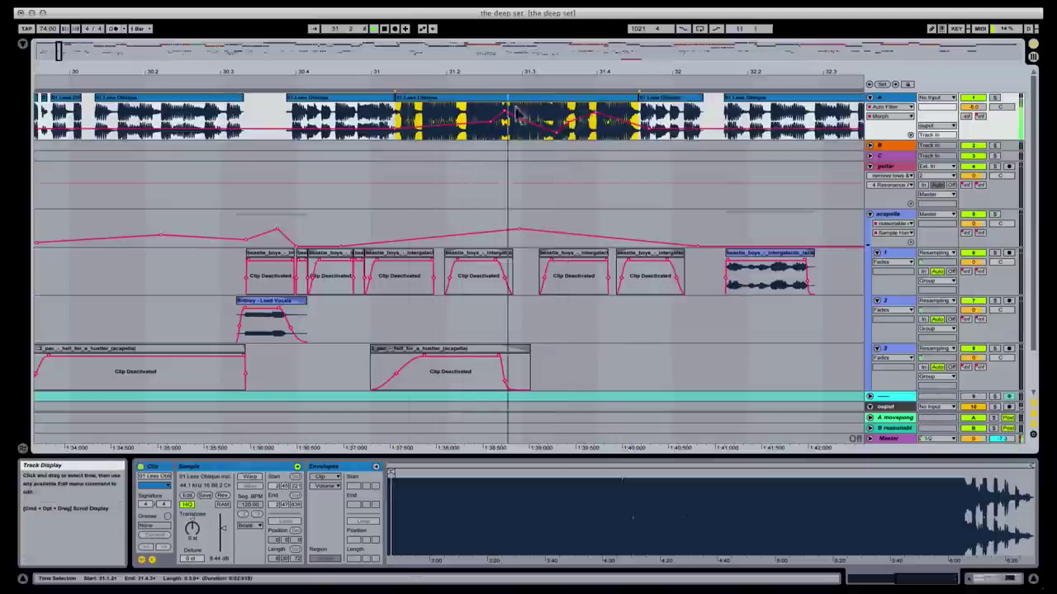
{"action": "left_click", "coordinate": [511, 147]}
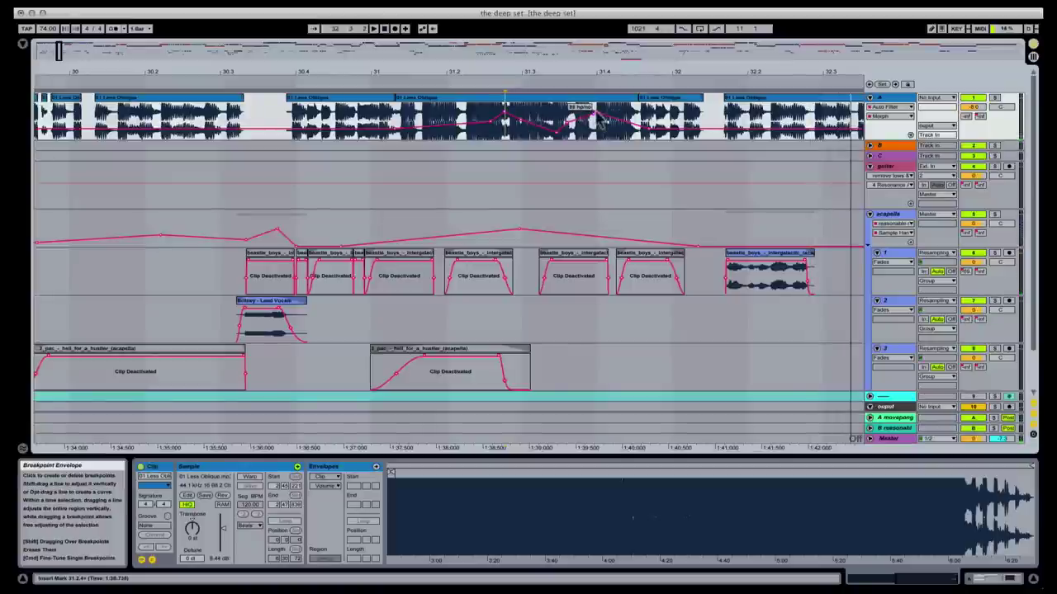
{"action": "left_click", "coordinate": [208, 111]}
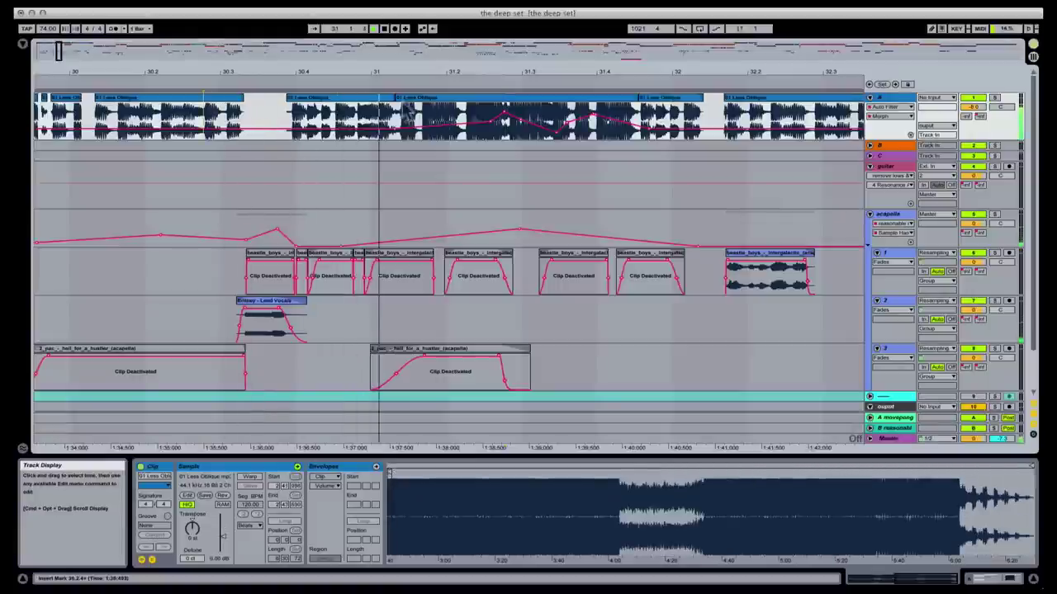
- Copy the instrumental clip between 31.1.2 and 31.4.3 from track A to the same position on track B, leaving the original in place
{"action": "left_click", "coordinate": [504, 128]}
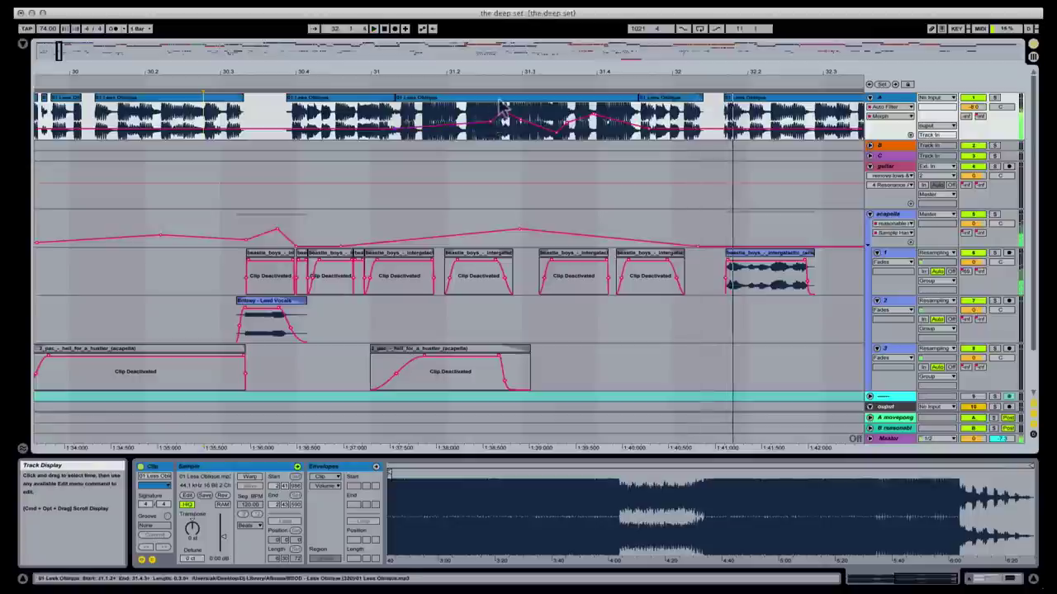
{"action": "left_click_drag", "start_coordinate": [504, 128], "coordinate": [505, 157]}
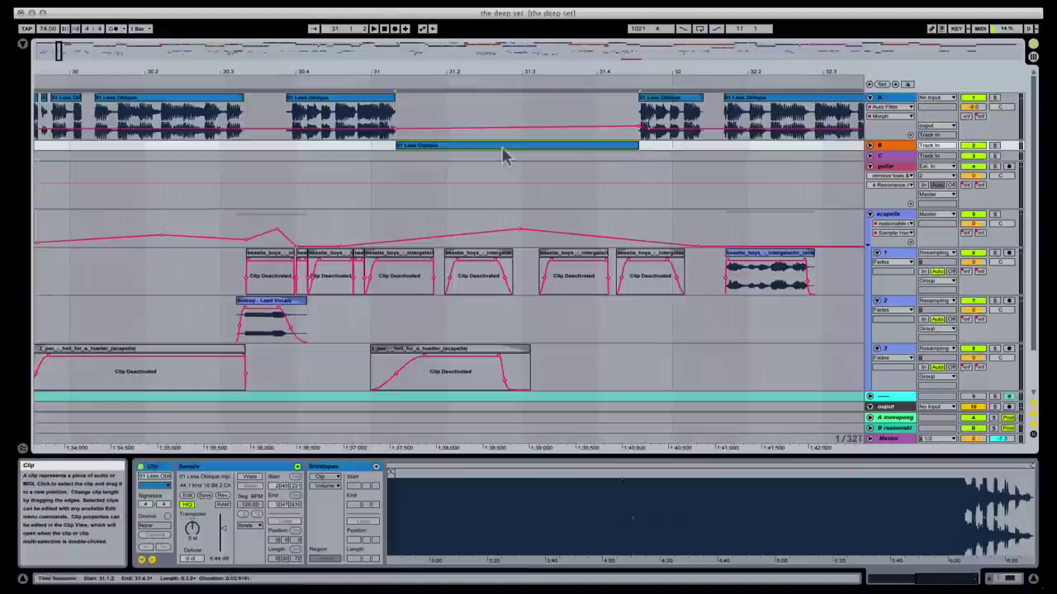
{"action": "key", "text": "ctrl+z"}
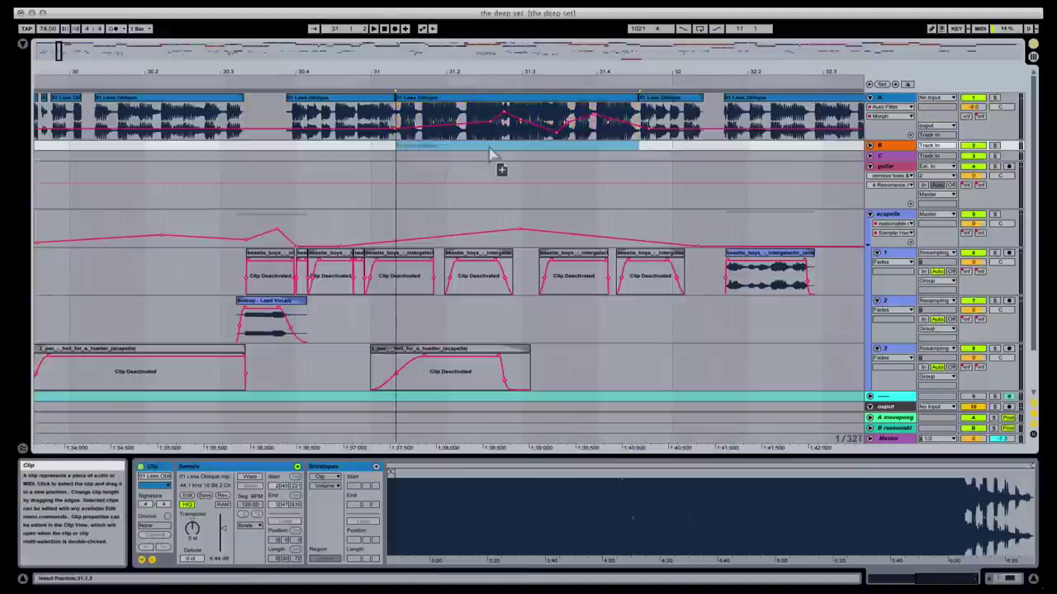
{"action": "left_click_drag", "start_coordinate": [488, 151], "coordinate": [484, 154]}
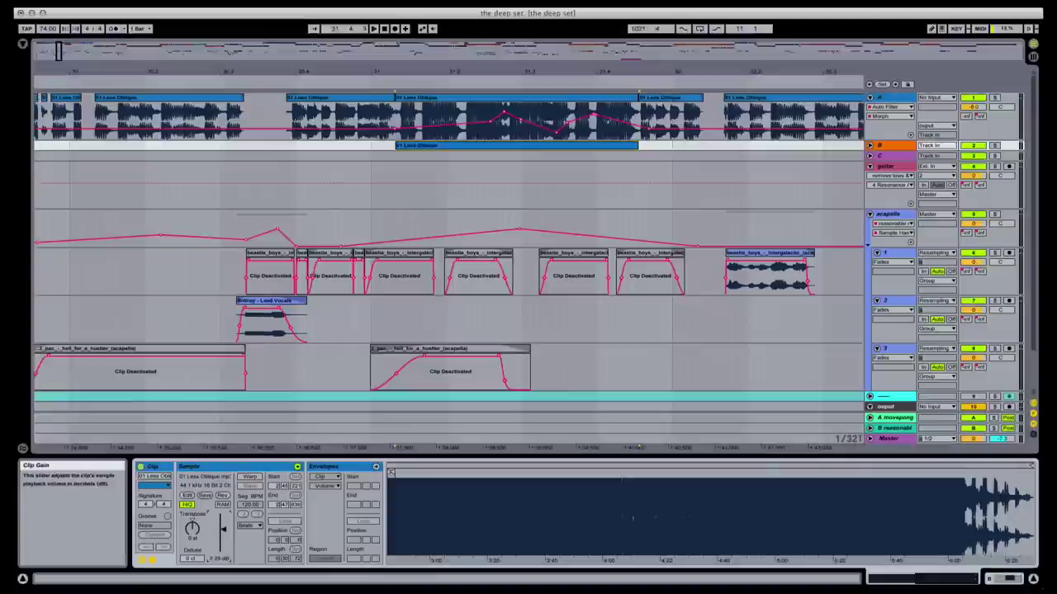
- Solo track B during playback and adjust the copied clip's gain to a reduced level
{"action": "key", "text": "space"}
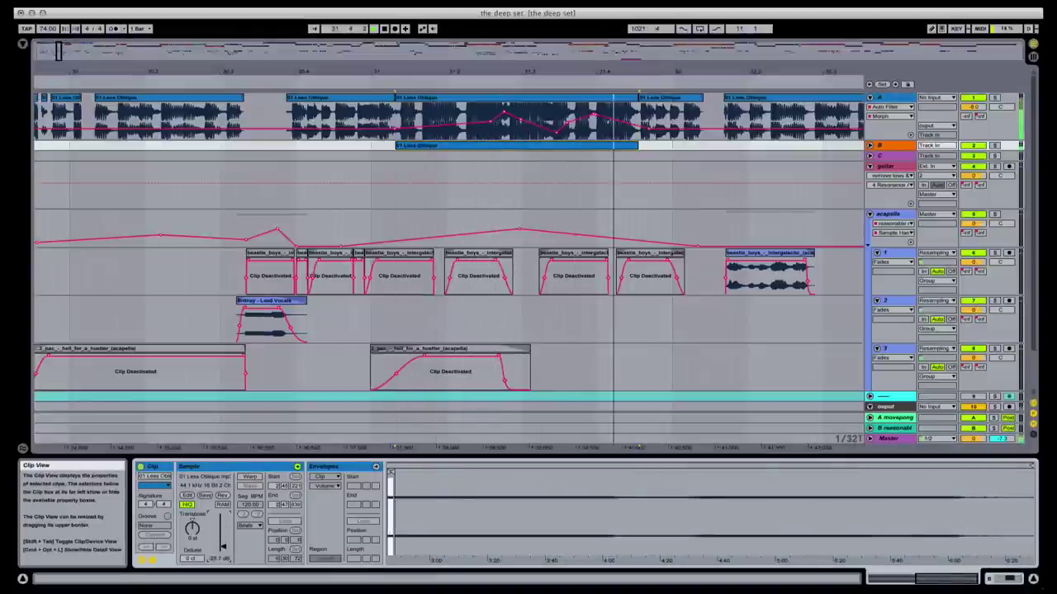
{"action": "left_click", "coordinate": [995, 145]}
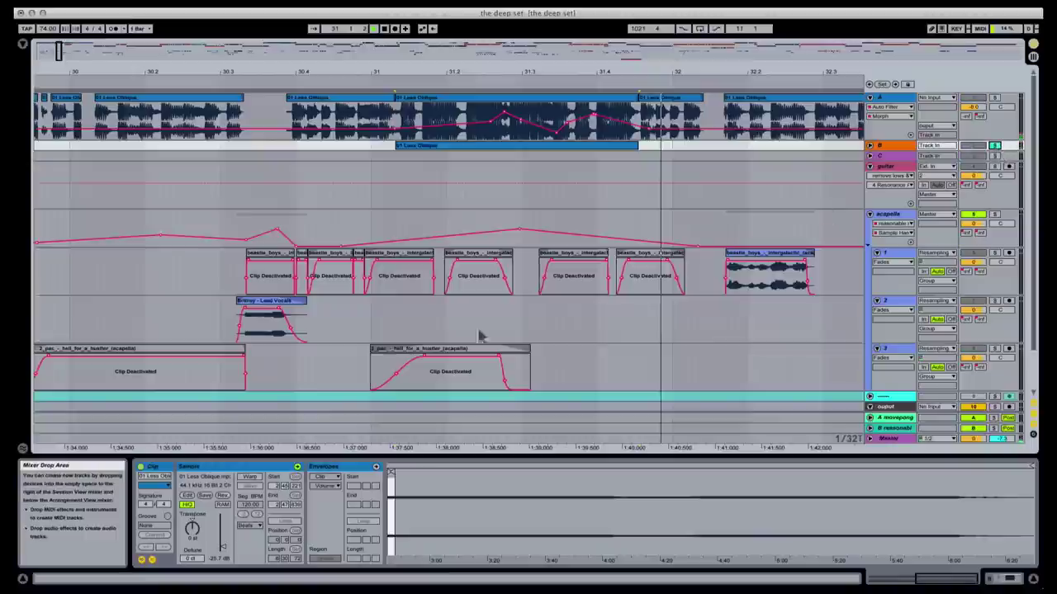
{"action": "left_click_drag", "start_coordinate": [226, 551], "coordinate": [225, 532]}
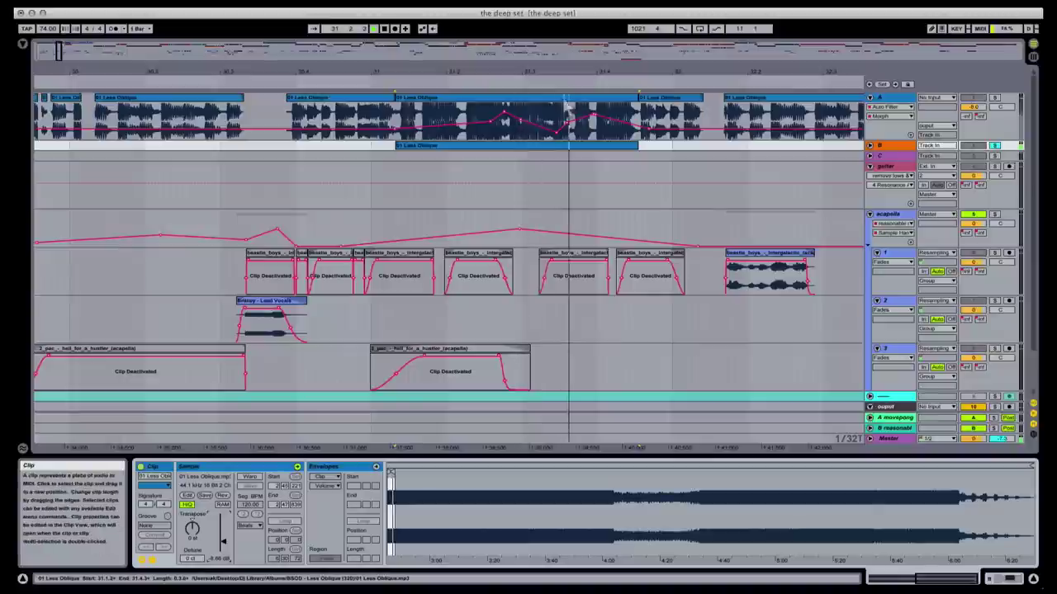
- Set the gain of the original clip on track A to about 3.4 dB and take track B out of solo
{"action": "left_click", "coordinate": [570, 98]}
{"action": "left_click_drag", "start_coordinate": [222, 529], "coordinate": [221, 533]}
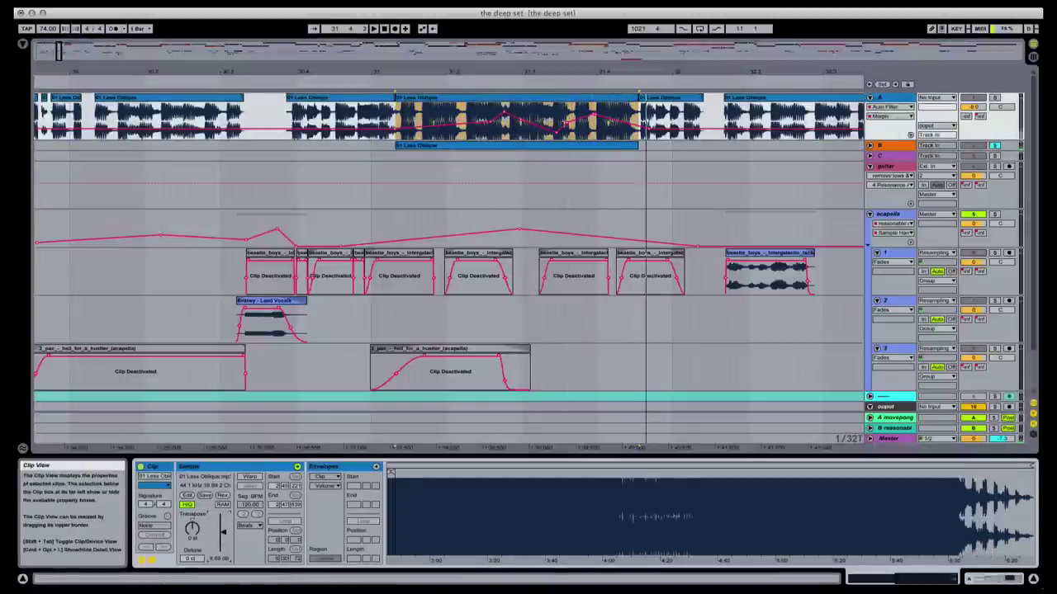
{"action": "left_click", "coordinate": [995, 147]}
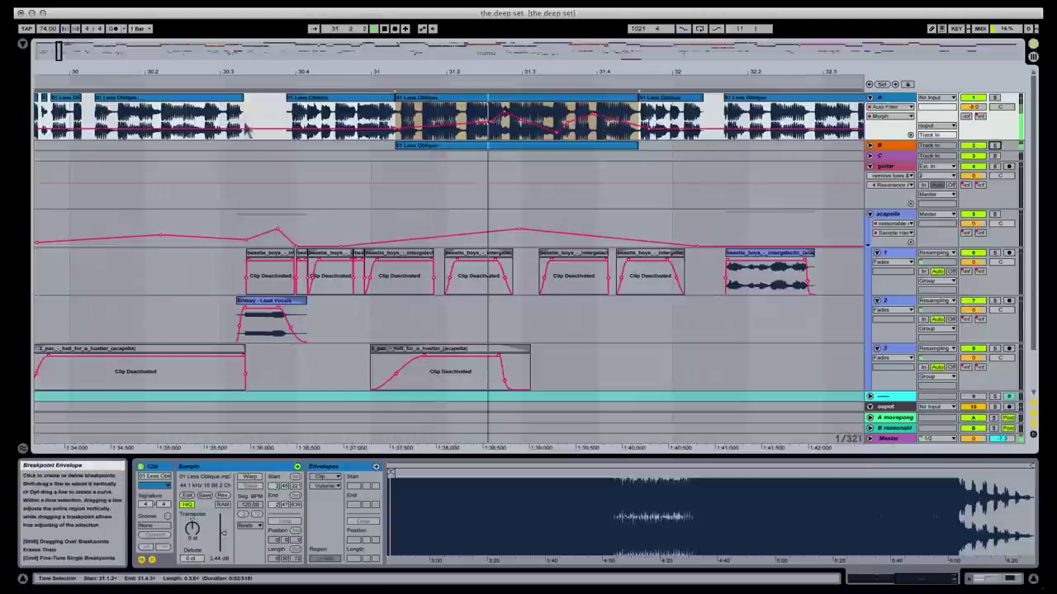
- Extend the start of the copied clip on track B back to about 31.1, and play the transition from 30.4.2
{"action": "left_click", "coordinate": [275, 110]}
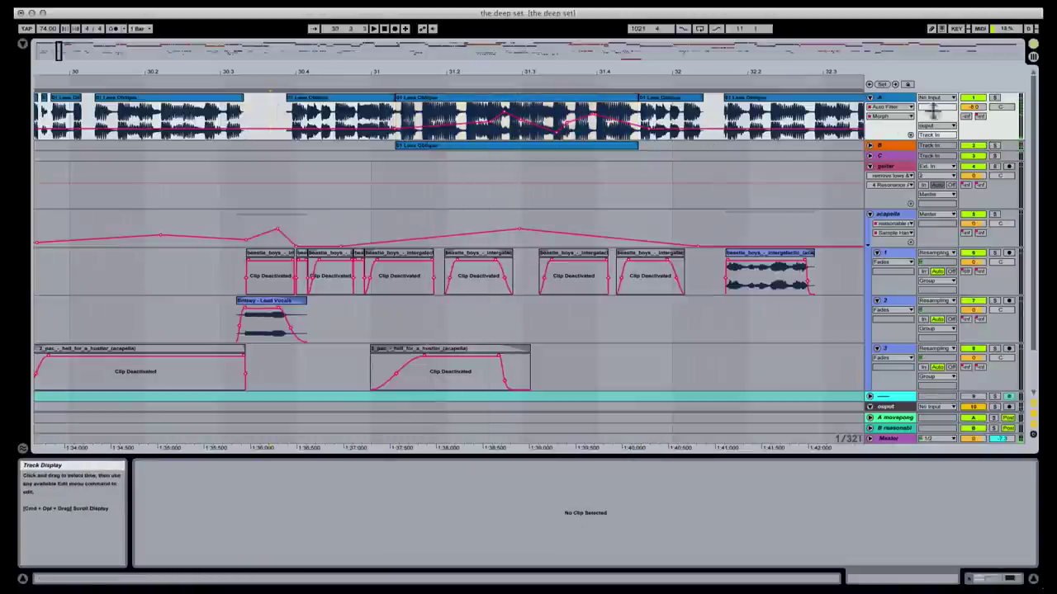
{"action": "left_click", "coordinate": [890, 154]}
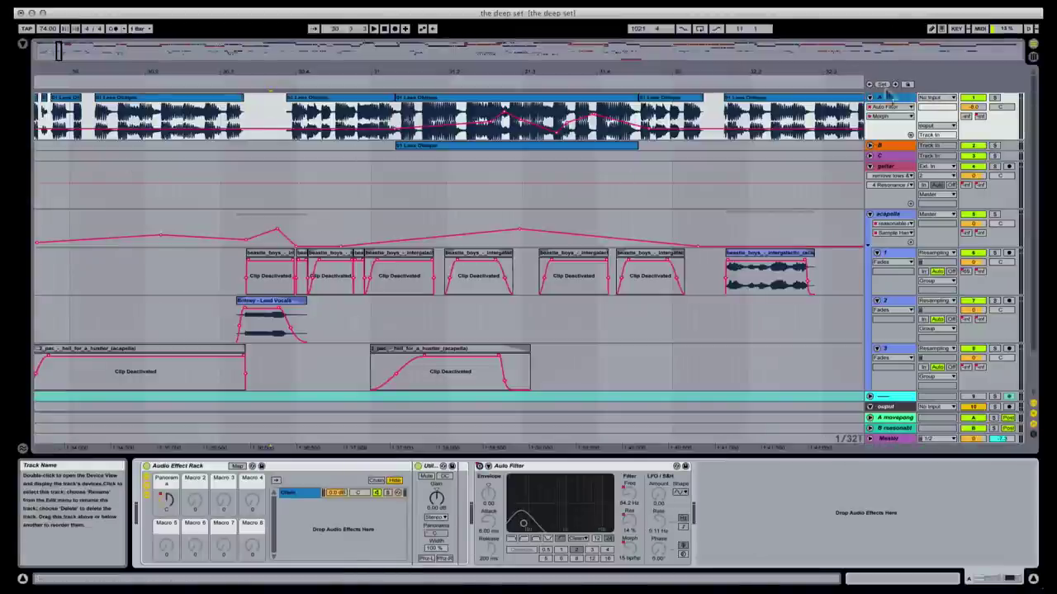
{"action": "key", "text": "space"}
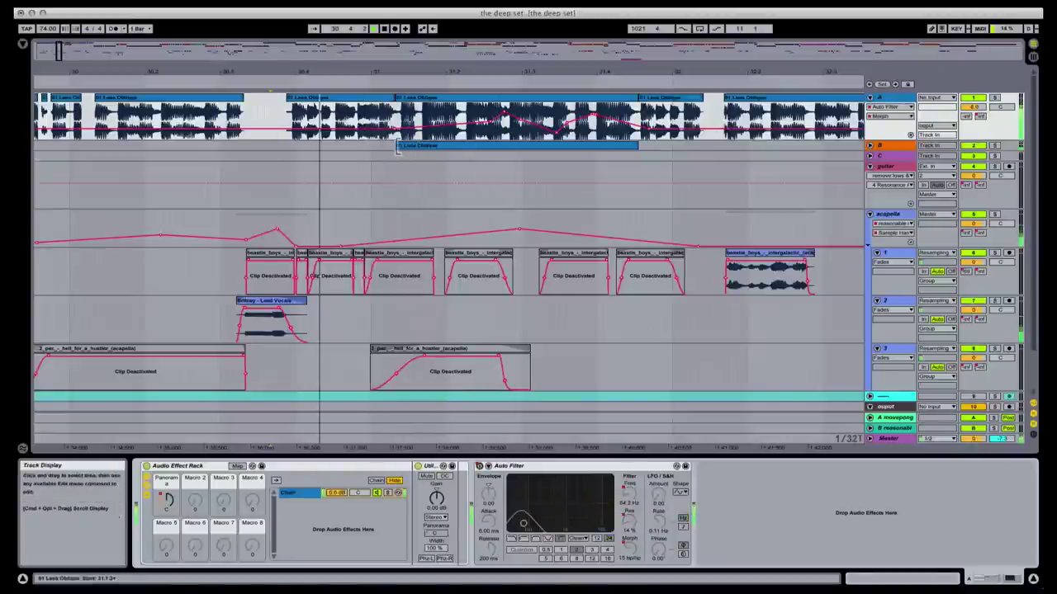
{"action": "left_click", "coordinate": [377, 145]}
{"action": "key", "text": "space"}
{"action": "left_click_drag", "start_coordinate": [377, 146], "coordinate": [377, 146]}
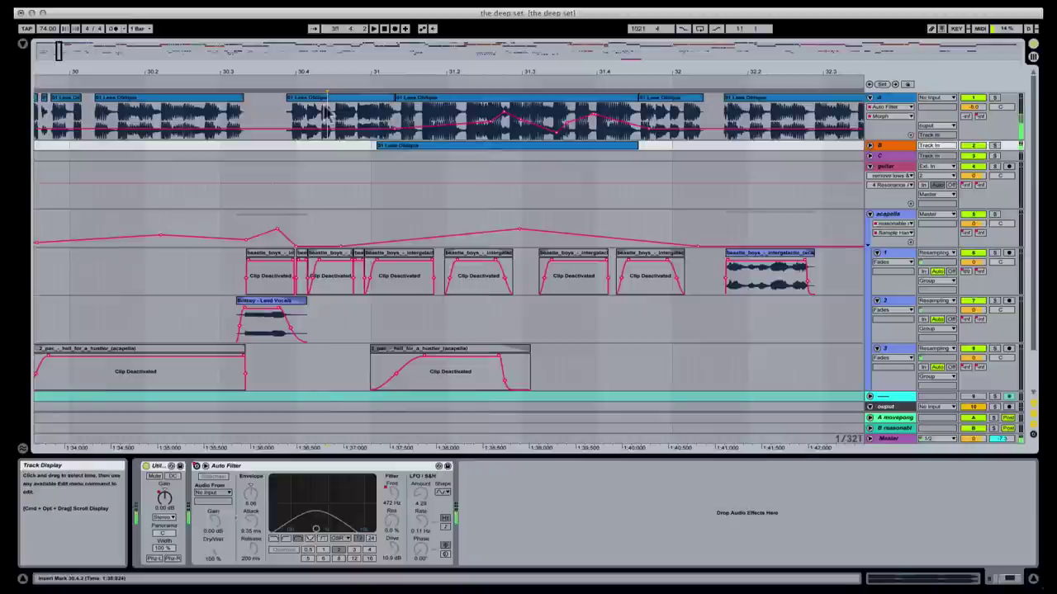
{"action": "left_click", "coordinate": [328, 115]}
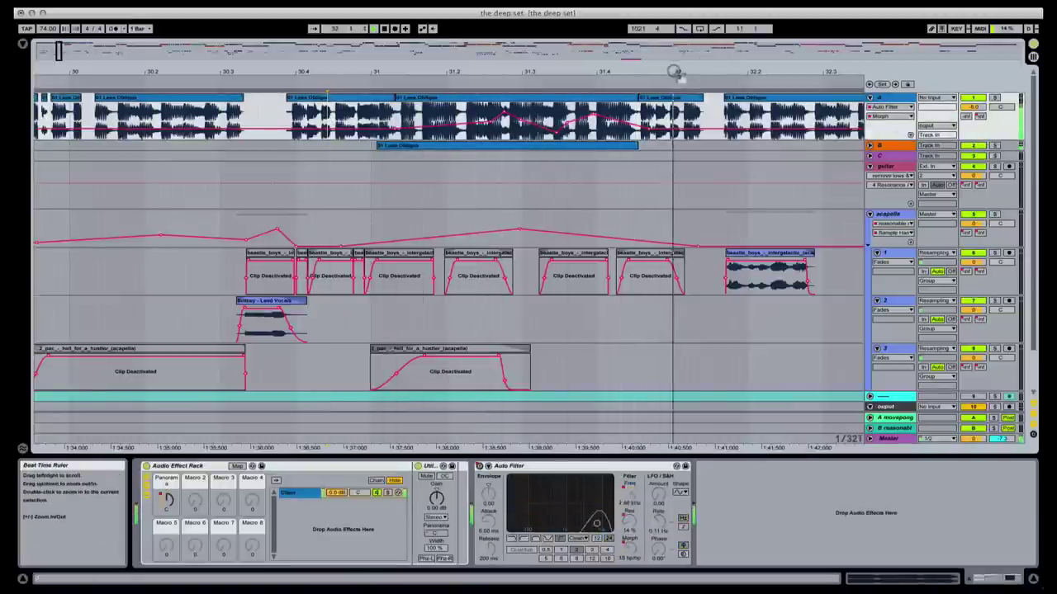
- Let playback continue past bar 32 and save the set
{"action": "left_click_drag", "start_coordinate": [702, 72], "coordinate": [502, 72]}
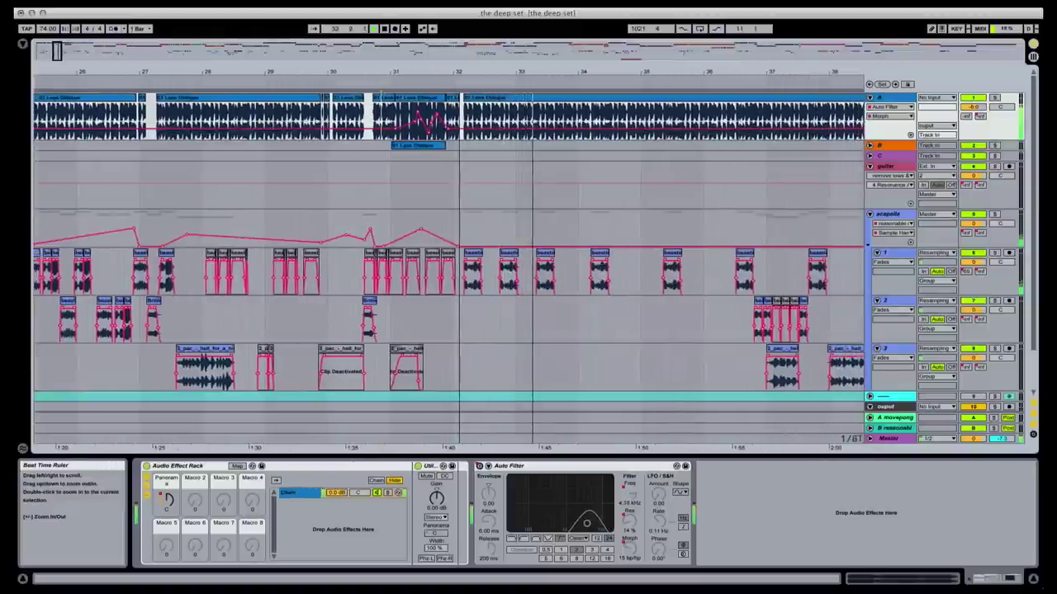
{"action": "left_click_drag", "start_coordinate": [614, 74], "coordinate": [529, 72]}
{"action": "key", "text": "ctrl+s"}
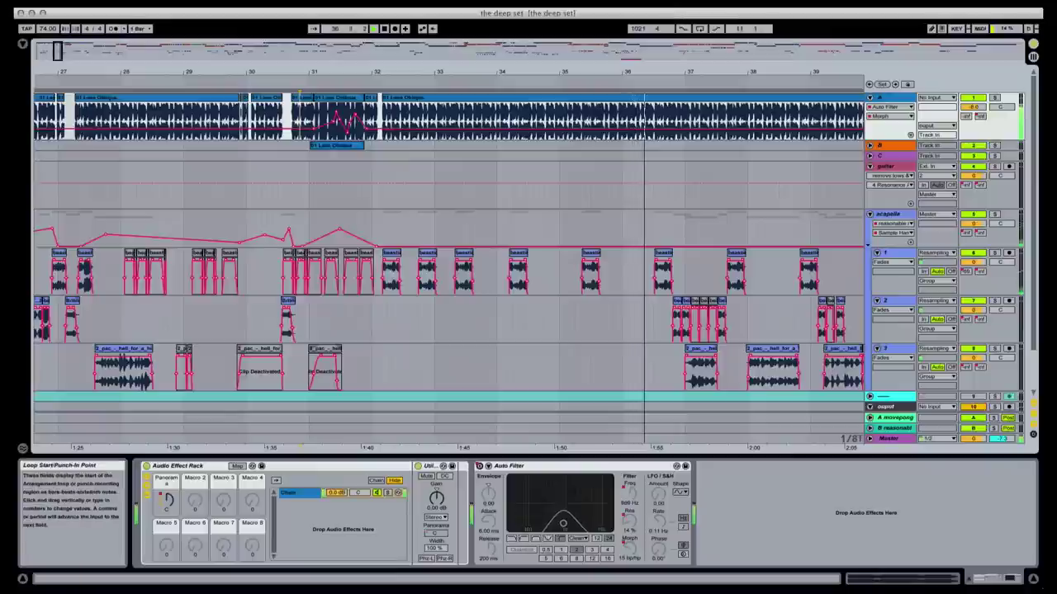
{"action": "left_click", "coordinate": [673, 2]}
{"action": "left_click", "coordinate": [548, 23]}
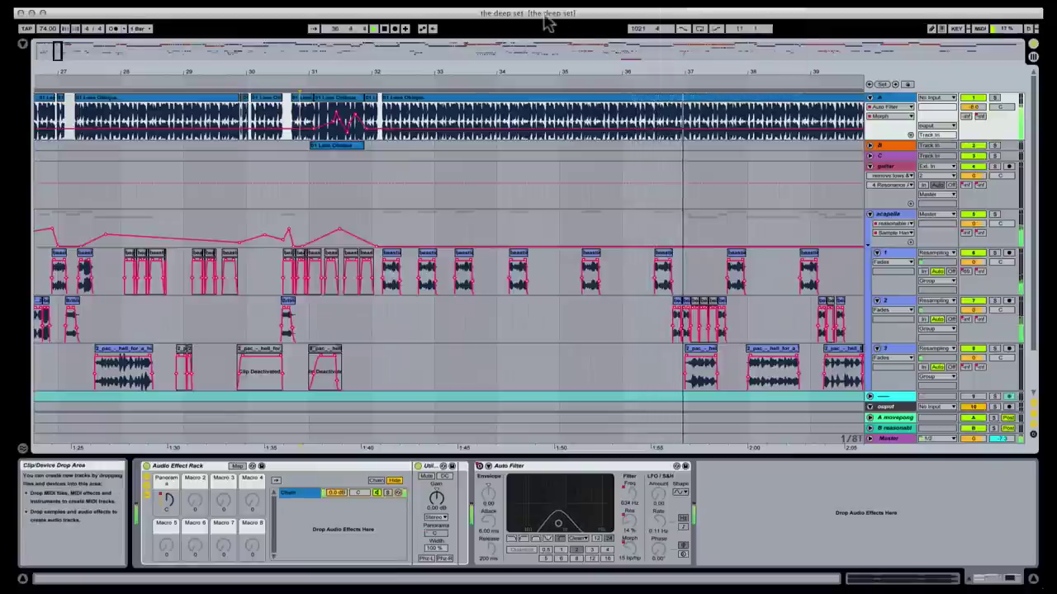
- Shorten the 2_pac hustler acapella clip at bar 37 on acapella track 3 so it ends at 37.2.2
{"action": "left_click_drag", "start_coordinate": [685, 78], "coordinate": [537, 77]}
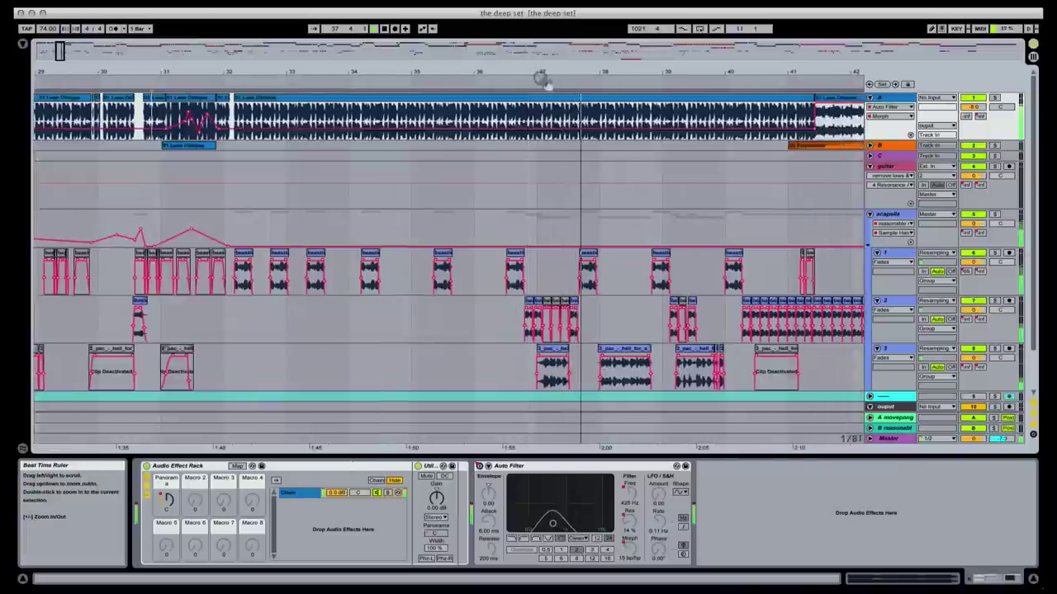
{"action": "left_click", "coordinate": [465, 319]}
{"action": "left_click", "coordinate": [514, 68]}
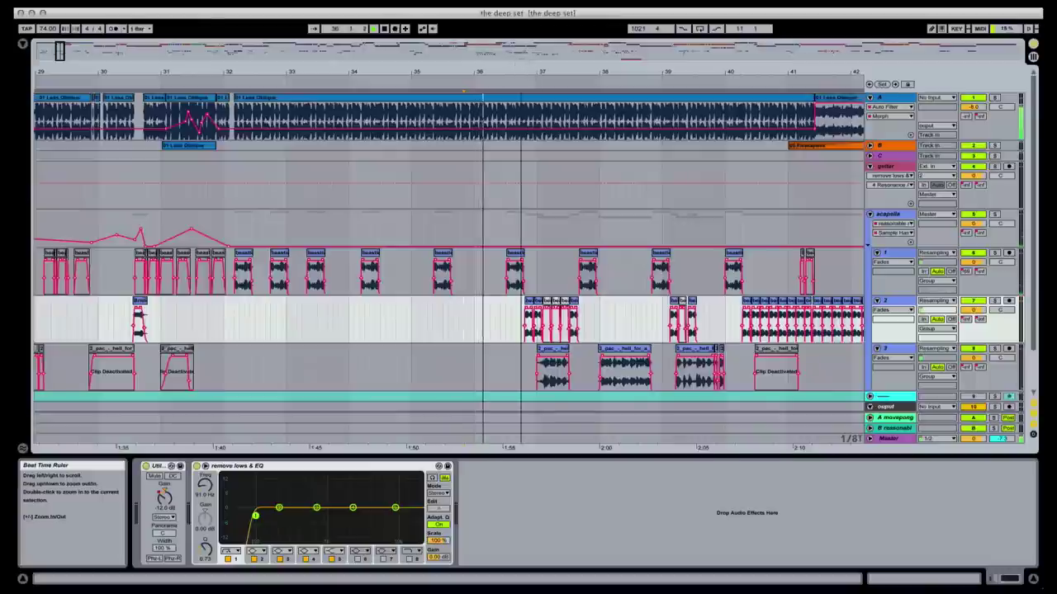
{"action": "key", "text": "plus"}
{"action": "key", "text": "plus"}
{"action": "key", "text": "plus"}
{"action": "key", "text": "plus"}
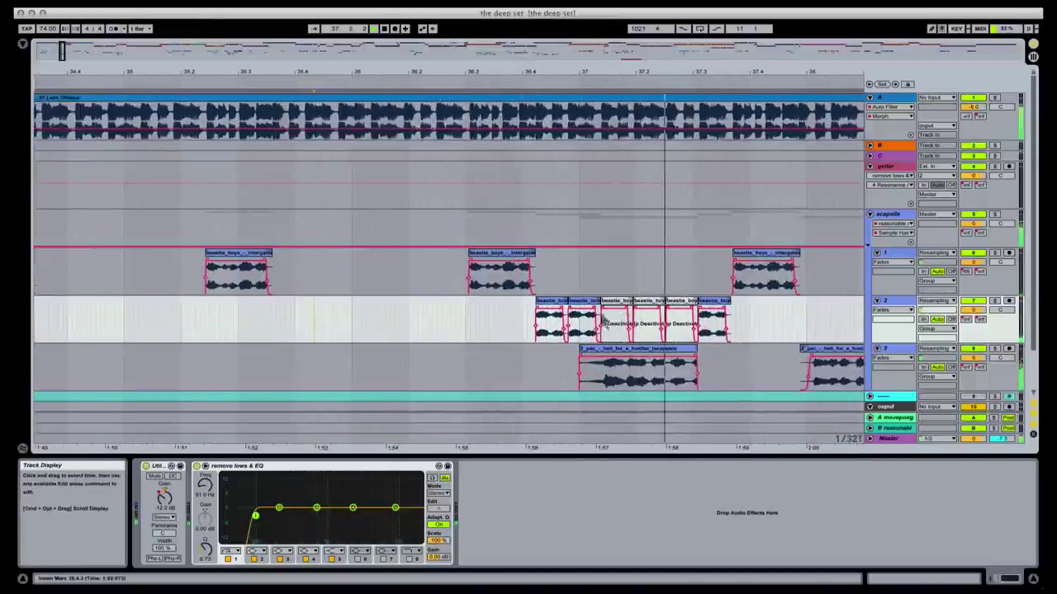
{"action": "left_click", "coordinate": [693, 363]}
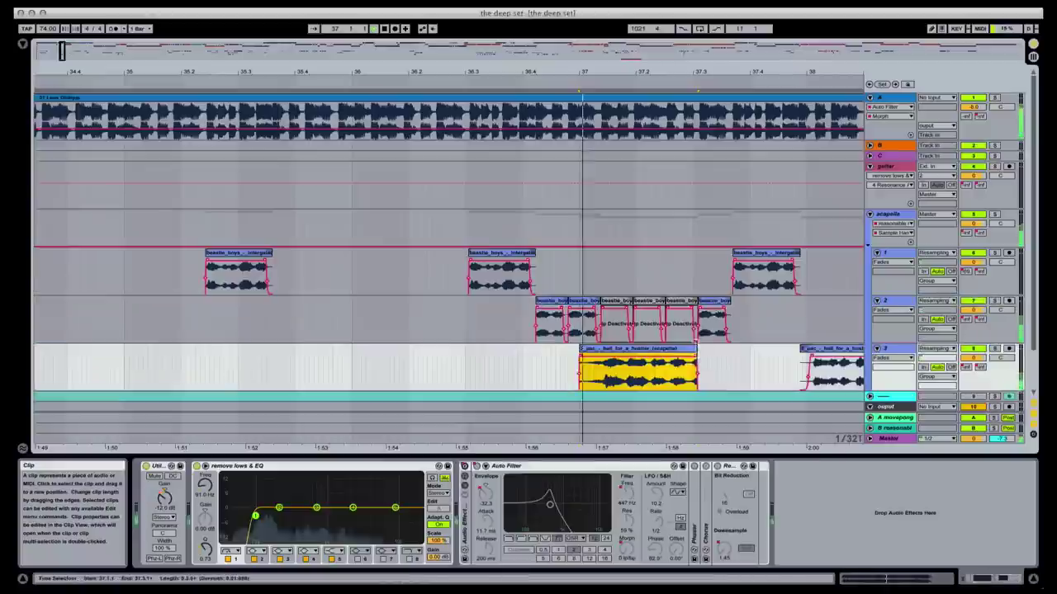
{"action": "left_click_drag", "start_coordinate": [696, 363], "coordinate": [646, 363]}
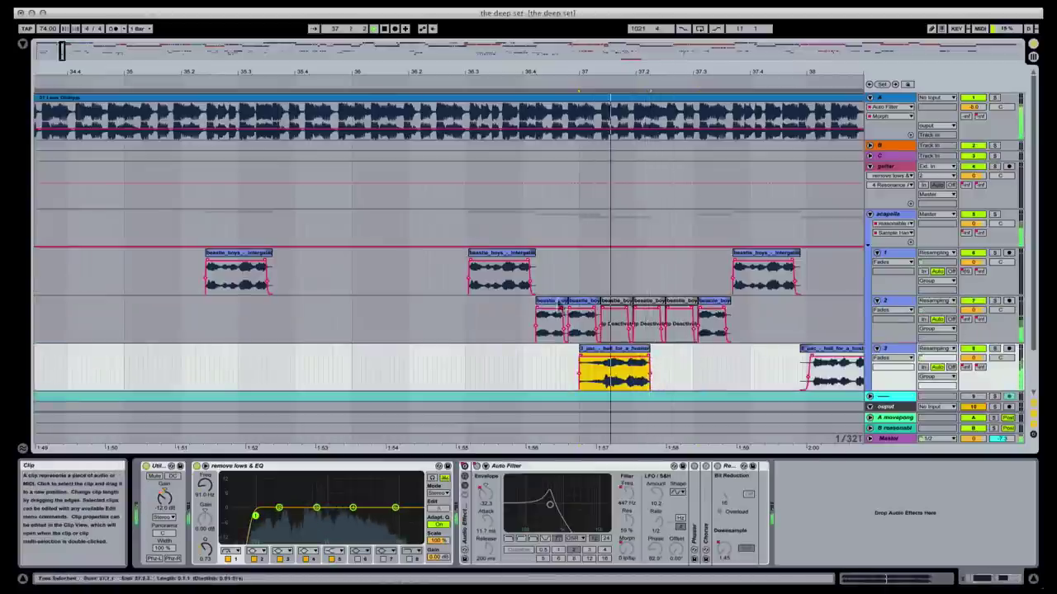
- Copy the first two Beastie Boys clips from acapella track 2 to track 1 at about 37.2, and play from 36.3.4
{"action": "left_click_drag", "start_coordinate": [537, 324], "coordinate": [682, 291]}
{"action": "left_click", "coordinate": [509, 319]}
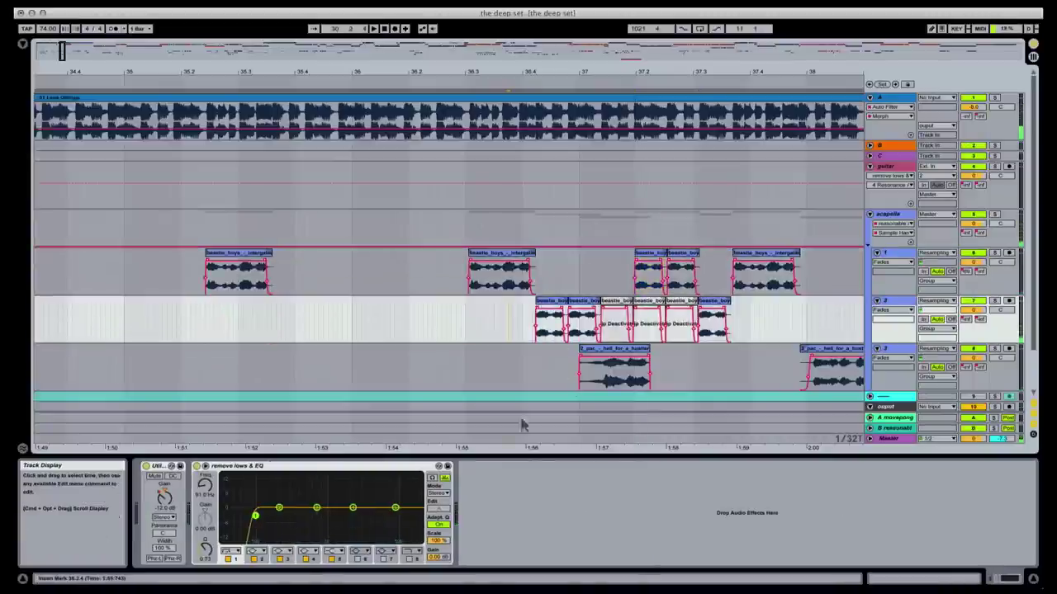
{"action": "left_click", "coordinate": [509, 303]}
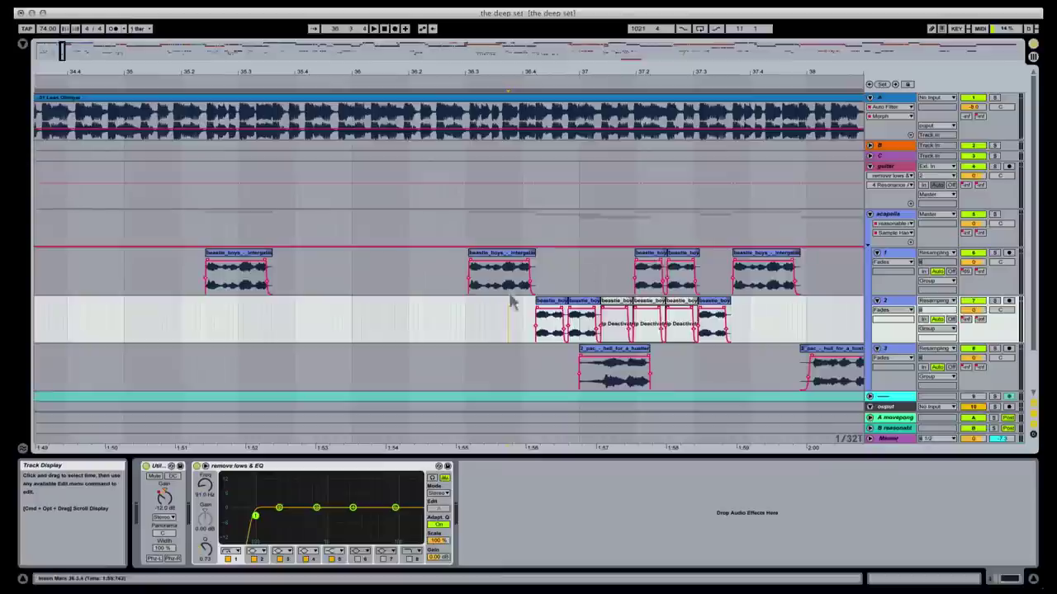
{"action": "key", "text": "space"}
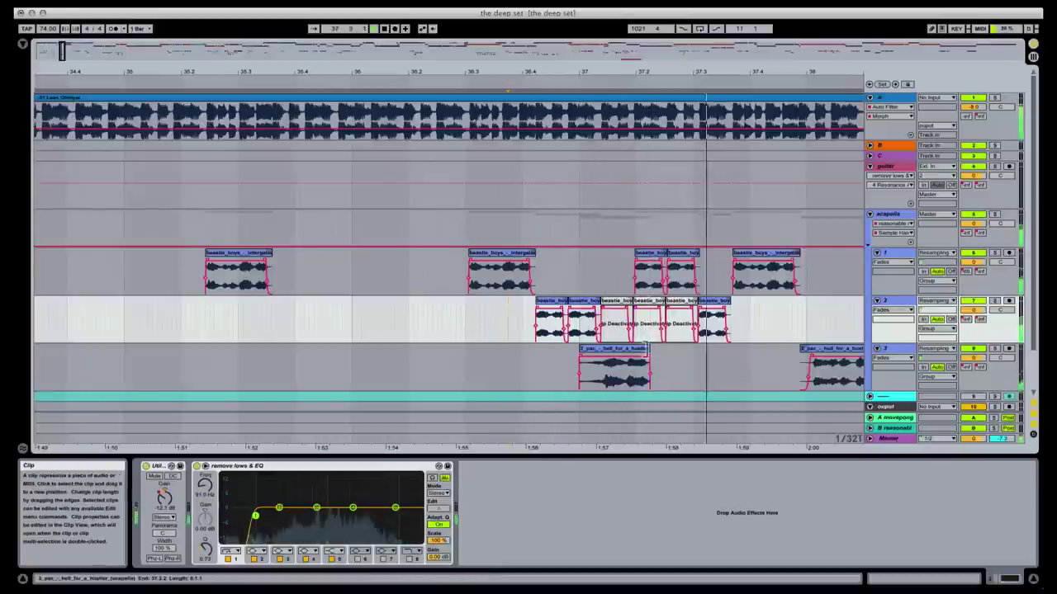
- Trim the start of the beastie_boys clip near bar 37.2 on acapella track 1 and play the passage from about bar 36.2
{"action": "left_click", "coordinate": [644, 362]}
{"action": "left_click", "coordinate": [643, 252]}
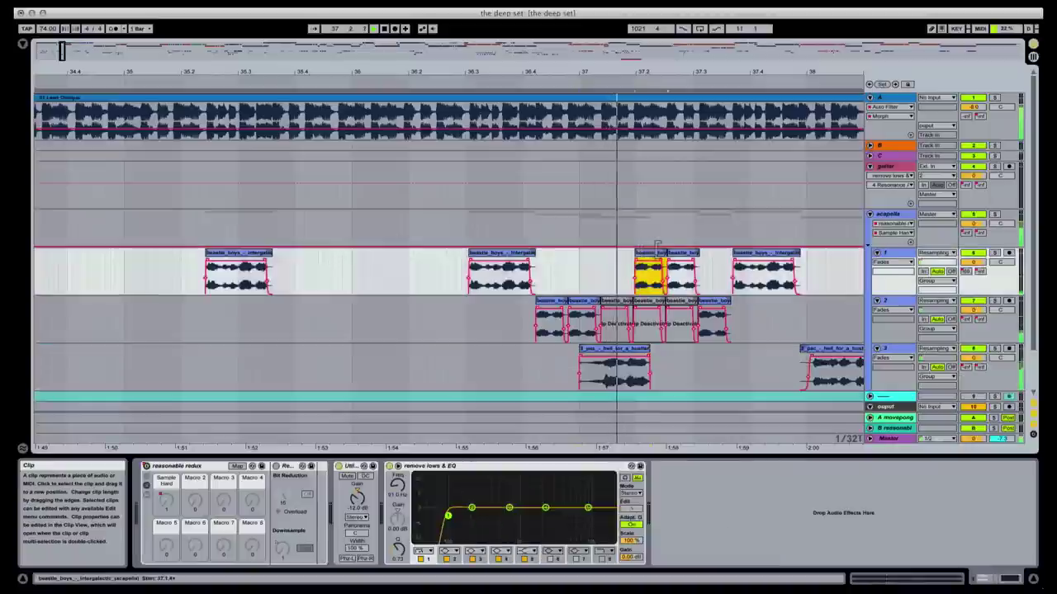
{"action": "left_click_drag", "start_coordinate": [666, 256], "coordinate": [653, 256]}
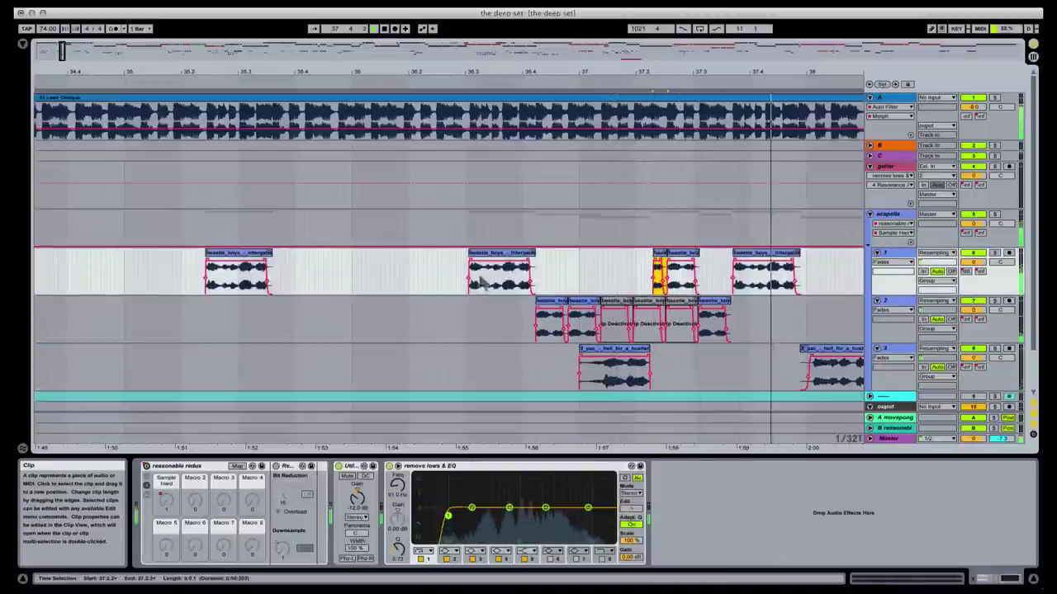
{"action": "left_click", "coordinate": [446, 292]}
{"action": "key", "text": "space"}
{"action": "key", "text": "space"}
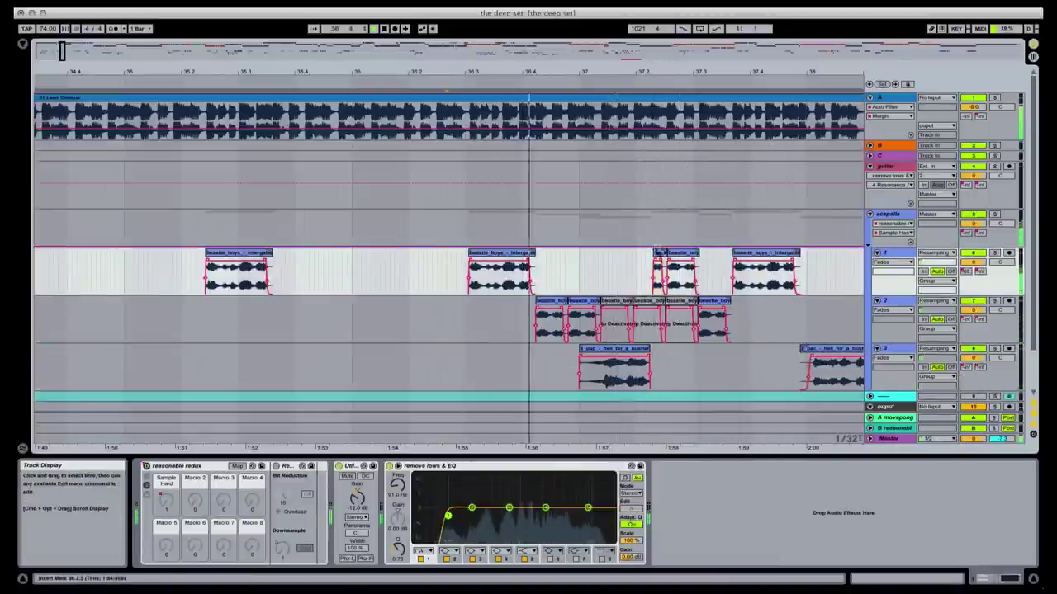
- Play through the arrangement from about bar 38 onward, examining the acapella clips and the transition around bar 41
{"action": "left_click", "coordinate": [650, 365]}
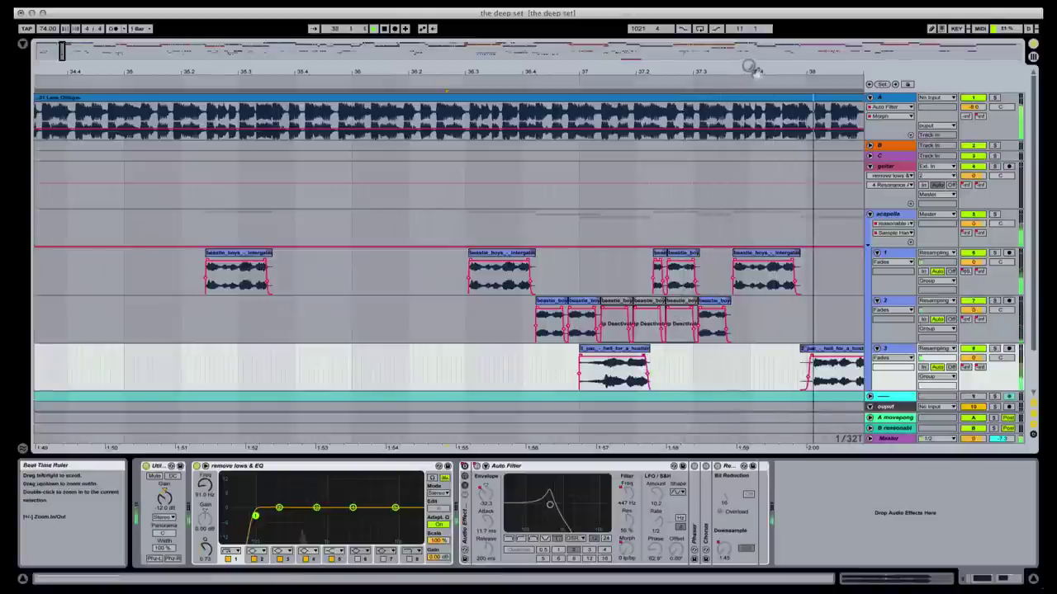
{"action": "left_click_drag", "start_coordinate": [750, 71], "coordinate": [573, 71]}
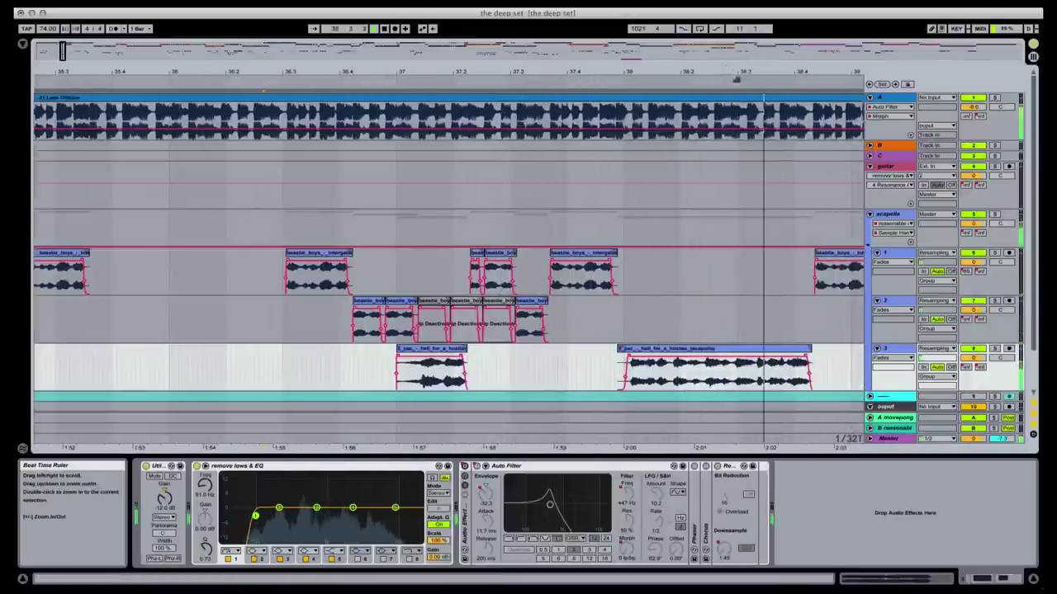
{"action": "left_click_drag", "start_coordinate": [704, 76], "coordinate": [702, 48]}
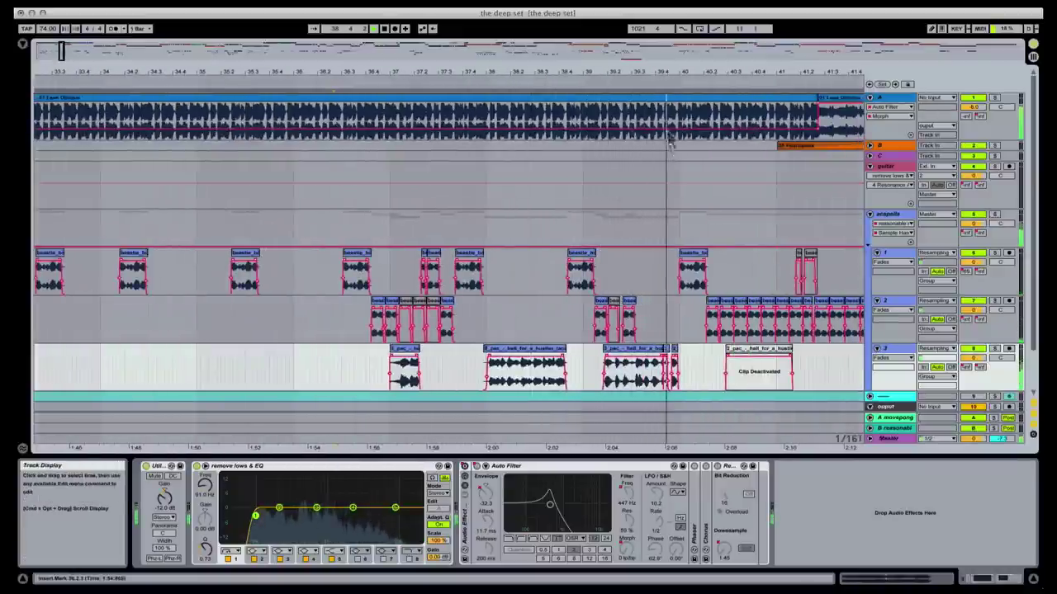
{"action": "left_click_drag", "start_coordinate": [627, 72], "coordinate": [516, 73]}
{"action": "left_click_drag", "start_coordinate": [674, 82], "coordinate": [531, 83]}
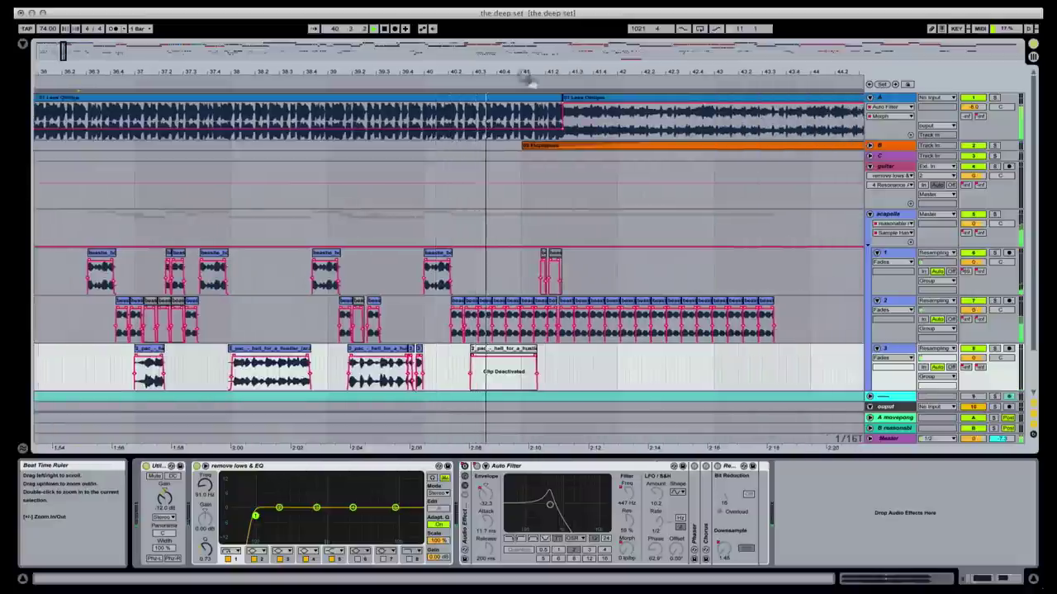
{"action": "left_click", "coordinate": [495, 154]}
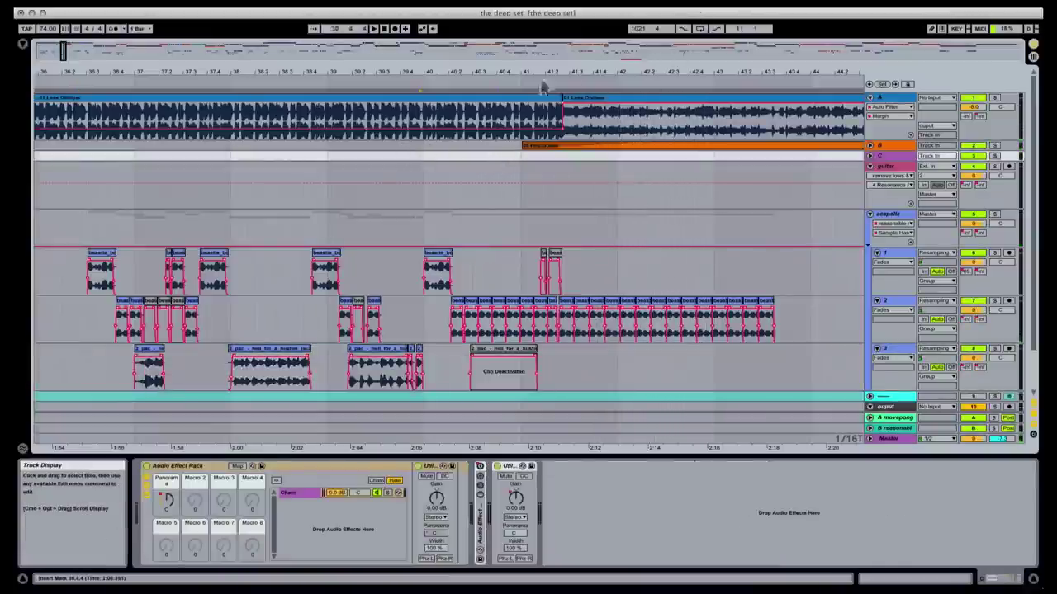
{"action": "left_click_drag", "start_coordinate": [628, 68], "coordinate": [421, 70]}
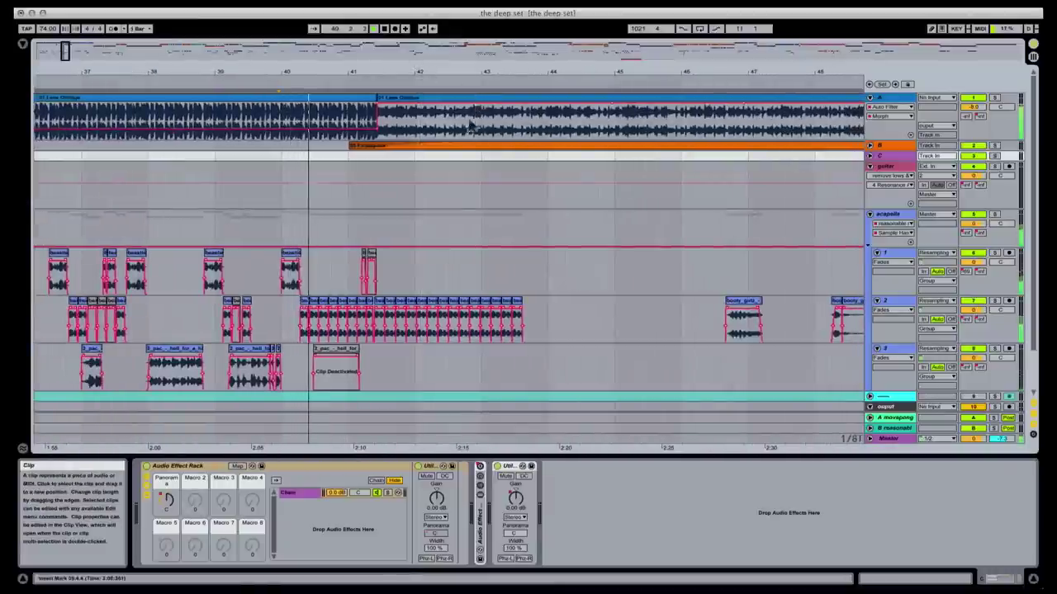
- Unfold track B and display the acapella group's device chain
{"action": "left_click", "coordinate": [870, 145]}
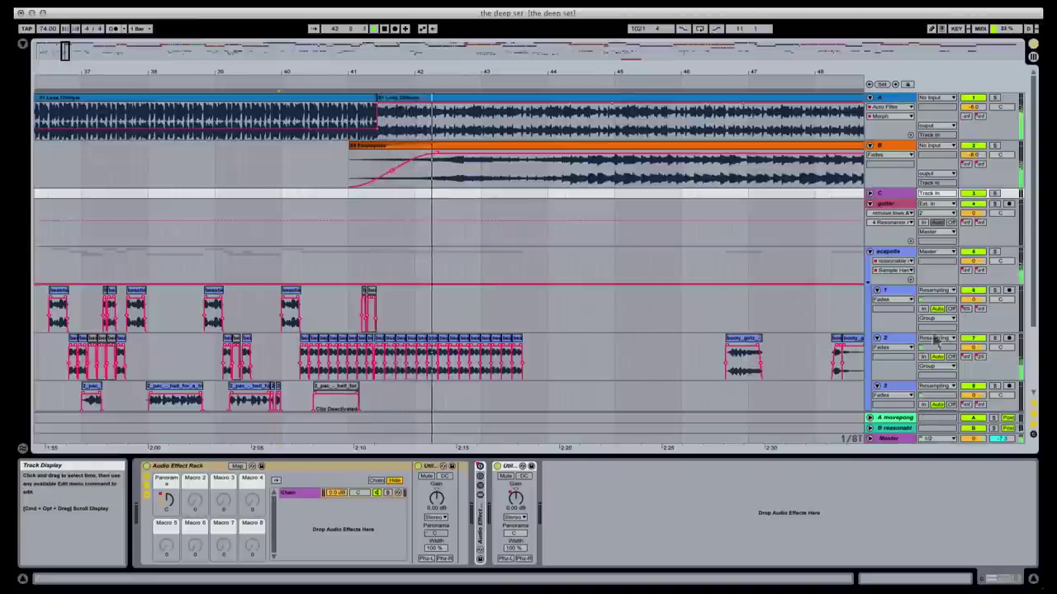
{"action": "left_click", "coordinate": [890, 252]}
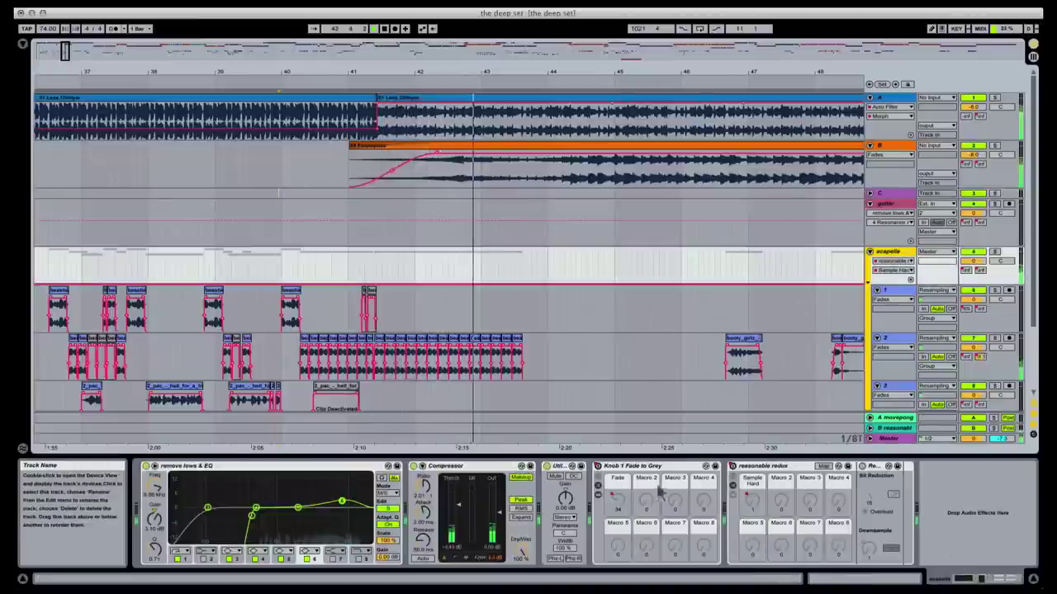
- Try to draw Device On automation for the Knob 1 Fade to Grey rack from about bar 41 to 44, and undo it
{"action": "left_click", "coordinate": [598, 467]}
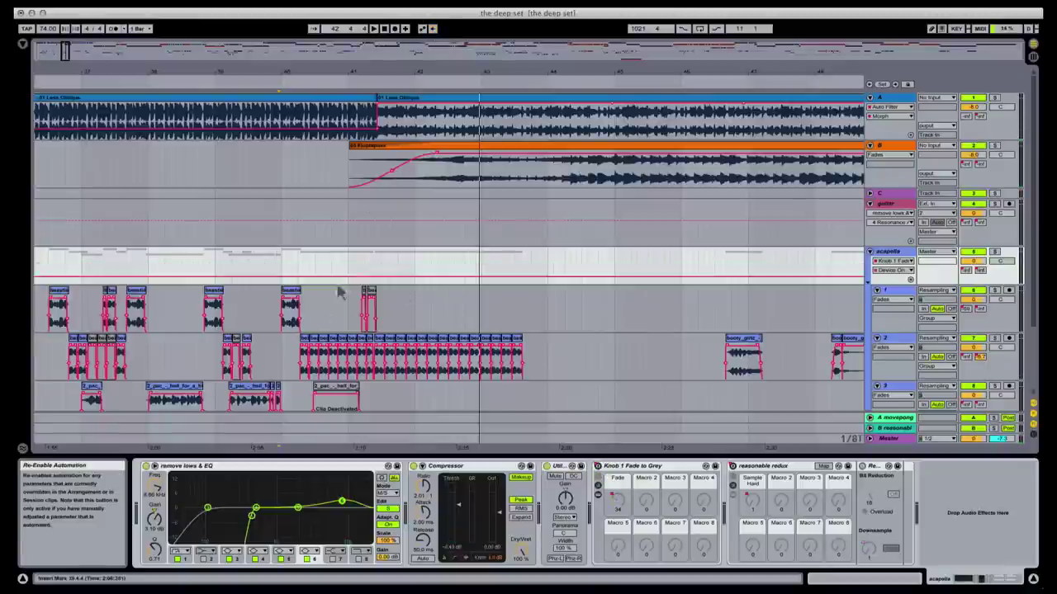
{"action": "key", "text": "super+b"}
{"action": "left_click_drag", "start_coordinate": [375, 258], "coordinate": [568, 245]}
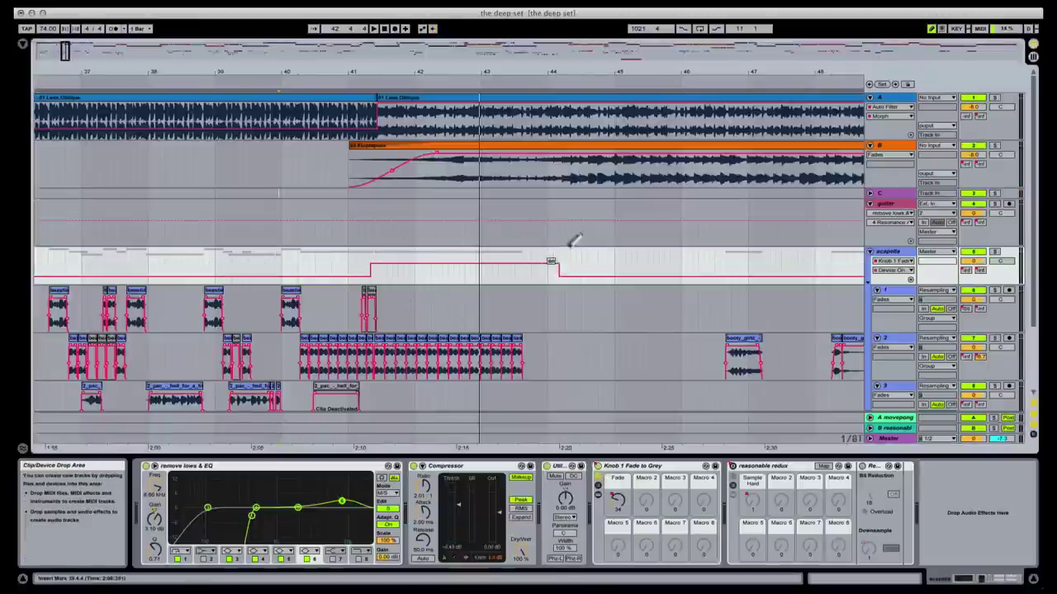
{"action": "key", "text": "super+z"}
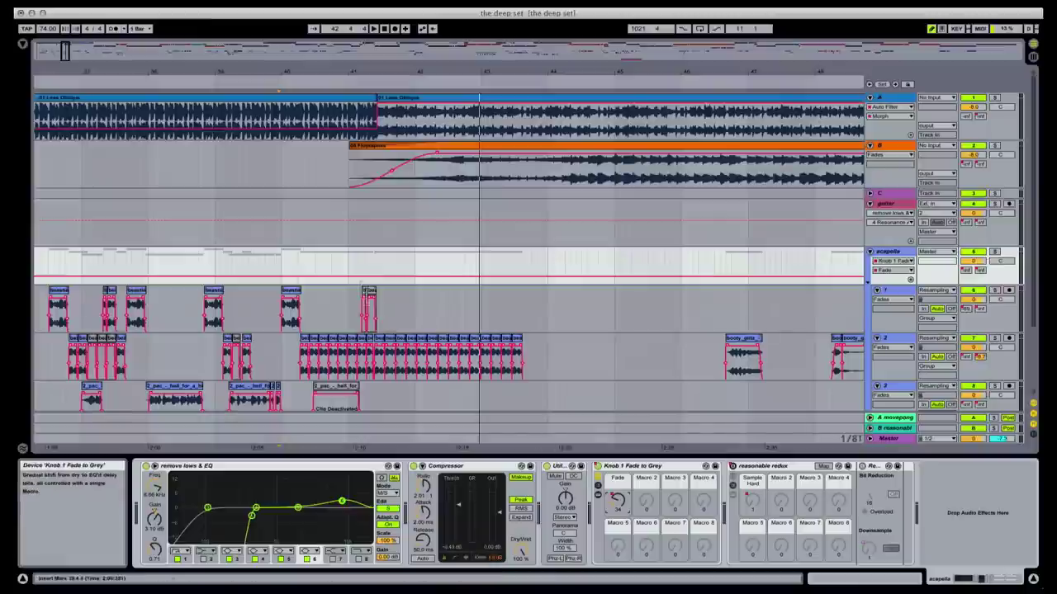
- Drop the rack's Fade automation to zero just after bar 41, and unfold the EQ Three and Ping Pong Delay devices inside Knob 1 Fade to Grey
{"action": "left_click_drag", "start_coordinate": [367, 279], "coordinate": [369, 284]}
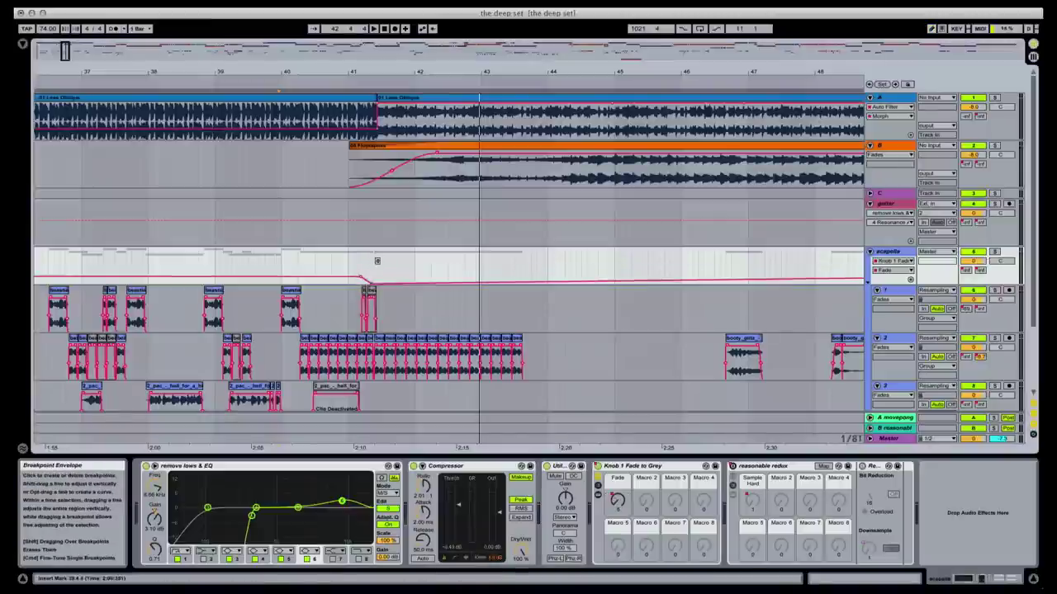
{"action": "left_click", "coordinate": [597, 492]}
{"action": "double_click", "coordinate": [728, 500]}
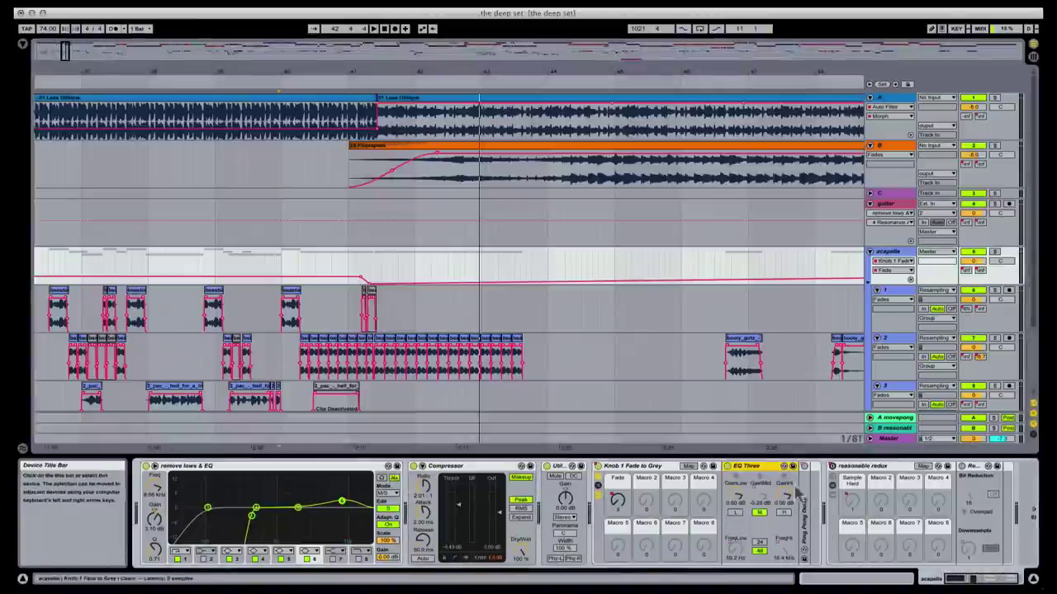
{"action": "double_click", "coordinate": [806, 496]}
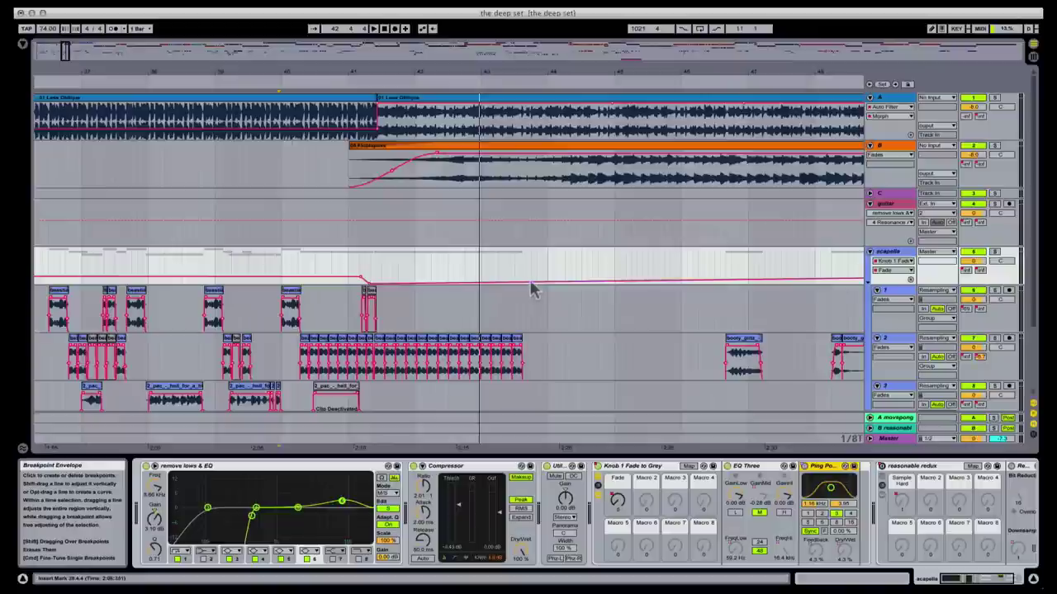
- Shape the Fade automation to rise to a moderate peak between bars 42 and 43 and fall back by about bar 43.3, playing from bar 41.1.3
{"action": "left_click_drag", "start_coordinate": [530, 282], "coordinate": [513, 261]}
{"action": "left_click", "coordinate": [363, 277]}
{"action": "key", "text": "space"}
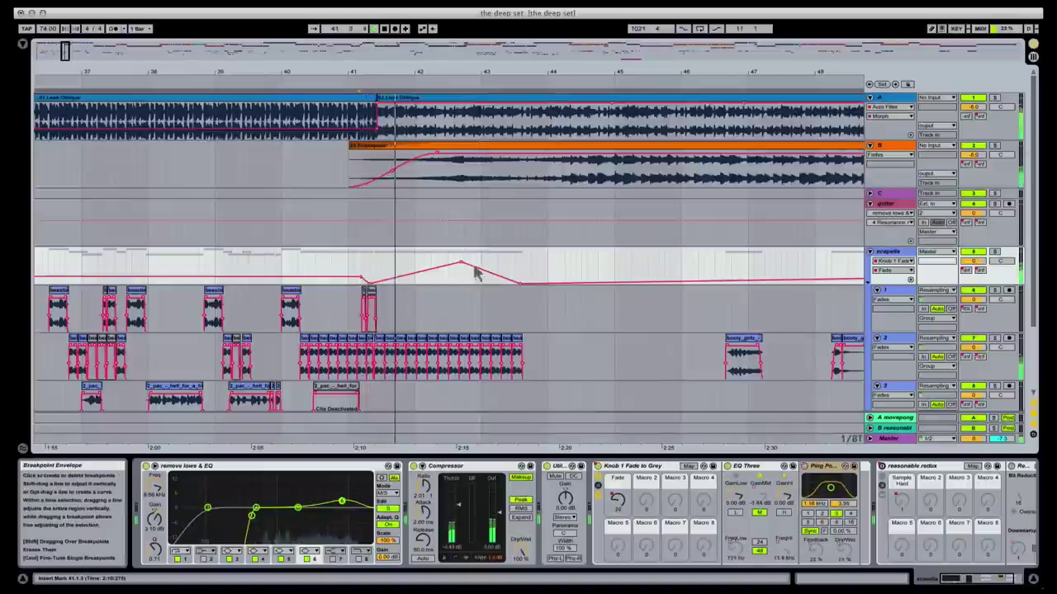
{"action": "left_click_drag", "start_coordinate": [460, 263], "coordinate": [460, 269]}
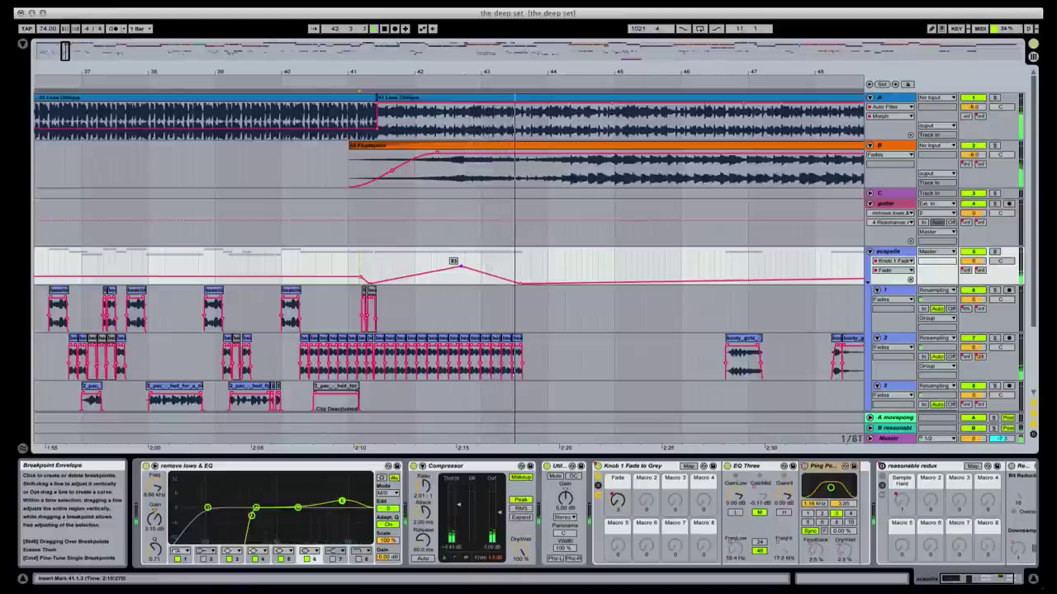
- Solo the acapella group and replay the transition from bar 41.1.3
{"action": "left_click", "coordinate": [994, 252]}
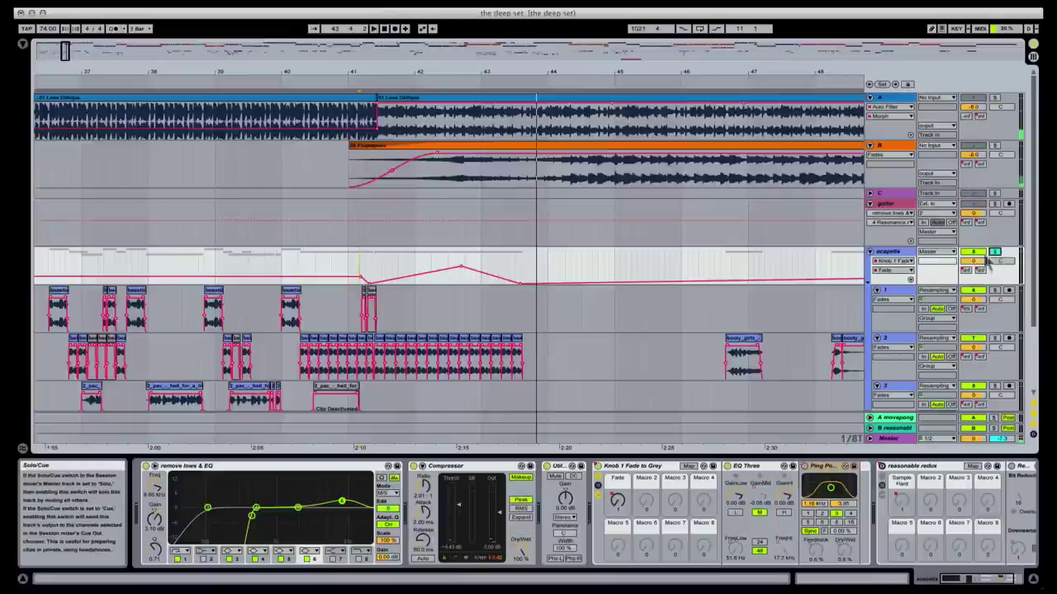
{"action": "key", "text": "space"}
{"action": "key", "text": "space"}
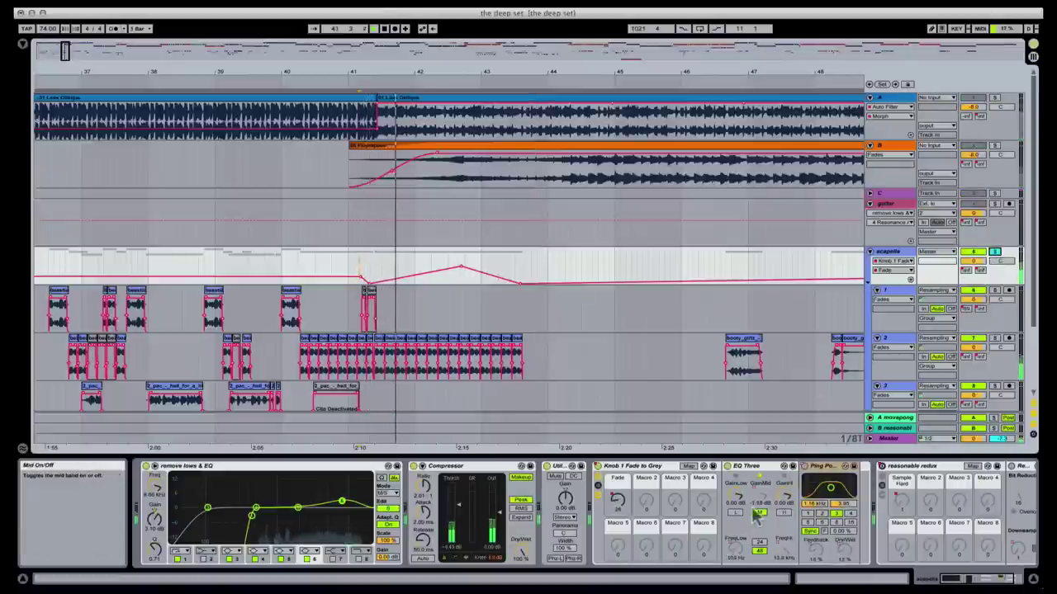
- Draw Device On automation for the reasonable redux rack from about bar 42 to just past bar 44 on the acapella group
{"action": "right_click", "coordinate": [883, 467]}
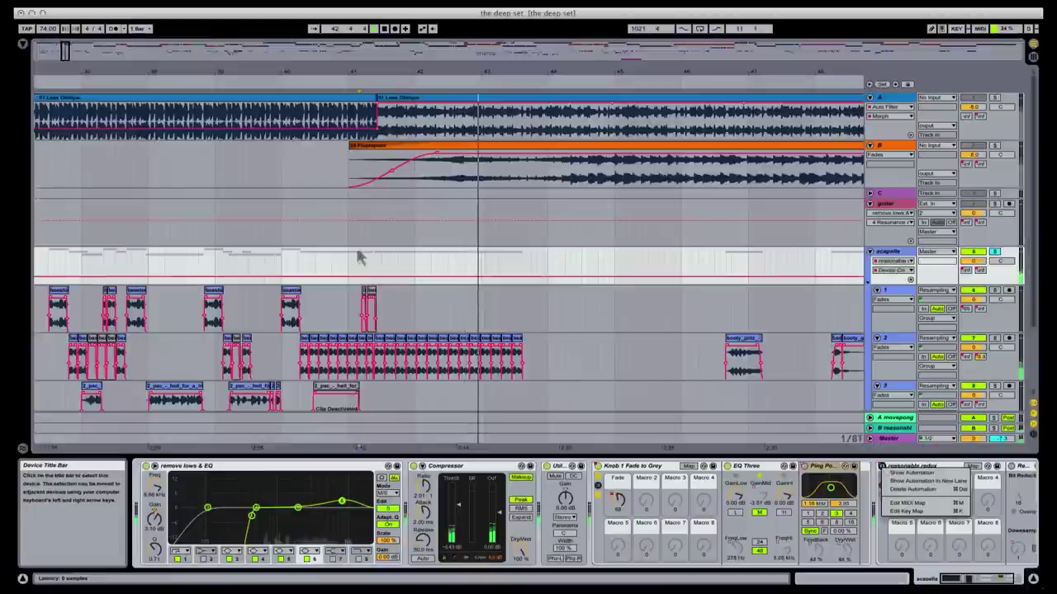
{"action": "left_click", "coordinate": [357, 257]}
{"action": "key", "text": "b"}
{"action": "left_click_drag", "start_coordinate": [422, 263], "coordinate": [570, 262]}
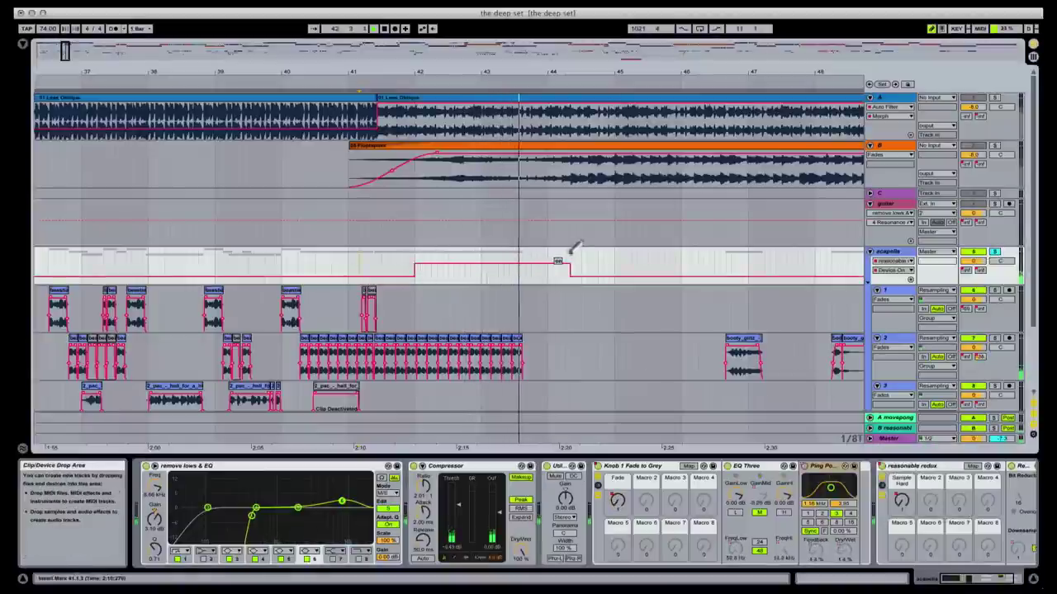
- Draw stepped, rising Sample Hard automation for reasonable redux from about bar 42 to 43.3 while playing from bar 41.1.3
{"action": "left_click", "coordinate": [901, 500]}
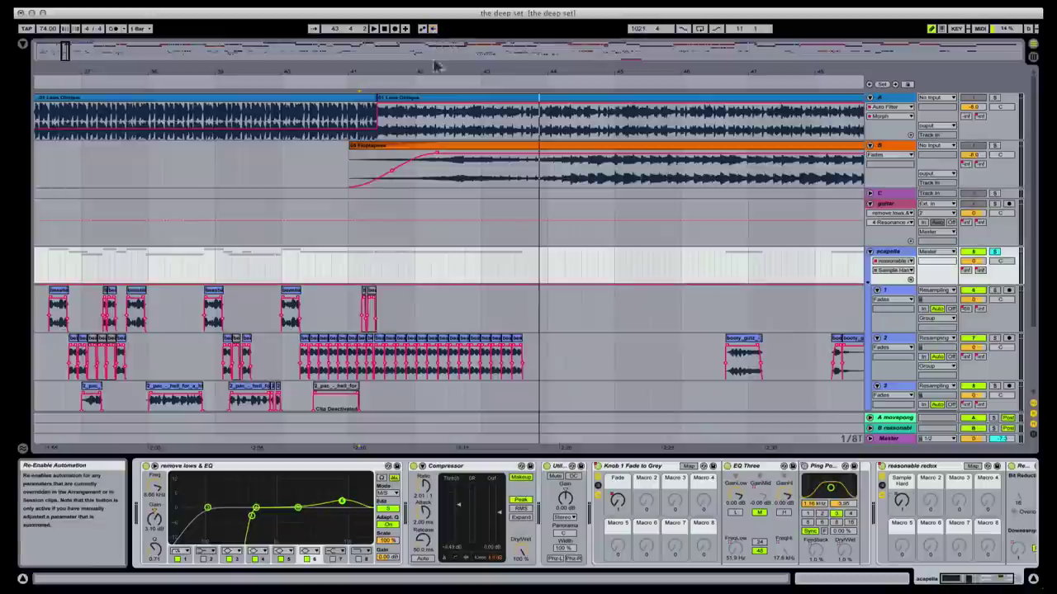
{"action": "key", "text": "space"}
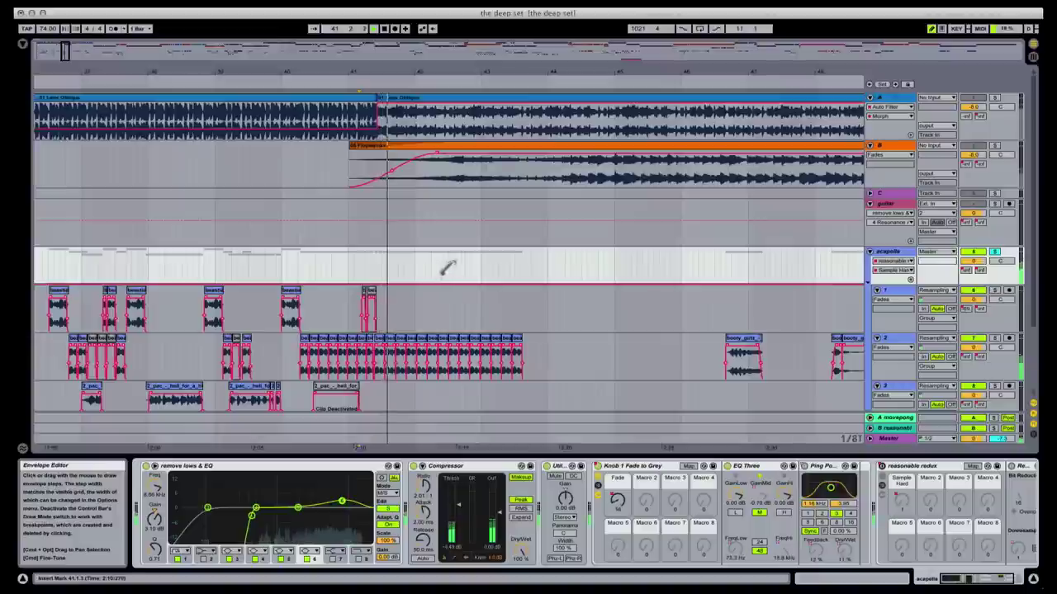
{"action": "mouse_move", "coordinate": [439, 277]}
{"action": "left_mouse_down"}
{"action": "mouse_move", "coordinate": [505, 264]}
{"action": "mouse_move", "coordinate": [484, 262]}
{"action": "mouse_move", "coordinate": [531, 264]}
{"action": "left_mouse_up"}
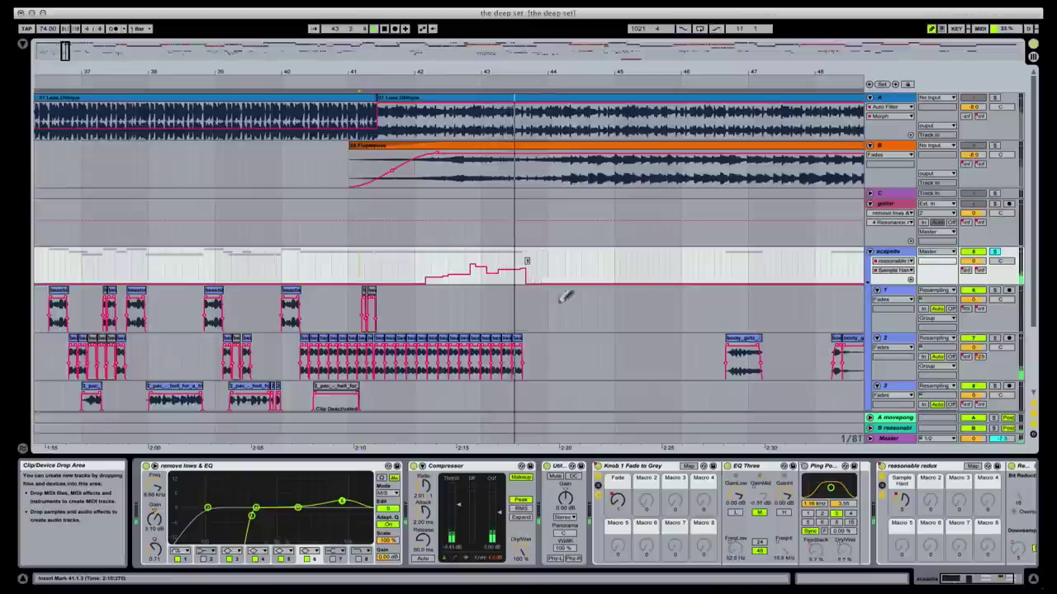
- Reshape the Knob 1 Fade to Grey automation to climb in curves to near maximum around bar 43.3, and play from bar 41.1.1
{"action": "left_click", "coordinate": [617, 499]}
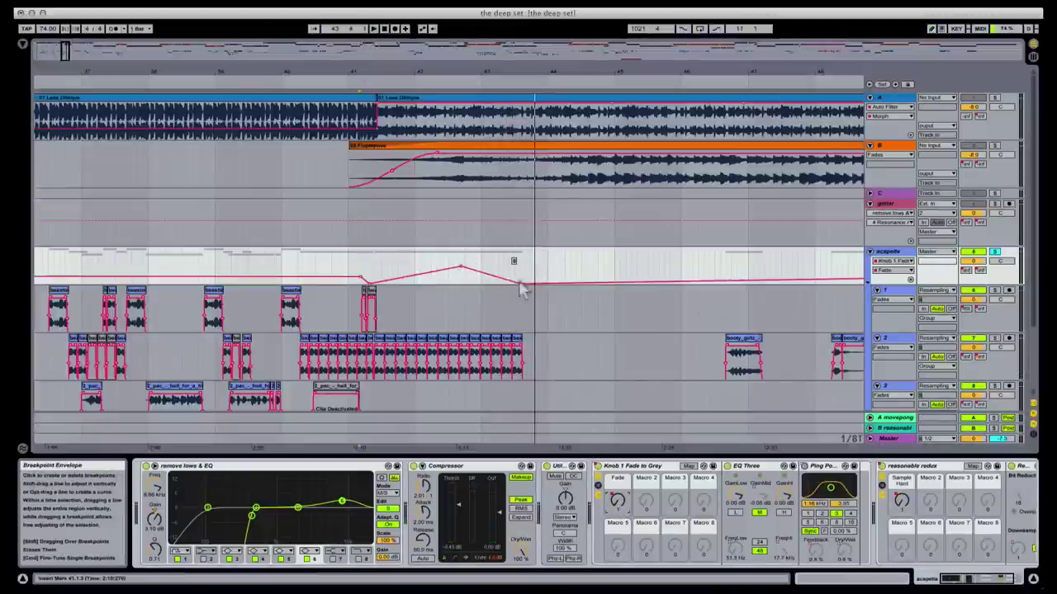
{"action": "left_click_drag", "start_coordinate": [521, 282], "coordinate": [513, 260]}
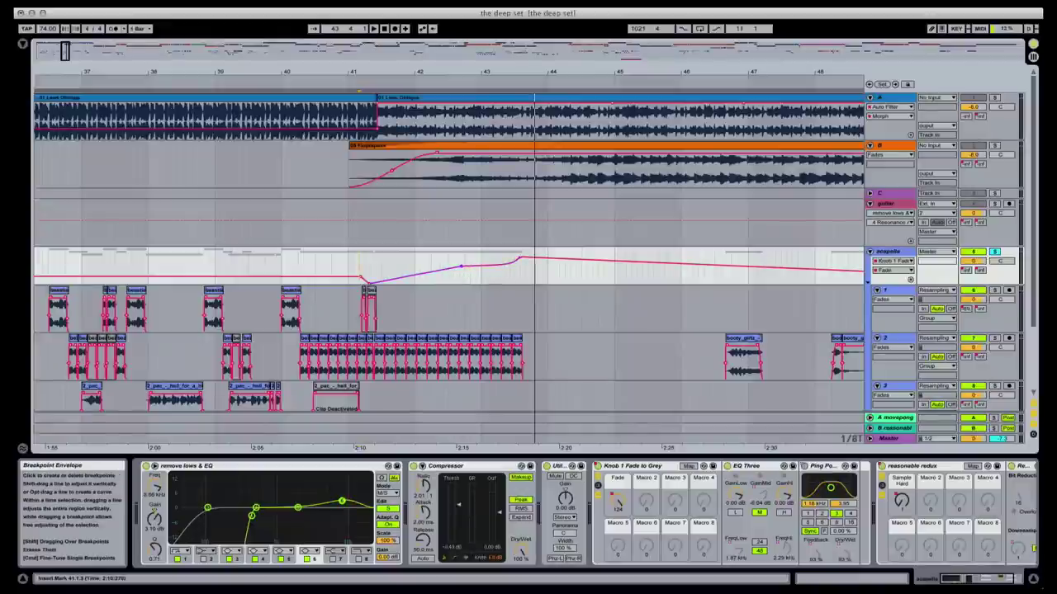
{"action": "left_click", "coordinate": [349, 245]}
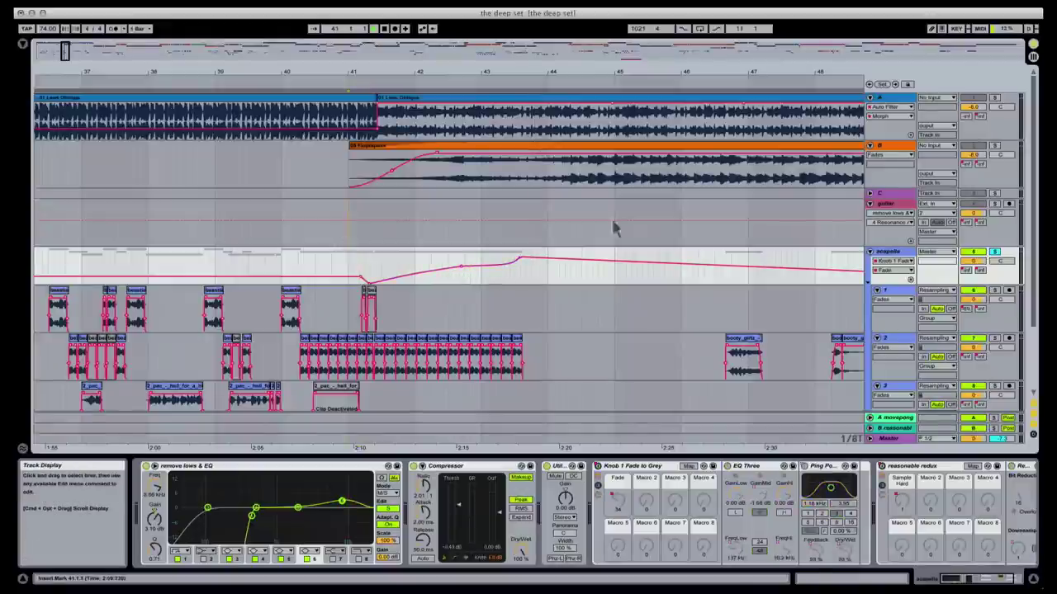
{"action": "left_click", "coordinate": [615, 229]}
{"action": "key", "text": "space"}
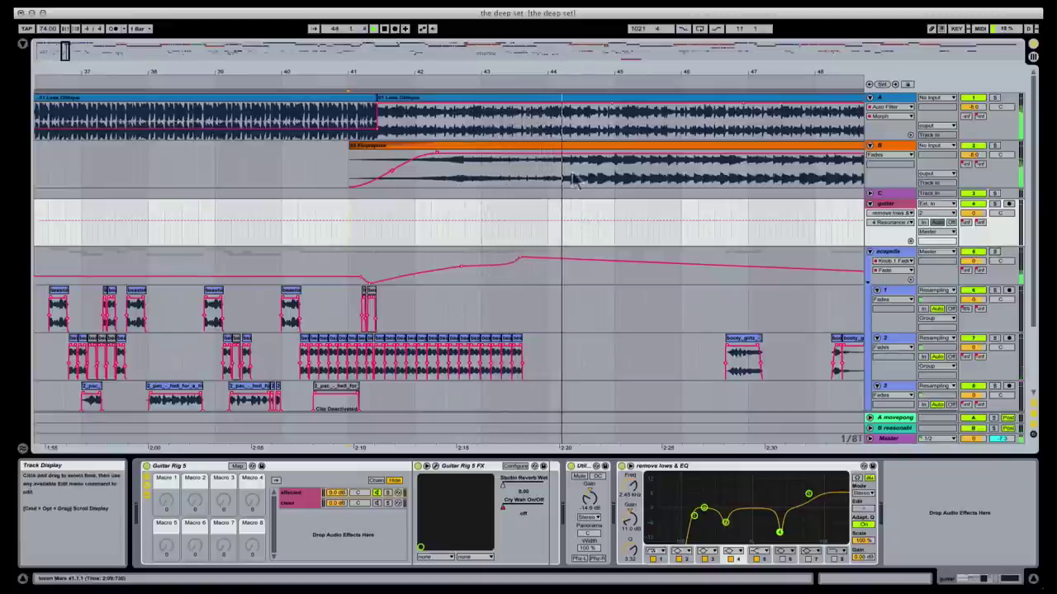
- Extend the end of the booty_girlz freak_me clip that starts before bar 47 on acapella track 2 until just before the next clip
{"action": "left_click_drag", "start_coordinate": [578, 73], "coordinate": [547, 87]}
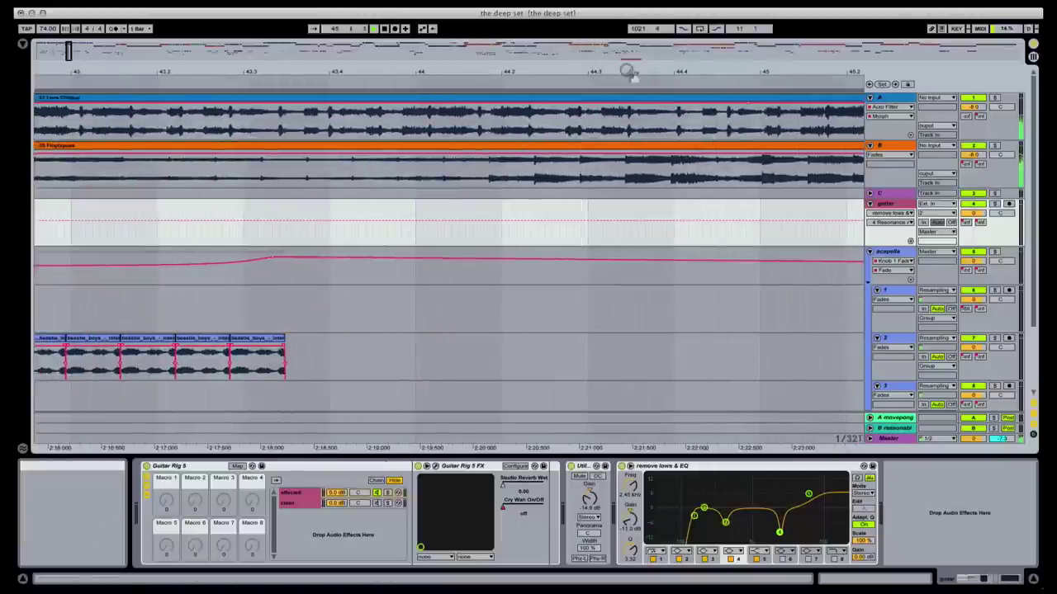
{"action": "left_click_drag", "start_coordinate": [545, 93], "coordinate": [510, 292]}
{"action": "left_click", "coordinate": [505, 340]}
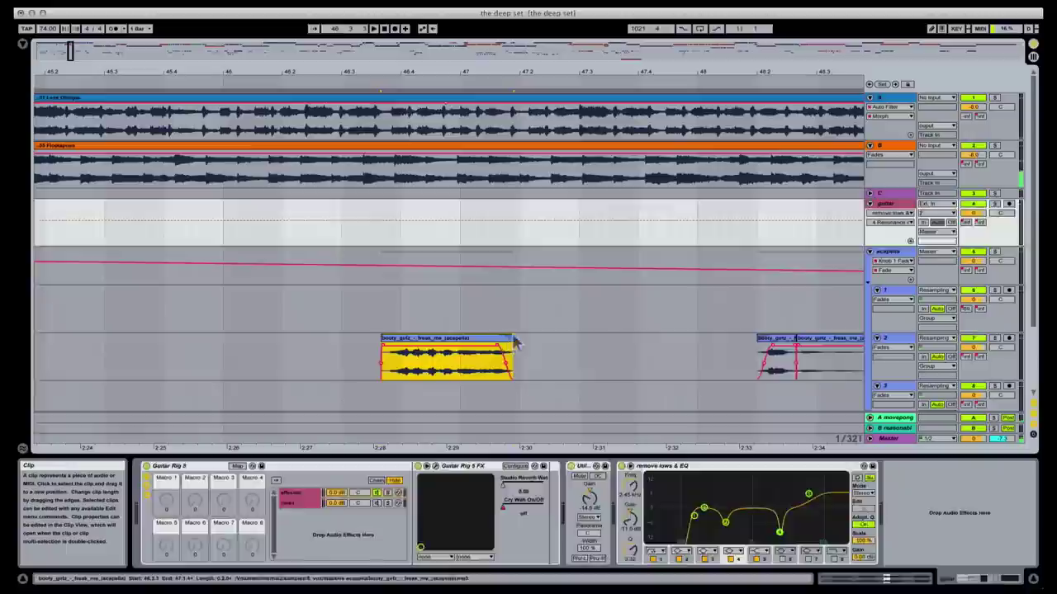
{"action": "left_click_drag", "start_coordinate": [575, 335], "coordinate": [746, 340]}
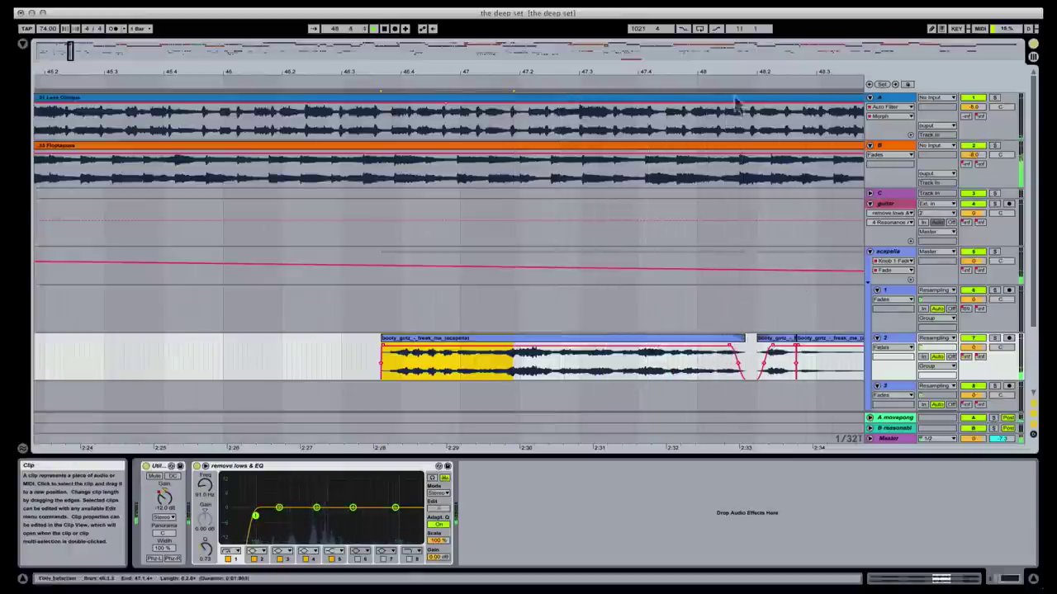
- Deactivate the two adjoining booty_girlz freak_me clips around 48.2 on acapella track 2
{"action": "left_click_drag", "start_coordinate": [754, 73], "coordinate": [528, 66]}
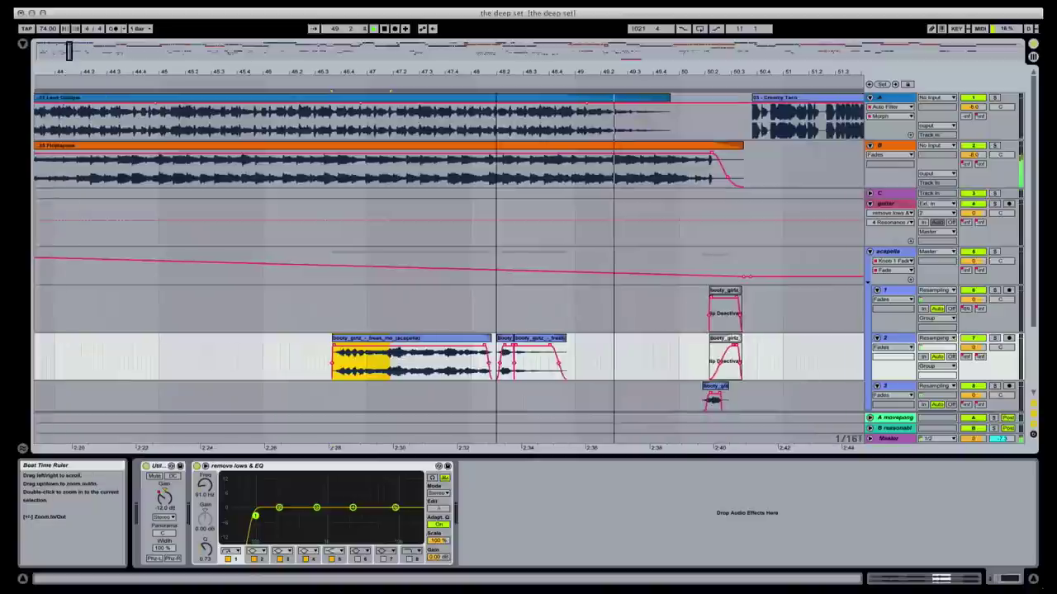
{"action": "left_click", "coordinate": [504, 339]}
{"action": "left_click", "coordinate": [526, 340], "text": "shift"}
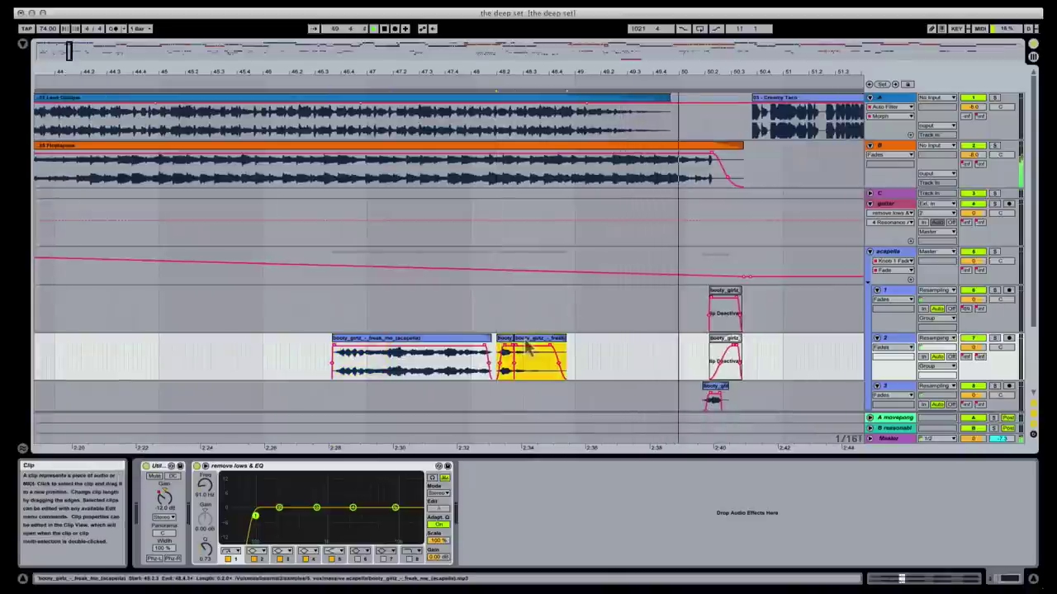
{"action": "key", "text": "0"}
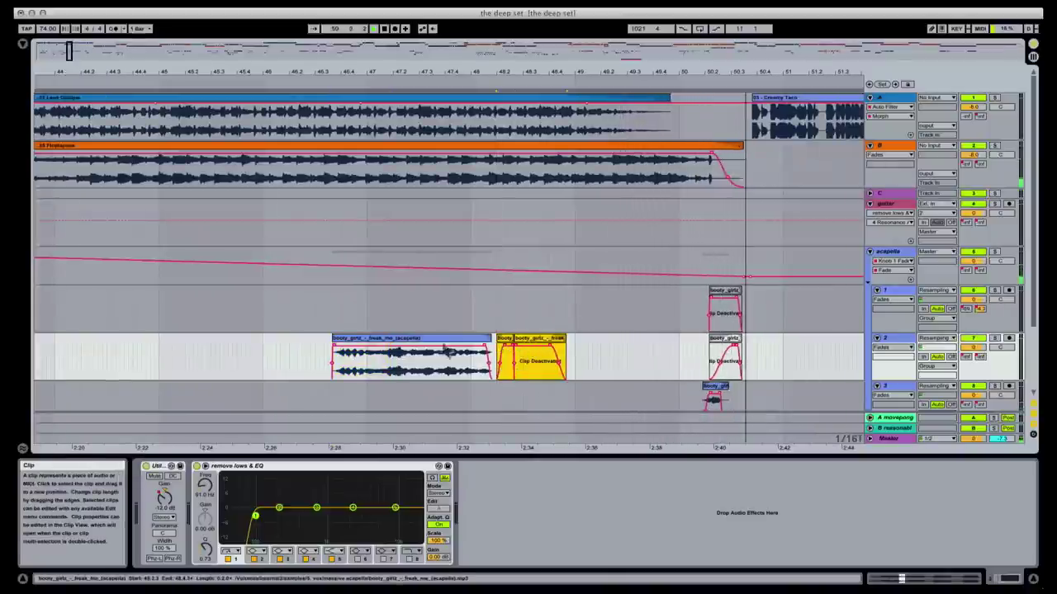
- Split the booty_girlz freak_me clip that starts before bar 47 on acapella track 2 at about 47.1.4, and play its first part
{"action": "left_click", "coordinate": [405, 349]}
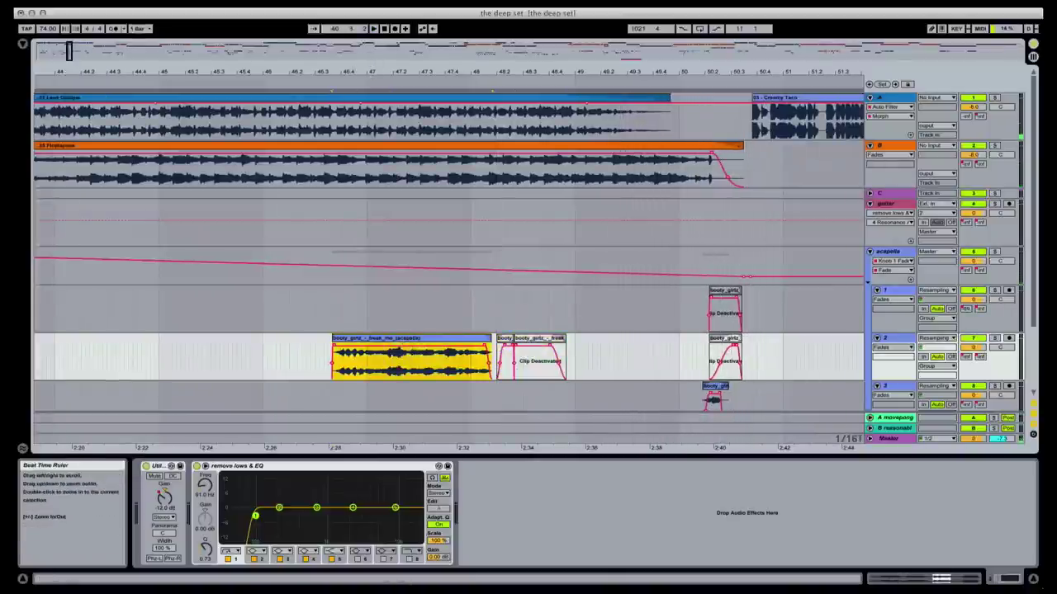
{"action": "double_click", "coordinate": [363, 66]}
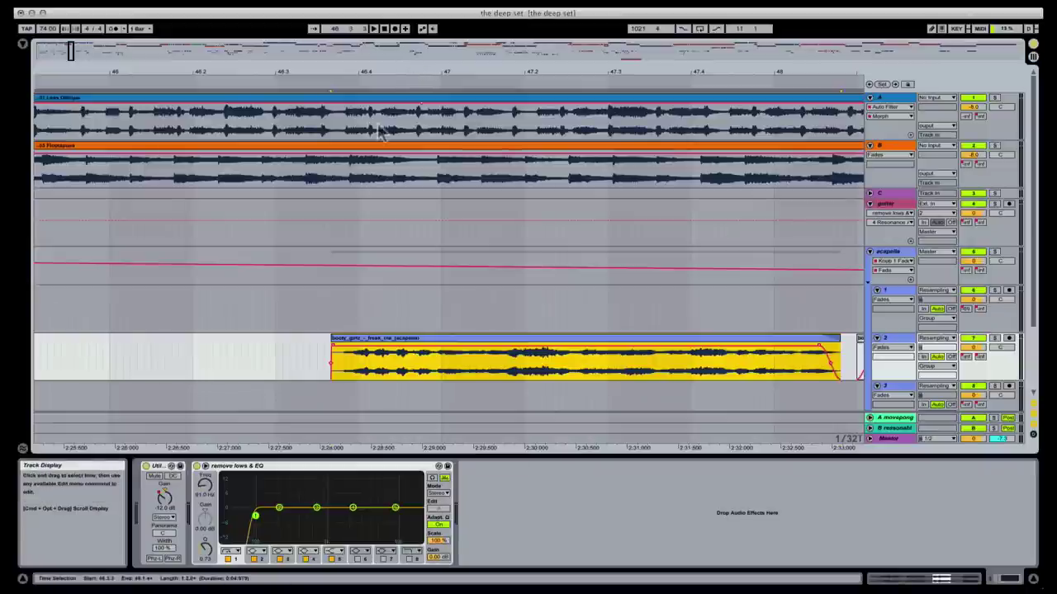
{"action": "key", "text": "space"}
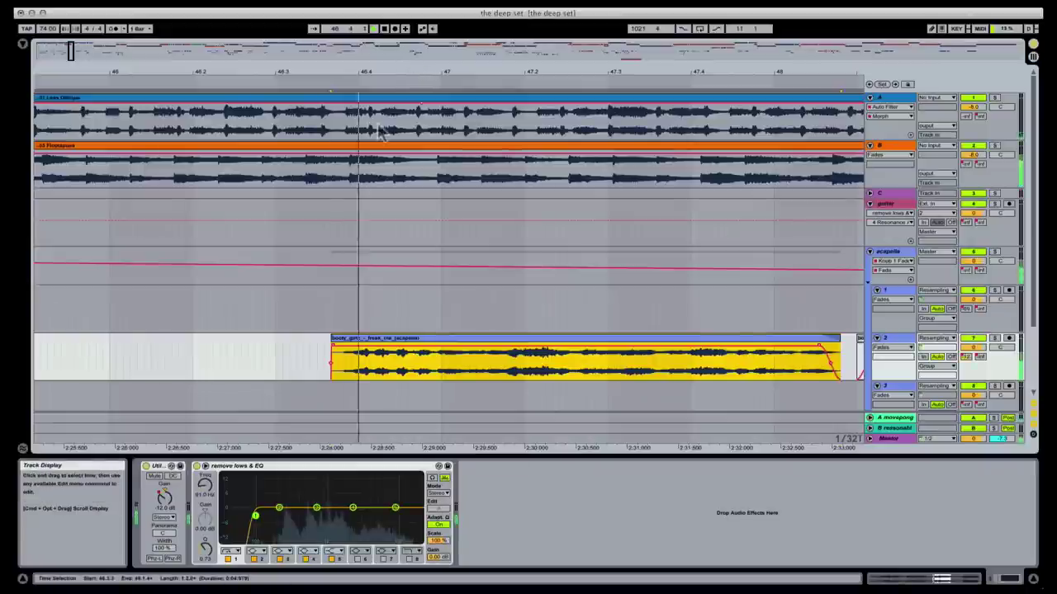
{"action": "left_click", "coordinate": [512, 370]}
{"action": "left_click", "coordinate": [508, 371]}
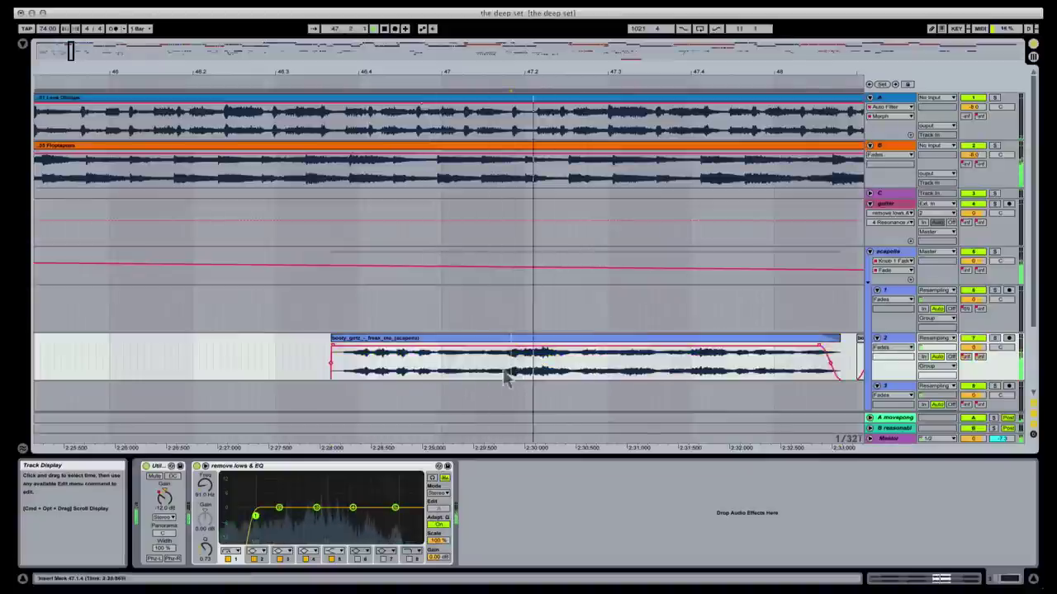
{"action": "left_click", "coordinate": [511, 369]}
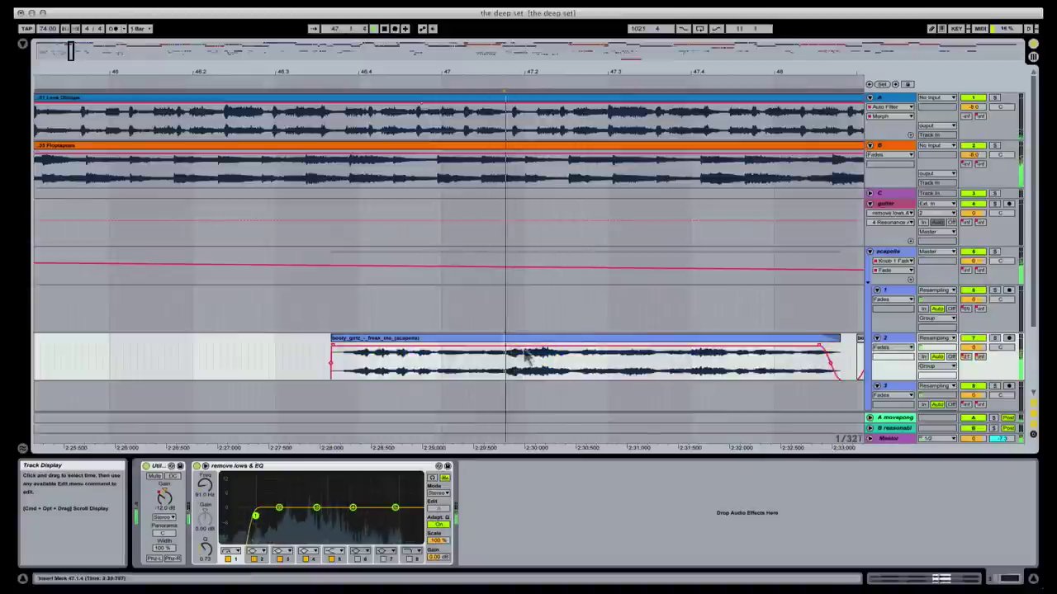
{"action": "left_click", "coordinate": [372, 350]}
{"action": "key", "text": "space"}
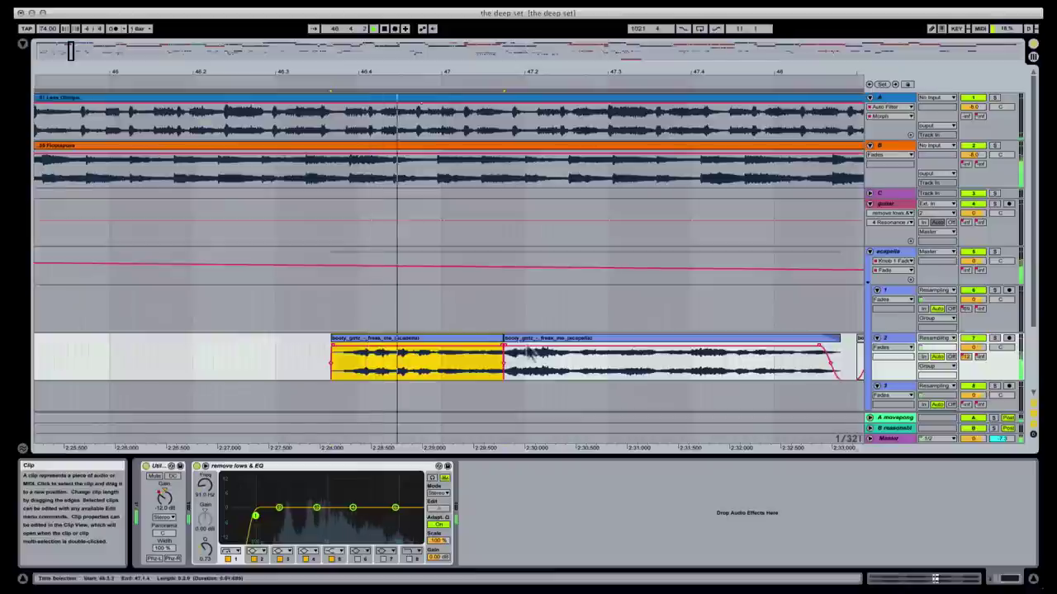
- Try shifting the second part of the split clip slightly later on acapella track 2, and play from about 46.3.3
{"action": "left_click", "coordinate": [532, 351]}
{"action": "left_click_drag", "start_coordinate": [533, 347], "coordinate": [546, 357]}
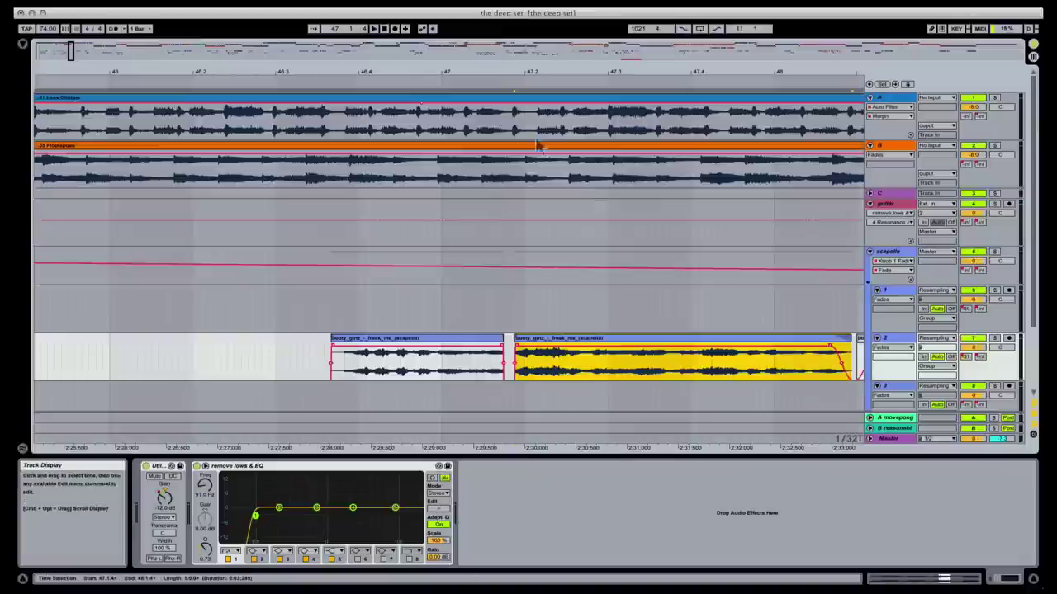
{"action": "left_click", "coordinate": [322, 388]}
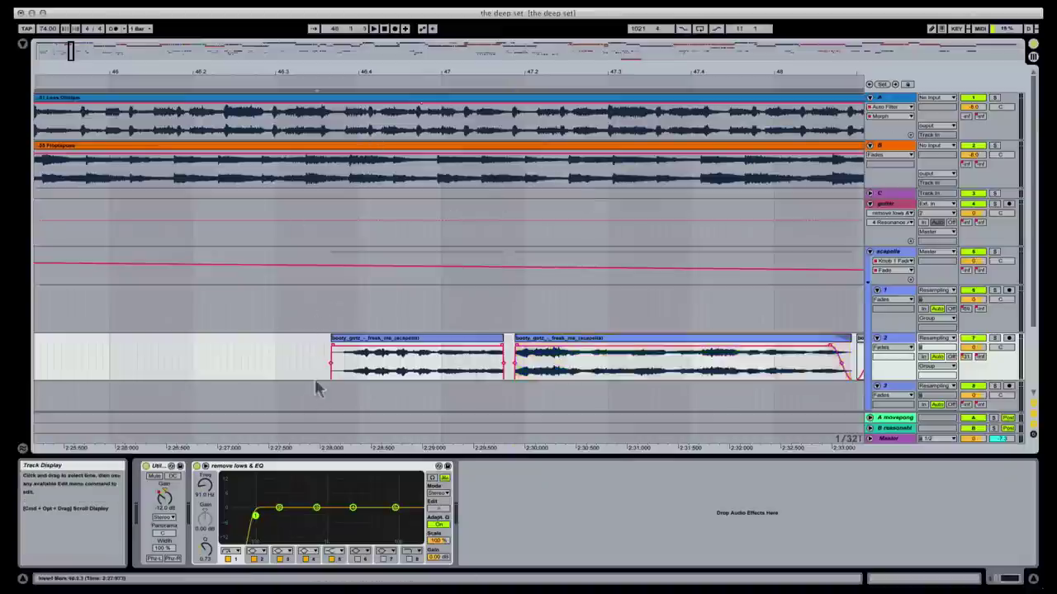
{"action": "key", "text": "space"}
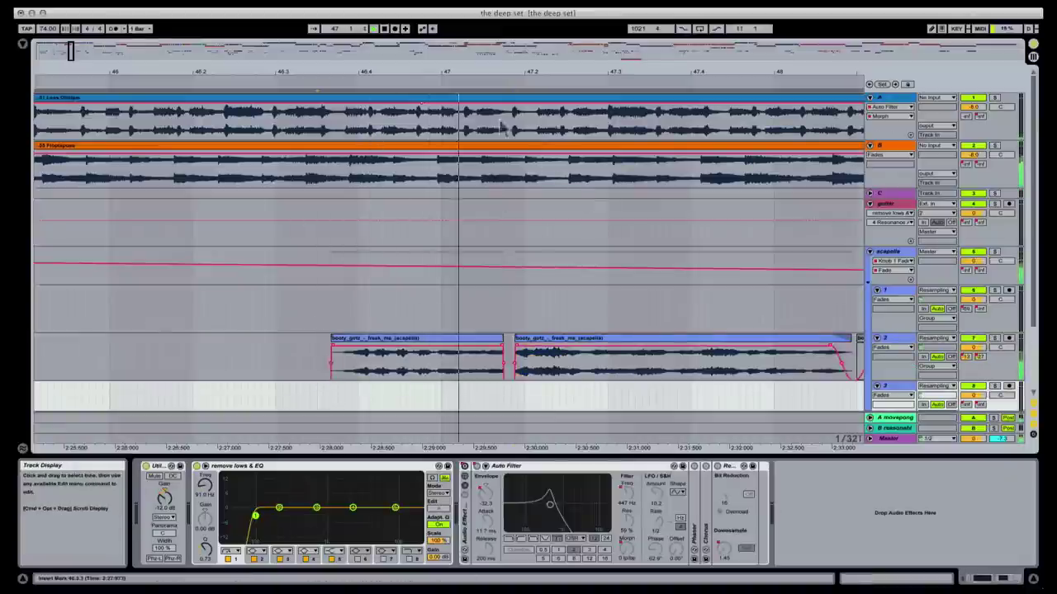
- Move the second part to acapella track 1 starting at about 47.1.3, and fade out the end of the first part on track 2
{"action": "left_click", "coordinate": [447, 368]}
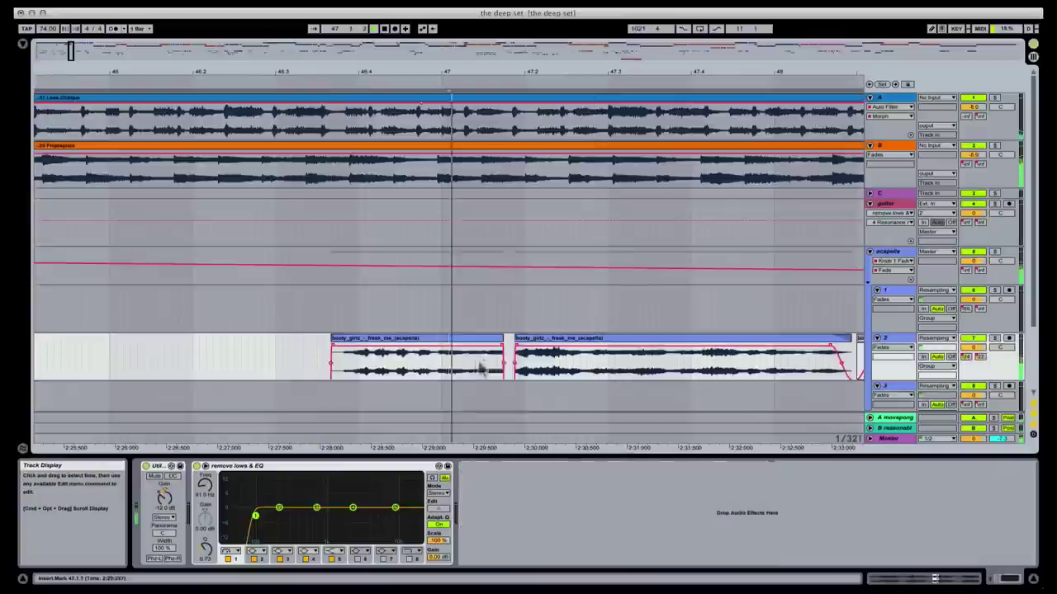
{"action": "left_click_drag", "start_coordinate": [518, 346], "coordinate": [539, 323]}
{"action": "key", "text": "space"}
{"action": "key", "text": "space"}
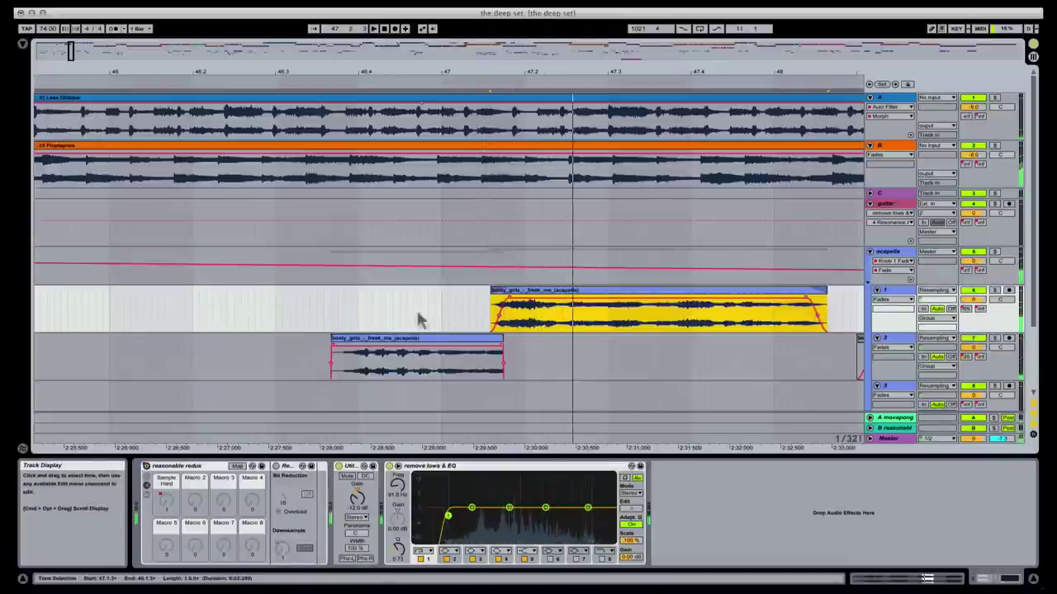
{"action": "left_click", "coordinate": [323, 313]}
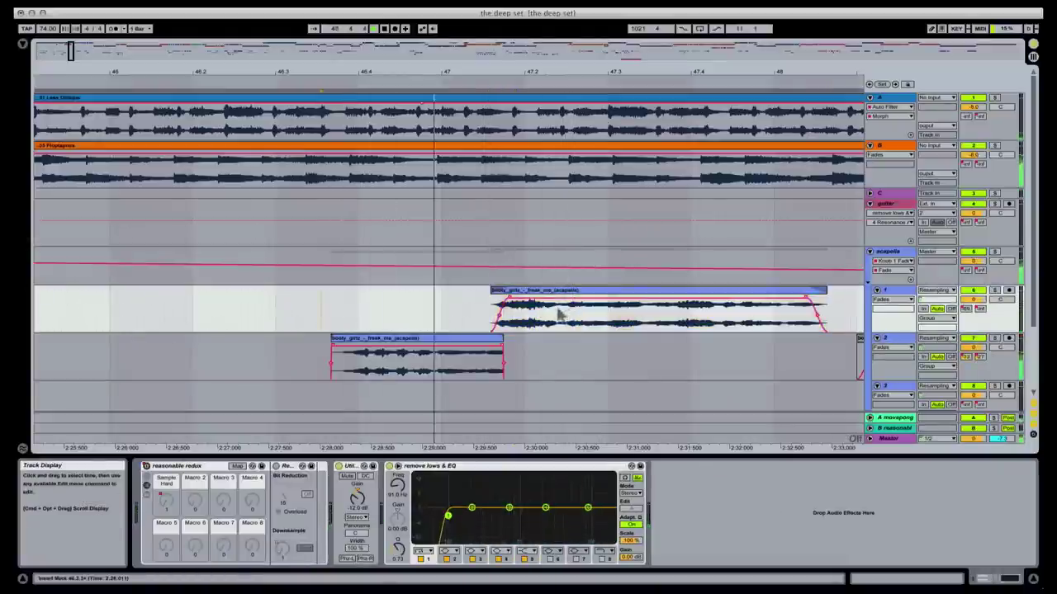
{"action": "left_click", "coordinate": [495, 351]}
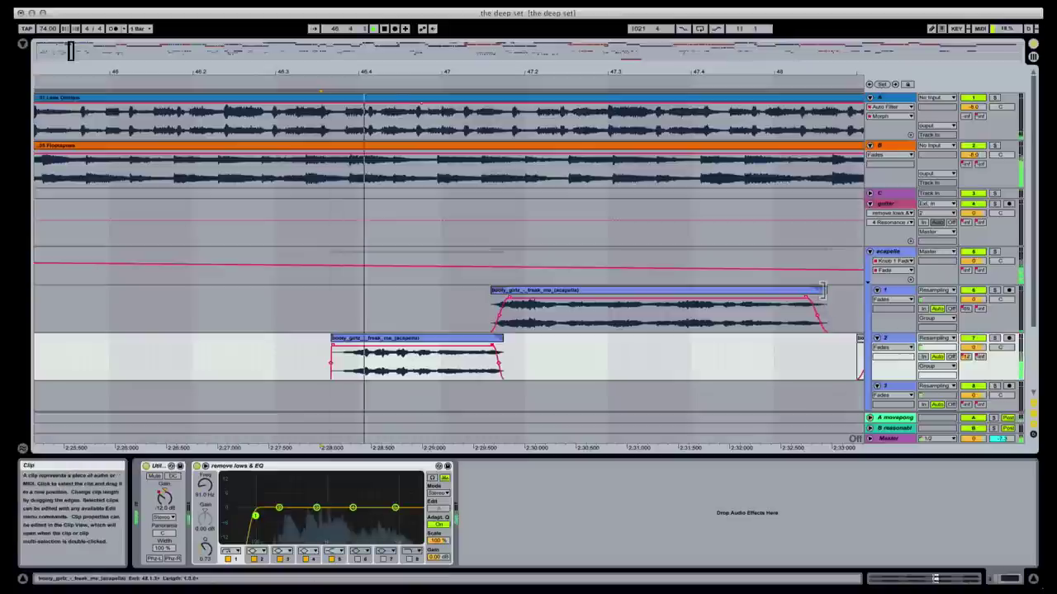
- Extend the end of the acapella track 1 clip to about 48.2.3 and lengthen its fade-out slightly
{"action": "left_click_drag", "start_coordinate": [825, 299], "coordinate": [850, 286]}
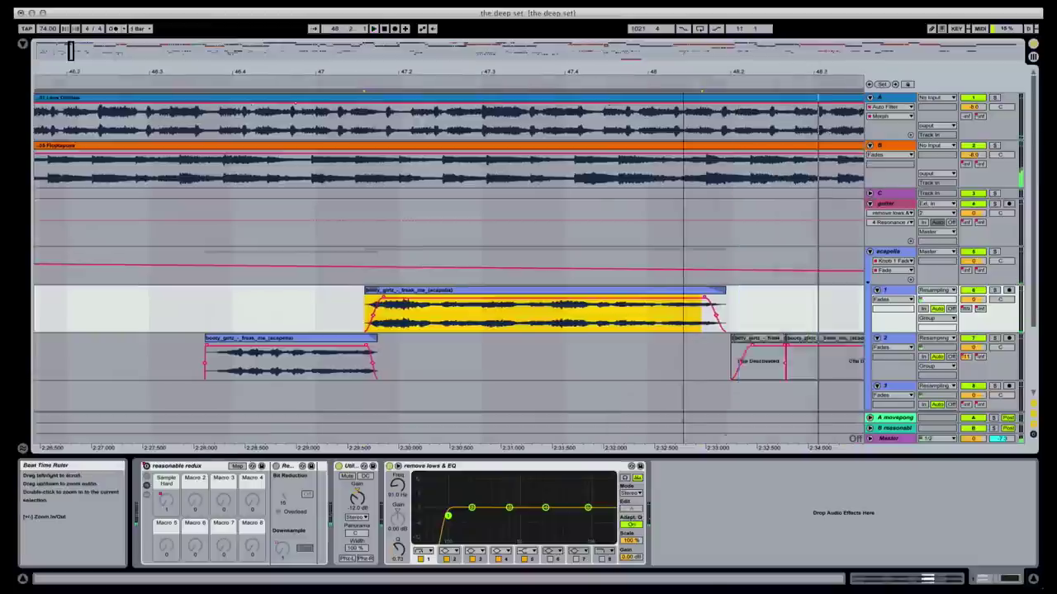
{"action": "left_click_drag", "start_coordinate": [648, 287], "coordinate": [667, 290]}
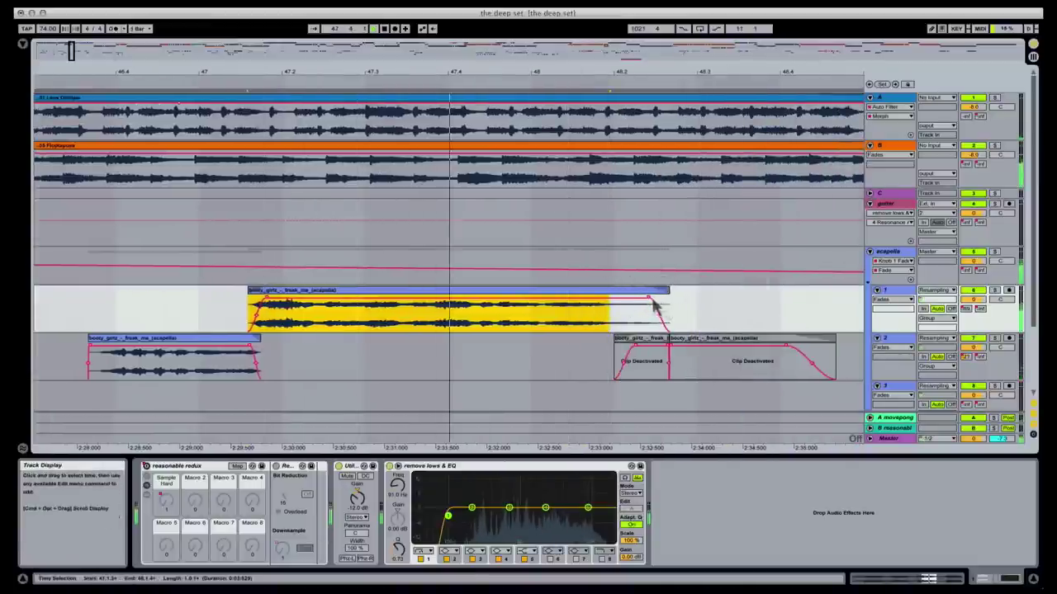
{"action": "left_click_drag", "start_coordinate": [667, 308], "coordinate": [648, 307]}
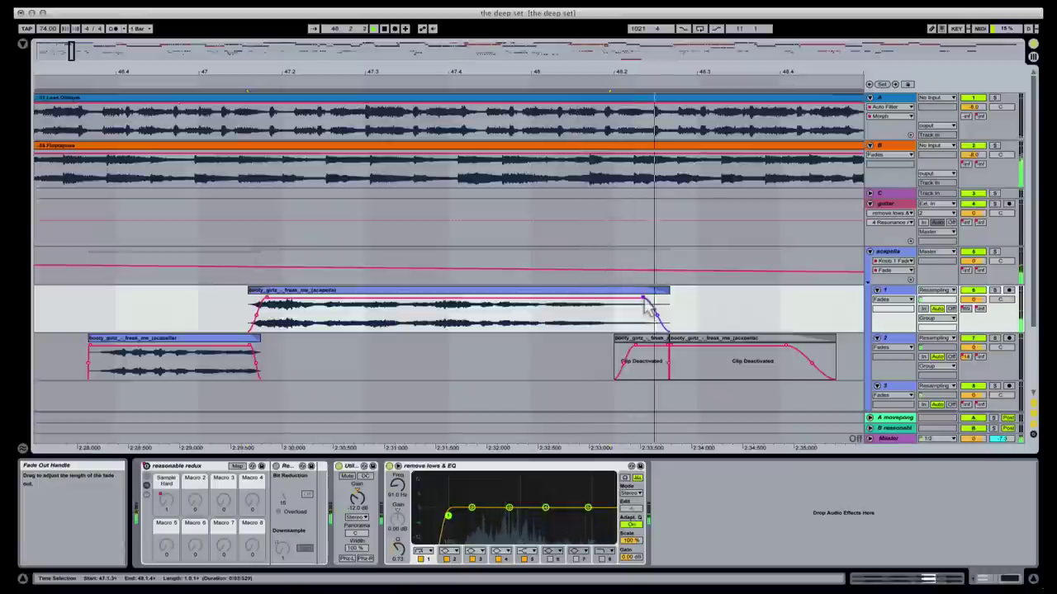
{"action": "key", "text": "space"}
{"action": "left_click", "coordinate": [201, 299]}
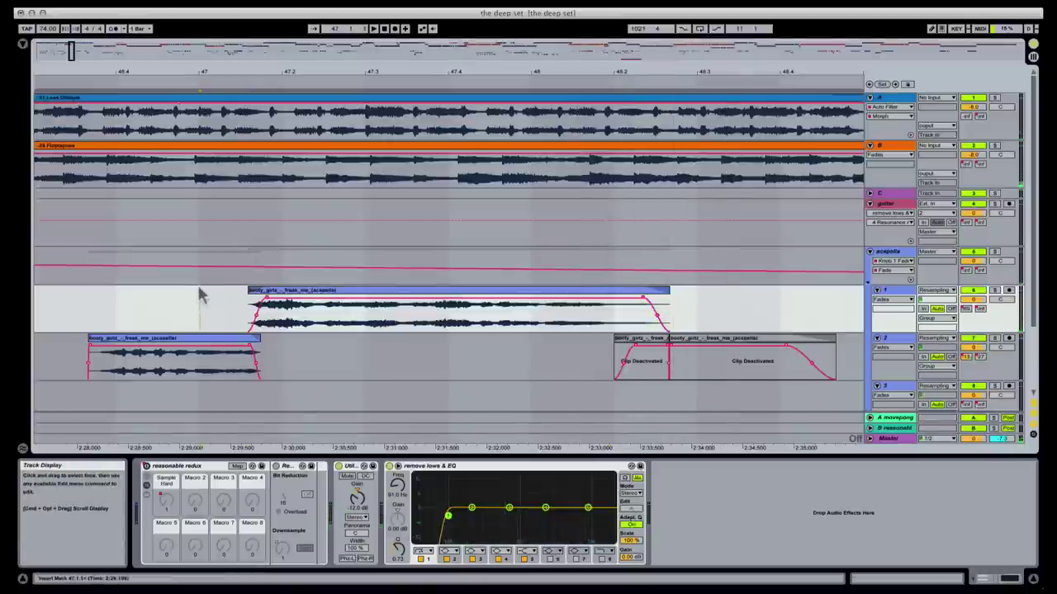
- Split the acapella track 1 clip at about 47.2.3 and 47.3.3, and open the middle slice's clip settings
{"action": "left_click", "coordinate": [322, 310]}
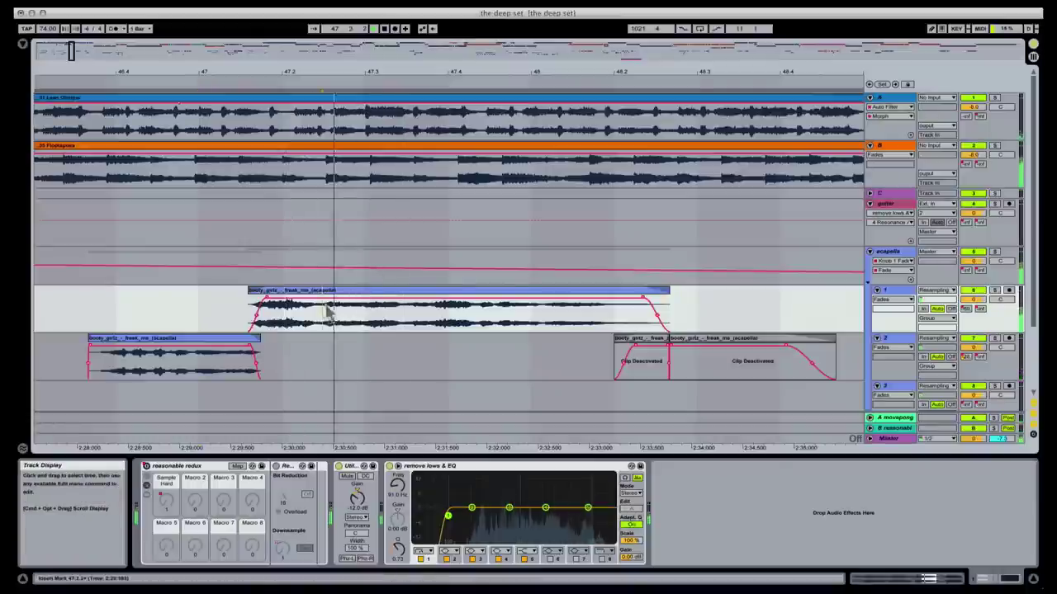
{"action": "left_click", "coordinate": [409, 307]}
{"action": "key", "text": "space"}
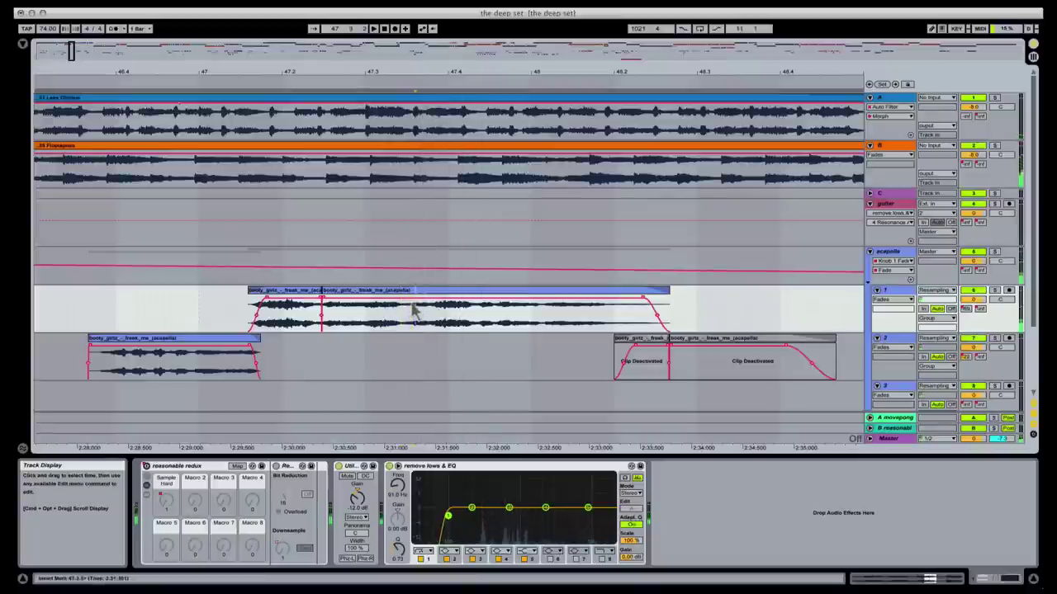
{"action": "left_click", "coordinate": [382, 291]}
{"action": "key", "text": "super+e"}
{"action": "left_click", "coordinate": [363, 312]}
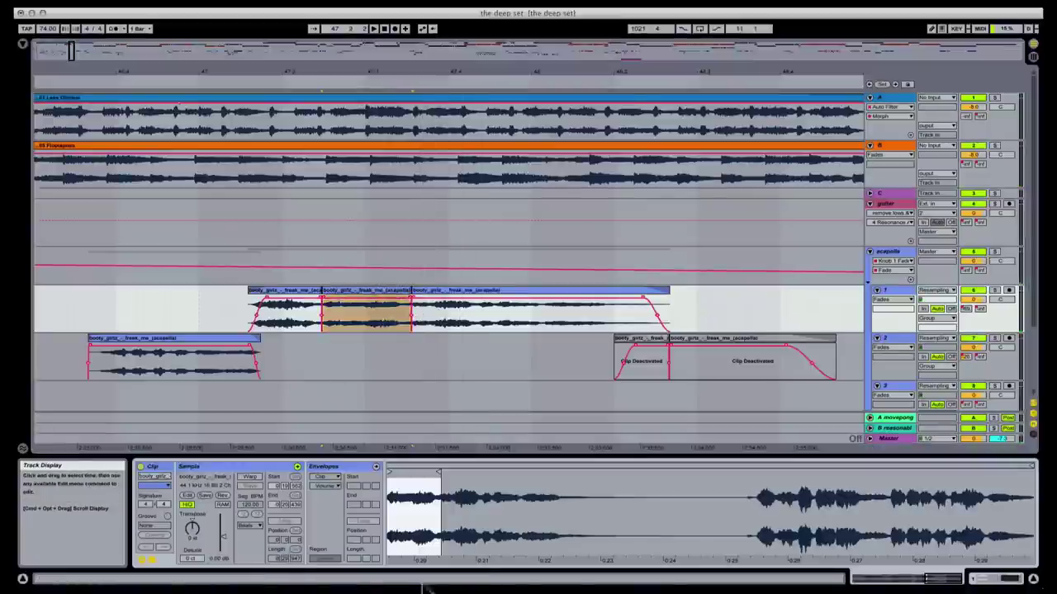
- Warp the middle slice in Complex mode and set its transpose to 4 st and detune to 24 ct while playing
{"action": "left_click", "coordinate": [250, 477]}
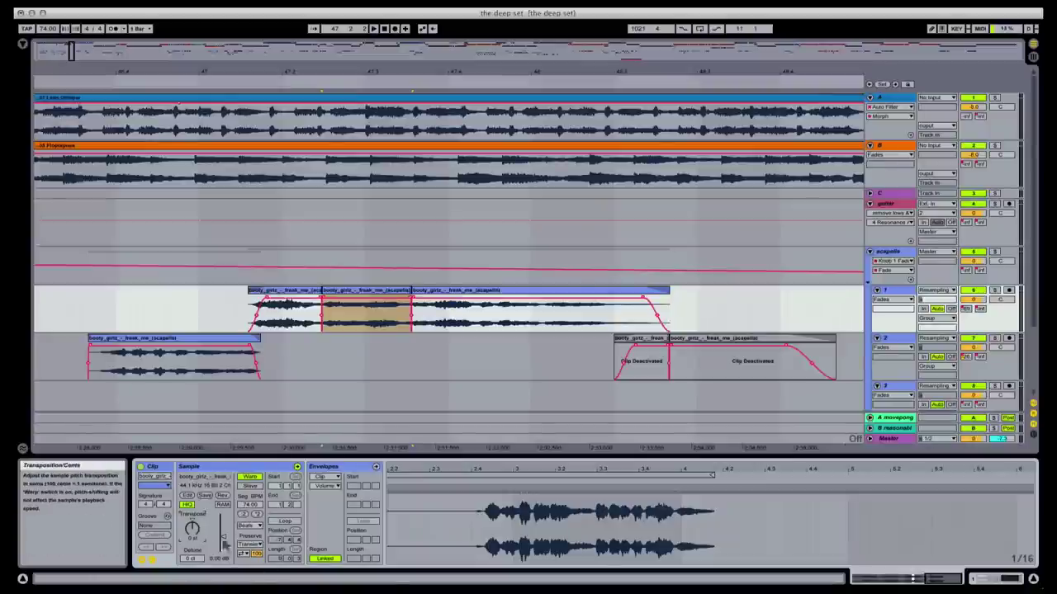
{"action": "left_click", "coordinate": [249, 525]}
{"action": "left_click", "coordinate": [252, 568]}
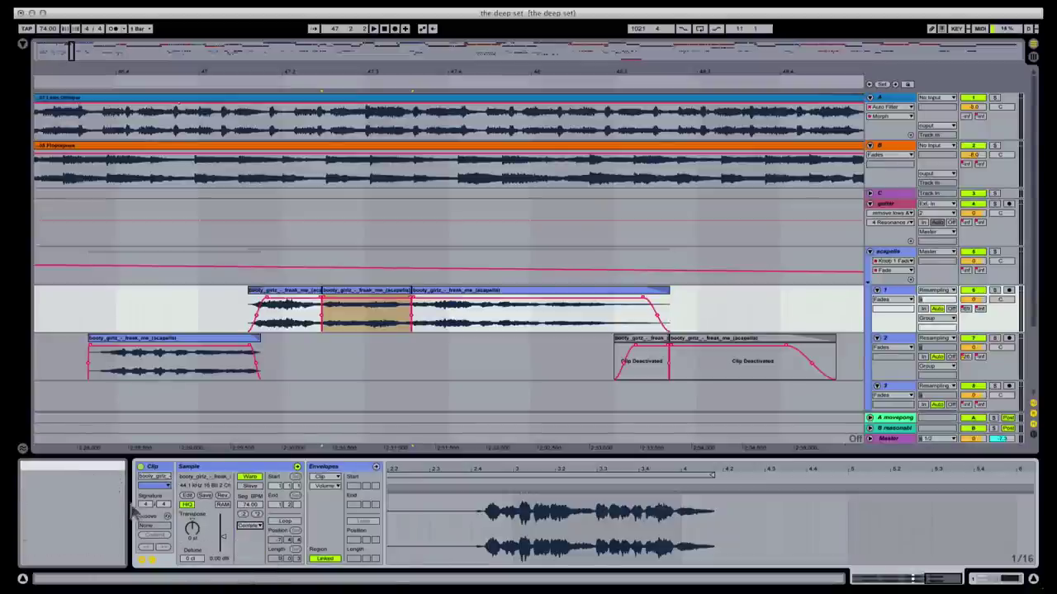
{"action": "key", "text": "space"}
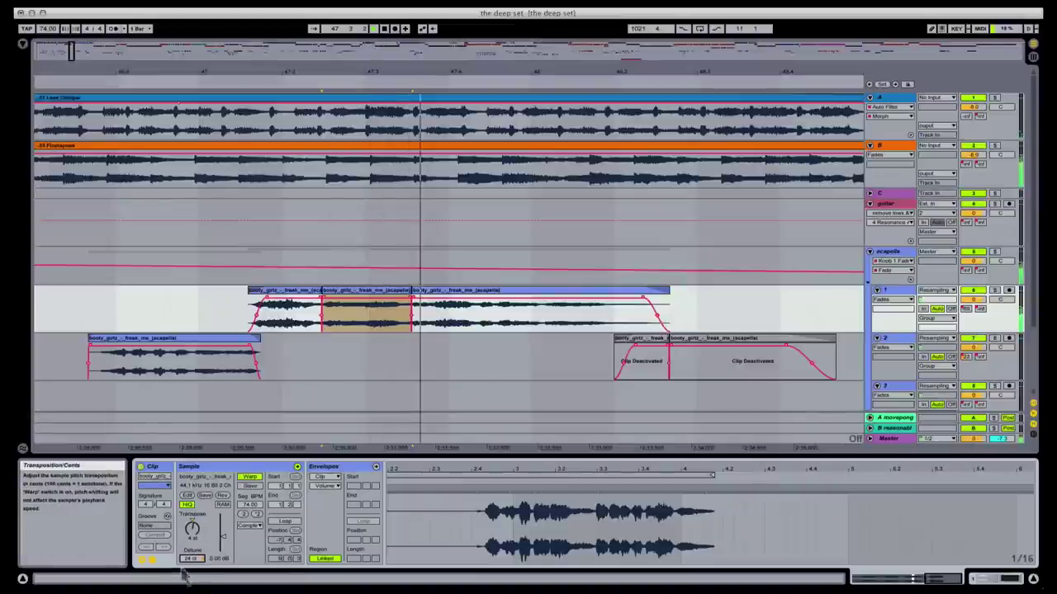
- Crossfade the middle slice into the last slice from about 47.3.3 to 48.1.4, and give the last slice a short fade-out
{"action": "left_click", "coordinate": [412, 305]}
{"action": "left_click_drag", "start_coordinate": [413, 295], "coordinate": [597, 312]}
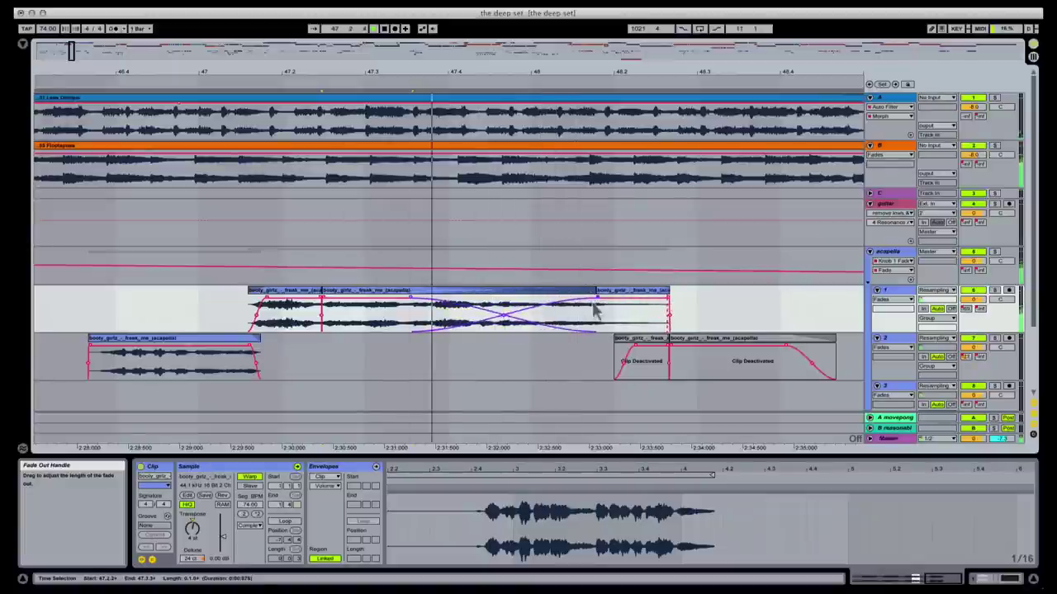
{"action": "left_click", "coordinate": [665, 291]}
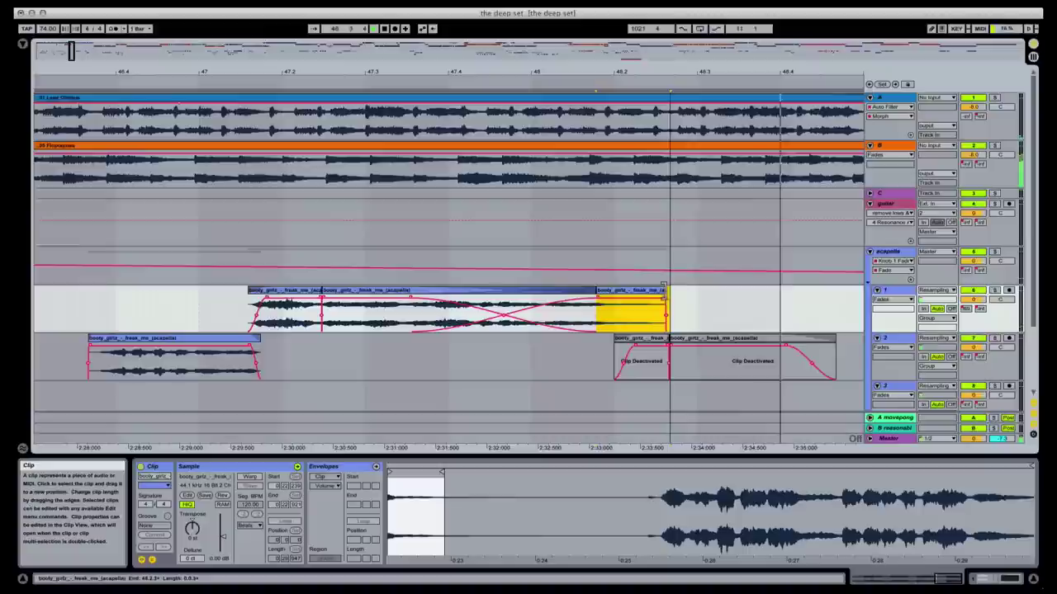
{"action": "left_click", "coordinate": [661, 303]}
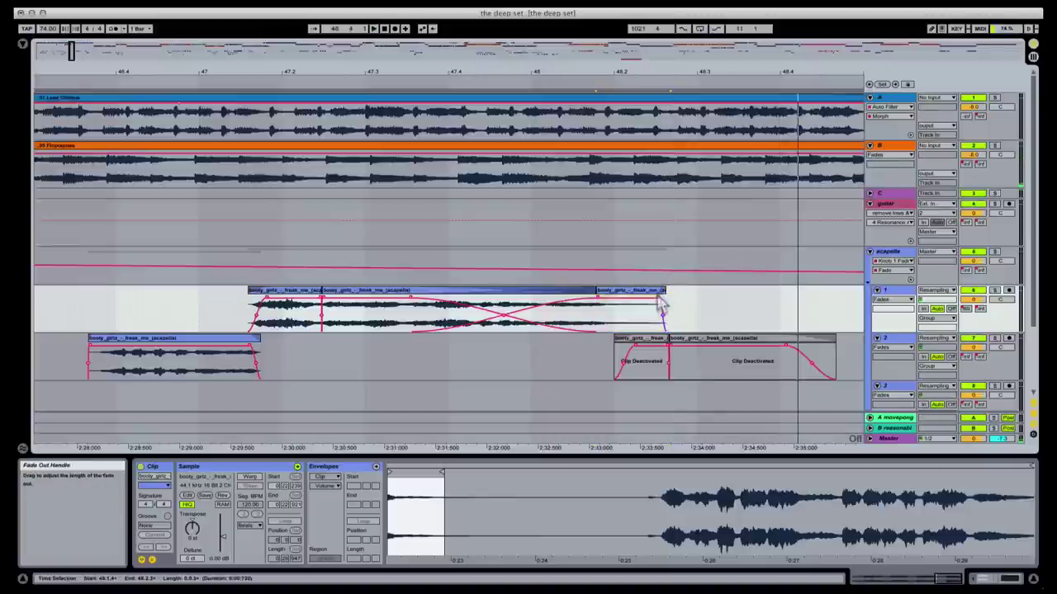
{"action": "left_click", "coordinate": [65, 312]}
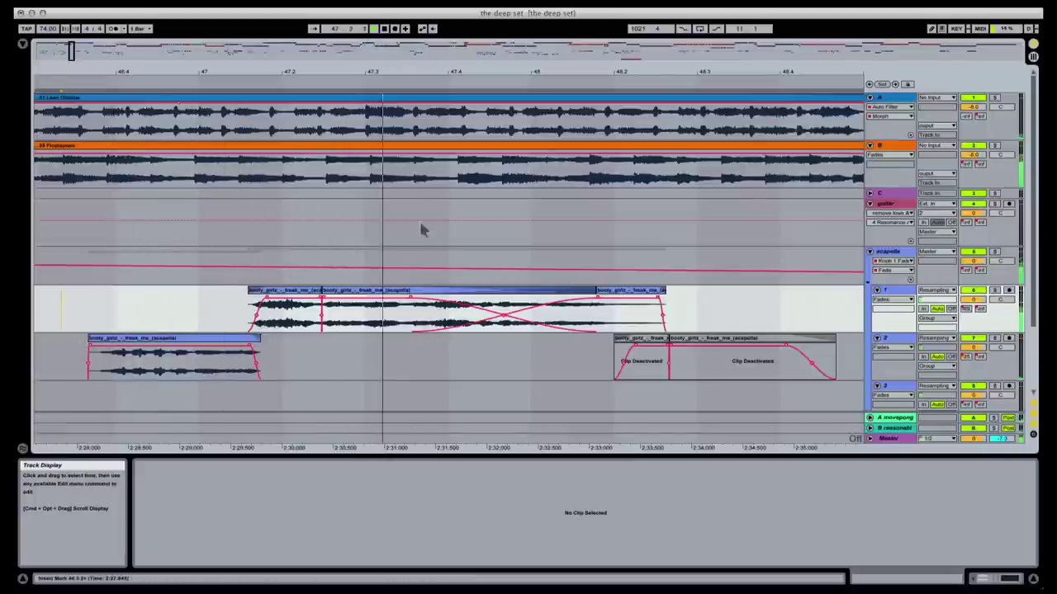
- Crossfade the first slice into the middle slice from about 47.2.3 to 47.3.4, and shift the crossfade curve's midpoint slightly later
{"action": "left_click", "coordinate": [337, 301]}
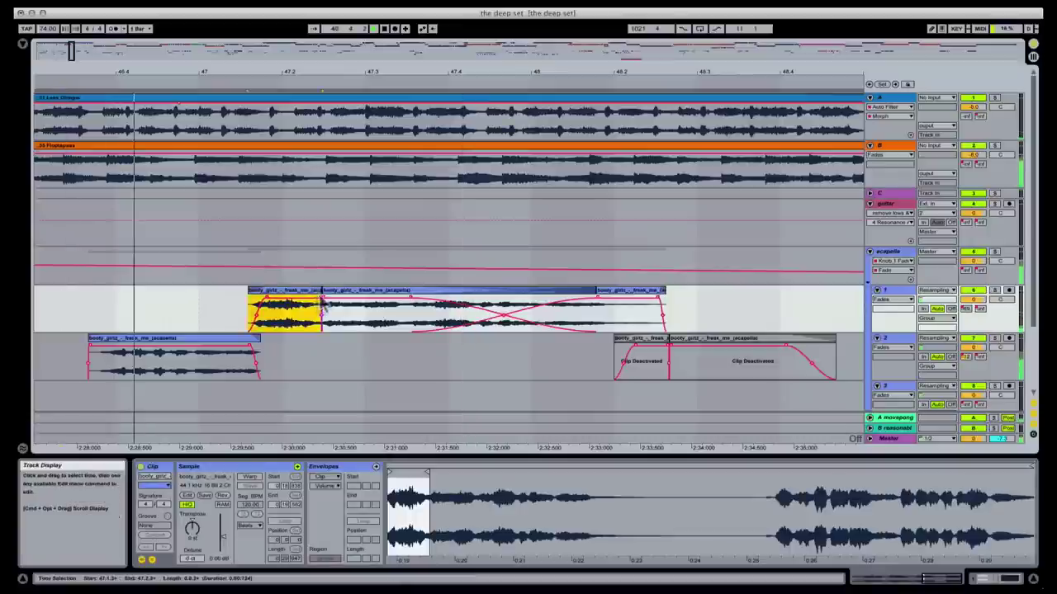
{"action": "left_click_drag", "start_coordinate": [339, 300], "coordinate": [429, 302]}
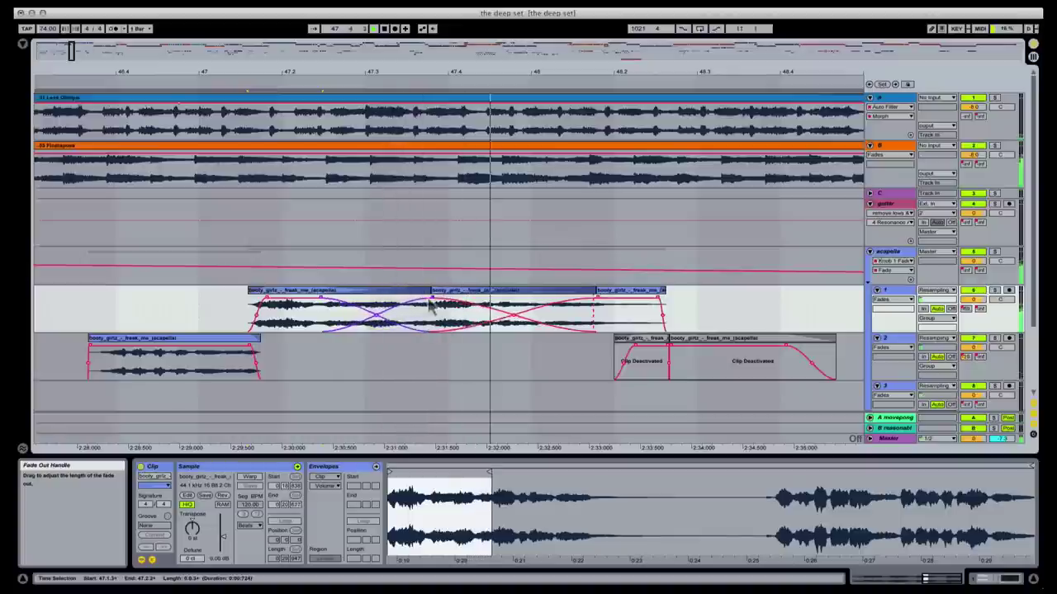
{"action": "left_click", "coordinate": [290, 299]}
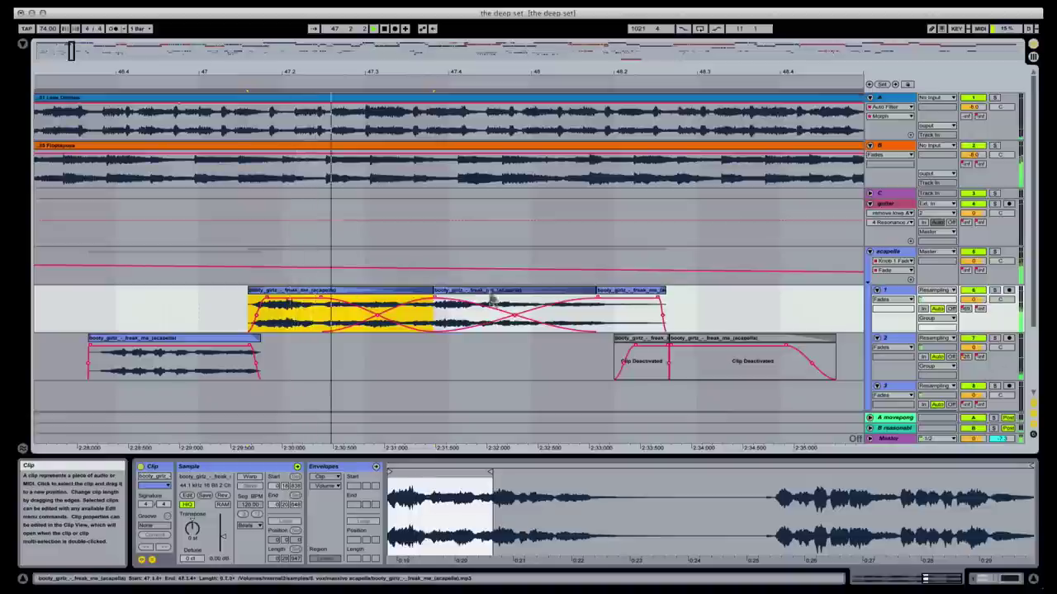
{"action": "left_click", "coordinate": [384, 323]}
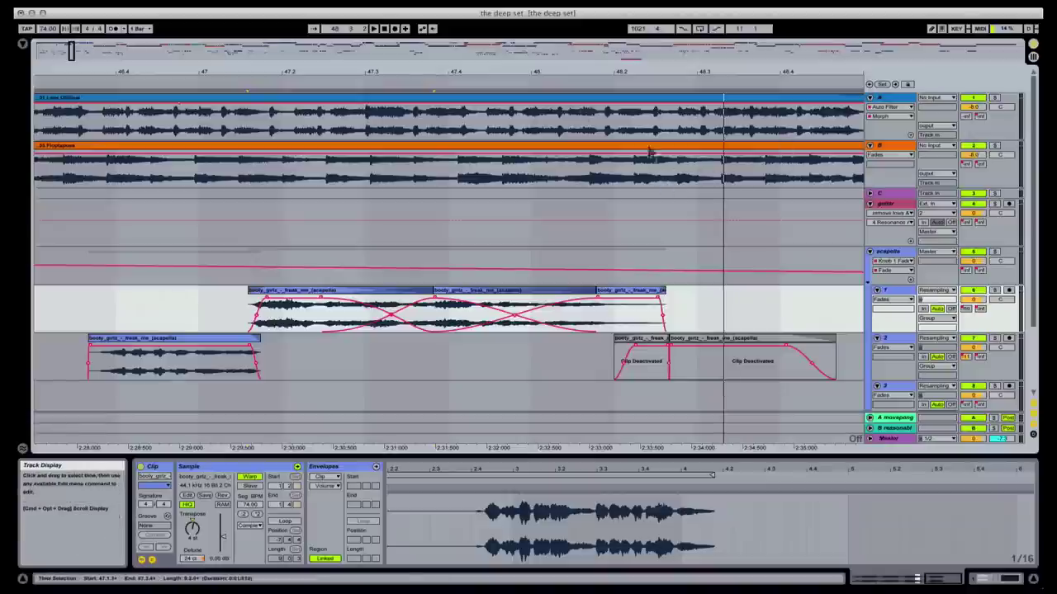
{"action": "left_click", "coordinate": [597, 71]}
{"action": "left_click_drag", "start_coordinate": [597, 71], "coordinate": [597, 57]}
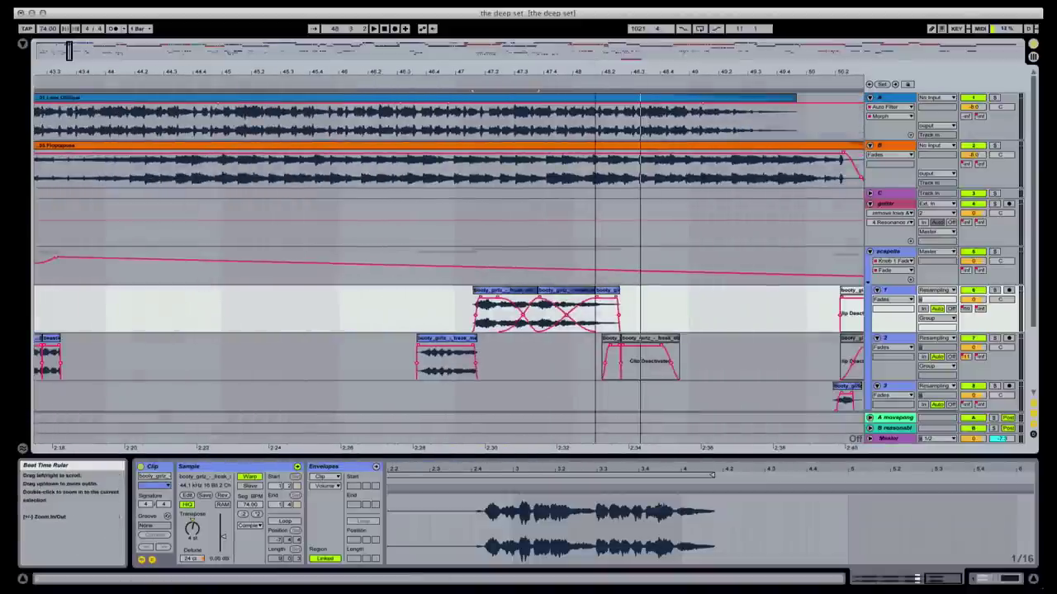
- Find the Chorus effect in the browser and add it to the acapella group's device chain, right after Ping Pong Delay
{"action": "left_click", "coordinate": [890, 257]}
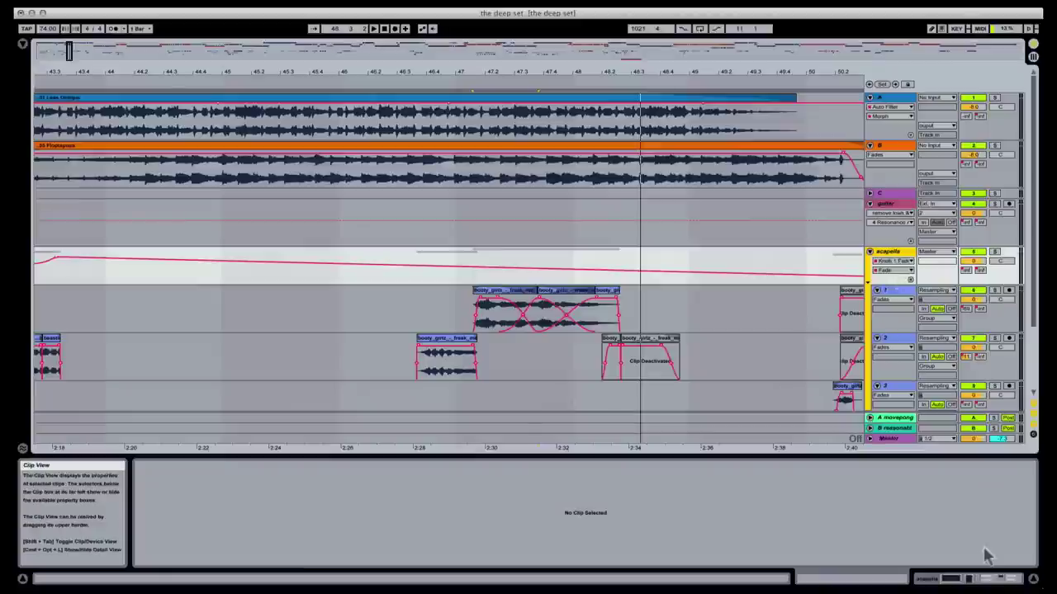
{"action": "left_click", "coordinate": [982, 577]}
{"action": "key", "text": "super+alt+b"}
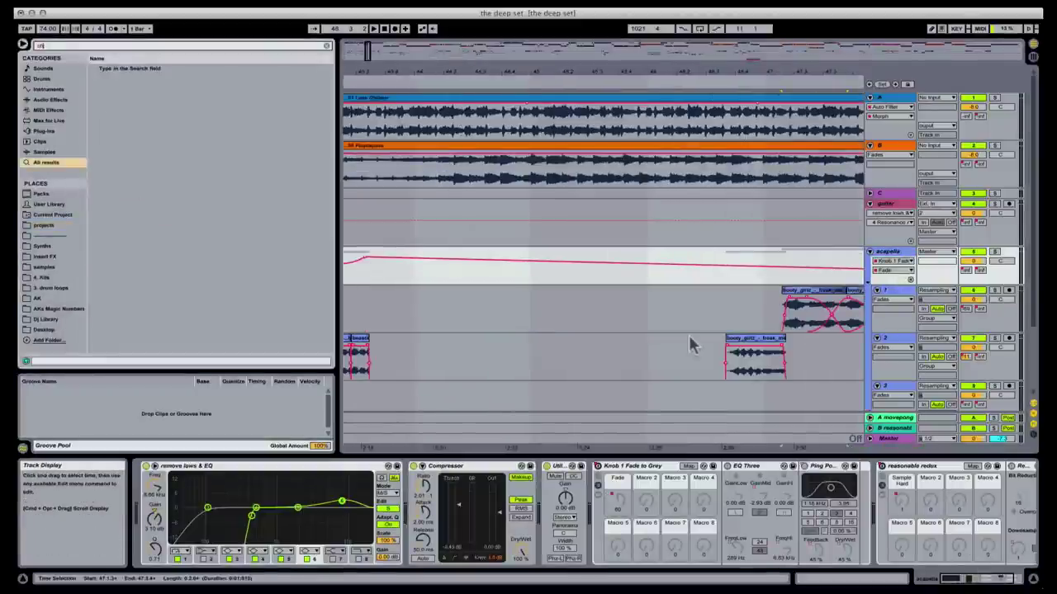
{"action": "type", "text": "or"}
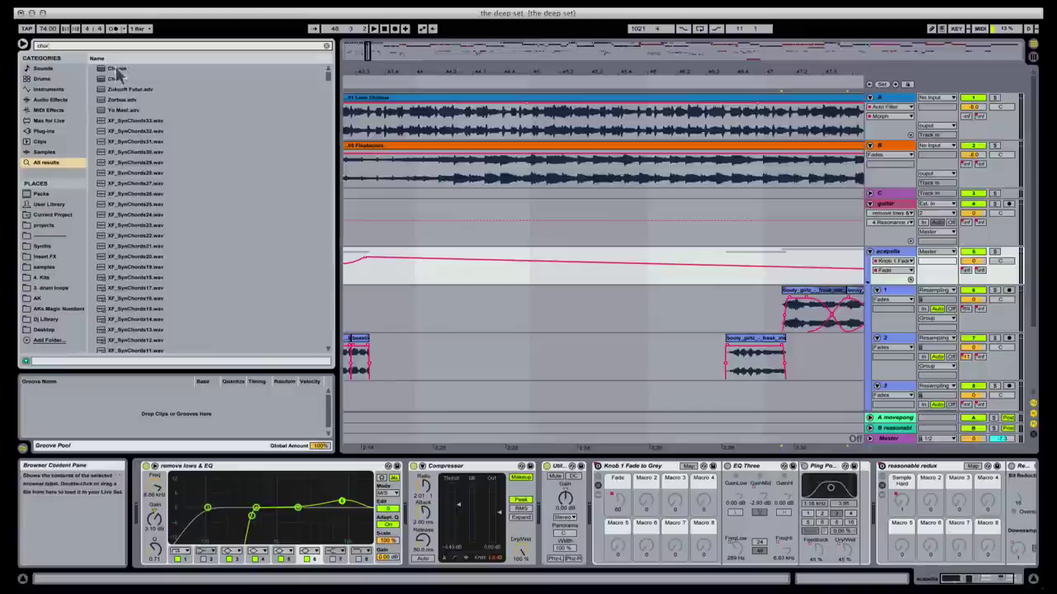
{"action": "left_click", "coordinate": [118, 70]}
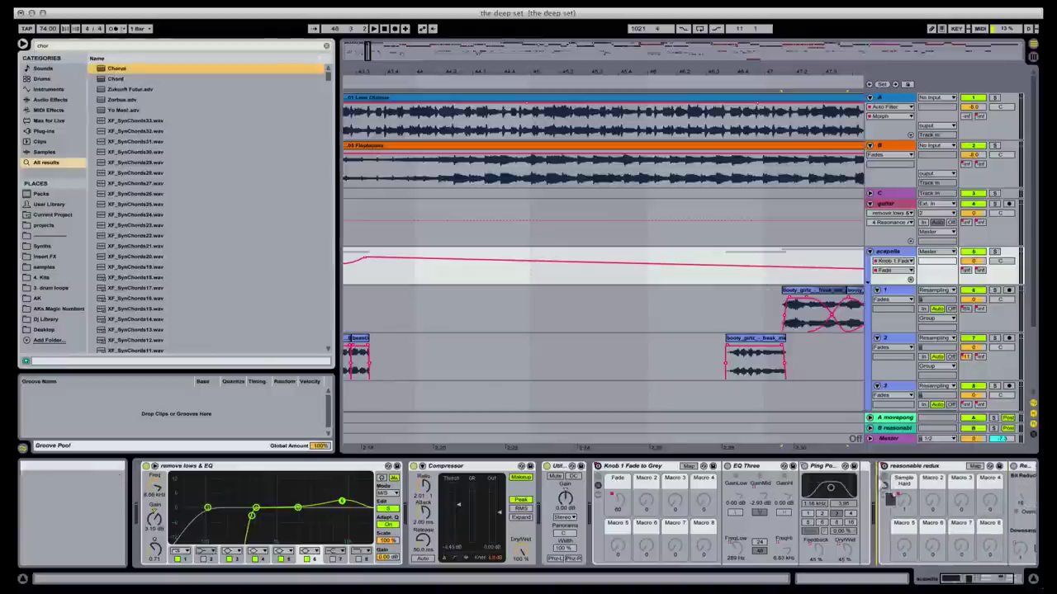
{"action": "left_click_drag", "start_coordinate": [880, 482], "coordinate": [880, 482]}
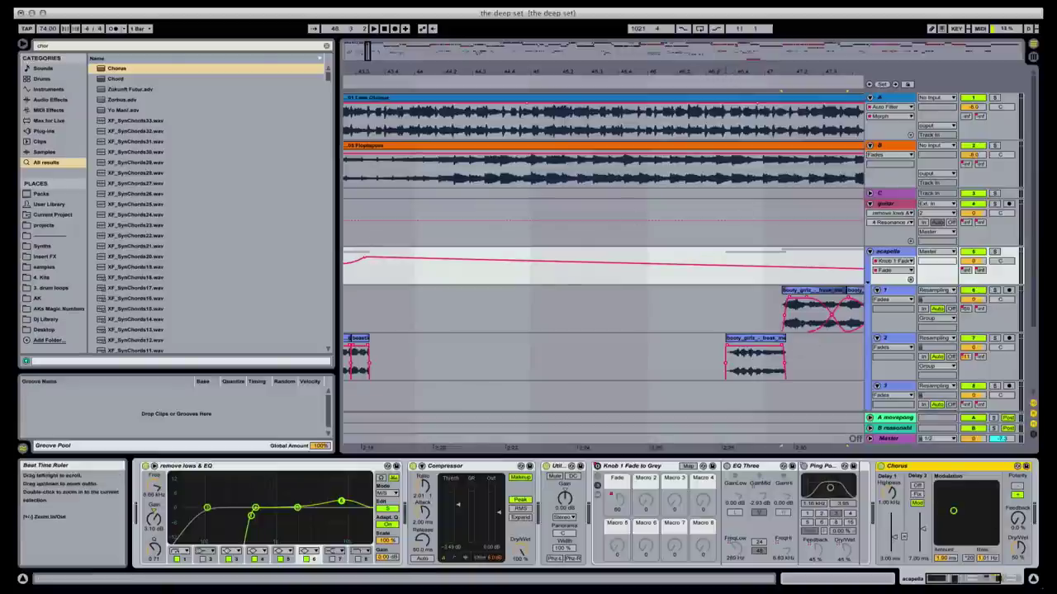
- While playing the first slice on acapella track 1, set the group's Chorus feedback to about 66% and dry/wet to about 27%
{"action": "left_click_drag", "start_coordinate": [776, 71], "coordinate": [553, 71]}
{"action": "left_click", "coordinate": [593, 307]}
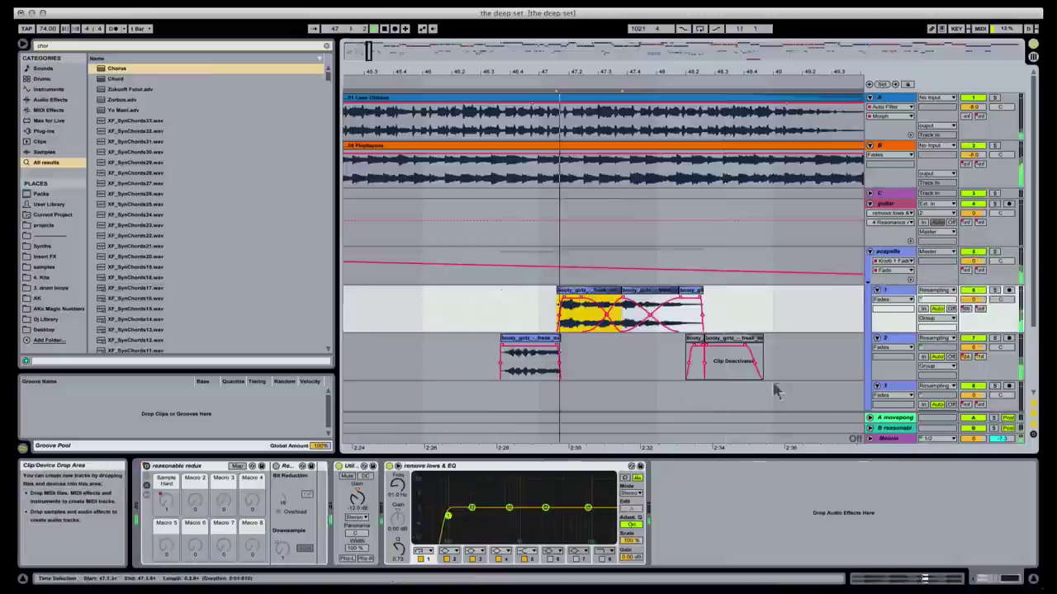
{"action": "left_click", "coordinate": [894, 258]}
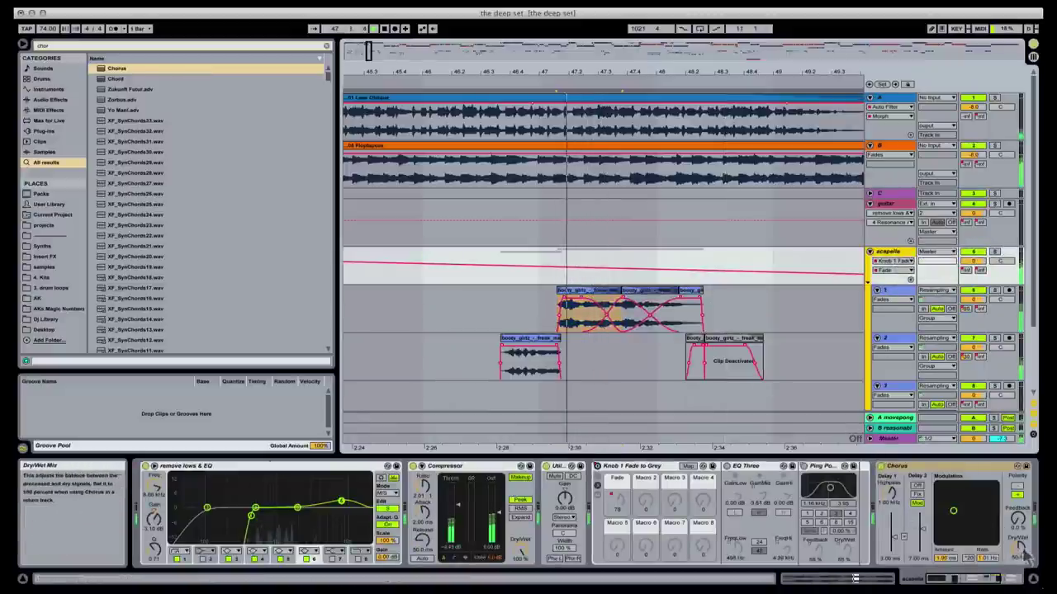
{"action": "left_click", "coordinate": [1017, 518]}
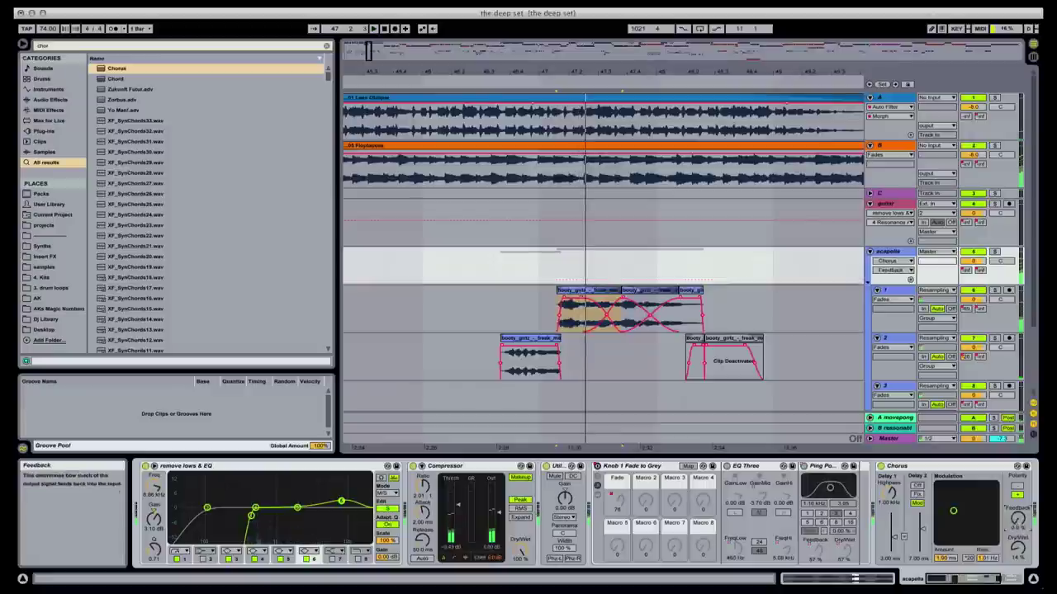
{"action": "left_click_drag", "start_coordinate": [953, 510], "coordinate": [989, 498]}
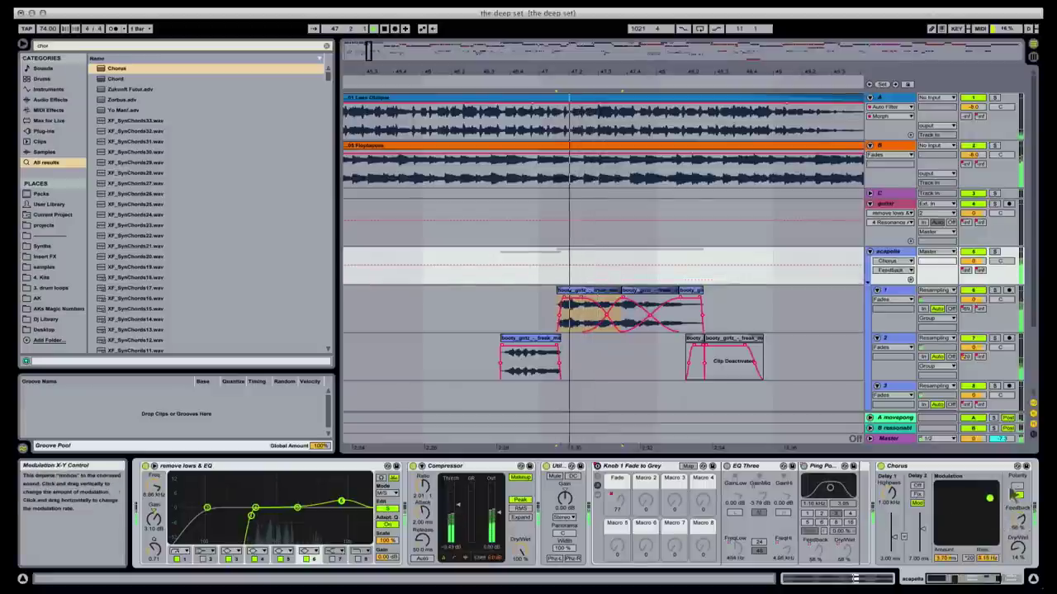
{"action": "left_click", "coordinate": [1019, 545]}
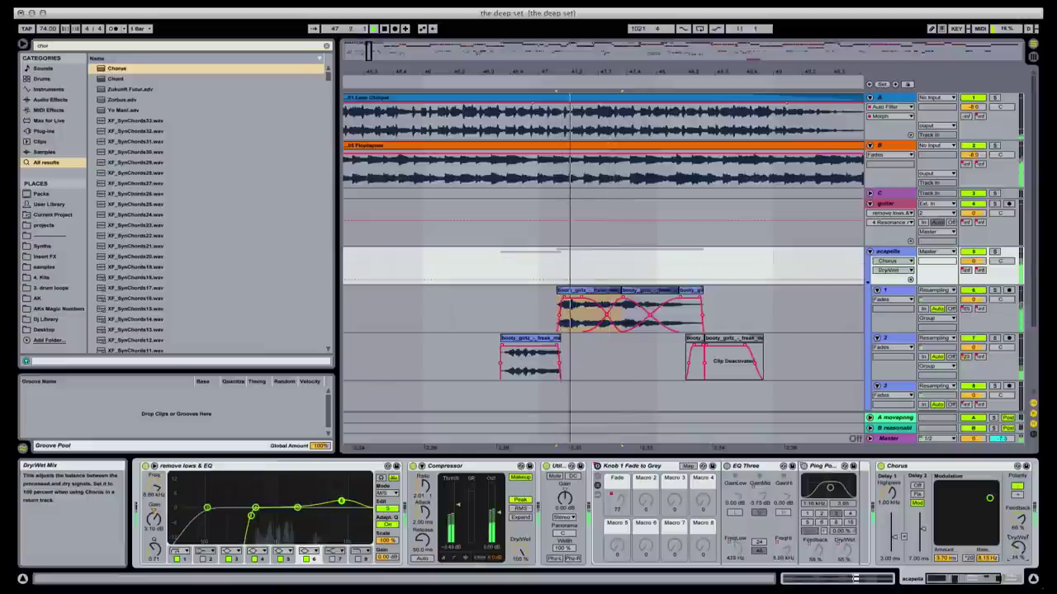
- Set the Chorus to slow modulation at about 0.38 Hz, 8.84 ms delay 1, 277 Hz highpass and 34% dry/wet, and stop playback
{"action": "left_click_drag", "start_coordinate": [989, 498], "coordinate": [951, 516]}
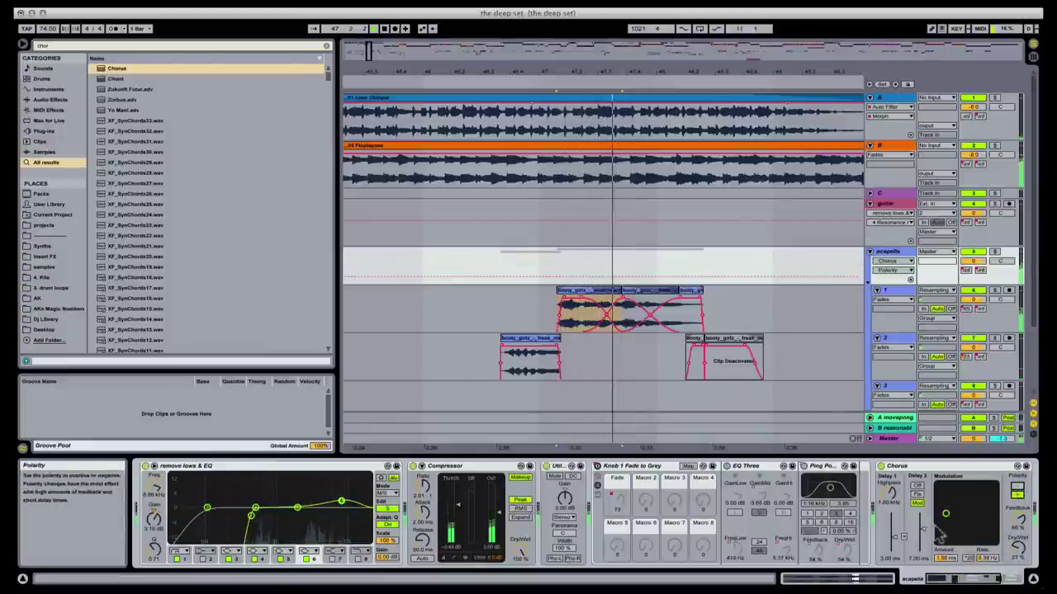
{"action": "left_click_drag", "start_coordinate": [895, 536], "coordinate": [895, 513]}
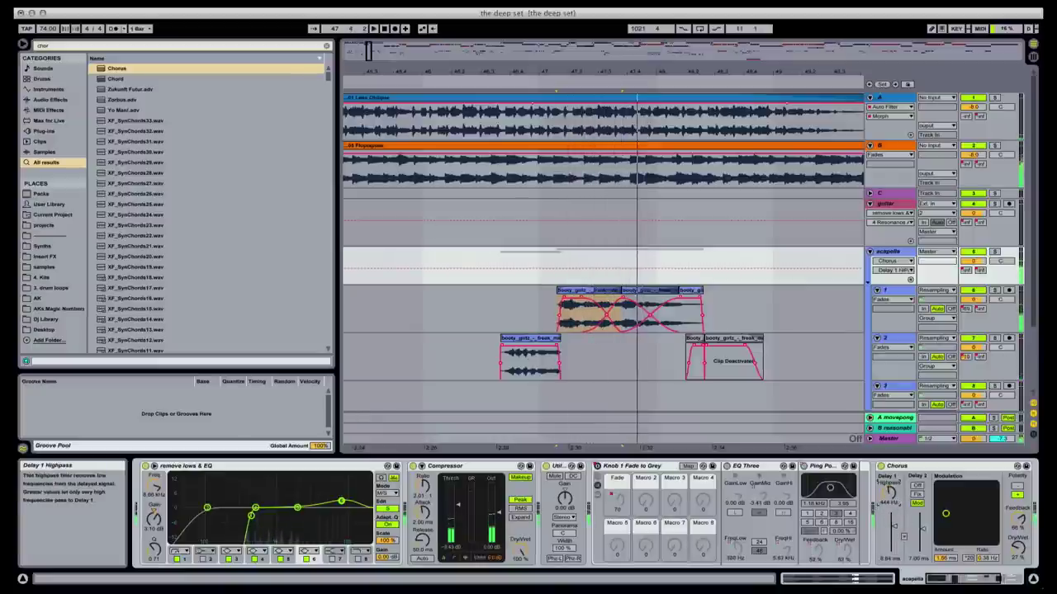
{"action": "left_click", "coordinate": [1018, 549]}
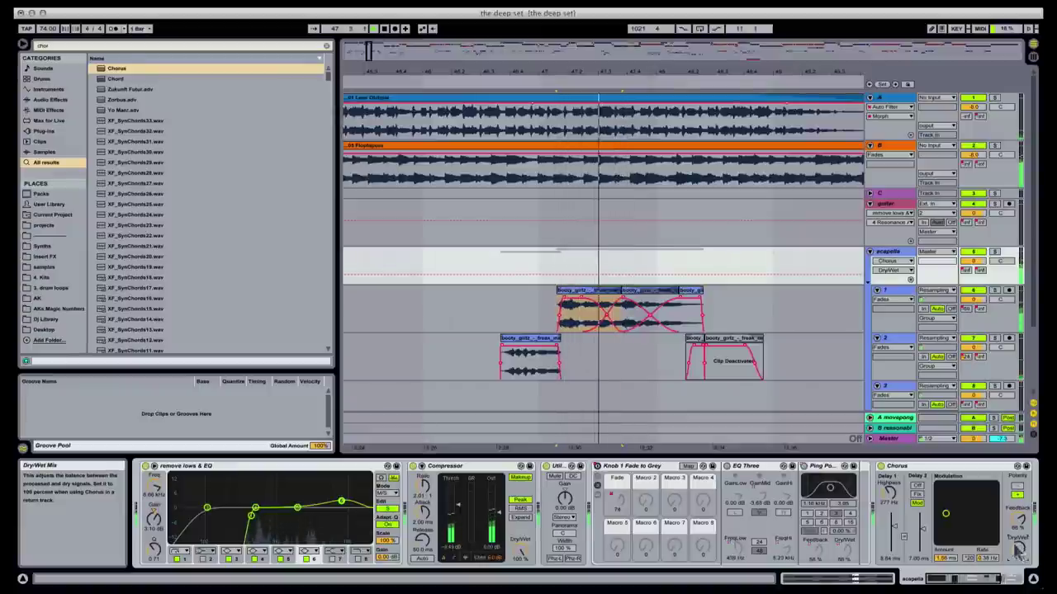
{"action": "key", "text": "space"}
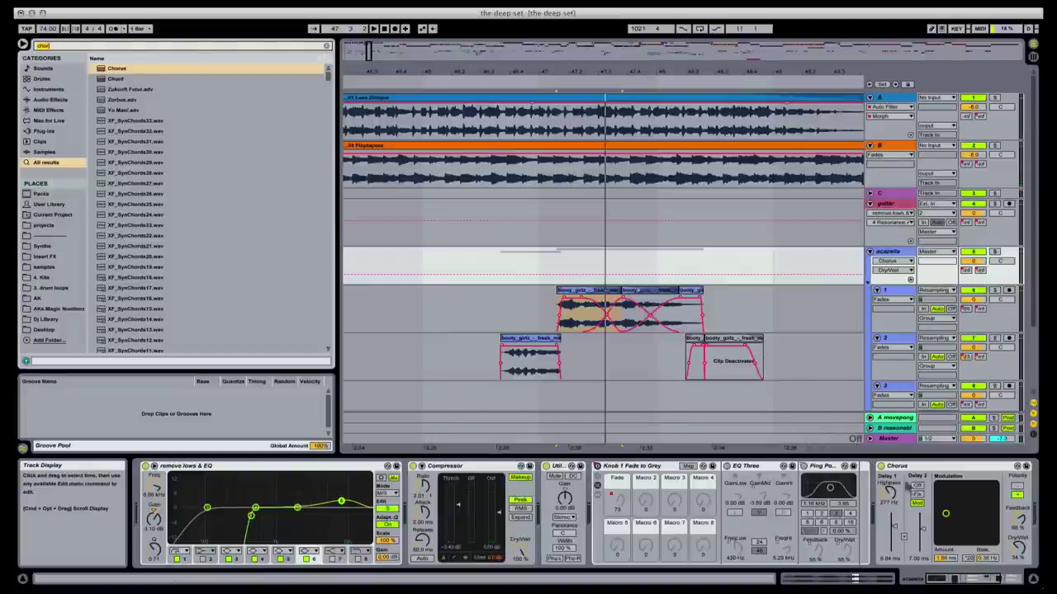
- Draw Device On automation so the acapella group's Chorus runs only from 46.3 to 48.3, and play it back from 46.2.1
{"action": "left_click", "coordinate": [937, 473]}
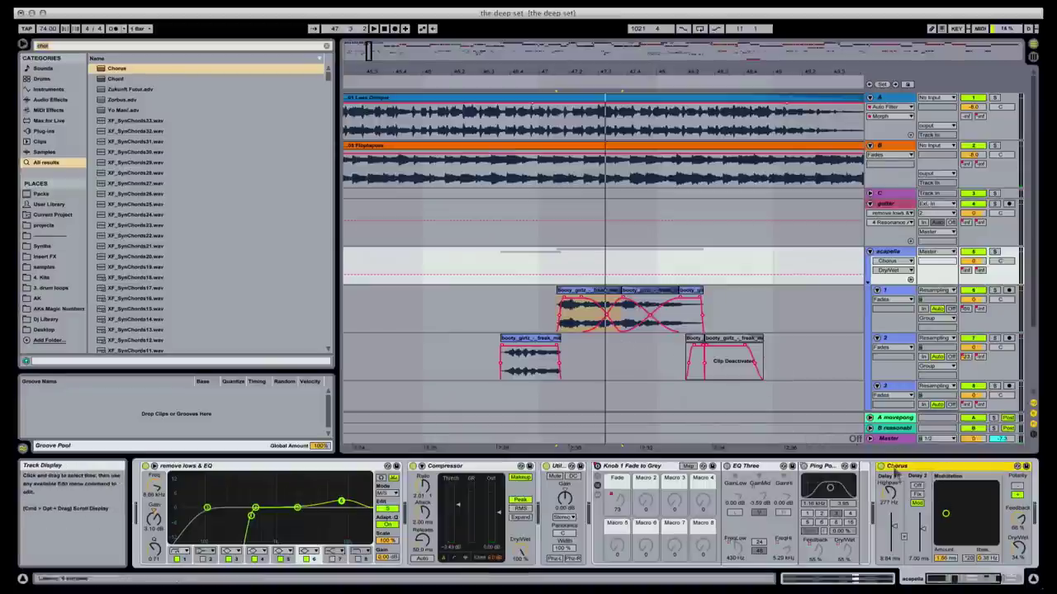
{"action": "key", "text": "b"}
{"action": "left_click_drag", "start_coordinate": [544, 262], "coordinate": [731, 250]}
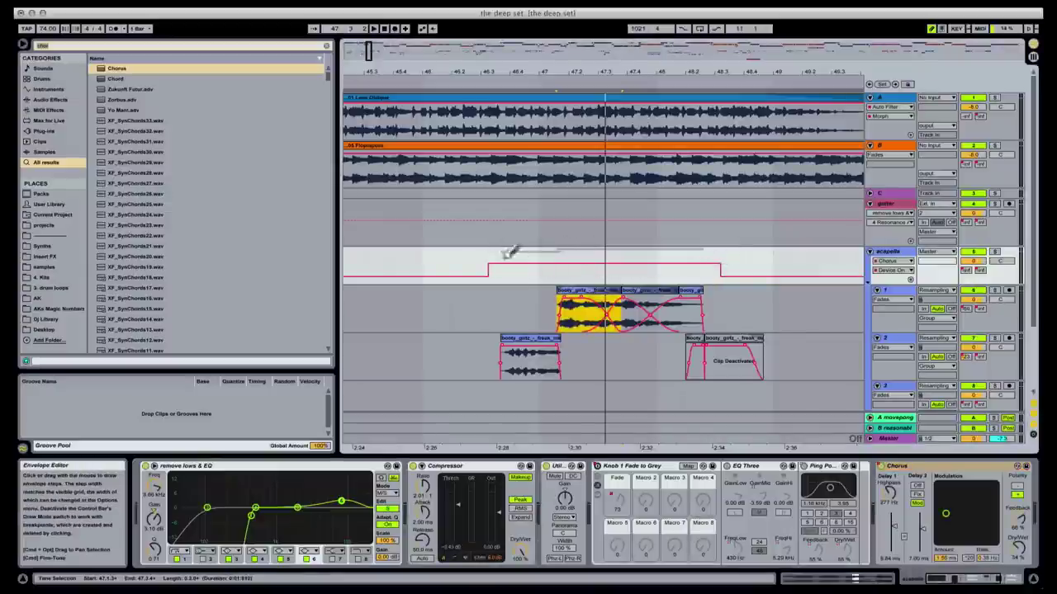
{"action": "left_click", "coordinate": [457, 266]}
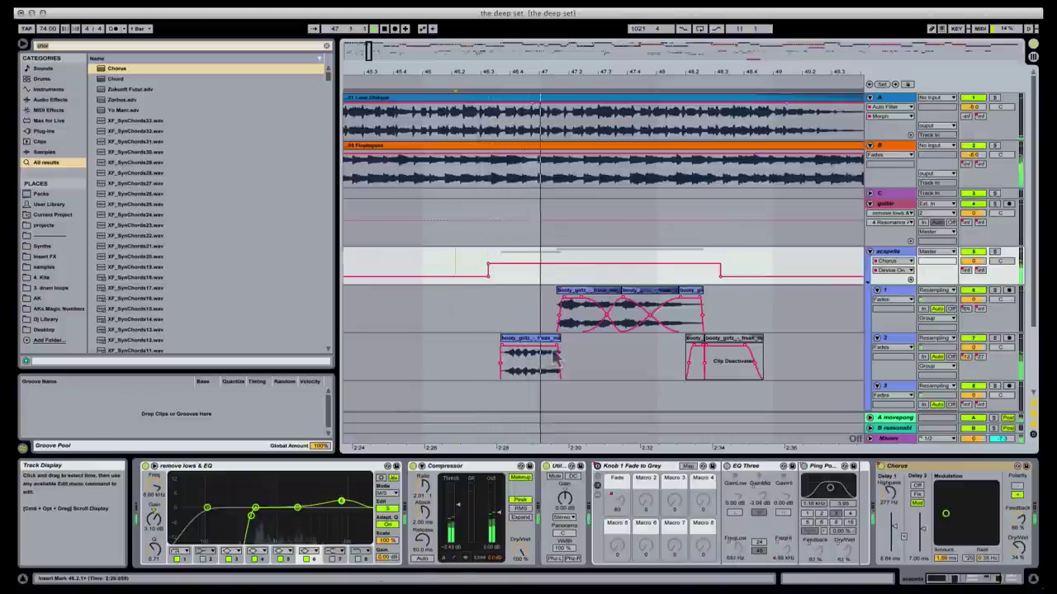
{"action": "mouse_move", "coordinate": [623, 71]}
{"action": "left_mouse_down"}
{"action": "mouse_move", "coordinate": [623, 51]}
{"action": "mouse_move", "coordinate": [611, 71]}
{"action": "left_mouse_up"}
- Select the output device for Soundflower (2ch)
{"action": "left_click", "coordinate": [687, 2]}
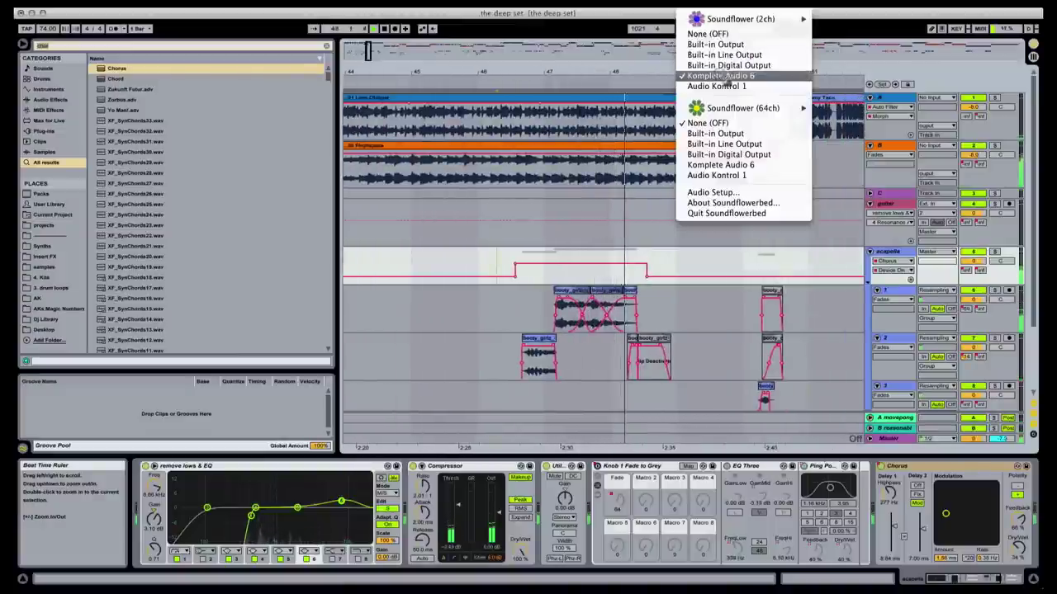
{"action": "left_click", "coordinate": [723, 64]}
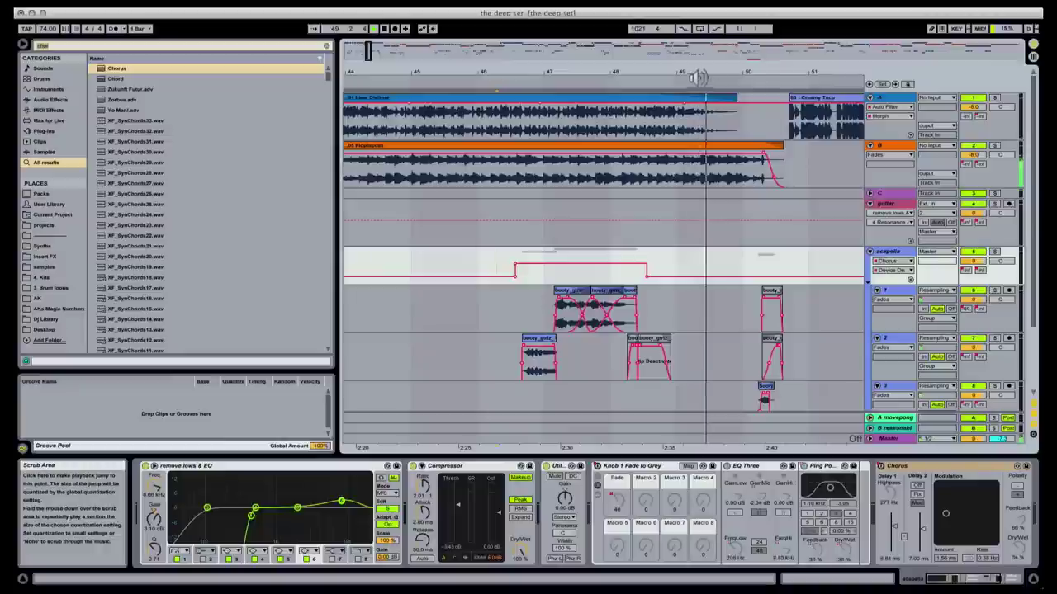
- Reshape the fade-in of the acapella track 3 clip near 50.2 so it rises later and more steeply, while playing from 50
{"action": "left_click_drag", "start_coordinate": [700, 72], "coordinate": [726, 161]}
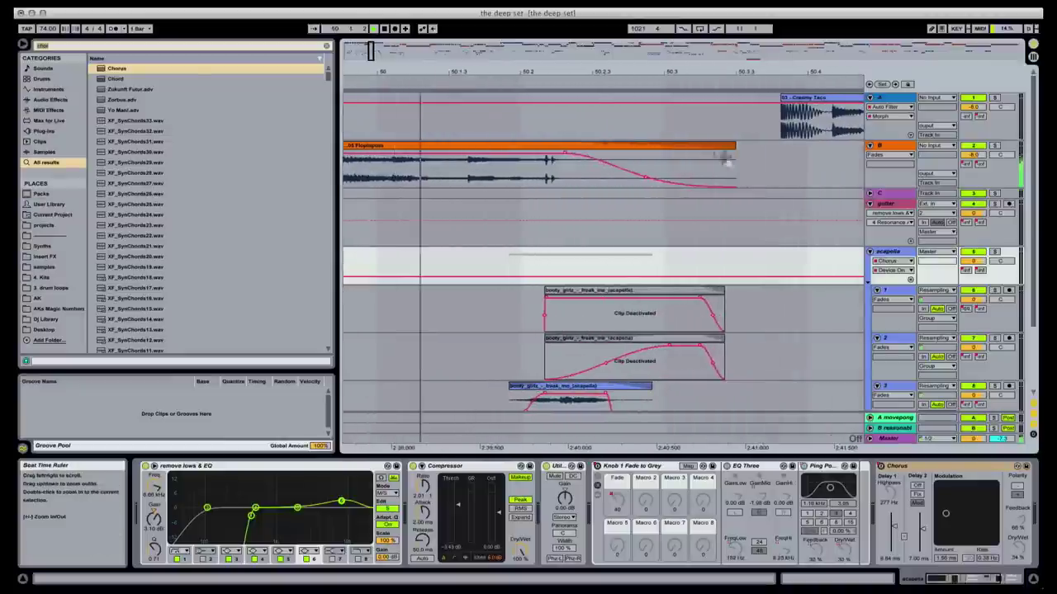
{"action": "scroll", "coordinate": [625, 370], "scroll_direction": "down", "scroll_amount": 3}
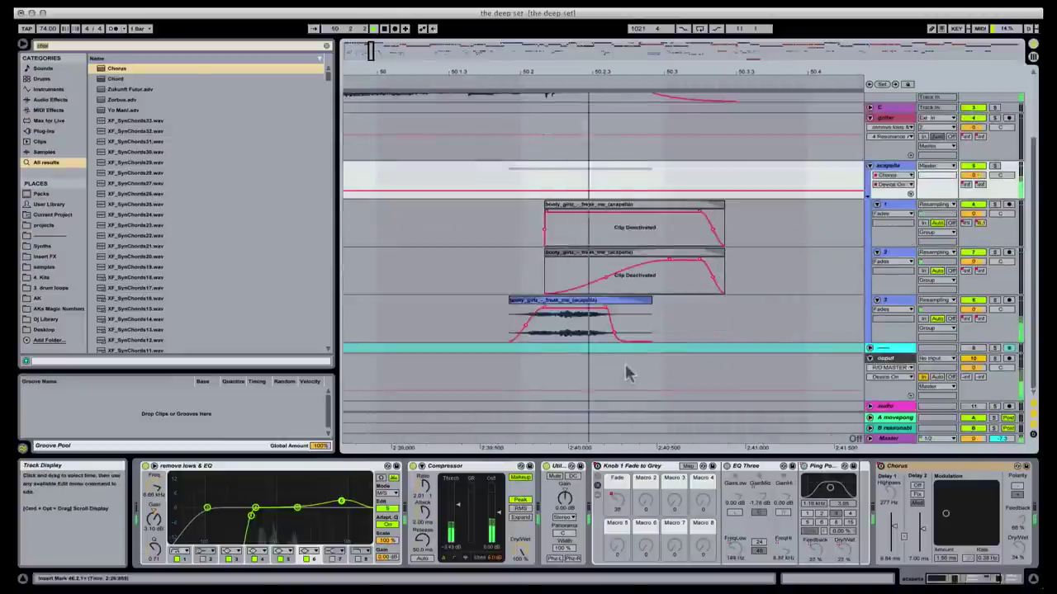
{"action": "left_click", "coordinate": [530, 334]}
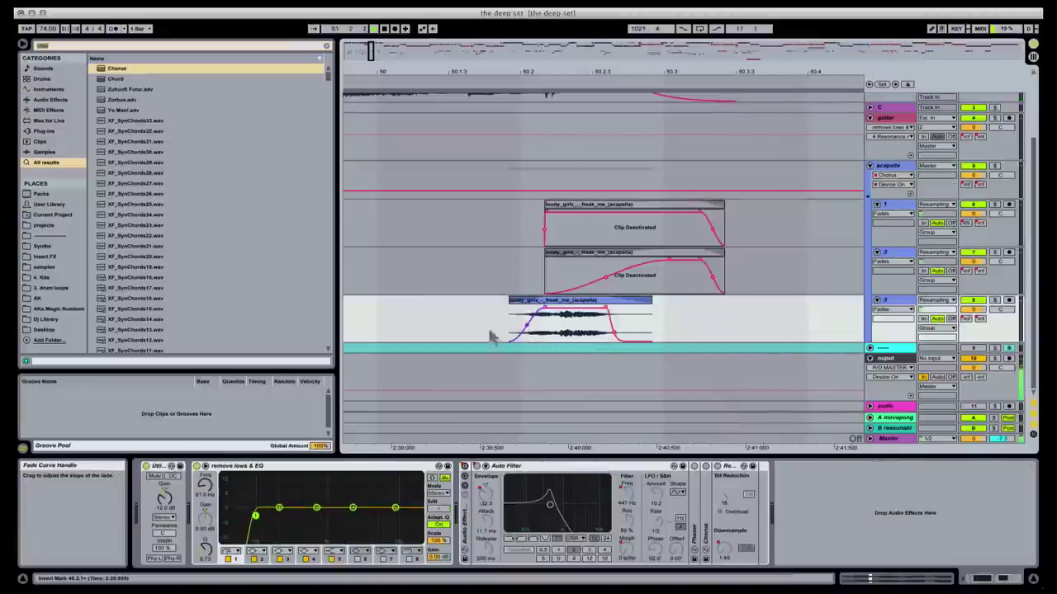
{"action": "scroll", "coordinate": [507, 346], "scroll_direction": "up", "scroll_amount": 3}
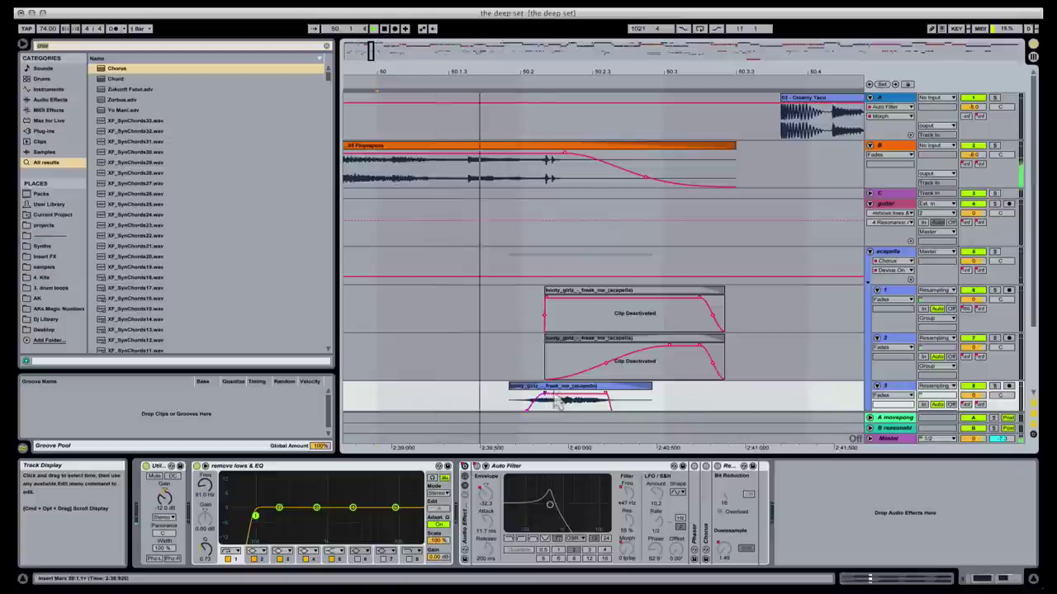
{"action": "left_click_drag", "start_coordinate": [536, 390], "coordinate": [583, 388]}
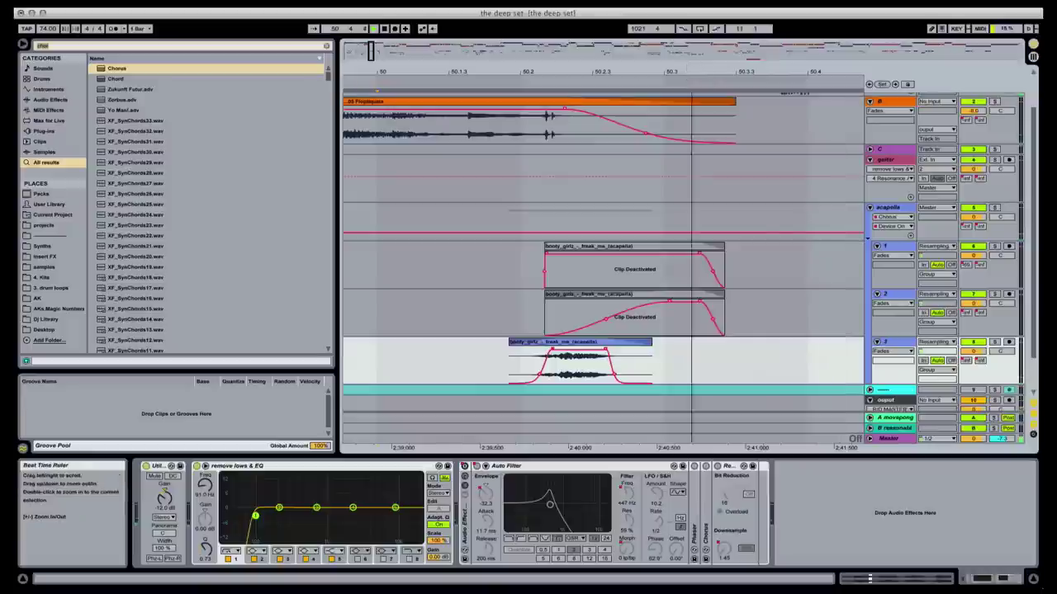
- Copy the two short Creamy Taco slices from 53.1.2 to about 53.3.1 on track A onto track B at the same position
{"action": "left_click_drag", "start_coordinate": [694, 76], "coordinate": [429, 130]}
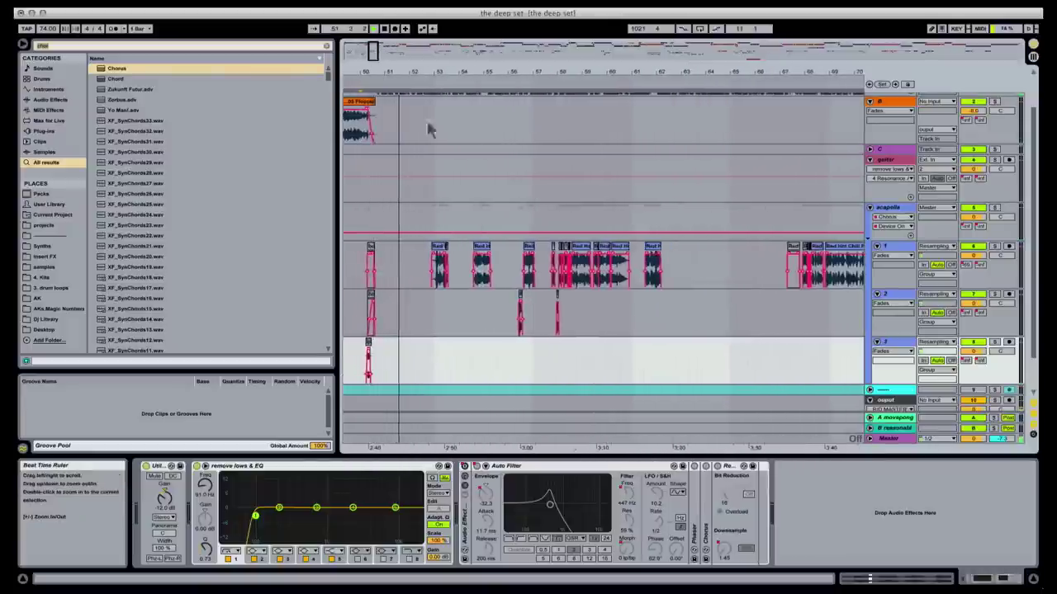
{"action": "scroll", "coordinate": [460, 213], "scroll_direction": "up", "scroll_amount": 2}
{"action": "left_click_drag", "start_coordinate": [441, 73], "coordinate": [505, 101]}
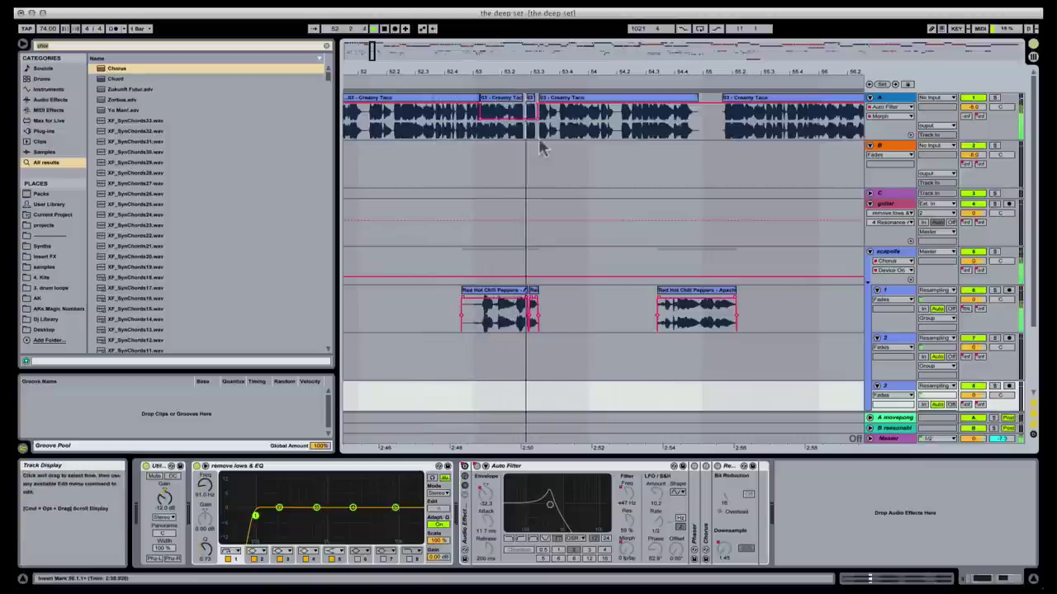
{"action": "left_click", "coordinate": [532, 103]}
{"action": "left_click", "coordinate": [532, 101]}
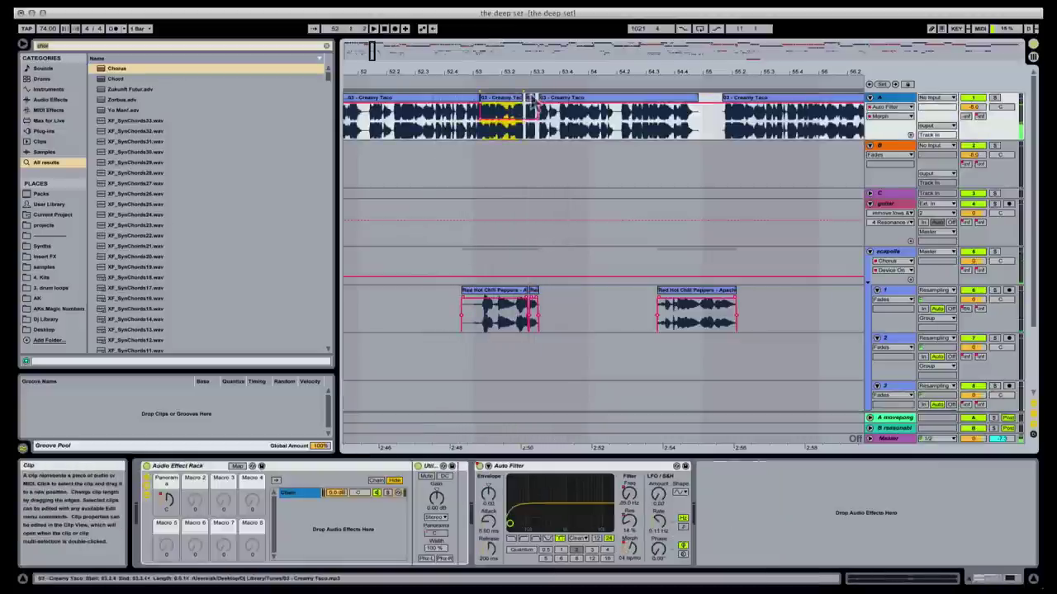
{"action": "left_click_drag", "start_coordinate": [533, 171], "coordinate": [534, 172]}
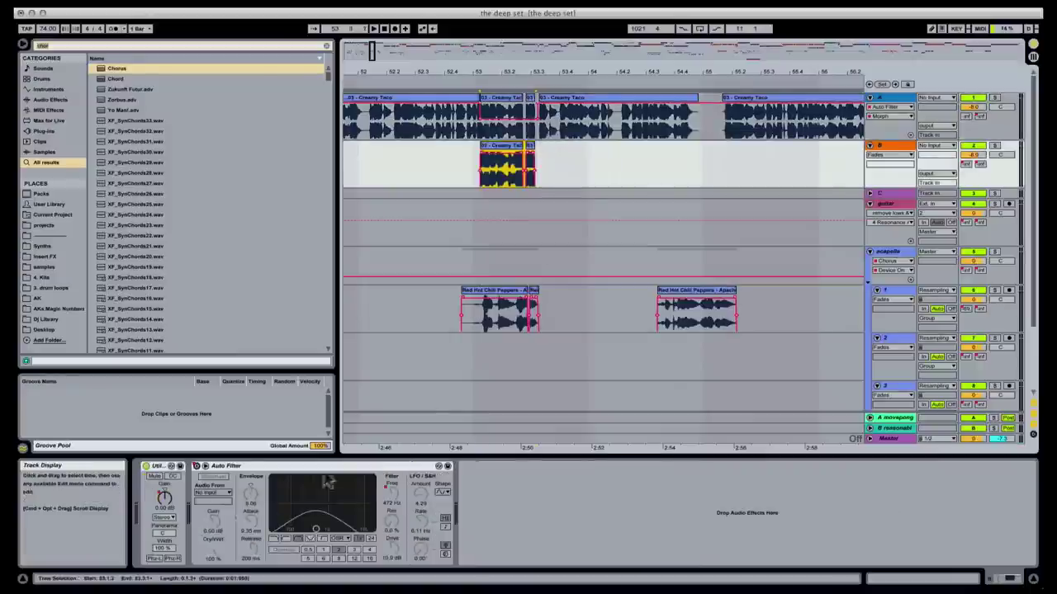
- Lower the clip gain of the two copied slices on track B to about -11.6 dB, and undo the change tried on their track A originals
{"action": "key", "text": "shift+Tab"}
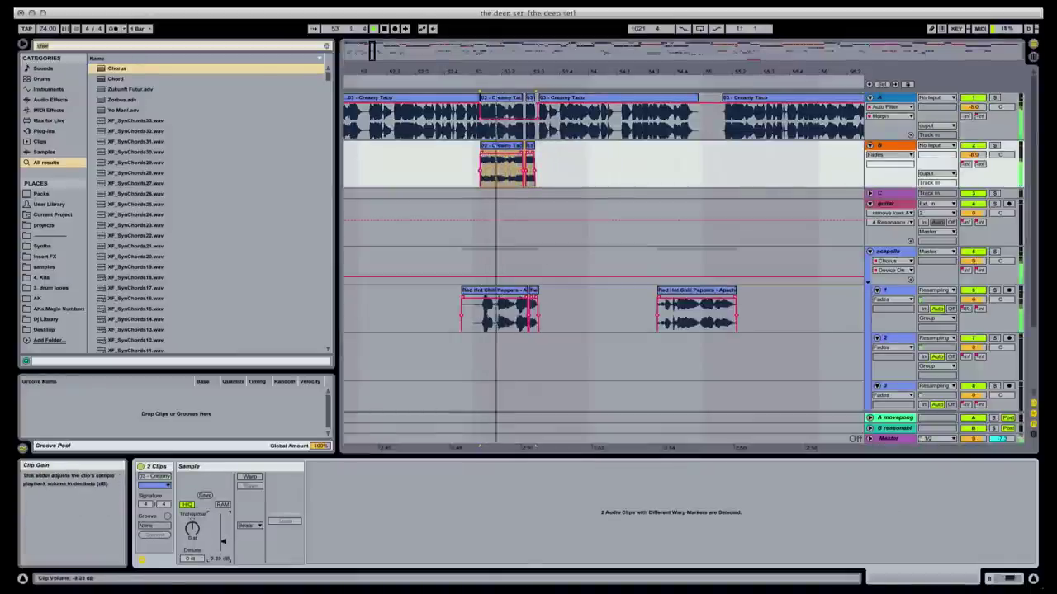
{"action": "key", "text": "Tab"}
{"action": "key", "text": "Tab"}
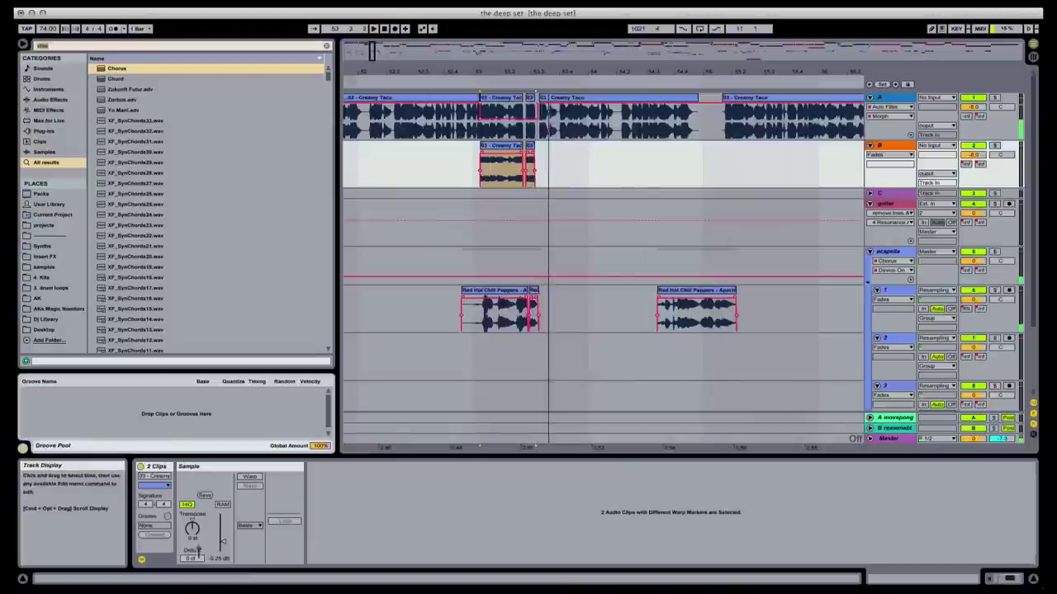
{"action": "left_click_drag", "start_coordinate": [224, 552], "coordinate": [224, 569]}
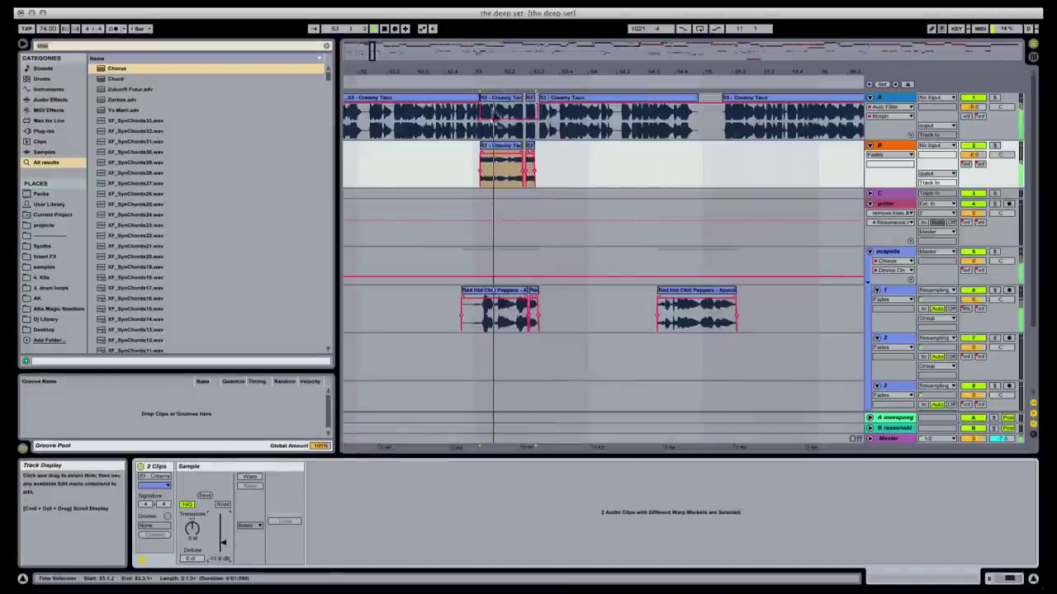
{"action": "left_click", "coordinate": [512, 116]}
{"action": "key", "text": "super+z"}
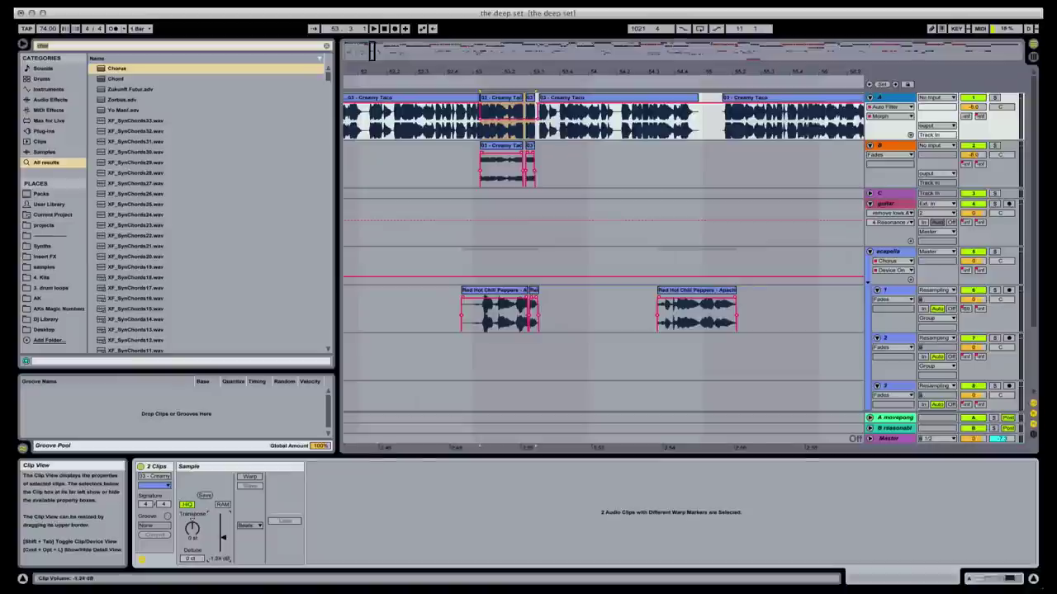
- Extend the first Creamy Taco slice on track B slightly before 53.1.2 and give it a gradual fade-in, playing from about 52.3.4
{"action": "left_click", "coordinate": [441, 163]}
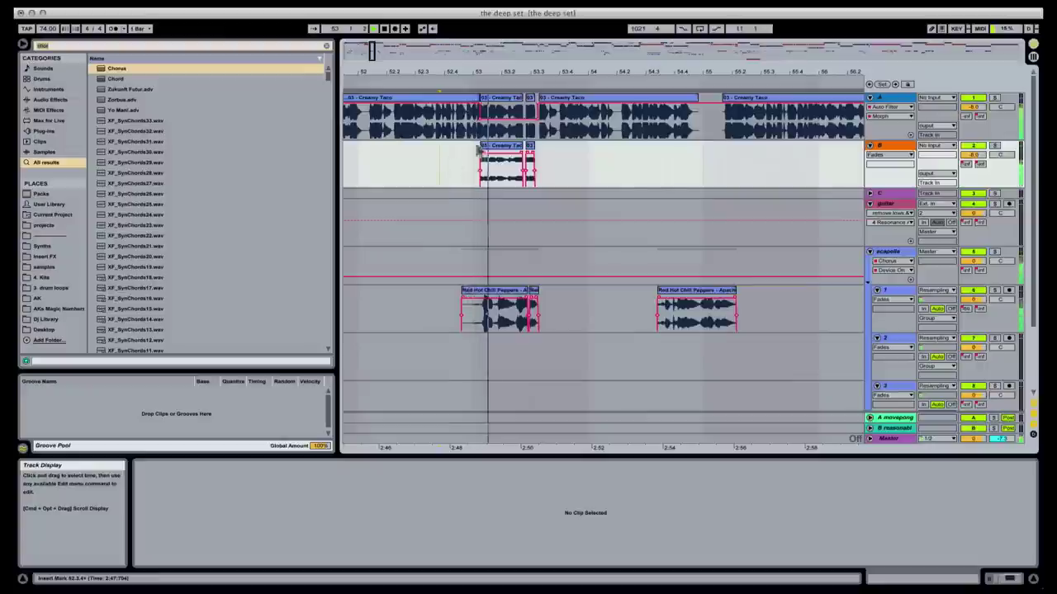
{"action": "key", "text": "space"}
{"action": "key", "text": "space"}
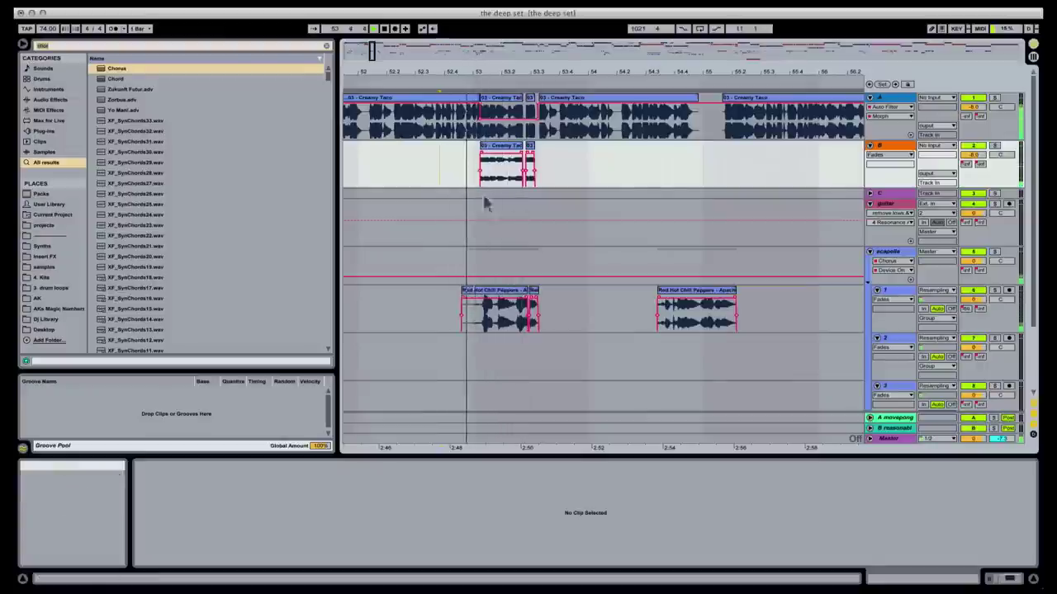
{"action": "left_click_drag", "start_coordinate": [494, 71], "coordinate": [494, 116]}
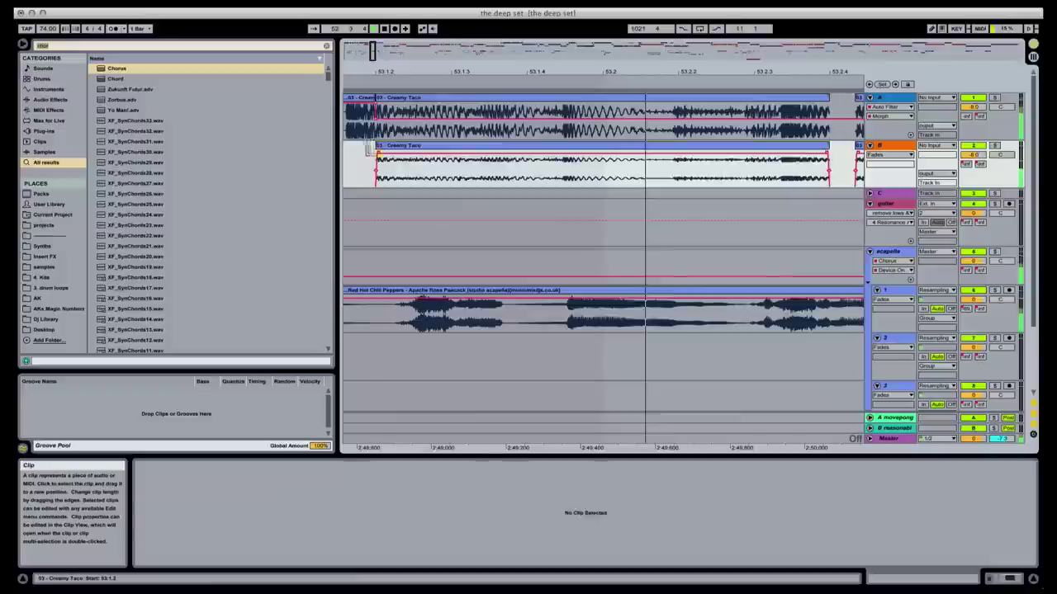
{"action": "mouse_move", "coordinate": [376, 153]}
{"action": "left_mouse_down"}
{"action": "mouse_move", "coordinate": [358, 152]}
{"action": "mouse_move", "coordinate": [413, 159]}
{"action": "left_mouse_up"}
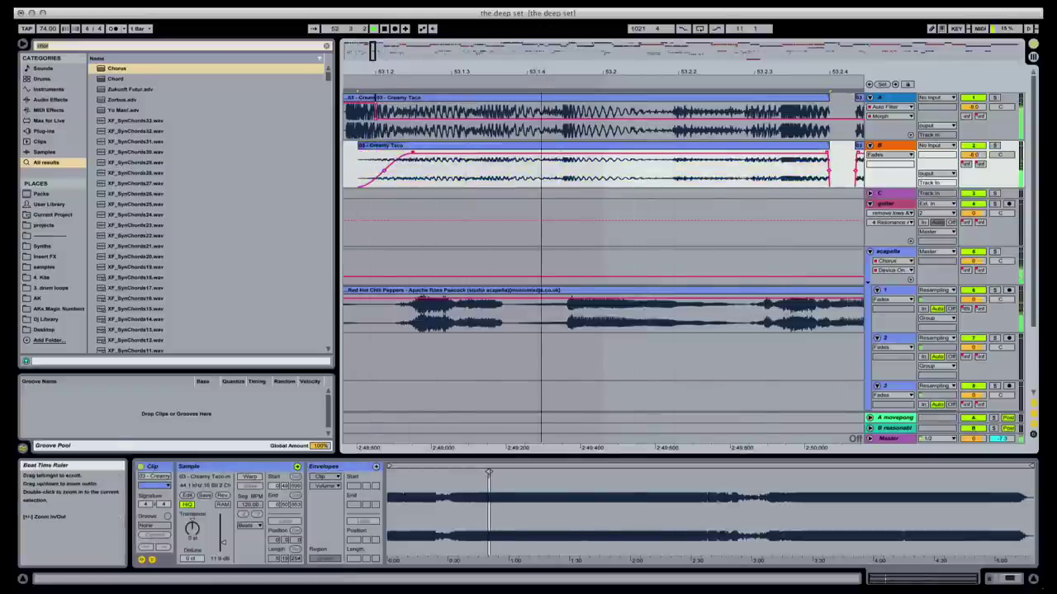
- Lengthen the end of the first track B slice to just past 53.2.4 and deactivate the second slice beside it
{"action": "mouse_move", "coordinate": [541, 71]}
{"action": "left_mouse_down"}
{"action": "mouse_move", "coordinate": [541, 41]}
{"action": "mouse_move", "coordinate": [578, 144]}
{"action": "left_mouse_up"}
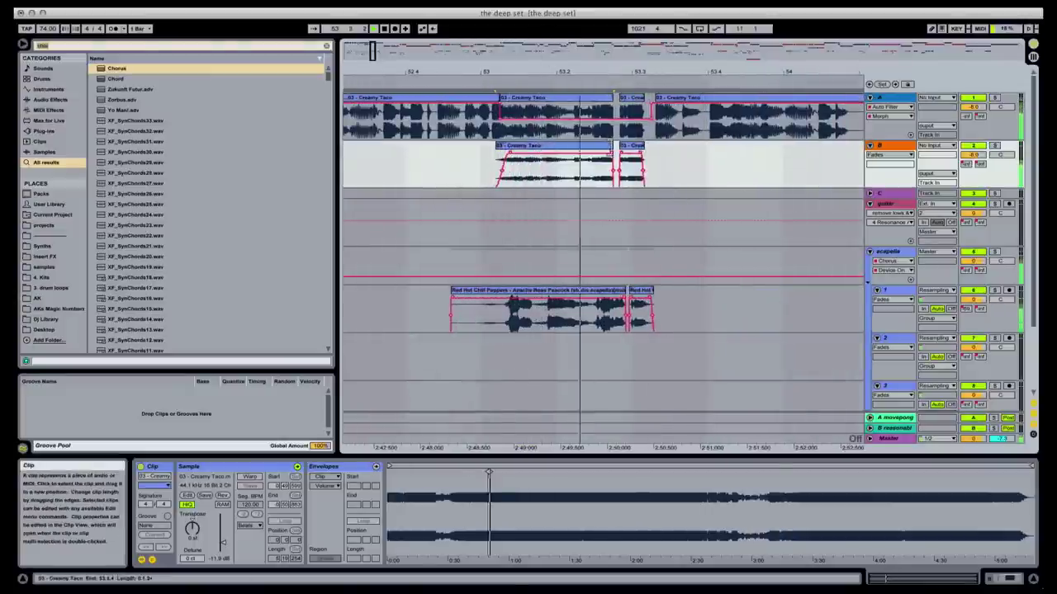
{"action": "left_click", "coordinate": [578, 145]}
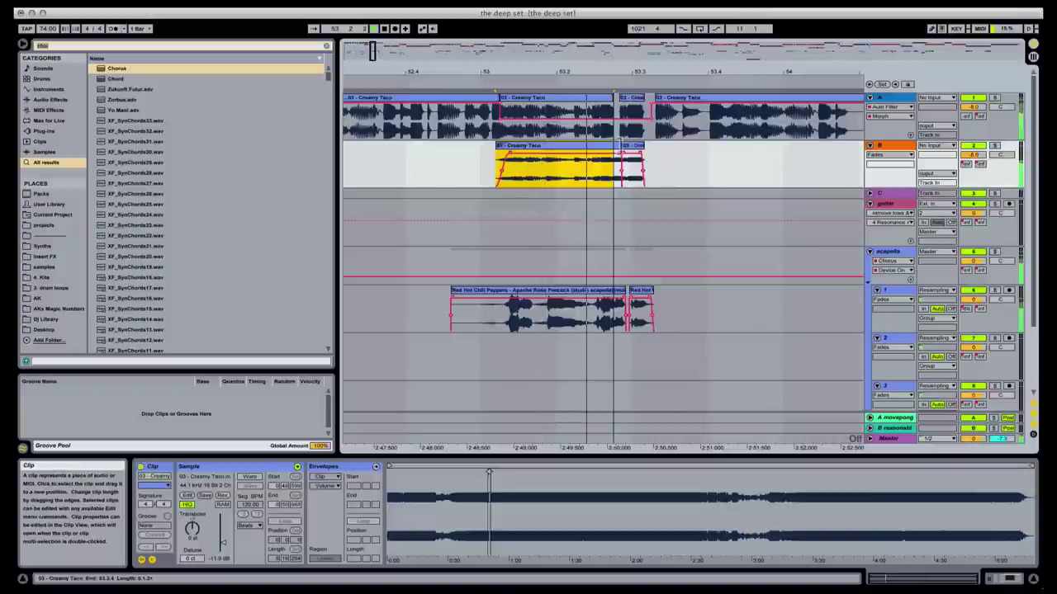
{"action": "left_click_drag", "start_coordinate": [629, 146], "coordinate": [636, 151]}
{"action": "left_click", "coordinate": [634, 157]}
{"action": "key", "text": "0"}
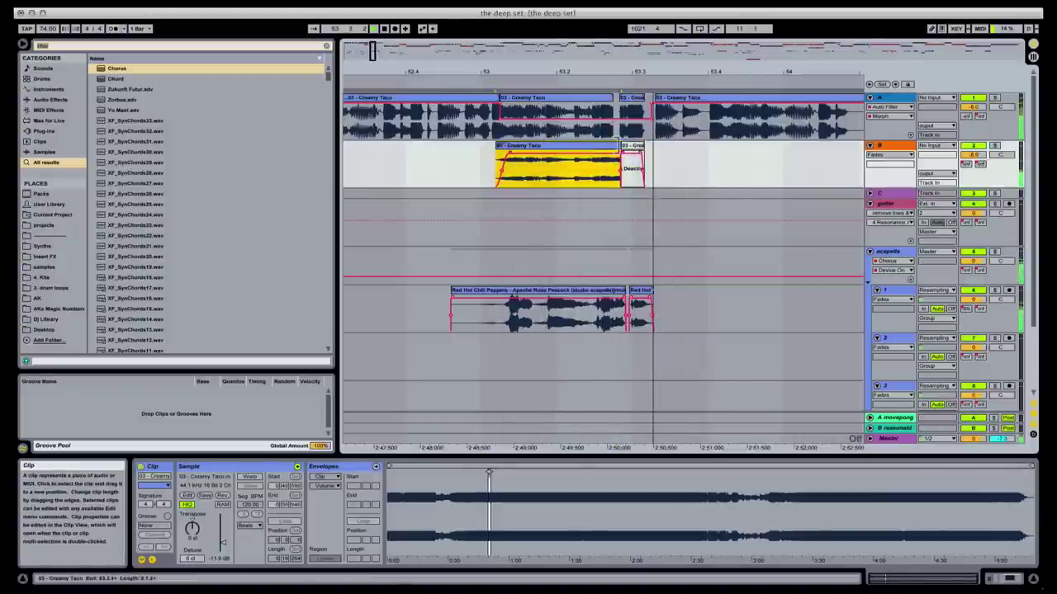
{"action": "left_click_drag", "start_coordinate": [621, 147], "coordinate": [616, 146]}
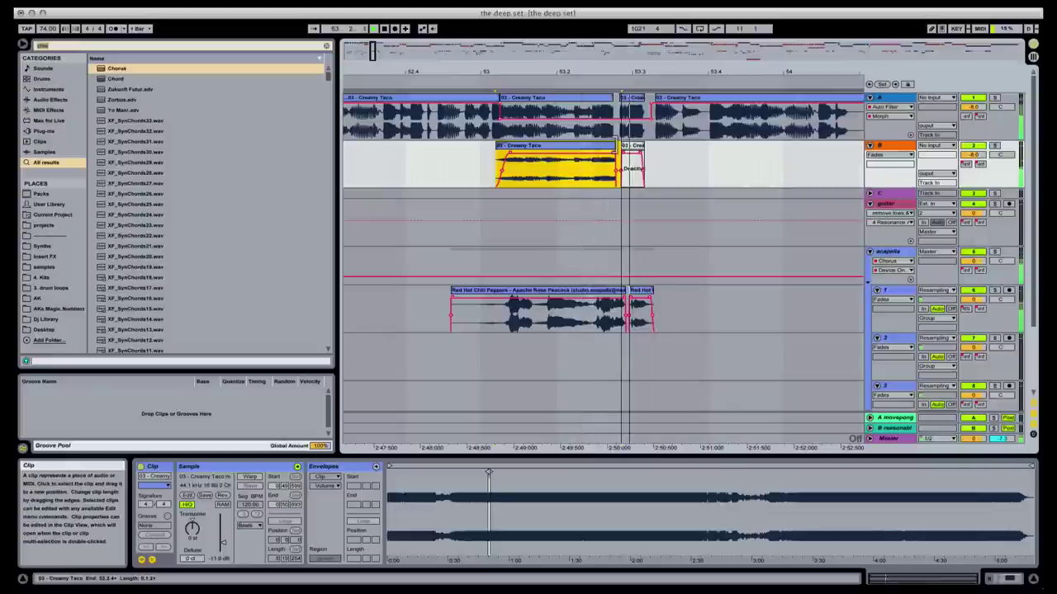
- Listen through the Creamy Taco and acapella section up to about bar 64, replaying it from about 60.3
{"action": "left_click_drag", "start_coordinate": [612, 76], "coordinate": [612, 51]}
{"action": "left_click", "coordinate": [469, 102]}
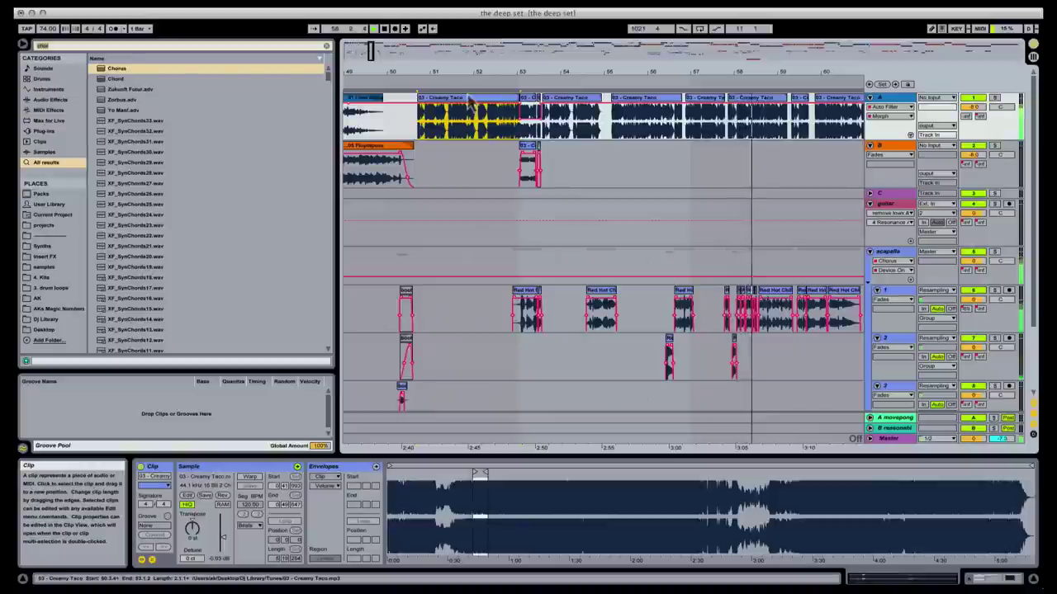
{"action": "left_click_drag", "start_coordinate": [789, 70], "coordinate": [789, 111]}
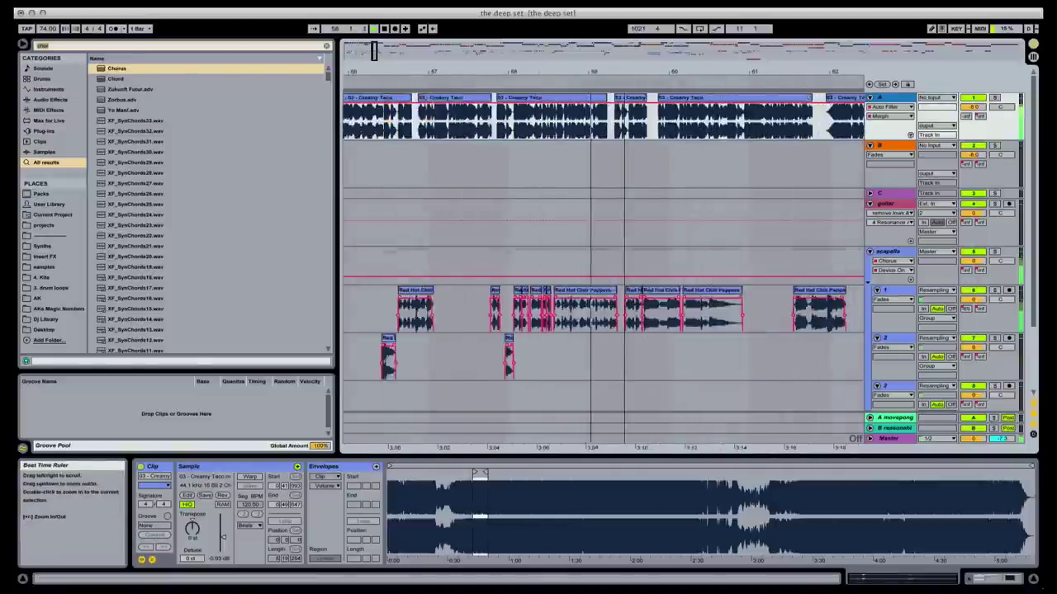
{"action": "left_click_drag", "start_coordinate": [663, 72], "coordinate": [524, 75]}
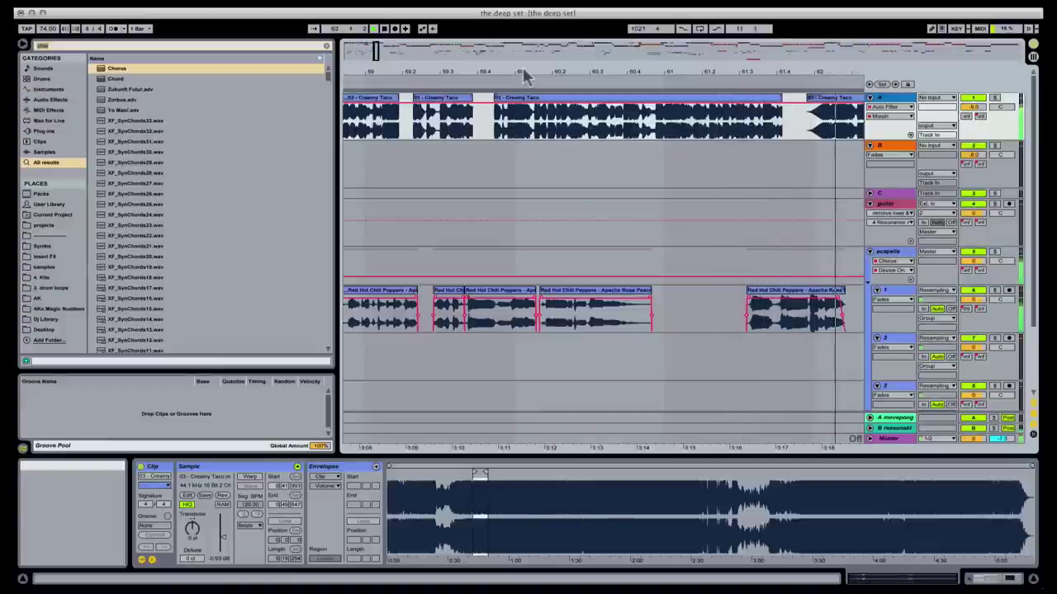
{"action": "left_click_drag", "start_coordinate": [351, 78], "coordinate": [351, 73]}
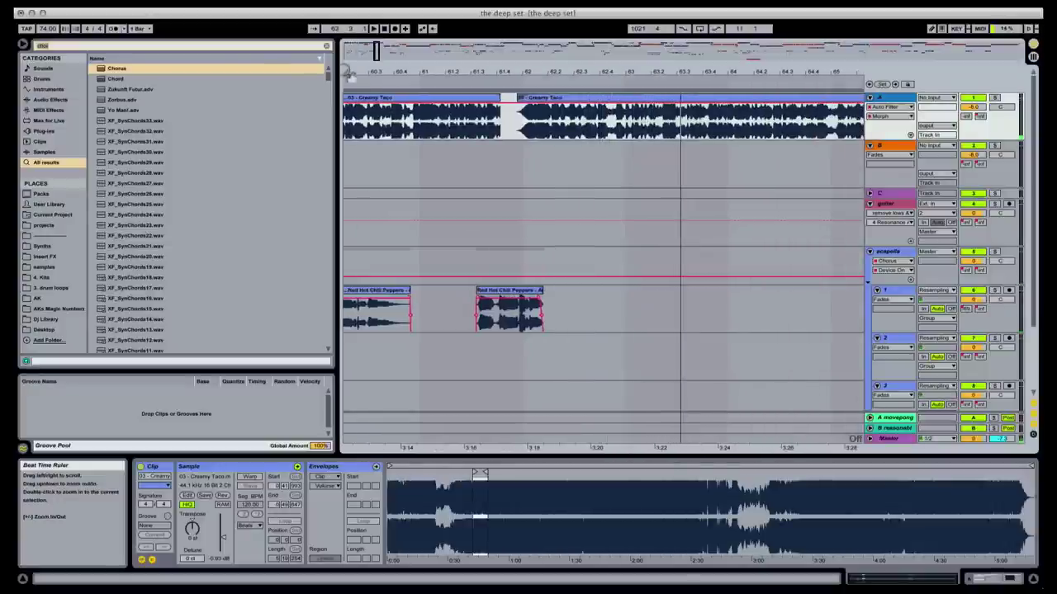
{"action": "left_click", "coordinate": [375, 165]}
{"action": "key", "text": "space"}
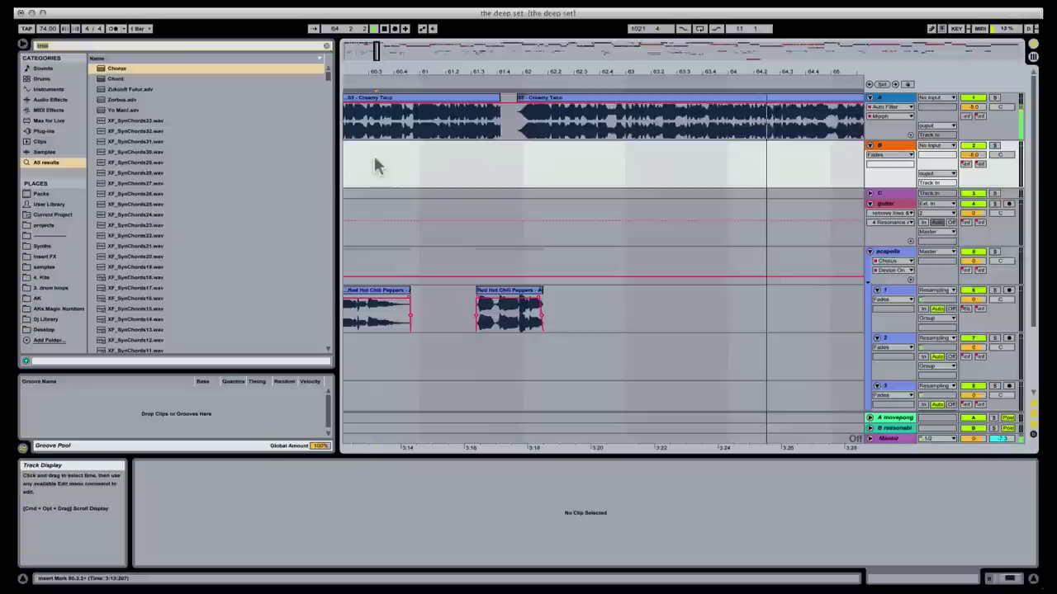
{"action": "key", "text": "space"}
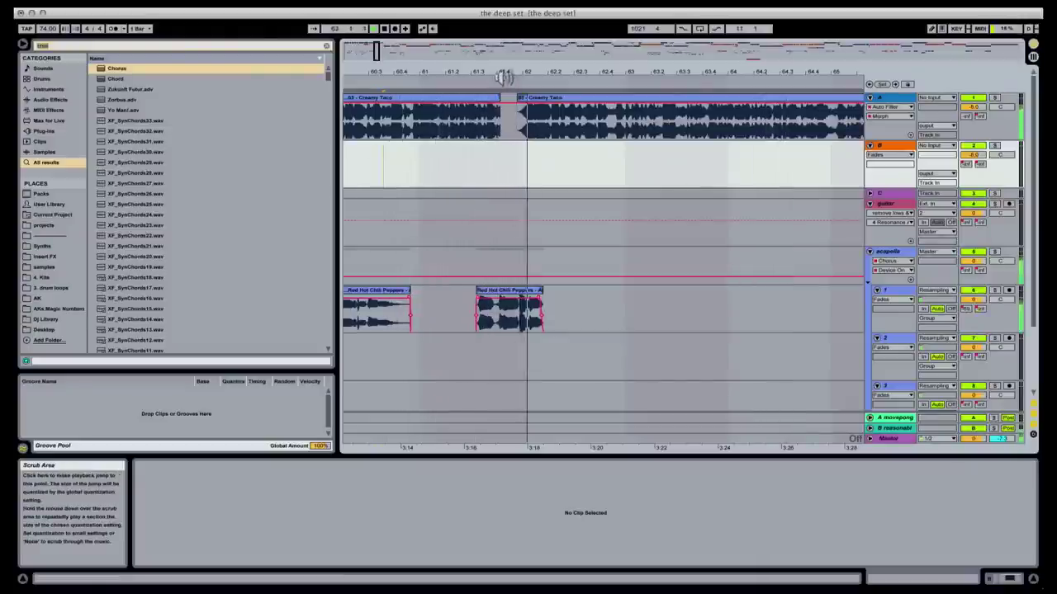
- Reshape the fade-in curve of the track A Creamy Taco clip that starts just before bar 62, auditioning the gap before it
{"action": "left_click_drag", "start_coordinate": [527, 53], "coordinate": [528, 61]}
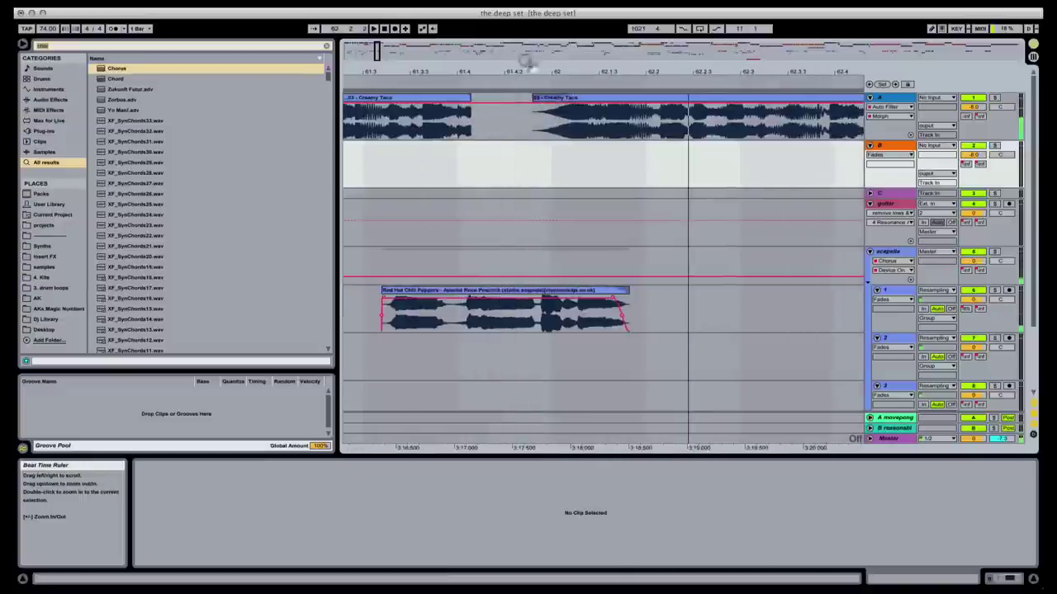
{"action": "left_click", "coordinate": [578, 107]}
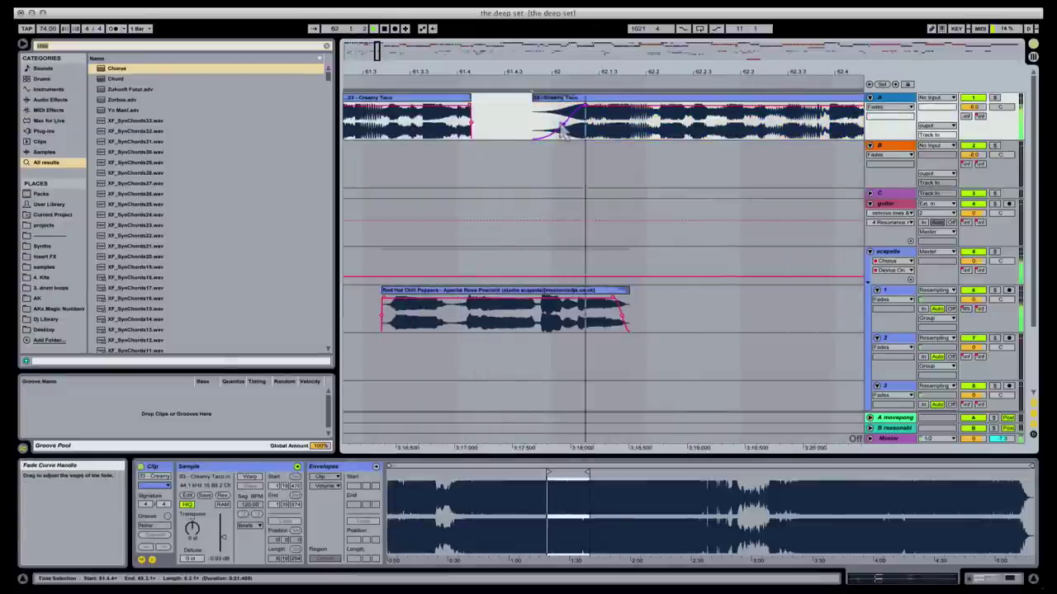
{"action": "left_click", "coordinate": [484, 123]}
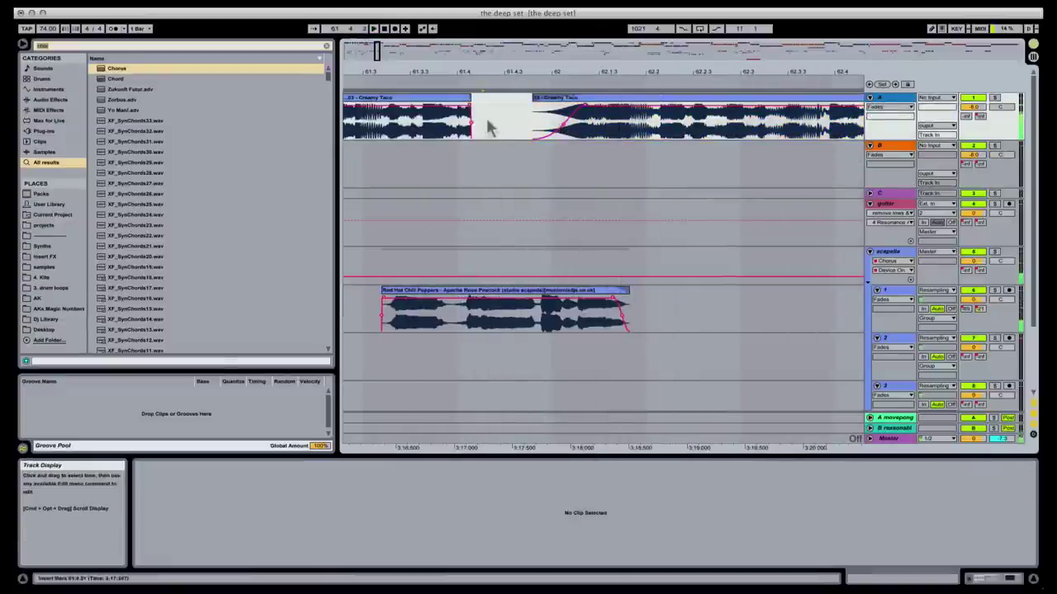
{"action": "left_click", "coordinate": [567, 135]}
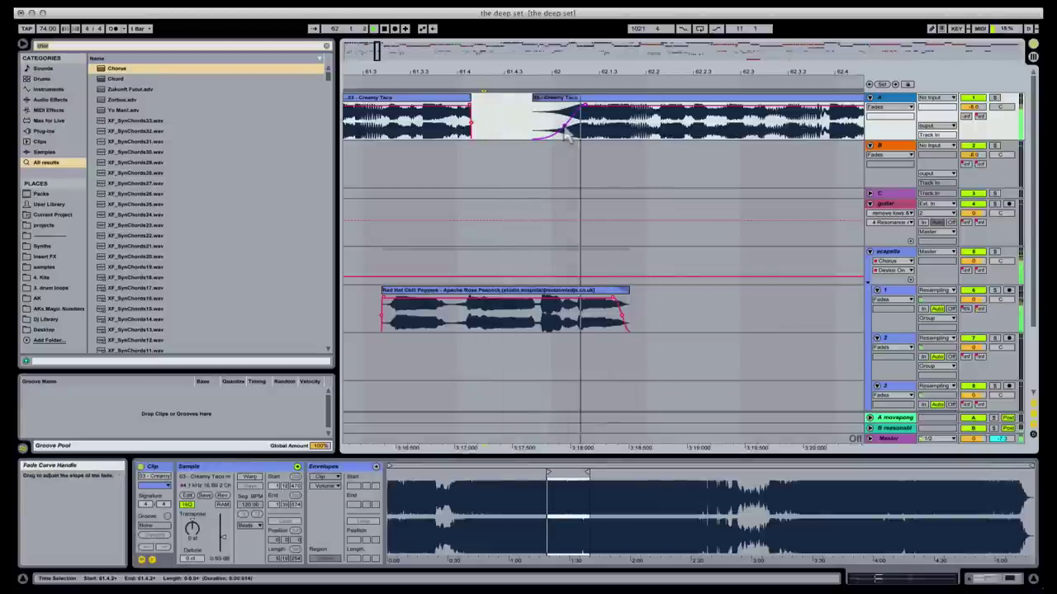
{"action": "left_click", "coordinate": [347, 136]}
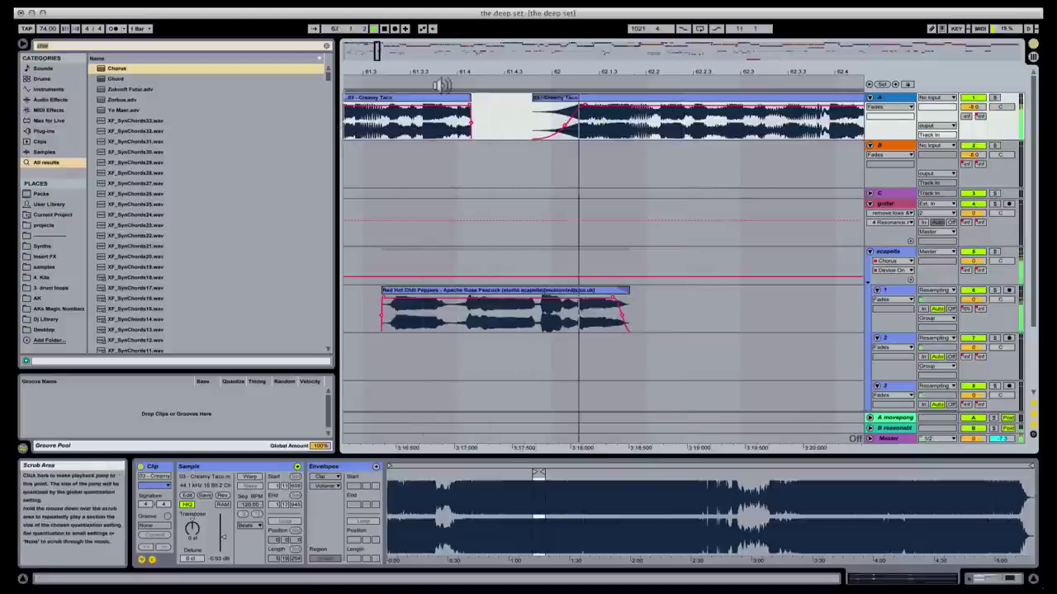
{"action": "key", "text": "space"}
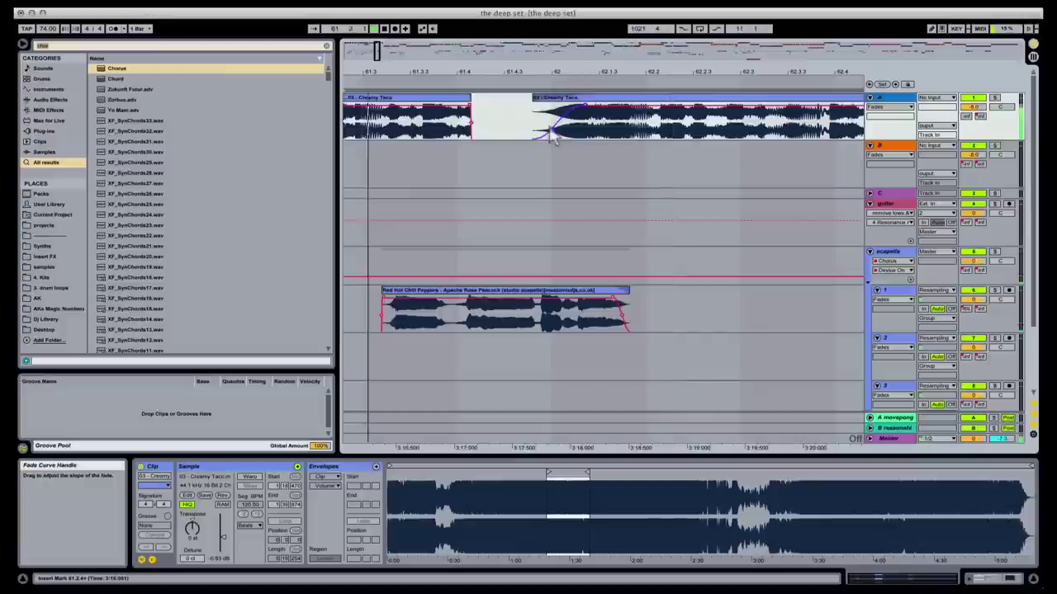
{"action": "key", "text": "space"}
- Move the start of that Creamy Taco clip slightly earlier than 61.4.4 and replay it from about 61.4
{"action": "left_click", "coordinate": [535, 105]}
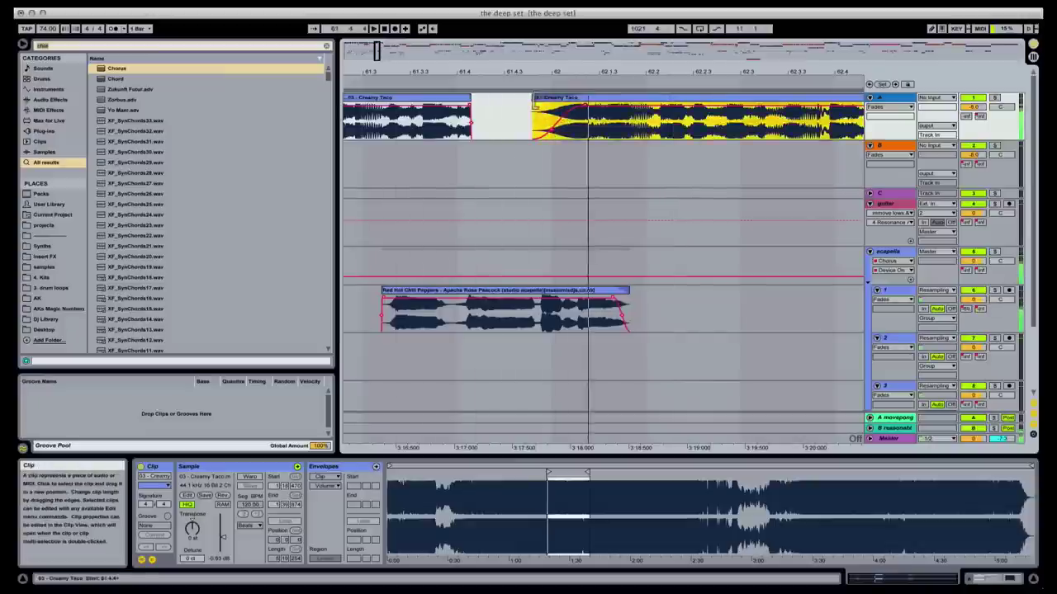
{"action": "left_click_drag", "start_coordinate": [535, 105], "coordinate": [521, 105]}
{"action": "left_click", "coordinate": [463, 137]}
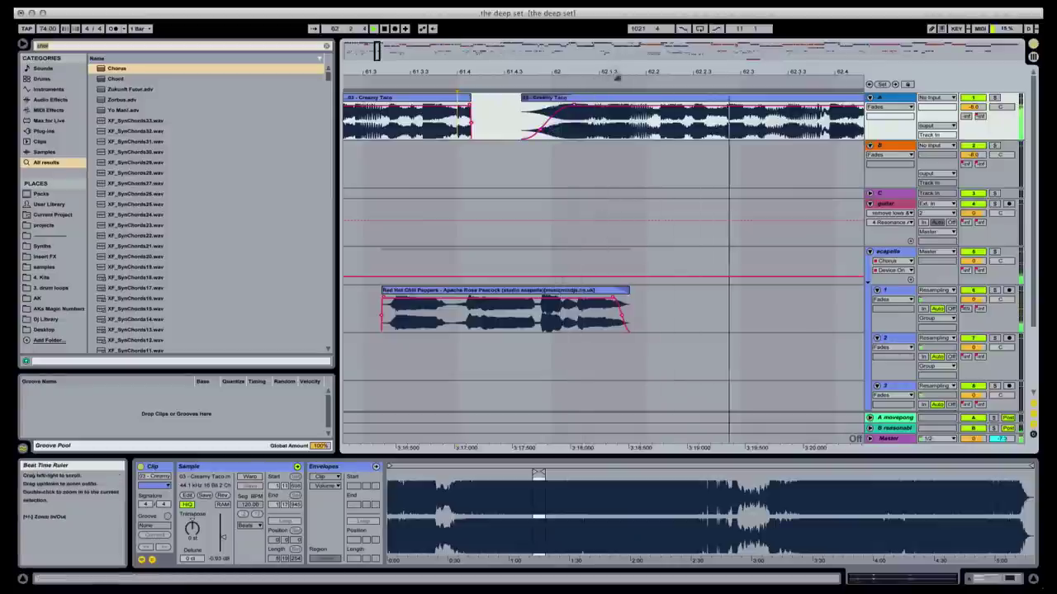
- Automate track A's send to return B with a rise and fall between about bars 65 and 67, peaking near bar 66
{"action": "left_click_drag", "start_coordinate": [616, 76], "coordinate": [521, 71]}
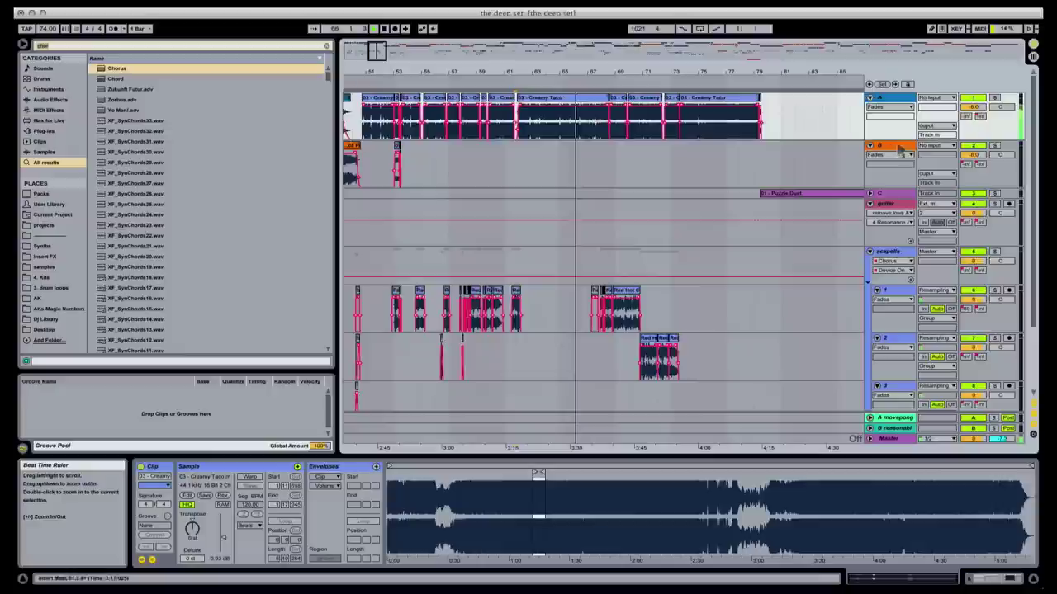
{"action": "left_click", "coordinate": [716, 136]}
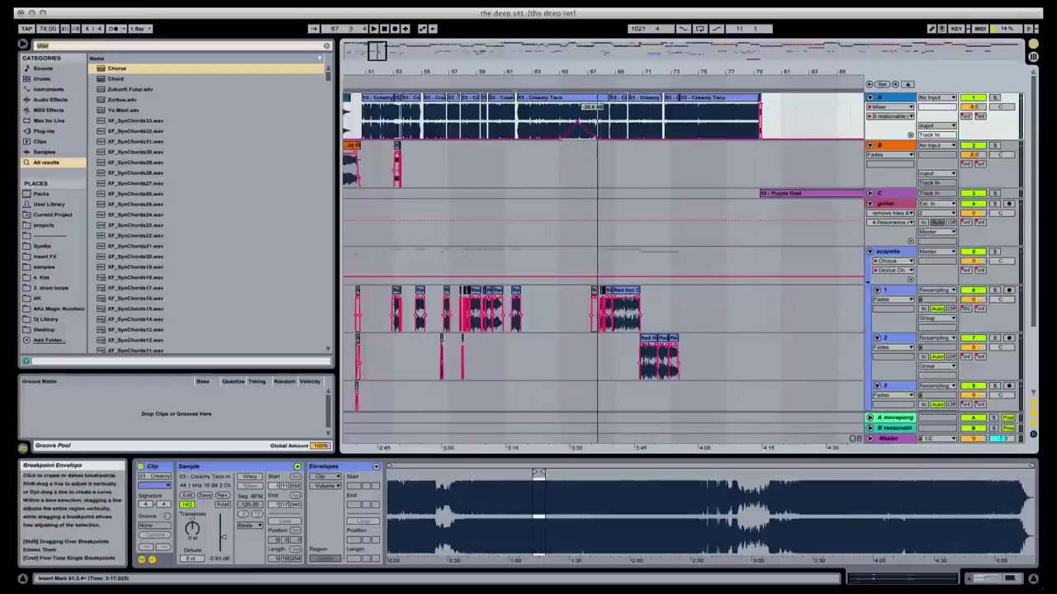
{"action": "left_click", "coordinate": [566, 124]}
{"action": "mouse_move", "coordinate": [578, 125]}
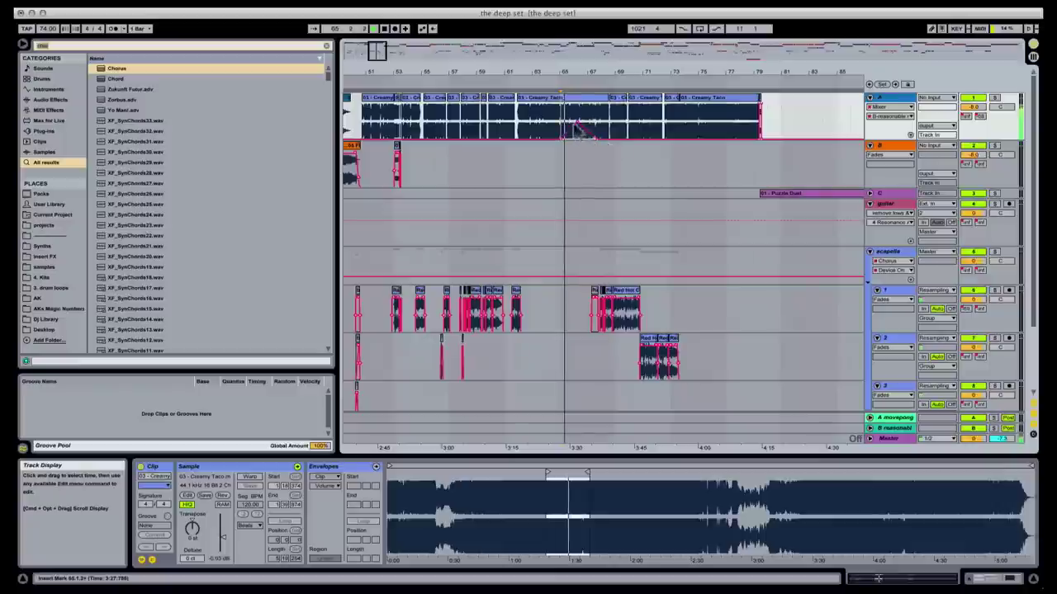
{"action": "left_click_drag", "start_coordinate": [579, 124], "coordinate": [576, 116]}
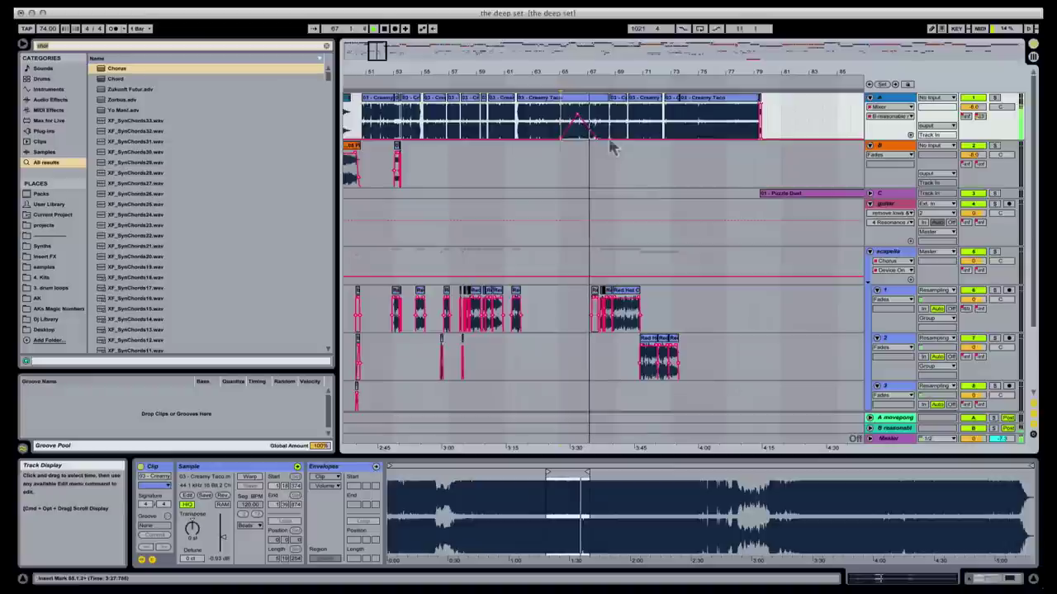
{"action": "mouse_move", "coordinate": [607, 137]}
{"action": "left_mouse_down"}
{"action": "mouse_move", "coordinate": [607, 115]}
{"action": "mouse_move", "coordinate": [607, 137]}
{"action": "left_mouse_up"}
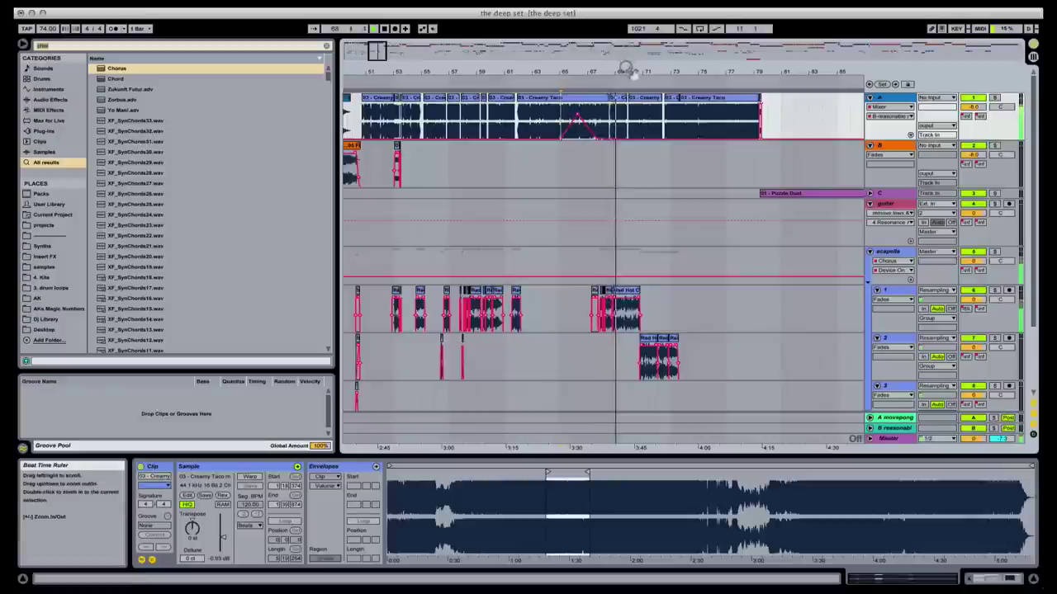
- Delete the short empty-looking acapella clip just after bar 67 on acapella track 1
{"action": "left_click_drag", "start_coordinate": [626, 71], "coordinate": [626, 149]}
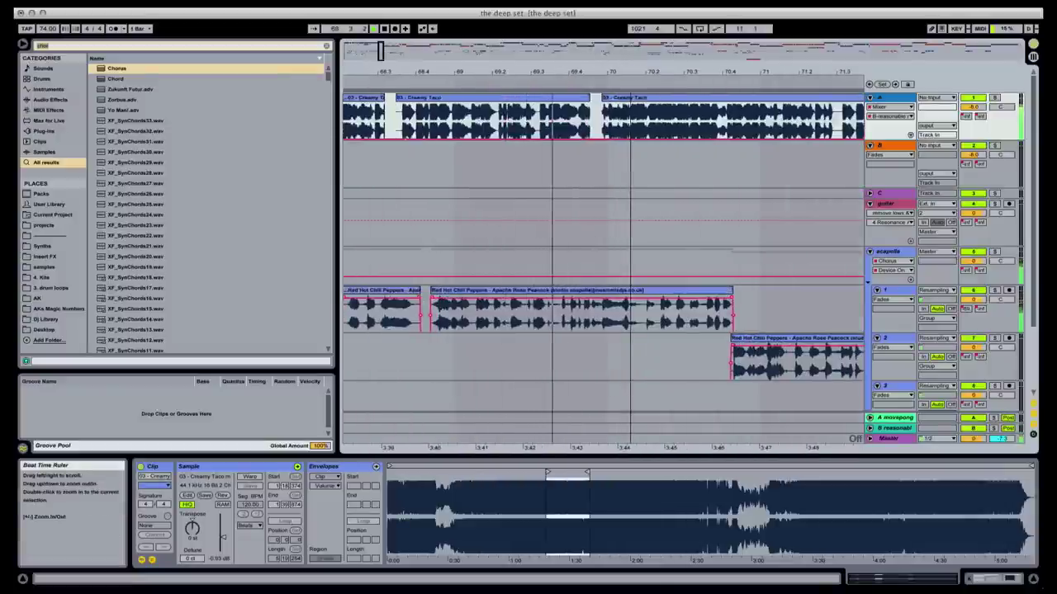
{"action": "key", "text": "minus"}
{"action": "key", "text": "minus"}
{"action": "key", "text": "minus"}
{"action": "key", "text": "minus"}
{"action": "key", "text": "minus"}
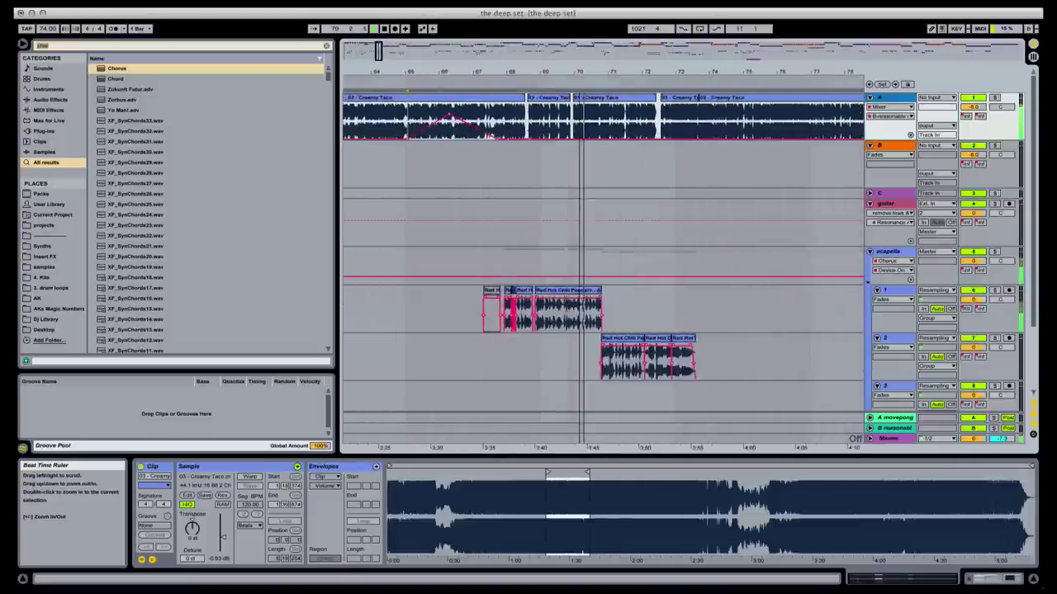
{"action": "left_click", "coordinate": [483, 283]}
{"action": "left_click", "coordinate": [491, 304]}
{"action": "key", "text": "Delete"}
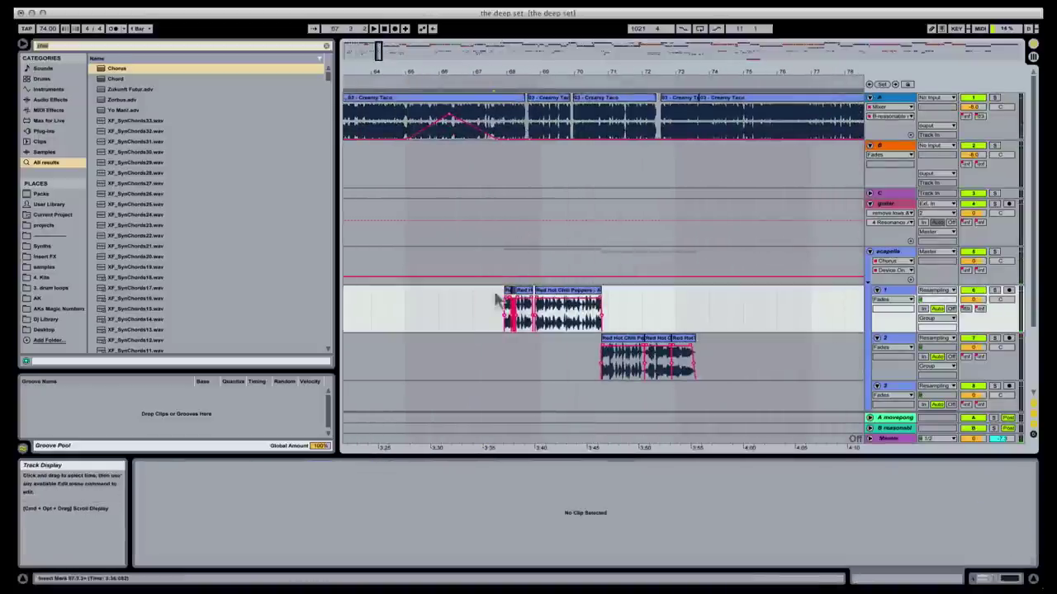
- Set the clip gain of the ten acapella clips on tracks 1 and 2 between bars 67 and 74 to about 5.4–7.4 dB, and audition them
{"action": "left_click_drag", "start_coordinate": [498, 302], "coordinate": [717, 375]}
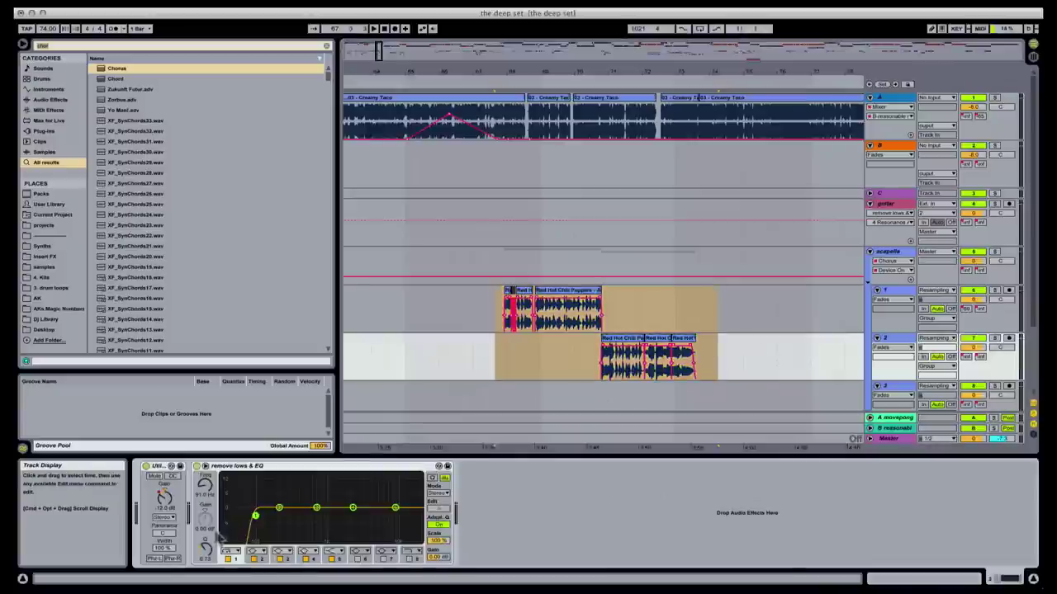
{"action": "key", "text": "shift+Tab"}
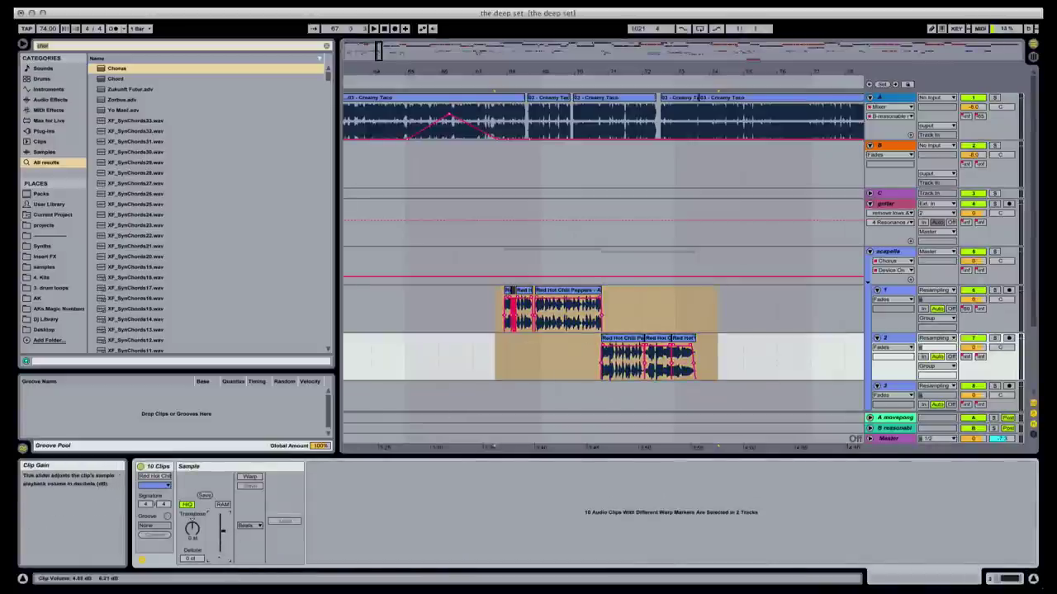
{"action": "key", "text": "space"}
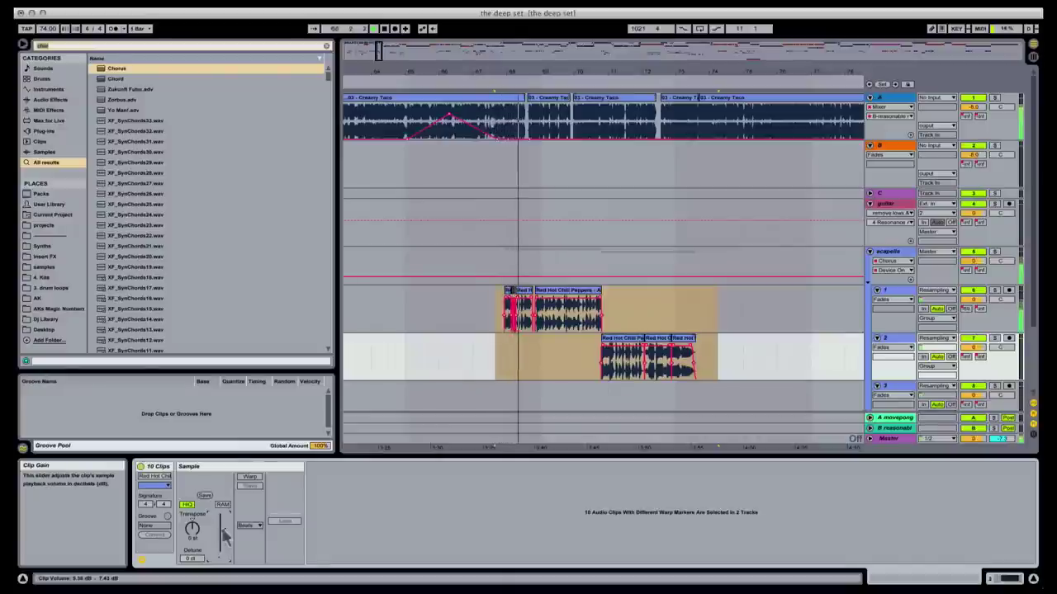
{"action": "left_click_drag", "start_coordinate": [538, 85], "coordinate": [357, 73]}
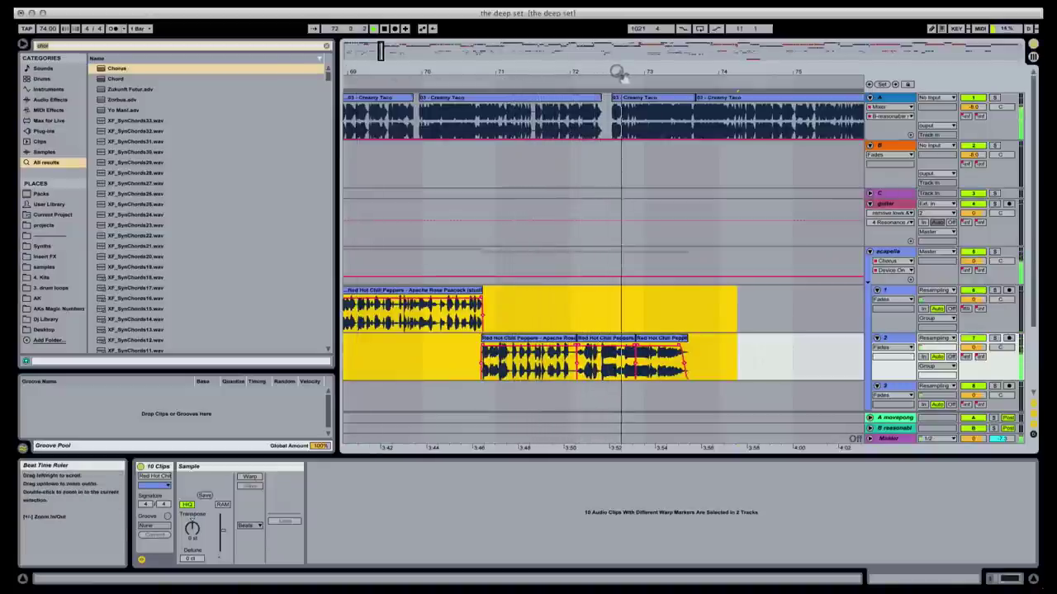
{"action": "left_click_drag", "start_coordinate": [626, 75], "coordinate": [604, 329]}
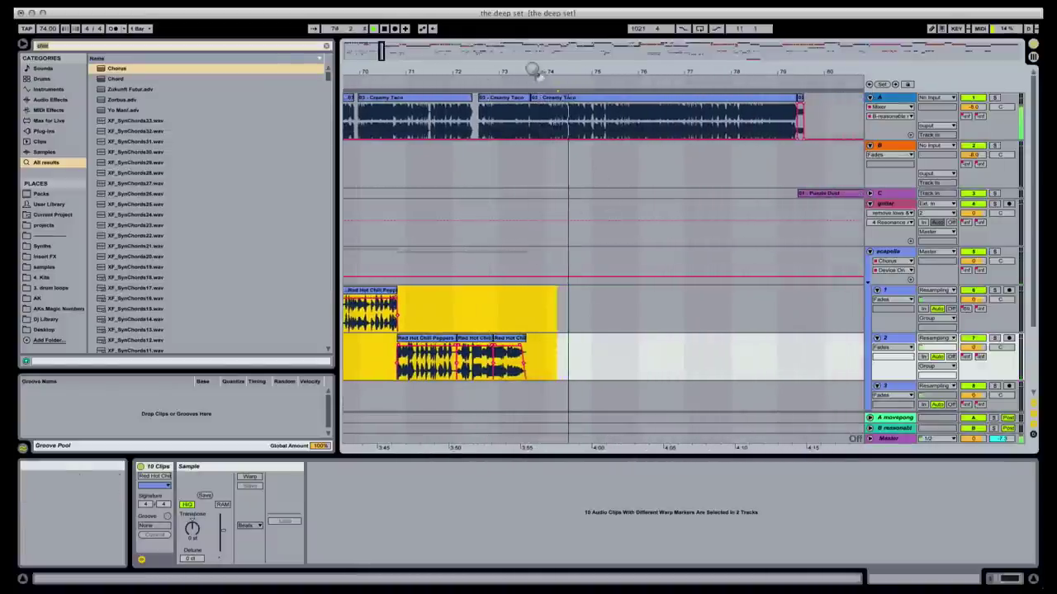
- Unfold track C and audition the handover from Creamy Taco to Puzzle Dust around bar 79
{"action": "left_click_drag", "start_coordinate": [532, 70], "coordinate": [468, 120]}
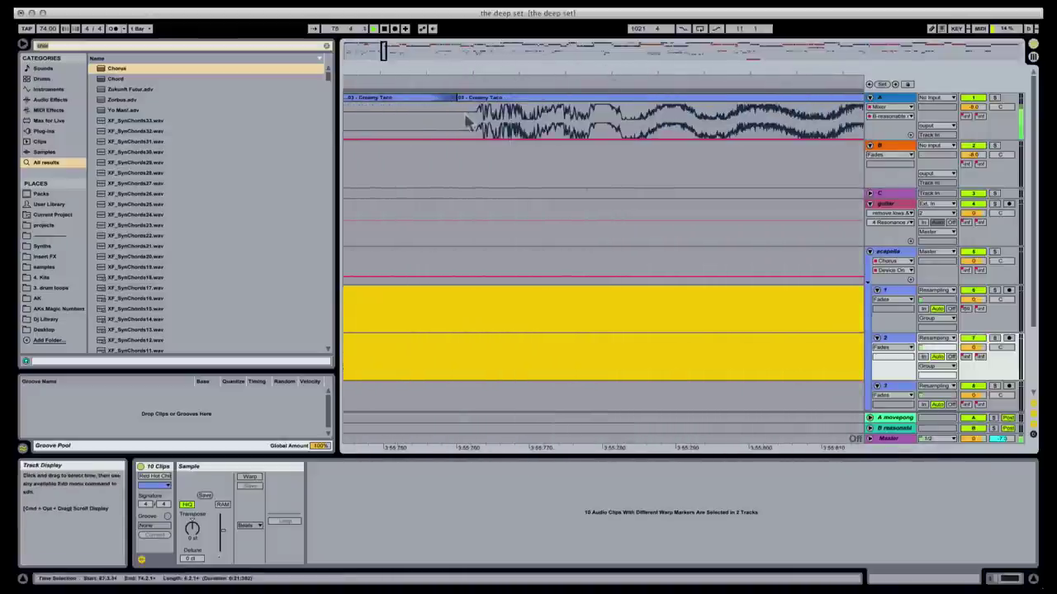
{"action": "left_click_drag", "start_coordinate": [522, 75], "coordinate": [614, 107]}
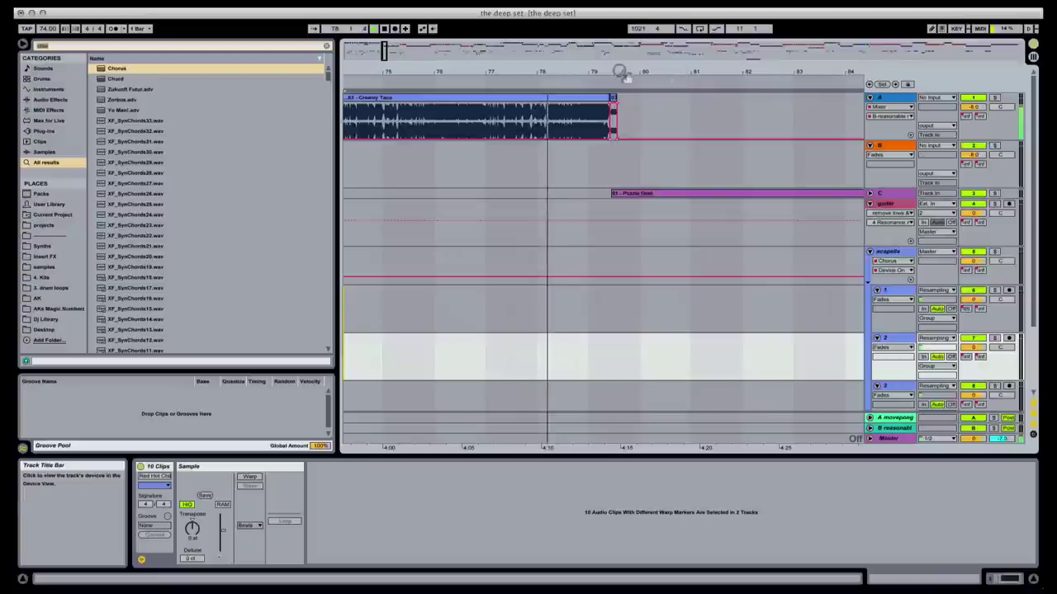
{"action": "left_click_drag", "start_coordinate": [617, 72], "coordinate": [617, 107]}
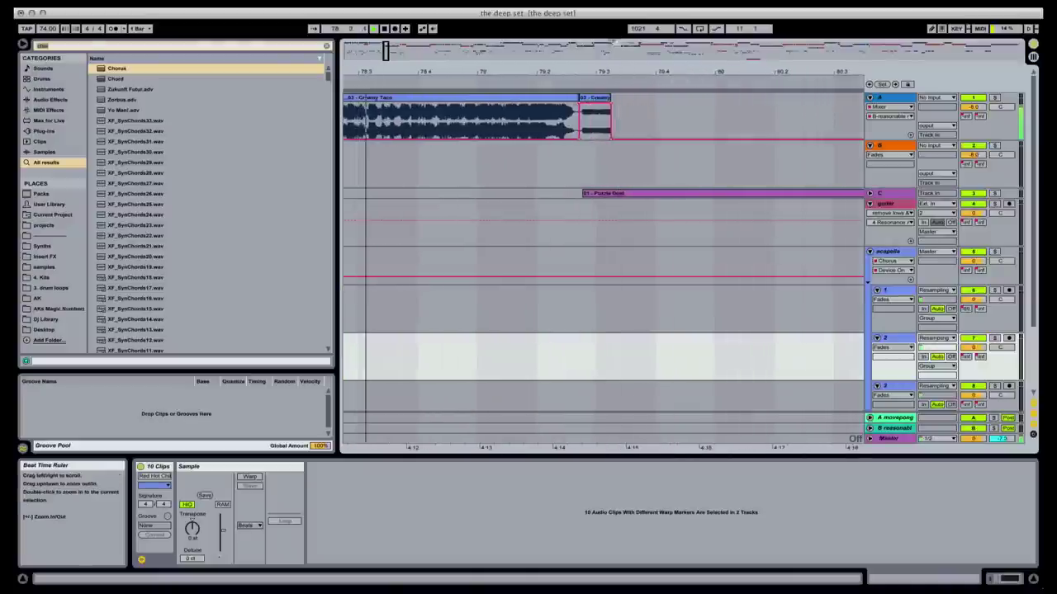
{"action": "left_click", "coordinate": [869, 194]}
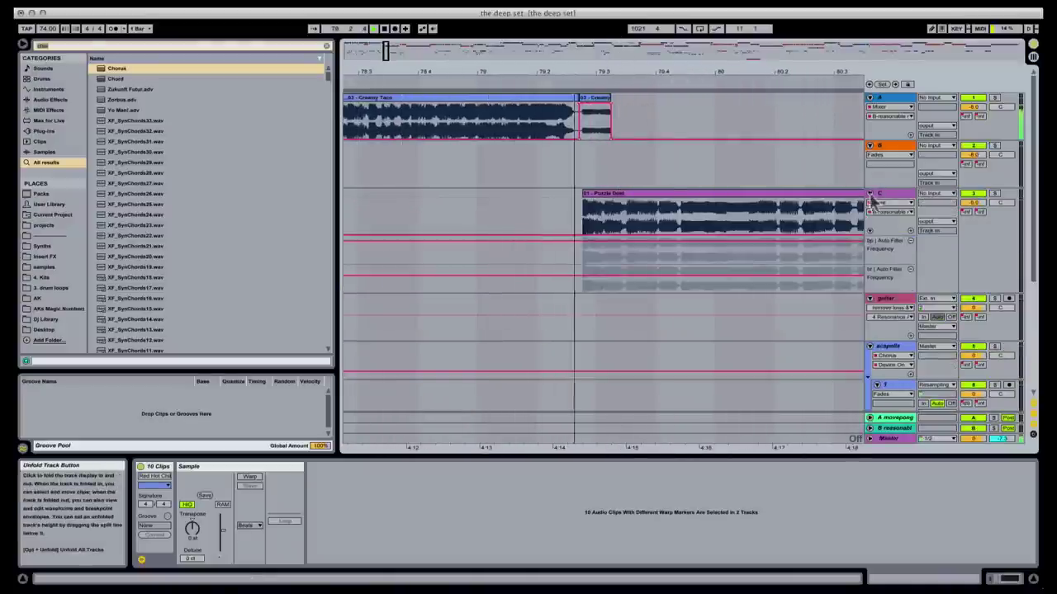
{"action": "left_click_drag", "start_coordinate": [652, 72], "coordinate": [652, 58]}
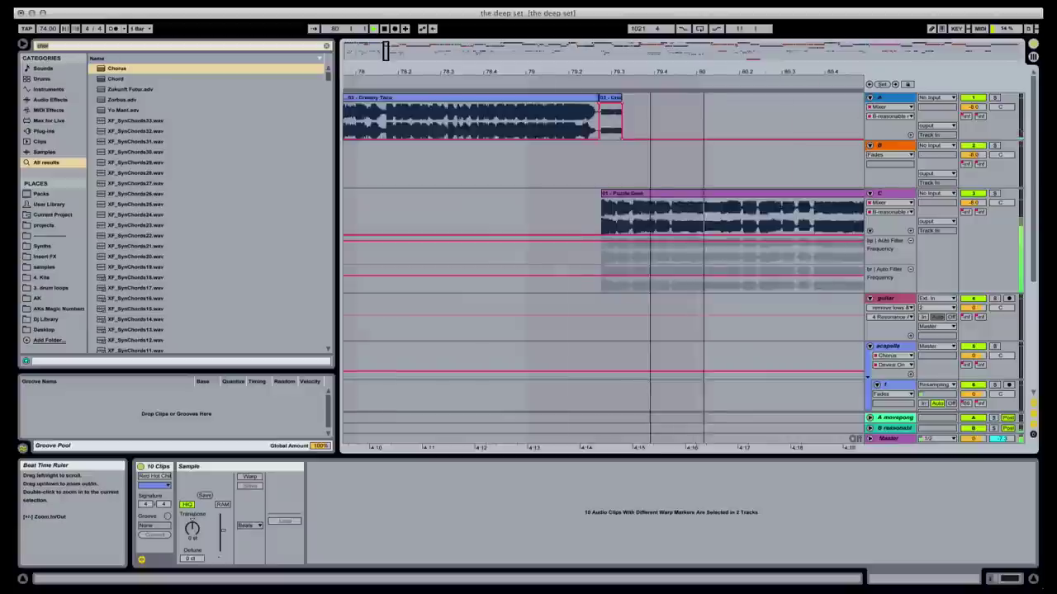
{"action": "left_click_drag", "start_coordinate": [595, 72], "coordinate": [562, 129]}
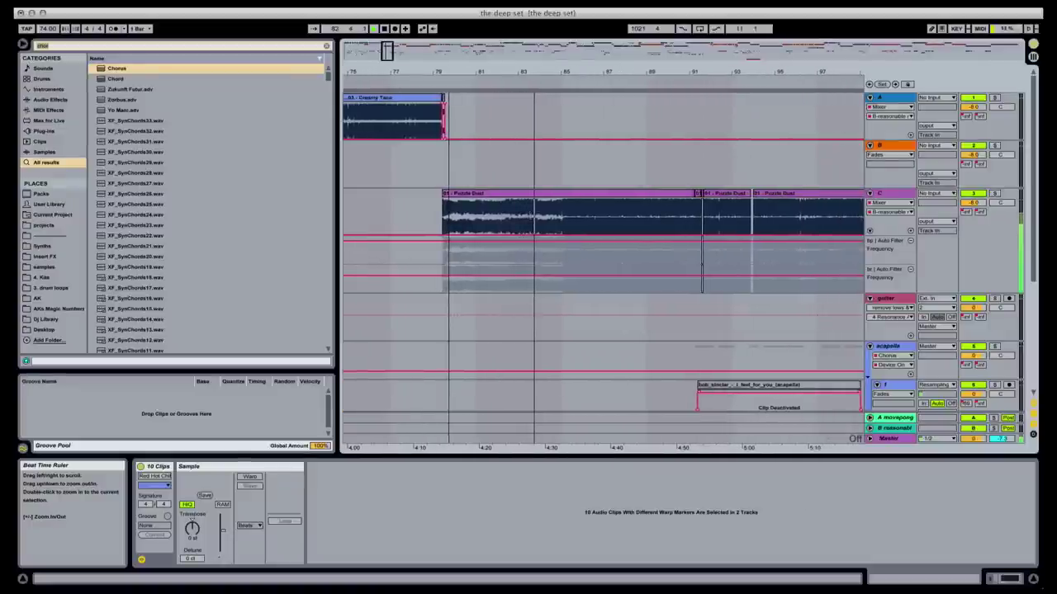
{"action": "left_click_drag", "start_coordinate": [561, 128], "coordinate": [561, 137]}
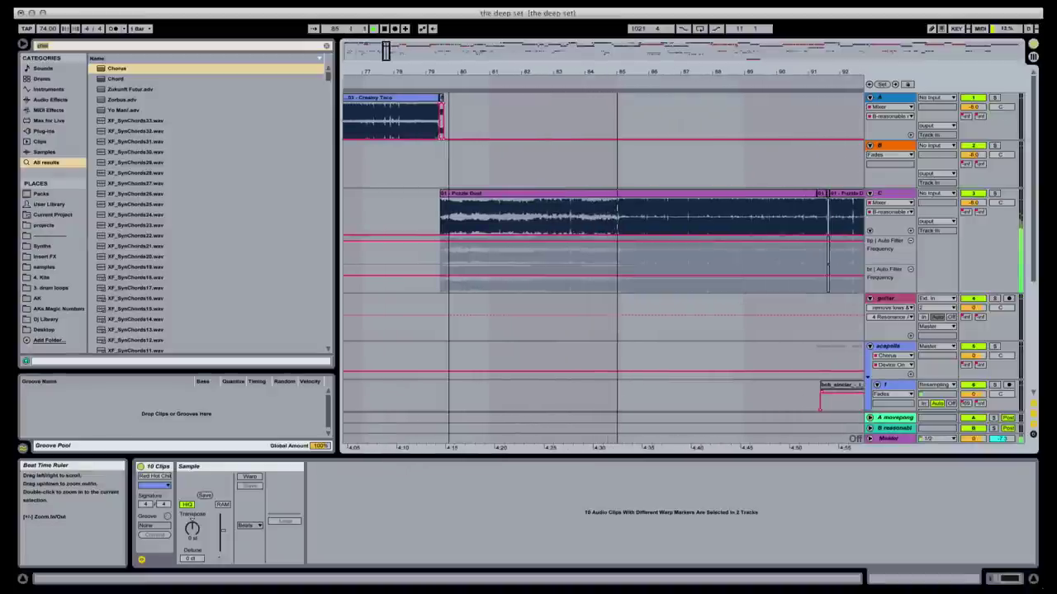
{"action": "left_click_drag", "start_coordinate": [561, 137], "coordinate": [516, 231]}
- Give the first bob_sinclar acapella clip on track 2, just after bar 91, a gradual fade-in and audition the phrase
{"action": "scroll", "coordinate": [689, 326], "scroll_direction": "down", "scroll_amount": 5}
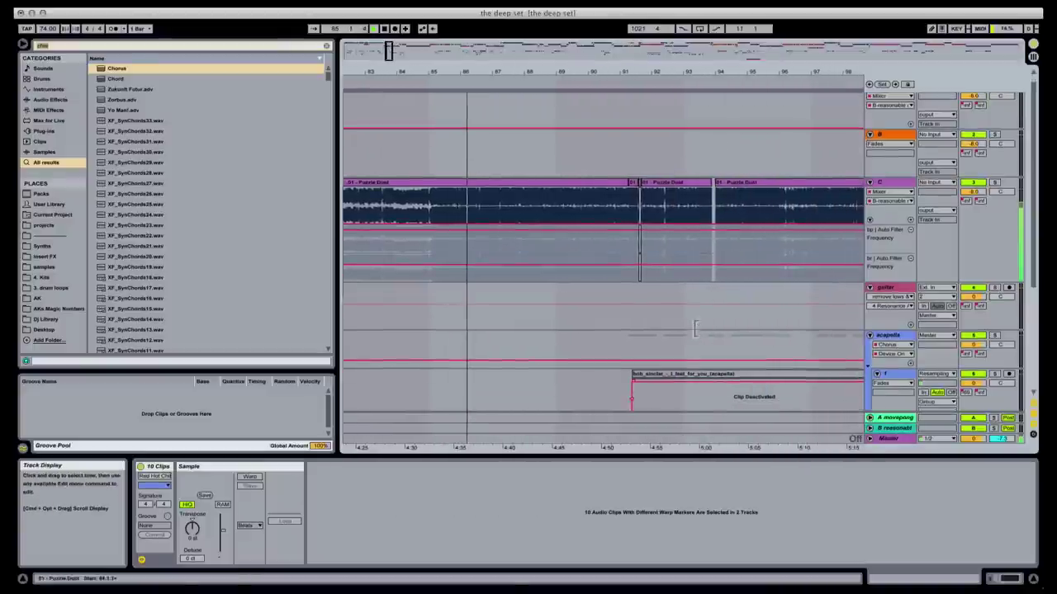
{"action": "scroll", "coordinate": [683, 316], "scroll_direction": "down", "scroll_amount": 1}
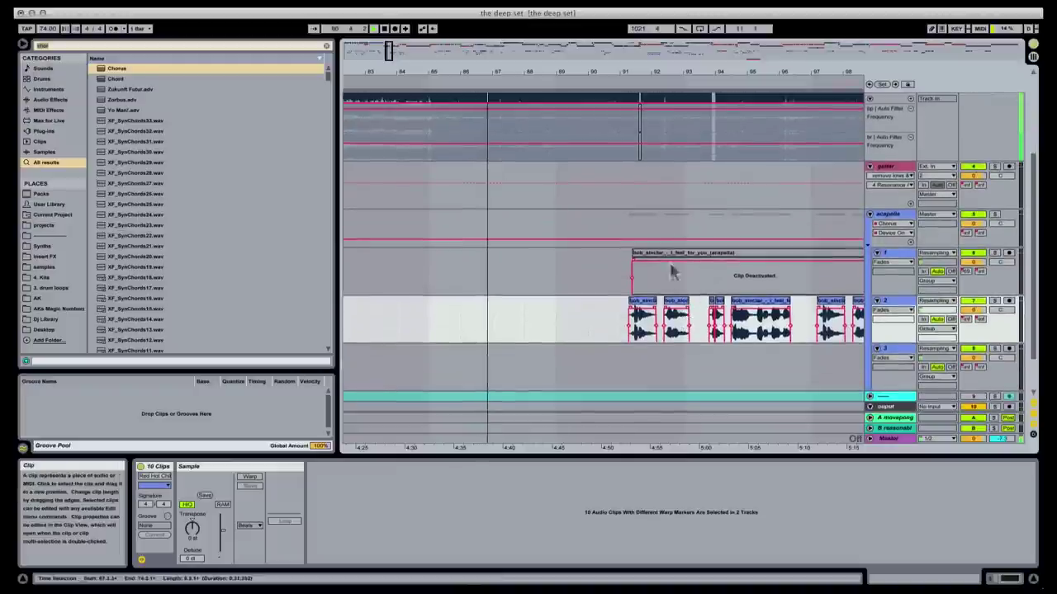
{"action": "left_click_drag", "start_coordinate": [666, 71], "coordinate": [629, 279]}
{"action": "scroll", "coordinate": [629, 280], "scroll_direction": "up", "scroll_amount": 2}
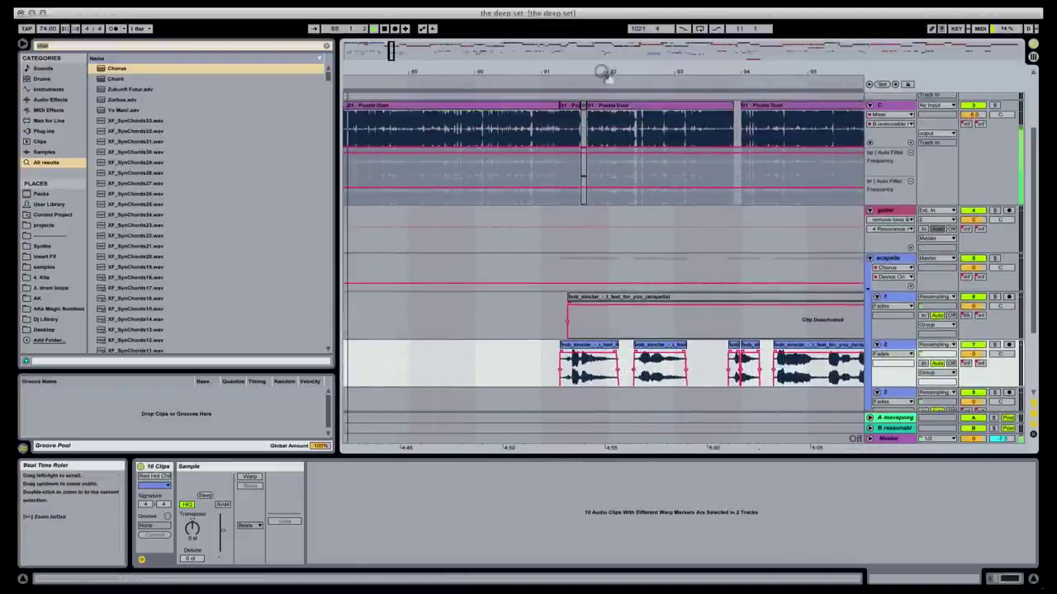
{"action": "left_click_drag", "start_coordinate": [602, 80], "coordinate": [603, 73]}
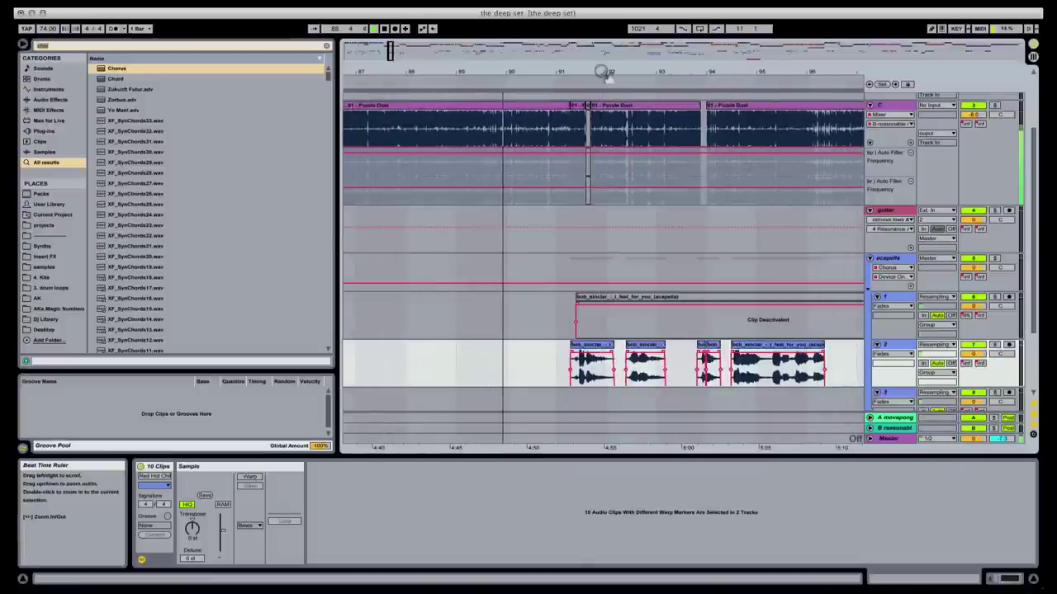
{"action": "left_click_drag", "start_coordinate": [603, 72], "coordinate": [591, 70]}
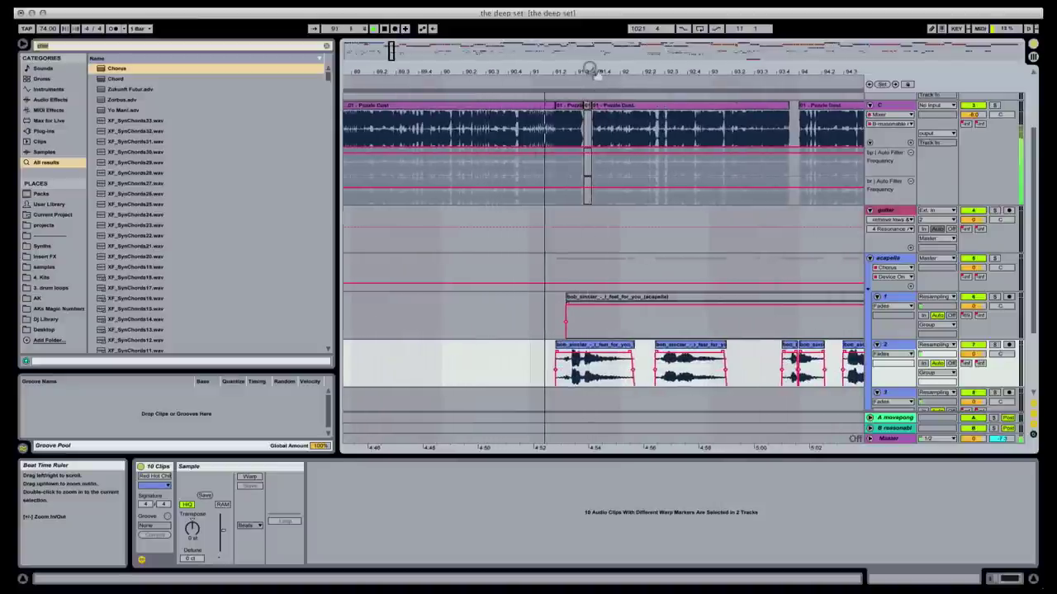
{"action": "left_click", "coordinate": [564, 361]}
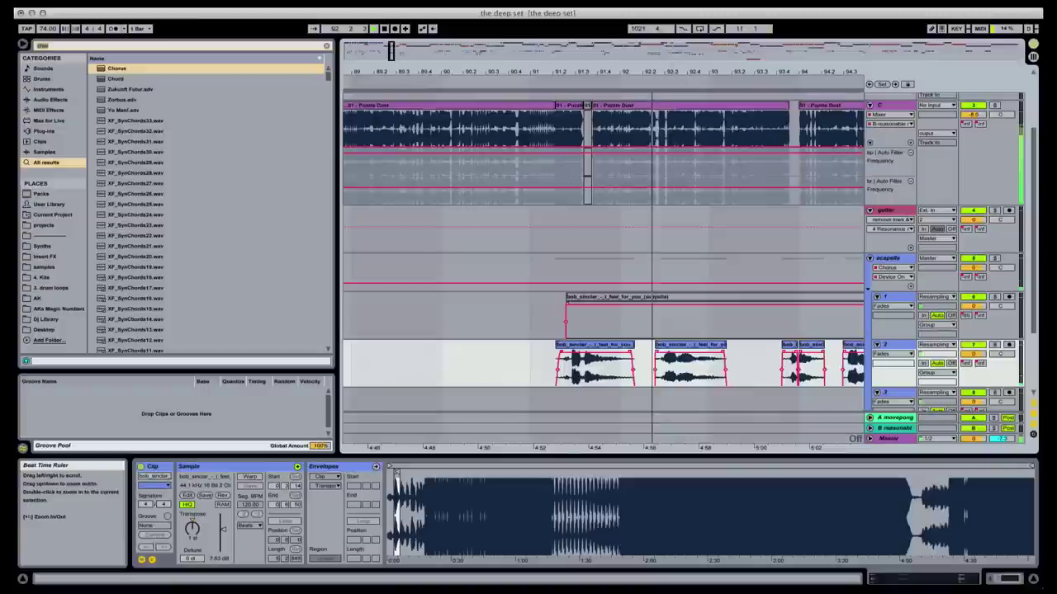
{"action": "left_click_drag", "start_coordinate": [677, 73], "coordinate": [531, 71]}
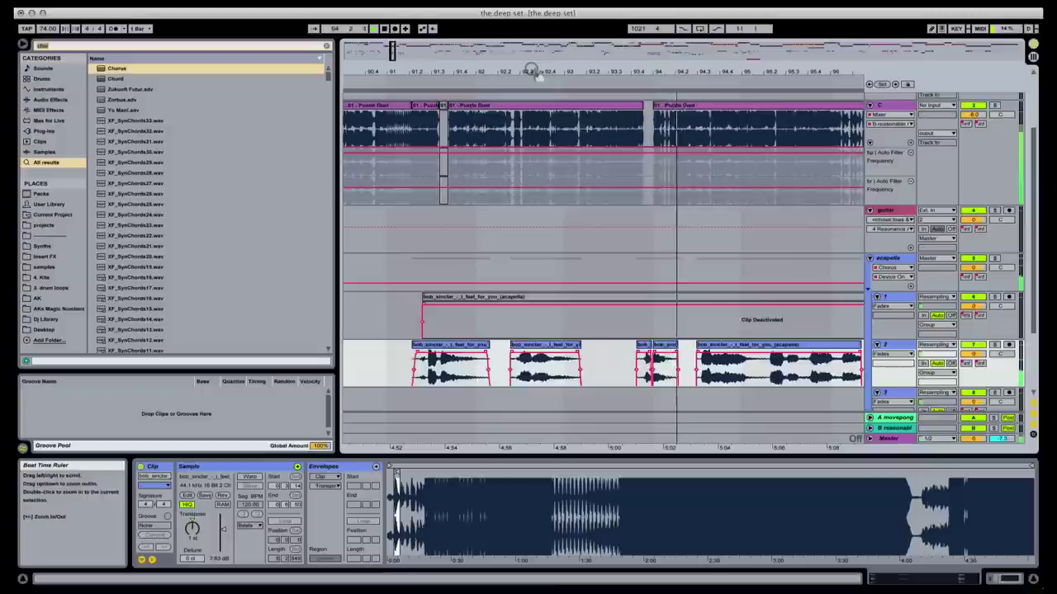
- Extend the end of the short acapella clip at about 93.4 to meet the next clip near bar 94
{"action": "left_click", "coordinate": [607, 361]}
{"action": "left_click_drag", "start_coordinate": [654, 71], "coordinate": [654, 107]}
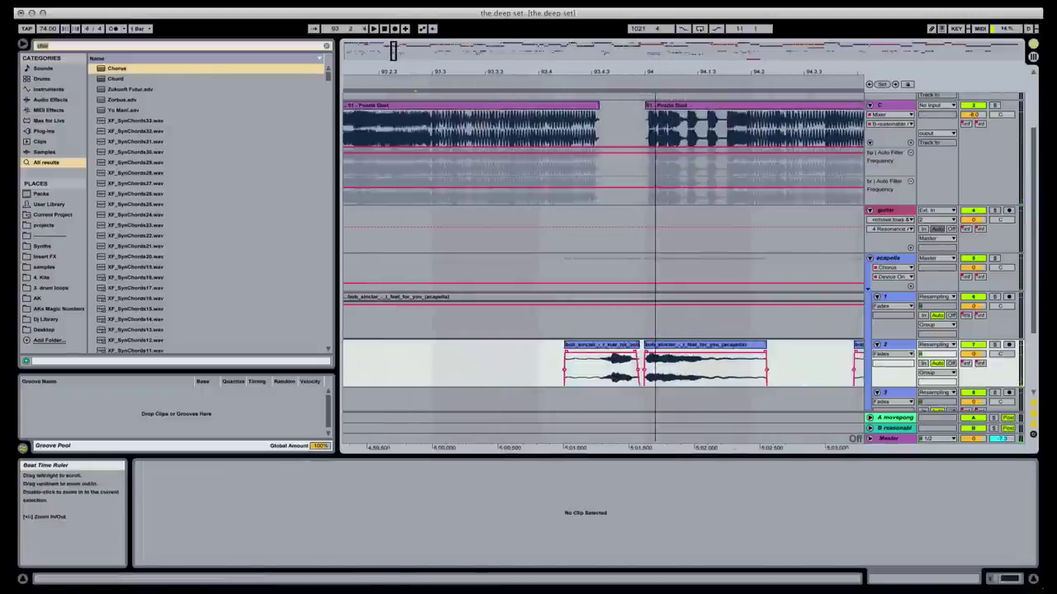
{"action": "left_click", "coordinate": [634, 344]}
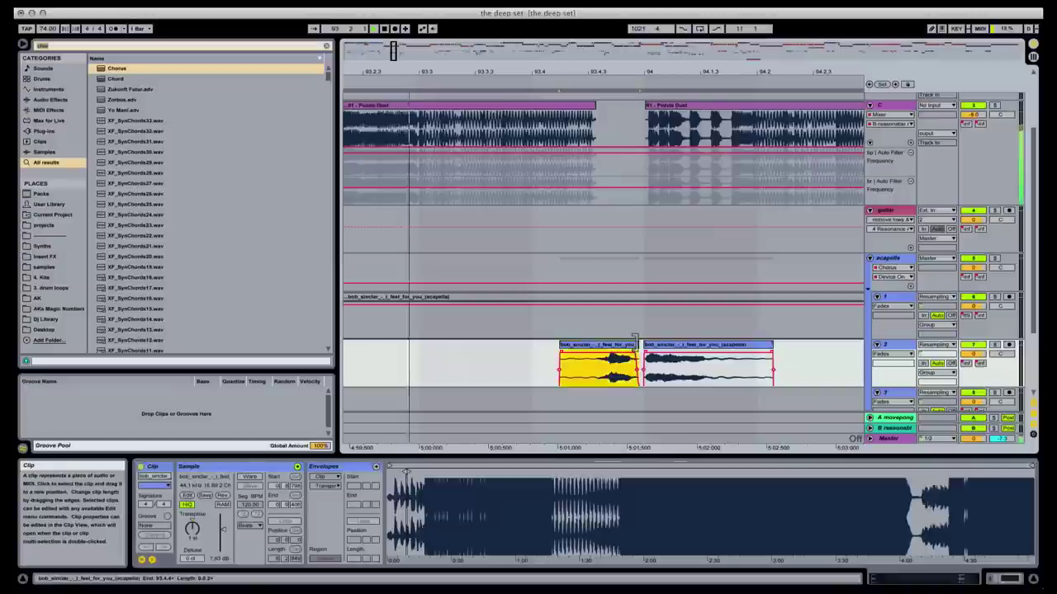
{"action": "left_click_drag", "start_coordinate": [634, 338], "coordinate": [641, 337]}
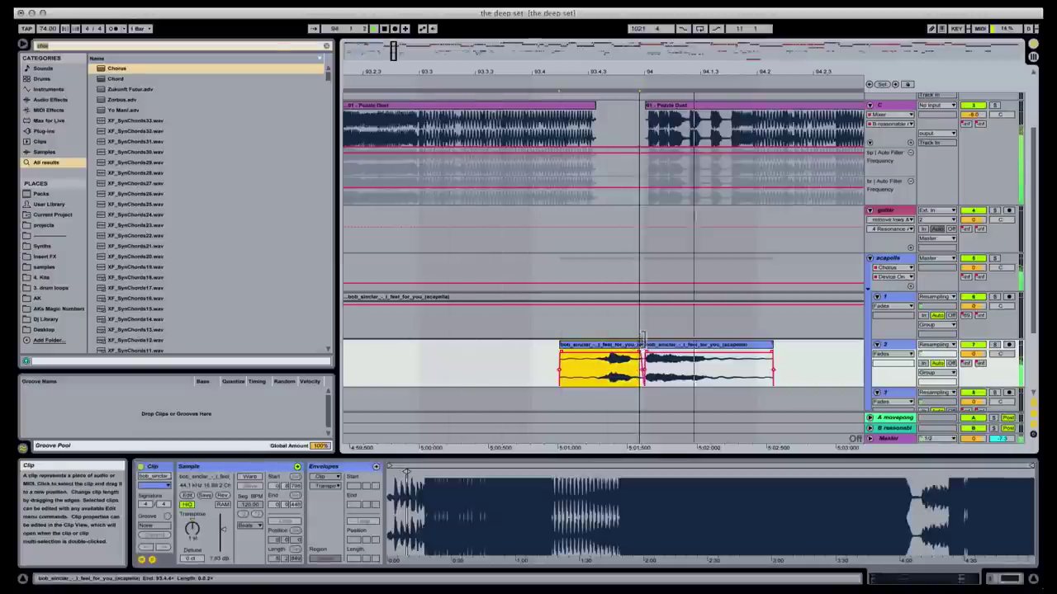
- Move the acapella clip at bar 94 slightly later, adjust the preceding clip's fade-out, and replay from just after 93.3
{"action": "left_click", "coordinate": [679, 354]}
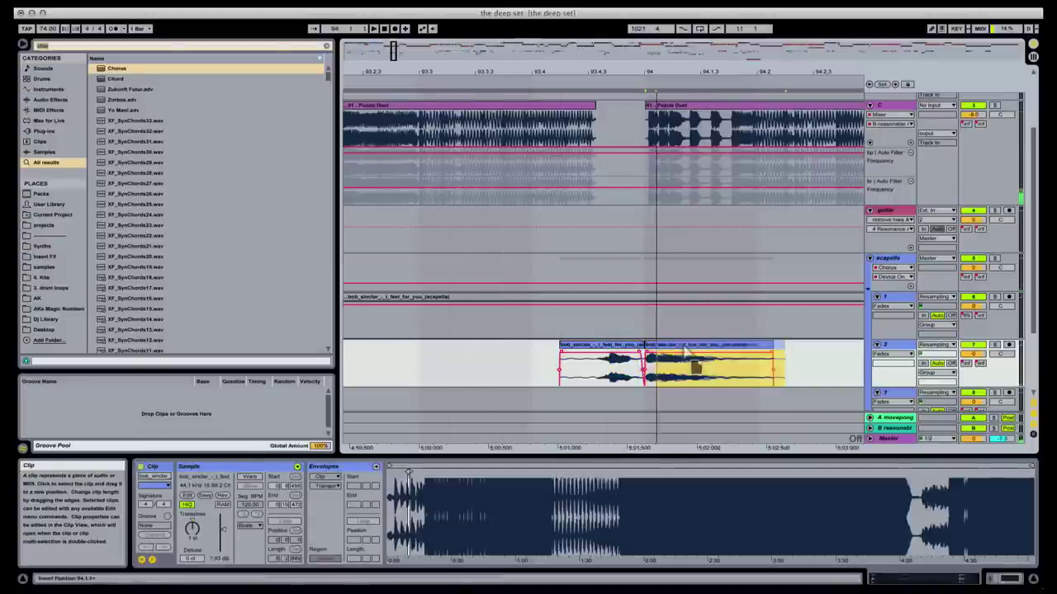
{"action": "left_click_drag", "start_coordinate": [692, 353], "coordinate": [643, 355]}
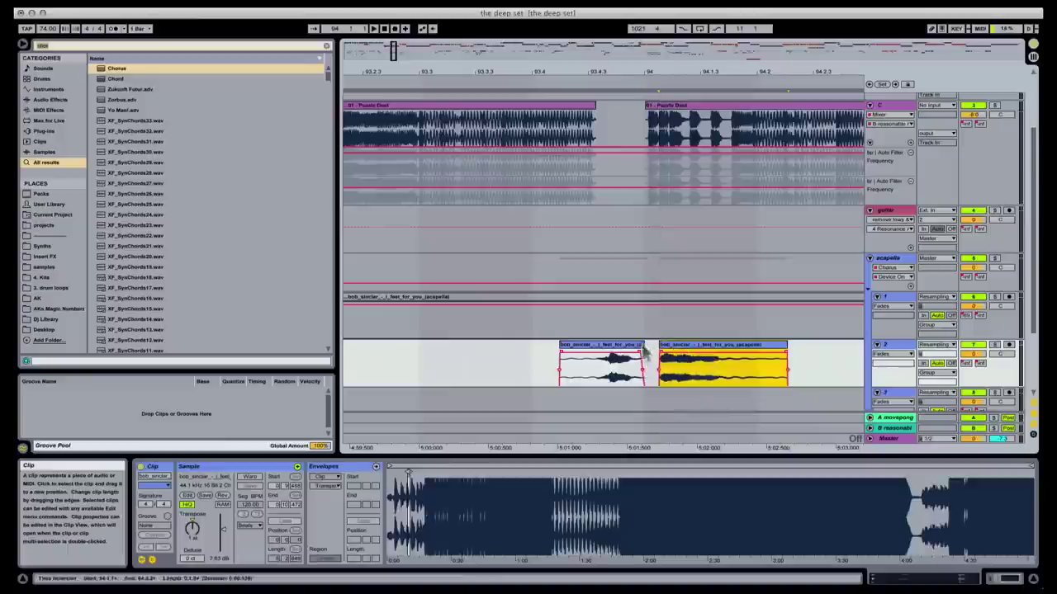
{"action": "left_click", "coordinate": [636, 354]}
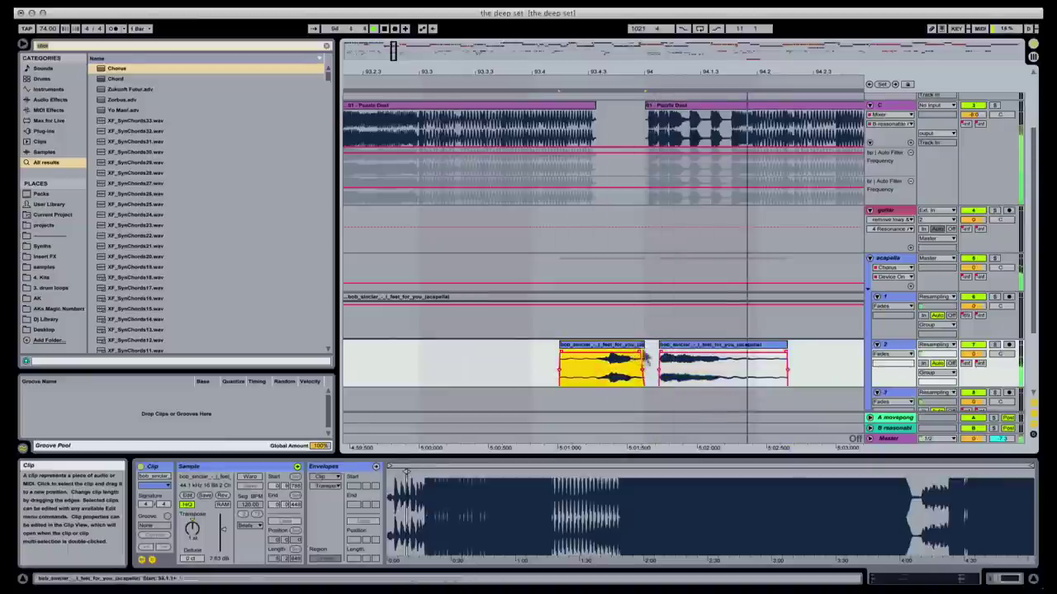
{"action": "left_click", "coordinate": [463, 357]}
{"action": "key", "text": "space"}
- Check the Dropbox sync activity, open the Dropbox folder, and return to playback in the arrangement
{"action": "left_click", "coordinate": [698, 6]}
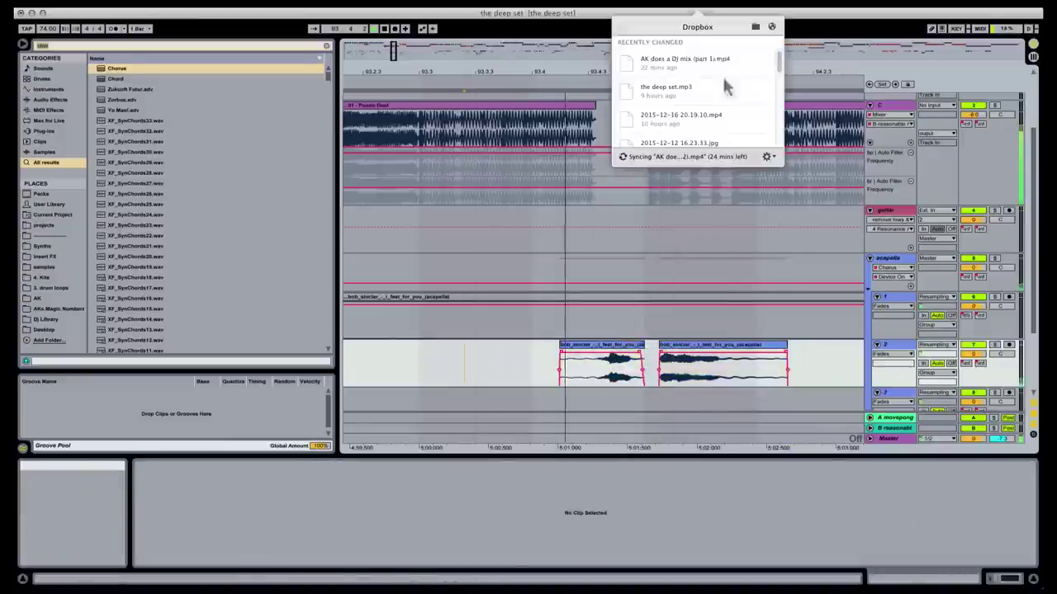
{"action": "left_click", "coordinate": [755, 26]}
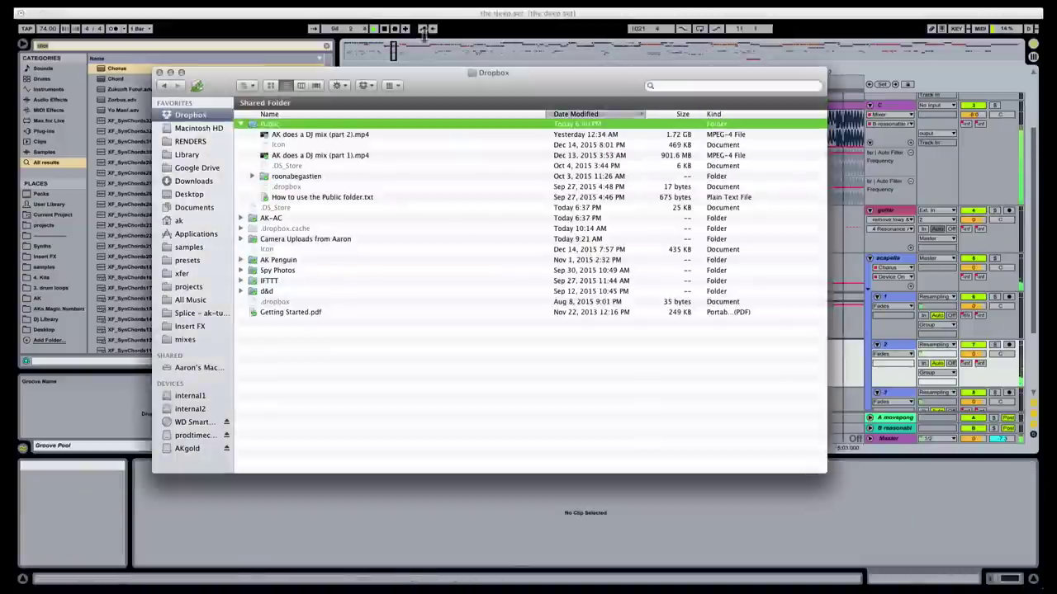
{"action": "key", "text": "space"}
{"action": "key", "text": "space"}
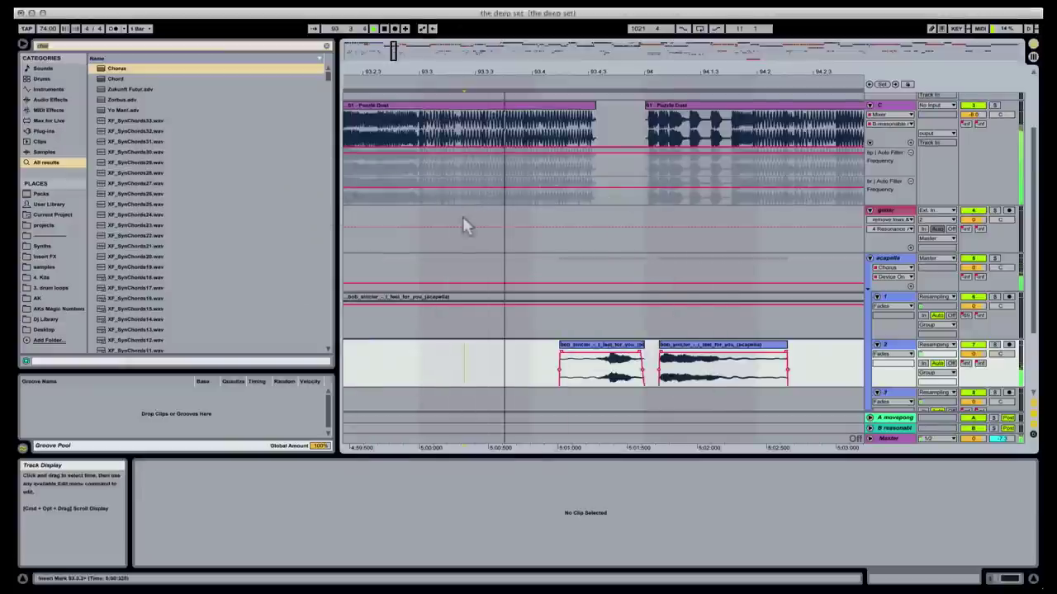
- Replay the two acapella clips around bar 94 from about 93.3 to check their timing
{"action": "left_click", "coordinate": [462, 221]}
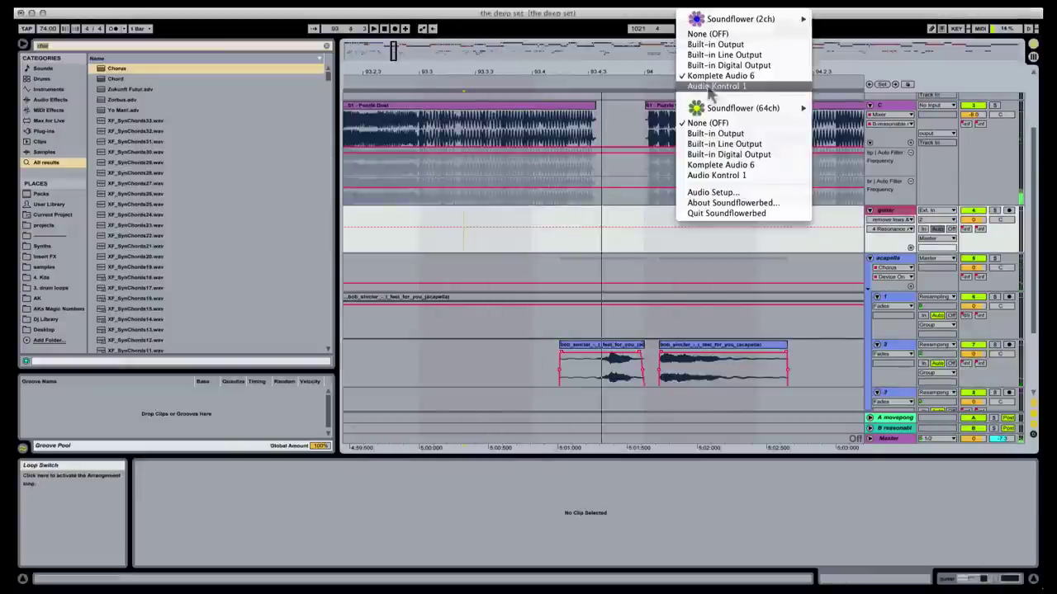
{"action": "left_click", "coordinate": [464, 217]}
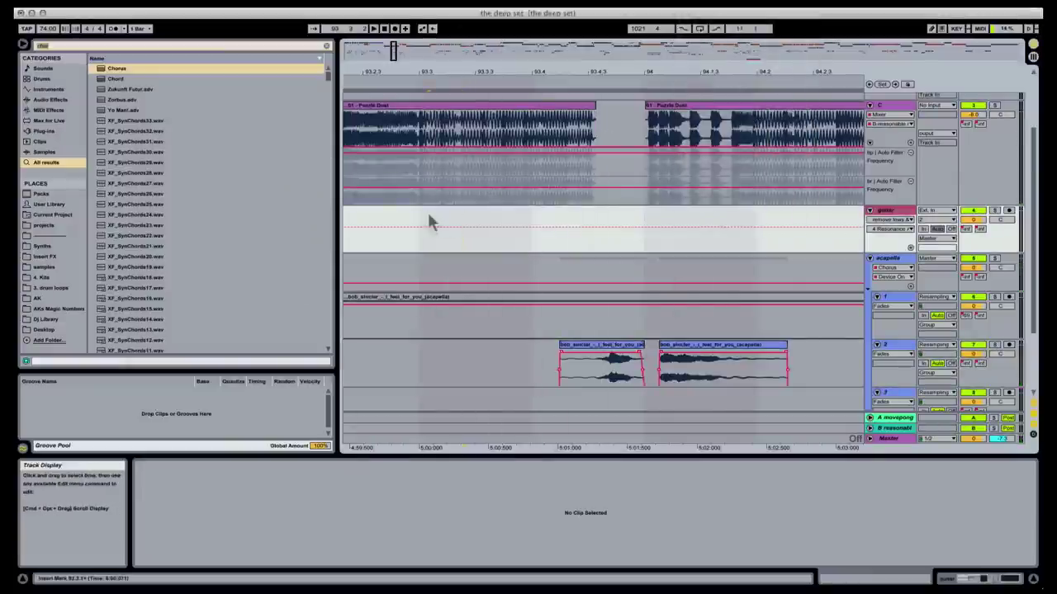
{"action": "key", "text": "space"}
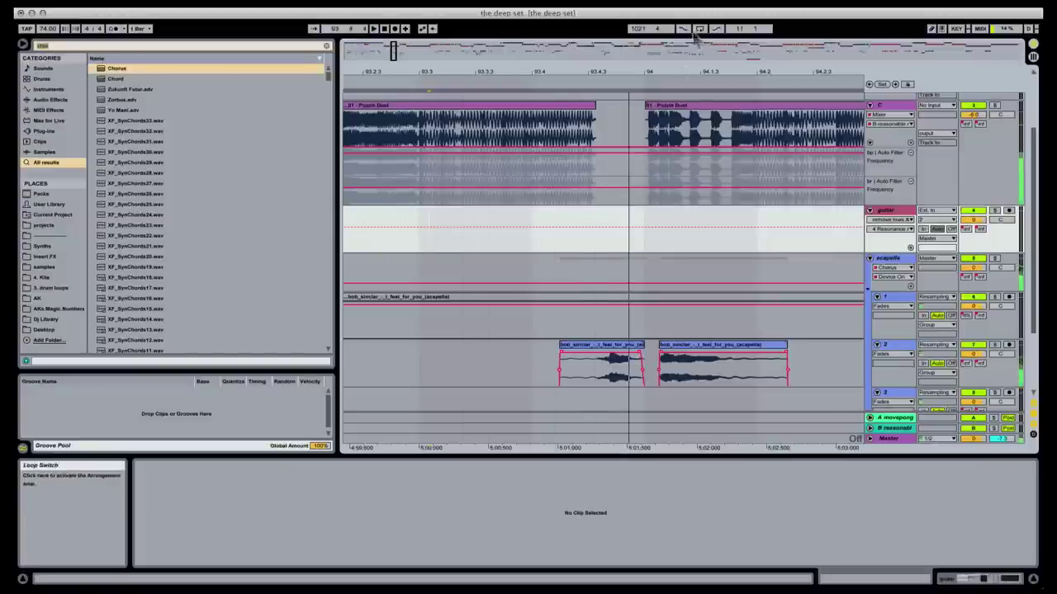
{"action": "key", "text": "space"}
{"action": "key", "text": "space"}
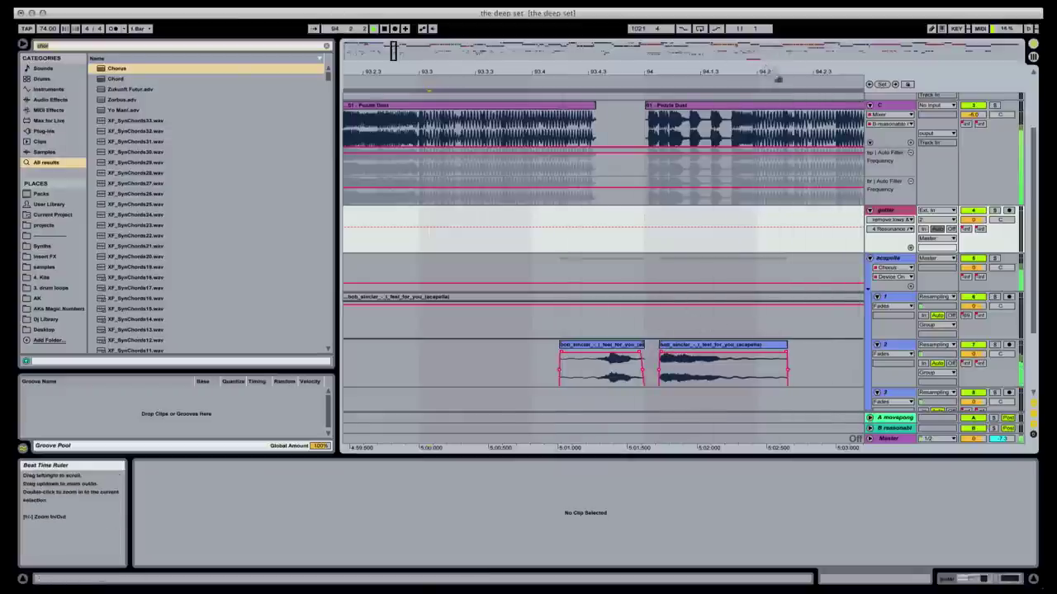
- Move the acapella clip just after bar 94 slightly later again and replay from shortly before 93.4
{"action": "left_click", "coordinate": [569, 355]}
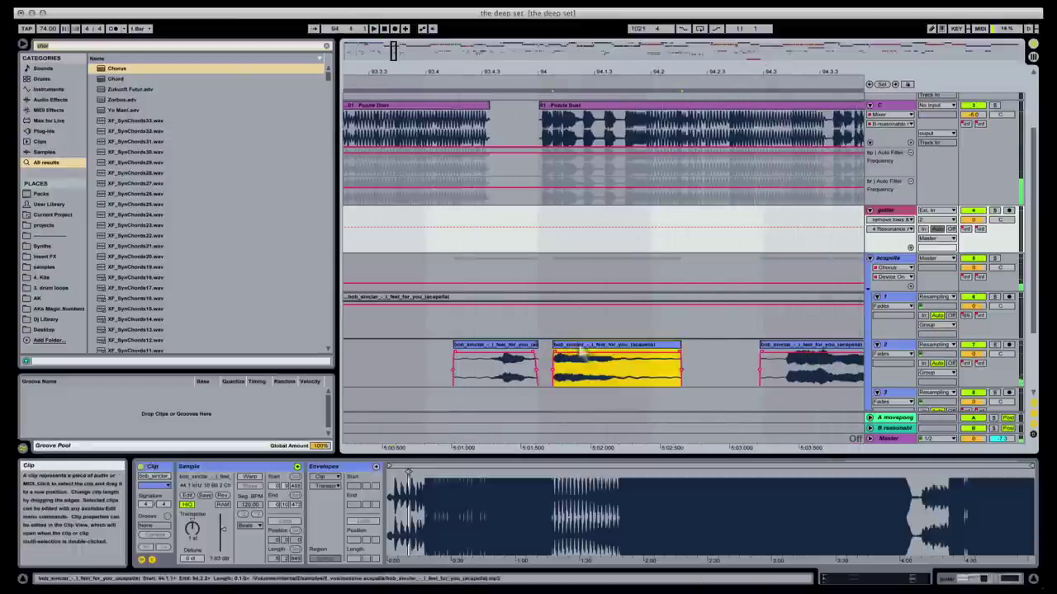
{"action": "left_click", "coordinate": [565, 355]}
{"action": "left_click_drag", "start_coordinate": [579, 349], "coordinate": [589, 350]}
{"action": "left_click", "coordinate": [373, 357]}
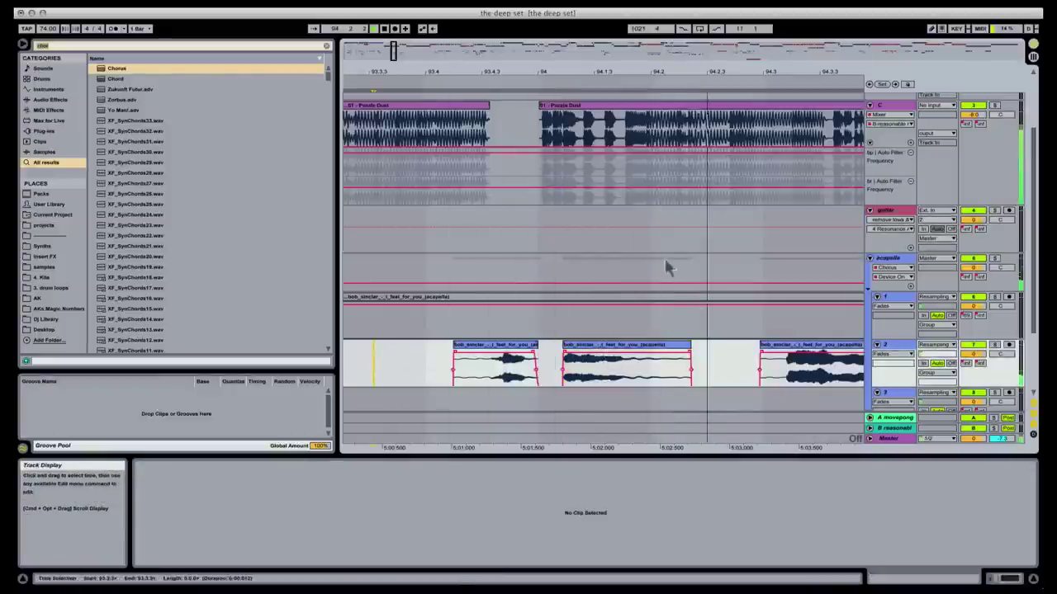
- Fade in the long acapella clip near 94.3 and cut out its quiet gaps near 95.2, 95.4 and just after bar 96
{"action": "key", "text": "minus"}
{"action": "key", "text": "minus"}
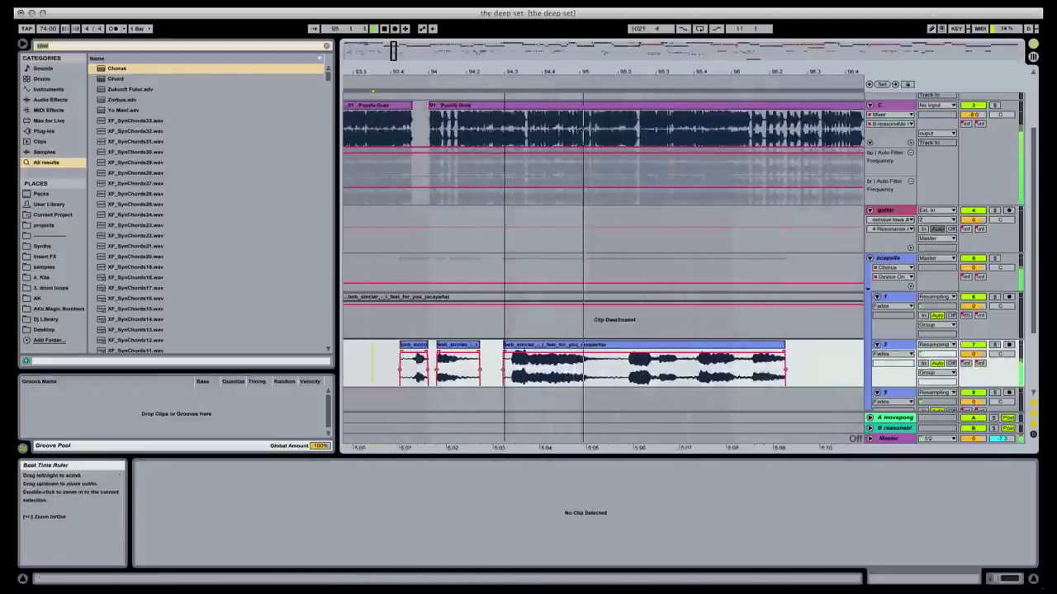
{"action": "left_click", "coordinate": [510, 355]}
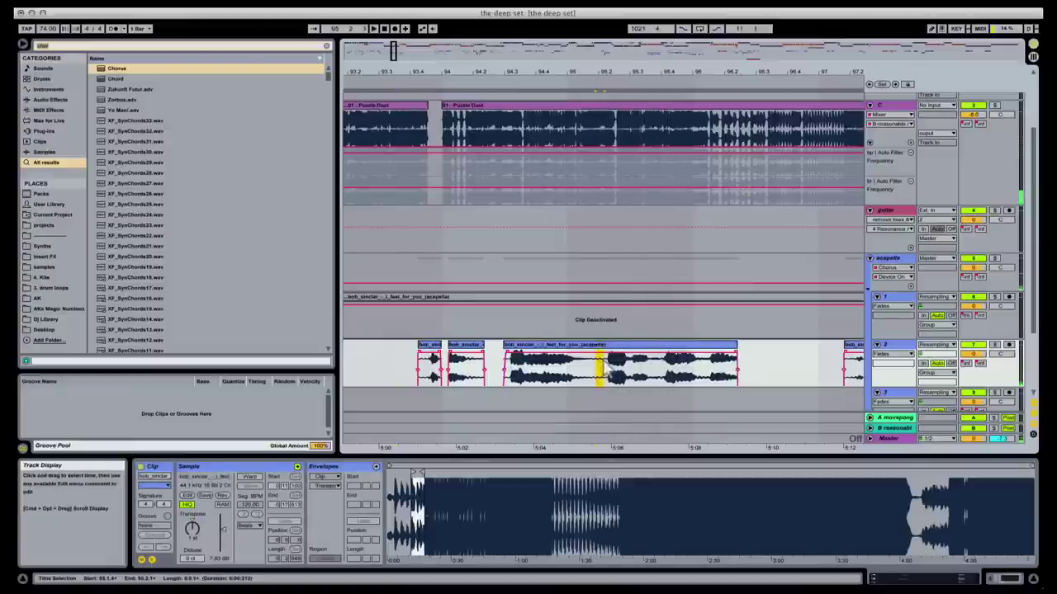
{"action": "key", "text": "super+e"}
{"action": "left_click", "coordinate": [665, 371]}
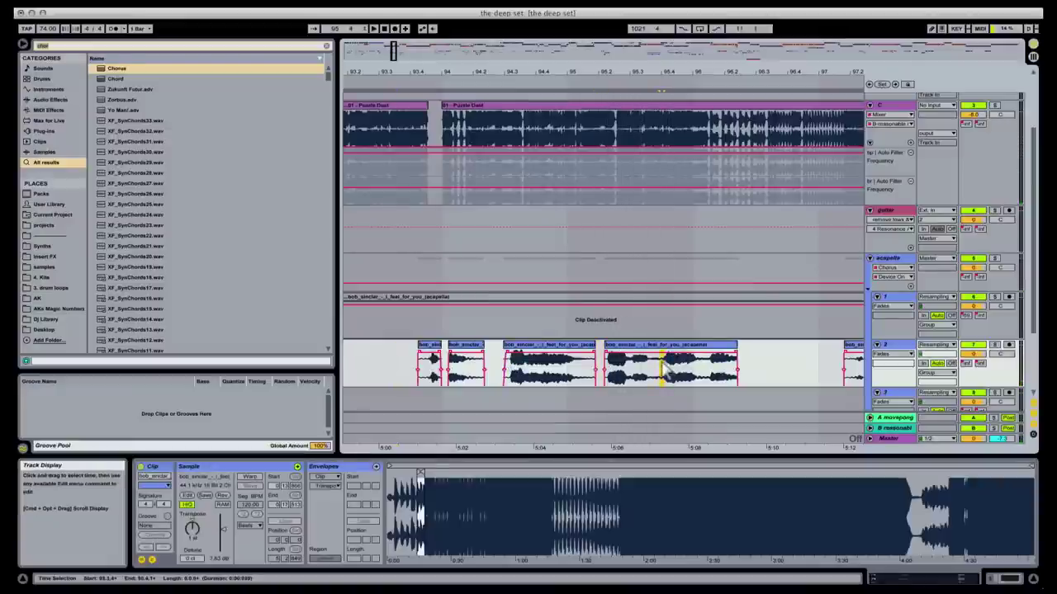
{"action": "key", "text": "super+e"}
{"action": "left_click", "coordinate": [703, 371]}
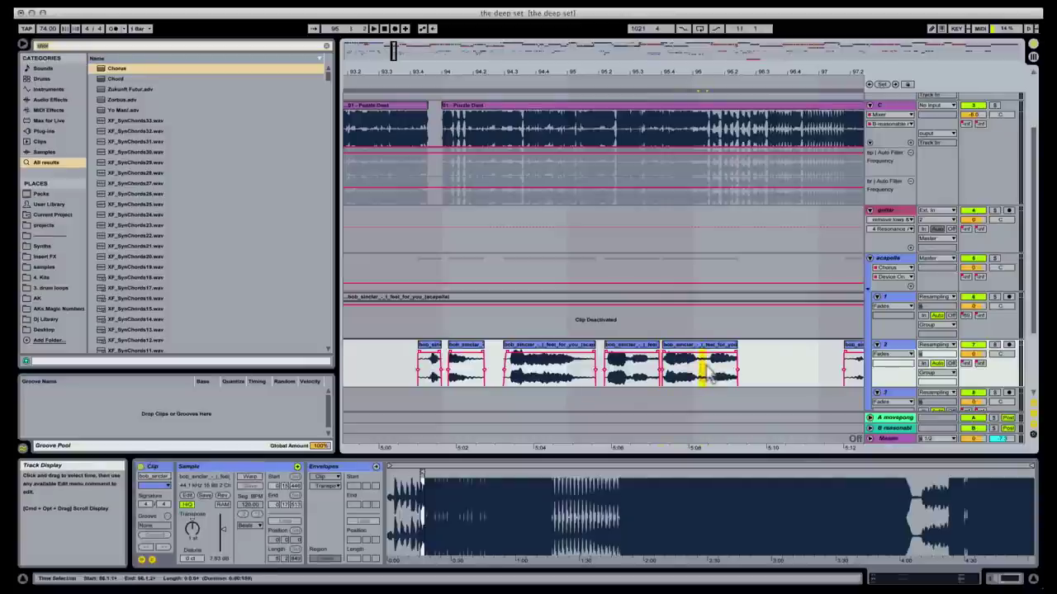
{"action": "key", "text": "super+e"}
- Adjust the edge fades of the separated acapella clips on track 2 between about bars 94 and 96
{"action": "left_click", "coordinate": [484, 358]}
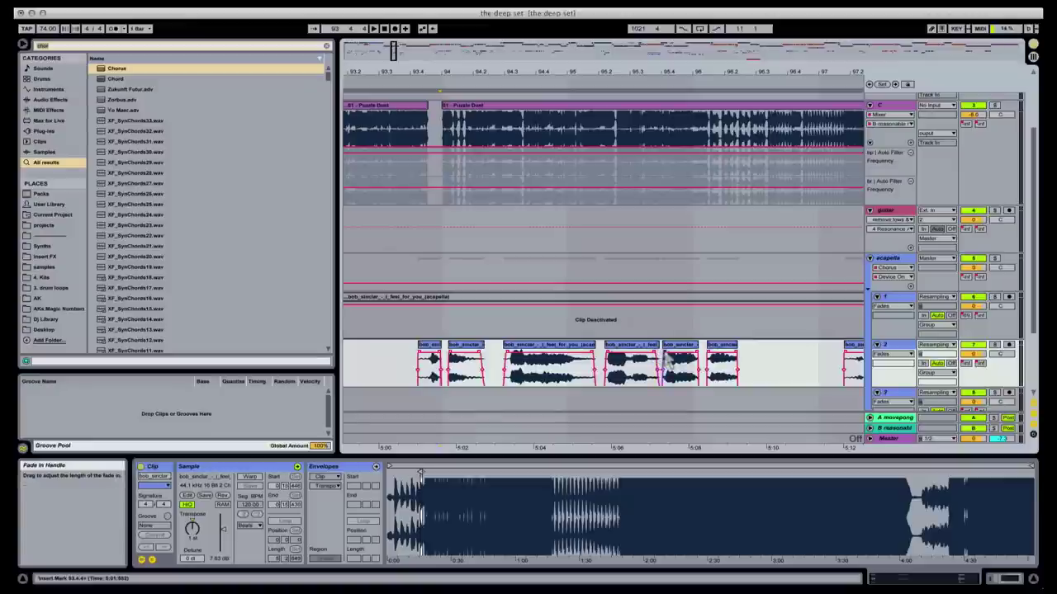
{"action": "left_click", "coordinate": [706, 362]}
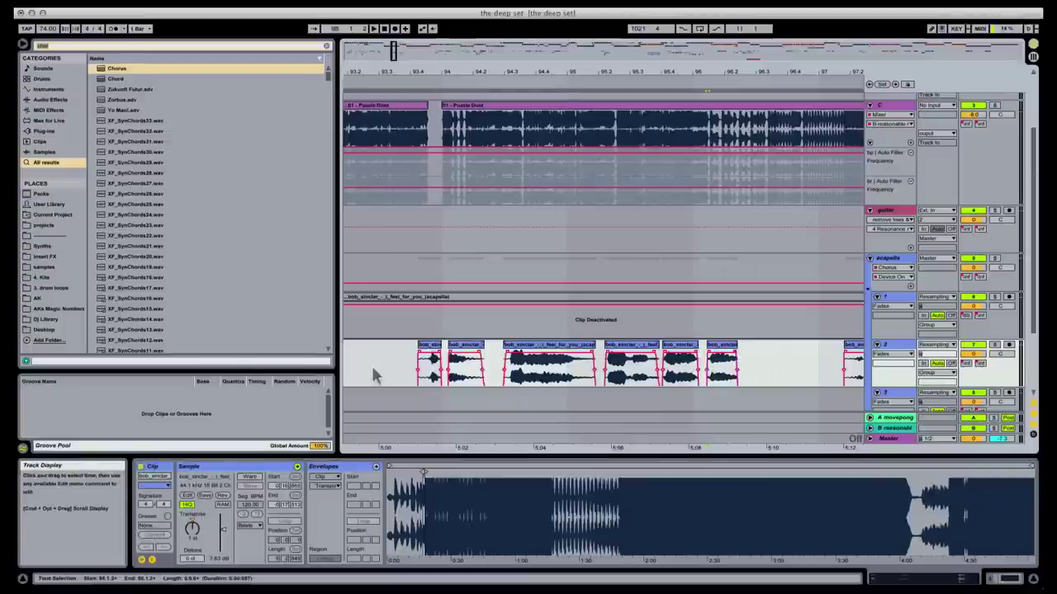
- Lengthen the fade-in of the short acapella clip just before bar 94 and replay from about 93.2
{"action": "left_click", "coordinate": [424, 364]}
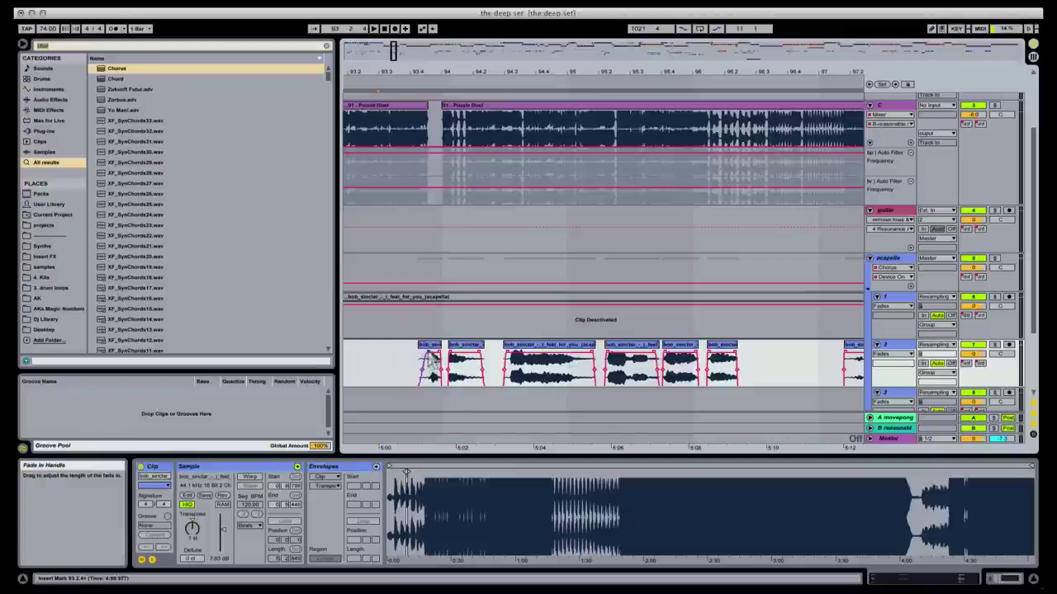
{"action": "left_click", "coordinate": [372, 364]}
{"action": "key", "text": "space"}
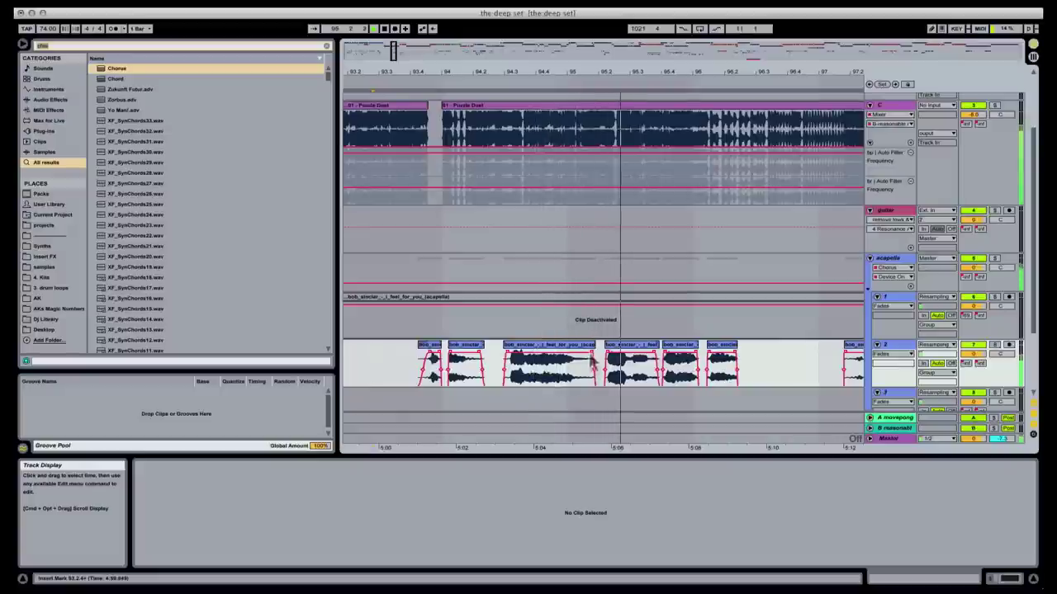
- Extend the acapella clip starting near 95.2 across the cut near 95.4 and replay it from its beginning
{"action": "left_click", "coordinate": [631, 364]}
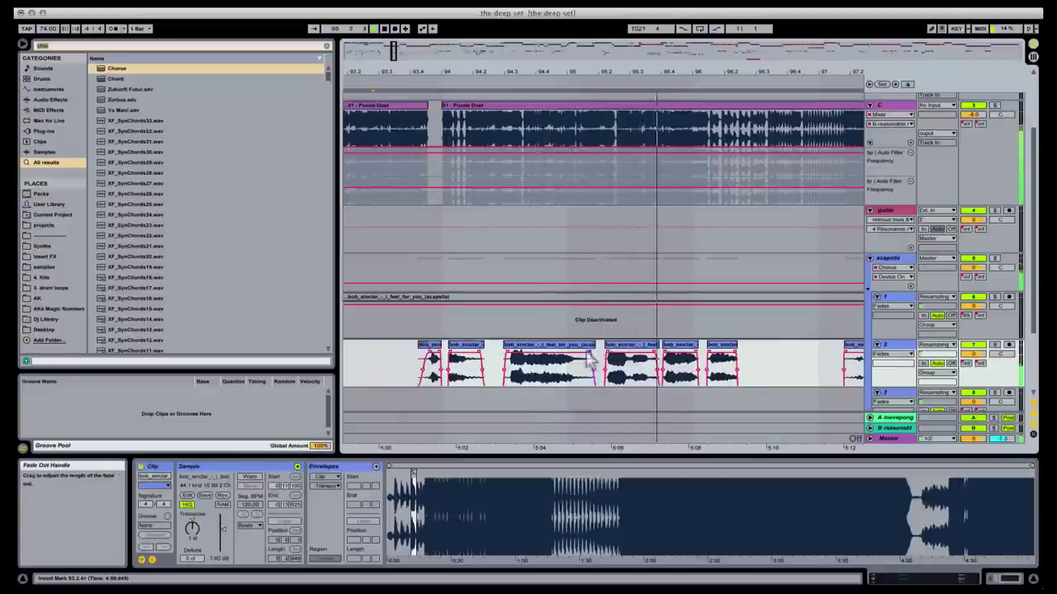
{"action": "left_click", "coordinate": [647, 372]}
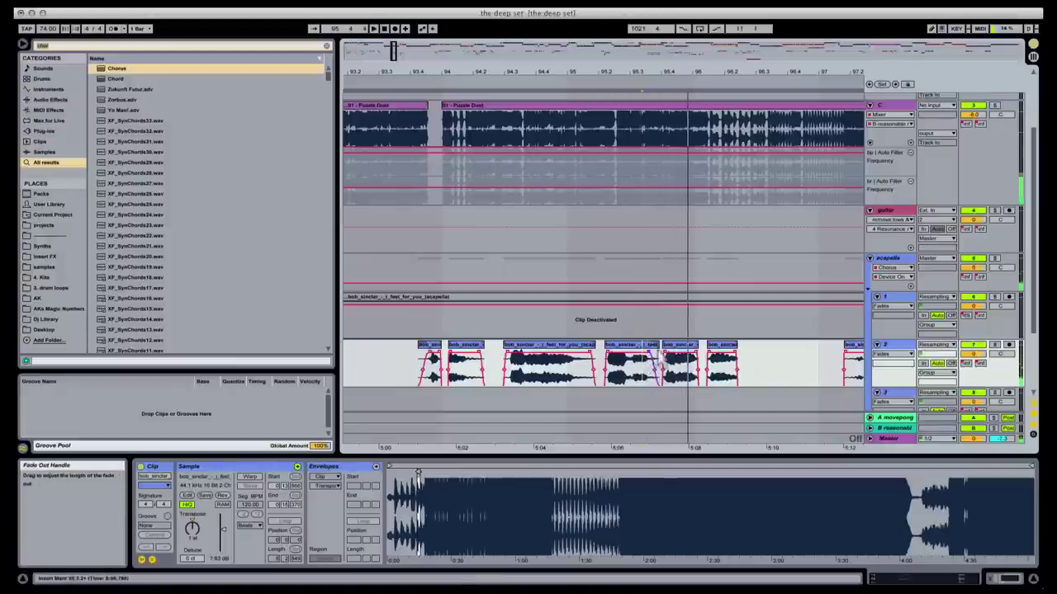
{"action": "left_click", "coordinate": [657, 346]}
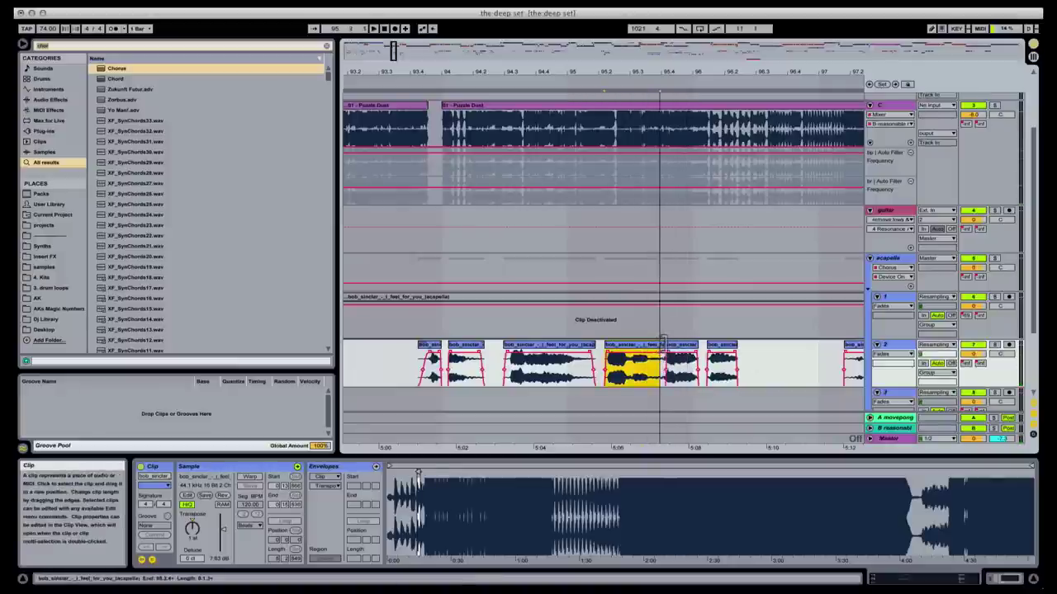
{"action": "left_click_drag", "start_coordinate": [662, 341], "coordinate": [667, 342]}
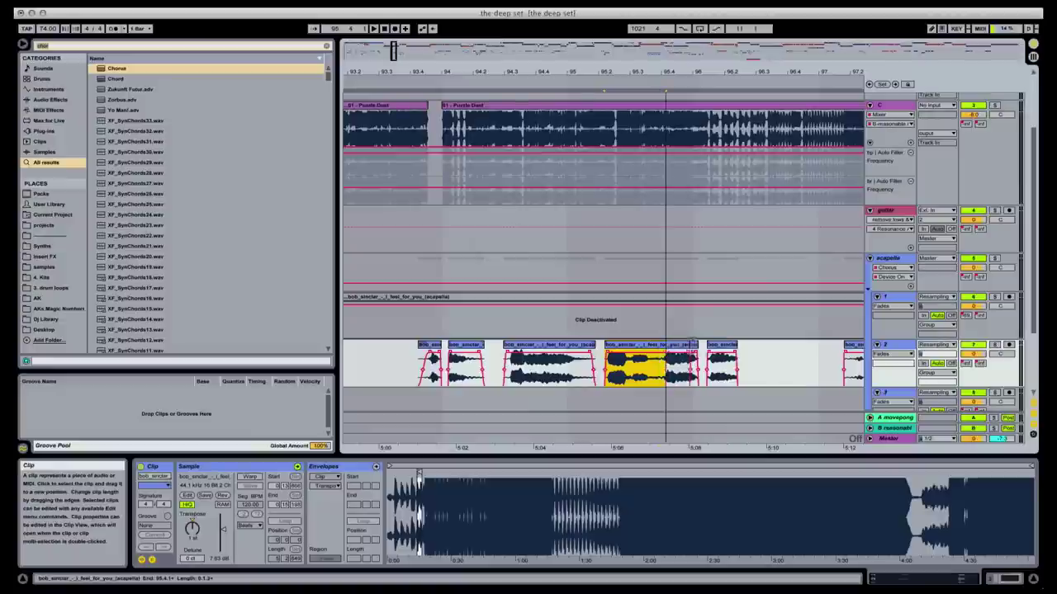
{"action": "left_click", "coordinate": [615, 368]}
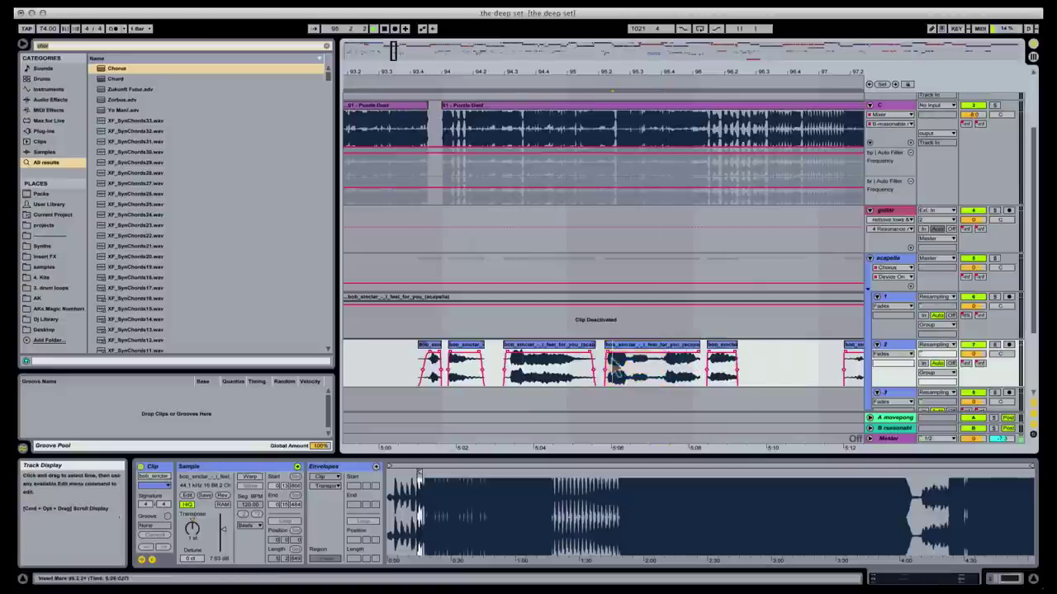
{"action": "key", "text": "space"}
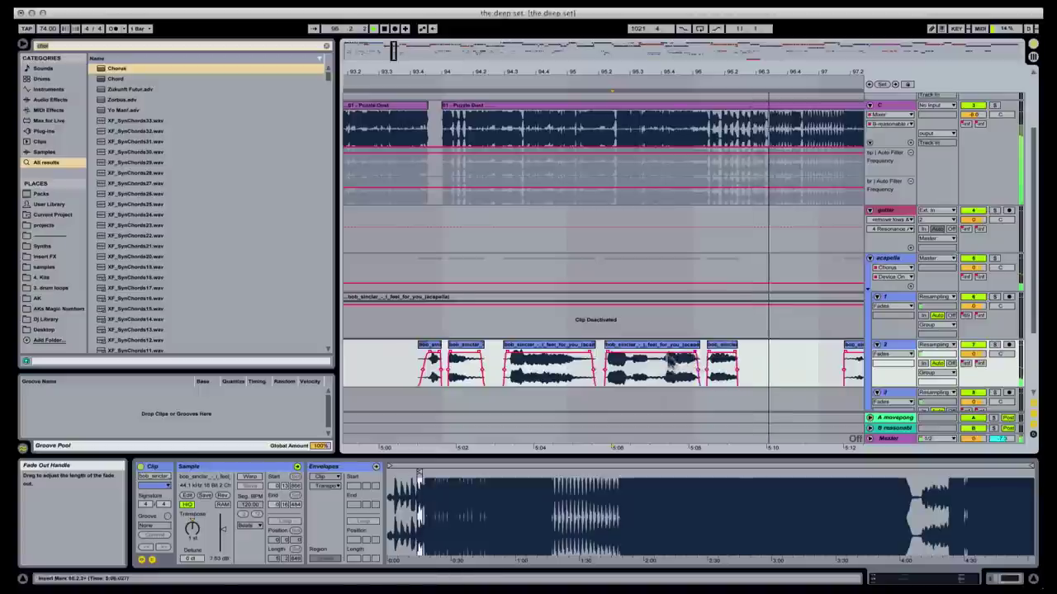
- Move the acapella clip at bar 96 slightly later and replay from about 95.4
{"action": "key", "text": "space"}
{"action": "left_click", "coordinate": [715, 347]}
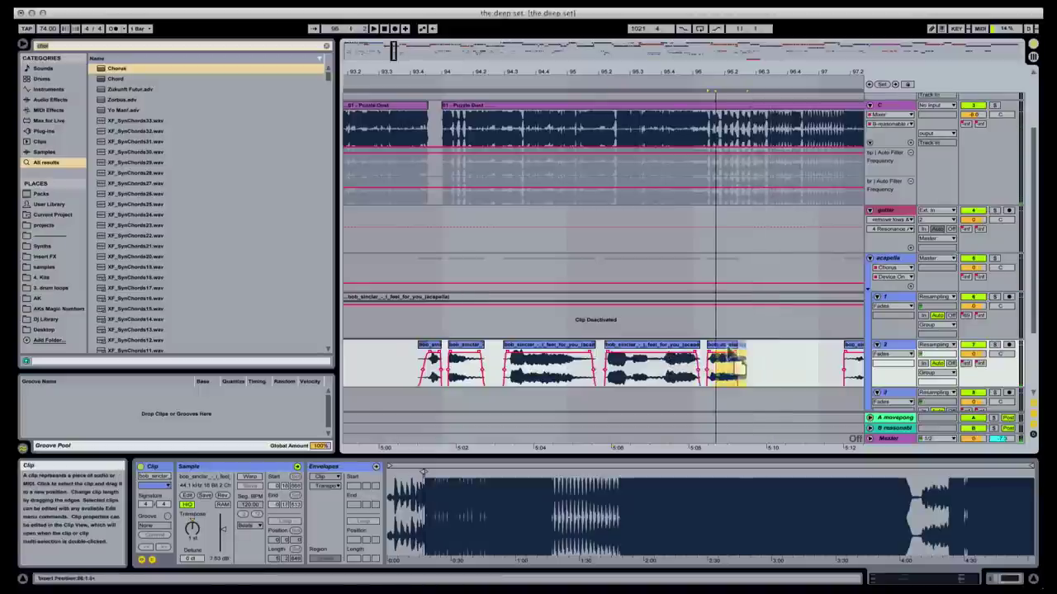
{"action": "left_click", "coordinate": [667, 360]}
{"action": "key", "text": "space"}
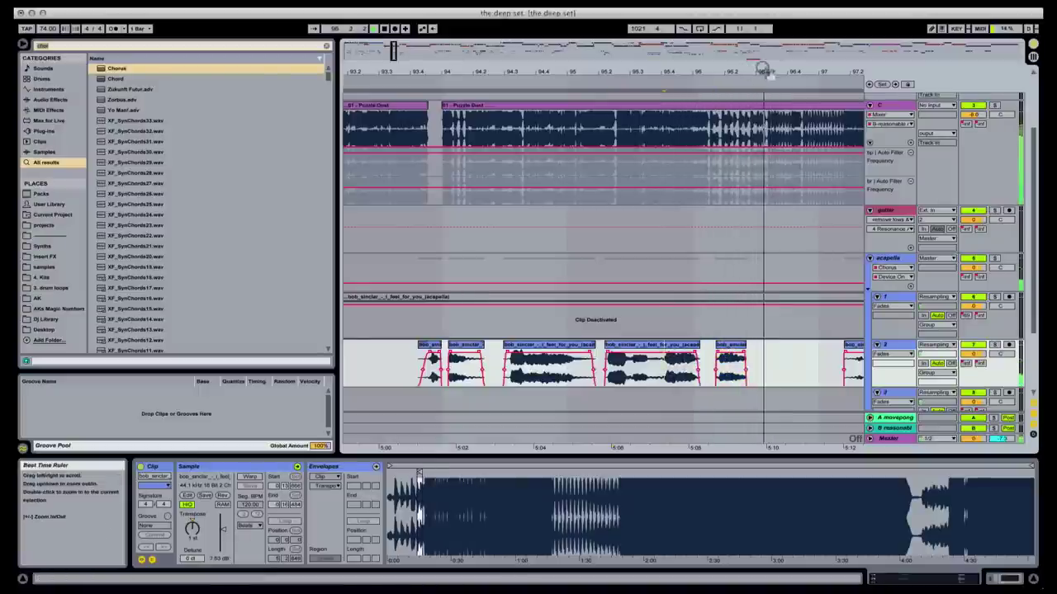
- Copy the acapella clip just after bar 96 to just before bar 97 and deactivate the original
{"action": "left_click_drag", "start_coordinate": [764, 72], "coordinate": [725, 109]}
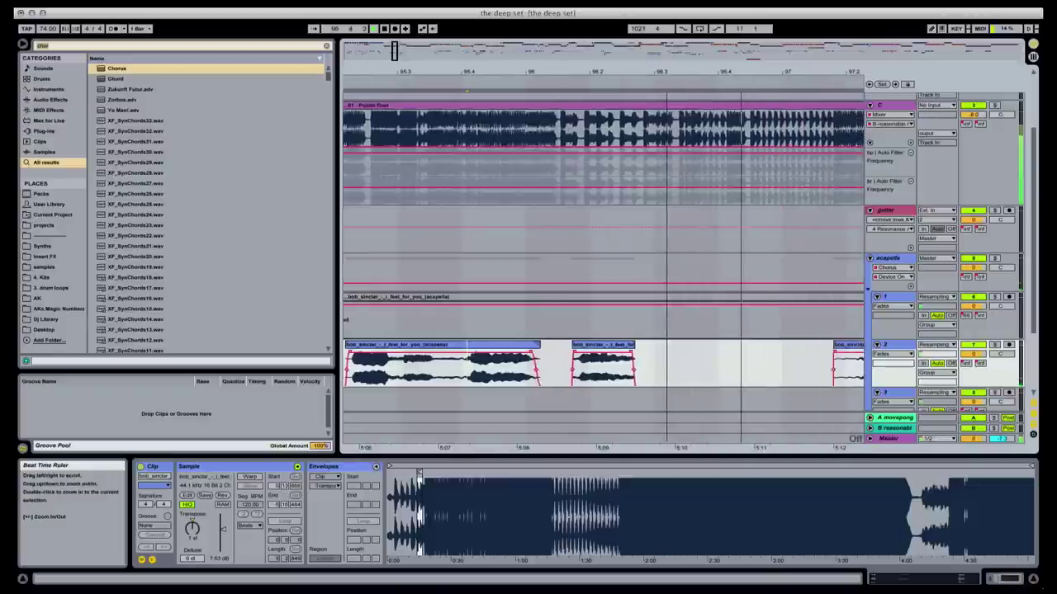
{"action": "left_click_drag", "start_coordinate": [601, 352], "coordinate": [790, 357]}
{"action": "left_click", "coordinate": [588, 351]}
{"action": "key", "text": "0"}
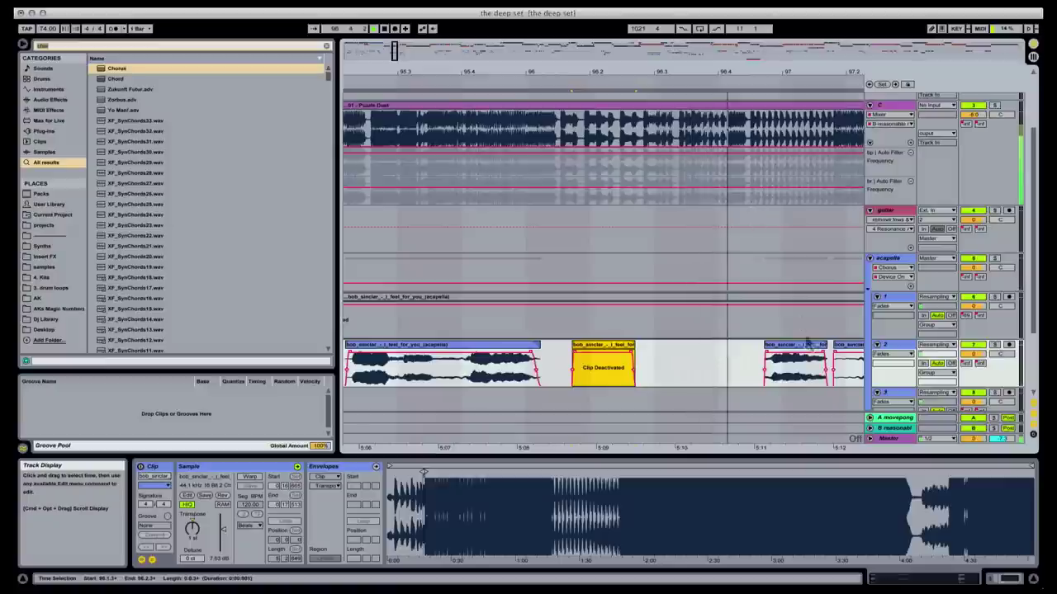
- Move the copied acapella clip near bar 97 slightly earlier, detune it to -4 ct and extend its end to about 97.1.4
{"action": "left_click", "coordinate": [788, 356]}
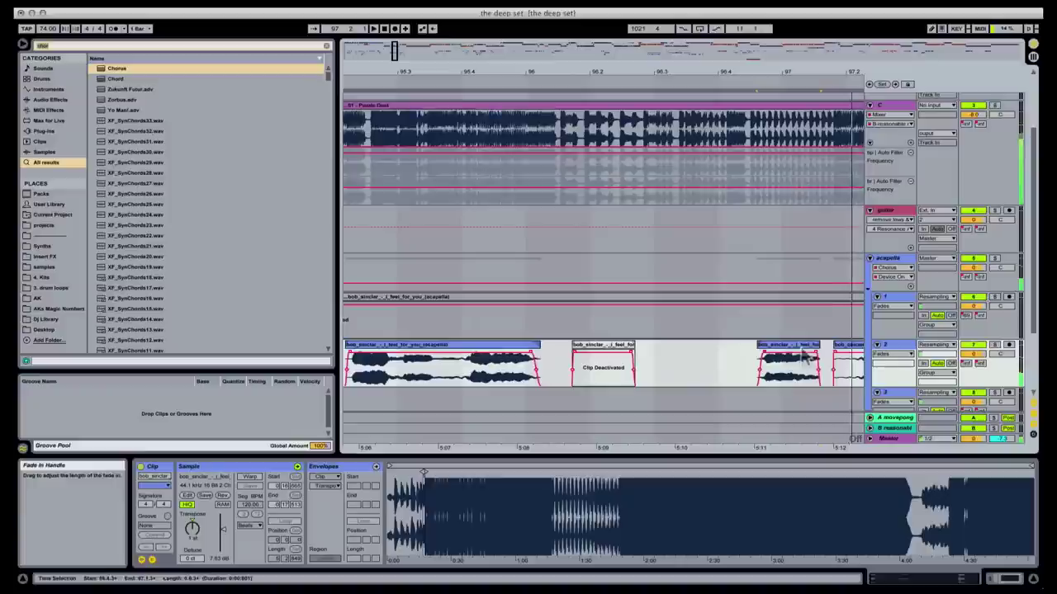
{"action": "left_click", "coordinate": [776, 357]}
{"action": "left_click", "coordinate": [198, 535]}
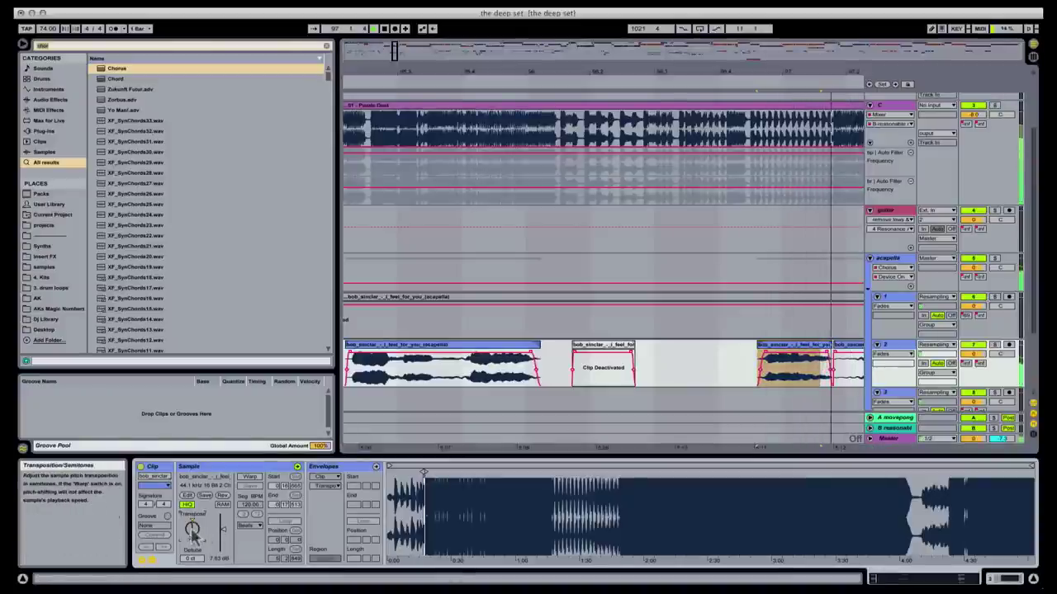
{"action": "left_click", "coordinate": [191, 559]}
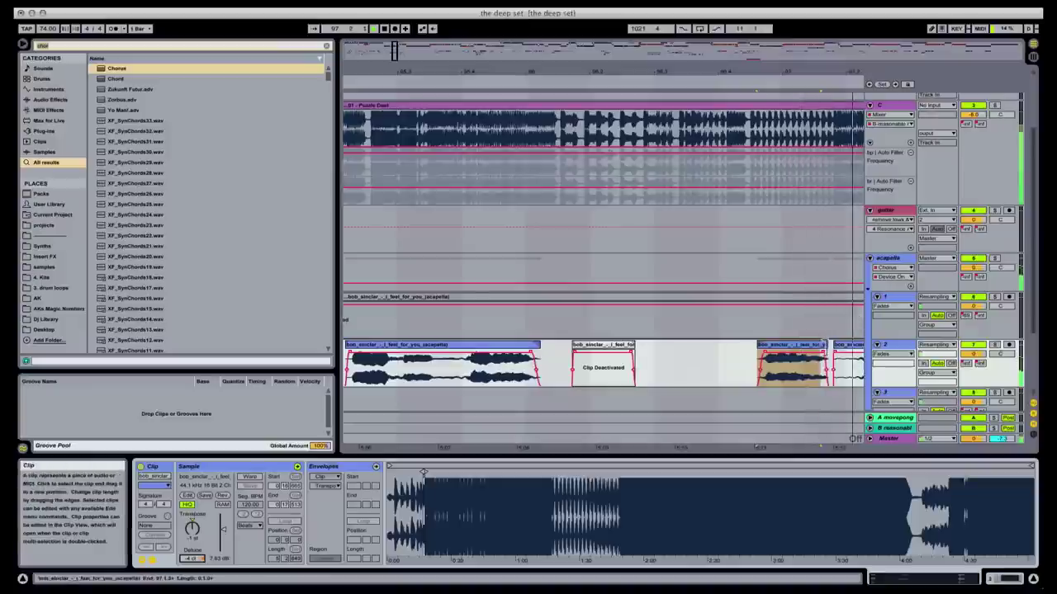
{"action": "left_click", "coordinate": [834, 342]}
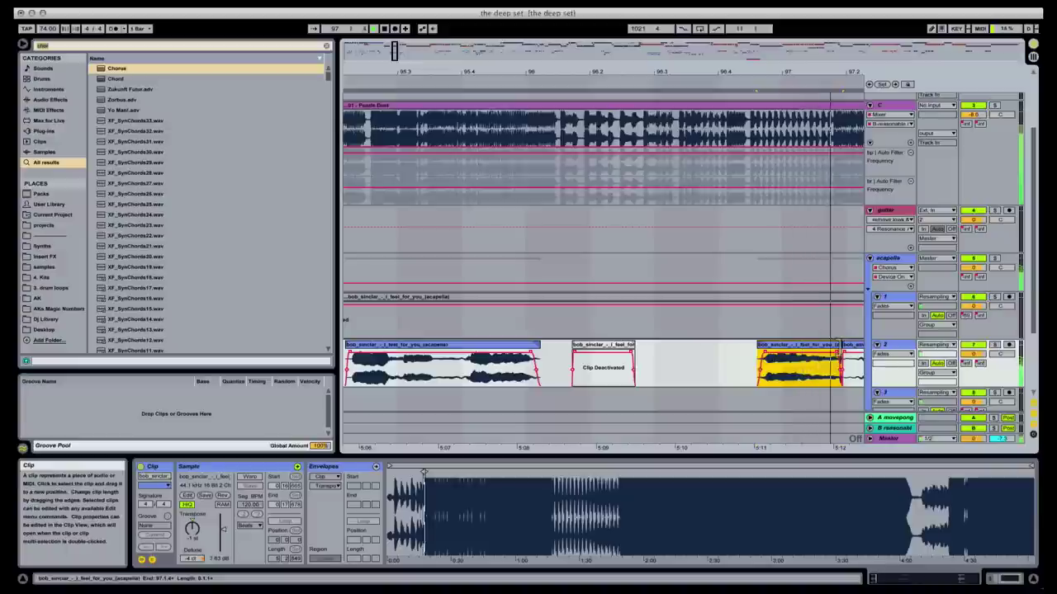
{"action": "left_click", "coordinate": [738, 376]}
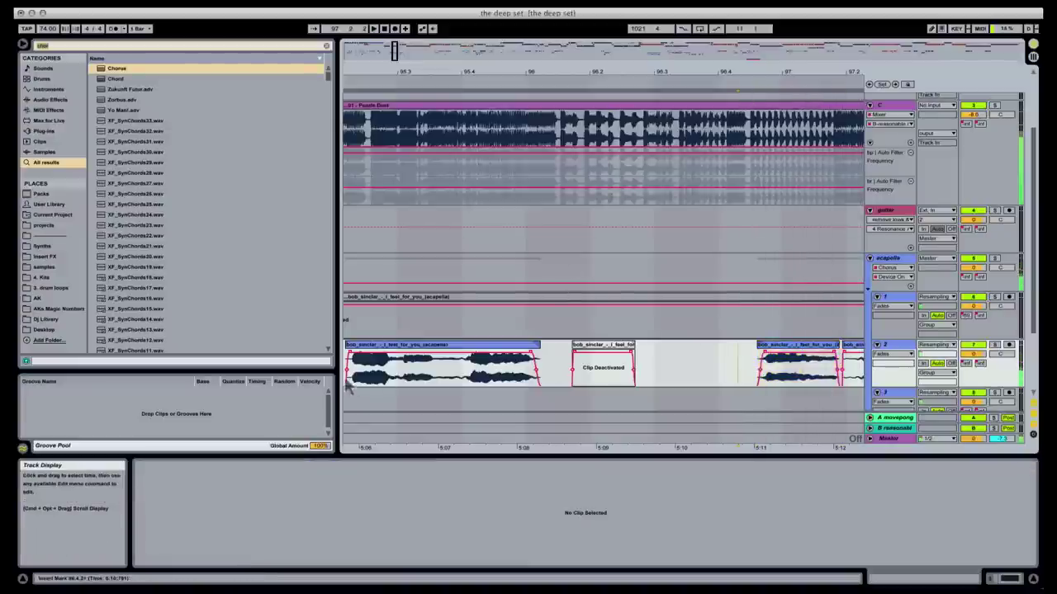
- Replay the acapella sequence from about 93.4 and delete the deactivated clips near bar 100 and just after bar 96
{"action": "left_click_drag", "start_coordinate": [469, 70], "coordinate": [526, 279]}
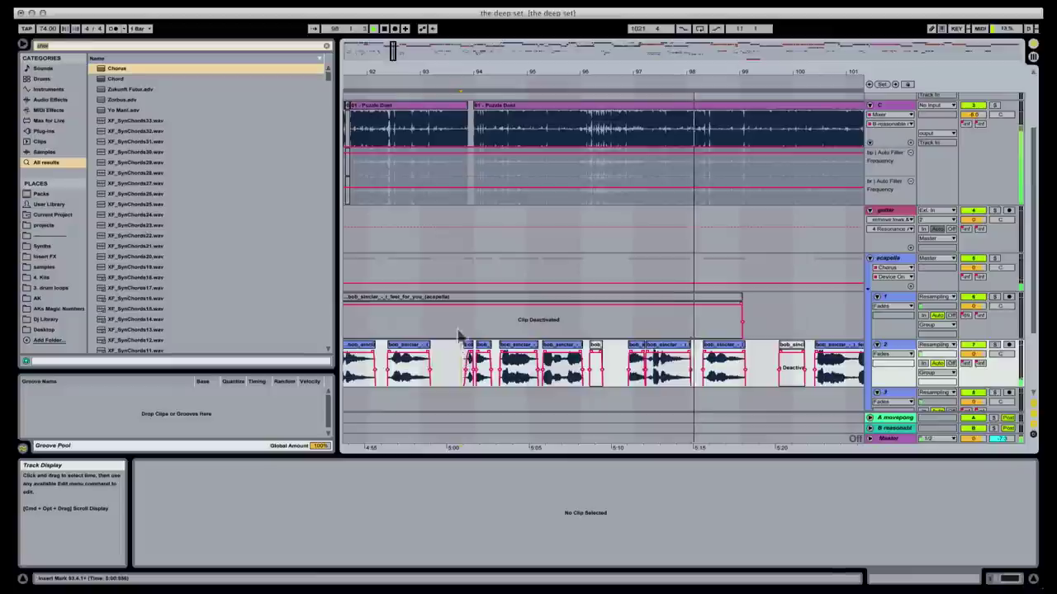
{"action": "left_click", "coordinate": [687, 357]}
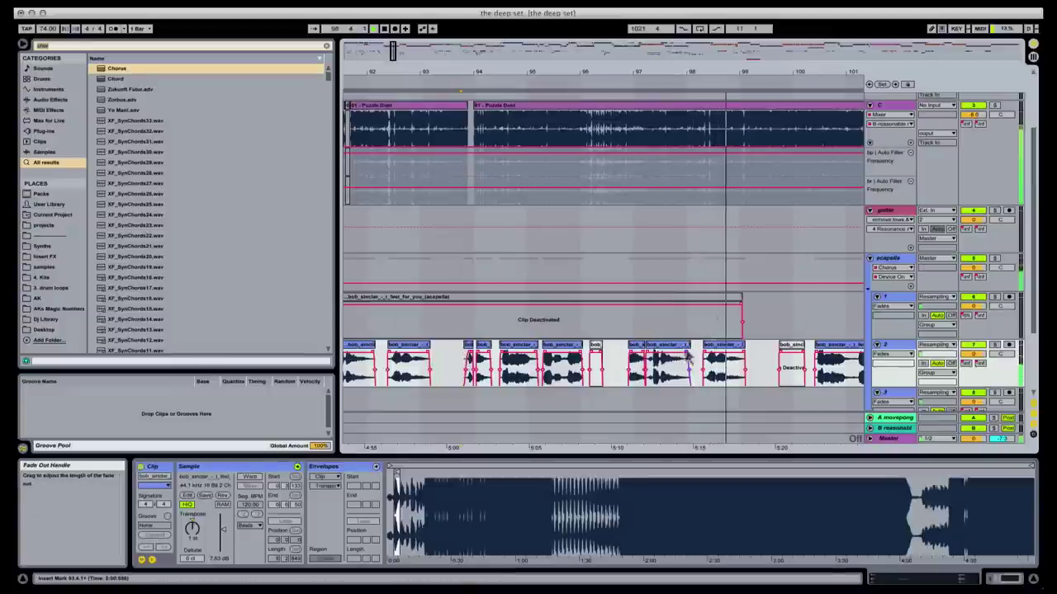
{"action": "left_click_drag", "start_coordinate": [777, 73], "coordinate": [641, 72]}
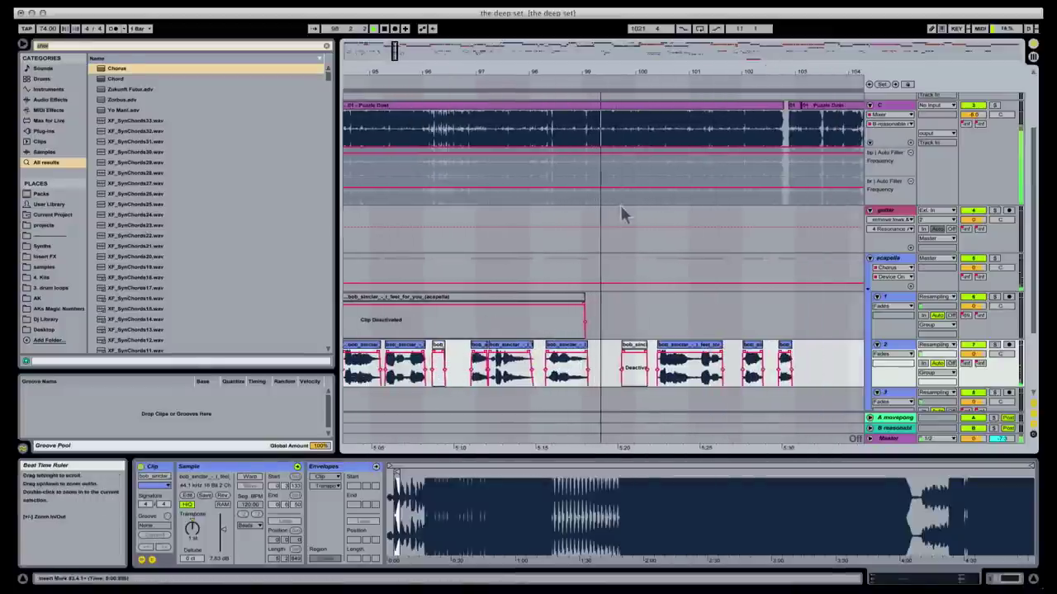
{"action": "left_click", "coordinate": [635, 364]}
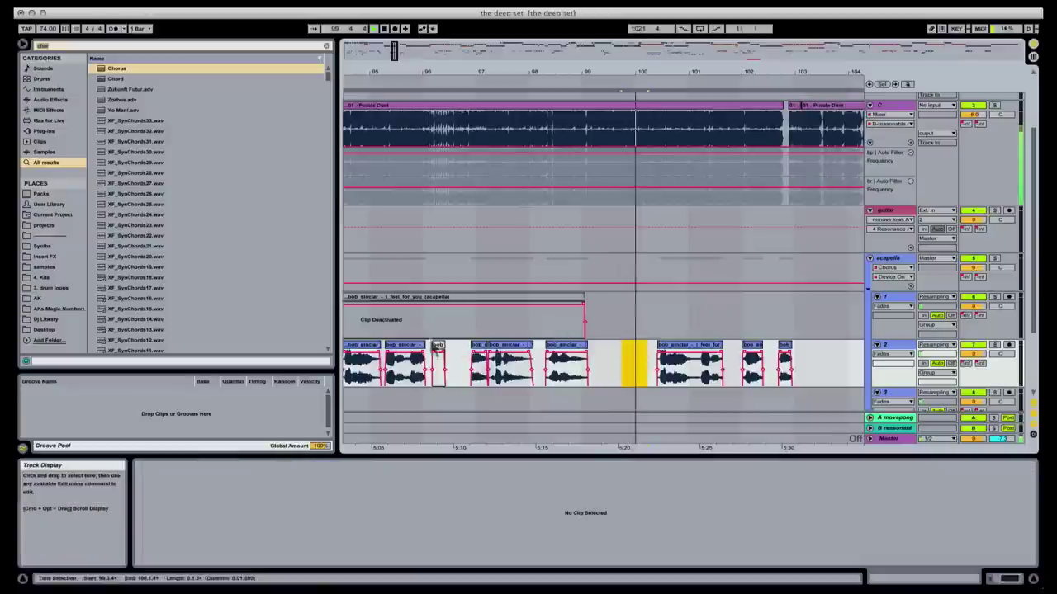
{"action": "left_click_drag", "start_coordinate": [634, 364], "coordinate": [438, 363]}
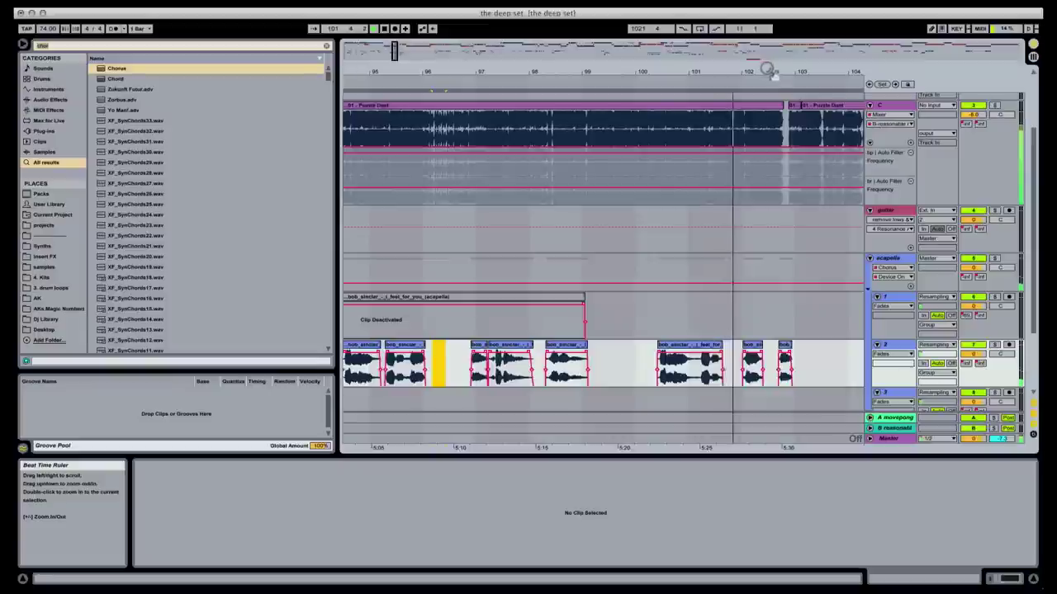
- Replay the acapella clips between about 100.3 and bar 103 to check their timing and edges
{"action": "left_click_drag", "start_coordinate": [766, 68], "coordinate": [588, 297]}
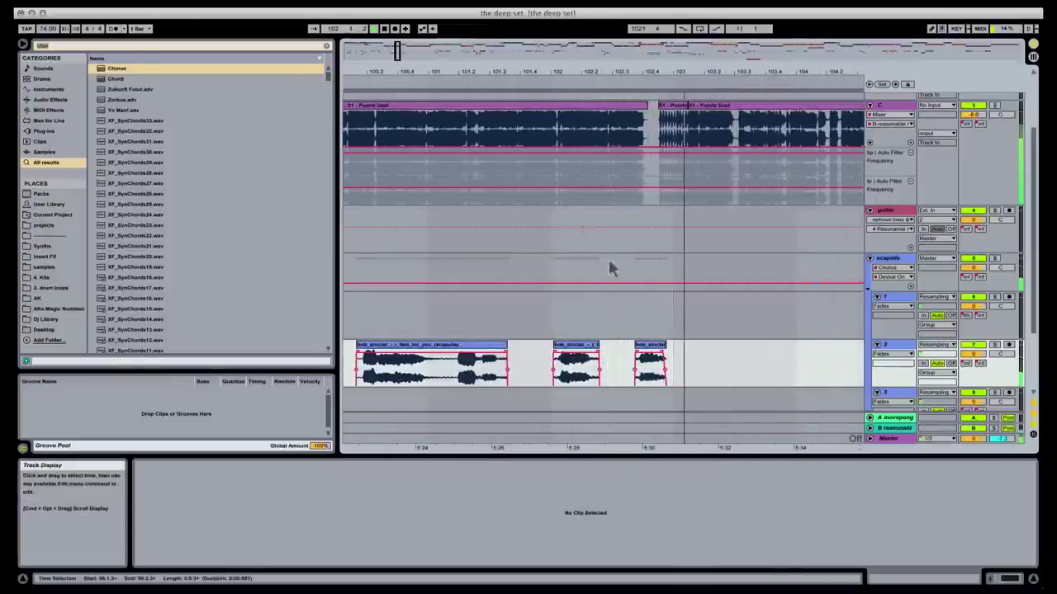
{"action": "left_click", "coordinate": [443, 378]}
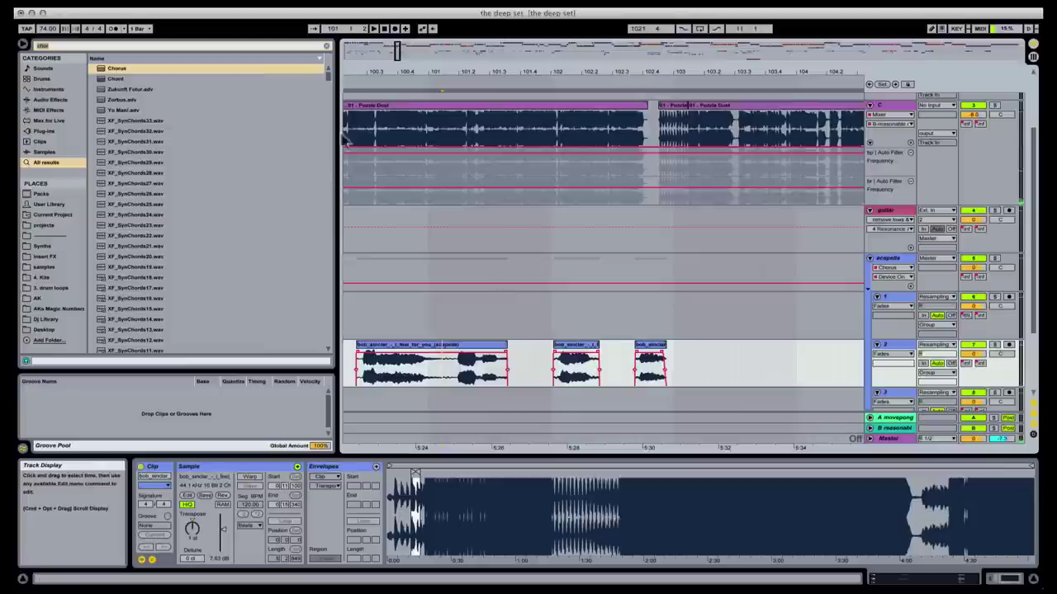
{"action": "left_click_drag", "start_coordinate": [432, 73], "coordinate": [450, 91]}
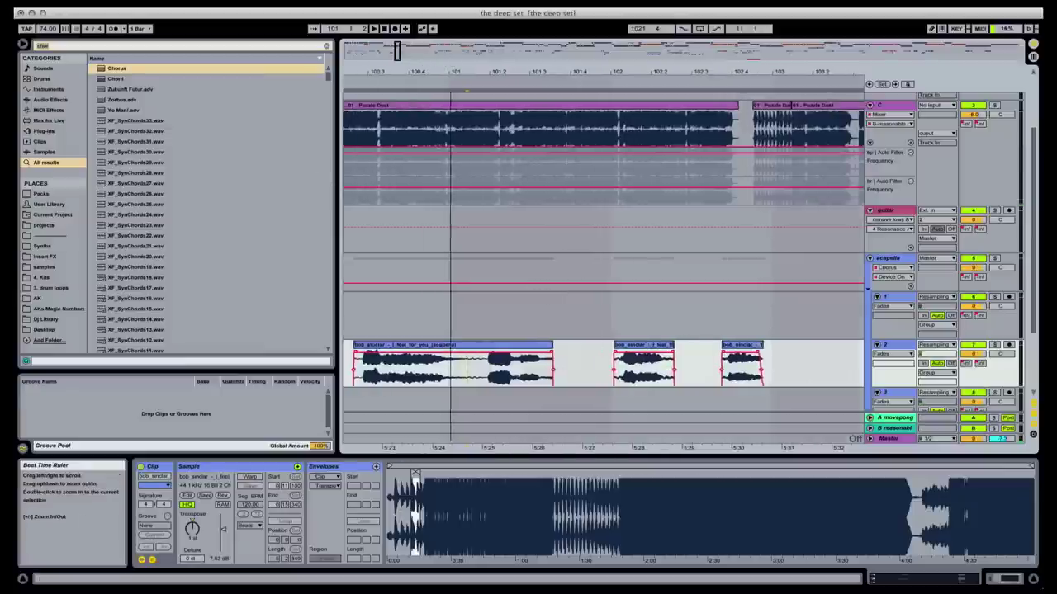
{"action": "left_click", "coordinate": [644, 363]}
{"action": "left_click", "coordinate": [357, 350]}
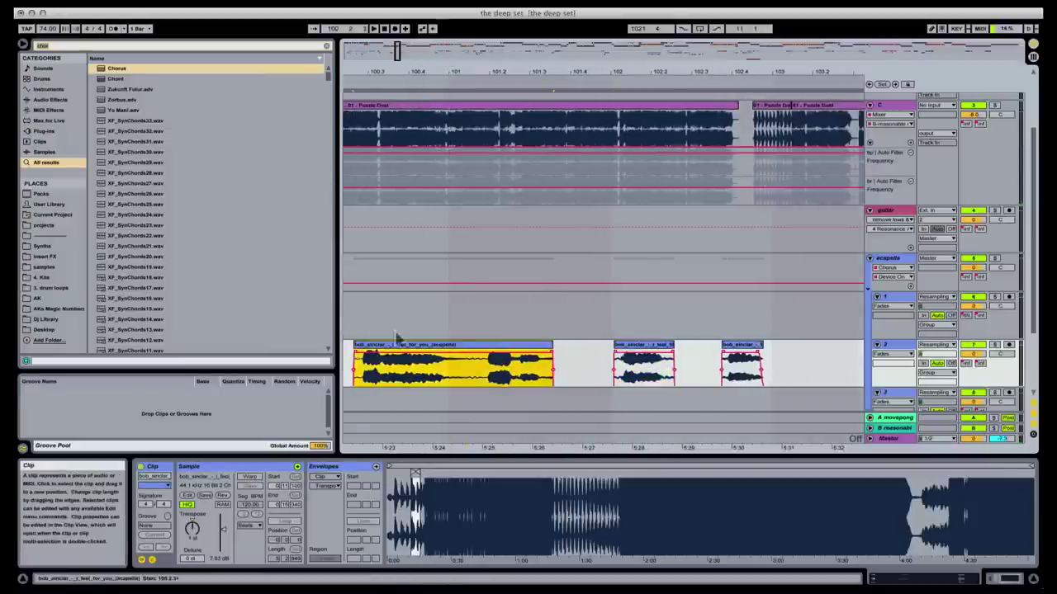
- Add a fade-in and a fade-out to the acapella clip at bar 102
{"action": "left_click_drag", "start_coordinate": [663, 73], "coordinate": [658, 353]}
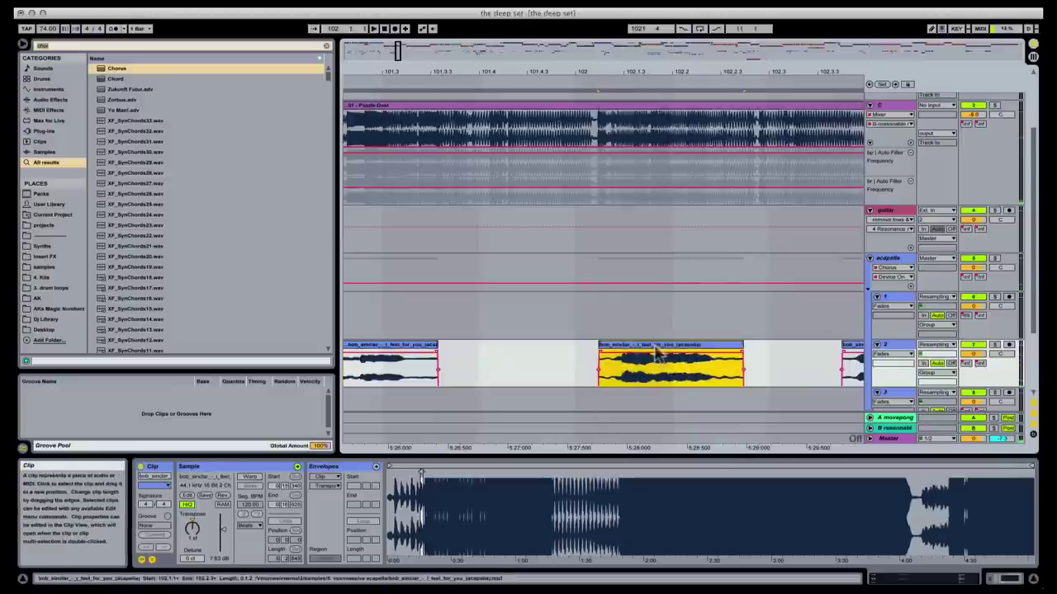
{"action": "left_click", "coordinate": [395, 375]}
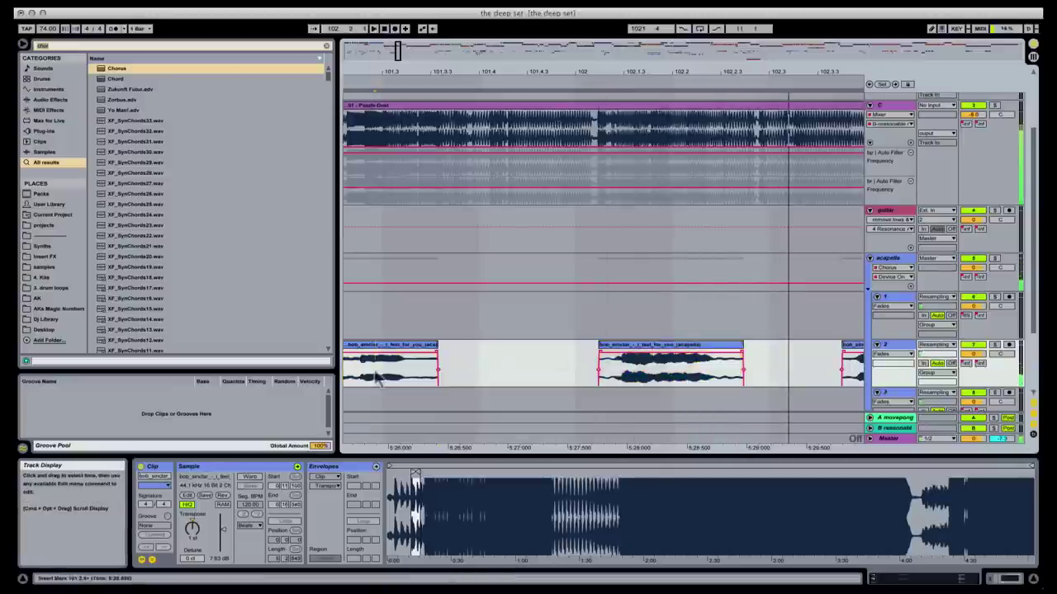
{"action": "left_click_drag", "start_coordinate": [601, 353], "coordinate": [611, 354]}
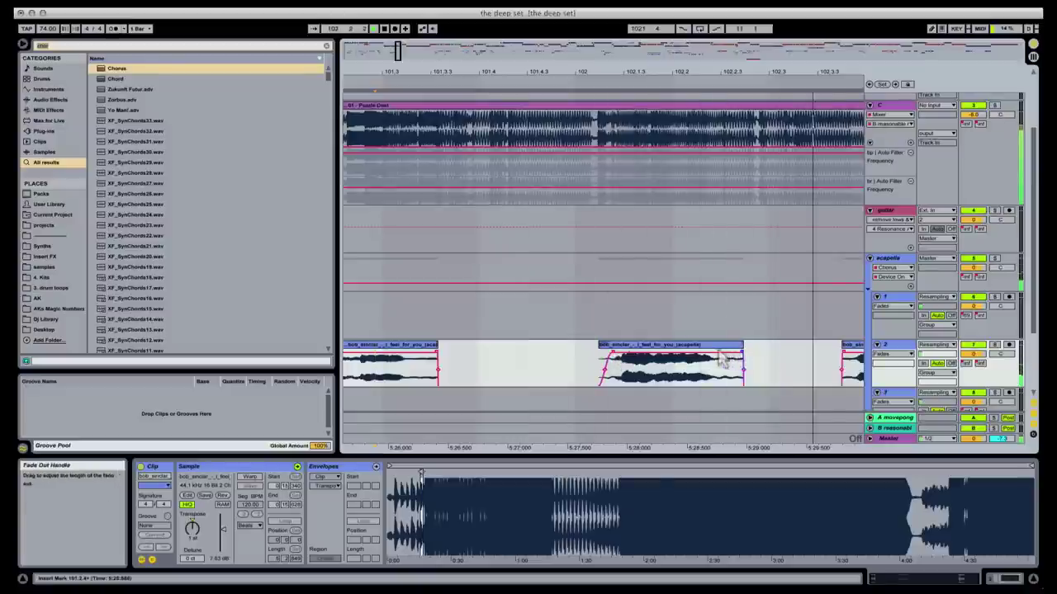
{"action": "left_click_drag", "start_coordinate": [741, 355], "coordinate": [719, 355]}
- Copy the two short acapella clips around bar 94 and paste them onto track 2 shortly before 102.4
{"action": "left_click_drag", "start_coordinate": [731, 72], "coordinate": [743, 46]}
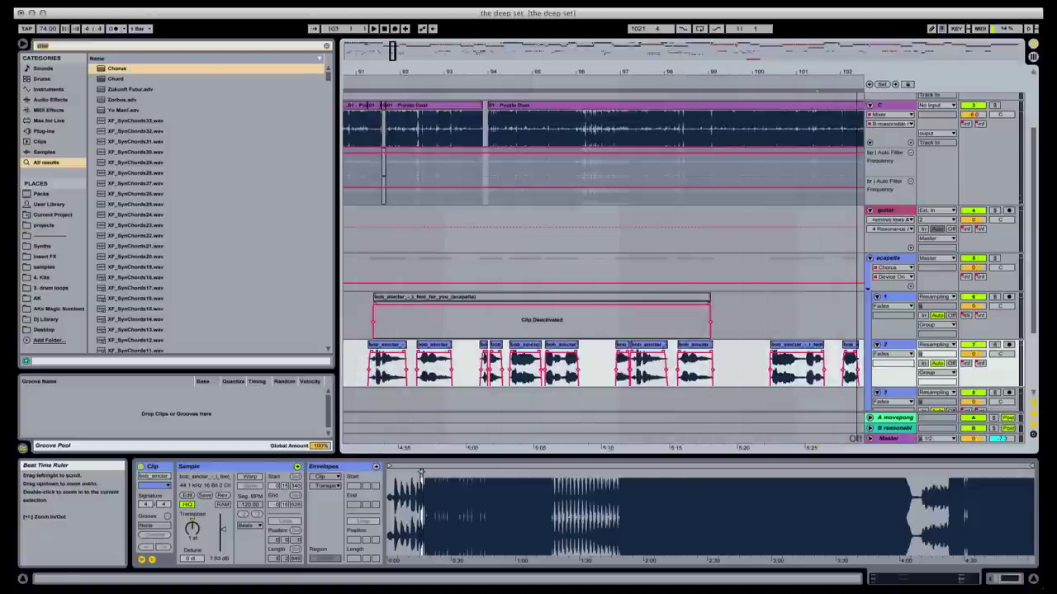
{"action": "left_click", "coordinate": [484, 363]}
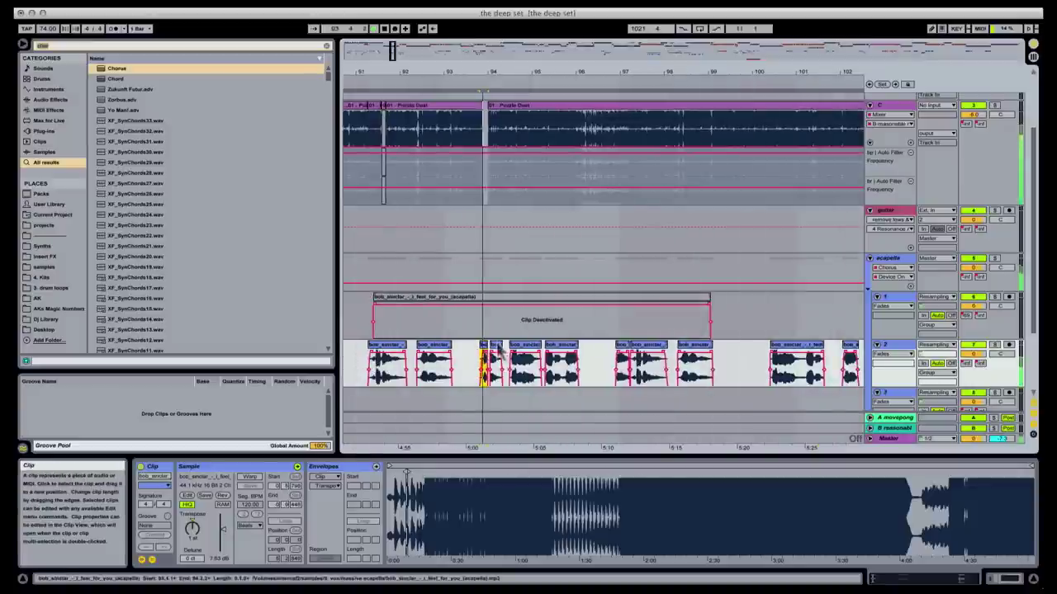
{"action": "left_click", "coordinate": [495, 351], "text": "shift"}
{"action": "key", "text": "space"}
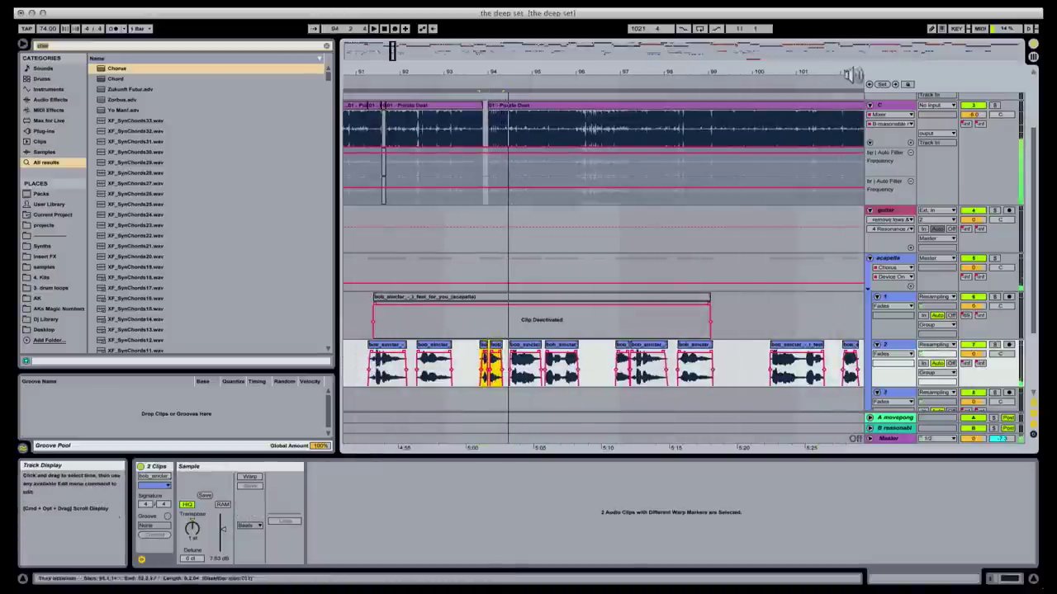
{"action": "left_click_drag", "start_coordinate": [394, 47], "coordinate": [404, 77]}
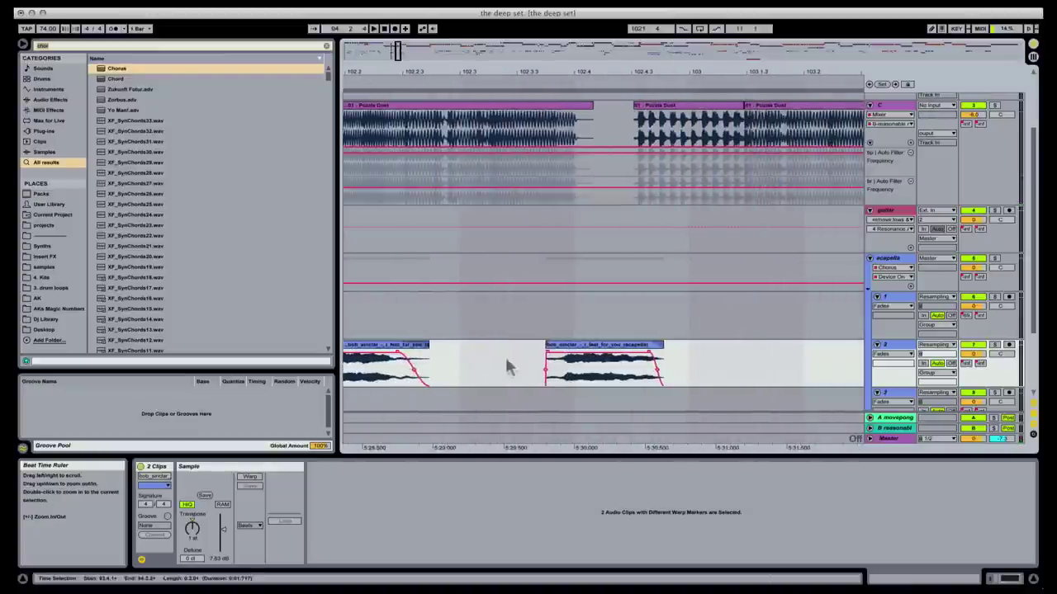
{"action": "left_click", "coordinate": [542, 363]}
{"action": "key", "text": "ctrl+v"}
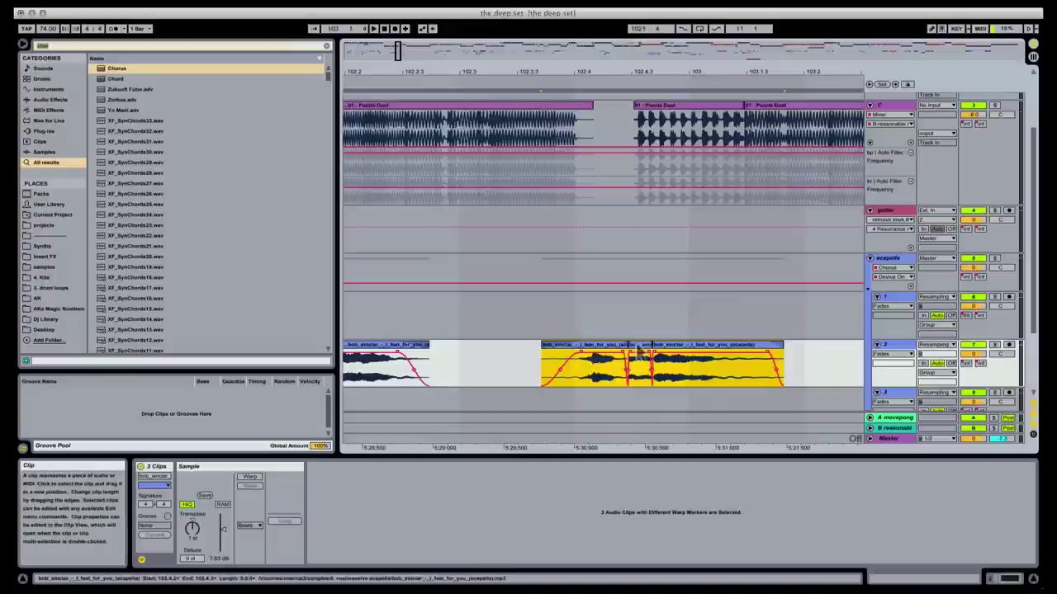
- Delete the leftover clip fragment between the two pasted acapella clips and select the first pasted clip
{"action": "left_click", "coordinate": [639, 353]}
{"action": "key", "text": "Delete"}
{"action": "left_click", "coordinate": [591, 354]}
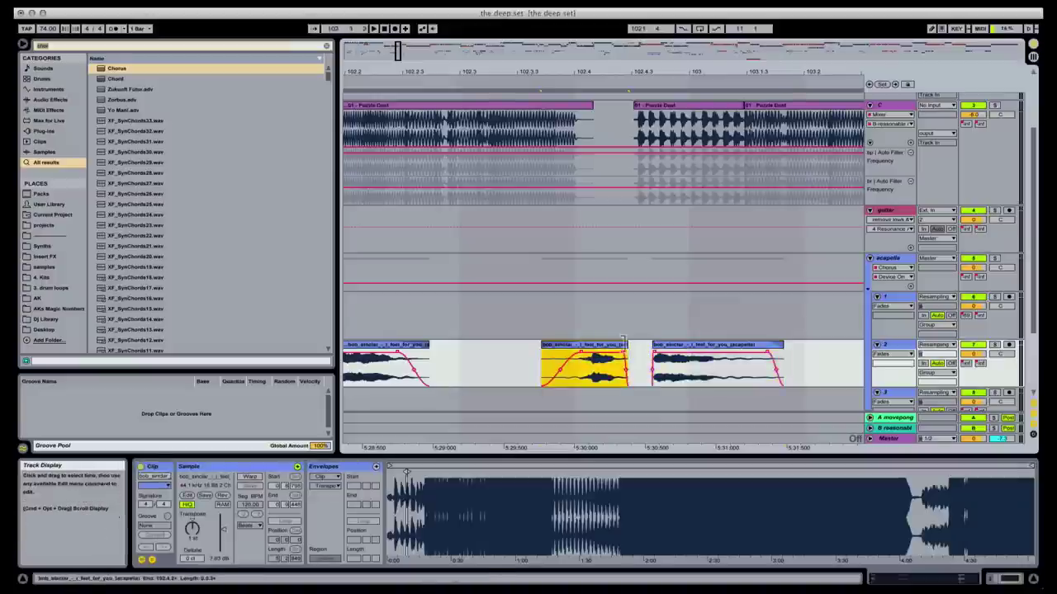
- Extend the first pasted acapella clip over the second one to about 103.1.4 and play back the result
{"action": "left_click_drag", "start_coordinate": [625, 344], "coordinate": [731, 342]}
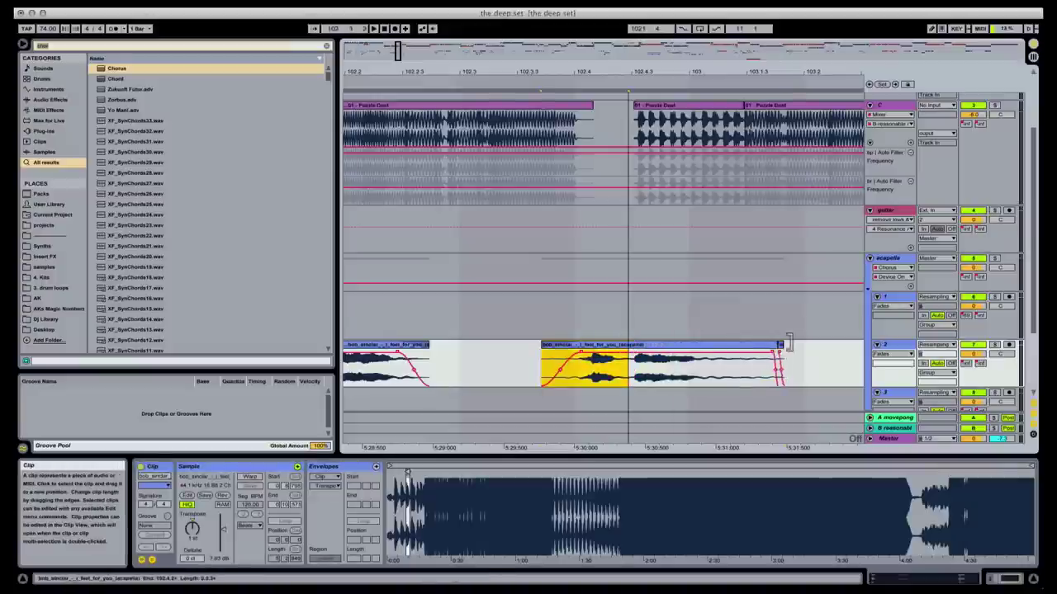
{"action": "left_click", "coordinate": [442, 370]}
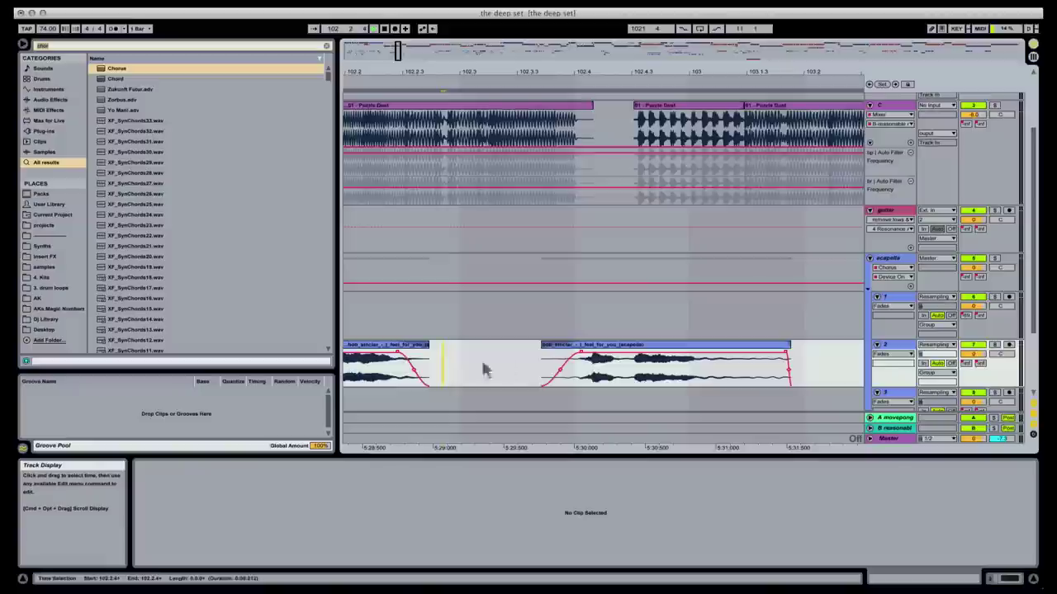
{"action": "key", "text": "space"}
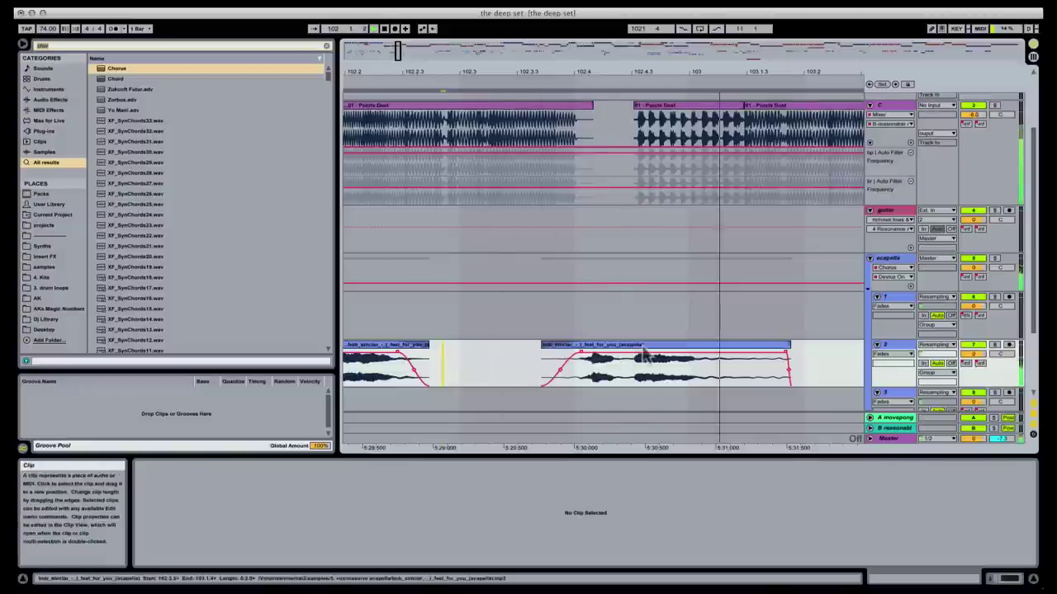
{"action": "left_click", "coordinate": [399, 350]}
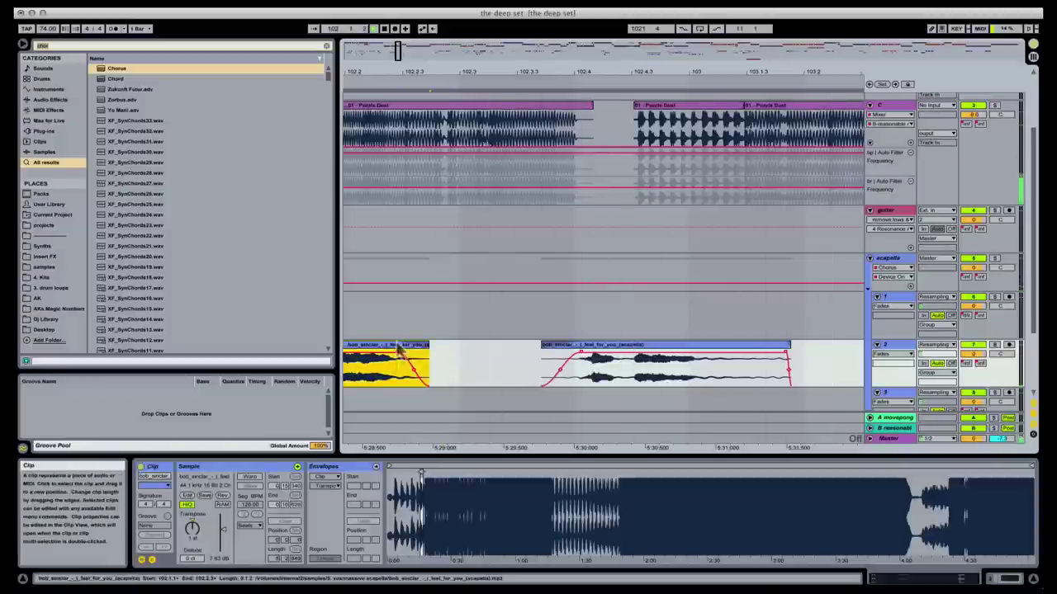
- Nudge the extended acapella clip just before 102.4 slightly later against the Puzzle Dust beat
{"action": "left_click_drag", "start_coordinate": [554, 73], "coordinate": [506, 107]}
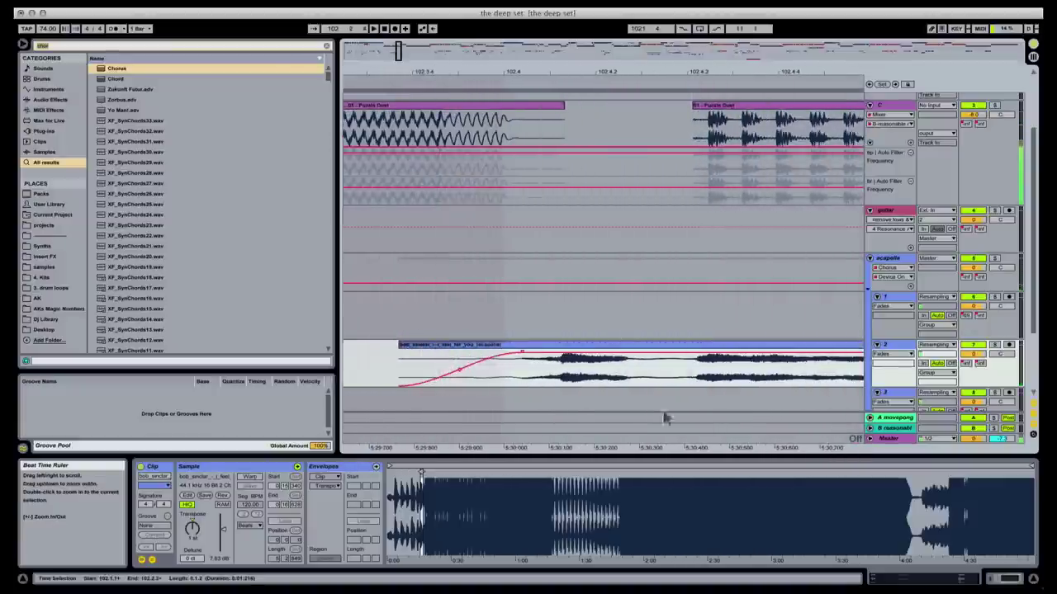
{"action": "left_click", "coordinate": [708, 352]}
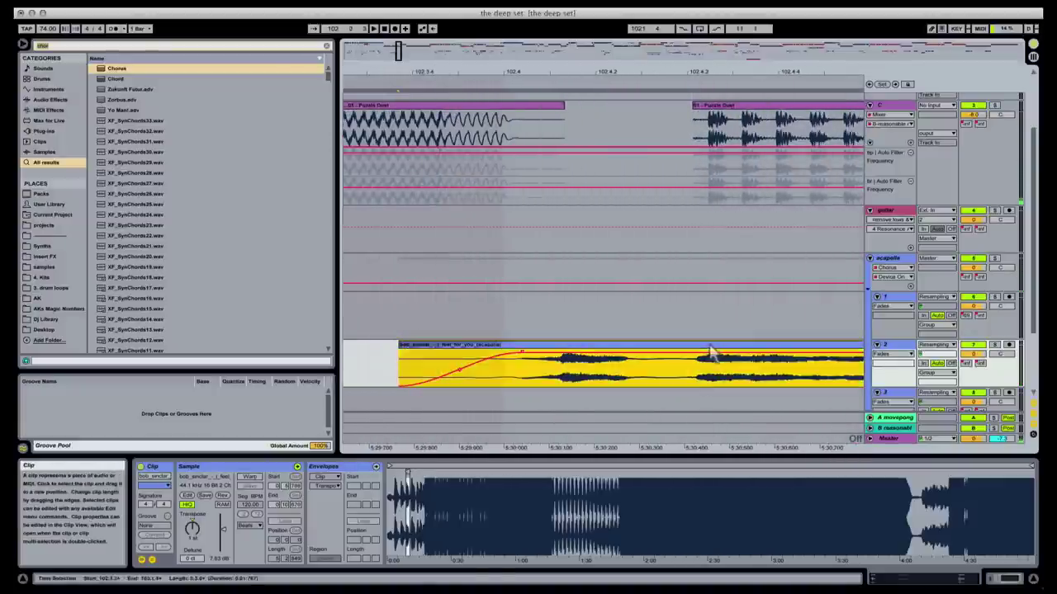
{"action": "left_click", "coordinate": [671, 364]}
{"action": "left_click", "coordinate": [627, 356]}
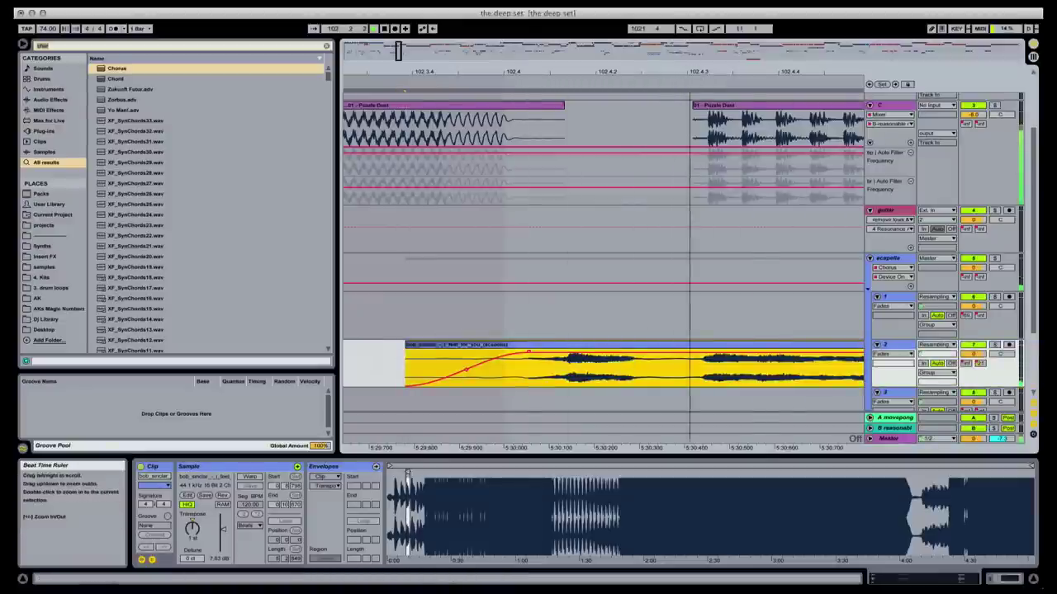
- Replay both acapella clips from 102.1.2 to check the timing of the shifted clip
{"action": "left_click_drag", "start_coordinate": [692, 74], "coordinate": [690, 57]}
{"action": "left_click", "coordinate": [442, 223]}
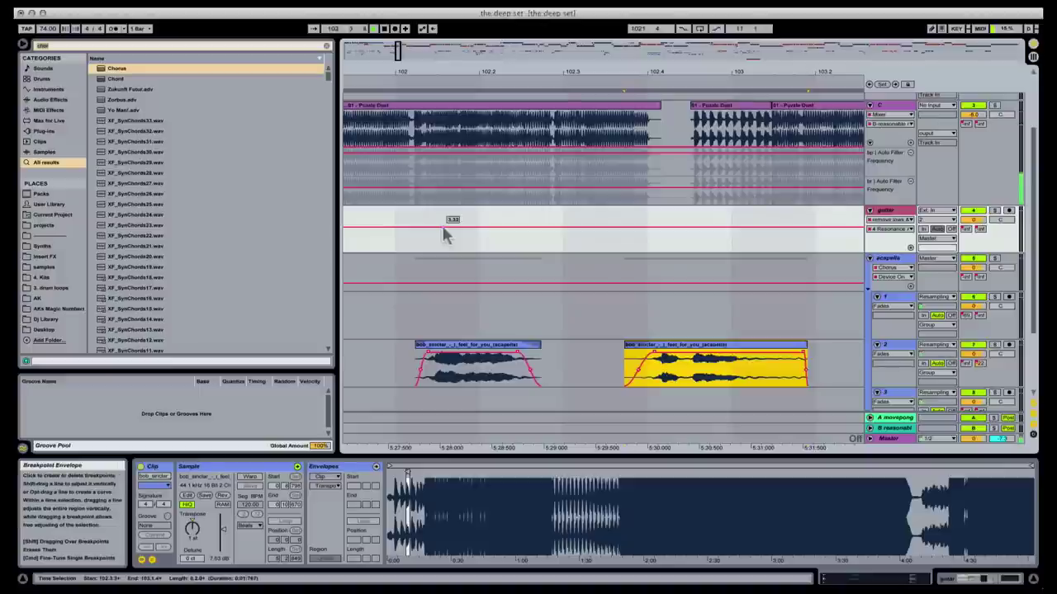
{"action": "left_click", "coordinate": [417, 221]}
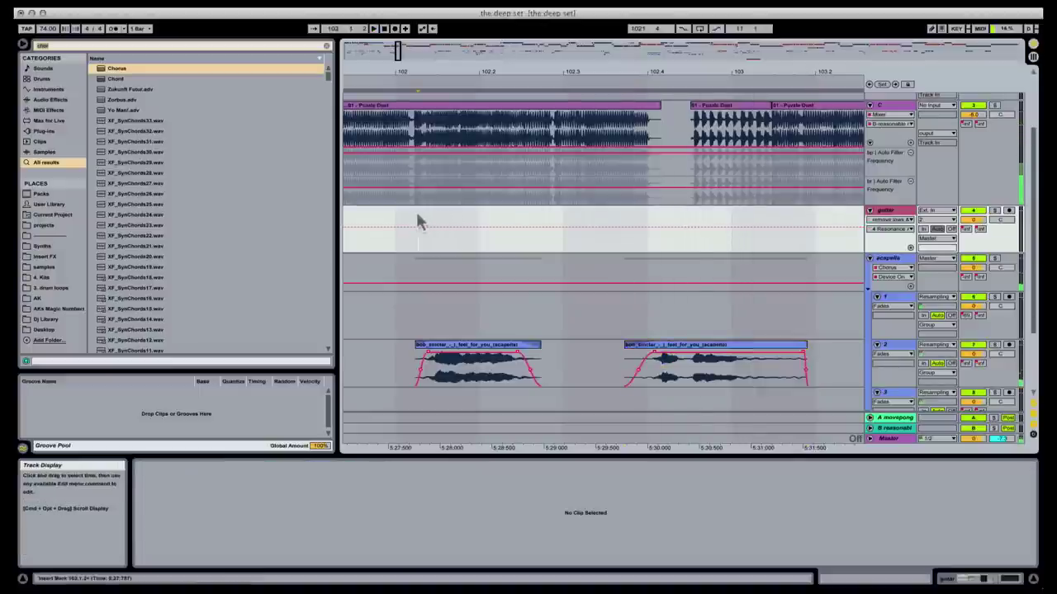
{"action": "key", "text": "space"}
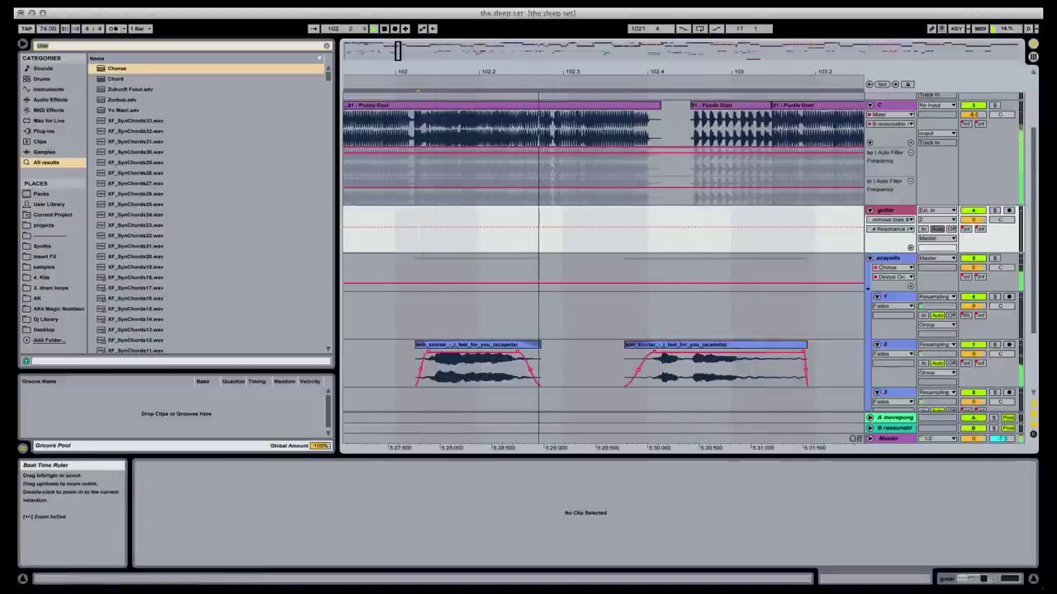
- Listen through the end of Puzzle Dust and the transition at bar 109, following tracks A, B and acapella to bar 111
{"action": "left_click_drag", "start_coordinate": [417, 89], "coordinate": [338, 79]}
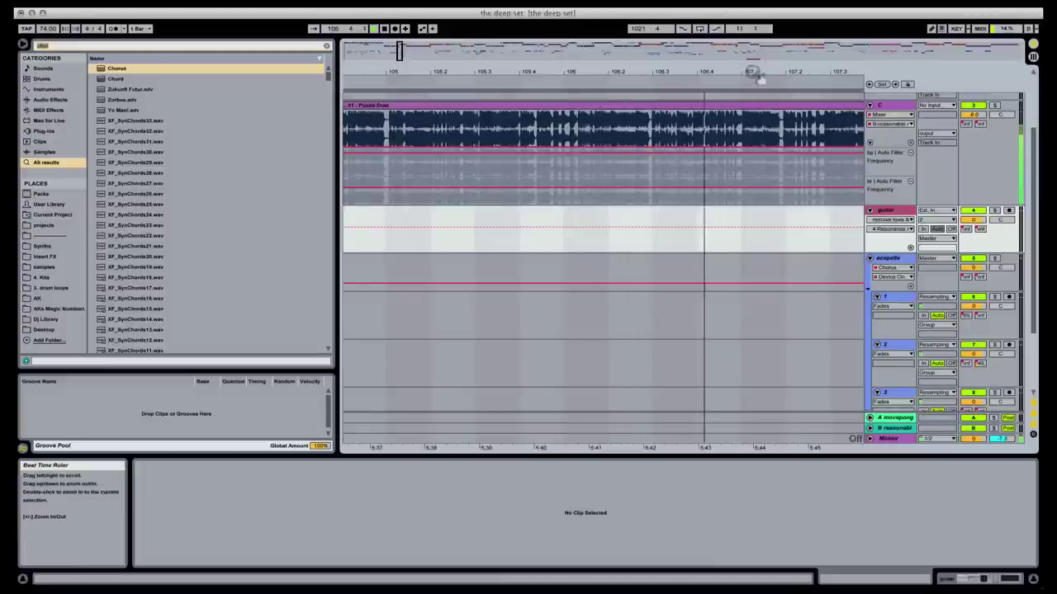
{"action": "left_click_drag", "start_coordinate": [628, 75], "coordinate": [446, 71]}
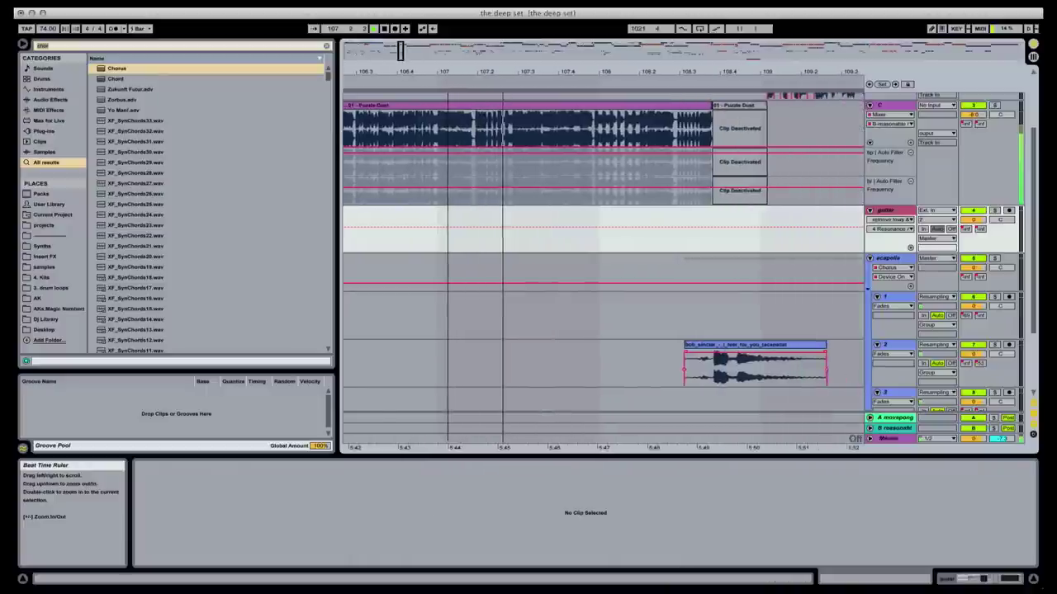
{"action": "scroll", "coordinate": [685, 313], "scroll_direction": "up", "scroll_amount": 3}
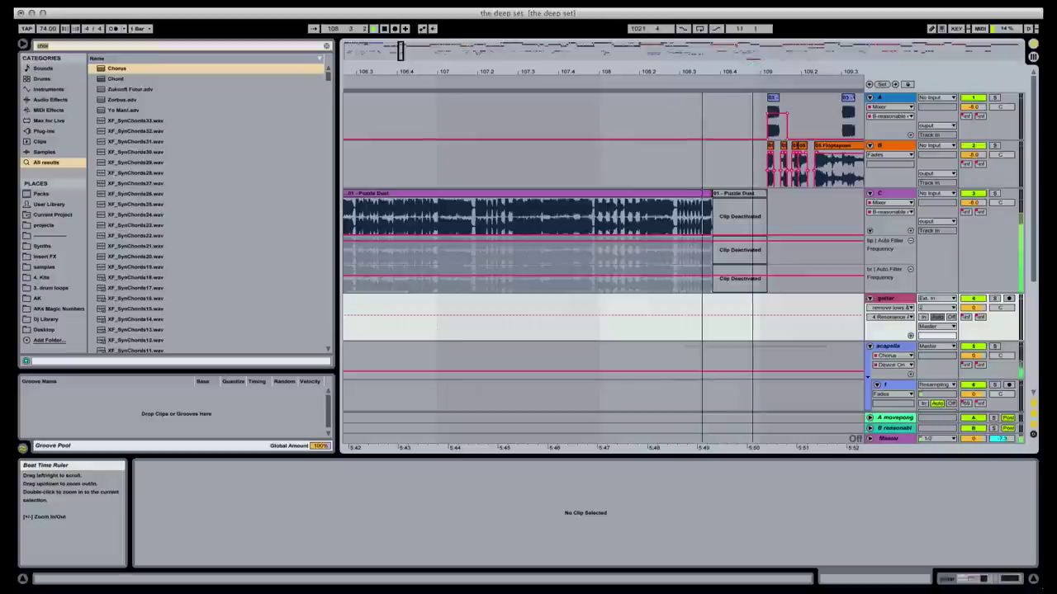
{"action": "left_click_drag", "start_coordinate": [719, 72], "coordinate": [412, 68]}
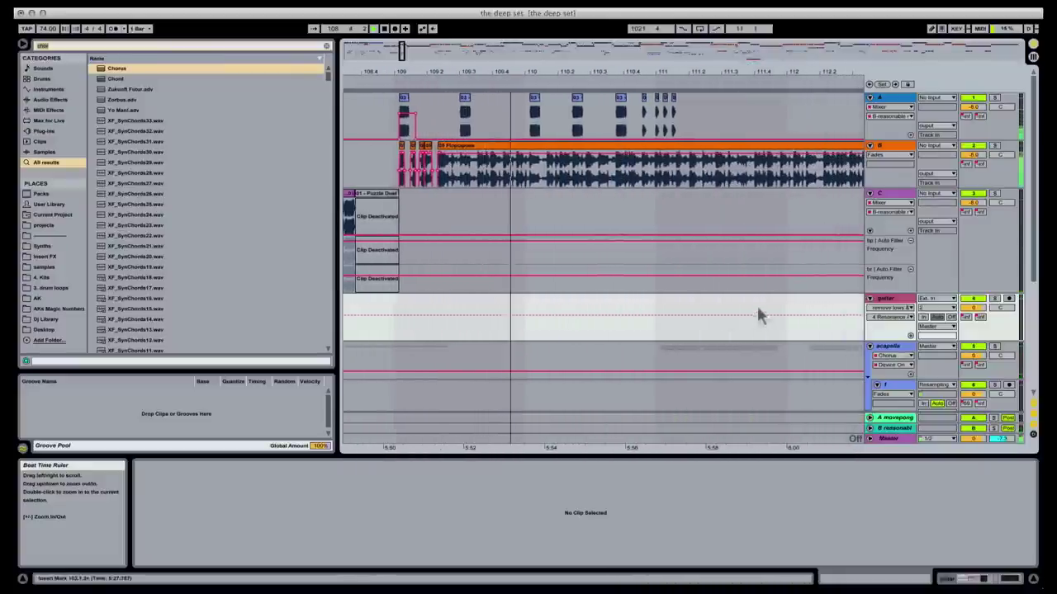
{"action": "scroll", "coordinate": [754, 302], "scroll_direction": "down", "scroll_amount": 3}
{"action": "scroll", "coordinate": [754, 306], "scroll_direction": "up", "scroll_amount": 3}
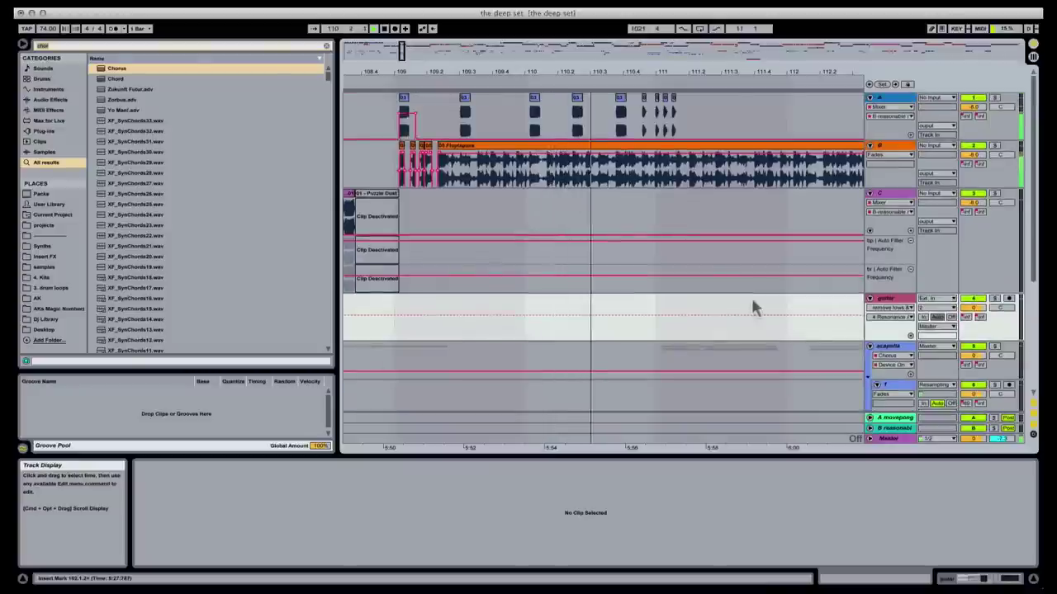
{"action": "scroll", "coordinate": [737, 83], "scroll_direction": "right", "scroll_amount": 2}
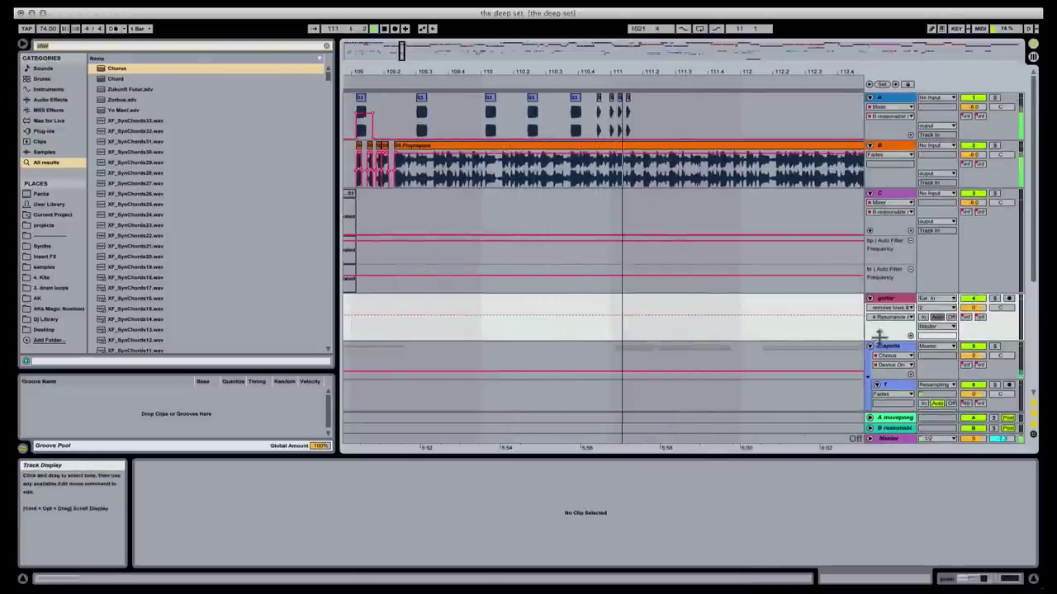
- Fold the guitar track and listen to the acapella clips between bars 112 and 115
{"action": "left_click", "coordinate": [870, 298]}
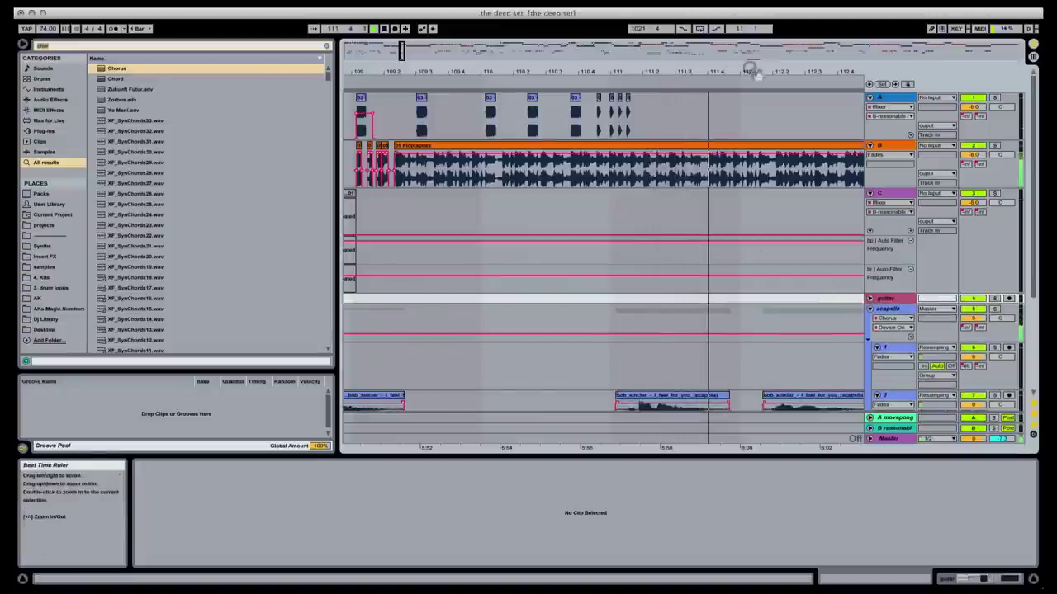
{"action": "left_click_drag", "start_coordinate": [672, 72], "coordinate": [671, 261]}
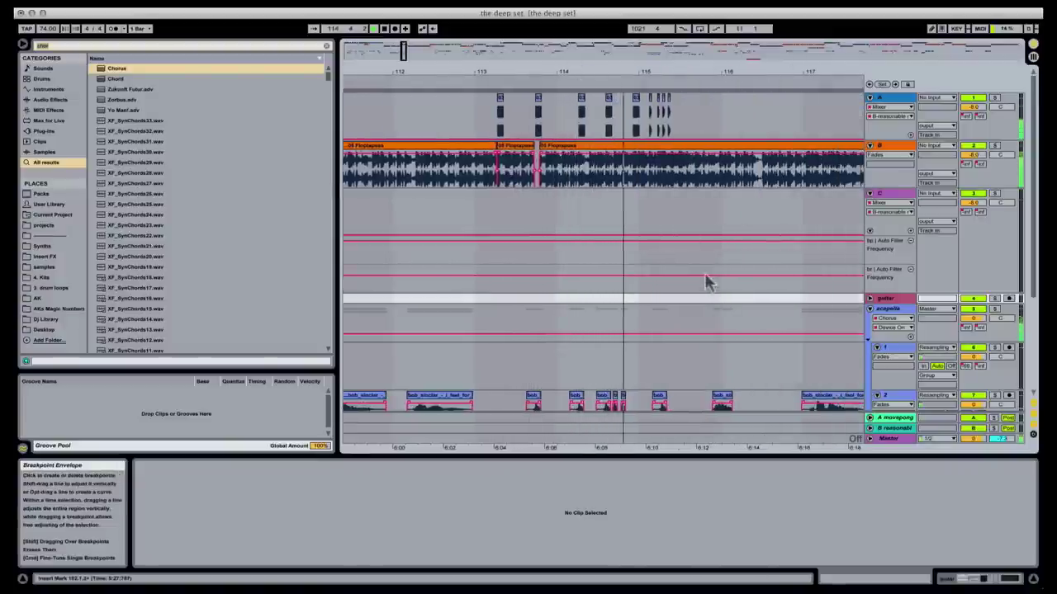
{"action": "scroll", "coordinate": [707, 282], "scroll_direction": "down", "scroll_amount": 2}
{"action": "scroll", "coordinate": [707, 282], "scroll_direction": "up", "scroll_amount": 2}
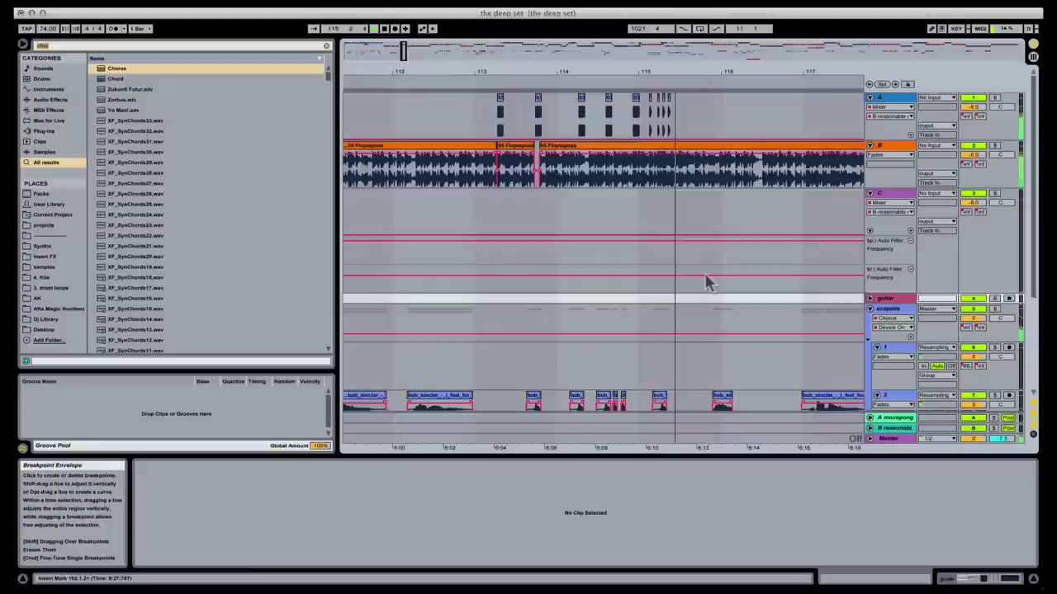
- Deactivate the short acapella clip just after bar 115 on track 2 and replay the passage from 114.1.4
{"action": "scroll", "coordinate": [700, 331], "scroll_direction": "down", "scroll_amount": 3}
{"action": "key", "text": "space"}
{"action": "left_click", "coordinate": [658, 346]}
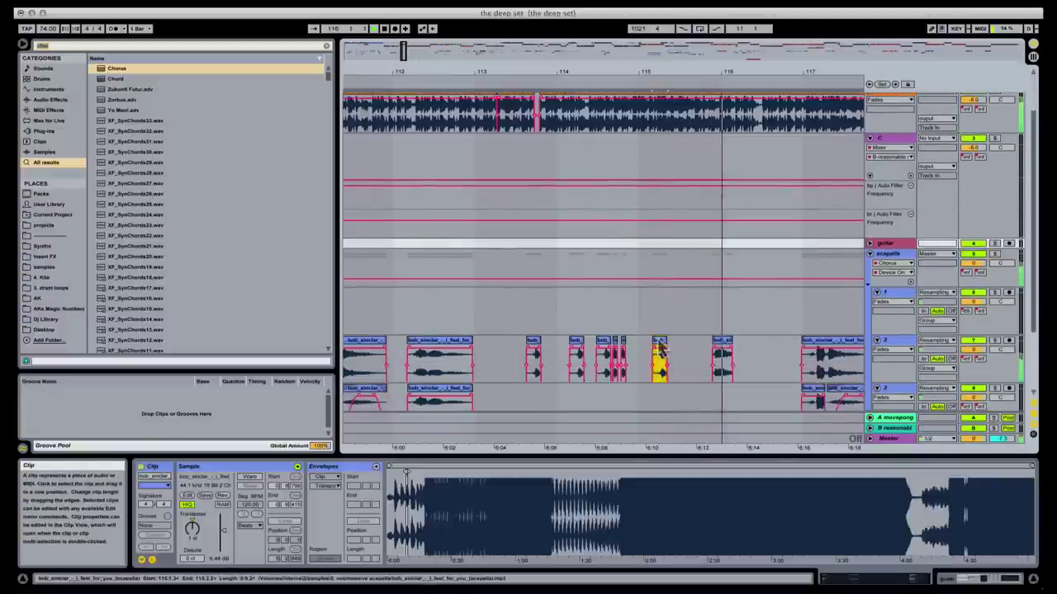
{"action": "left_click", "coordinate": [574, 325]}
{"action": "key", "text": "space"}
{"action": "scroll", "coordinate": [603, 318], "scroll_direction": "up", "scroll_amount": 3}
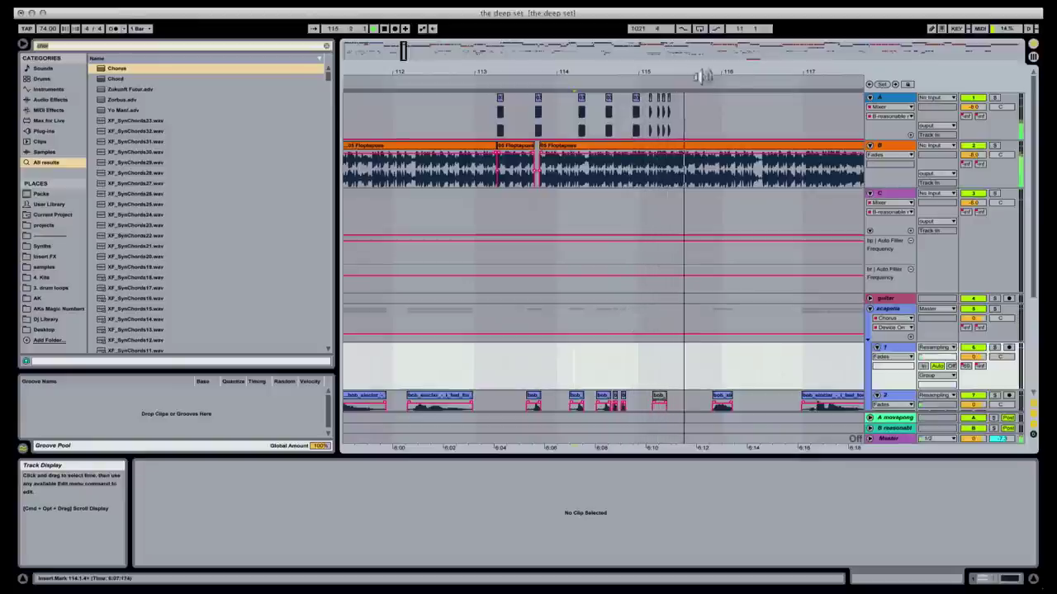
- Listen from the last acapella clips around bar 117 through the transition into Turnin' feat Orlando Napier, up to bar 132
{"action": "scroll", "coordinate": [753, 76], "scroll_direction": "right", "scroll_amount": 5}
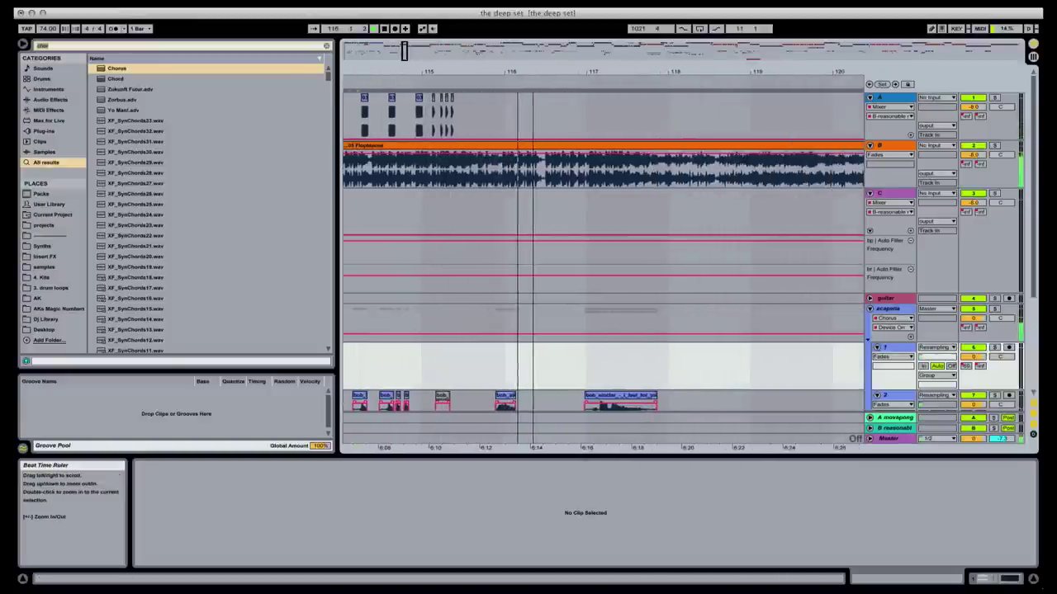
{"action": "scroll", "coordinate": [673, 258], "scroll_direction": "down", "scroll_amount": 3}
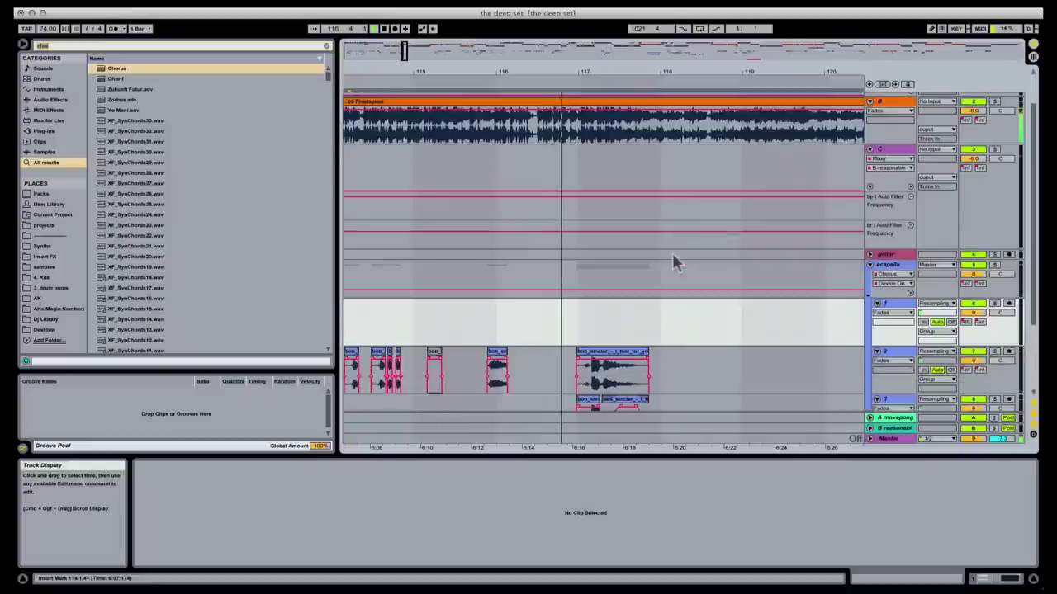
{"action": "scroll", "coordinate": [672, 258], "scroll_direction": "down", "scroll_amount": 1}
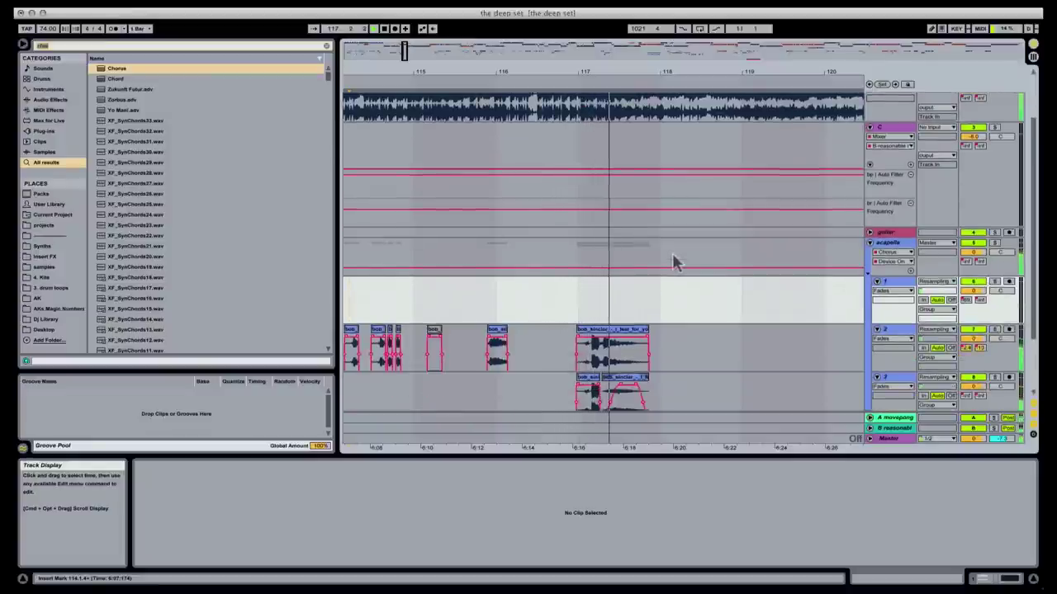
{"action": "scroll", "coordinate": [658, 285], "scroll_direction": "up", "scroll_amount": 4}
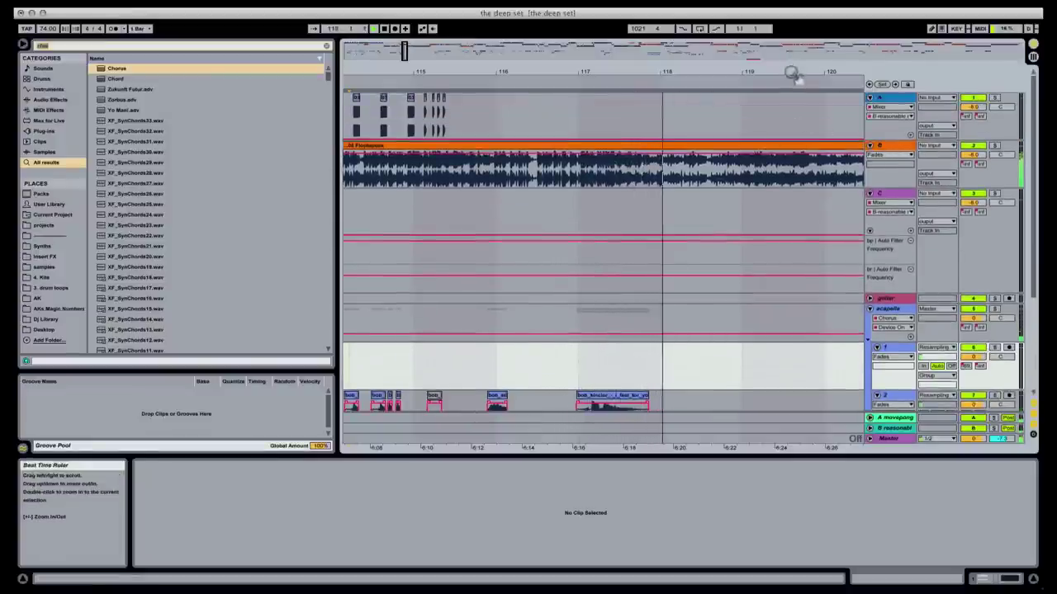
{"action": "left_click_drag", "start_coordinate": [795, 75], "coordinate": [574, 46]}
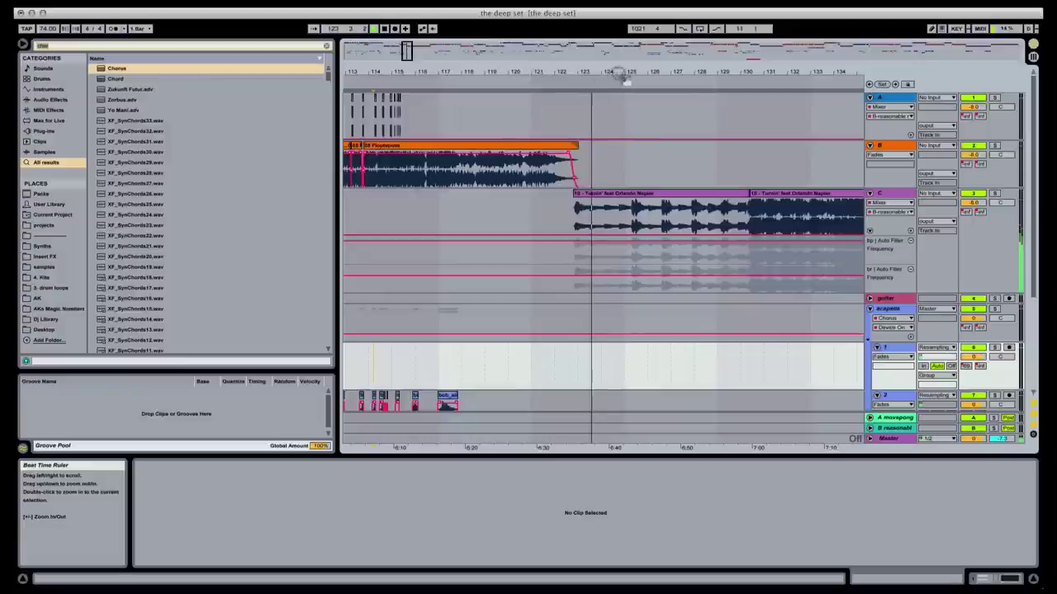
{"action": "mouse_move", "coordinate": [618, 73]}
{"action": "left_mouse_down"}
{"action": "mouse_move", "coordinate": [619, 50]}
{"action": "mouse_move", "coordinate": [467, 108]}
{"action": "left_mouse_up"}
{"action": "scroll", "coordinate": [634, 245], "scroll_direction": "down", "scroll_amount": 5}
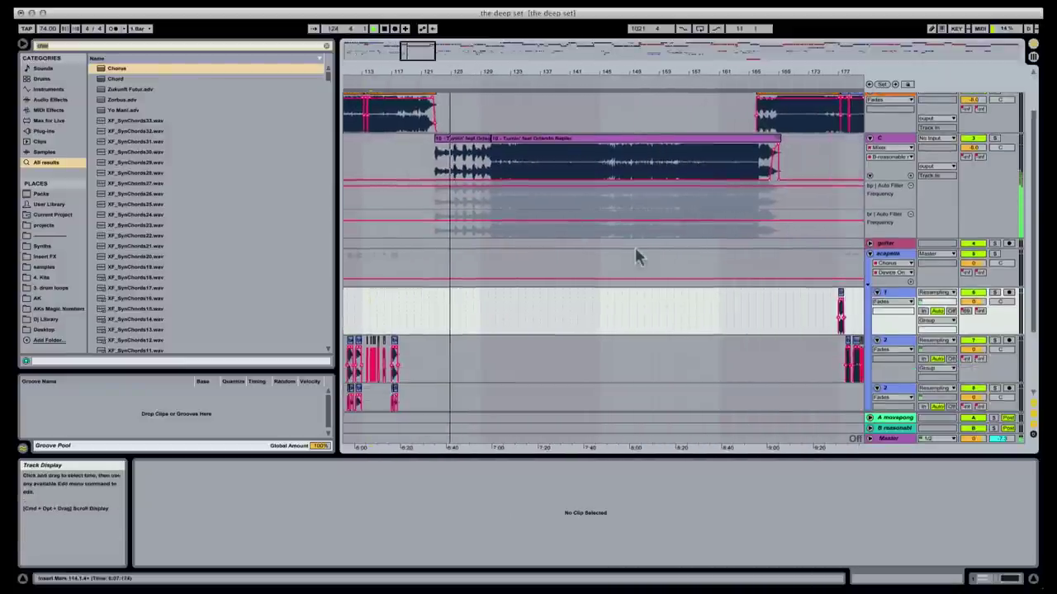
{"action": "scroll", "coordinate": [627, 245], "scroll_direction": "up", "scroll_amount": 5}
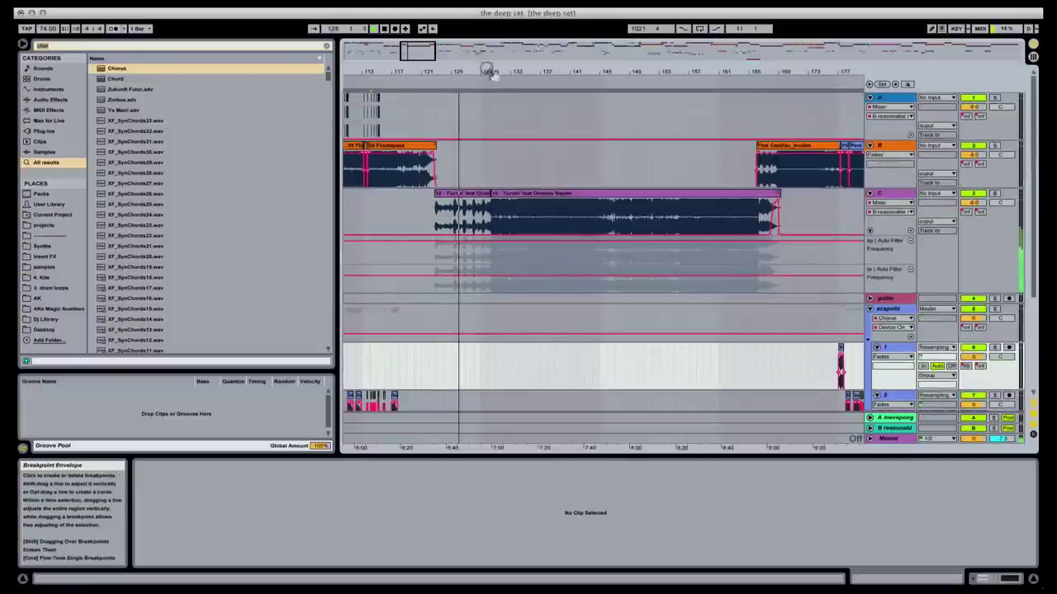
{"action": "left_click_drag", "start_coordinate": [488, 72], "coordinate": [489, 69]}
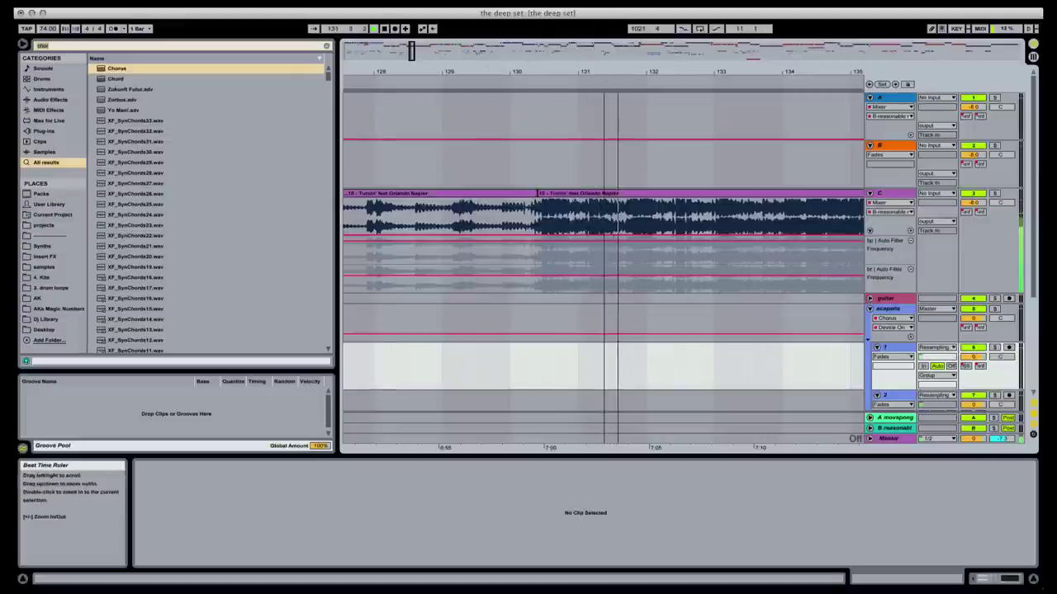
{"action": "left_click_drag", "start_coordinate": [606, 71], "coordinate": [421, 52]}
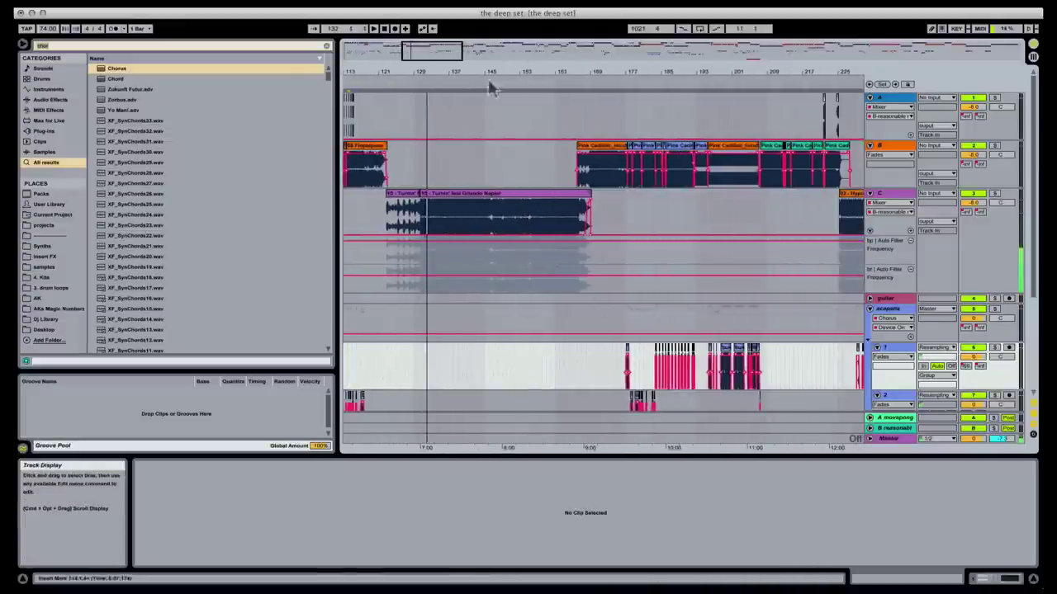
- Inspect the long Turnin' clip's settings and place the insert marker at 164.4.4, just before the transition into Pink Cadillac
{"action": "mouse_move", "coordinate": [528, 71]}
{"action": "left_mouse_down"}
{"action": "mouse_move", "coordinate": [529, 93]}
{"action": "mouse_move", "coordinate": [553, 71]}
{"action": "mouse_move", "coordinate": [625, 72]}
{"action": "left_mouse_up"}
{"action": "left_click", "coordinate": [440, 223]}
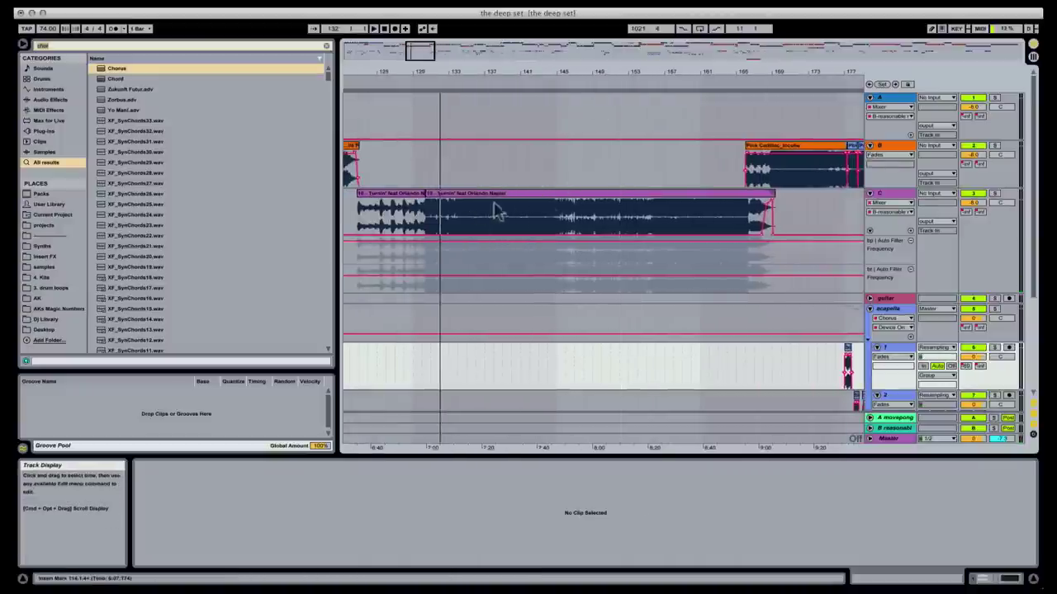
{"action": "left_click", "coordinate": [747, 195]}
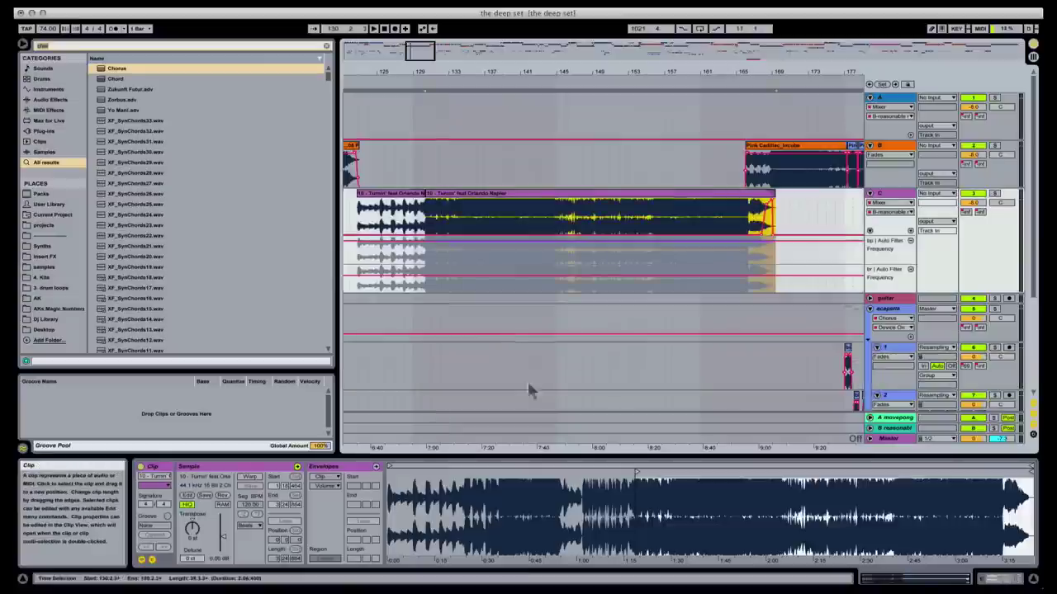
{"action": "key", "text": "shift+Tab"}
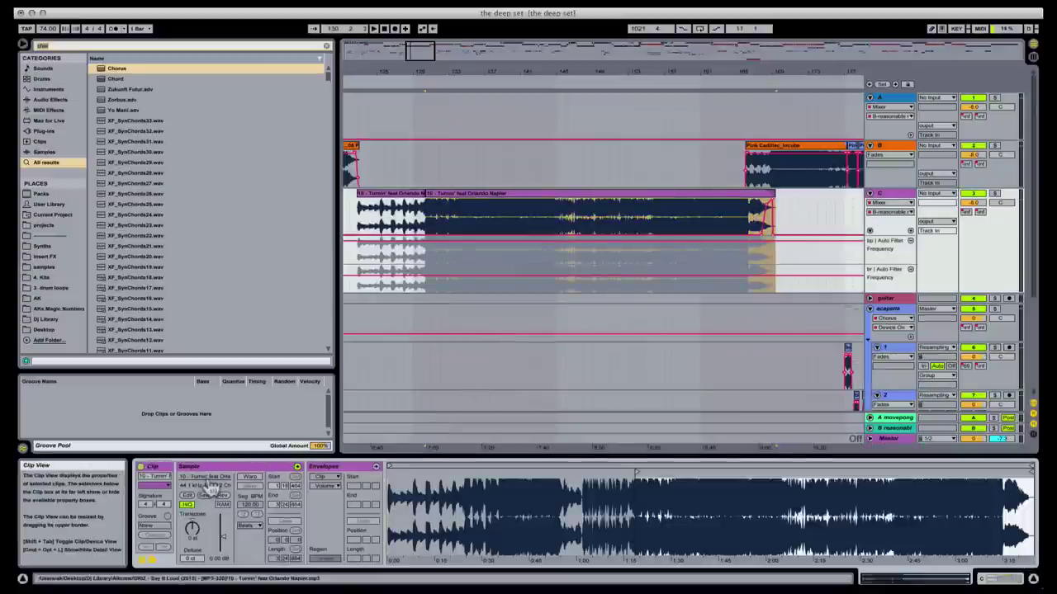
{"action": "left_click", "coordinate": [737, 223]}
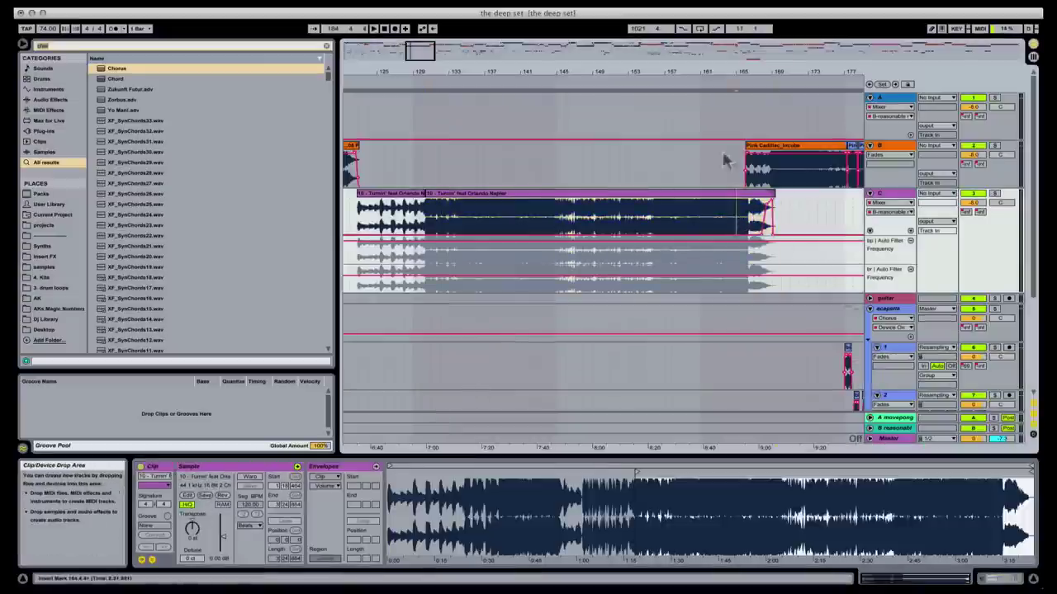
{"action": "left_click_drag", "start_coordinate": [766, 71], "coordinate": [505, 80]}
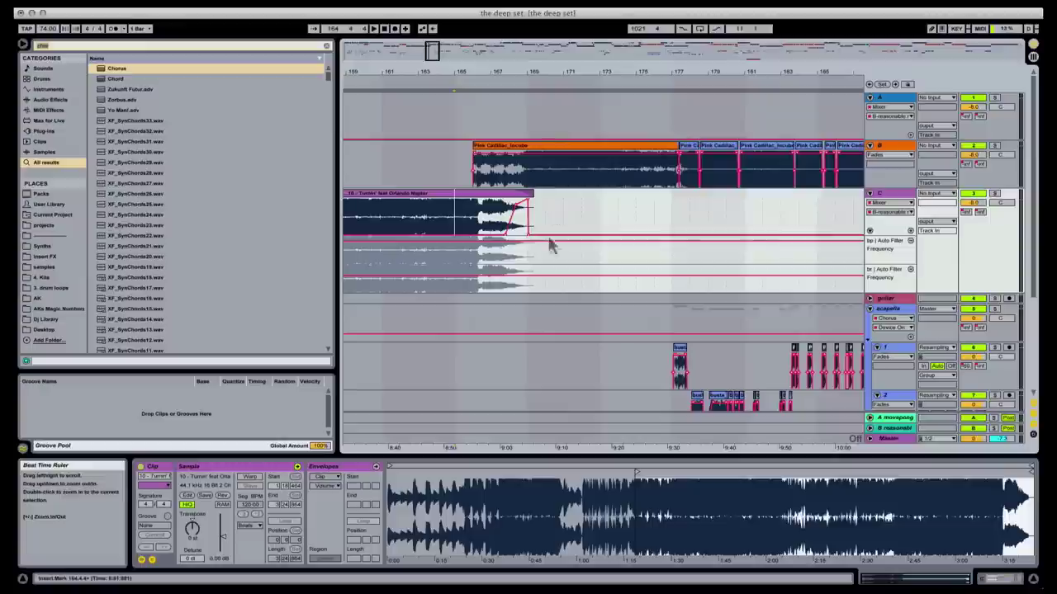
- Listen from around bar 164 through the end of Turnin' into Pink Cadillac, up to bar 177
{"action": "key", "text": "space"}
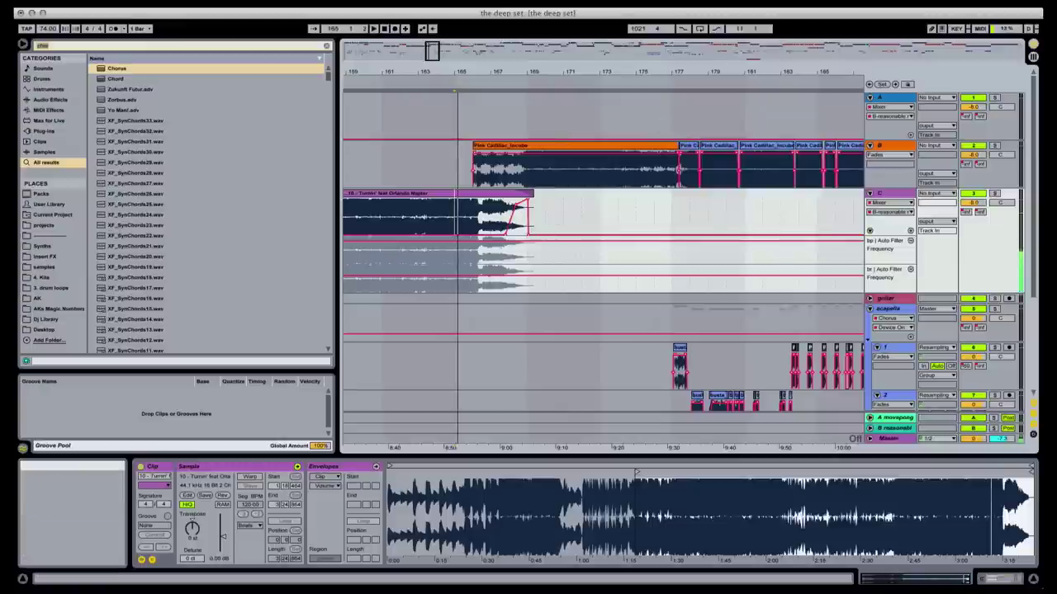
{"action": "left_click", "coordinate": [679, 3]}
{"action": "left_click", "coordinate": [726, 79]}
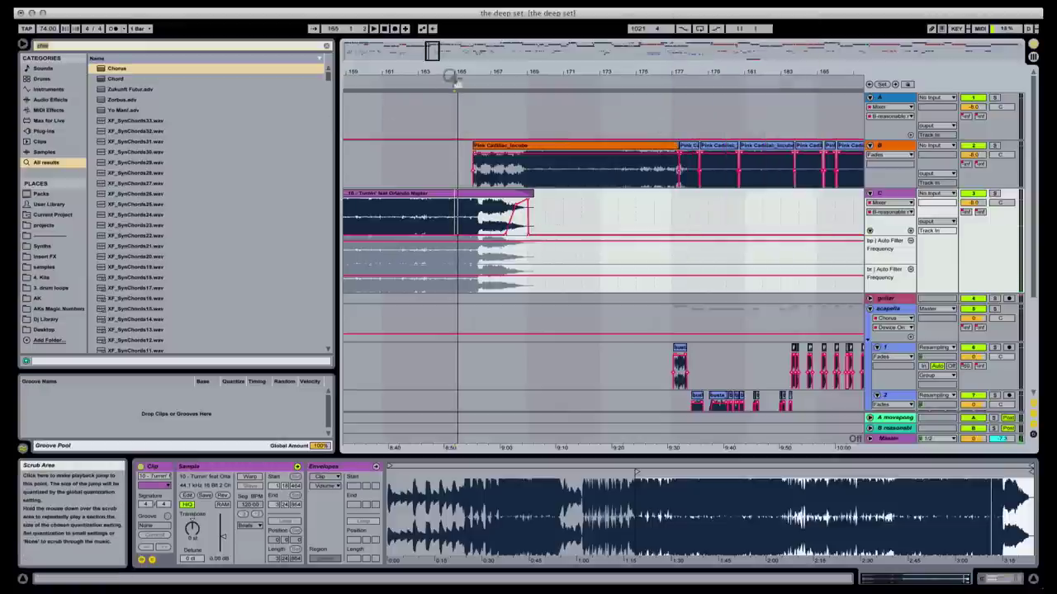
{"action": "left_click_drag", "start_coordinate": [463, 76], "coordinate": [464, 115]}
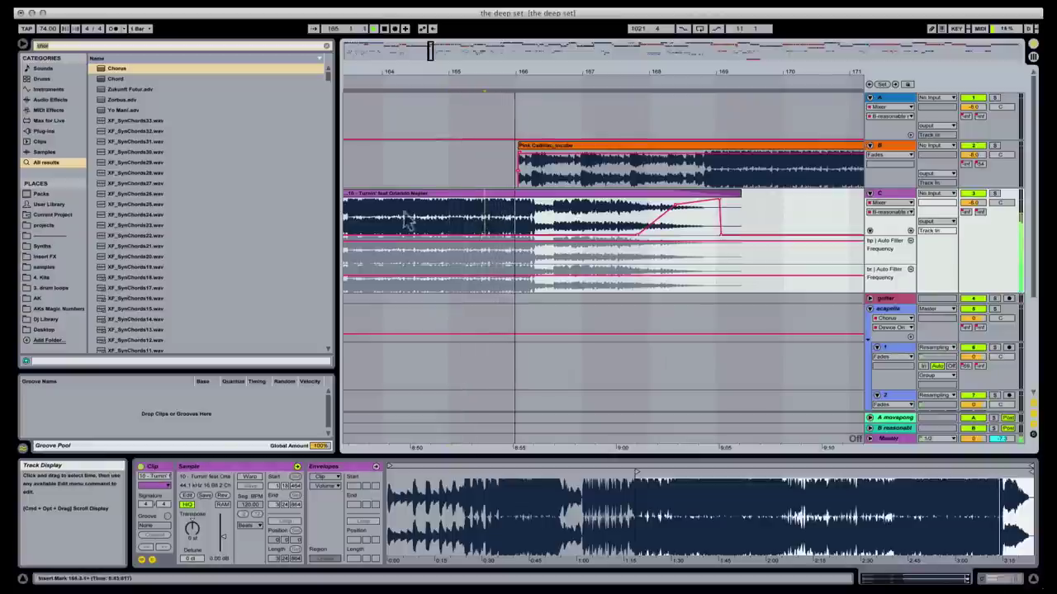
{"action": "key", "text": "space"}
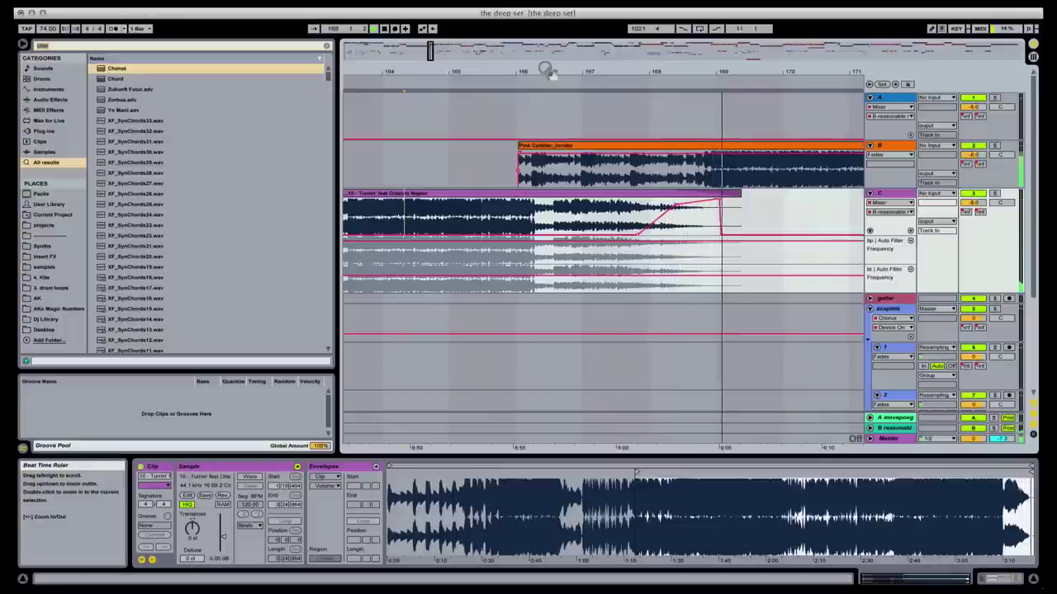
{"action": "left_click_drag", "start_coordinate": [745, 66], "coordinate": [487, 73]}
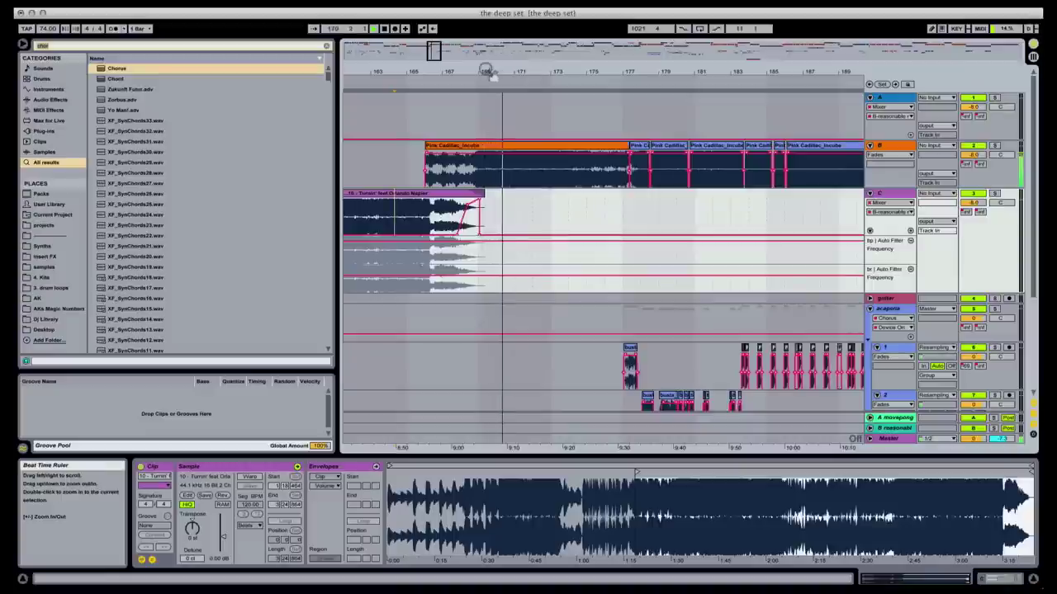
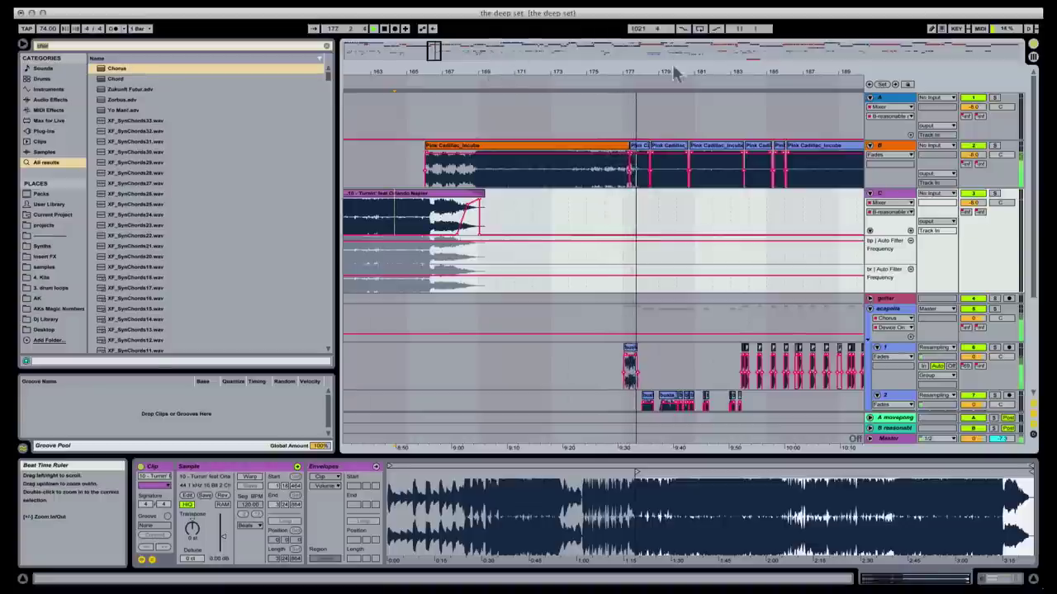
- Listen to the acapella clips over Pink Cadillac from bar 177 and place the insert marker at 177.4.4 on track 2
{"action": "left_click_drag", "start_coordinate": [663, 71], "coordinate": [668, 76]}
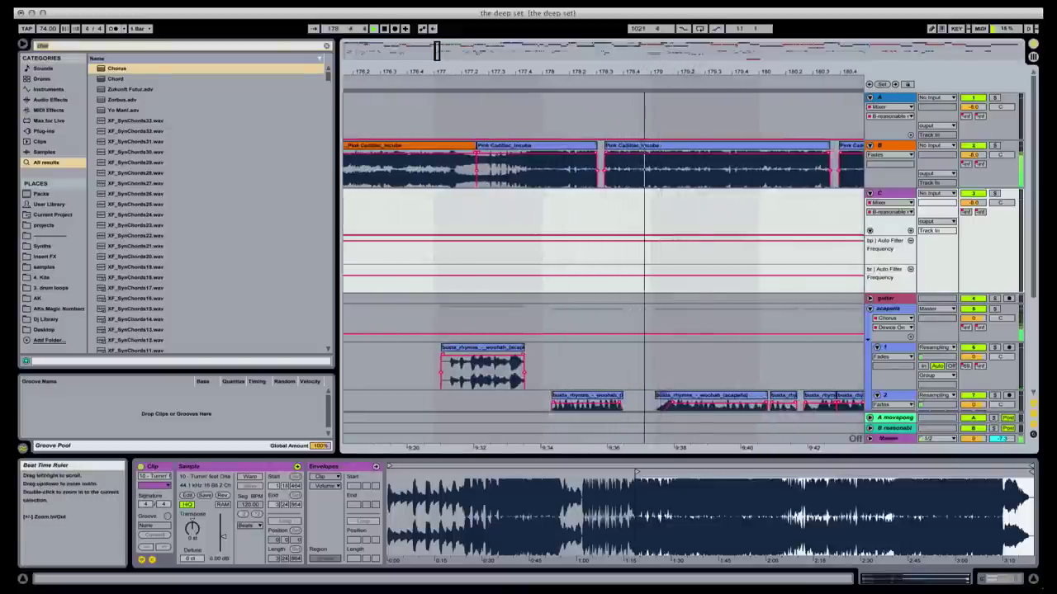
{"action": "left_click_drag", "start_coordinate": [702, 72], "coordinate": [639, 79]}
{"action": "scroll", "coordinate": [715, 309], "scroll_direction": "down", "scroll_amount": 3}
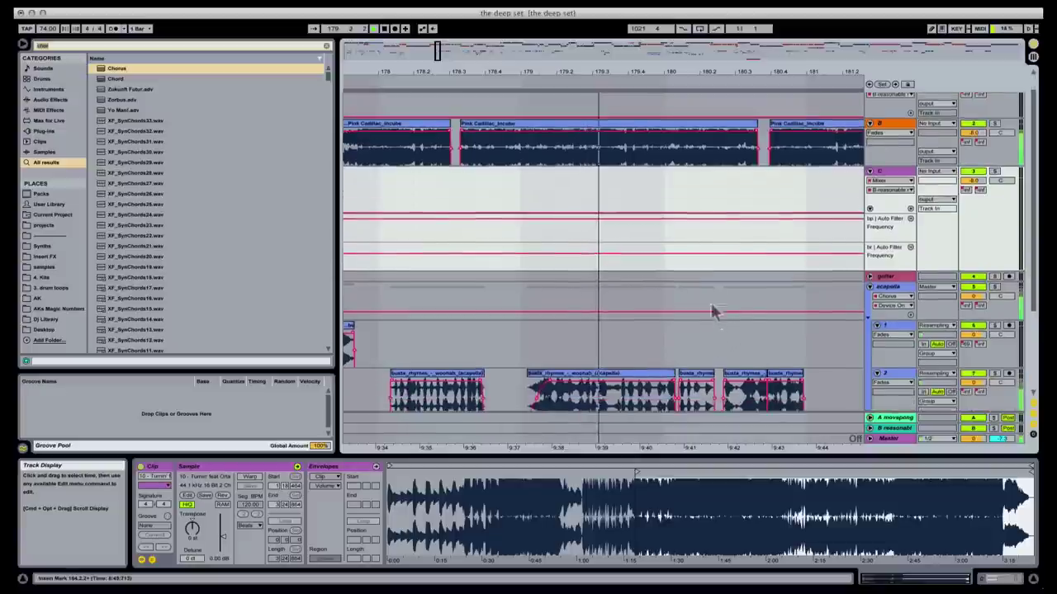
{"action": "scroll", "coordinate": [698, 284], "scroll_direction": "up", "scroll_amount": 2}
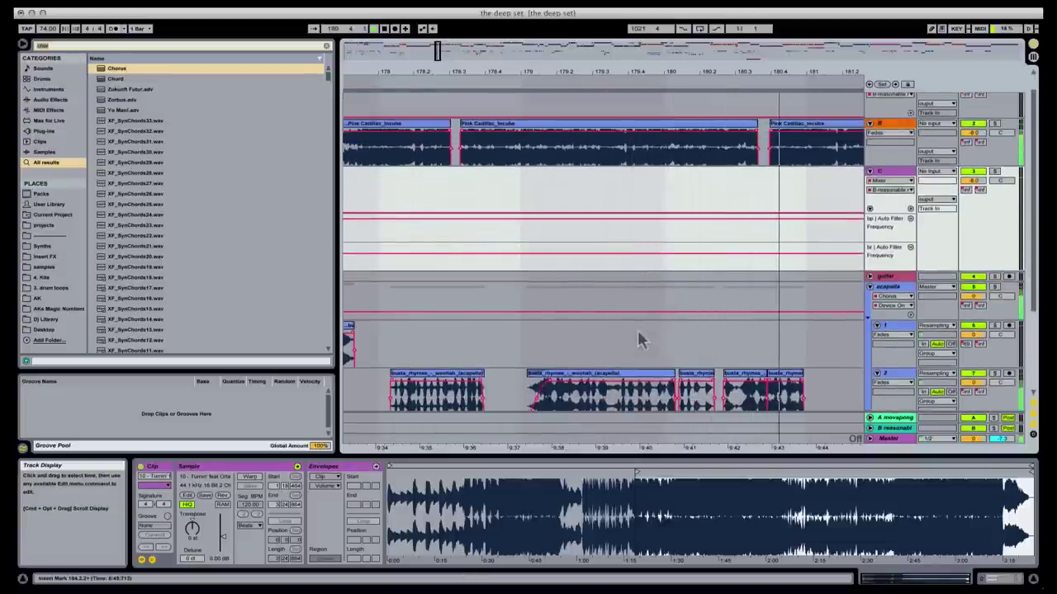
{"action": "left_click", "coordinate": [370, 379]}
{"action": "key", "text": "space"}
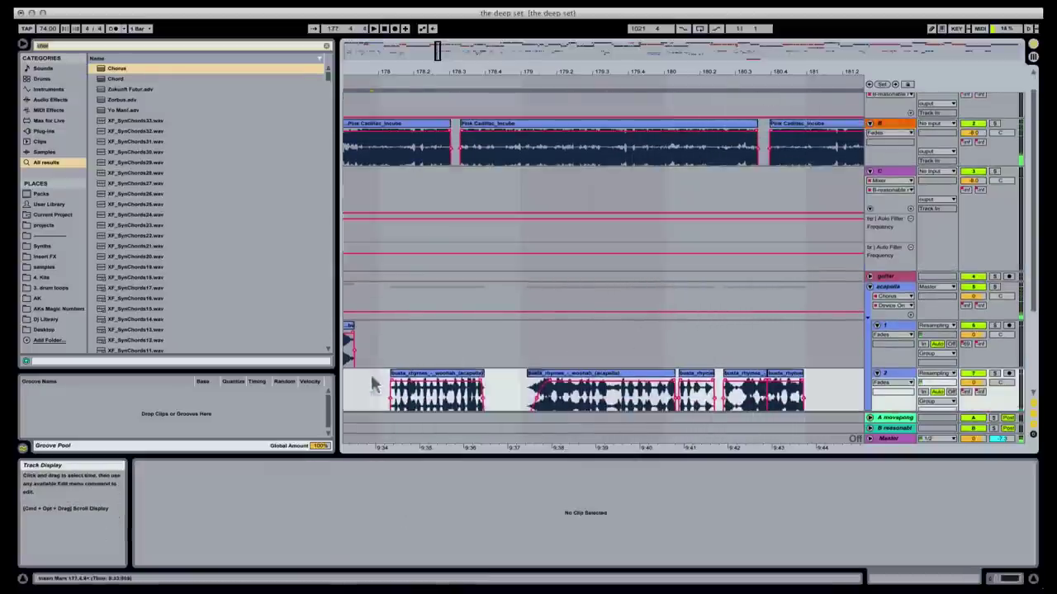
- Replay the first acapella clip after bar 178 on track 2 and split it at about 178.3.3
{"action": "left_click_drag", "start_coordinate": [456, 72], "coordinate": [561, 83]}
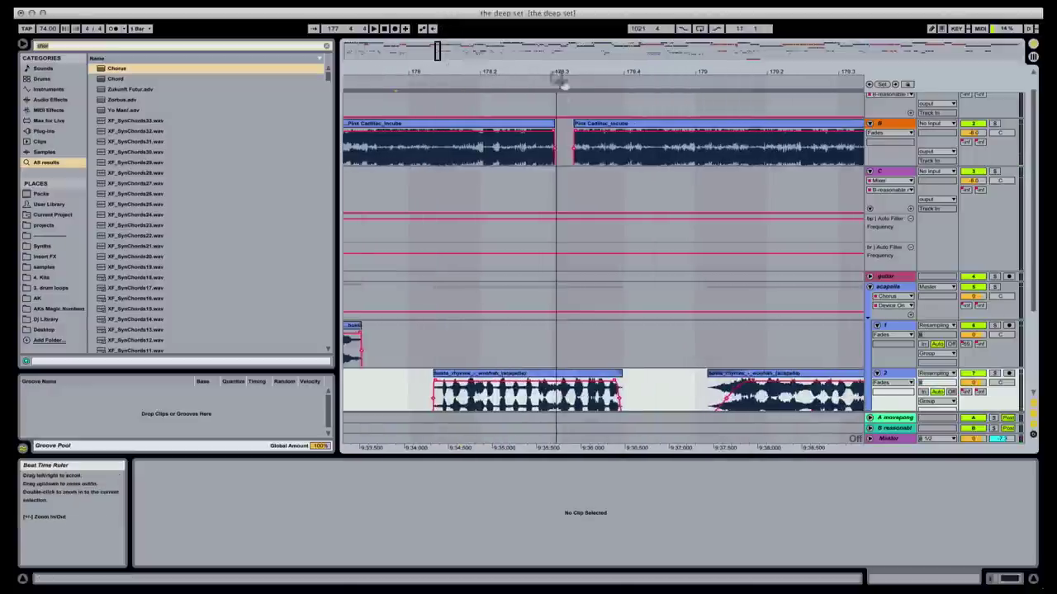
{"action": "scroll", "coordinate": [578, 161], "scroll_direction": "down", "scroll_amount": 2}
{"action": "key", "text": "space"}
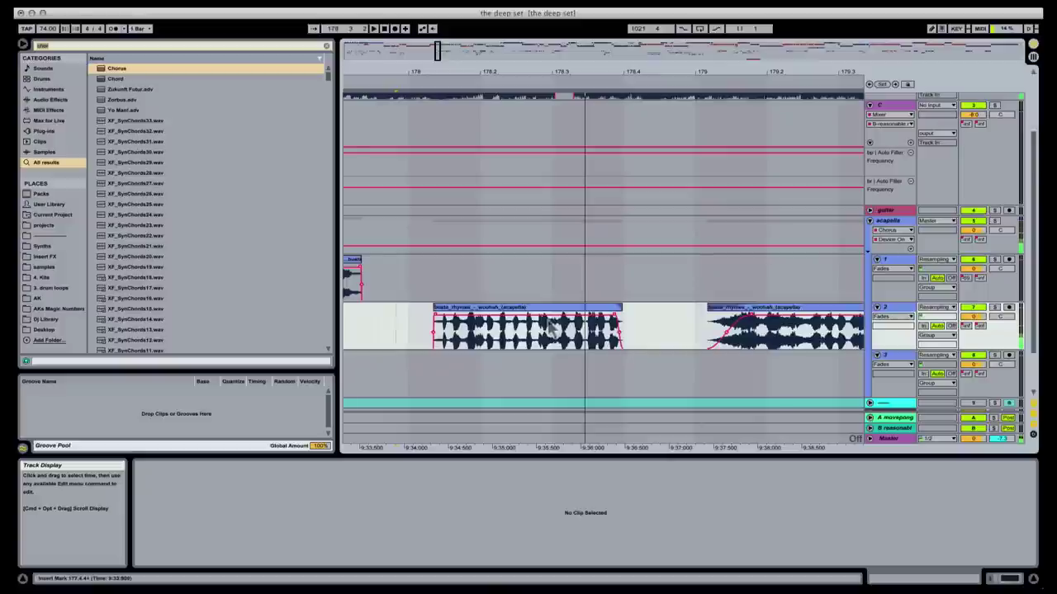
{"action": "left_click", "coordinate": [576, 326]}
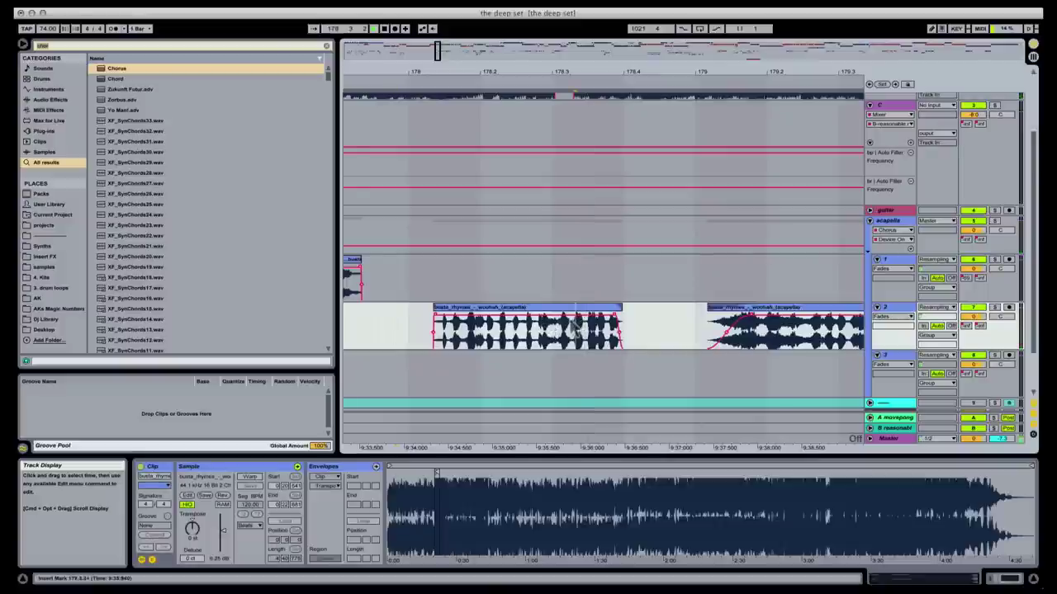
{"action": "key", "text": "super+e"}
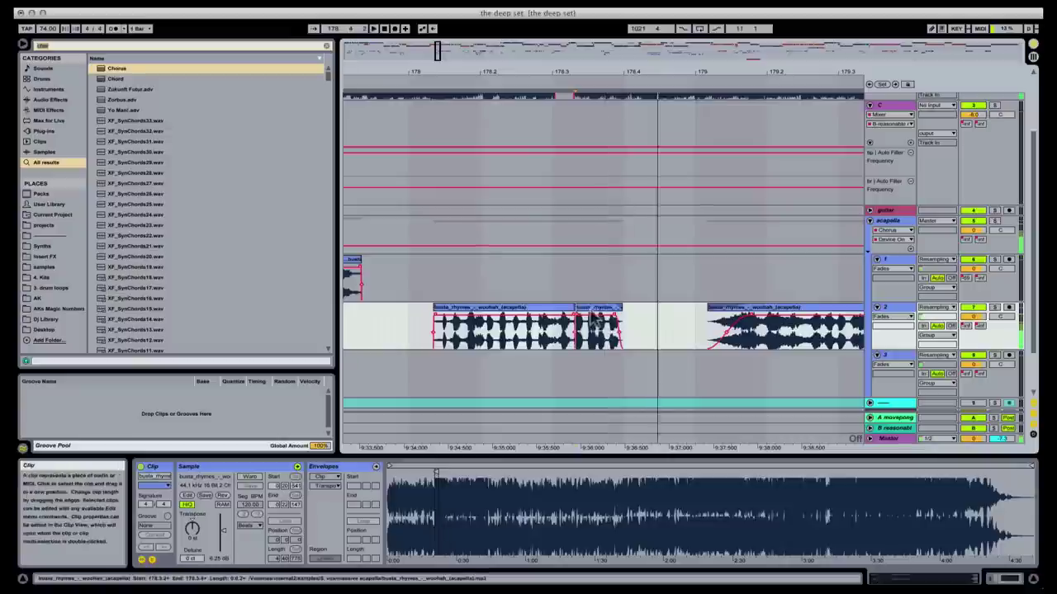
- Fold track C and copy the split-off tail into the following gap, with its start trimmed and placed at about 178.4.1
{"action": "left_click_drag", "start_coordinate": [604, 335], "coordinate": [684, 334]}
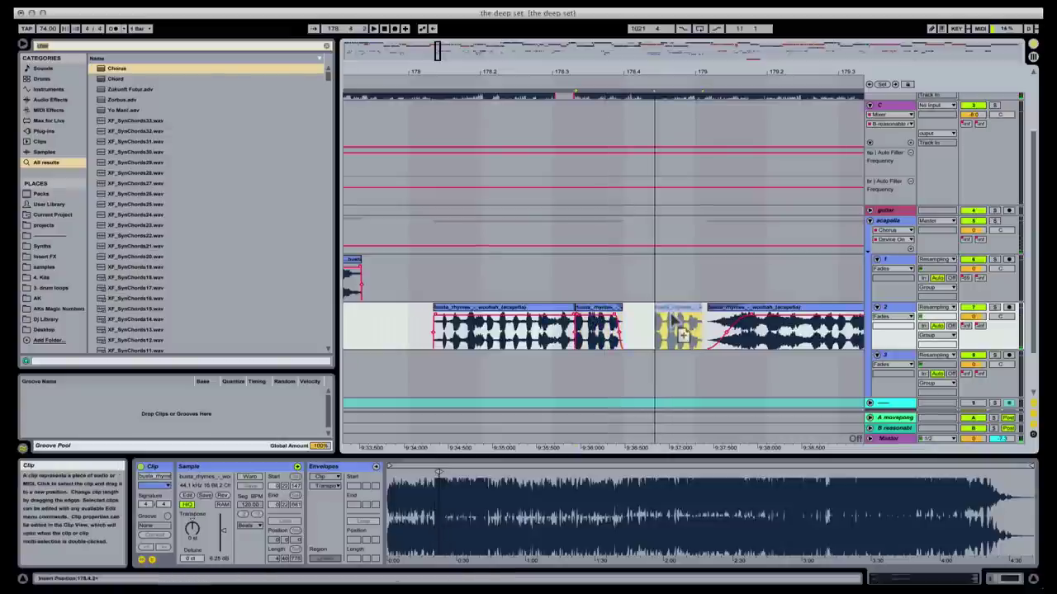
{"action": "mouse_move", "coordinate": [635, 310]}
{"action": "left_mouse_down"}
{"action": "mouse_move", "coordinate": [676, 320]}
{"action": "mouse_move", "coordinate": [648, 318]}
{"action": "mouse_move", "coordinate": [649, 305]}
{"action": "left_mouse_up"}
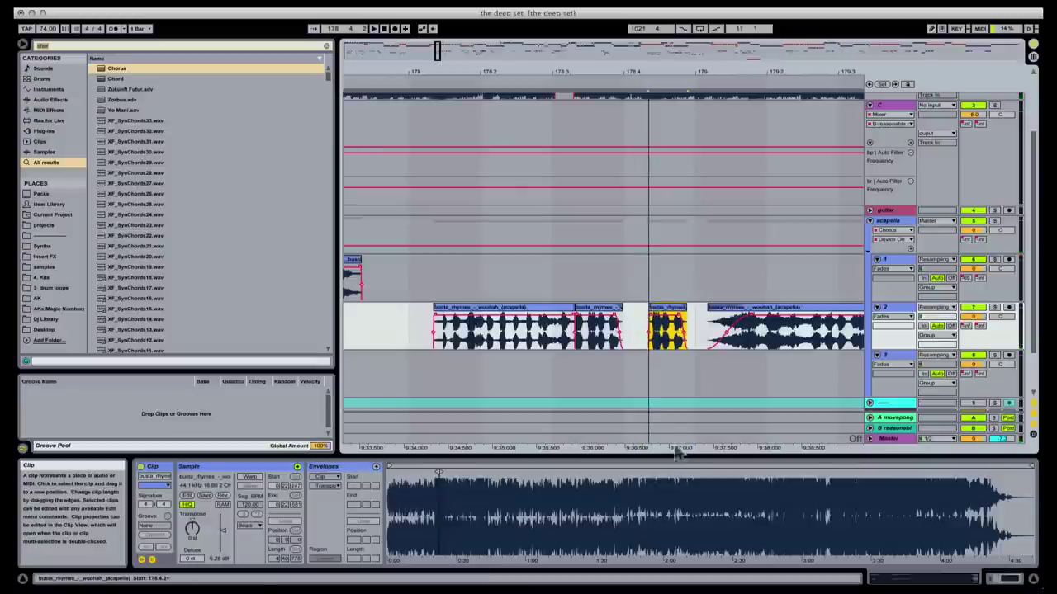
{"action": "scroll", "coordinate": [875, 157], "scroll_direction": "up", "scroll_amount": 3}
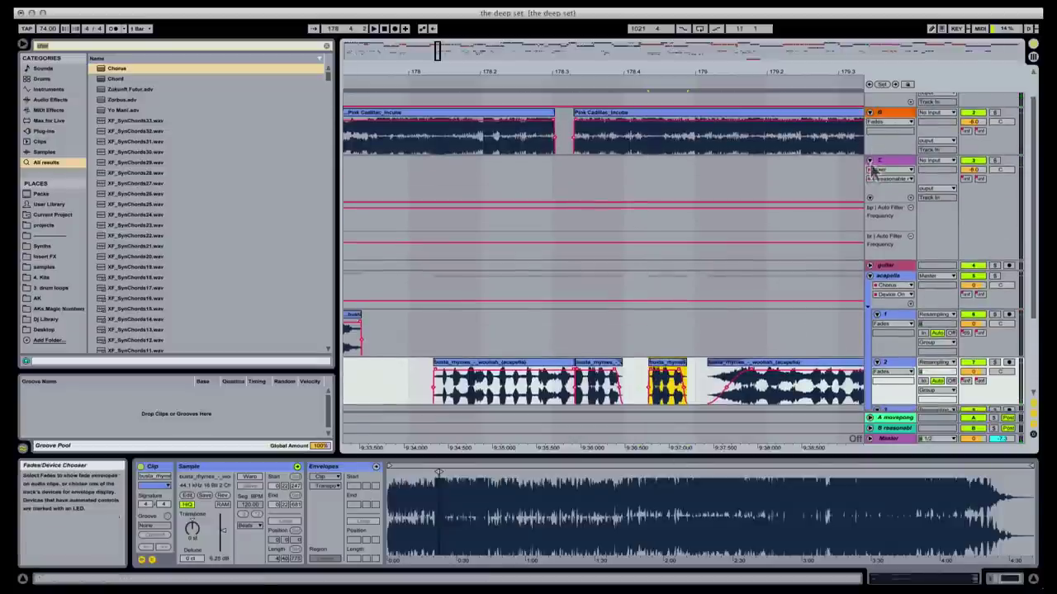
{"action": "left_click", "coordinate": [870, 161]}
{"action": "left_click_drag", "start_coordinate": [647, 76], "coordinate": [646, 91]}
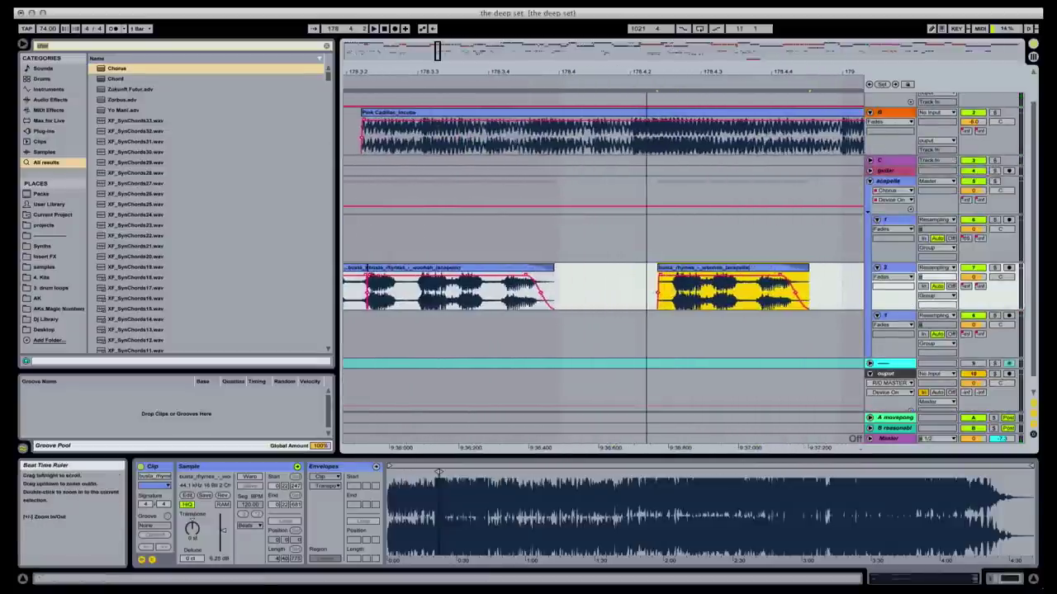
{"action": "left_click_drag", "start_coordinate": [716, 282], "coordinate": [678, 279]}
{"action": "key", "text": "space"}
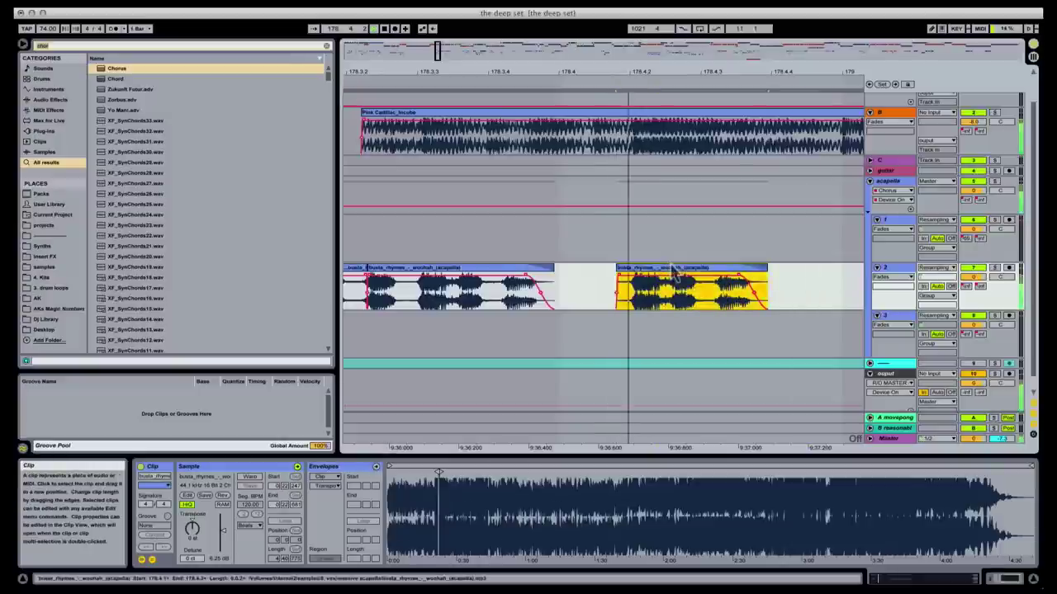
- Copy the trimmed acapella snippet again on track 2 so that it starts at about 178.4.4, just before bar 179
{"action": "left_click", "coordinate": [455, 277]}
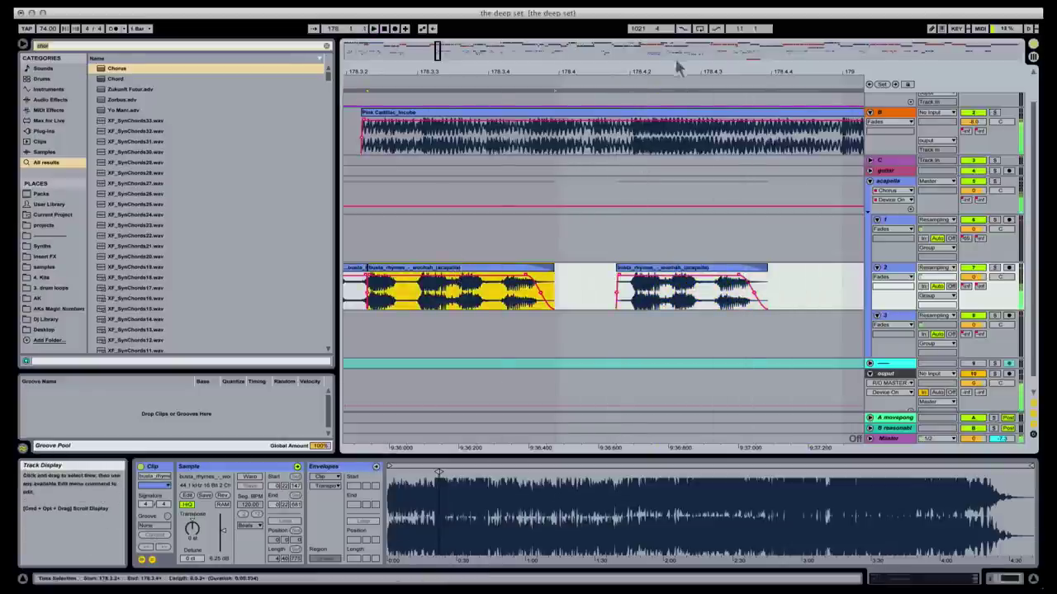
{"action": "left_click_drag", "start_coordinate": [688, 71], "coordinate": [537, 77]}
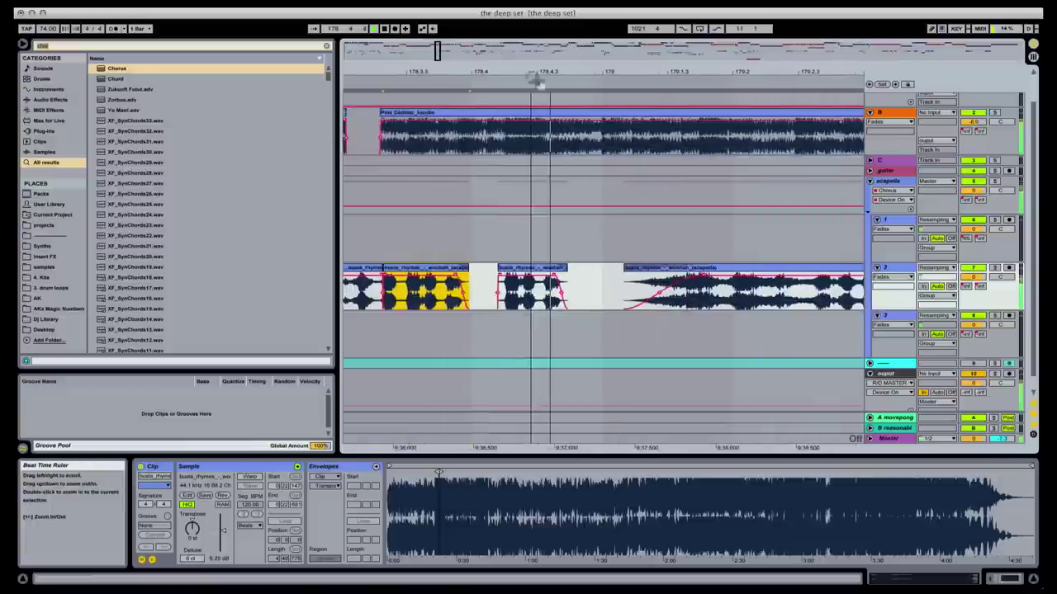
{"action": "left_click", "coordinate": [529, 277]}
{"action": "left_click_drag", "start_coordinate": [613, 278], "coordinate": [672, 290]}
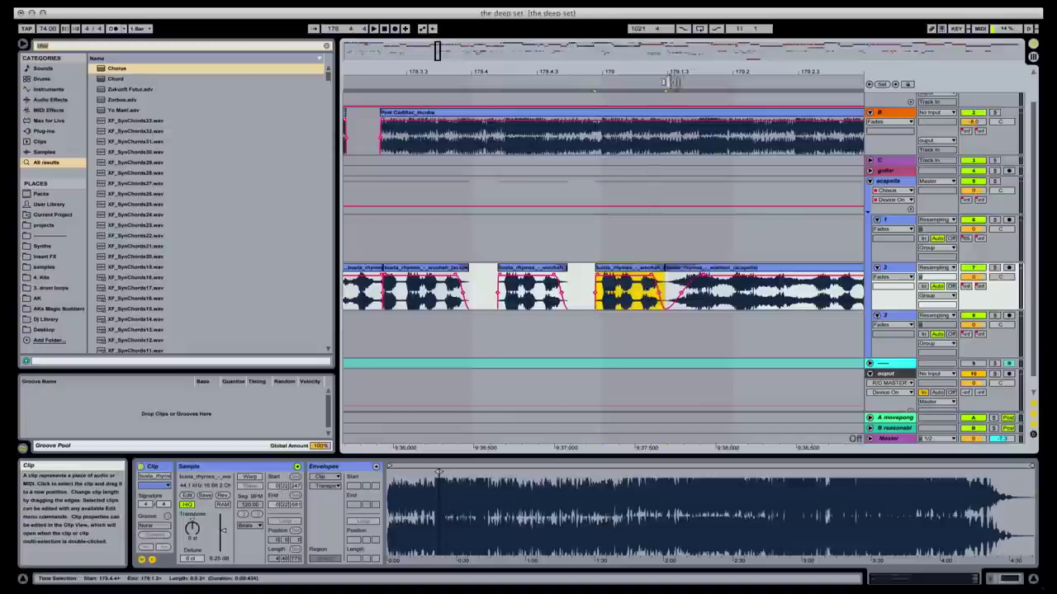
- Copy the snippet onto track 3 at about 179.1.2 and again onto track 2 at about 179.1.3
{"action": "left_click_drag", "start_coordinate": [694, 70], "coordinate": [695, 82]}
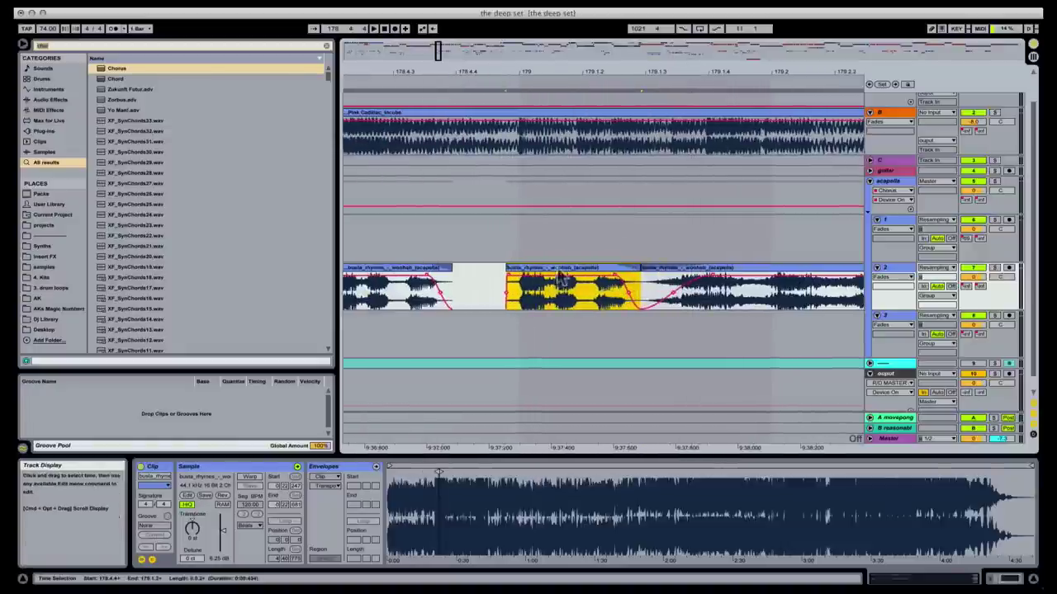
{"action": "mouse_move", "coordinate": [566, 293]}
{"action": "left_mouse_down"}
{"action": "mouse_move", "coordinate": [660, 355]}
{"action": "mouse_move", "coordinate": [638, 323]}
{"action": "left_mouse_up"}
{"action": "mouse_move", "coordinate": [640, 284]}
{"action": "left_mouse_down"}
{"action": "mouse_move", "coordinate": [740, 286]}
{"action": "mouse_move", "coordinate": [727, 265]}
{"action": "left_mouse_up"}
{"action": "left_click", "coordinate": [569, 289]}
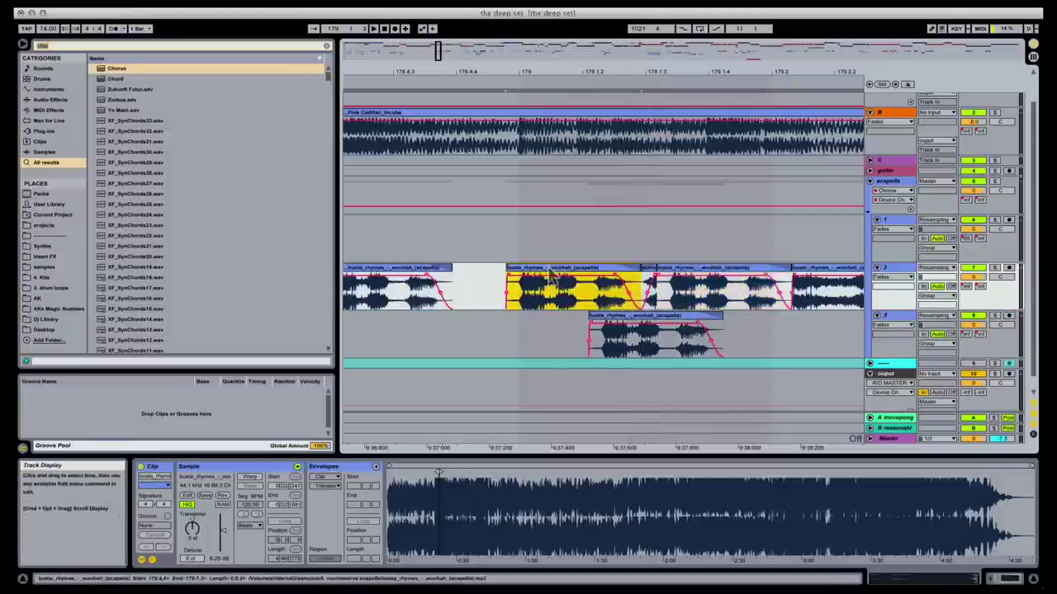
- Delete the short leftover clip between the repeated snippets around 179.1.3 on track 2 and replay the repeats
{"action": "key", "text": "space"}
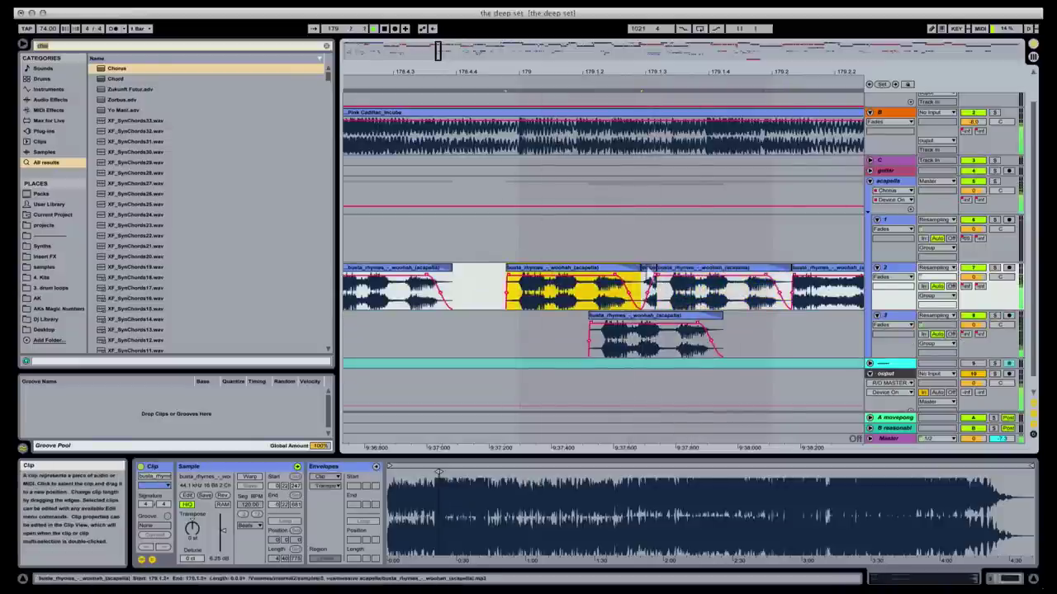
{"action": "left_click", "coordinate": [649, 285]}
{"action": "left_click", "coordinate": [396, 289]}
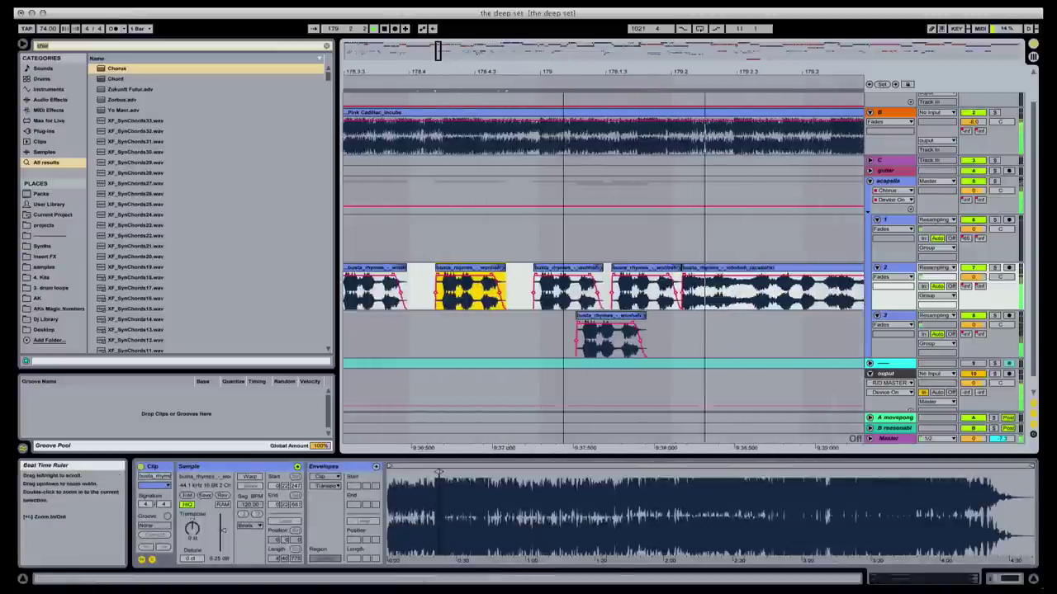
- Shorten the end of the snippet on track 3 and replay the passage from just before bar 178
{"action": "left_click_drag", "start_coordinate": [559, 72], "coordinate": [562, 55]}
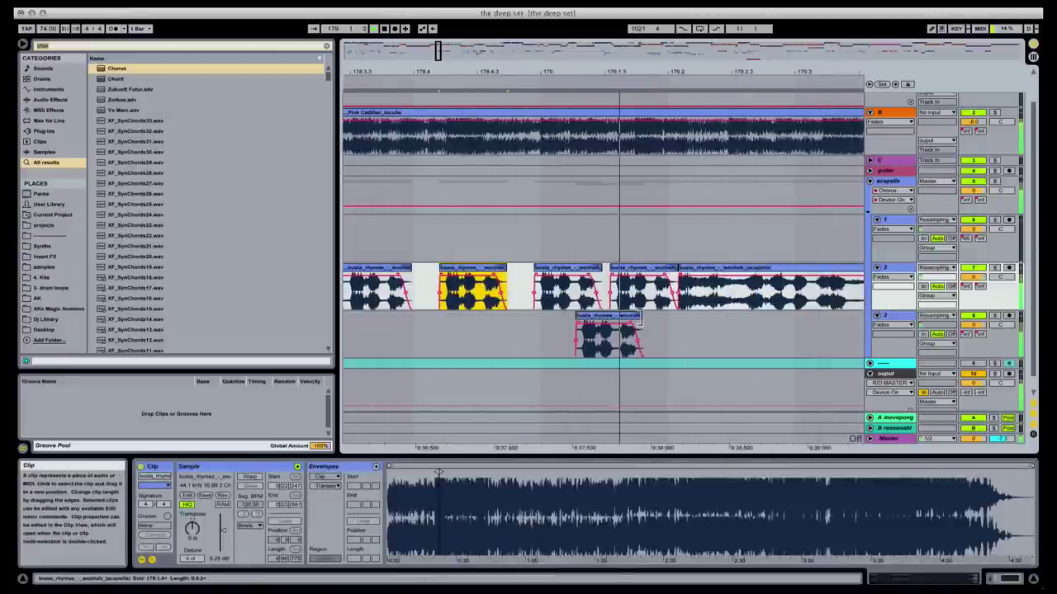
{"action": "left_click", "coordinate": [644, 328]}
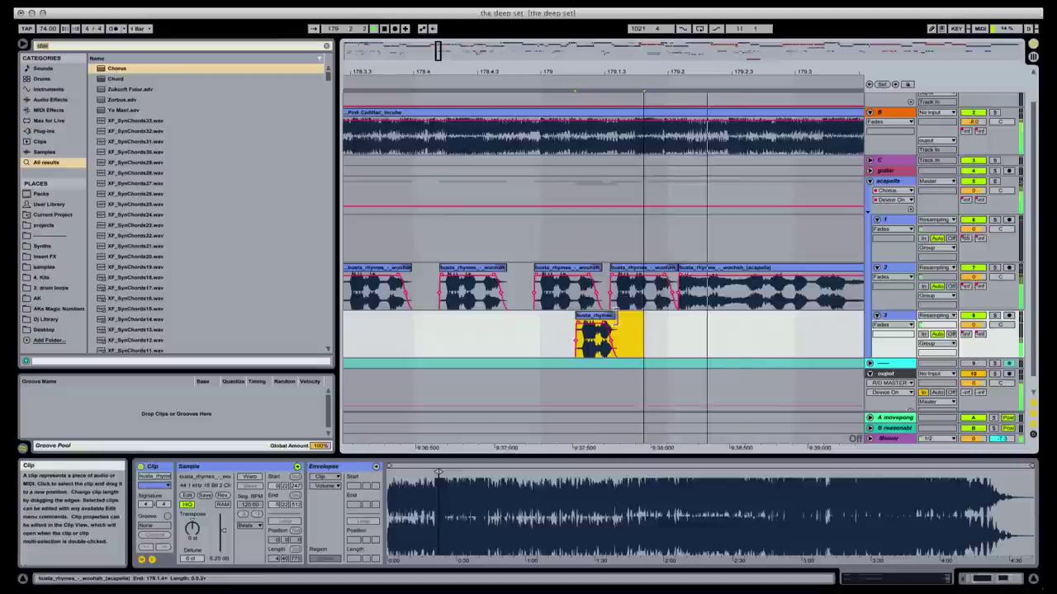
{"action": "left_click_drag", "start_coordinate": [685, 72], "coordinate": [685, 55]}
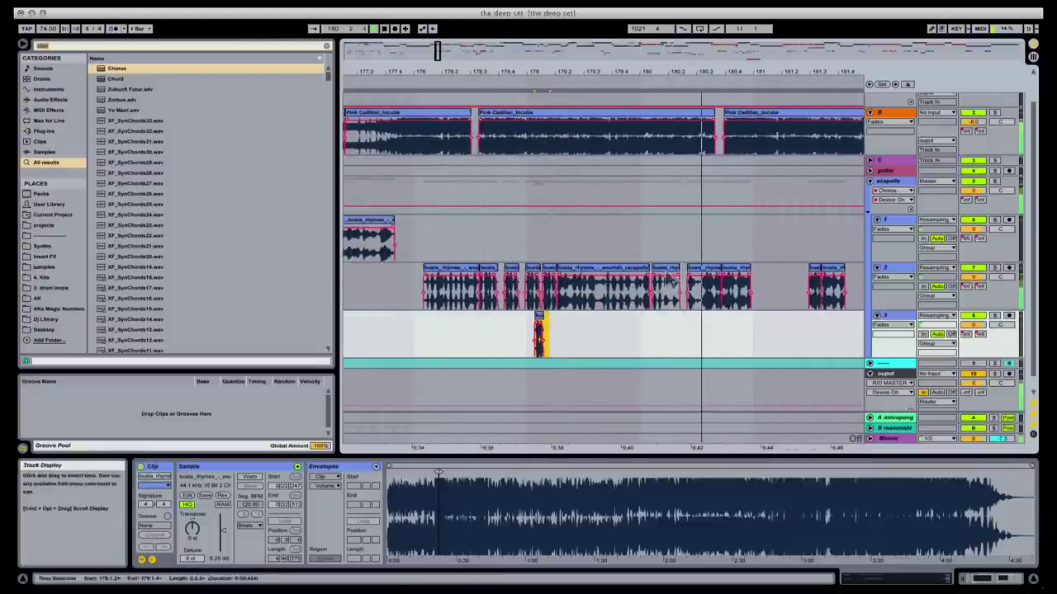
{"action": "left_click", "coordinate": [410, 285]}
{"action": "key", "text": "space"}
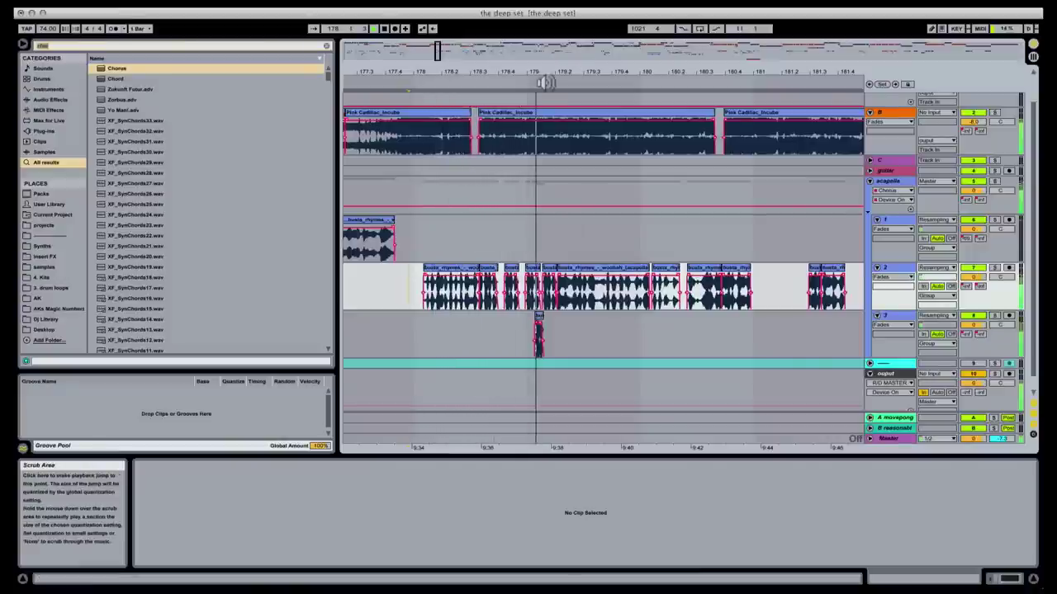
- Adjust the gain of the long acapella clip starting at 179.2 on track 2 while replaying it
{"action": "left_click", "coordinate": [607, 286]}
{"action": "key", "text": "space"}
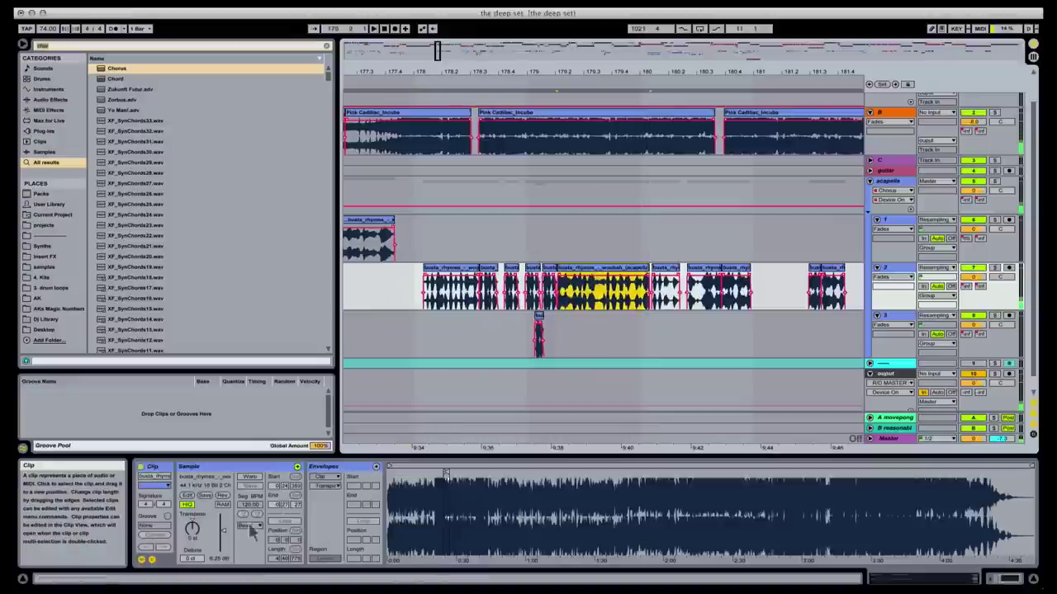
{"action": "key", "text": "space"}
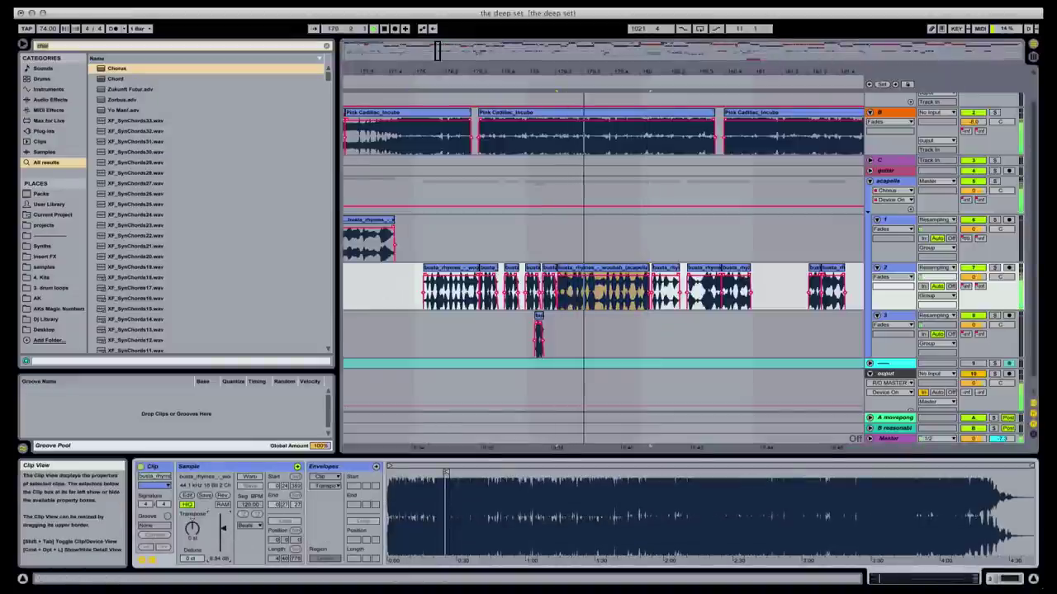
{"action": "key", "text": "Tab"}
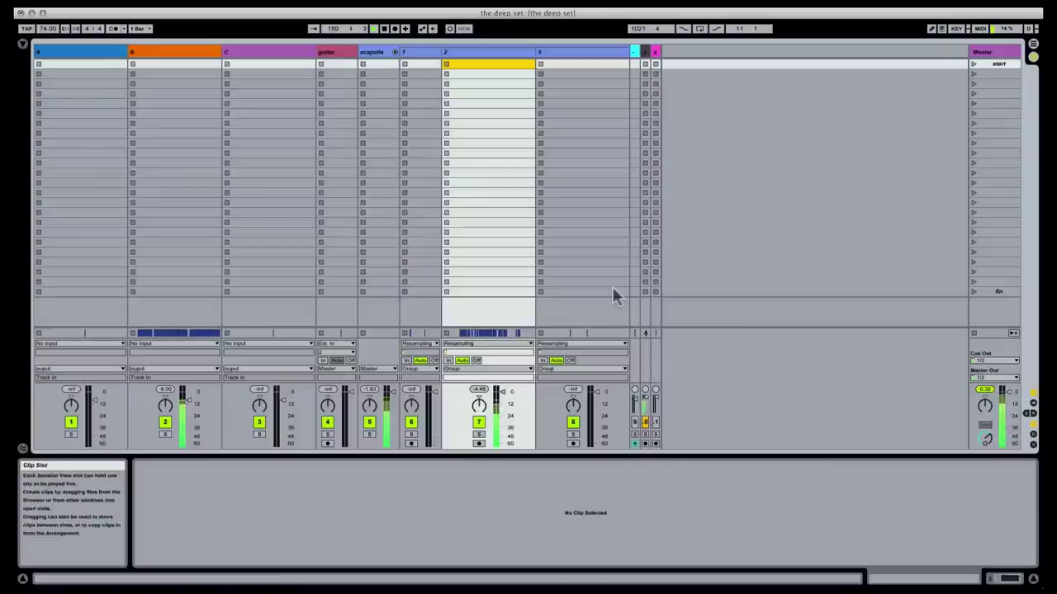
{"action": "key", "text": "Tab"}
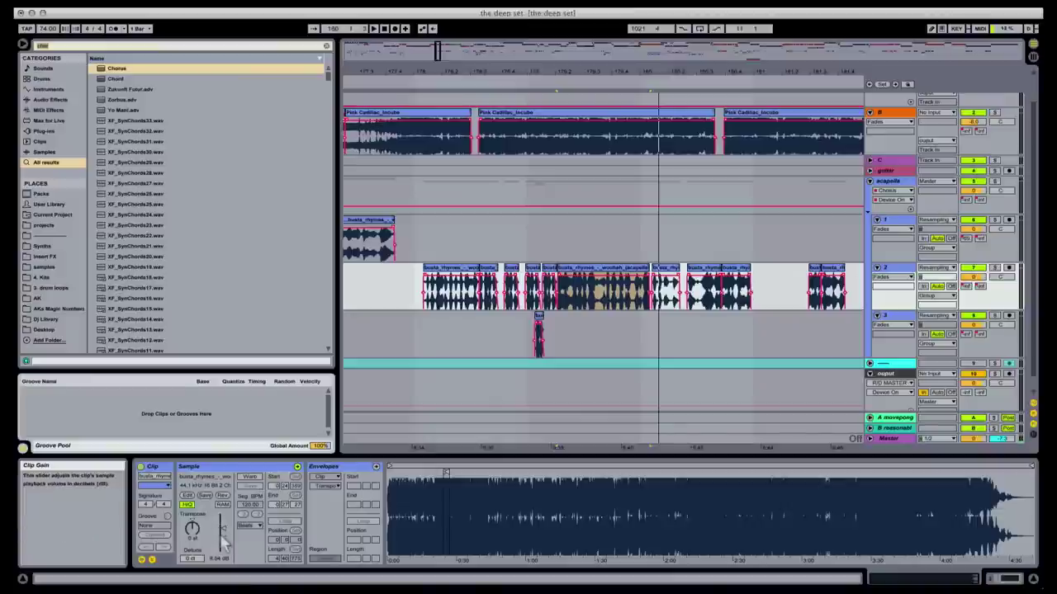
{"action": "left_click_drag", "start_coordinate": [223, 541], "coordinate": [223, 512]}
{"action": "key", "text": "space"}
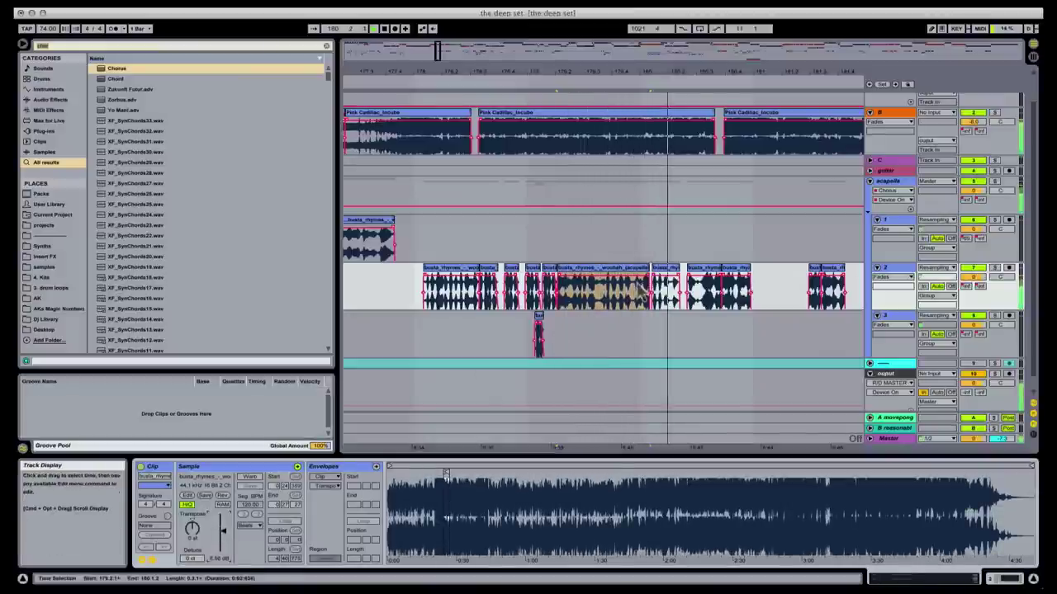
{"action": "key", "text": "space"}
{"action": "key", "text": "space"}
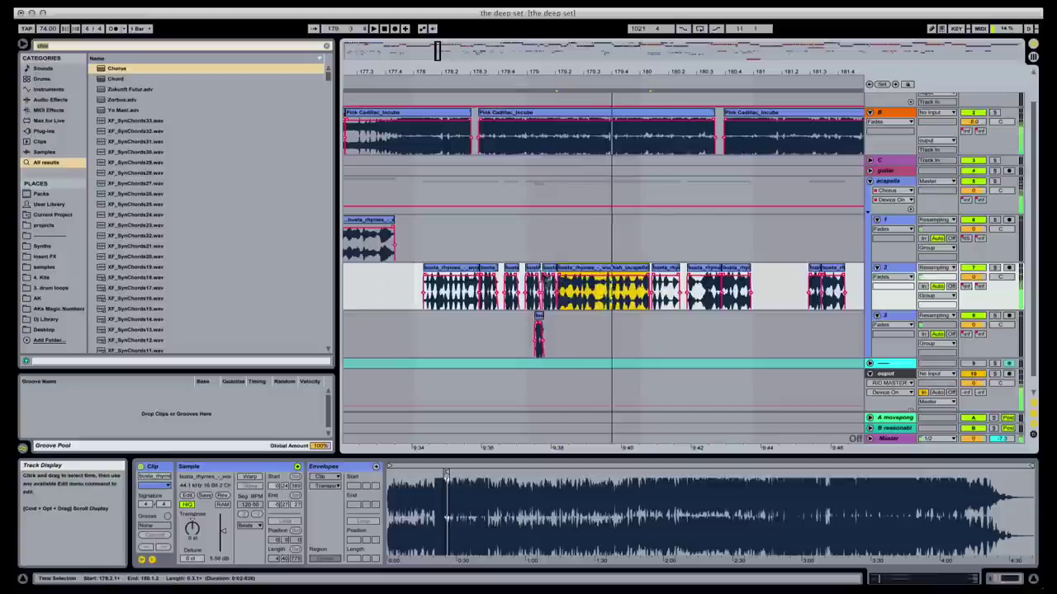
- Check the repeated snippets around bar 179 on tracks 2 and 3, and place the insert marker in the long clip just before 179.4
{"action": "left_click_drag", "start_coordinate": [531, 285], "coordinate": [555, 280]}
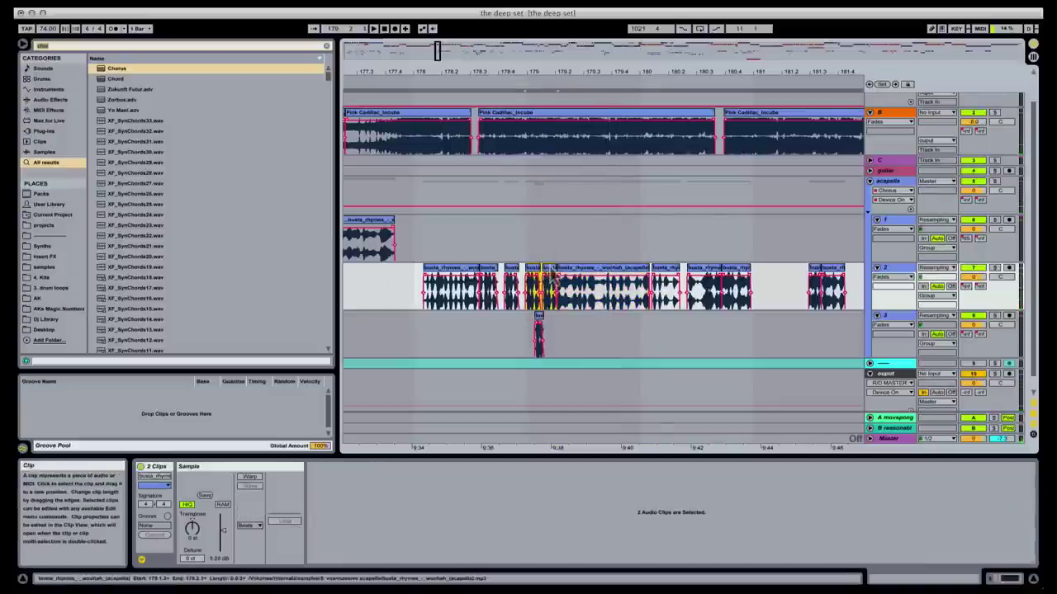
{"action": "left_click", "coordinate": [538, 335], "text": "shift"}
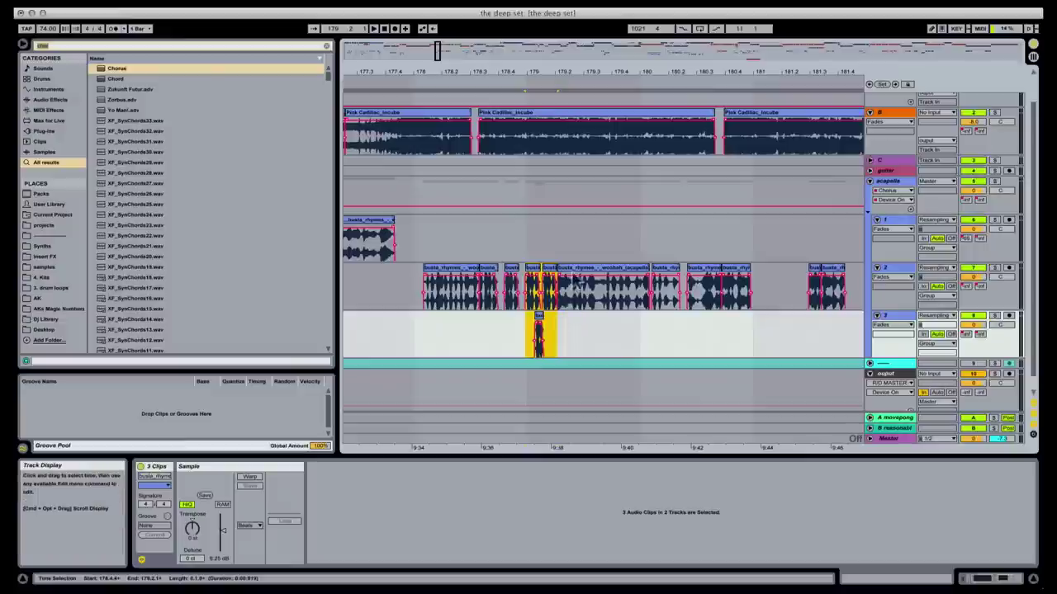
{"action": "left_click", "coordinate": [577, 279]}
{"action": "key", "text": "z"}
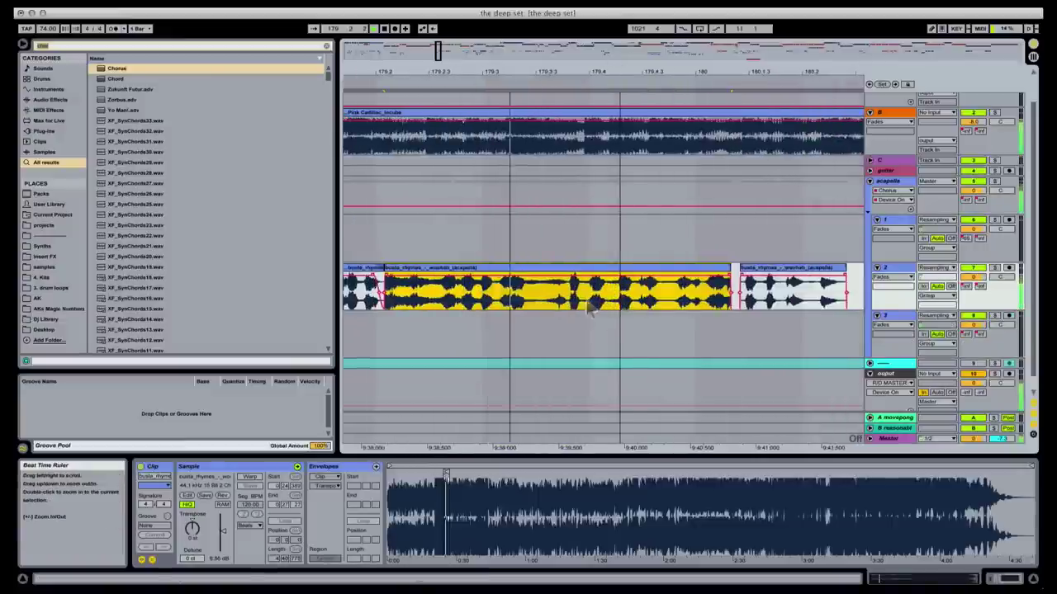
{"action": "left_click", "coordinate": [580, 286]}
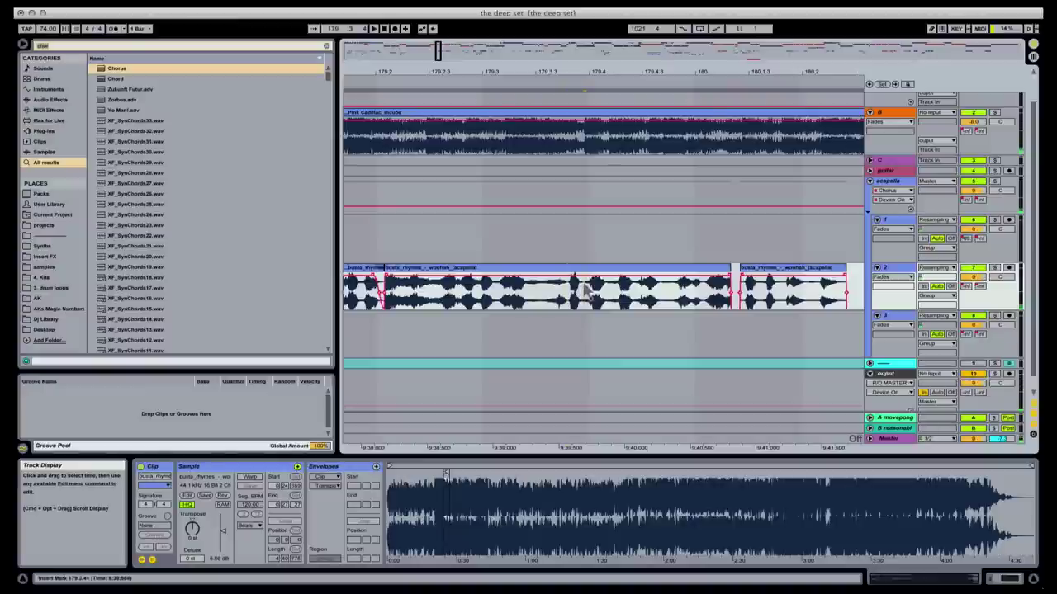
- Place the chopped vocal phrases at 179.4 on acapella tracks 2 and 3, and trim the preceding clip to leave a gap
{"action": "left_click_drag", "start_coordinate": [583, 289], "coordinate": [704, 347]}
{"action": "left_click", "coordinate": [558, 291]}
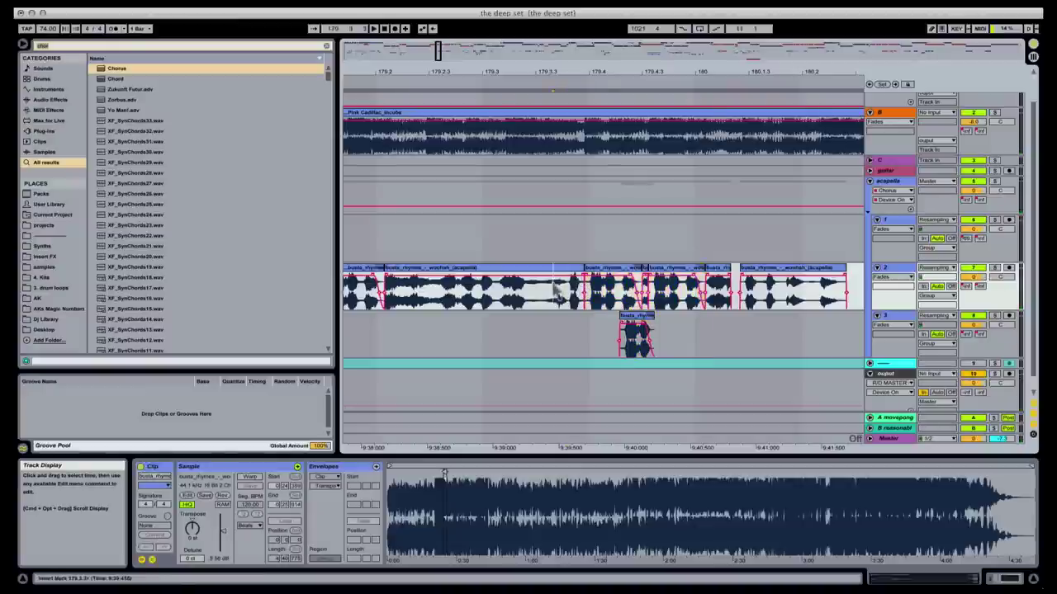
{"action": "key", "text": "space"}
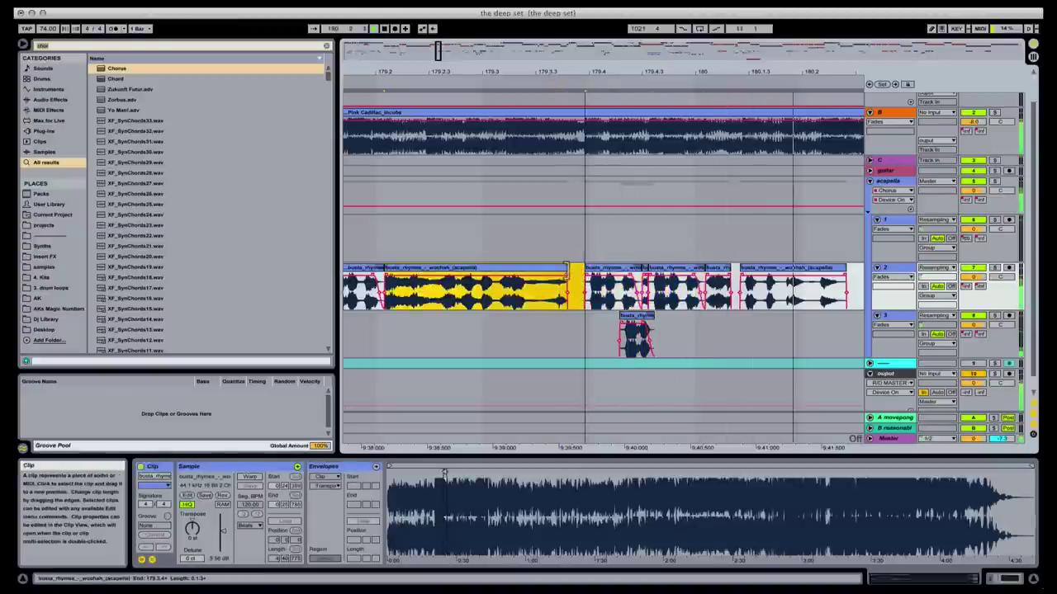
{"action": "left_click", "coordinate": [575, 326]}
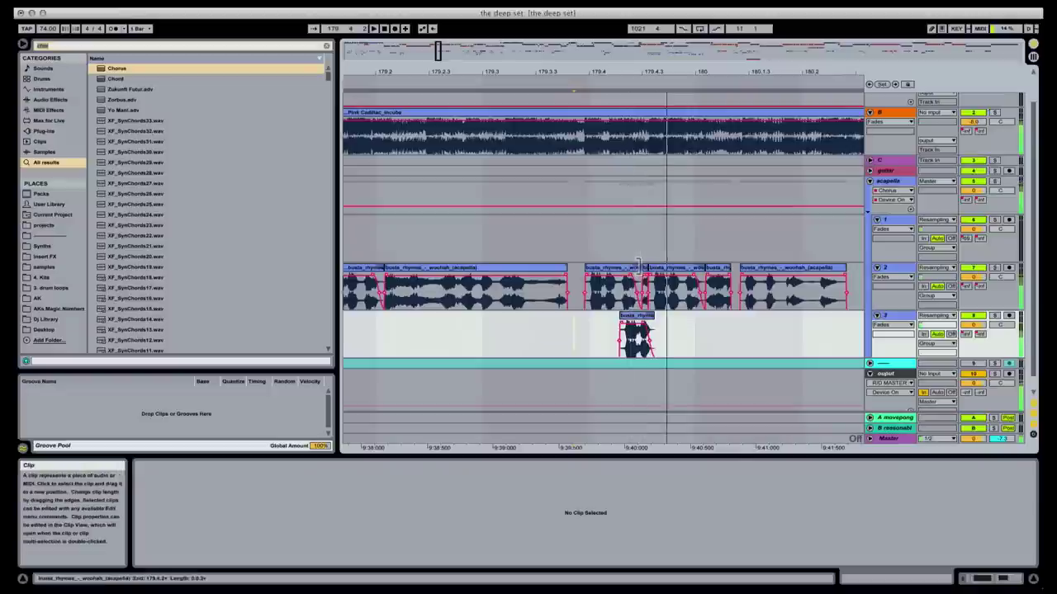
- Shorten the vocal clip at 179.4 on acapella track 2, delete the sliver clip after it, and play the result
{"action": "left_click_drag", "start_coordinate": [639, 262], "coordinate": [585, 275]}
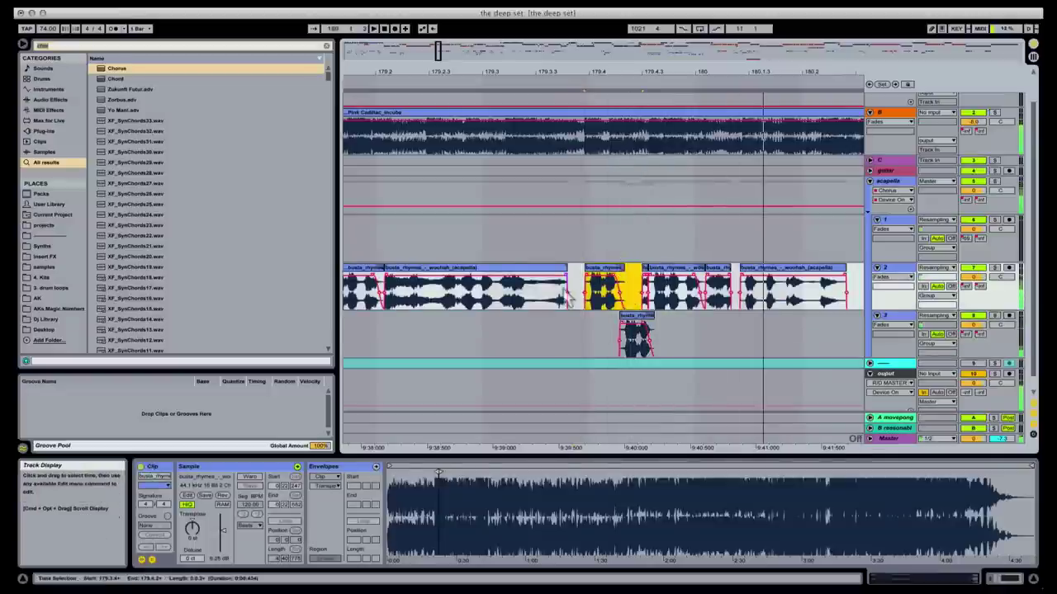
{"action": "left_click", "coordinate": [690, 285]}
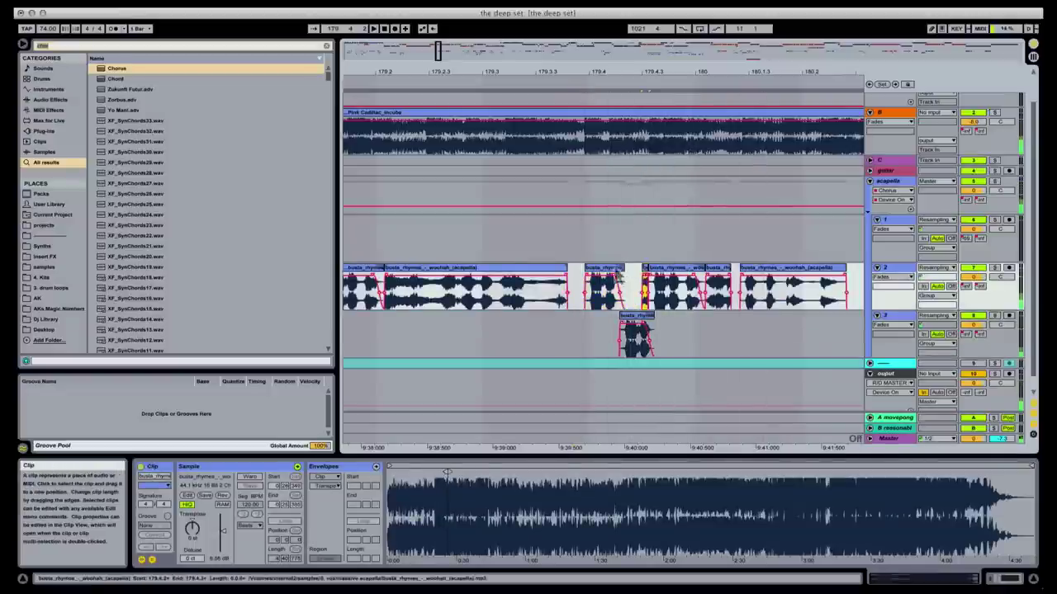
{"action": "left_click", "coordinate": [611, 270]}
{"action": "key", "text": "space"}
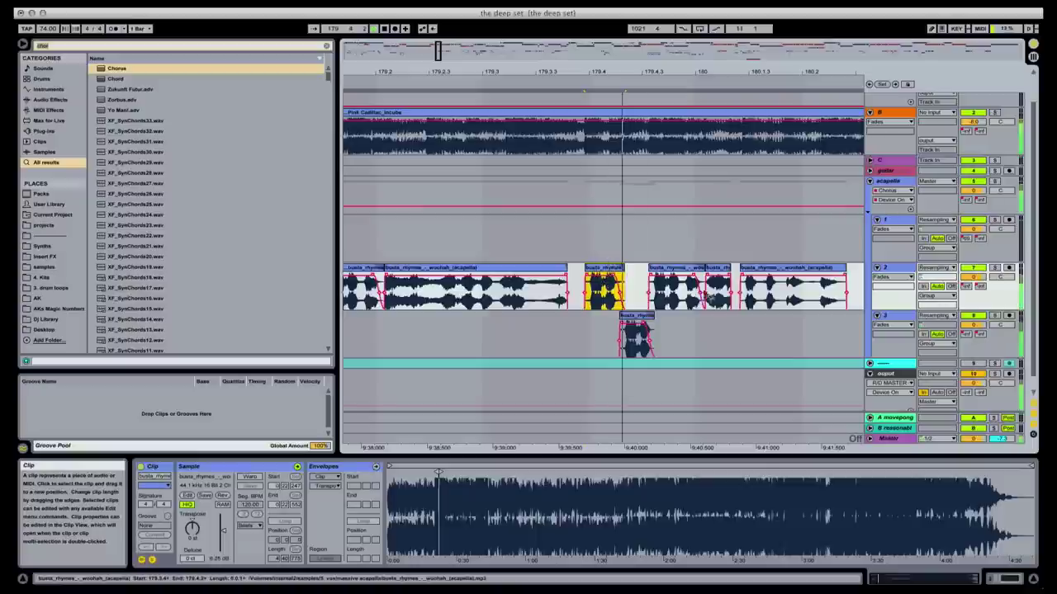
- Adjust the gain of the two vocal clips between 180 and 180.2 on acapella track 2, and select the clip at 180.3
{"action": "left_click", "coordinate": [747, 279]}
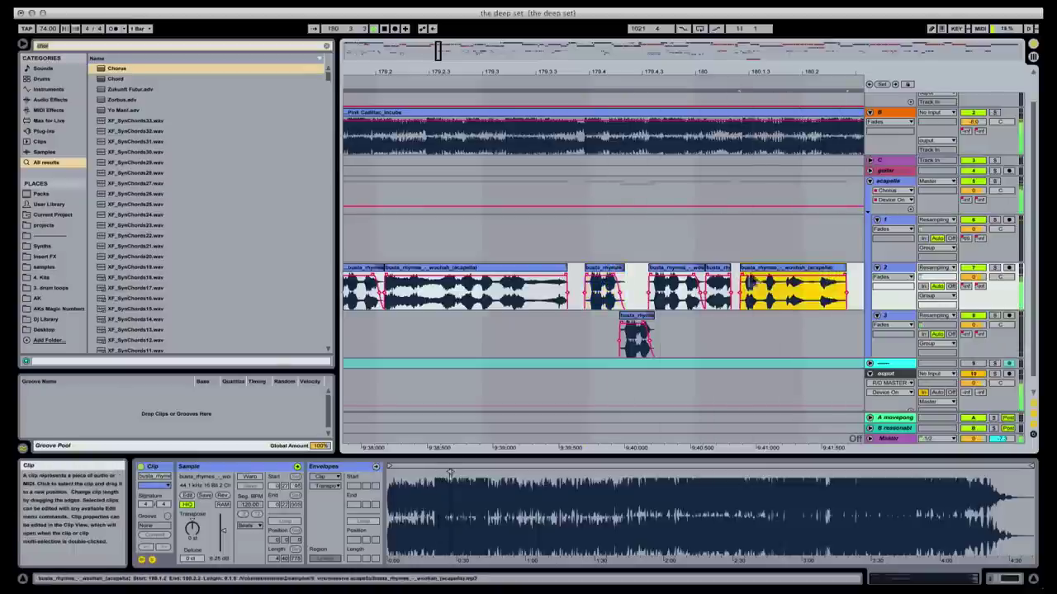
{"action": "left_click", "coordinate": [720, 281], "text": "shift"}
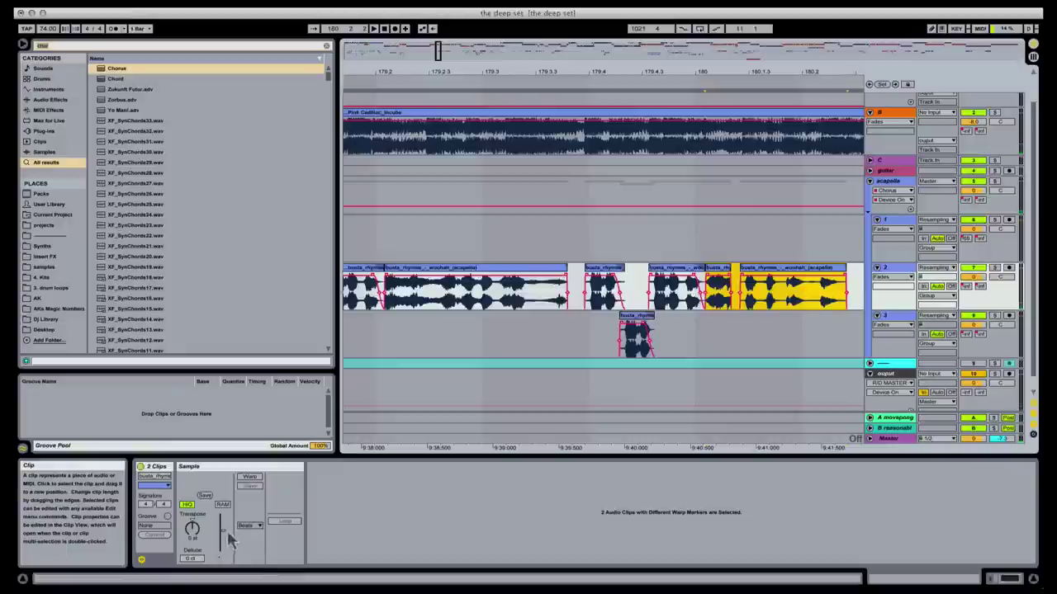
{"action": "left_click", "coordinate": [223, 533]}
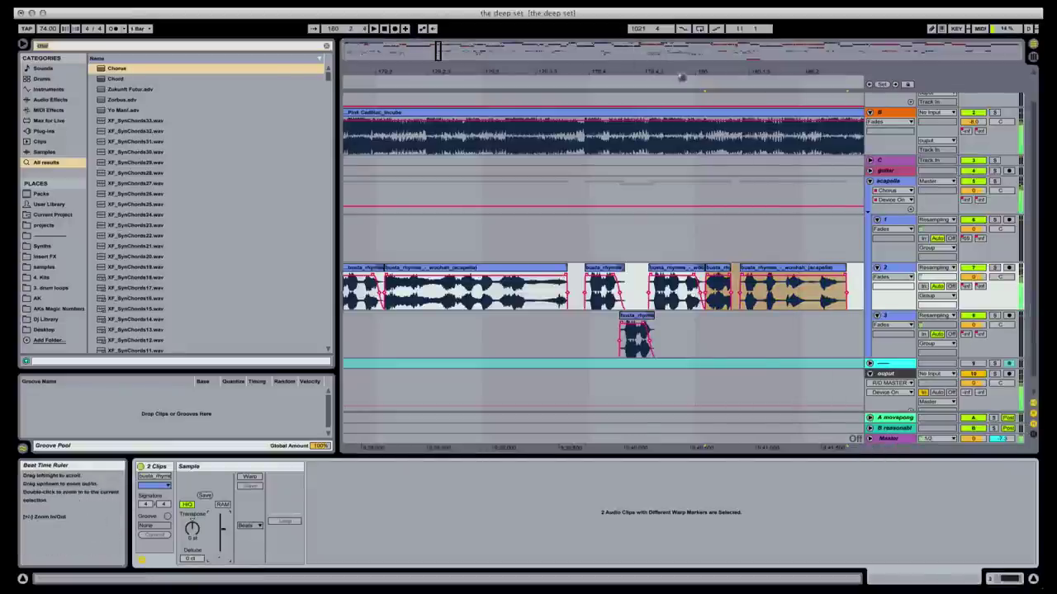
{"action": "left_click_drag", "start_coordinate": [681, 76], "coordinate": [611, 263]}
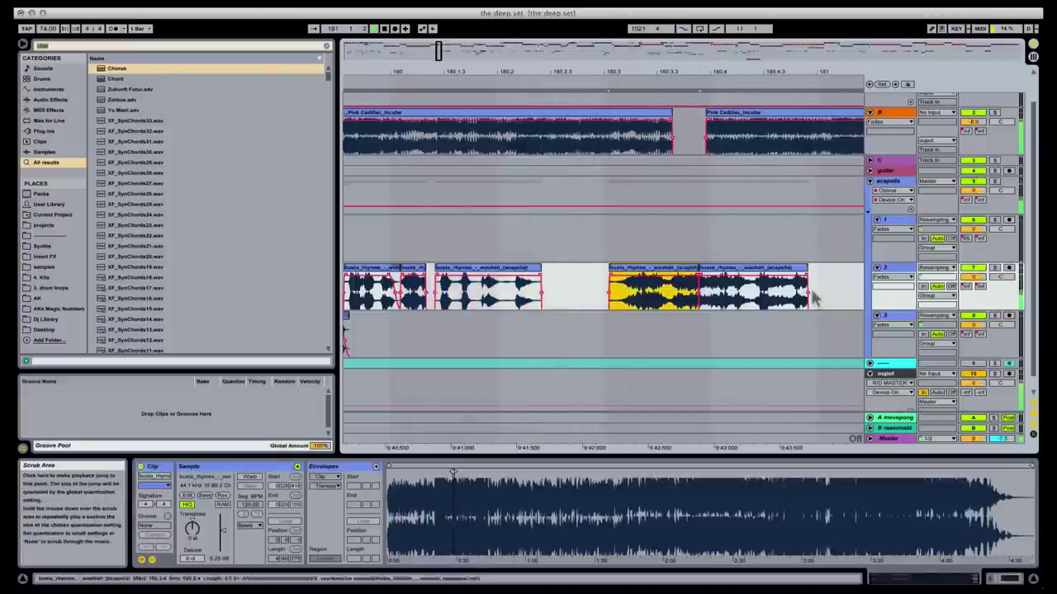
{"action": "left_click_drag", "start_coordinate": [677, 73], "coordinate": [677, 52]}
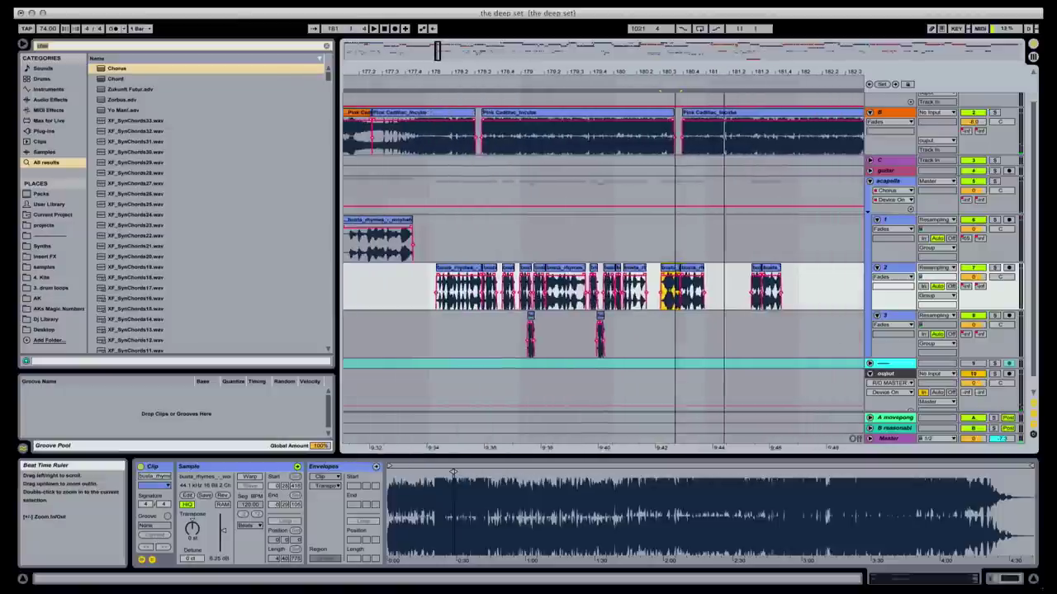
- Play back the chopped acapella section from just before bar 178, and again from just before bar 179
{"action": "left_click", "coordinate": [421, 318]}
{"action": "key", "text": "space"}
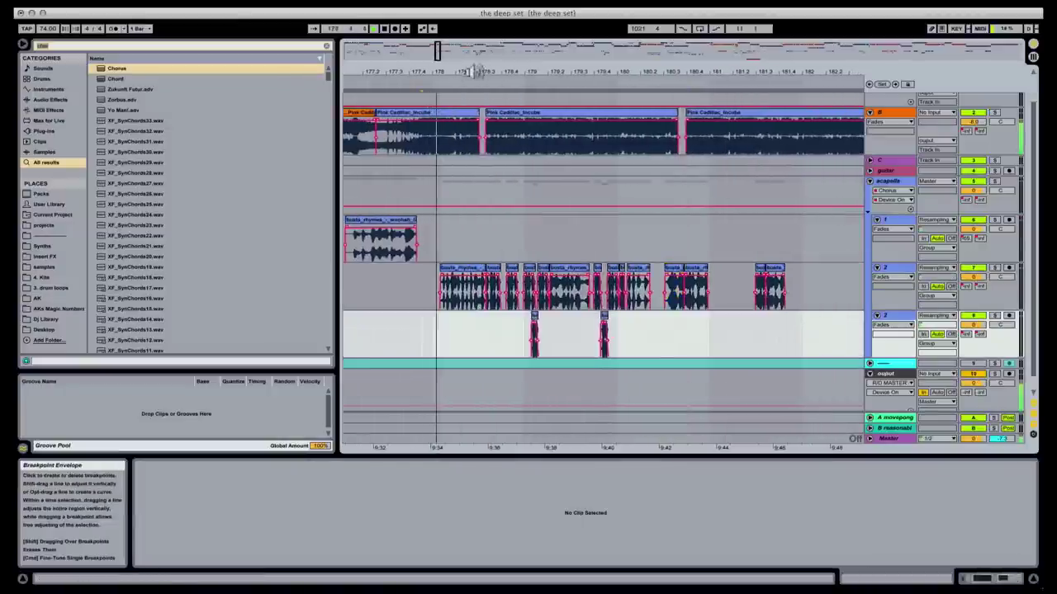
{"action": "left_click_drag", "start_coordinate": [496, 71], "coordinate": [495, 96]}
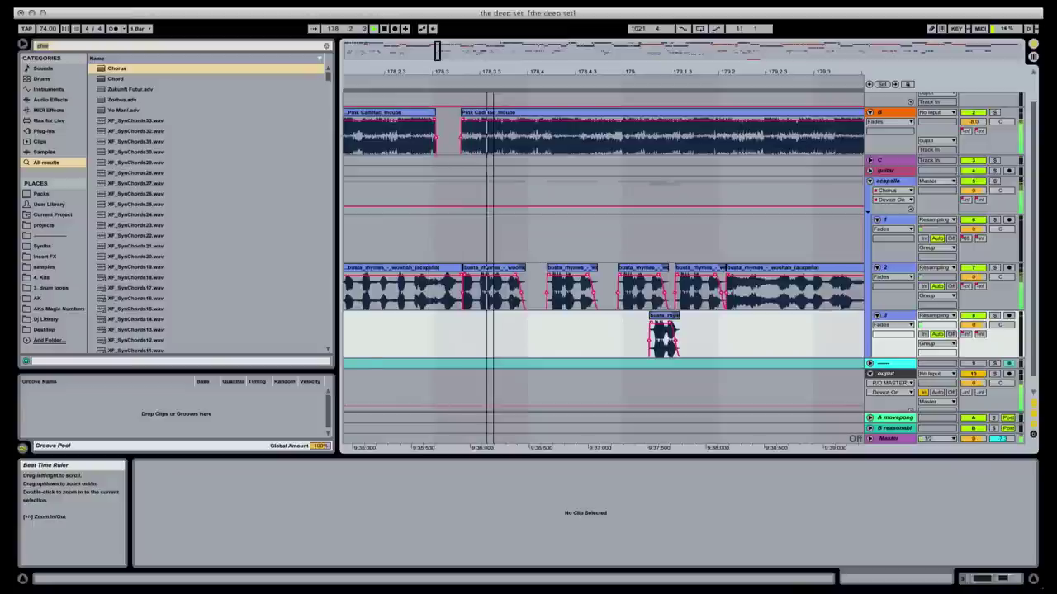
{"action": "key", "text": "minus"}
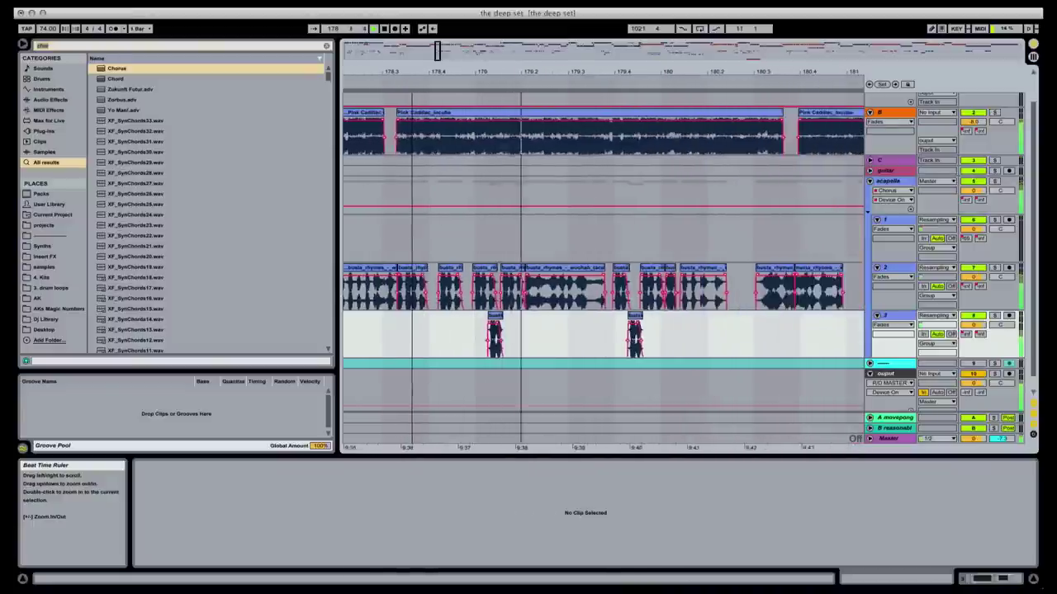
{"action": "left_click_drag", "start_coordinate": [496, 78], "coordinate": [495, 91]}
{"action": "left_click", "coordinate": [478, 345]}
{"action": "key", "text": "space"}
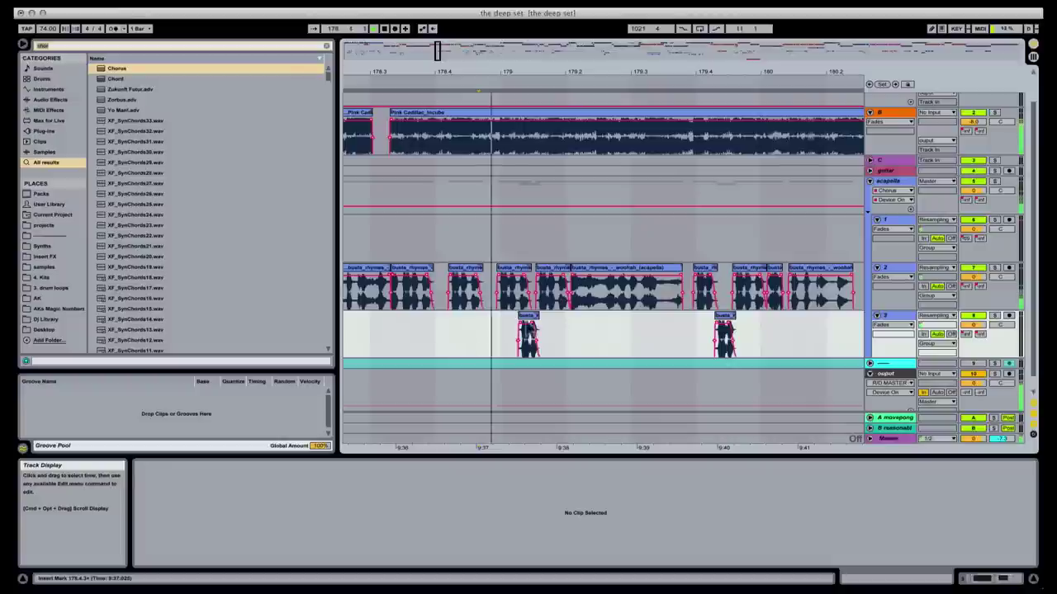
- Deactivate the first vocal chop on acapella track 3 and copy the second one to just before bar 180
{"action": "left_click", "coordinate": [527, 328]}
{"action": "left_click", "coordinate": [486, 322]}
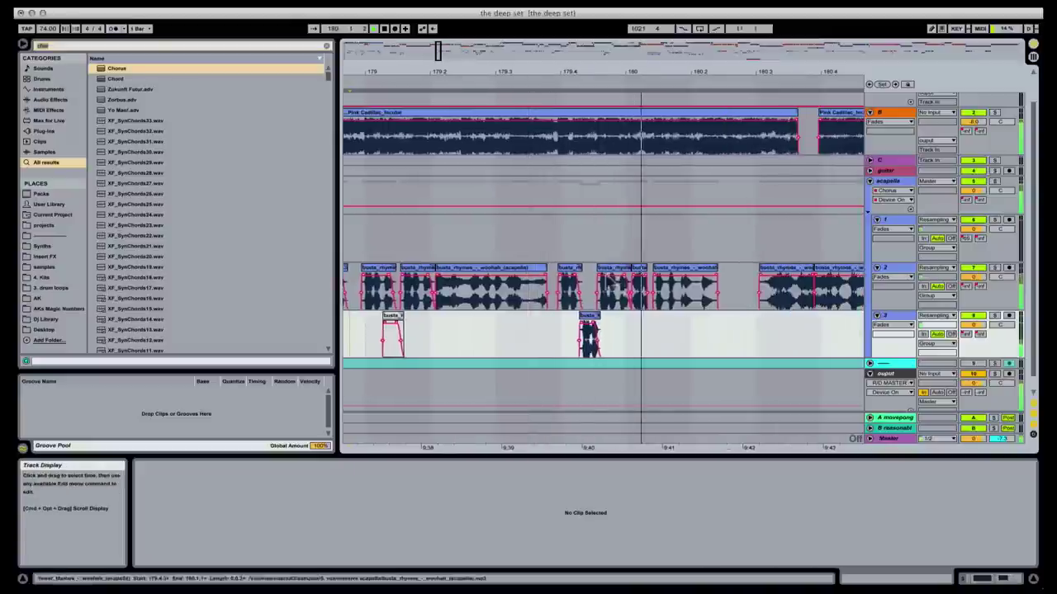
{"action": "left_click_drag", "start_coordinate": [593, 328], "coordinate": [627, 325]}
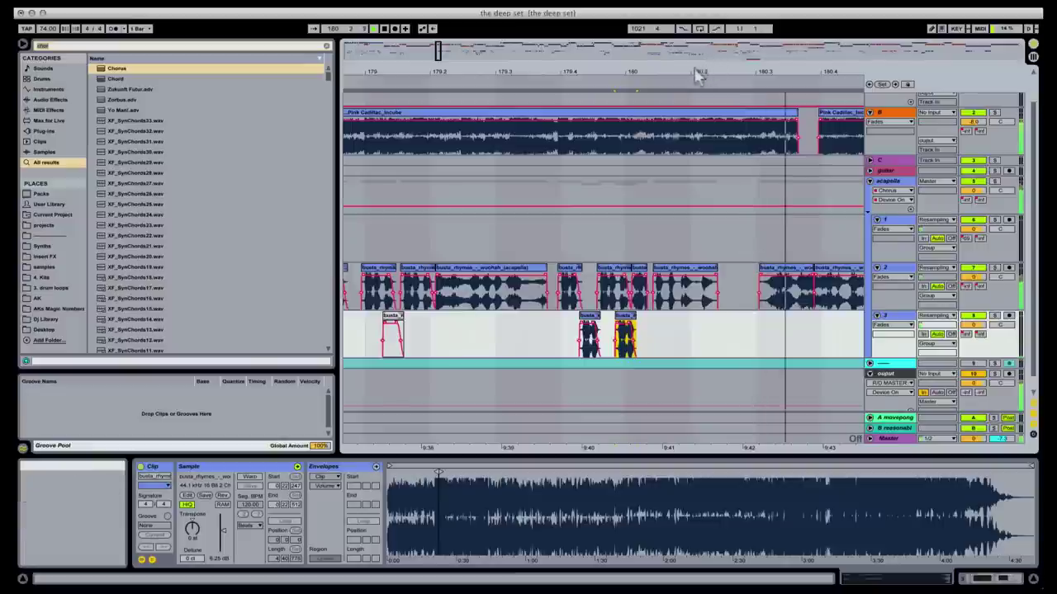
- Delete the two deactivated Gangnam Style clips at 186.3 and just before bar 189 on acapella track 1
{"action": "left_click_drag", "start_coordinate": [696, 68], "coordinate": [632, 28]}
{"action": "left_click_drag", "start_coordinate": [578, 68], "coordinate": [449, 82]}
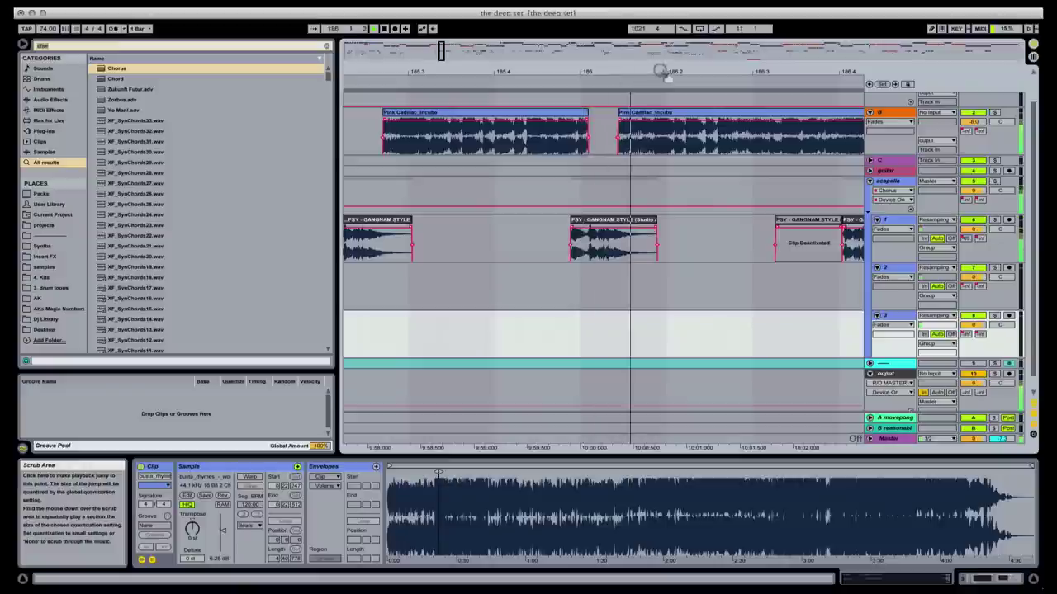
{"action": "left_click_drag", "start_coordinate": [660, 71], "coordinate": [437, 89]}
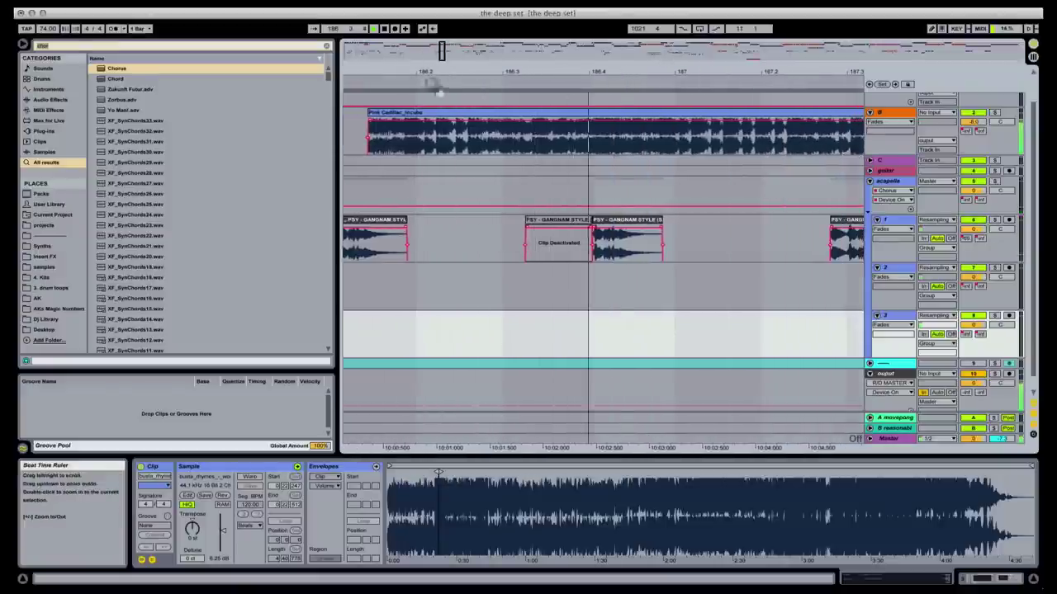
{"action": "left_click", "coordinate": [584, 222]}
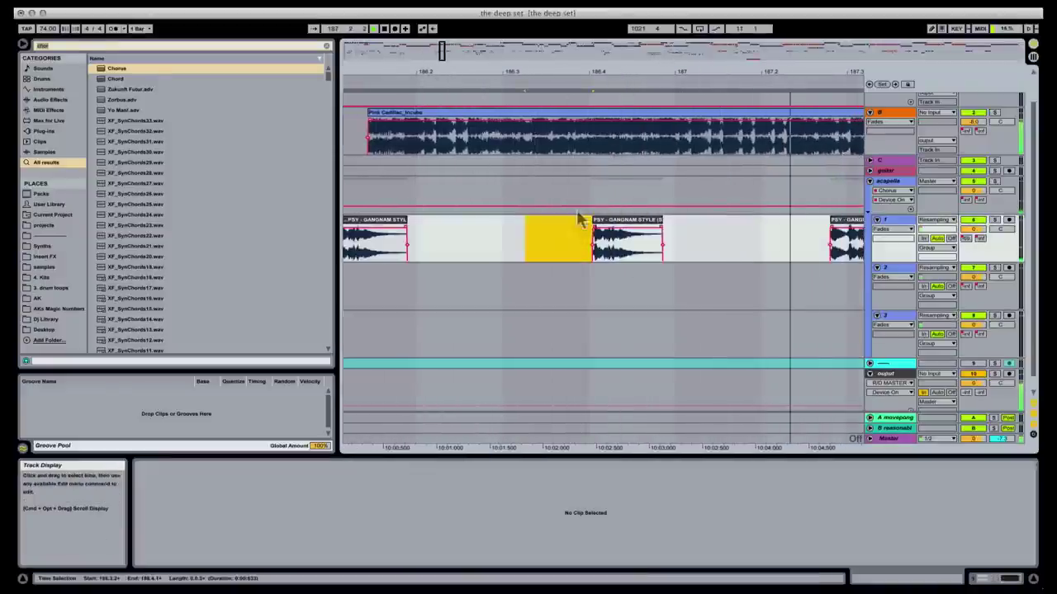
{"action": "left_click_drag", "start_coordinate": [837, 71], "coordinate": [355, 50]}
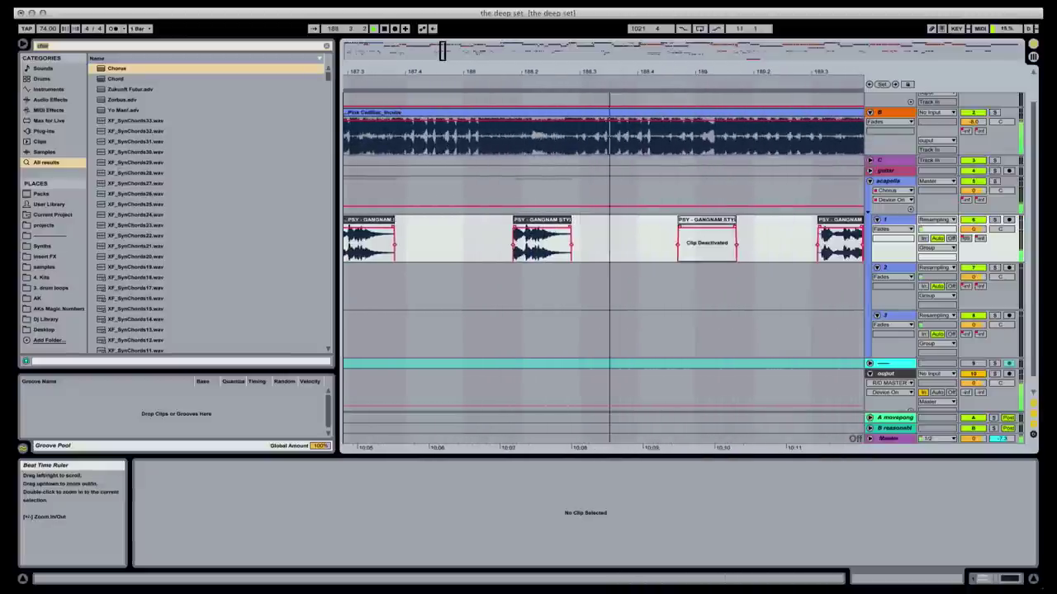
{"action": "left_click", "coordinate": [704, 243]}
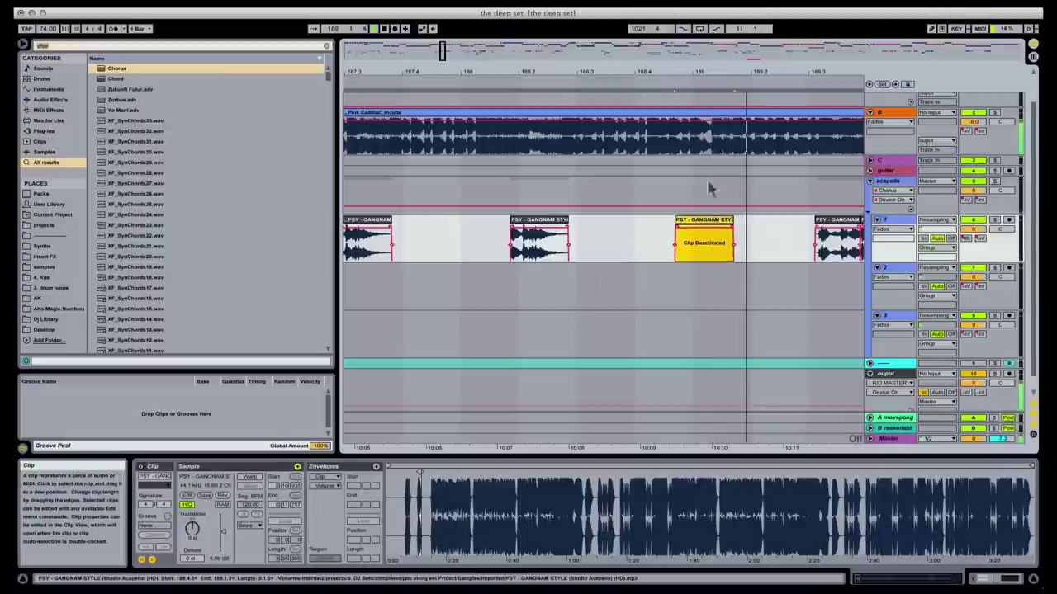
{"action": "left_click", "coordinate": [708, 188]}
- Delete the deactivated Gangnam Style clips between the active chops around bar 192 on acapella track 1
{"action": "left_click_drag", "start_coordinate": [783, 71], "coordinate": [594, 55]}
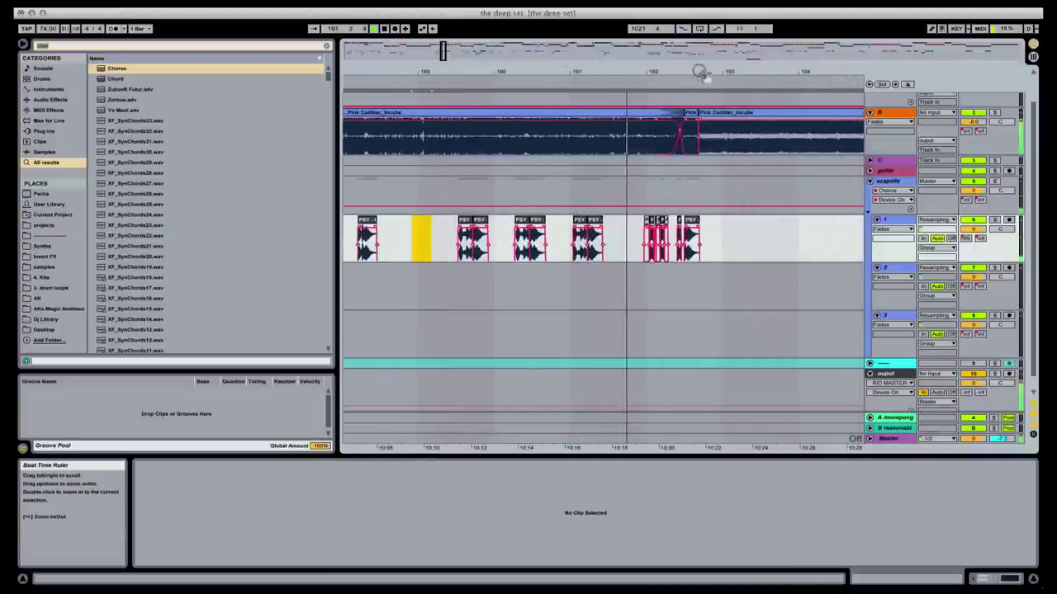
{"action": "left_click", "coordinate": [702, 190]}
{"action": "key", "text": "plus"}
{"action": "key", "text": "plus"}
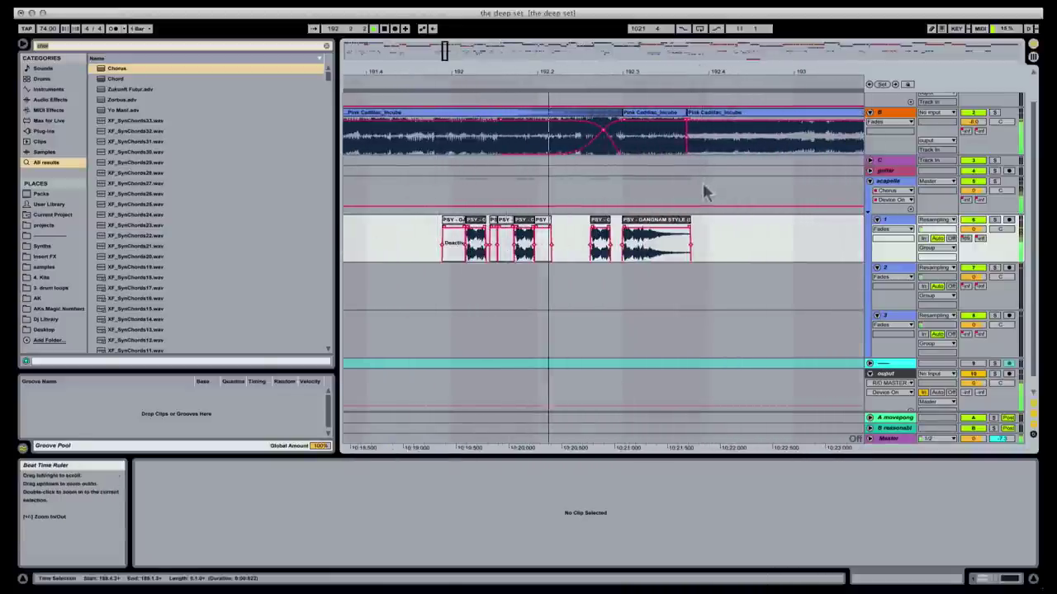
{"action": "left_click", "coordinate": [454, 234]}
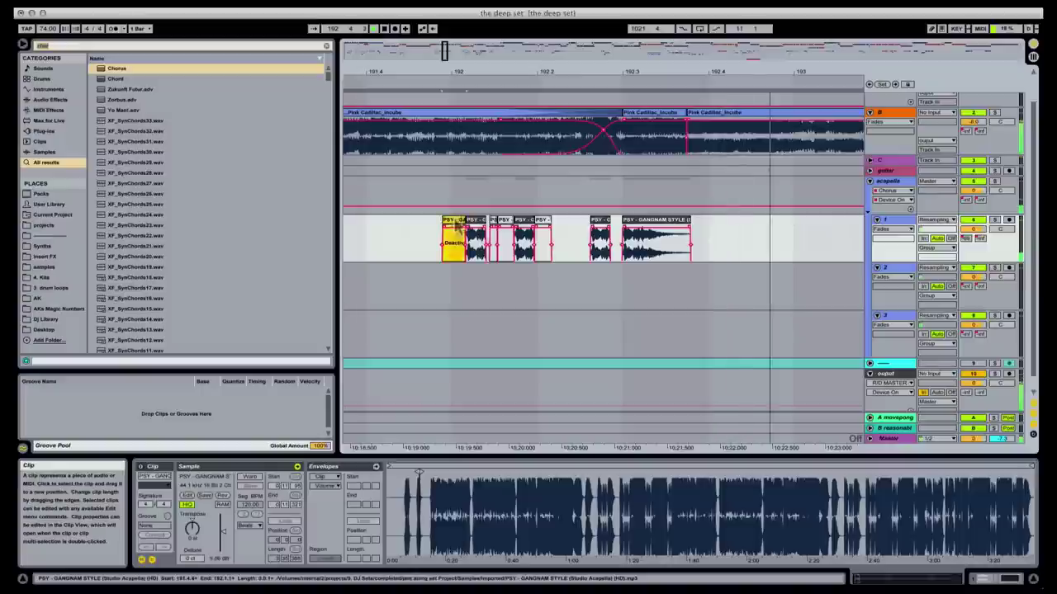
{"action": "key", "text": "Delete"}
{"action": "left_click", "coordinate": [494, 234]}
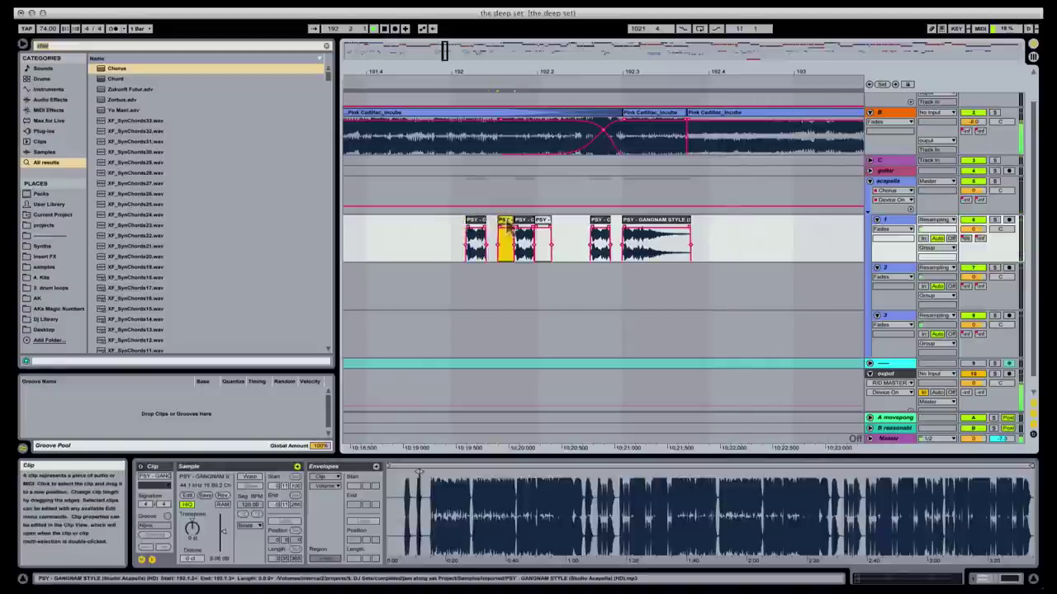
{"action": "key", "text": "Delete"}
{"action": "left_click", "coordinate": [543, 235]}
{"action": "key", "text": "Delete"}
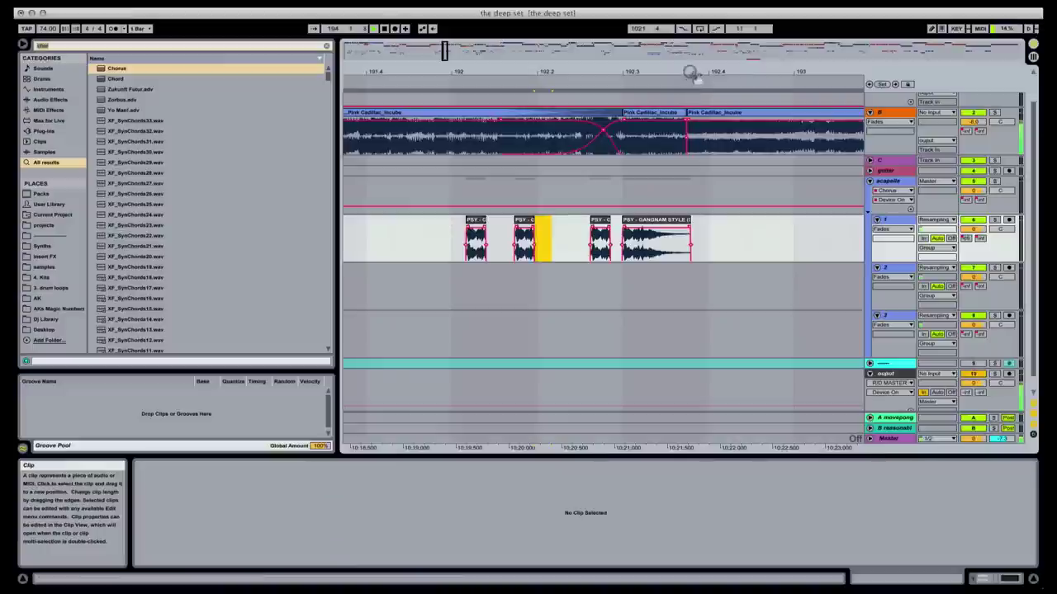
- Display the Transposition envelope of the short Pink Cadillac clip at 192.3 and play the section
{"action": "left_click", "coordinate": [670, 122]}
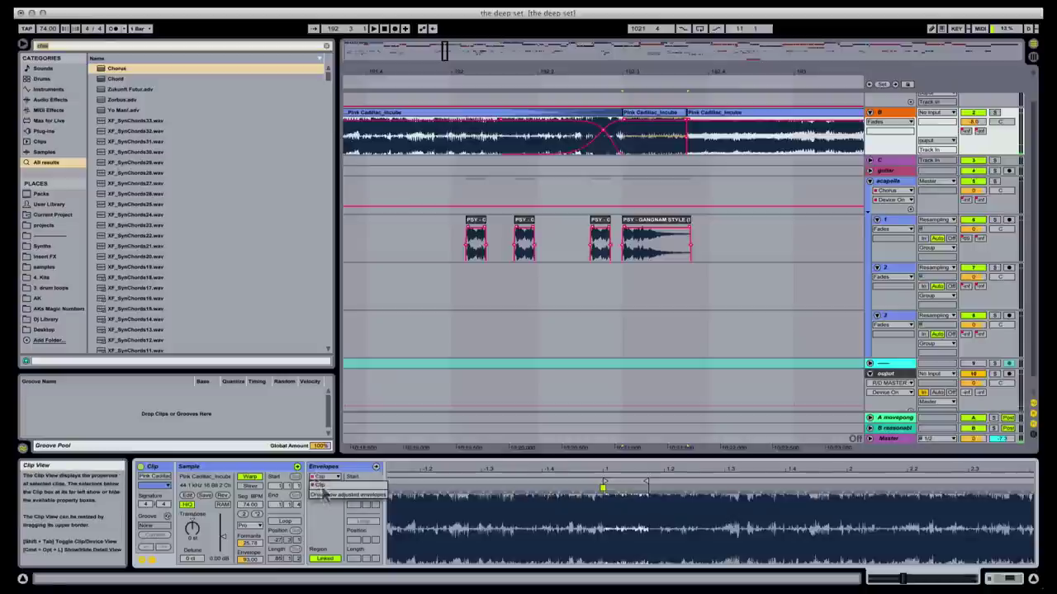
{"action": "left_click", "coordinate": [323, 492]}
{"action": "left_click", "coordinate": [325, 487]}
{"action": "left_click", "coordinate": [328, 512]}
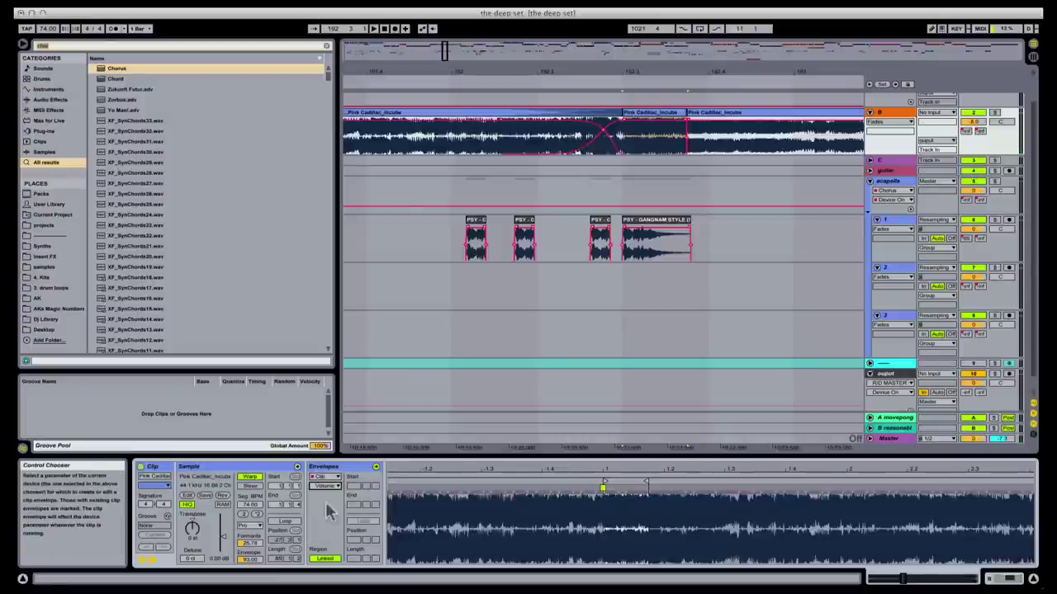
{"action": "key", "text": "space"}
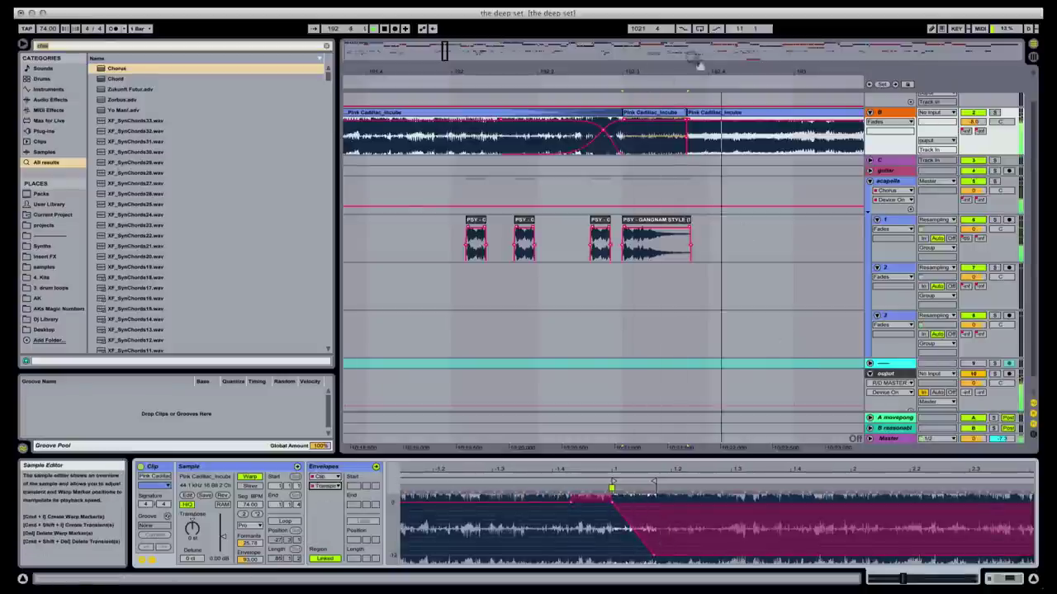
- Review the arrangement during playback from bar 194 to the gap in the Pink Cadillac track around 207.2
{"action": "key", "text": "minus"}
{"action": "key", "text": "minus"}
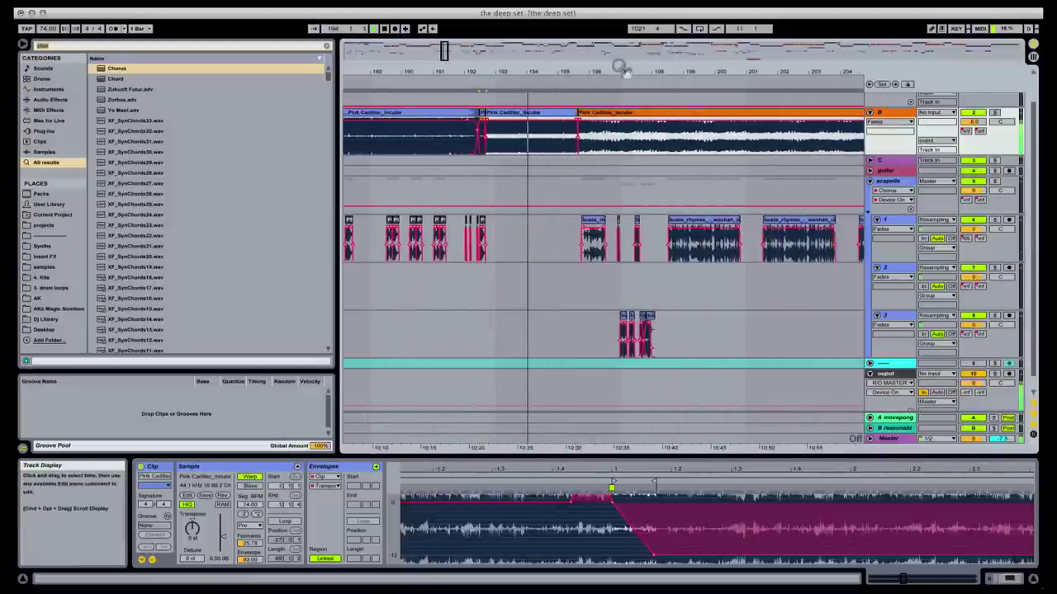
{"action": "mouse_move", "coordinate": [632, 73]}
{"action": "left_mouse_down"}
{"action": "mouse_move", "coordinate": [633, 59]}
{"action": "mouse_move", "coordinate": [633, 116]}
{"action": "left_mouse_up"}
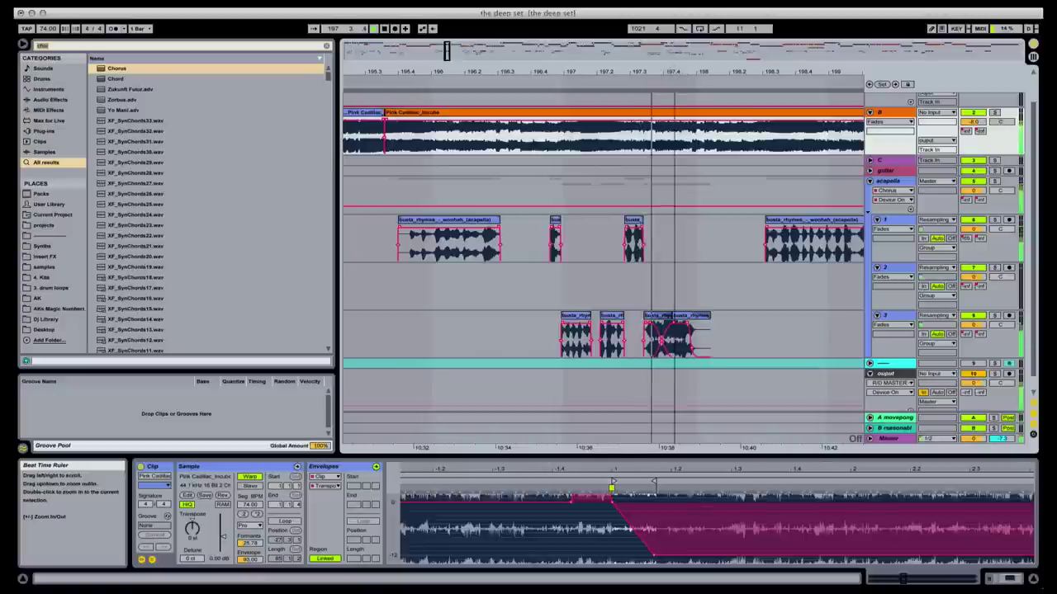
{"action": "left_click_drag", "start_coordinate": [406, 76], "coordinate": [382, 55]}
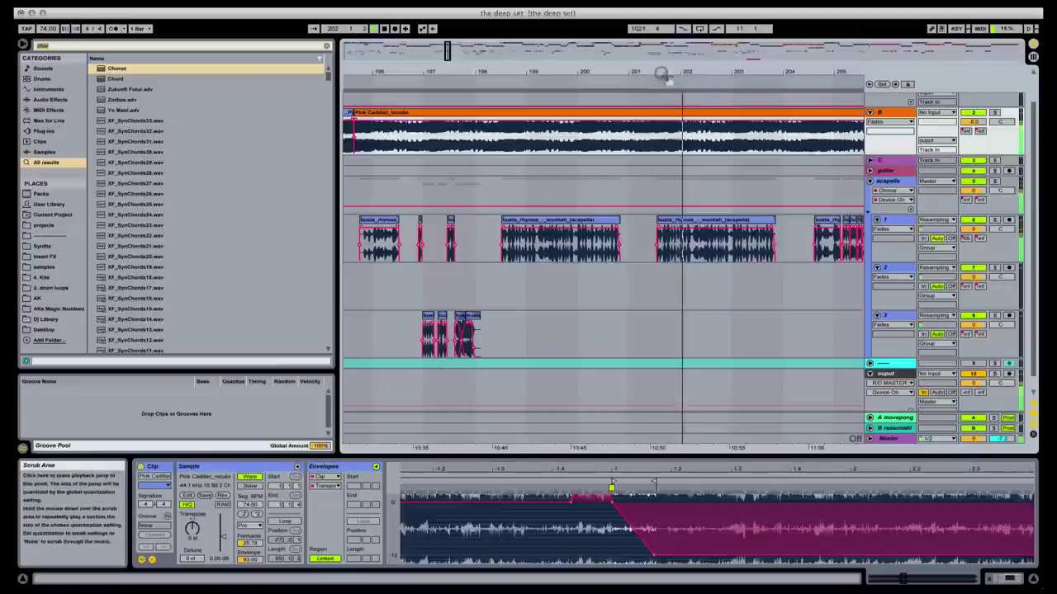
{"action": "left_click_drag", "start_coordinate": [686, 74], "coordinate": [677, 52]}
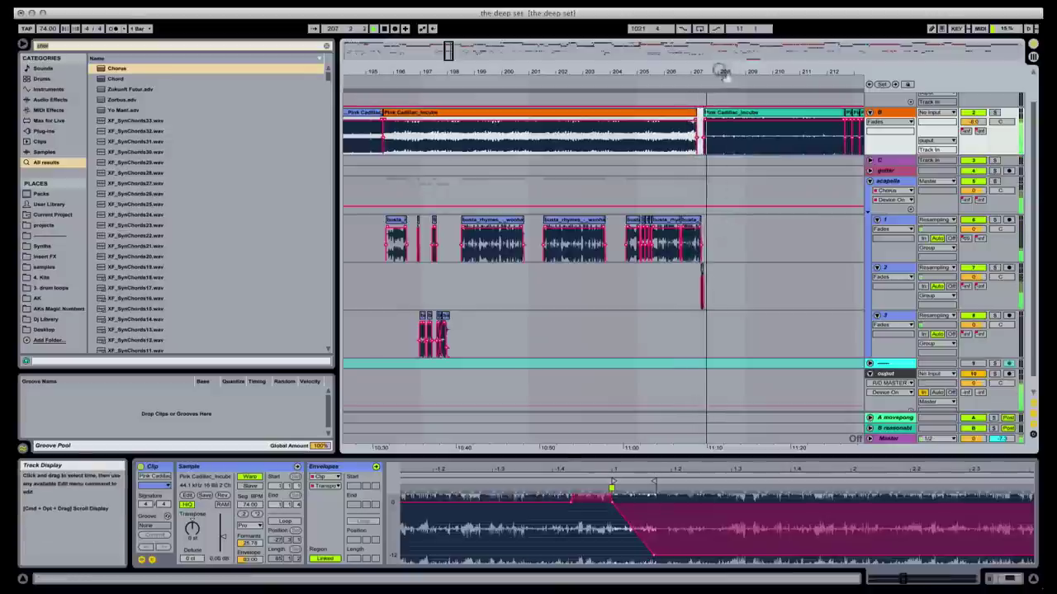
{"action": "left_click_drag", "start_coordinate": [715, 68], "coordinate": [685, 76]}
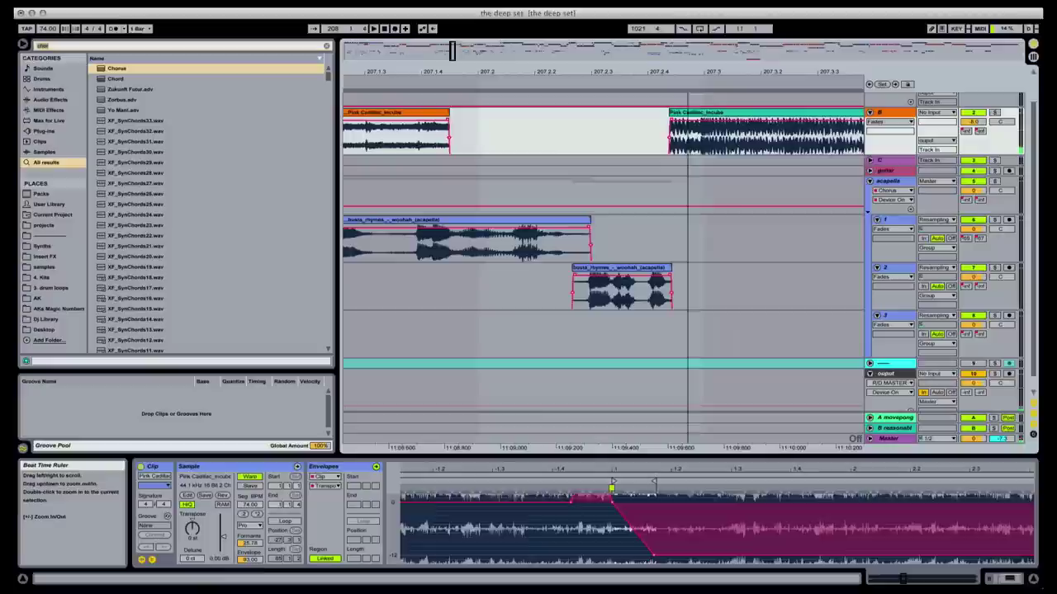
- Extend the end of the Busta Rhymes clip on acapella track 1 and the start of the overlapping track 2 clip around 207.2, checking by playback
{"action": "left_click", "coordinate": [381, 285]}
{"action": "key", "text": "space"}
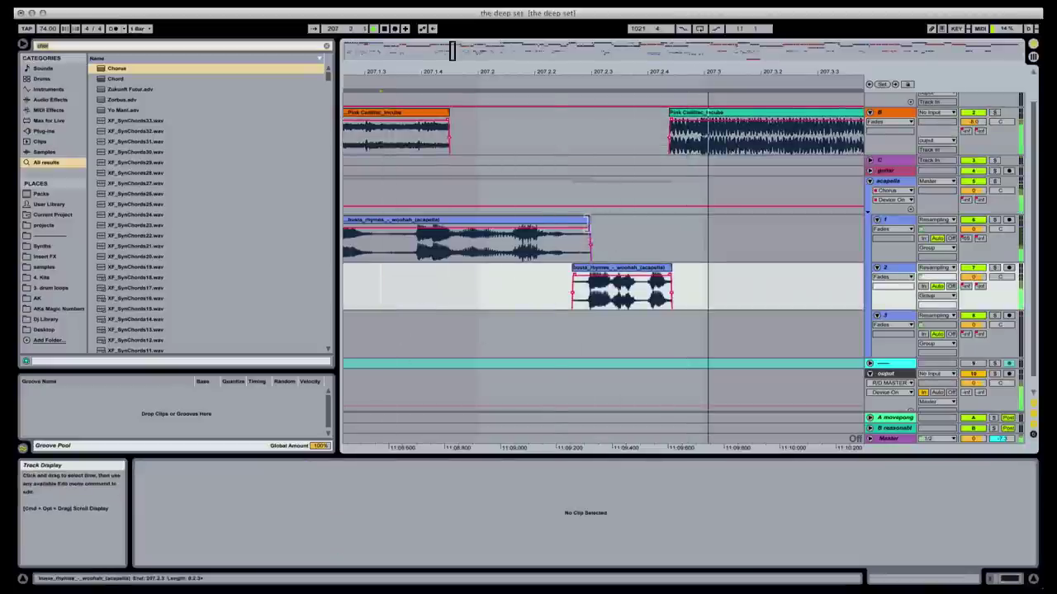
{"action": "key", "text": "space"}
{"action": "key", "text": "space"}
{"action": "left_click_drag", "start_coordinate": [579, 219], "coordinate": [640, 219]}
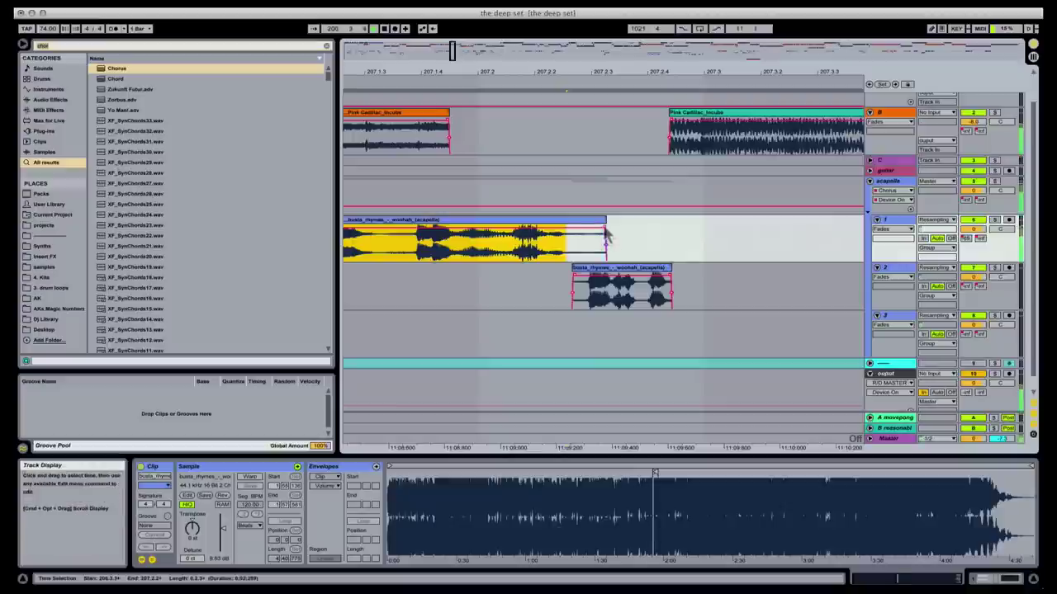
{"action": "left_click_drag", "start_coordinate": [573, 268], "coordinate": [548, 259]}
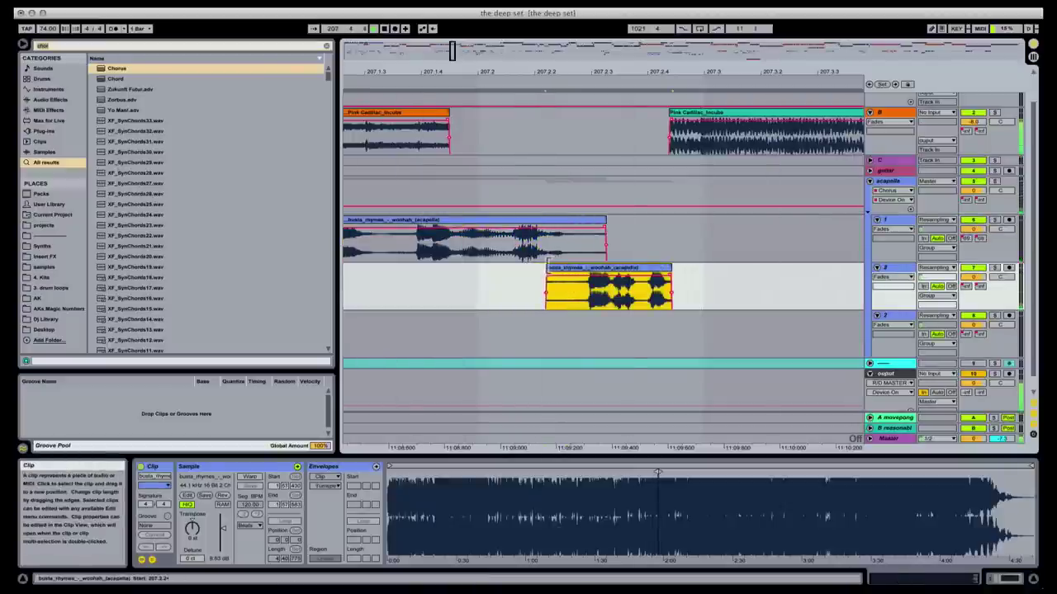
{"action": "left_click", "coordinate": [431, 299]}
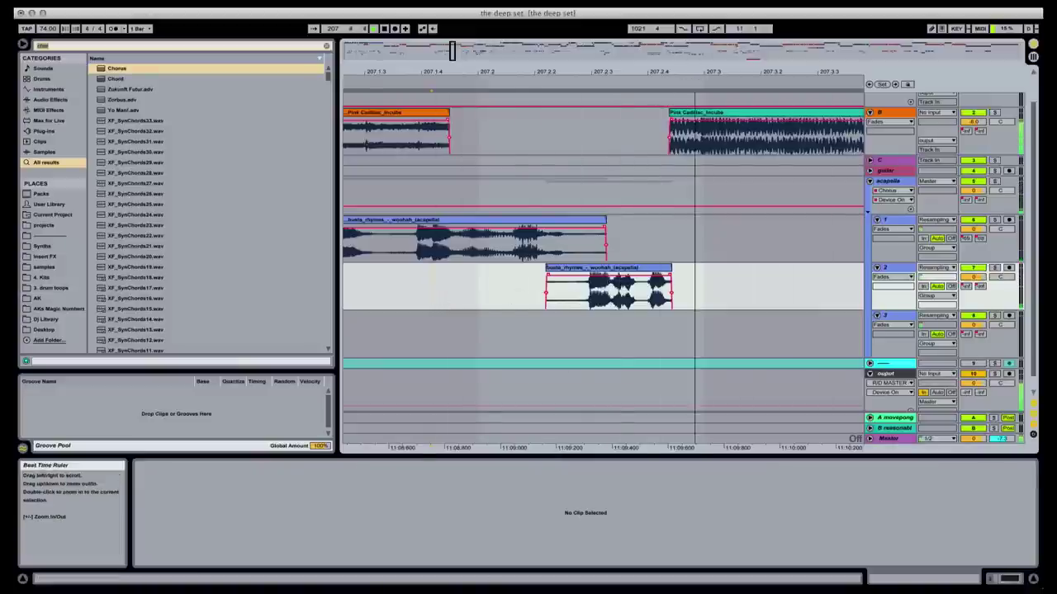
- Review the Pink Cadillac clips from the gap at 207.2 to about bar 213 during playback
{"action": "left_click_drag", "start_coordinate": [698, 70], "coordinate": [562, 53]}
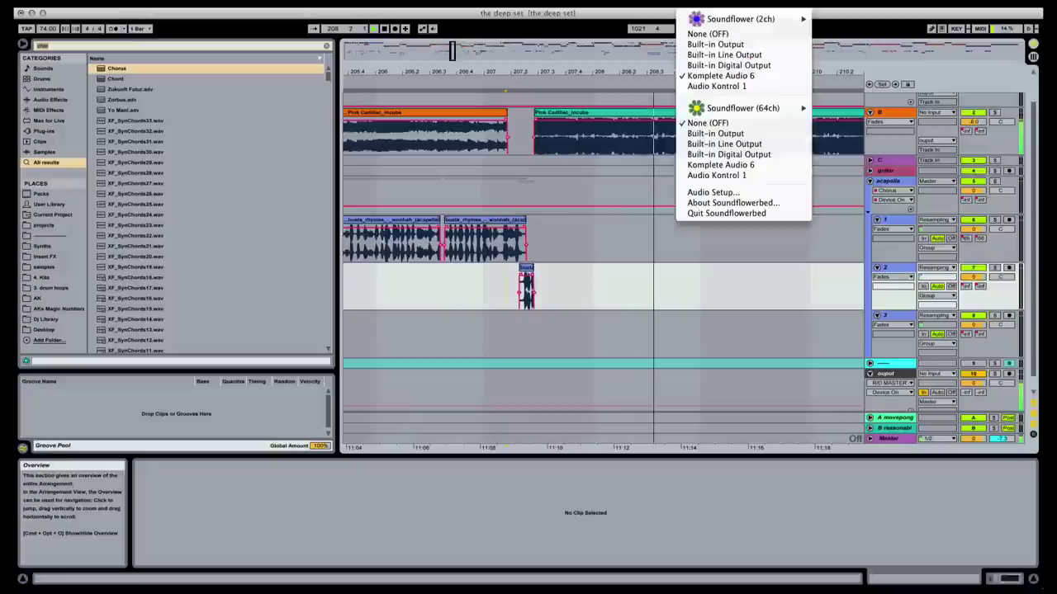
{"action": "left_click", "coordinate": [663, 71]}
{"action": "left_click_drag", "start_coordinate": [452, 51], "coordinate": [451, 49]}
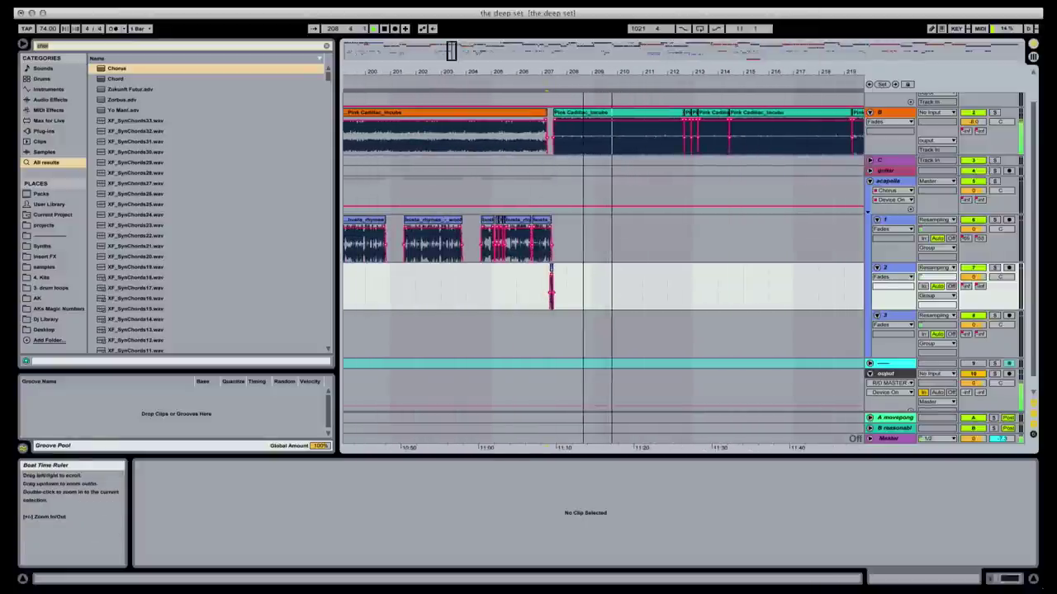
{"action": "mouse_move", "coordinate": [532, 73]}
{"action": "left_mouse_down"}
{"action": "mouse_move", "coordinate": [533, 60]}
{"action": "mouse_move", "coordinate": [532, 73]}
{"action": "left_mouse_up"}
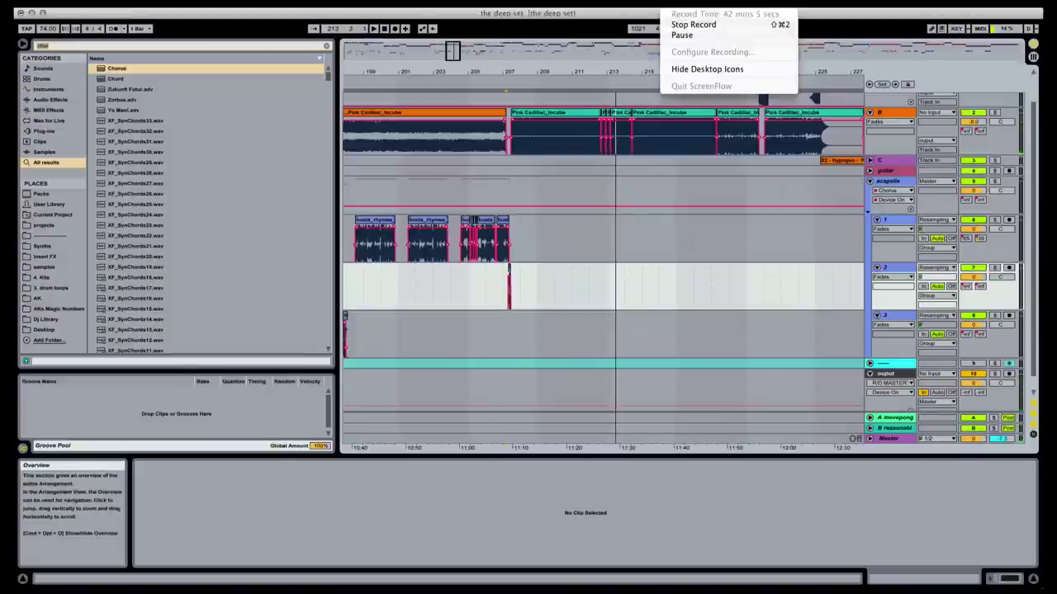
{"action": "key", "text": "Escape"}
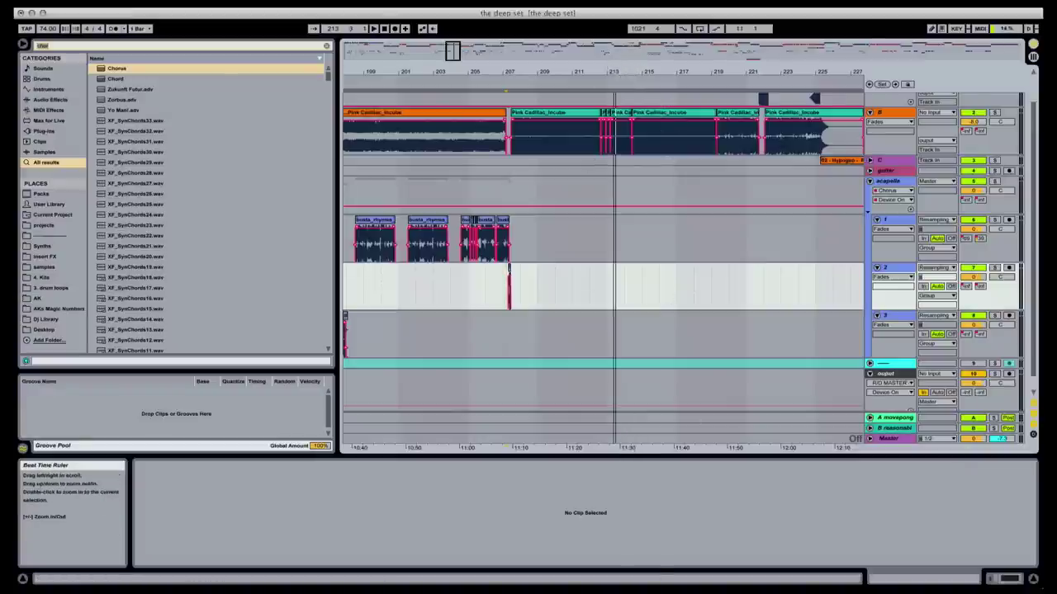
{"action": "left_click_drag", "start_coordinate": [621, 72], "coordinate": [620, 108]}
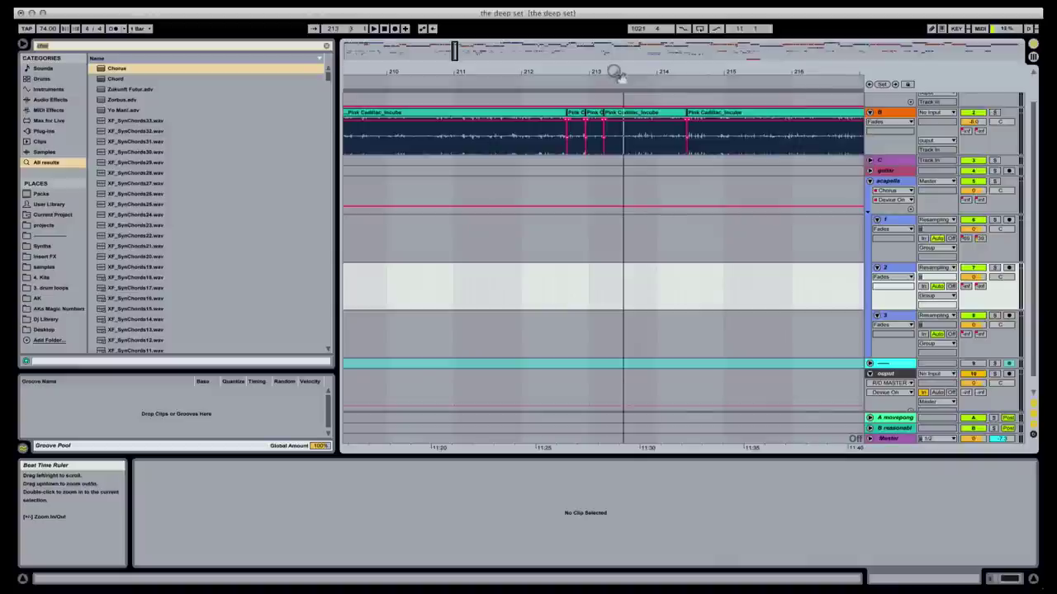
{"action": "left_click_drag", "start_coordinate": [616, 73], "coordinate": [644, 165]}
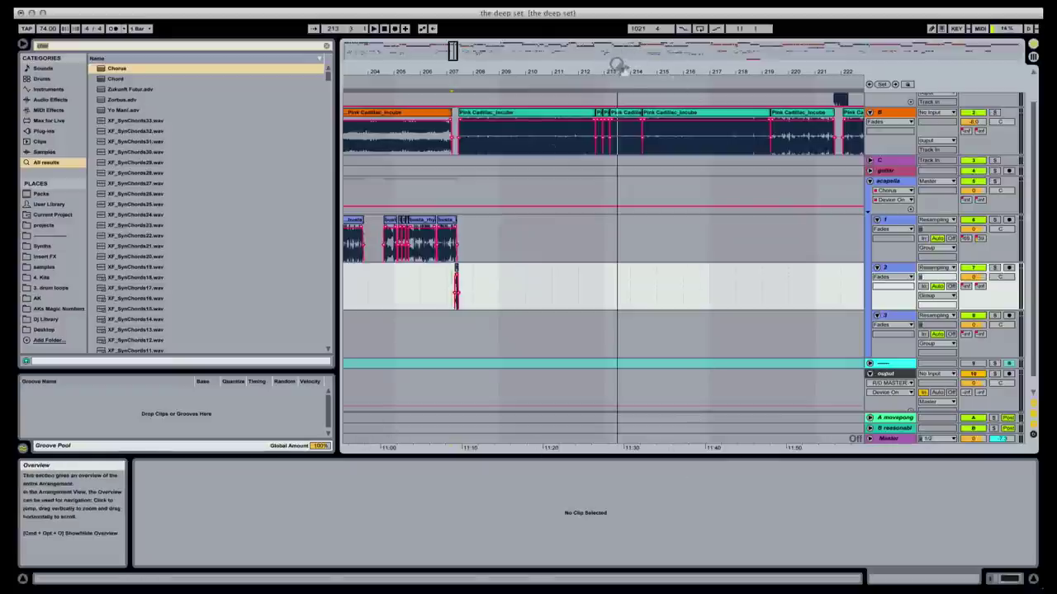
{"action": "left_click_drag", "start_coordinate": [625, 69], "coordinate": [586, 132]}
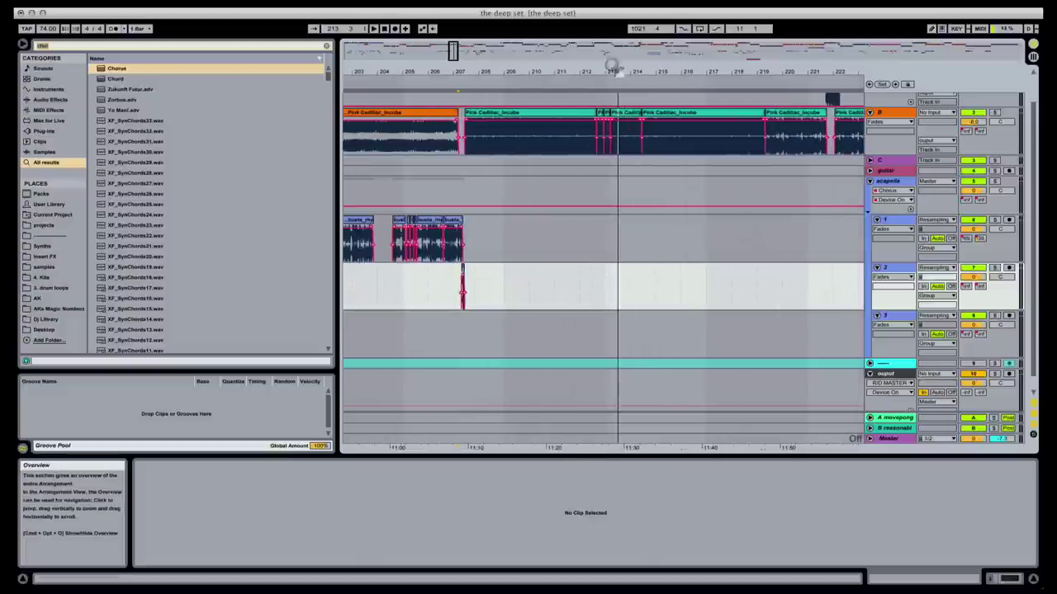
{"action": "left_click_drag", "start_coordinate": [619, 76], "coordinate": [619, 103]}
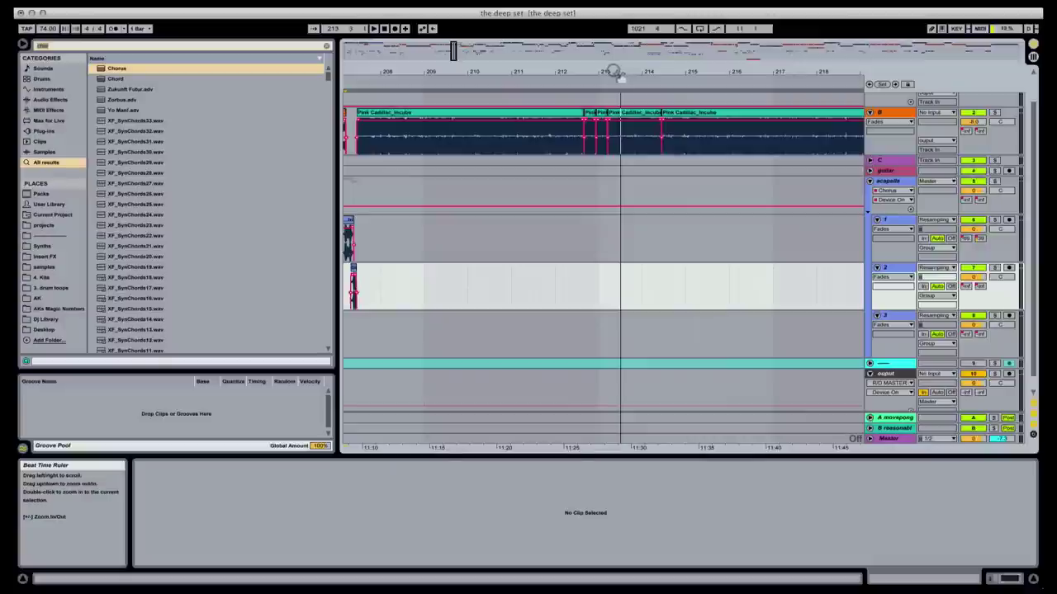
{"action": "left_click_drag", "start_coordinate": [615, 74], "coordinate": [610, 63]}
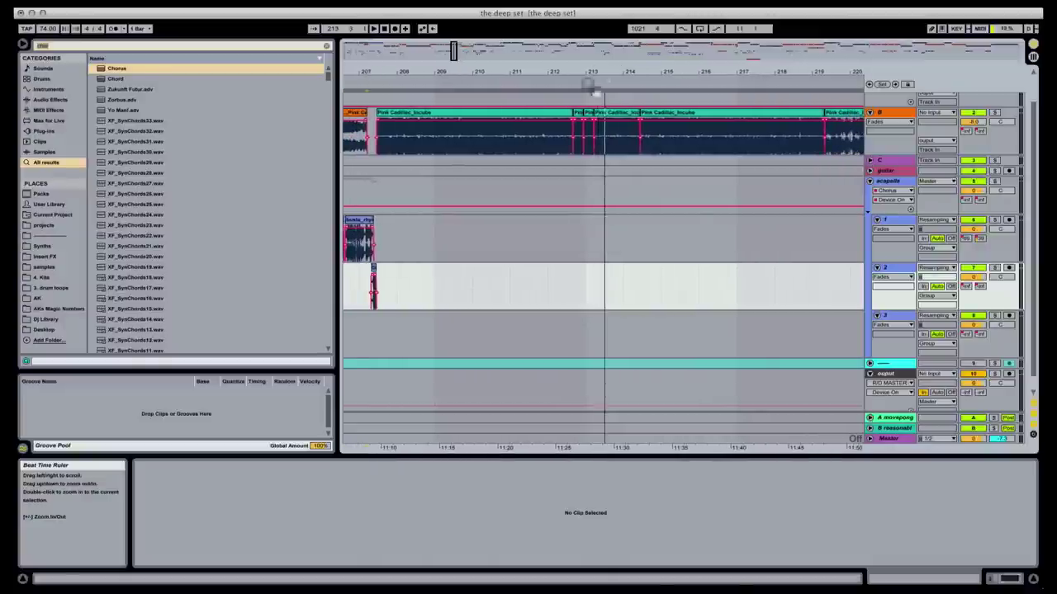
- Locate the final Pink Cadillac clips before the Hypogeo track and place the insert marker near bar 220
{"action": "left_click", "coordinate": [571, 161]}
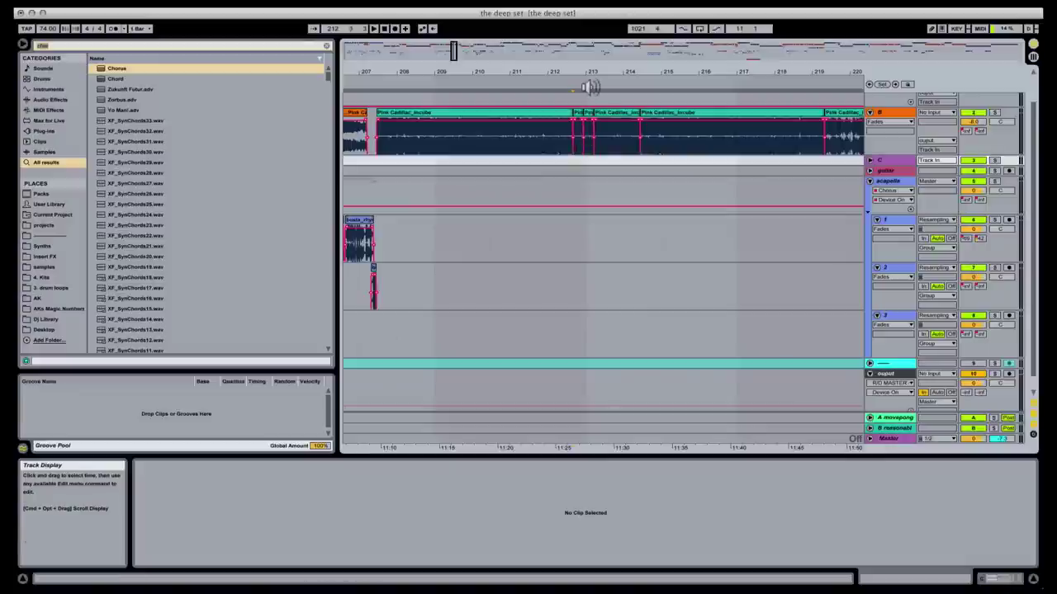
{"action": "left_click", "coordinate": [645, 72]}
{"action": "left_click_drag", "start_coordinate": [646, 73], "coordinate": [472, 71]}
{"action": "scroll", "coordinate": [655, 203], "scroll_direction": "up", "scroll_amount": 2}
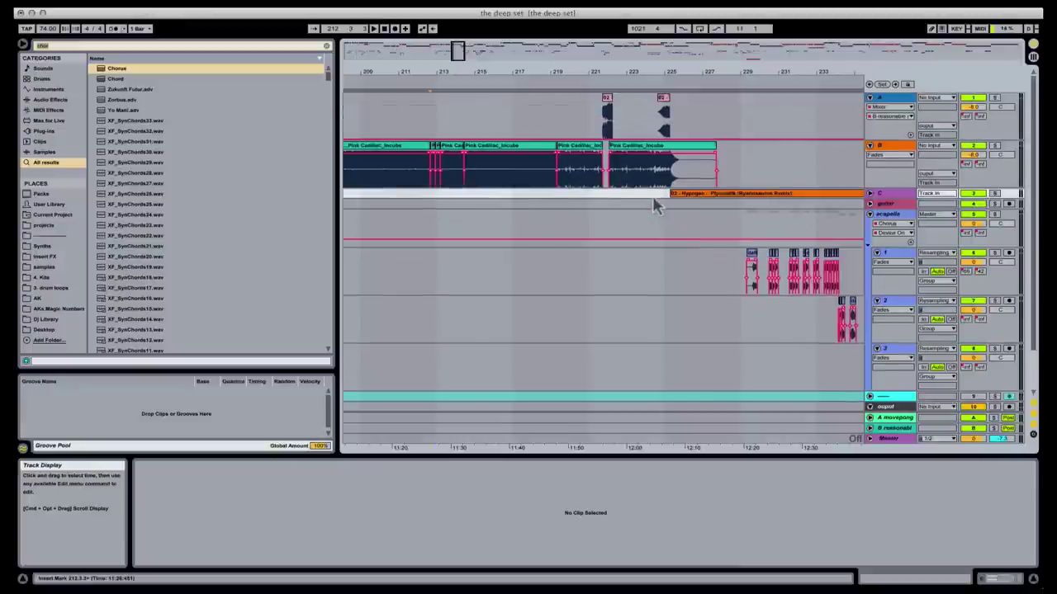
{"action": "left_click", "coordinate": [575, 207]}
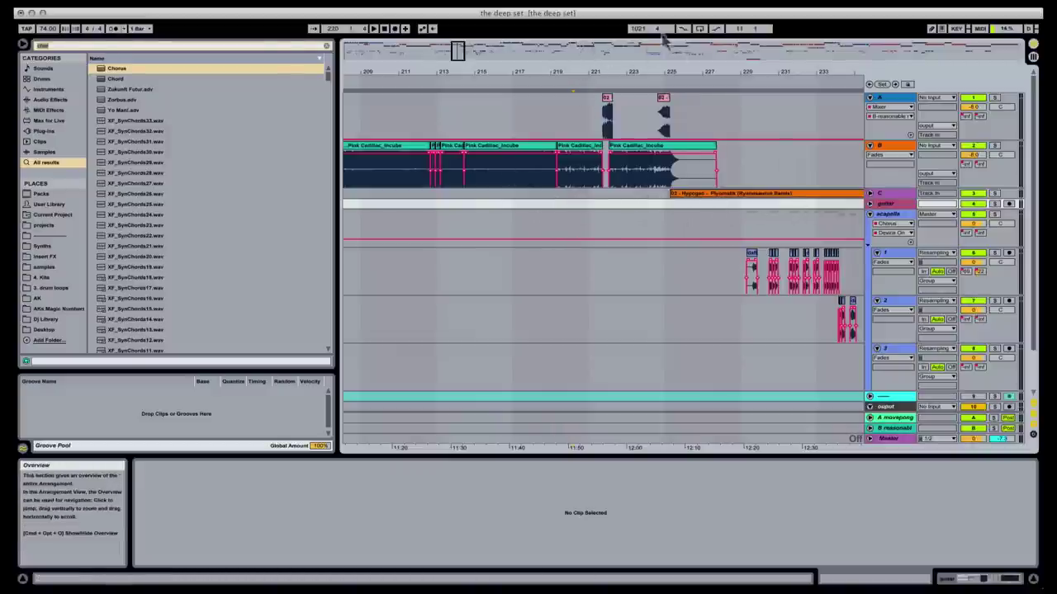
- Try the Soundflower (2ch) output on Audio Kontrol 1 by playing from about bar 220, and restore it to Komplete Audio 6
{"action": "left_click", "coordinate": [685, 0]}
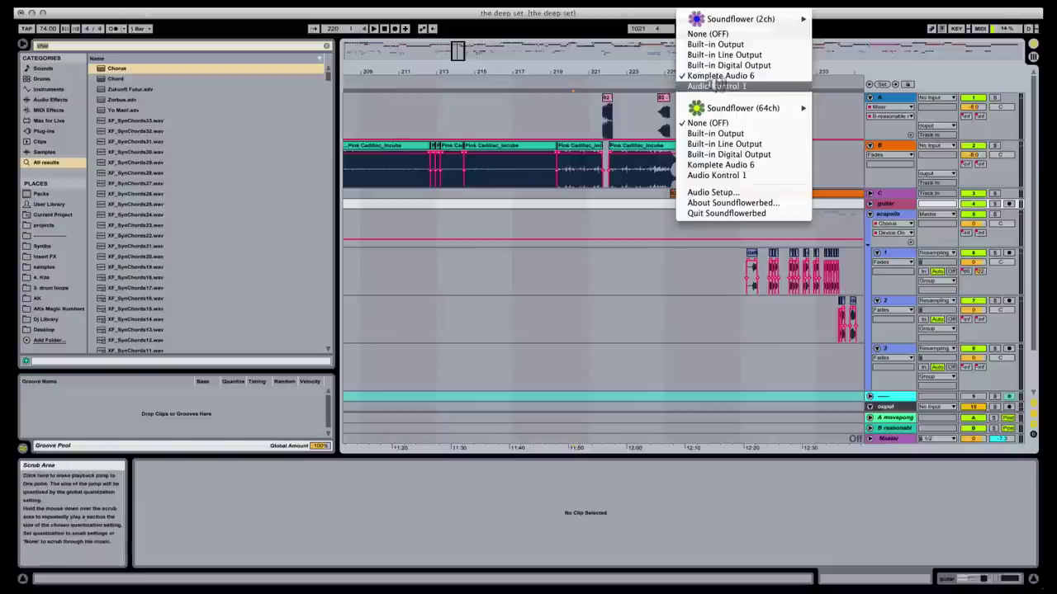
{"action": "left_click", "coordinate": [711, 86]}
{"action": "left_click", "coordinate": [593, 196]}
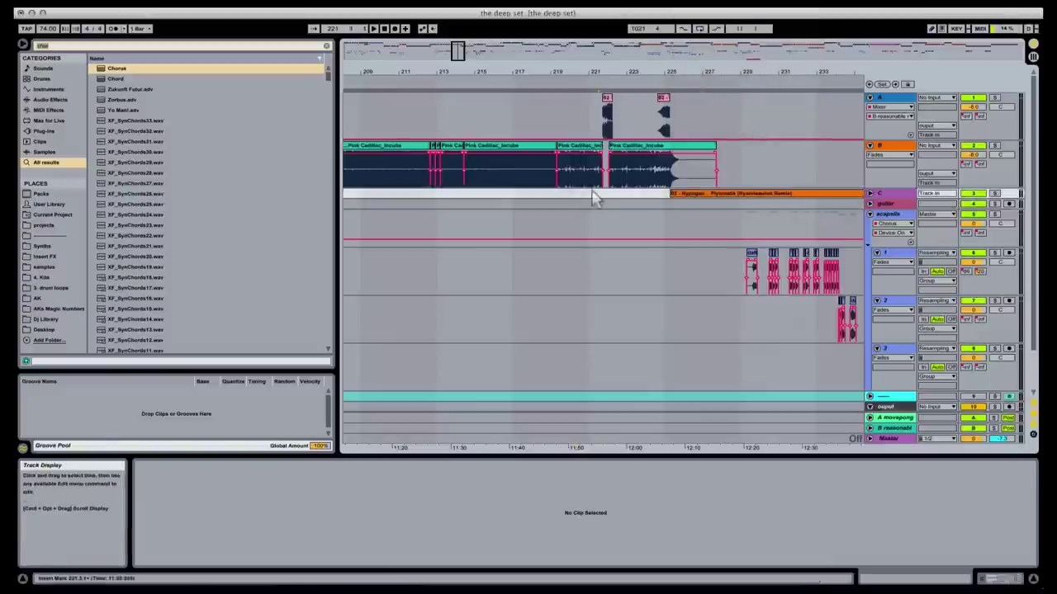
{"action": "left_click", "coordinate": [566, 204]}
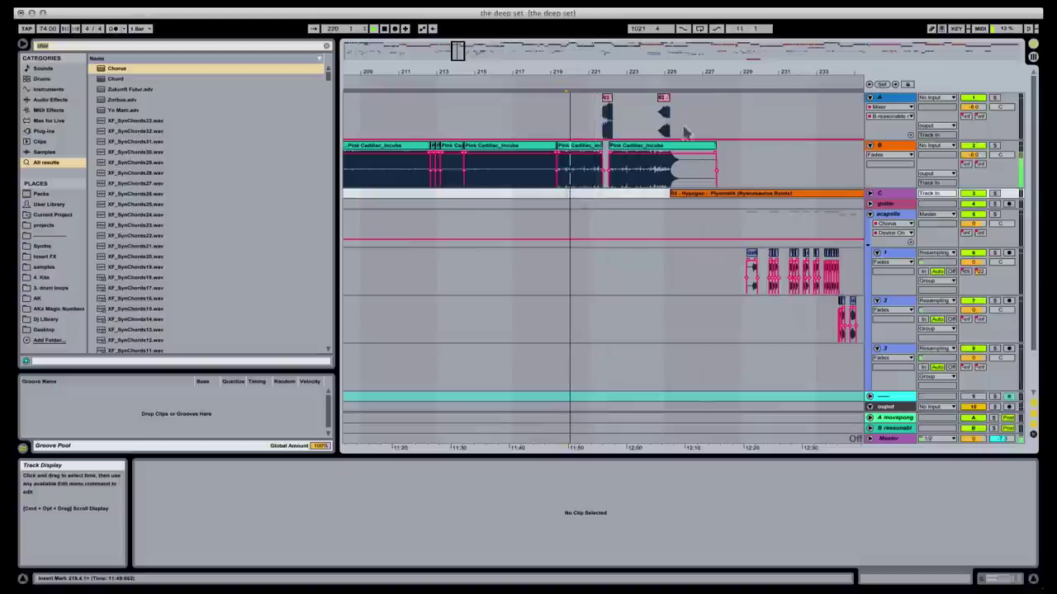
{"action": "left_click", "coordinate": [683, 2]}
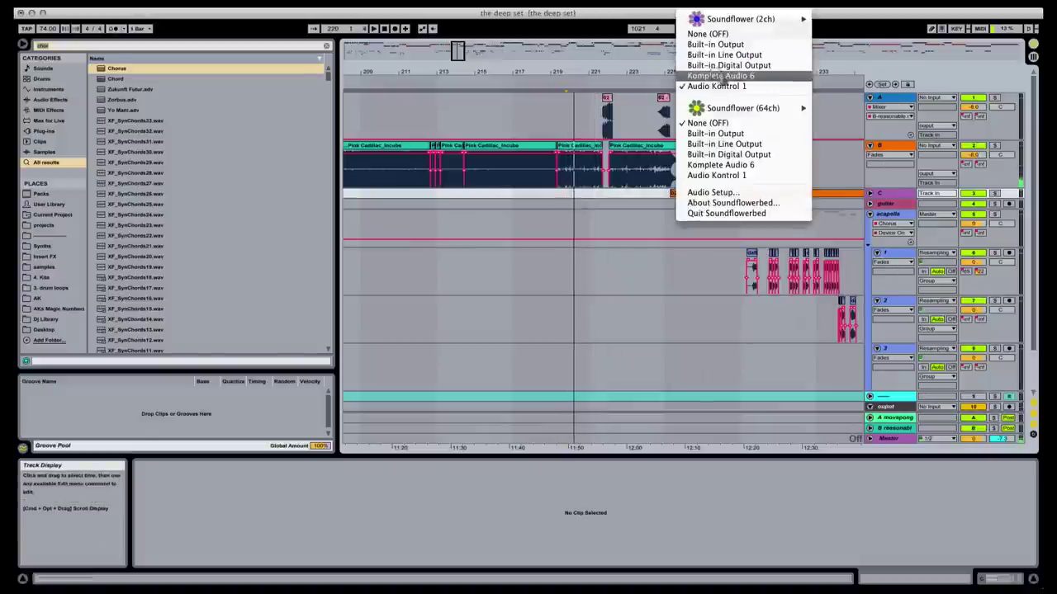
{"action": "left_click", "coordinate": [723, 76]}
- Play the transition from Pink Cadillac into the Hypogeo track from about bar 220, with track C unfolded
{"action": "left_click", "coordinate": [555, 203]}
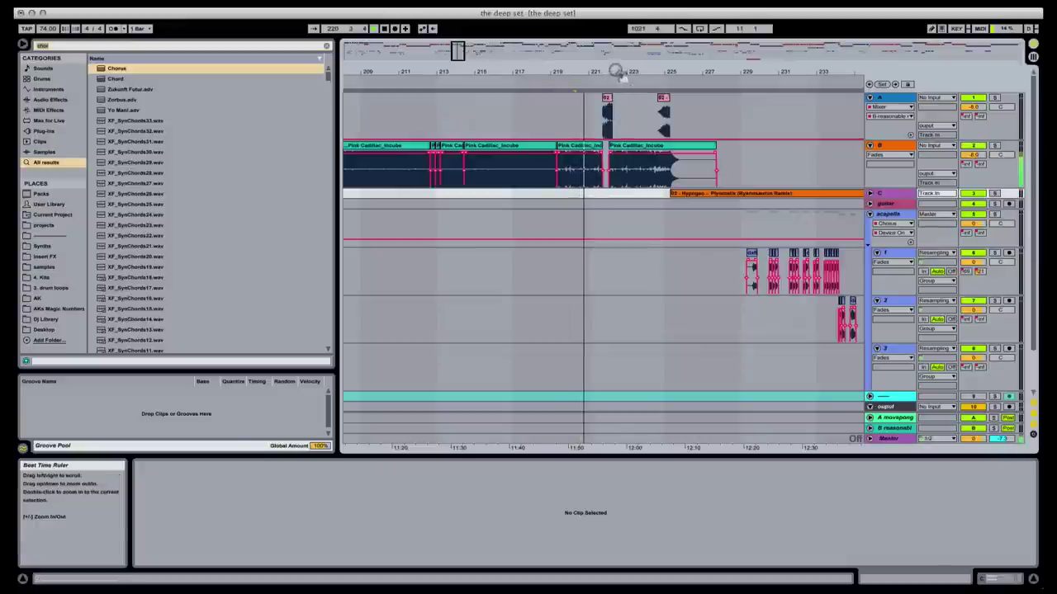
{"action": "mouse_move", "coordinate": [619, 73]}
{"action": "left_mouse_down"}
{"action": "mouse_move", "coordinate": [619, 100]}
{"action": "mouse_move", "coordinate": [616, 71]}
{"action": "left_mouse_up"}
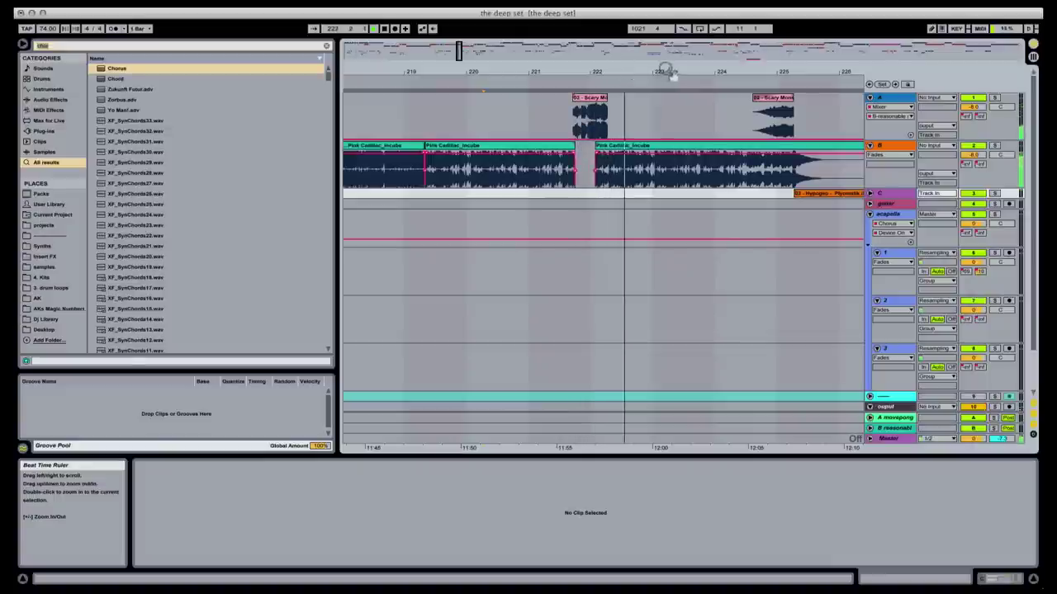
{"action": "left_click_drag", "start_coordinate": [665, 73], "coordinate": [636, 72]}
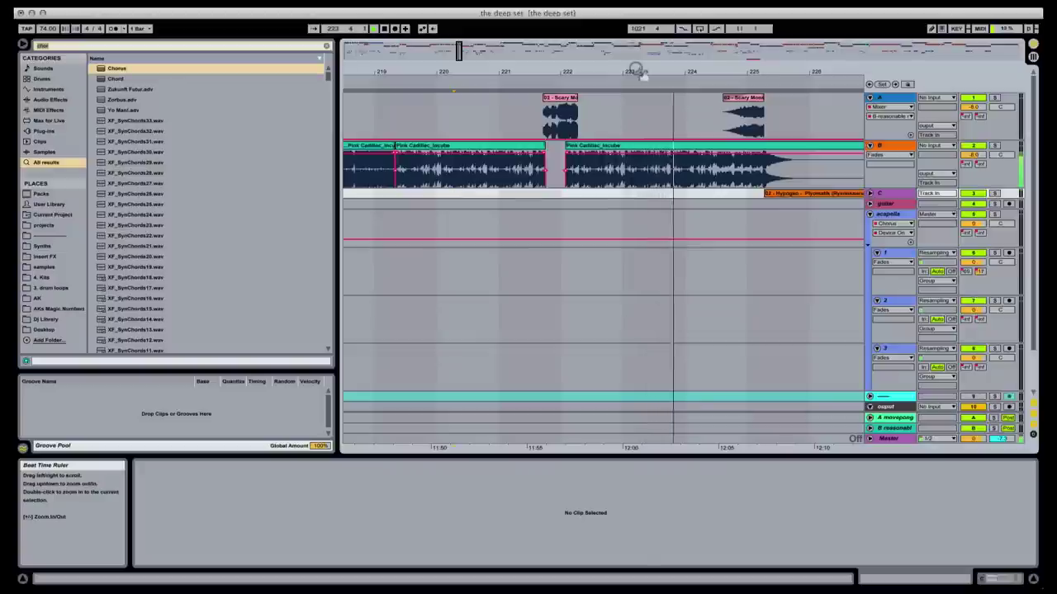
{"action": "left_click_drag", "start_coordinate": [724, 71], "coordinate": [637, 71]}
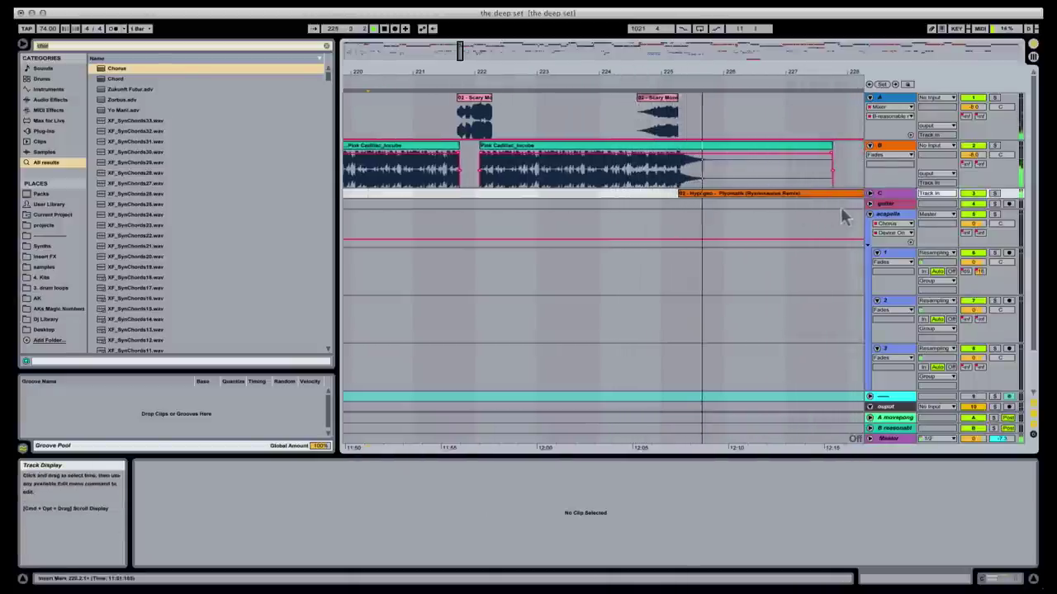
{"action": "left_click", "coordinate": [870, 193]}
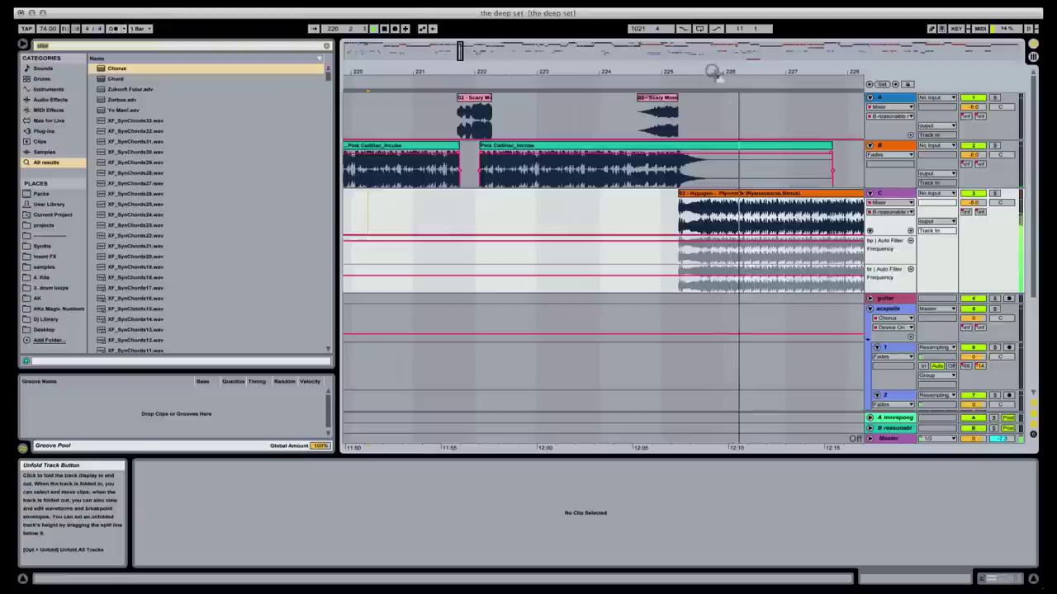
{"action": "left_click_drag", "start_coordinate": [751, 71], "coordinate": [561, 62]}
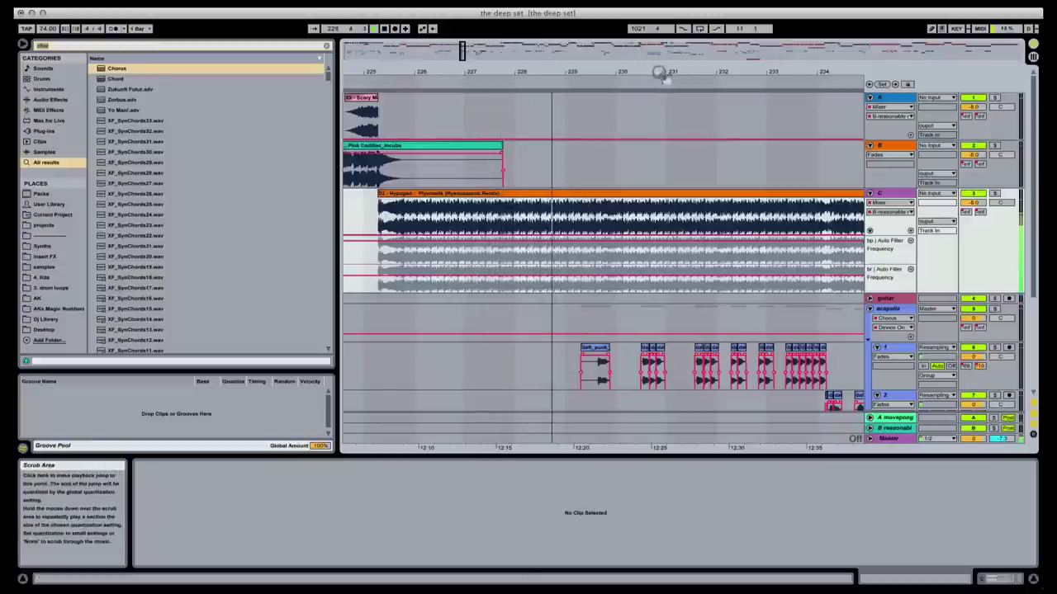
- Trim the silent start of the first Daft Punk clip on acapella track 1 to about 229.3
{"action": "left_click_drag", "start_coordinate": [660, 71], "coordinate": [660, 95]}
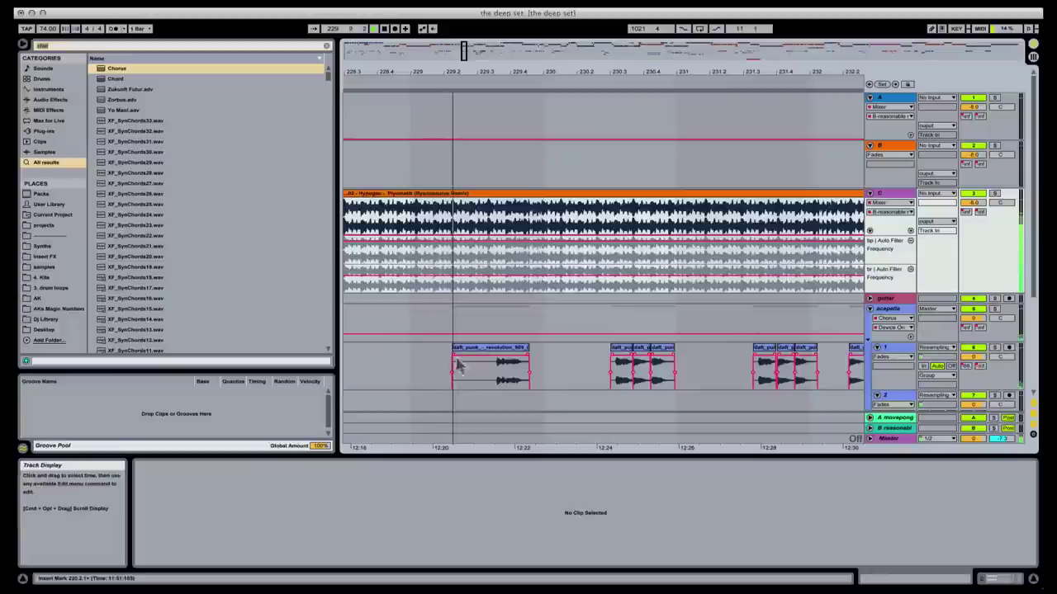
{"action": "left_click_drag", "start_coordinate": [453, 348], "coordinate": [487, 347]}
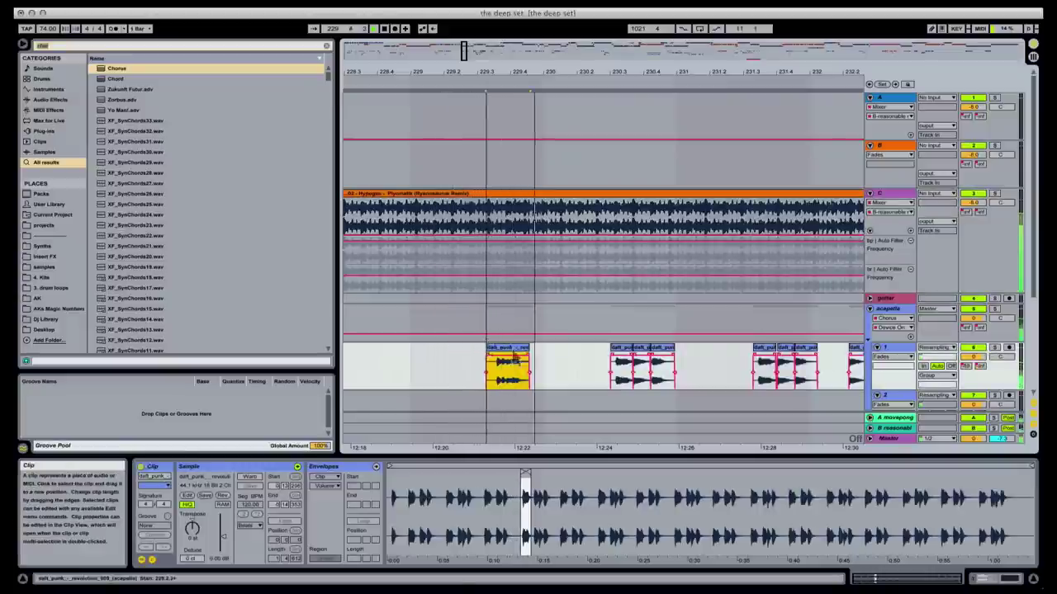
{"action": "left_click", "coordinate": [531, 363]}
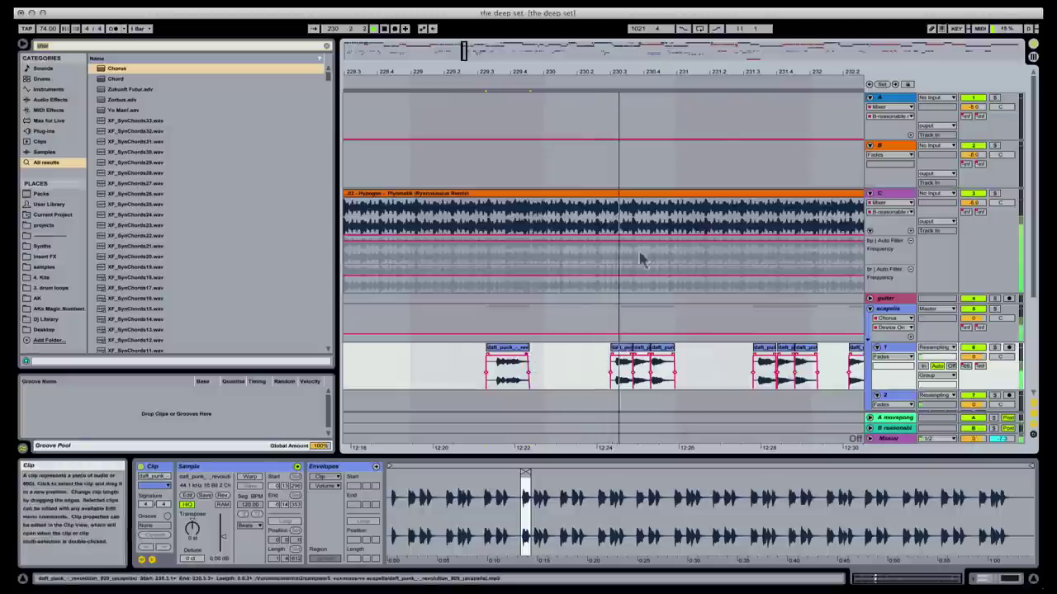
- Review the Daft Punk chops on all three acapella tracks from about bar 231 to 241 during playback, with the browser hidden
{"action": "left_click_drag", "start_coordinate": [719, 72], "coordinate": [438, 161]}
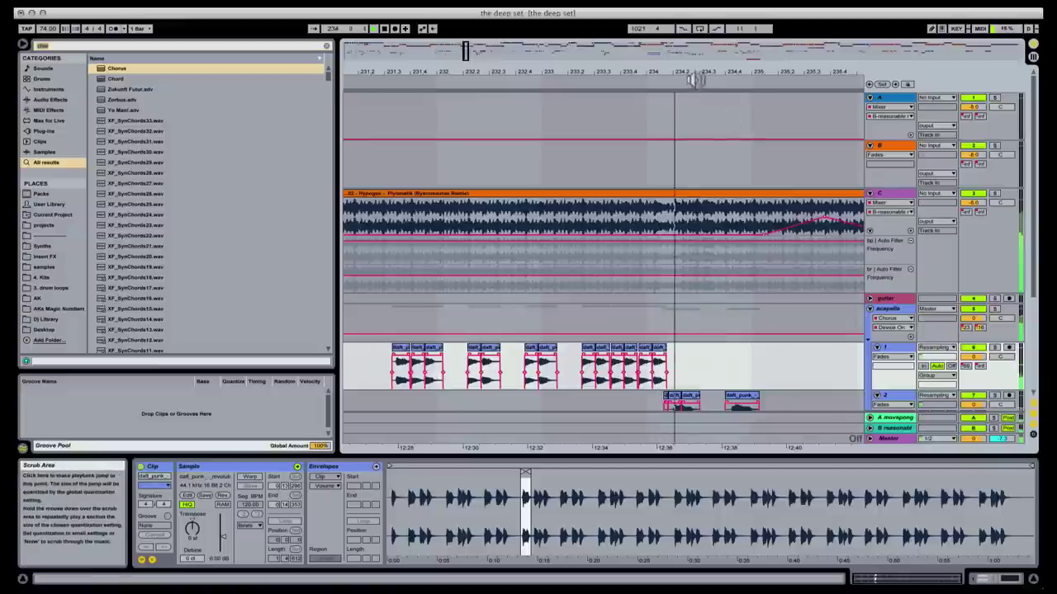
{"action": "left_click_drag", "start_coordinate": [708, 73], "coordinate": [465, 72]}
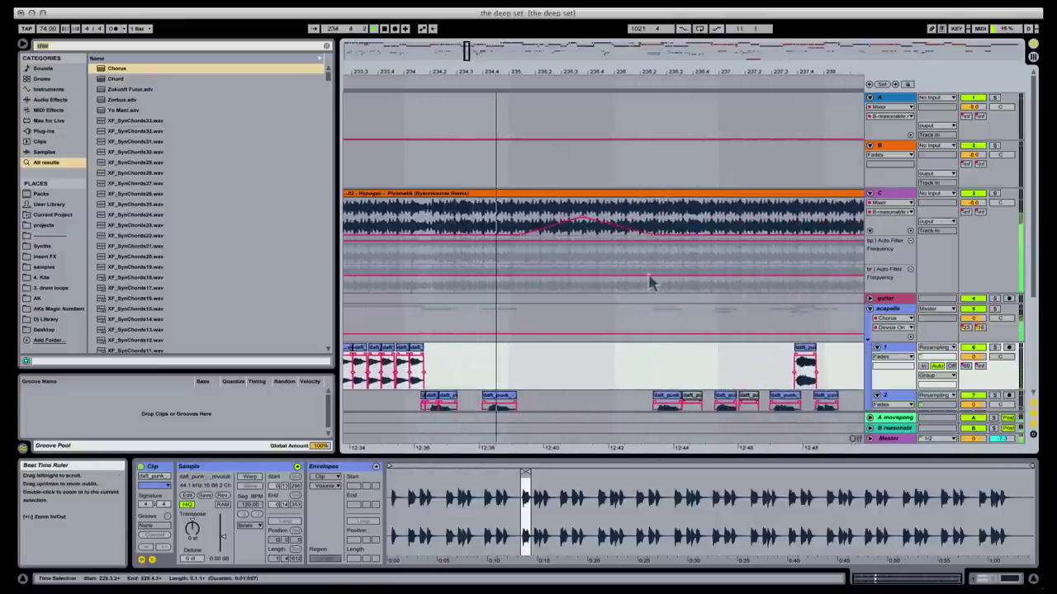
{"action": "scroll", "coordinate": [628, 293], "scroll_direction": "down", "scroll_amount": 3}
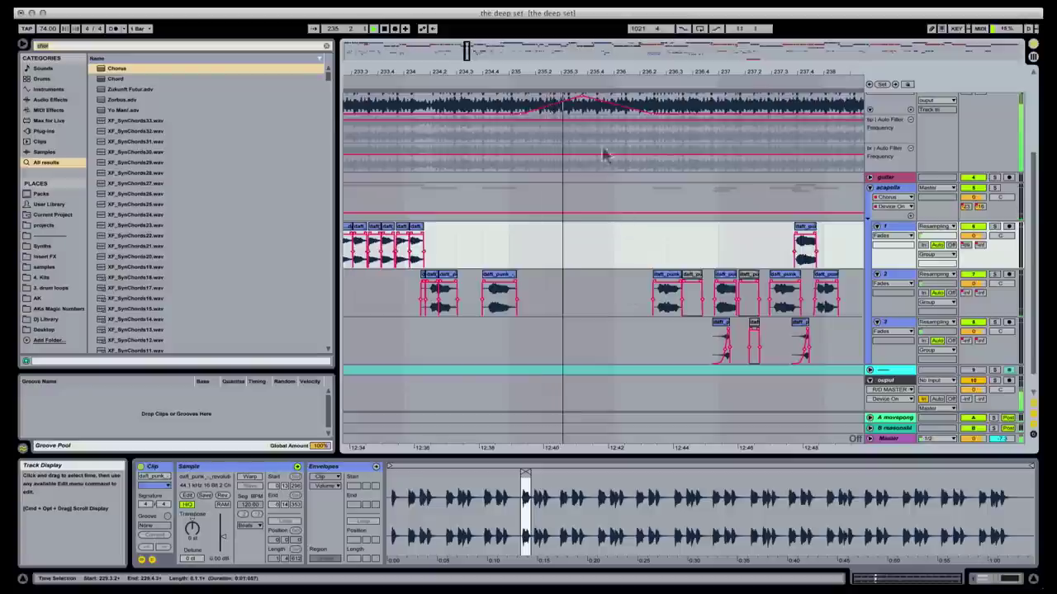
{"action": "left_click", "coordinate": [24, 43]}
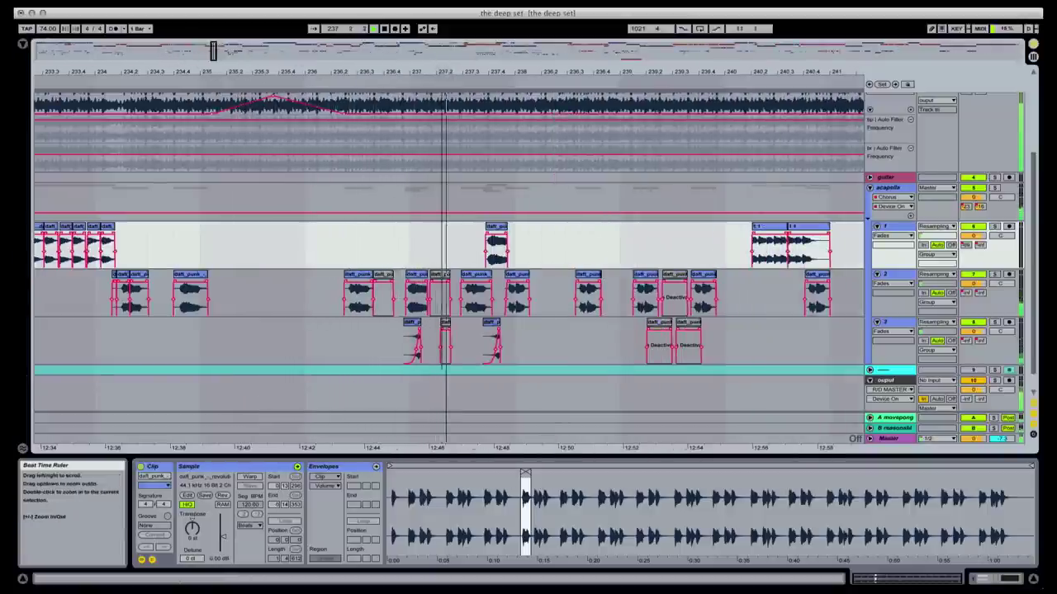
- Extend the faded-in Daft Punk clip before bar 237 on acapella track 3, shift it to end around 237.1.3, and play it back
{"action": "left_click_drag", "start_coordinate": [450, 72], "coordinate": [438, 165]}
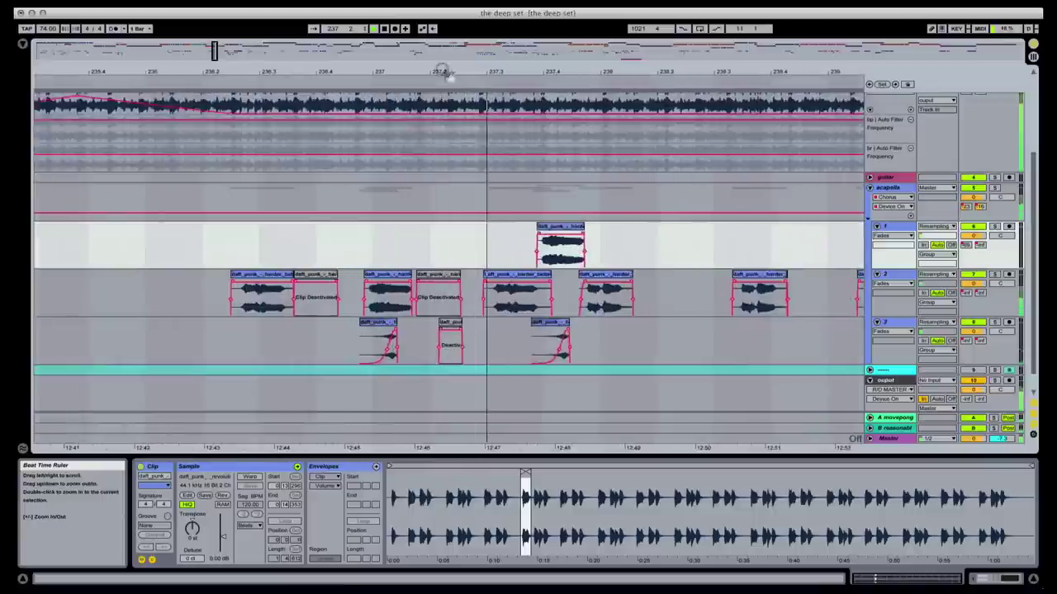
{"action": "left_click", "coordinate": [376, 328]}
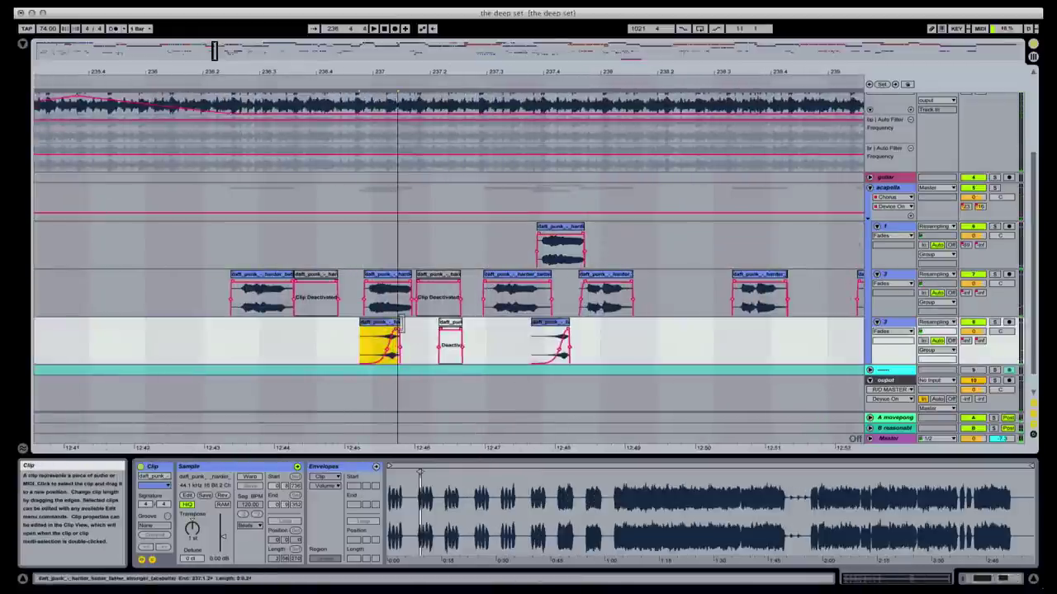
{"action": "left_click", "coordinate": [388, 351]}
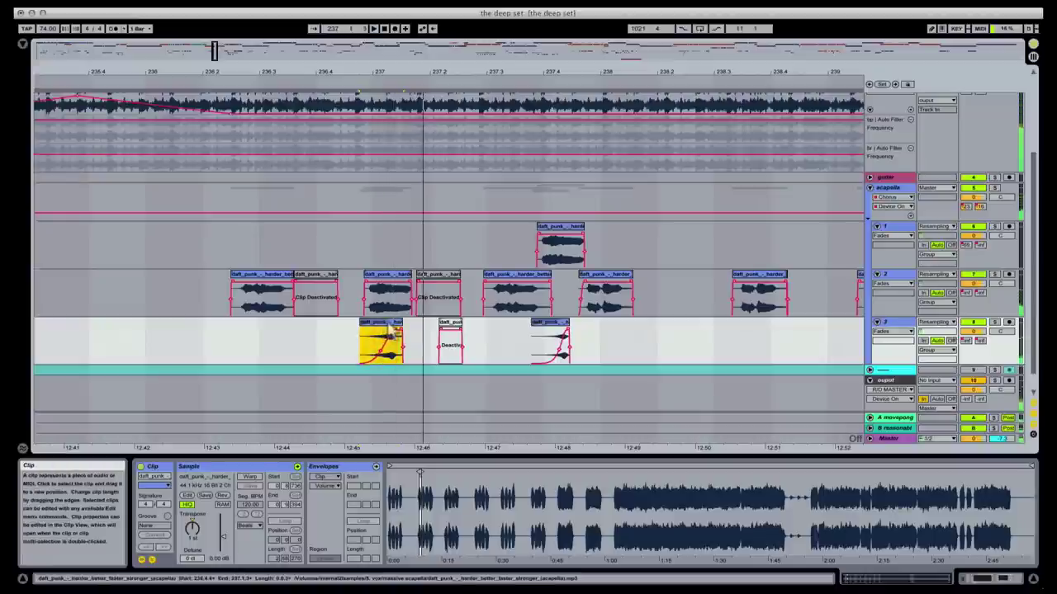
{"action": "key", "text": "space"}
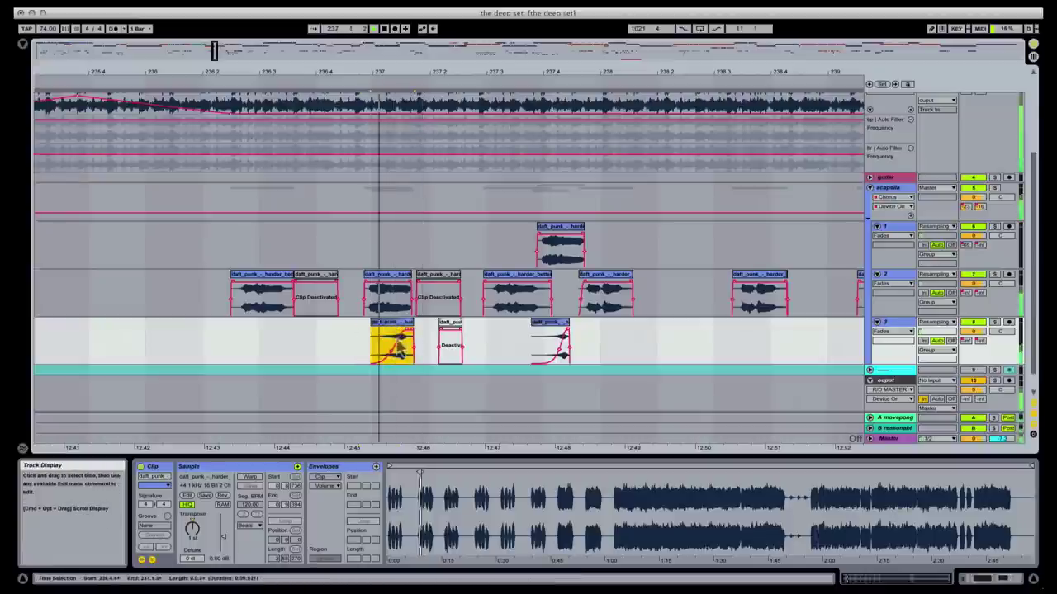
{"action": "left_click", "coordinate": [312, 351]}
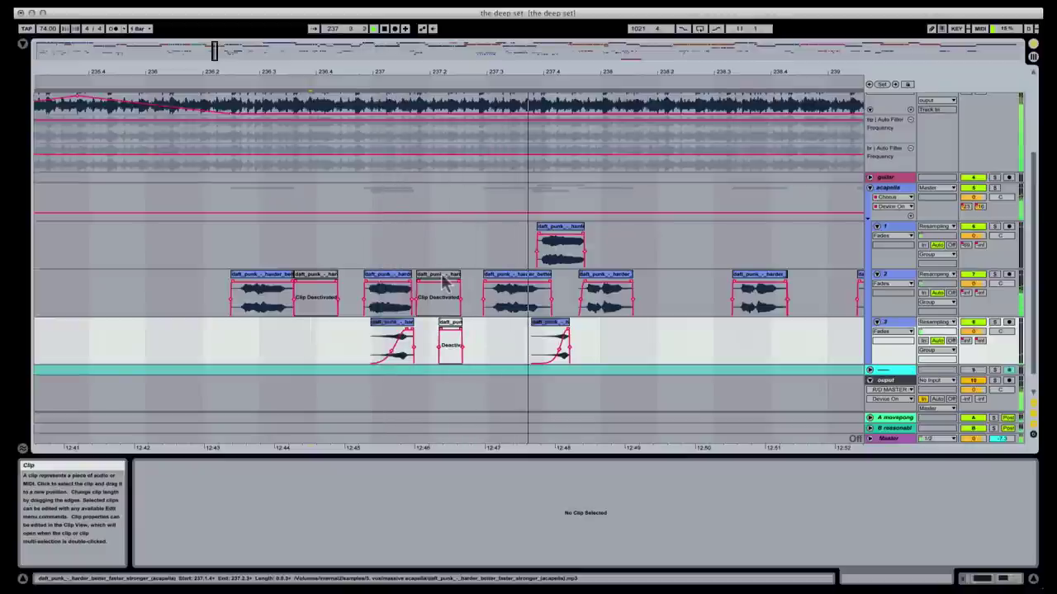
{"action": "key", "text": "space"}
- Shift the second faded-in Daft Punk clip near 237.4 on acapella track 3 slightly later and play it back
{"action": "left_click", "coordinate": [559, 353]}
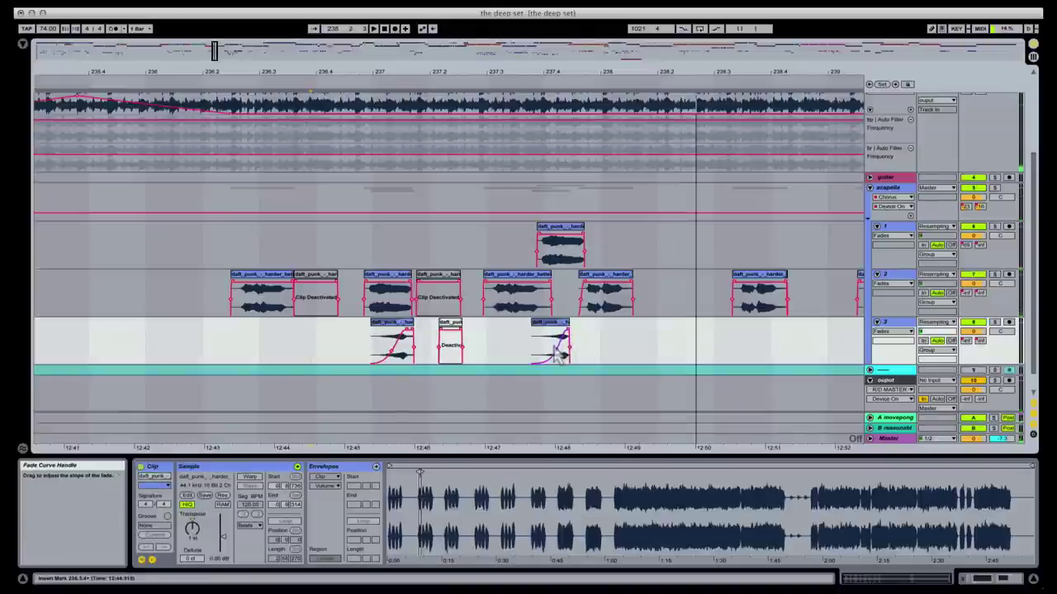
{"action": "left_click_drag", "start_coordinate": [559, 334], "coordinate": [568, 334]}
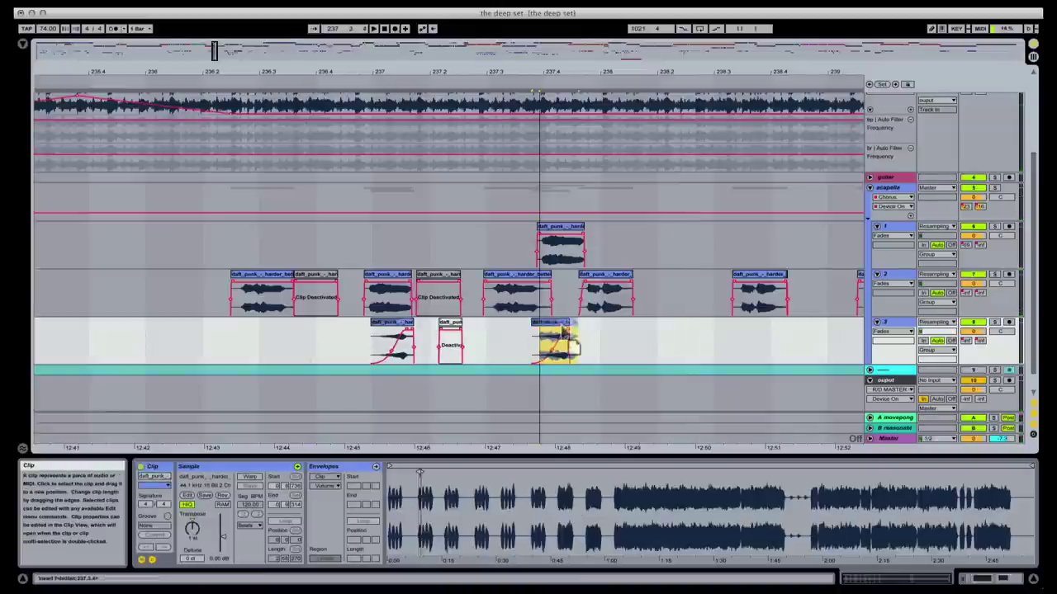
{"action": "left_click", "coordinate": [504, 351]}
{"action": "key", "text": "space"}
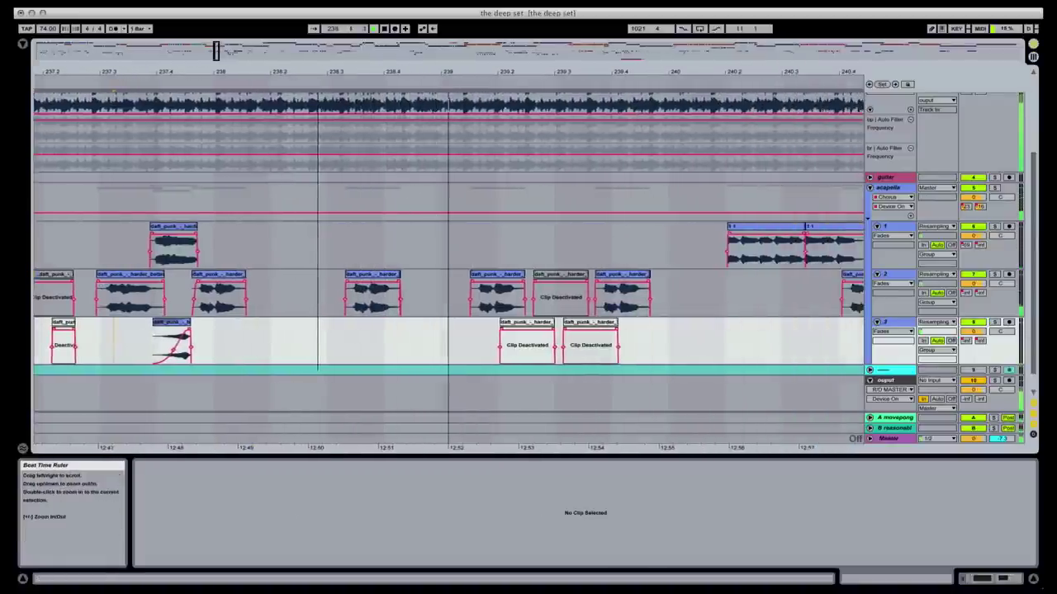
- Delete the three deactivated Daft Punk clips between about 239.2 and 239.4 on acapella tracks 2 and 3
{"action": "left_click", "coordinate": [446, 334]}
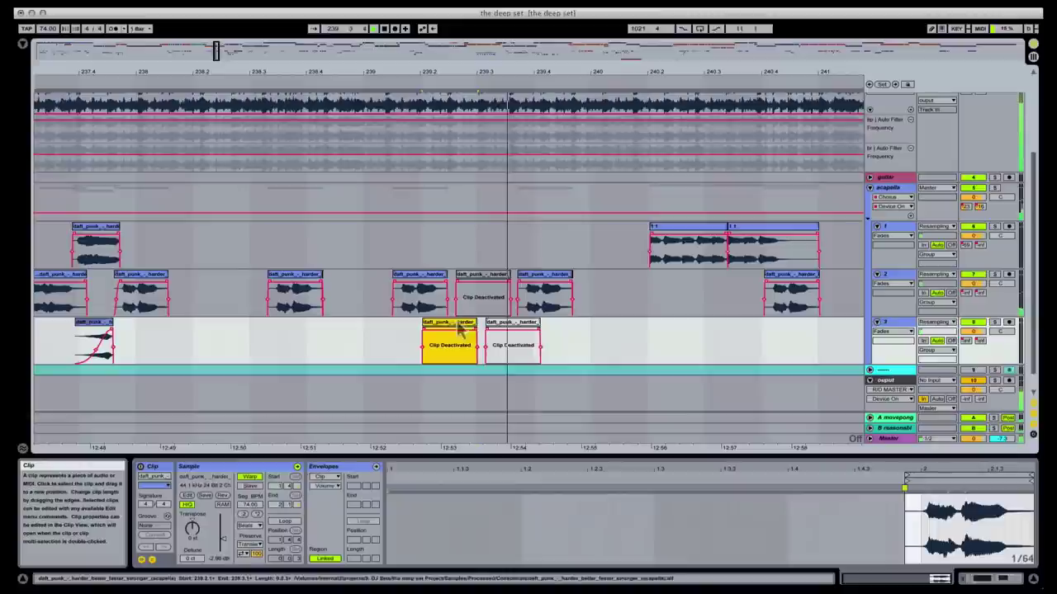
{"action": "key", "text": "Delete"}
{"action": "left_click", "coordinate": [493, 277]}
{"action": "key", "text": "Delete"}
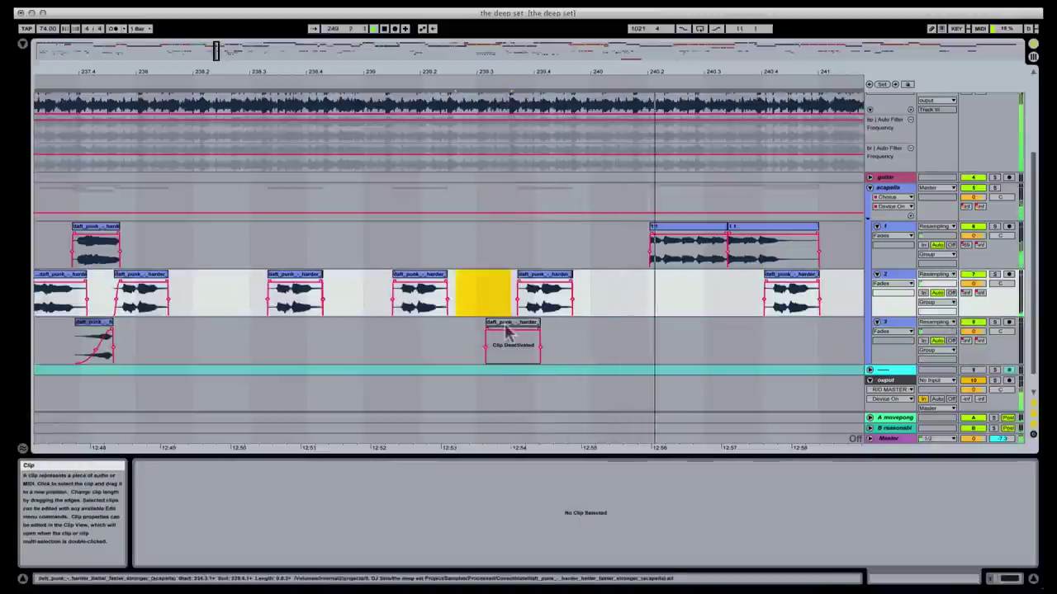
{"action": "left_click", "coordinate": [513, 339]}
{"action": "key", "text": "Delete"}
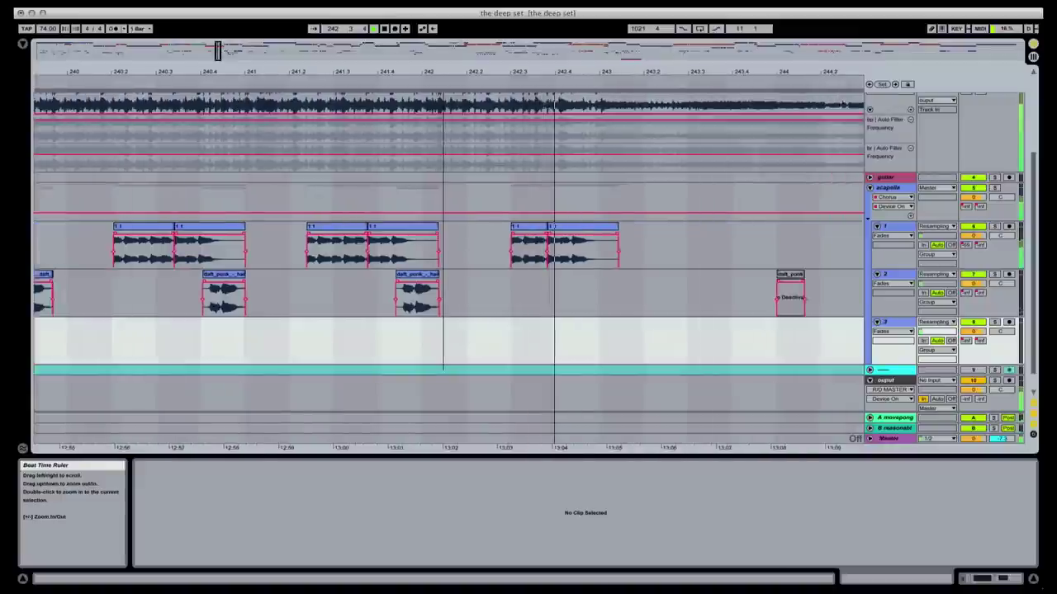
- Delete the deactivated Daft Punk clip at bar 244 on acapella track 2
{"action": "left_click_drag", "start_coordinate": [340, 71], "coordinate": [340, 54]}
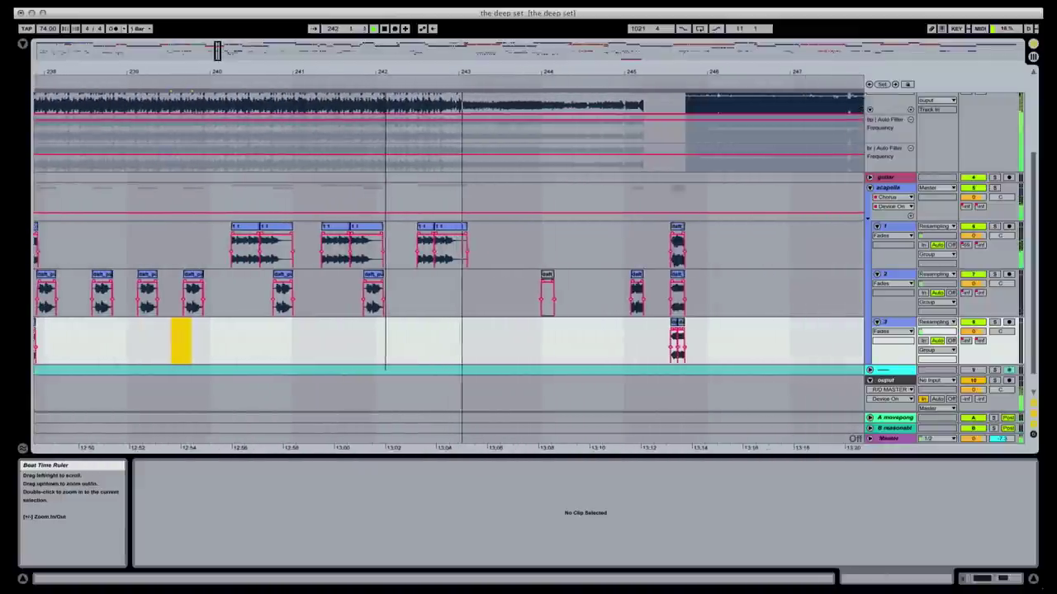
{"action": "left_click", "coordinate": [548, 281]}
{"action": "key", "text": "Delete"}
- Examine the change from Hypogeo to Roadkill_Custom Phase around bar 245 across tracks B, C and the acapella tracks during playback
{"action": "scroll", "coordinate": [551, 271], "scroll_direction": "up", "scroll_amount": 3}
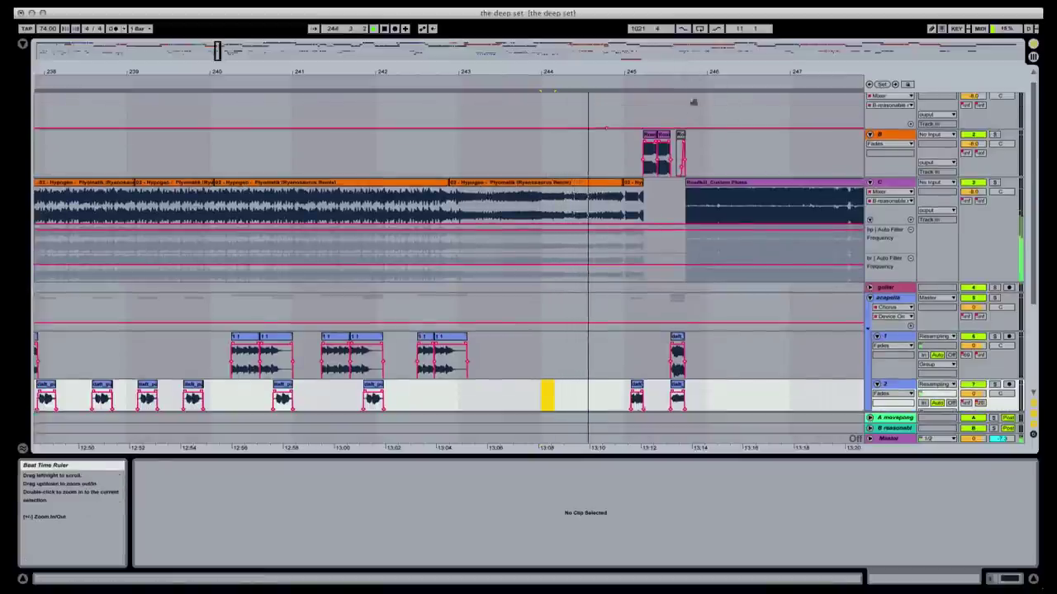
{"action": "left_click_drag", "start_coordinate": [693, 103], "coordinate": [608, 208]}
{"action": "scroll", "coordinate": [600, 328], "scroll_direction": "down", "scroll_amount": 4}
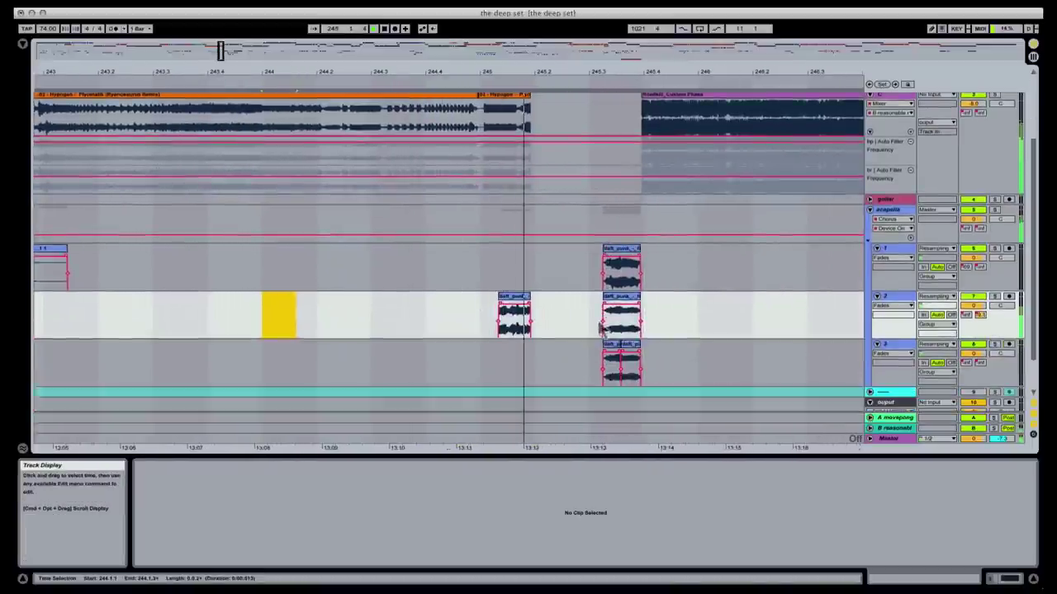
{"action": "scroll", "coordinate": [600, 328], "scroll_direction": "up", "scroll_amount": 3}
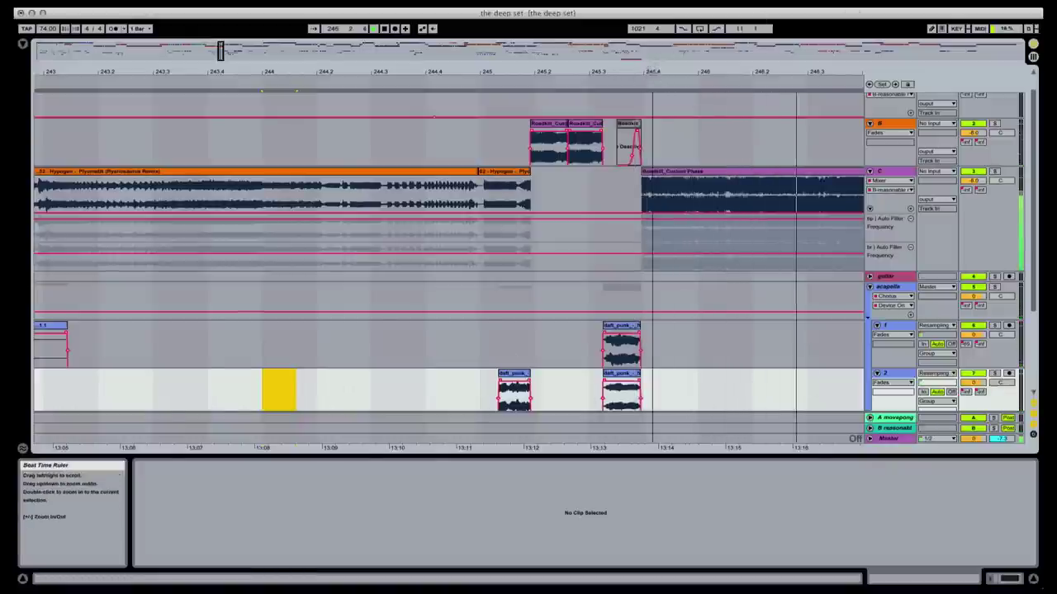
{"action": "left_click_drag", "start_coordinate": [652, 70], "coordinate": [506, 70]}
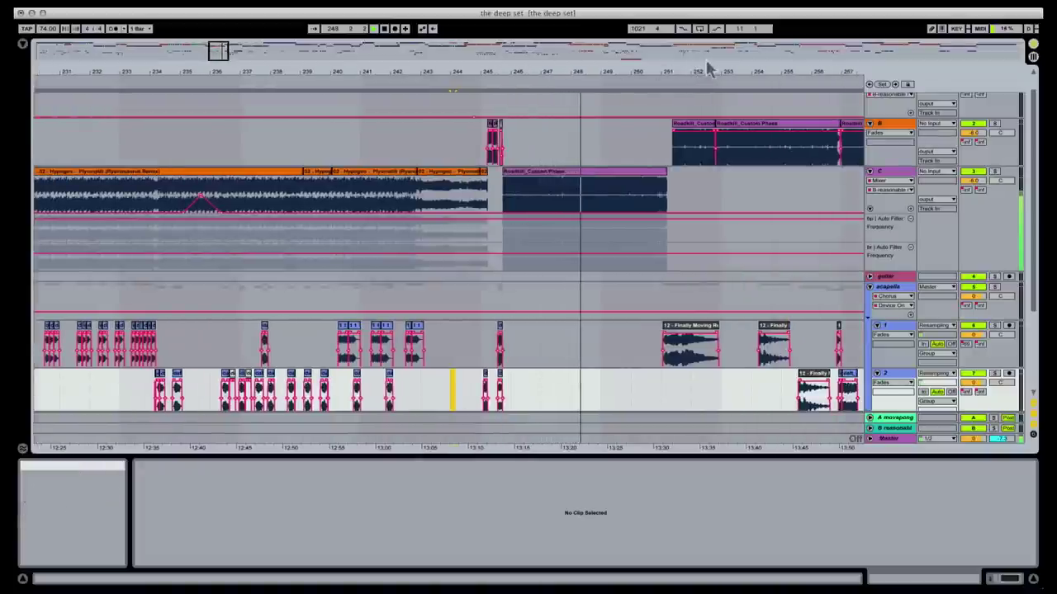
- Play through the first Finally Moving Remix clips over Roadkill_Custom Phase from bar 251 to 257, selecting the clip at bar 251
{"action": "left_click_drag", "start_coordinate": [707, 71], "coordinate": [596, 336]}
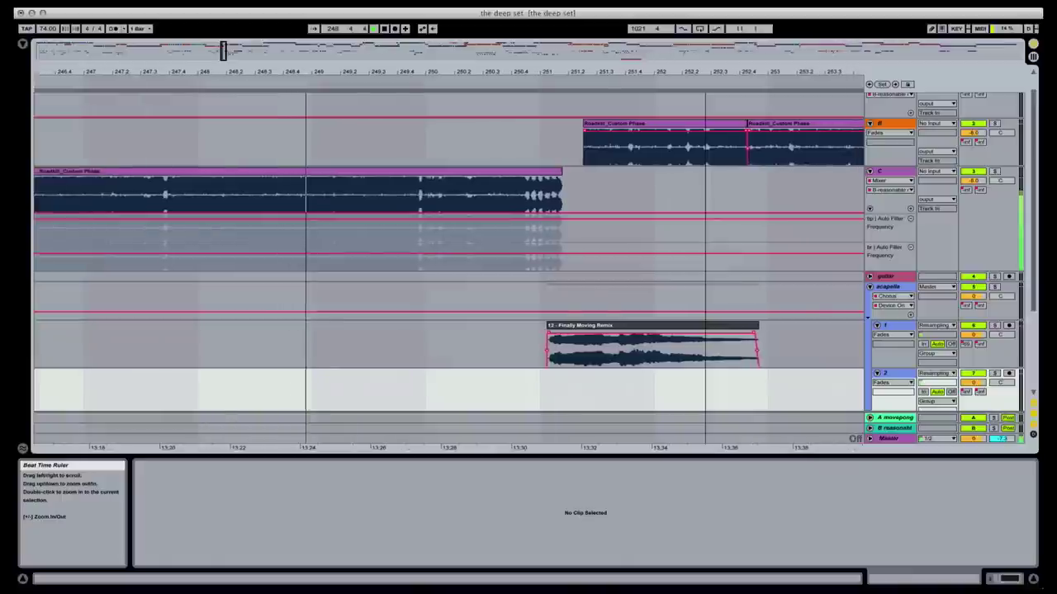
{"action": "left_click", "coordinate": [596, 336]}
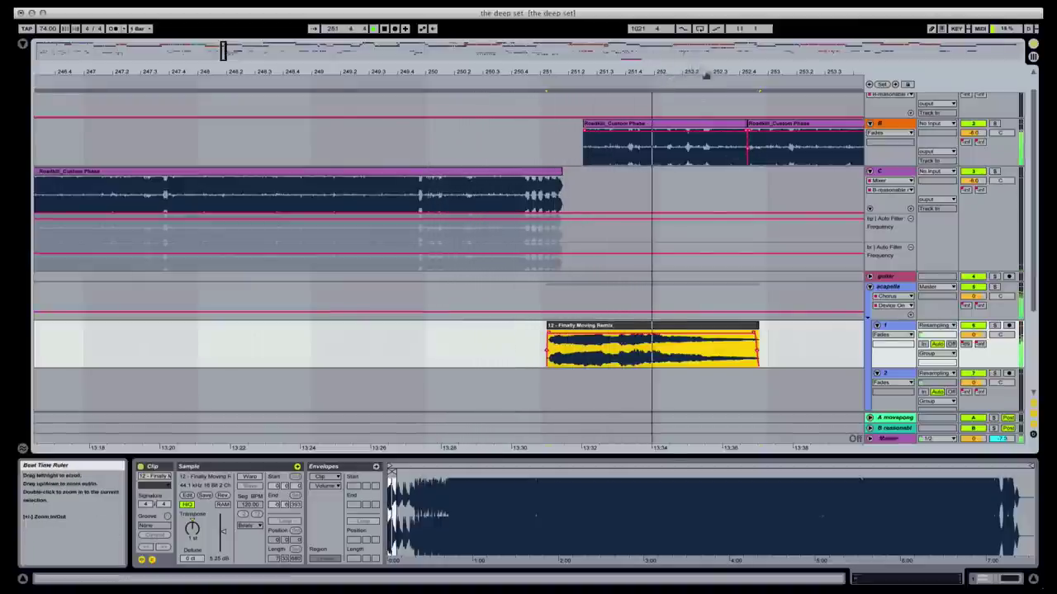
{"action": "left_click_drag", "start_coordinate": [706, 75], "coordinate": [570, 68]}
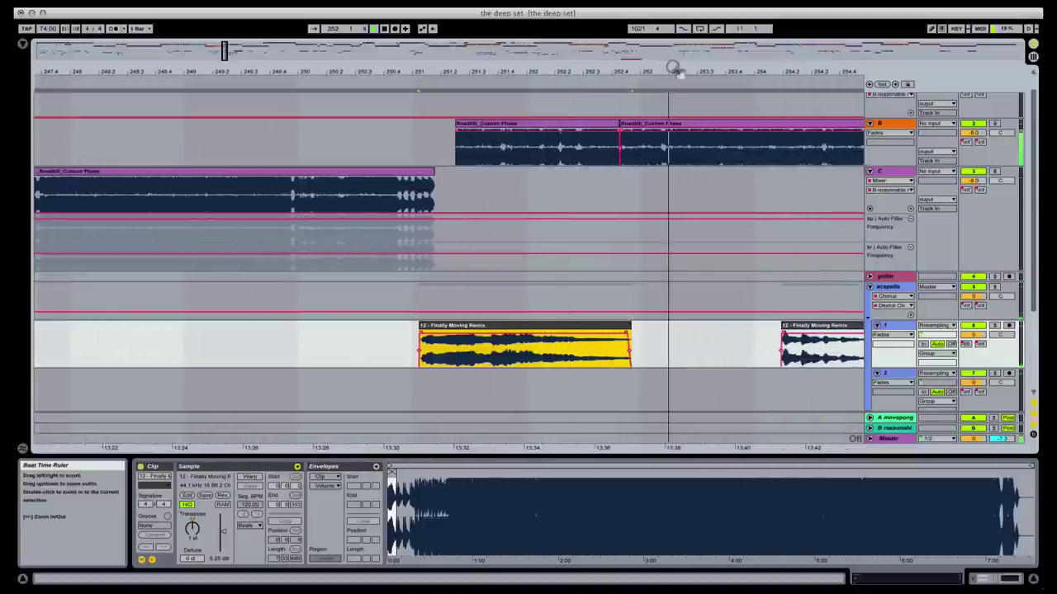
{"action": "left_click_drag", "start_coordinate": [627, 71], "coordinate": [214, 66]}
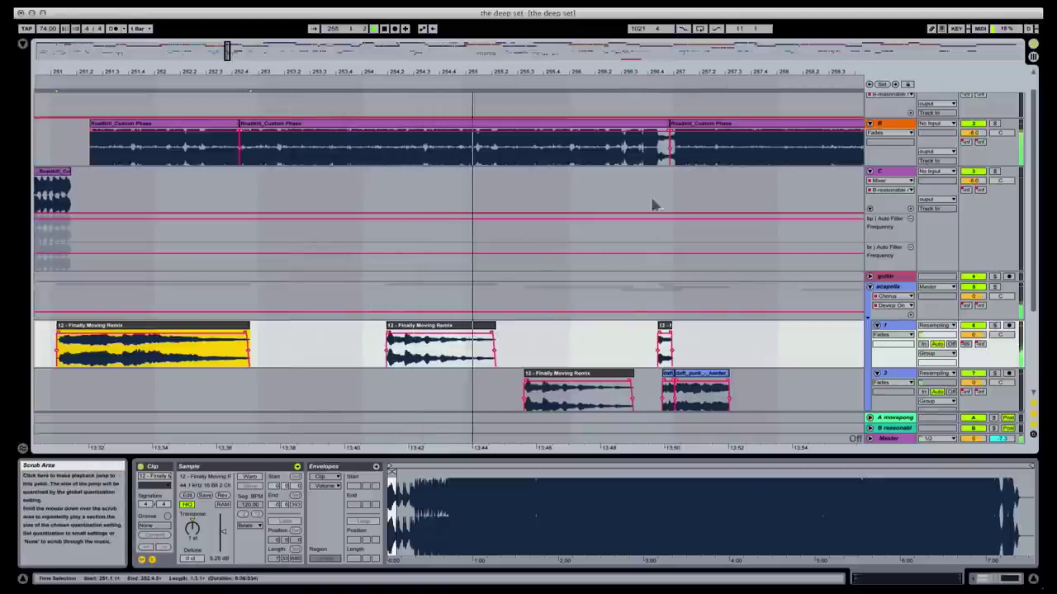
{"action": "left_click_drag", "start_coordinate": [602, 69], "coordinate": [474, 112]}
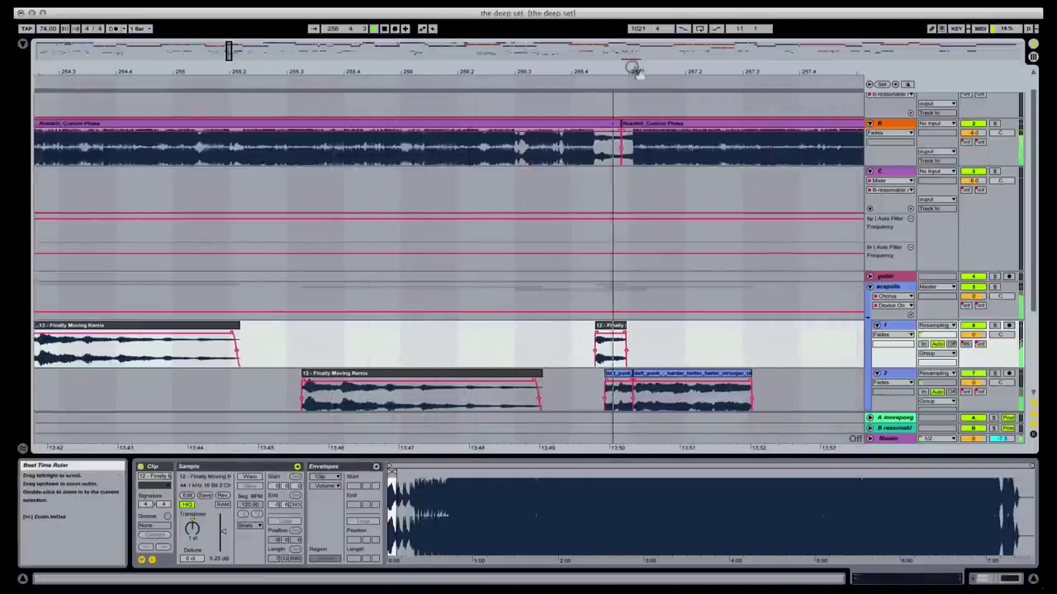
- Follow how the Finally Moving Remix and Daft Punk clips alternate on the three acapella tracks from bar 257 to 263 during playback
{"action": "scroll", "coordinate": [694, 71], "scroll_direction": "right", "scroll_amount": 5}
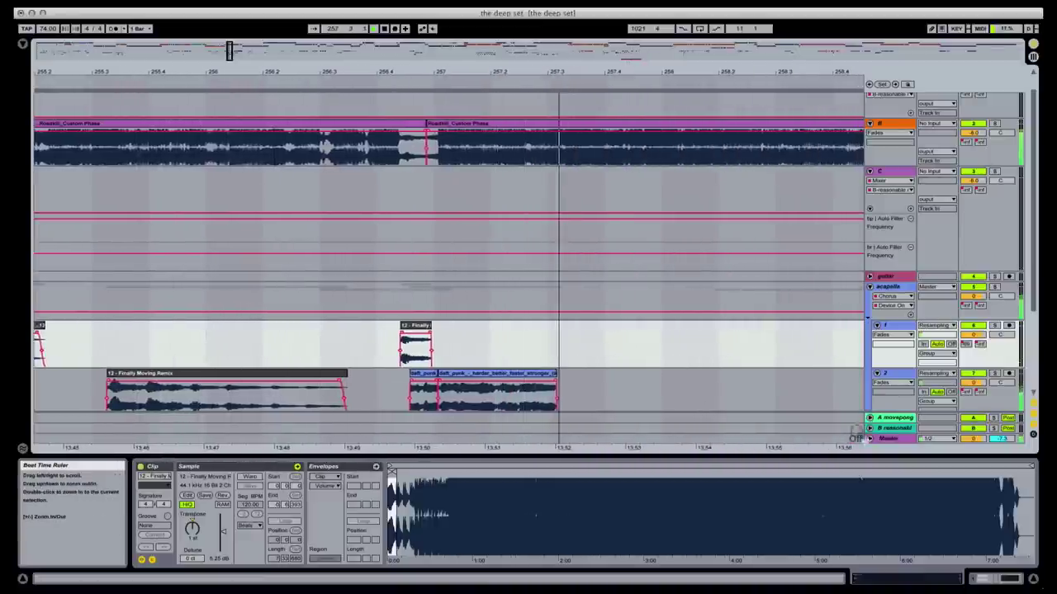
{"action": "scroll", "coordinate": [698, 238], "scroll_direction": "down", "scroll_amount": 2}
{"action": "scroll", "coordinate": [697, 238], "scroll_direction": "down", "scroll_amount": 1}
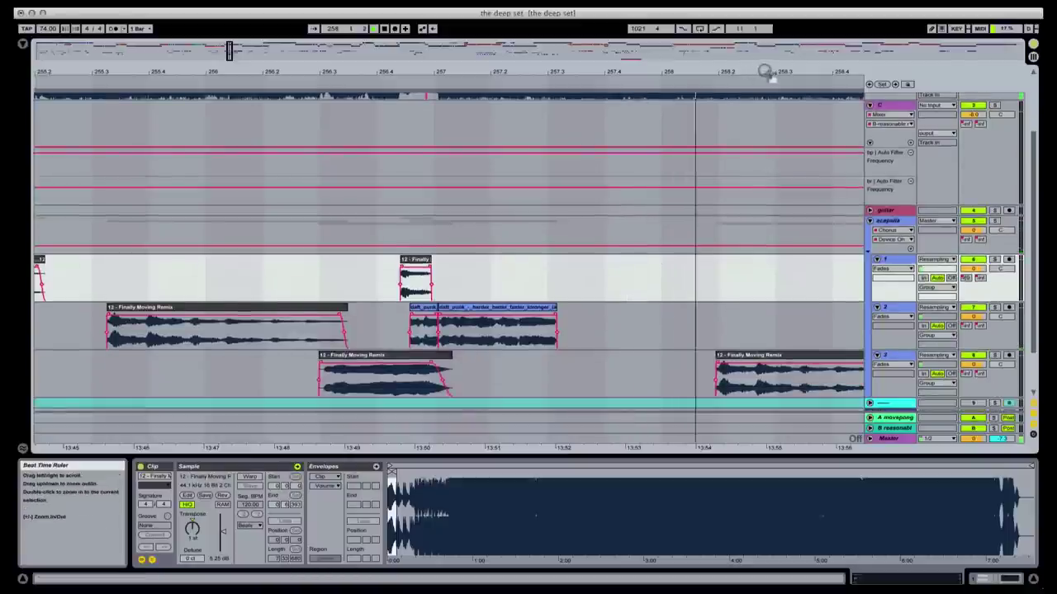
{"action": "scroll", "coordinate": [694, 71], "scroll_direction": "right", "scroll_amount": 6}
{"action": "scroll", "coordinate": [693, 71], "scroll_direction": "right", "scroll_amount": 1}
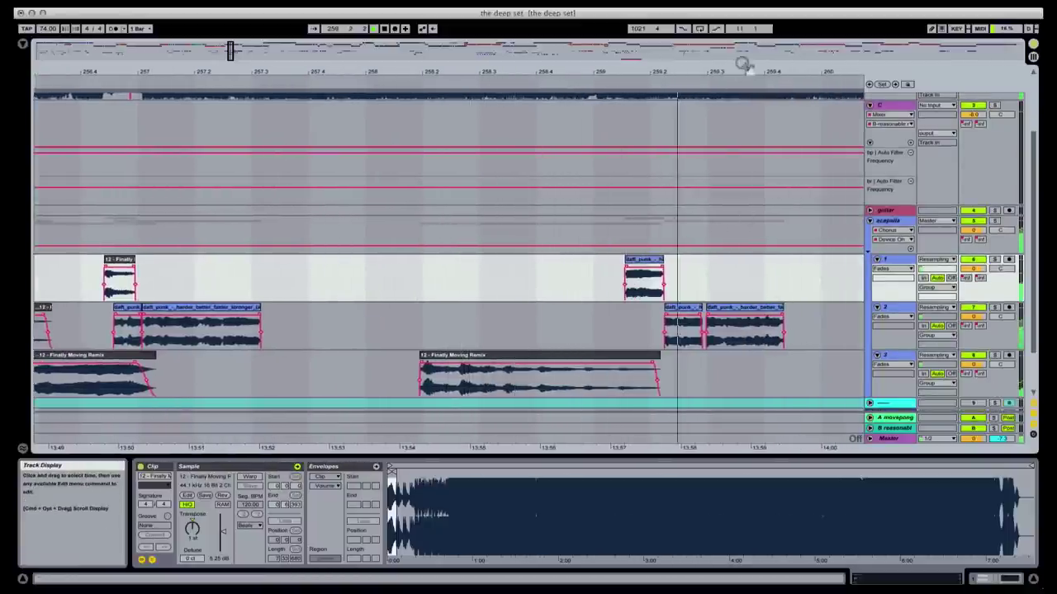
{"action": "scroll", "coordinate": [401, 71], "scroll_direction": "right", "scroll_amount": 9}
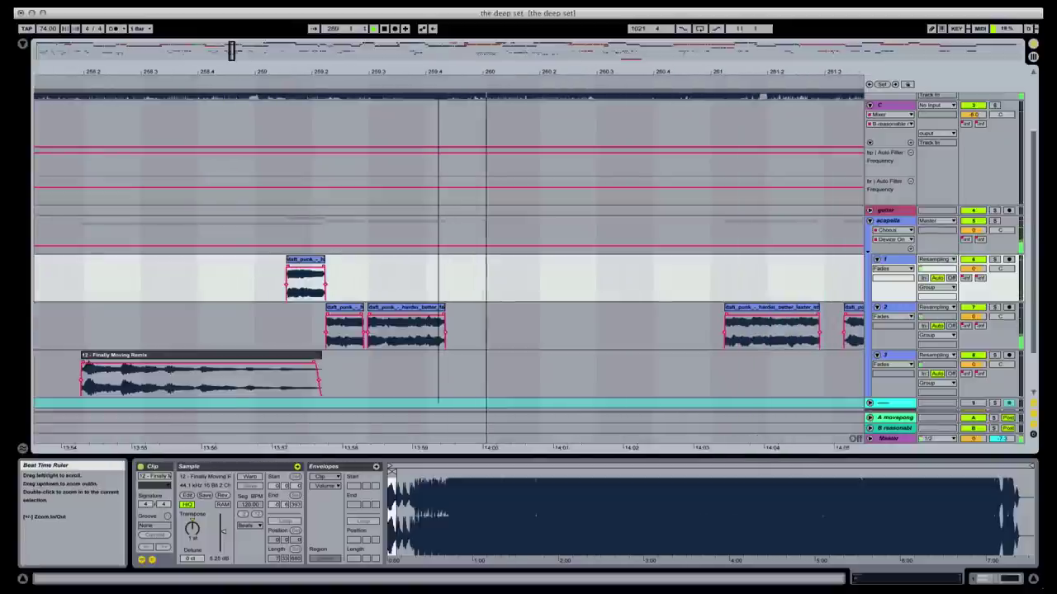
{"action": "scroll", "coordinate": [766, 372], "scroll_direction": "up", "scroll_amount": 2}
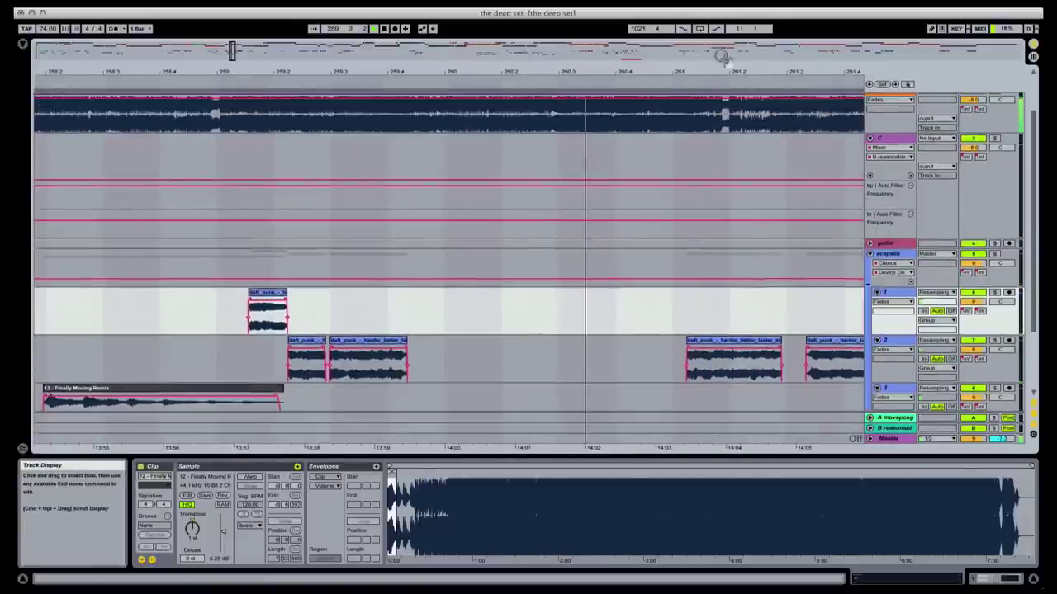
{"action": "scroll", "coordinate": [449, 261], "scroll_direction": "right", "scroll_amount": 9}
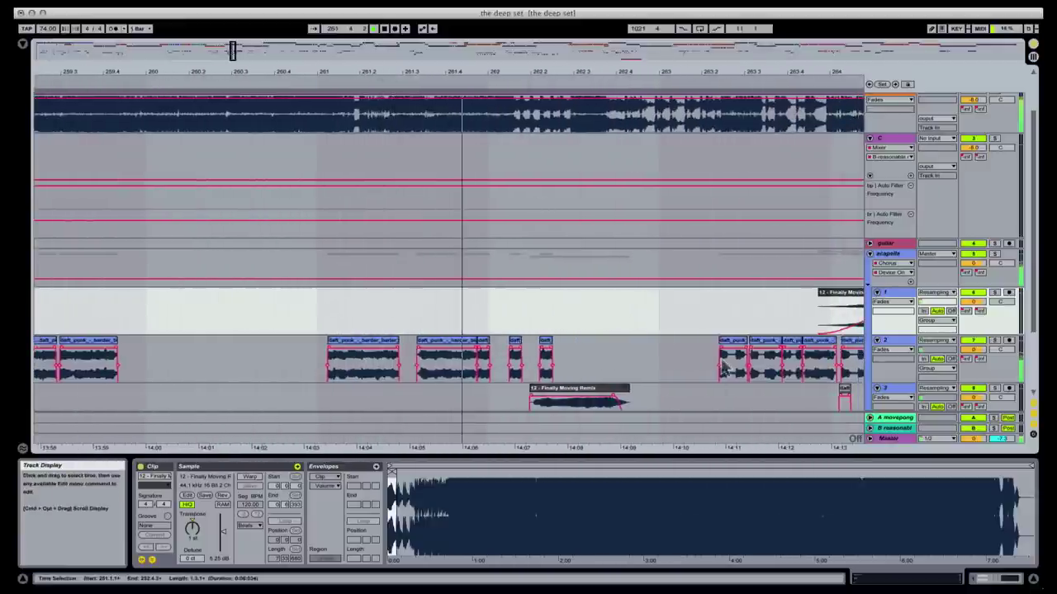
{"action": "scroll", "coordinate": [669, 330], "scroll_direction": "down", "scroll_amount": 5}
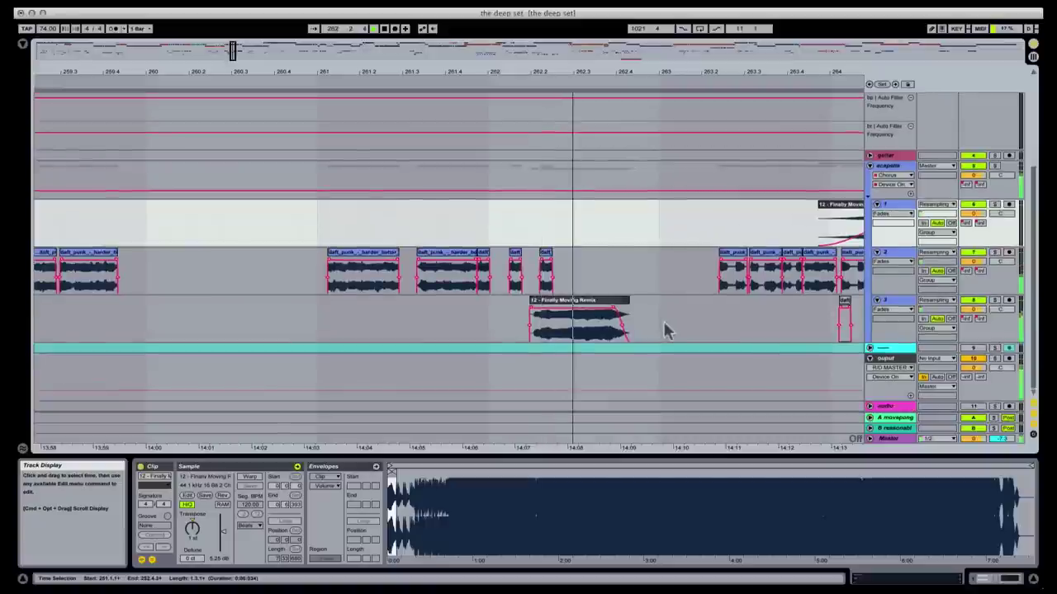
{"action": "scroll", "coordinate": [667, 330], "scroll_direction": "up", "scroll_amount": 5}
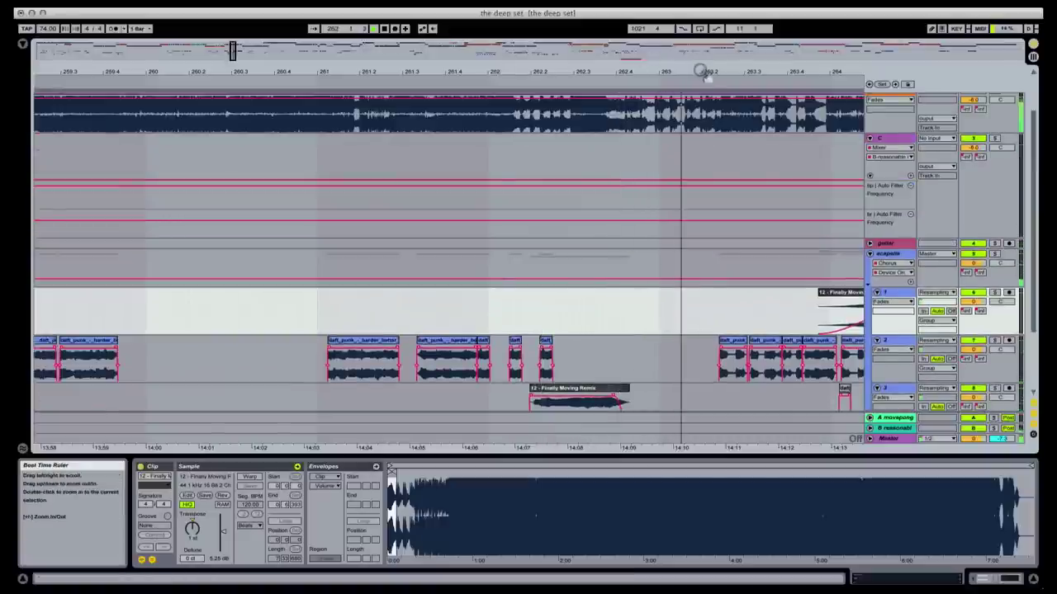
- Review the dense Daft Punk chops on acapella track 2 against the Finally Moving Remix clips from about bar 263 to 271 during playback
{"action": "left_click_drag", "start_coordinate": [702, 71], "coordinate": [230, 63]}
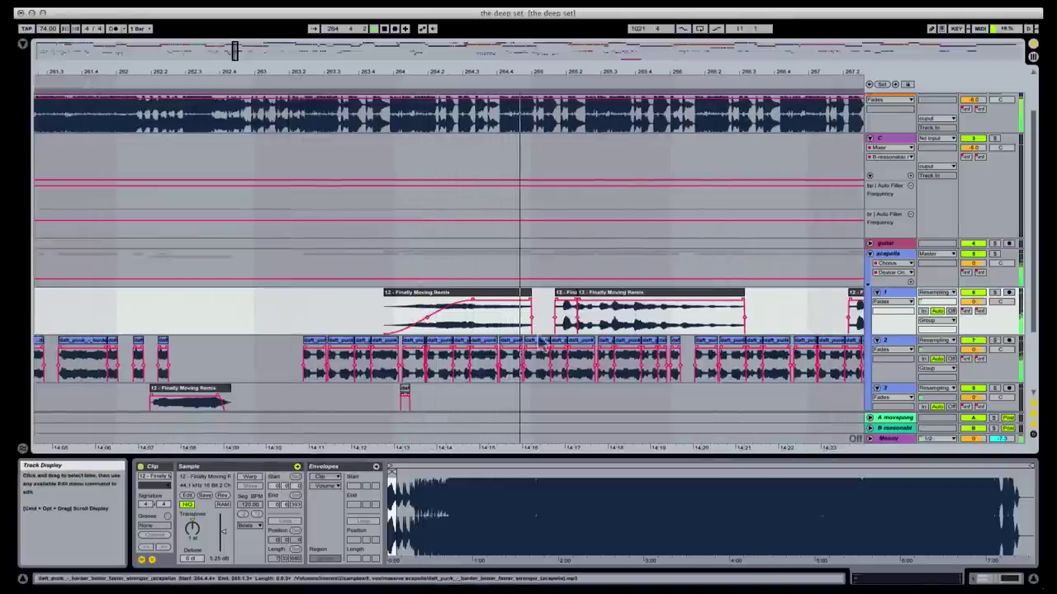
{"action": "left_click", "coordinate": [547, 340]}
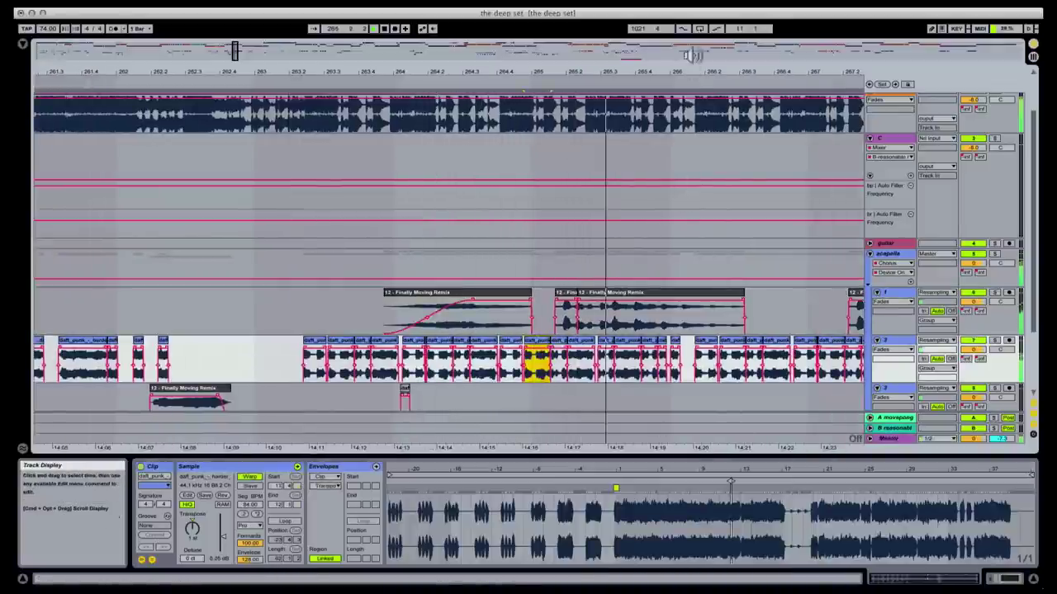
{"action": "left_click_drag", "start_coordinate": [698, 73], "coordinate": [677, 198]}
{"action": "scroll", "coordinate": [508, 264], "scroll_direction": "up", "scroll_amount": 3}
{"action": "scroll", "coordinate": [692, 213], "scroll_direction": "down", "scroll_amount": 1}
{"action": "scroll", "coordinate": [691, 213], "scroll_direction": "down", "scroll_amount": 3}
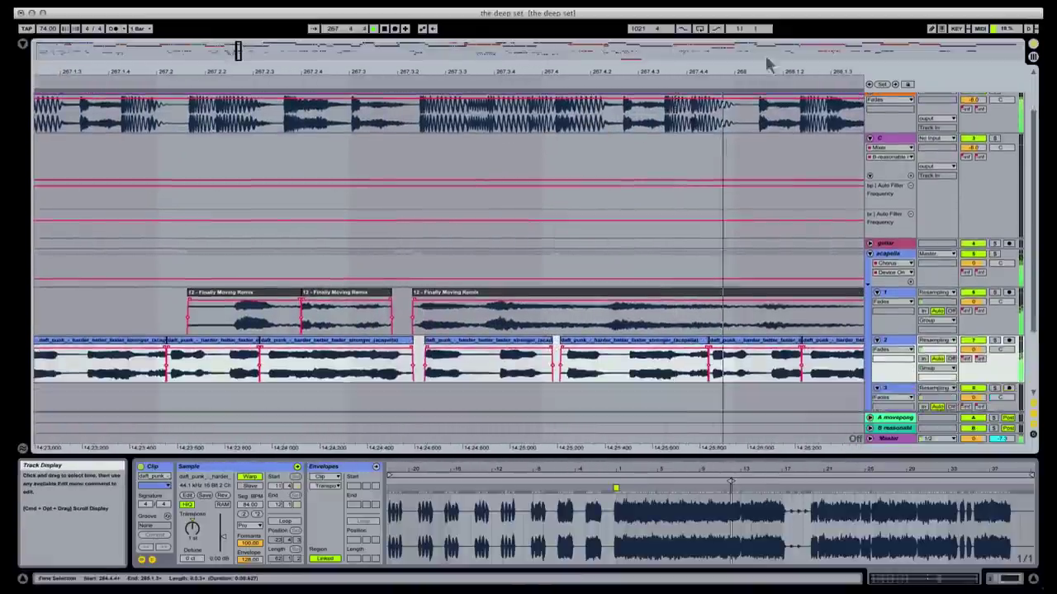
{"action": "scroll", "coordinate": [784, 73], "scroll_direction": "right", "scroll_amount": 3}
{"action": "left_click_drag", "start_coordinate": [516, 81], "coordinate": [516, 51]}
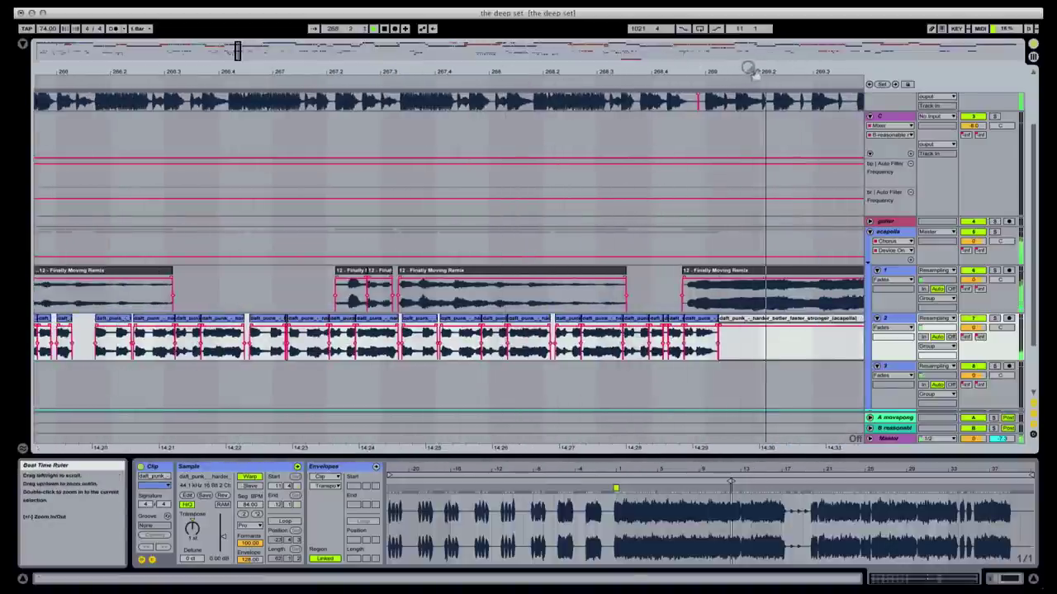
{"action": "left_click_drag", "start_coordinate": [703, 60], "coordinate": [698, 50]}
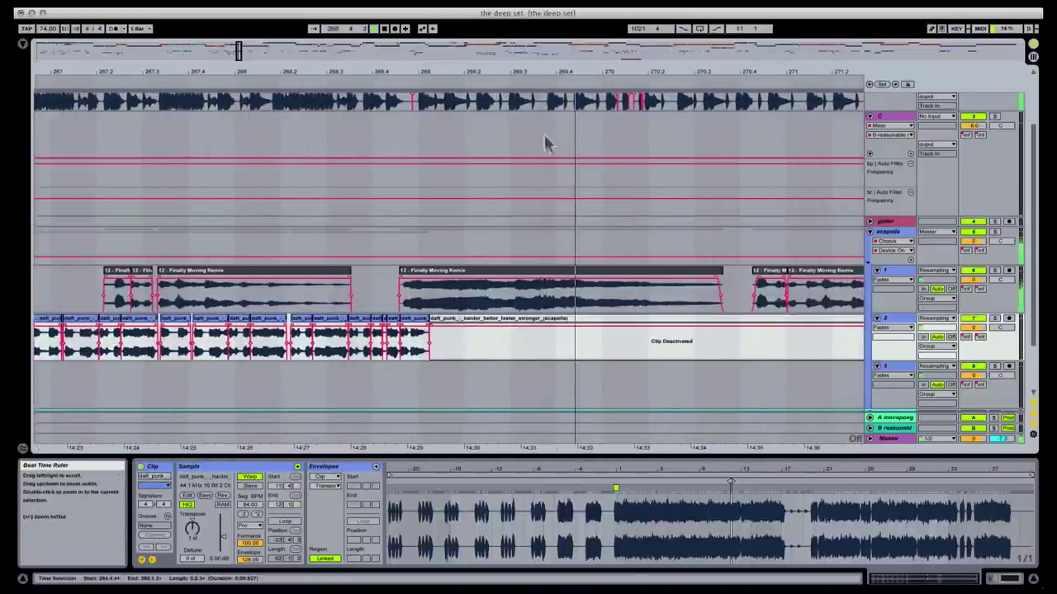
{"action": "scroll", "coordinate": [601, 169], "scroll_direction": "up", "scroll_amount": 1}
{"action": "scroll", "coordinate": [601, 169], "scroll_direction": "up", "scroll_amount": 5}
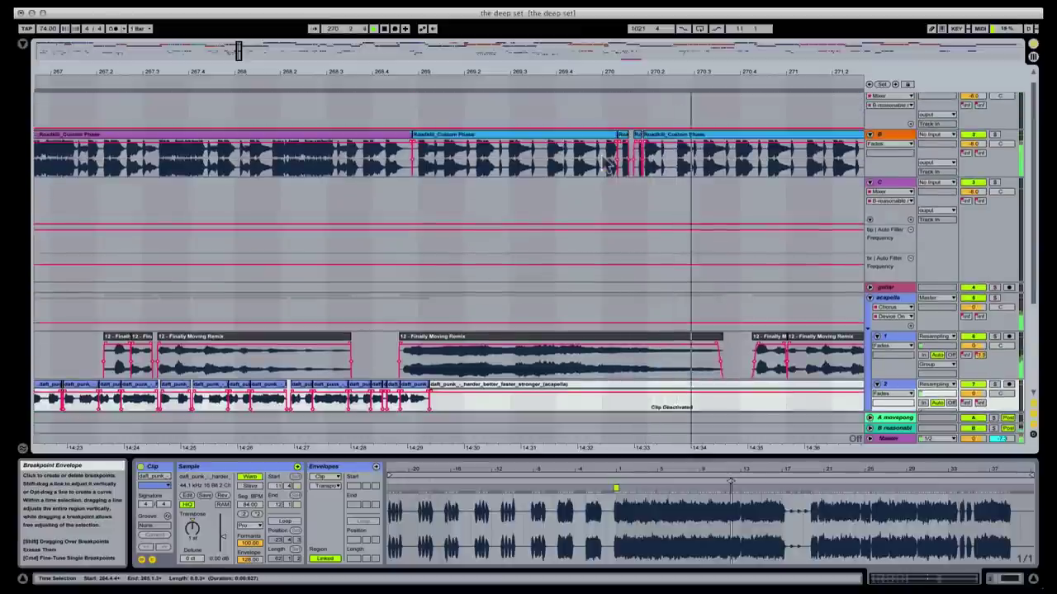
- Follow the transition from Roadkill_Custom Phase on track B into Mr. Squatch - Regrowth on track C around bar 274 during playback
{"action": "mouse_move", "coordinate": [766, 73]}
{"action": "left_mouse_down"}
{"action": "mouse_move", "coordinate": [556, 73]}
{"action": "mouse_move", "coordinate": [536, 41]}
{"action": "left_mouse_up"}
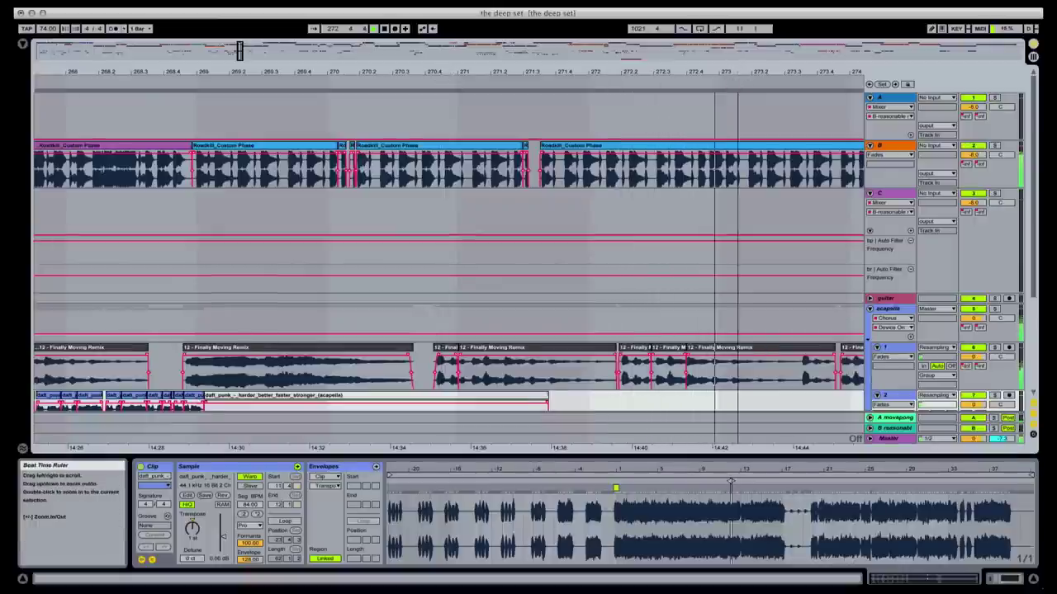
{"action": "left_click_drag", "start_coordinate": [739, 66], "coordinate": [661, 60]}
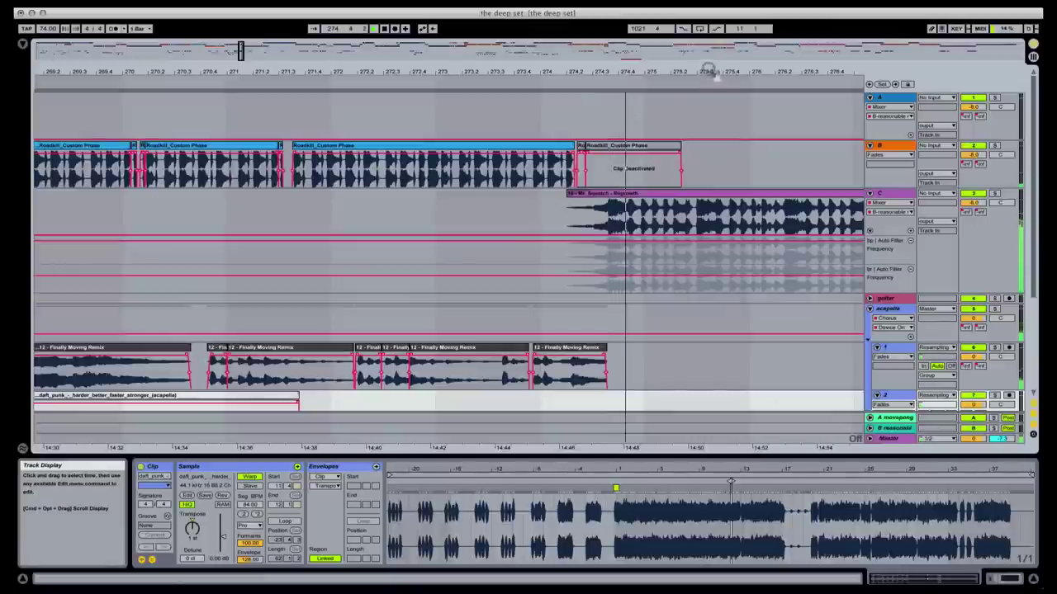
{"action": "left_click_drag", "start_coordinate": [719, 71], "coordinate": [685, 53]}
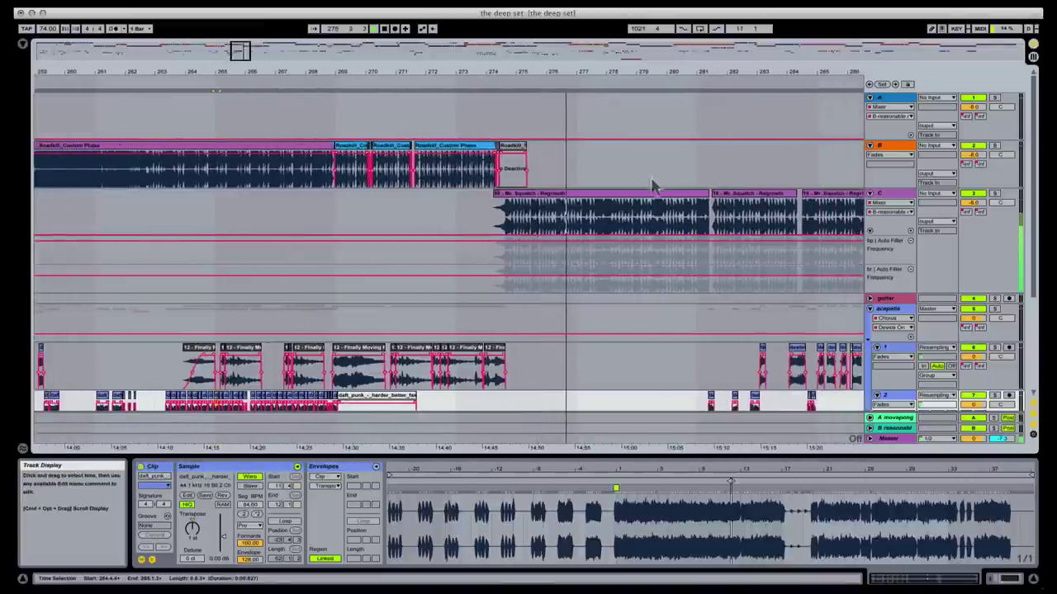
{"action": "scroll", "coordinate": [694, 172], "scroll_direction": "down", "scroll_amount": 2}
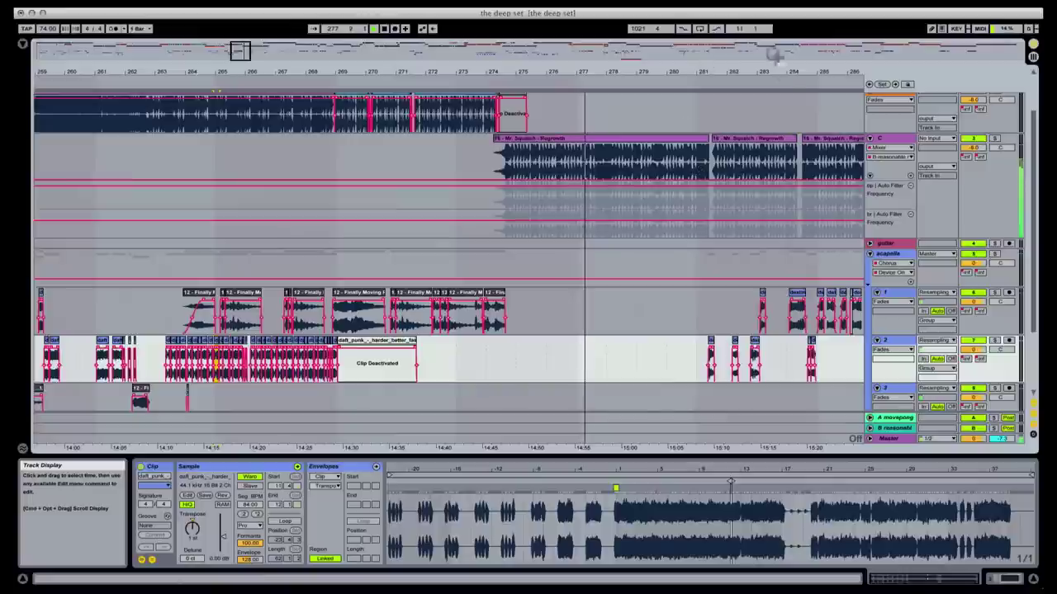
- Adjust the fade-in of the Destiny's Child clip just after bar 282 on acapella track 2
{"action": "double_click", "coordinate": [746, 71]}
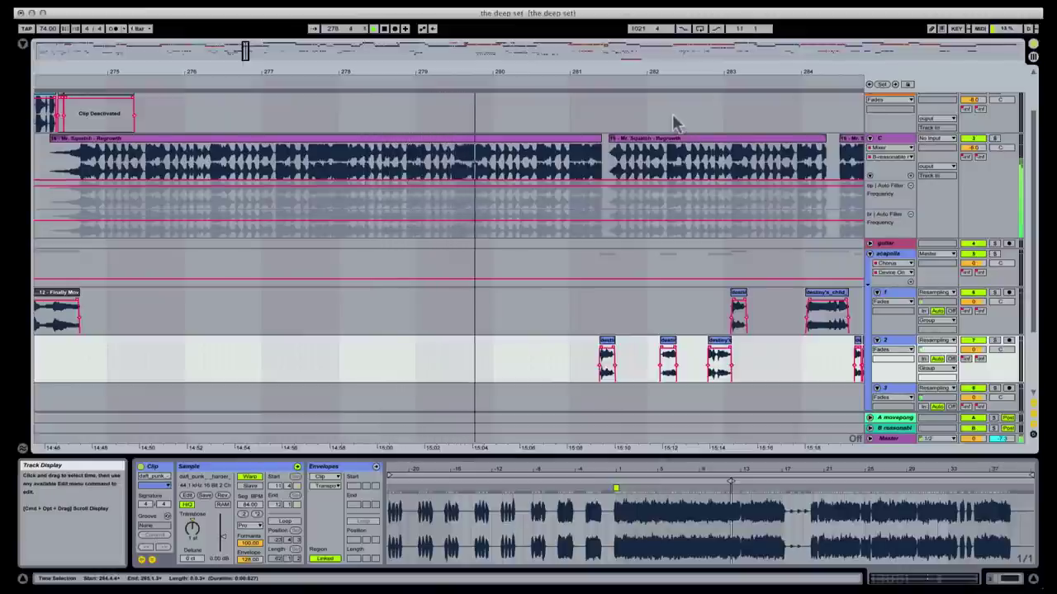
{"action": "left_click_drag", "start_coordinate": [599, 71], "coordinate": [174, 56]}
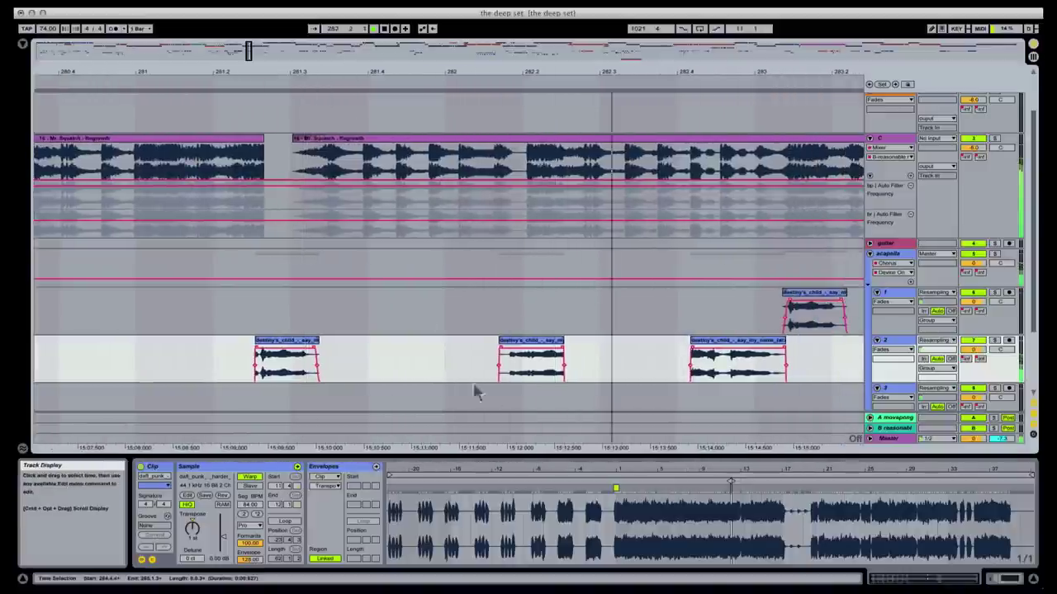
{"action": "left_click", "coordinate": [506, 353]}
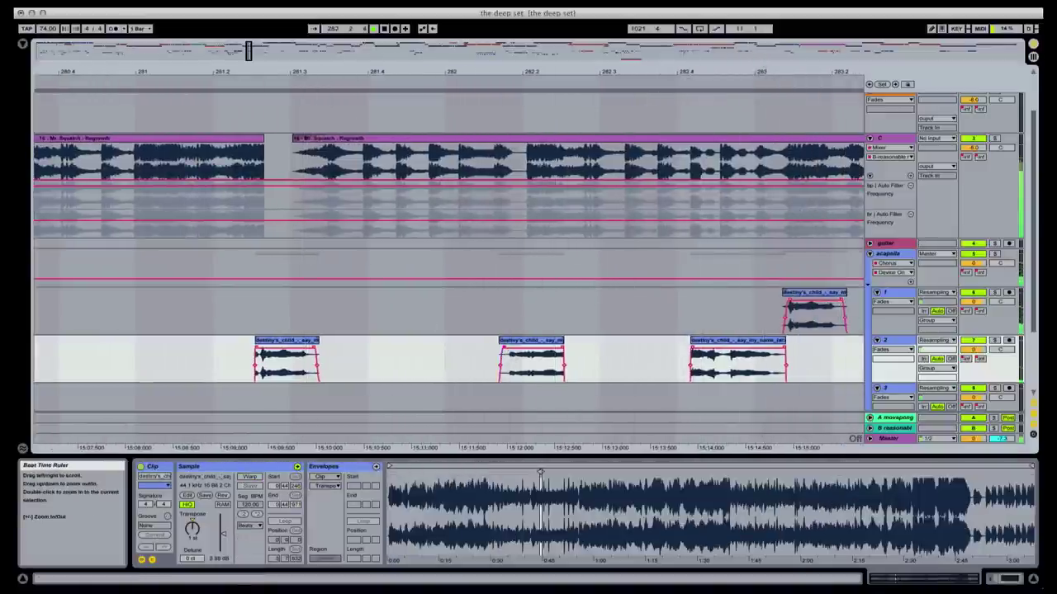
- Review the Destiny's Child chops on acapella tracks 1 and 2 over Regrowth from about bar 283 to 295 during playback
{"action": "left_click_drag", "start_coordinate": [496, 71], "coordinate": [359, 65]}
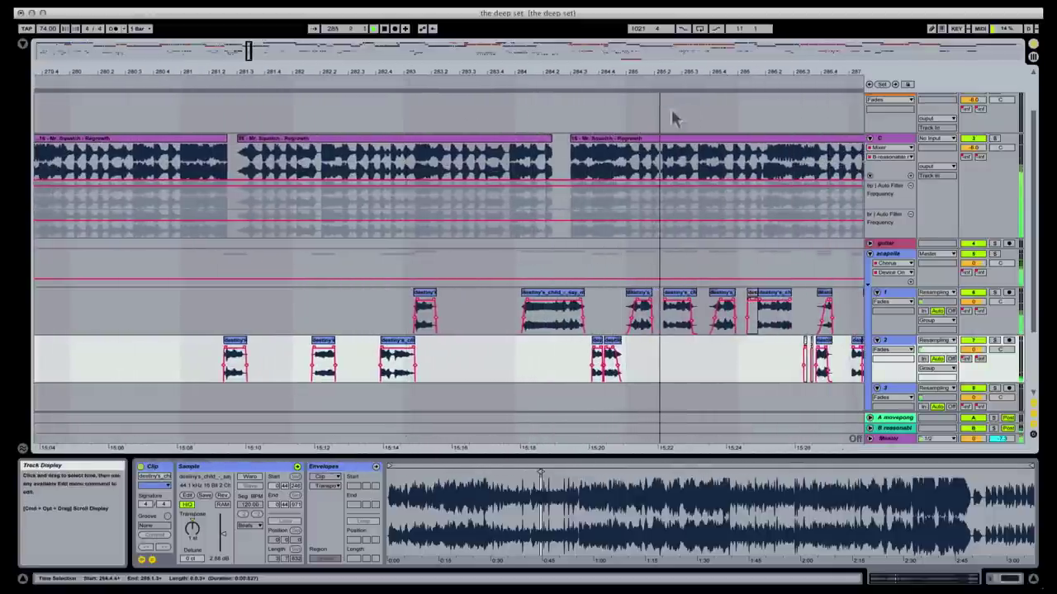
{"action": "left_click_drag", "start_coordinate": [670, 71], "coordinate": [377, 66]}
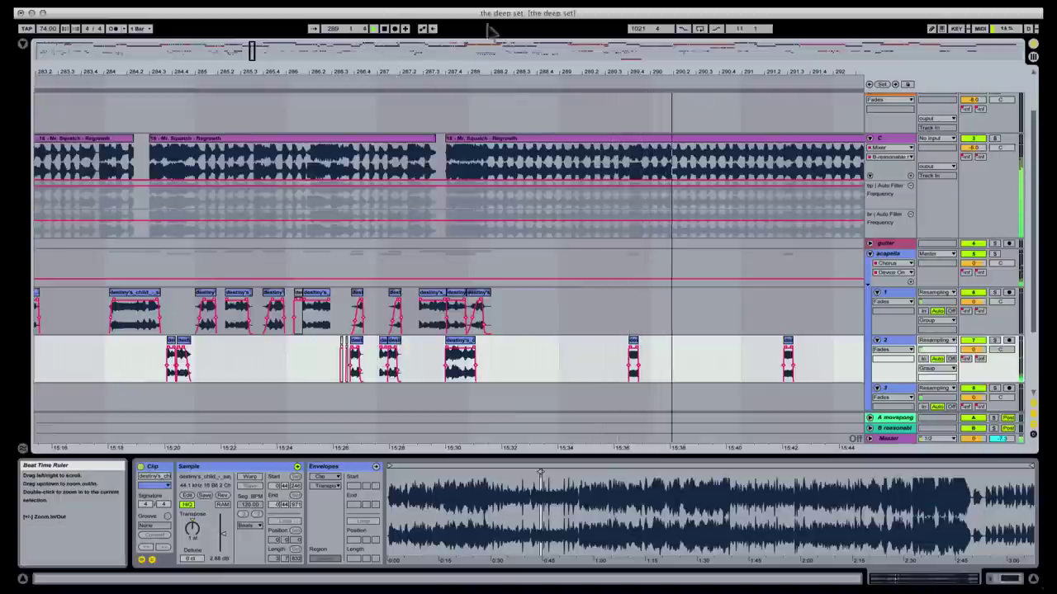
{"action": "left_click_drag", "start_coordinate": [372, 71], "coordinate": [380, 103]}
{"action": "mouse_move", "coordinate": [523, 103]}
{"action": "left_mouse_down"}
{"action": "mouse_move", "coordinate": [523, 112]}
{"action": "mouse_move", "coordinate": [507, 96]}
{"action": "left_mouse_up"}
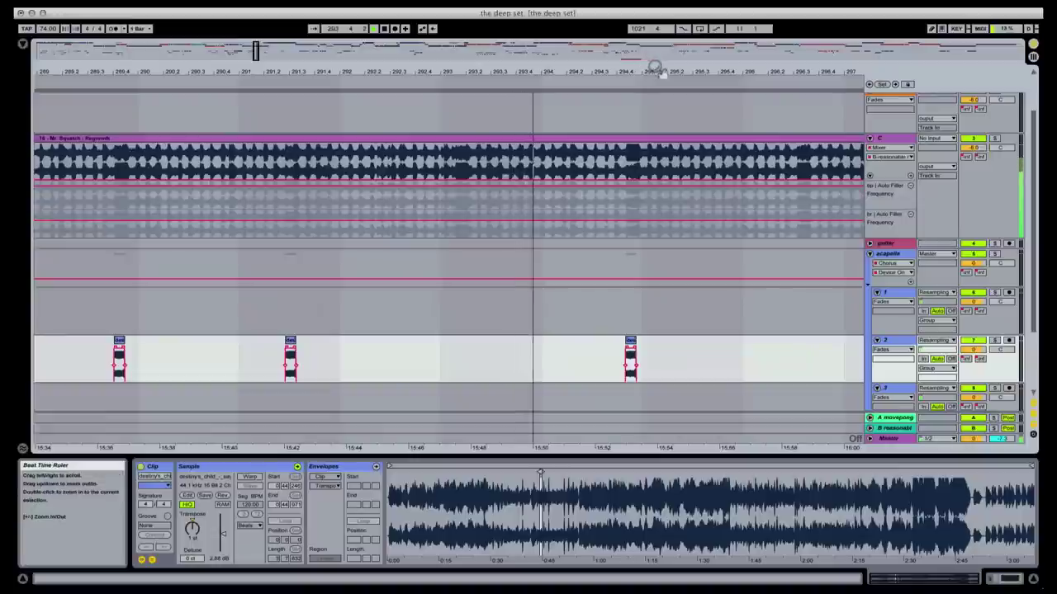
{"action": "mouse_move", "coordinate": [658, 67]}
{"action": "left_mouse_down"}
{"action": "mouse_move", "coordinate": [648, 99]}
{"action": "mouse_move", "coordinate": [651, 66]}
{"action": "mouse_move", "coordinate": [652, 83]}
{"action": "left_mouse_up"}
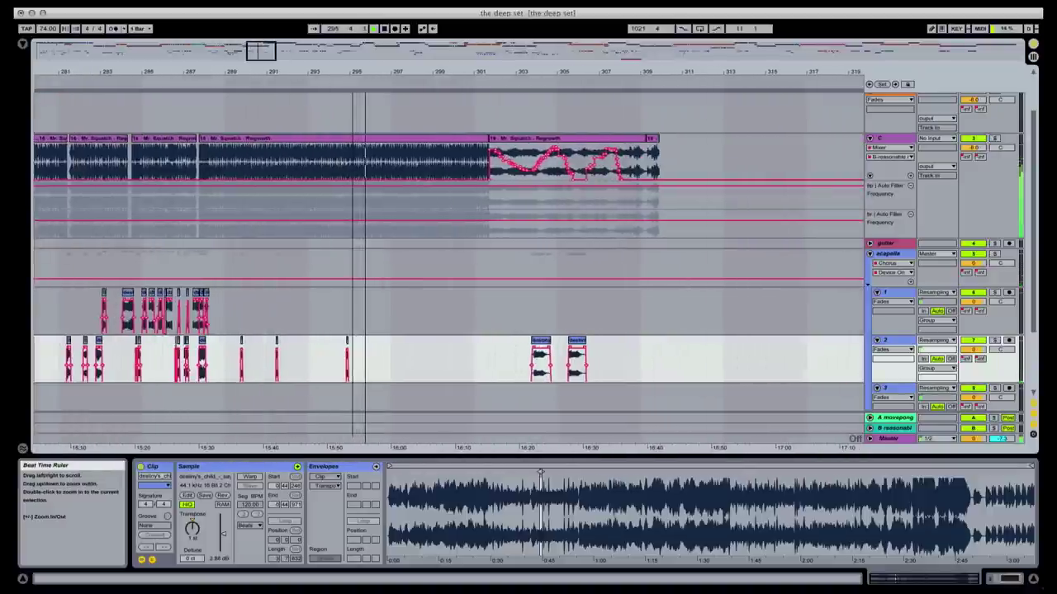
- Select the automated Regrowth clip at bar 301 and compare it with the Infrasonik - Bricks Breaking clips on track A
{"action": "left_click", "coordinate": [581, 140]}
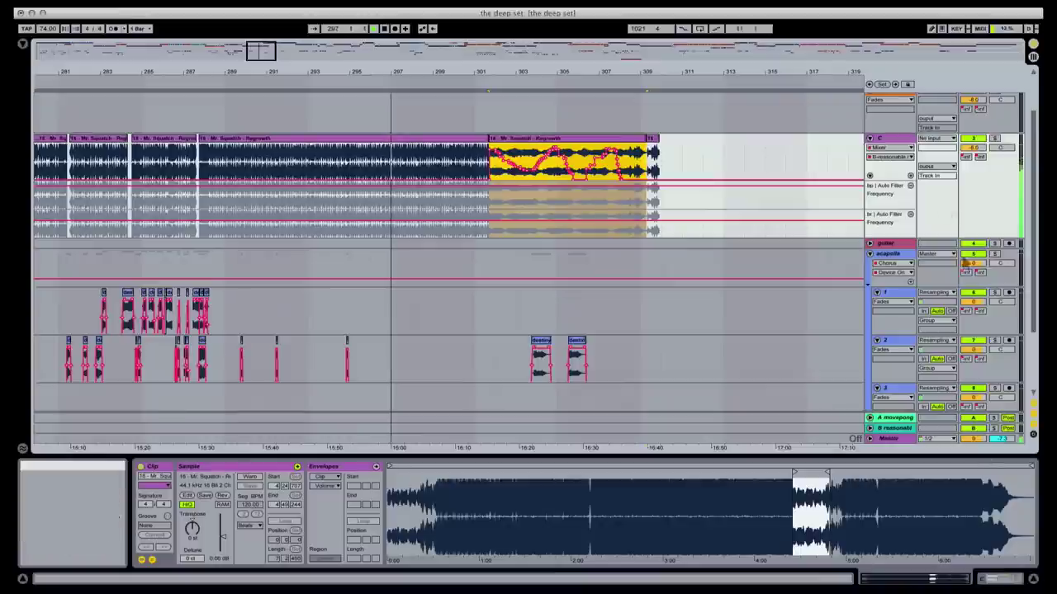
{"action": "scroll", "coordinate": [589, 313], "scroll_direction": "up", "scroll_amount": 3}
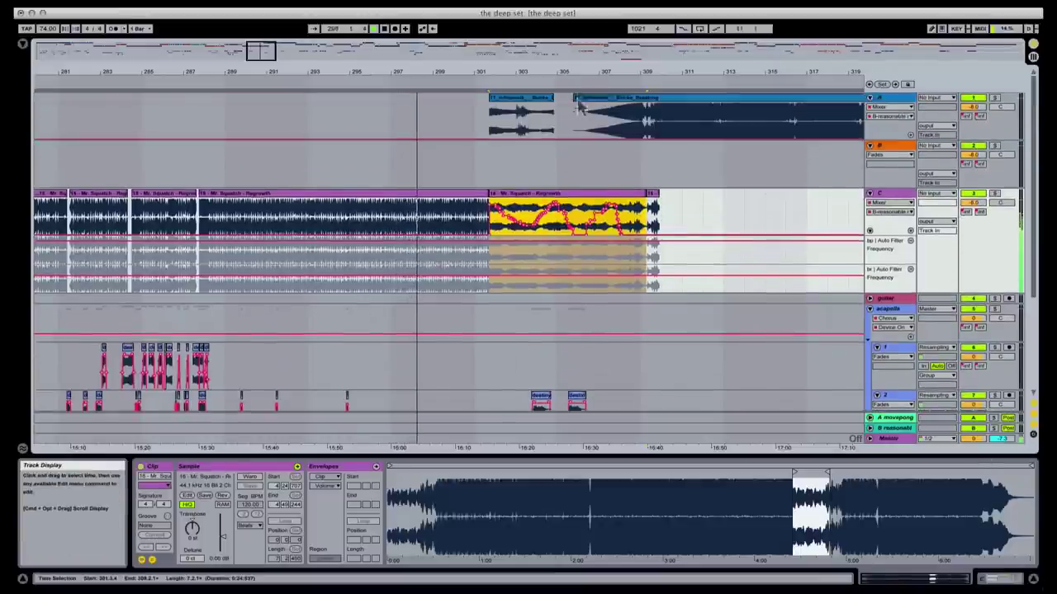
{"action": "left_click_drag", "start_coordinate": [583, 73], "coordinate": [584, 117]}
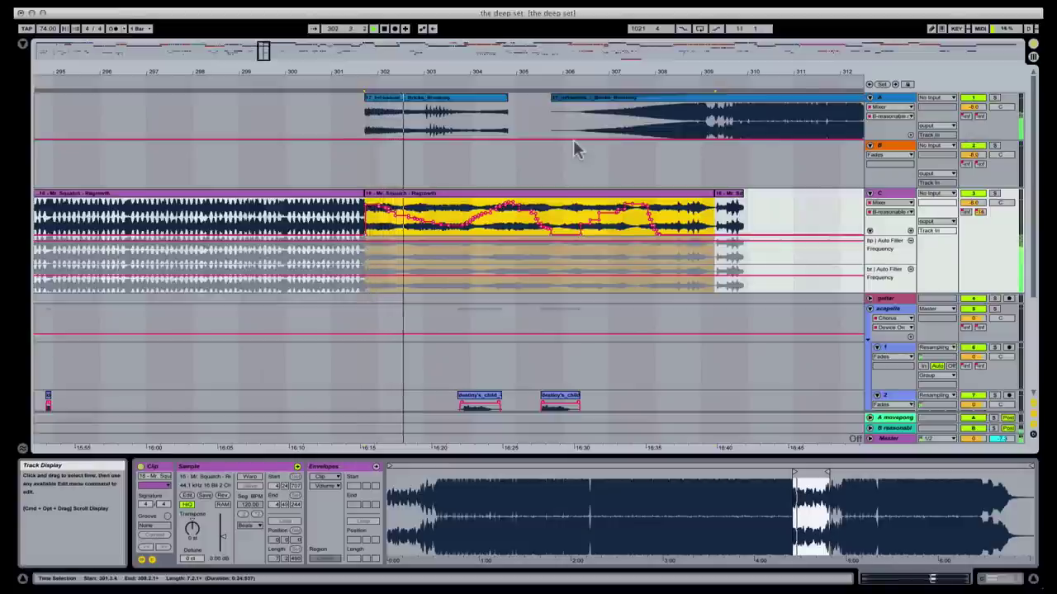
- Lengthen the fade-out of the Destiny's Child clip near bar 306 on acapella track 2
{"action": "scroll", "coordinate": [493, 197], "scroll_direction": "down", "scroll_amount": 3}
{"action": "scroll", "coordinate": [492, 200], "scroll_direction": "down", "scroll_amount": 3}
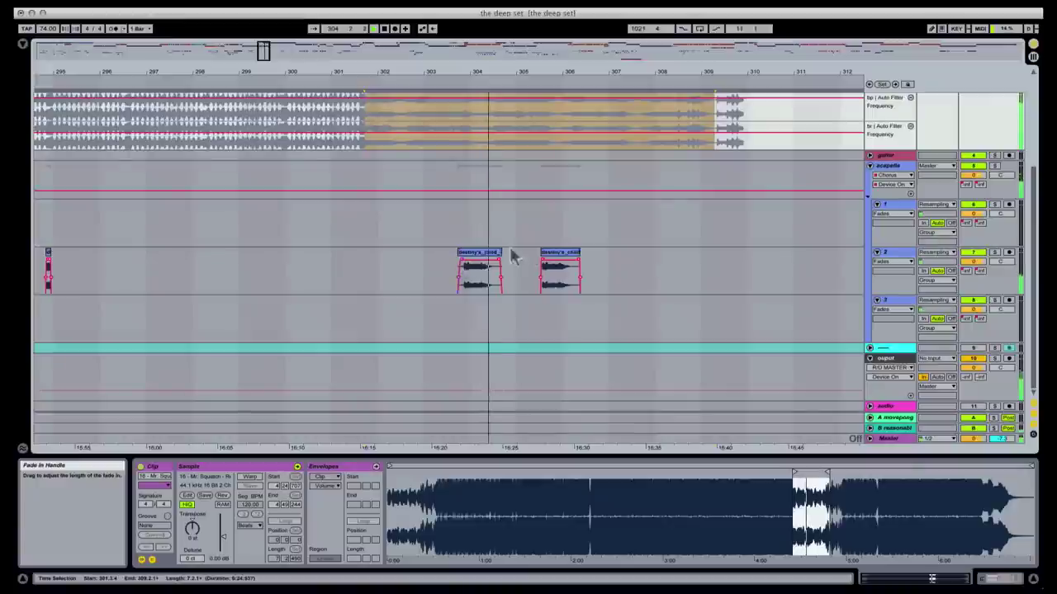
{"action": "scroll", "coordinate": [520, 251], "scroll_direction": "up", "scroll_amount": 2}
{"action": "scroll", "coordinate": [533, 244], "scroll_direction": "up", "scroll_amount": 2}
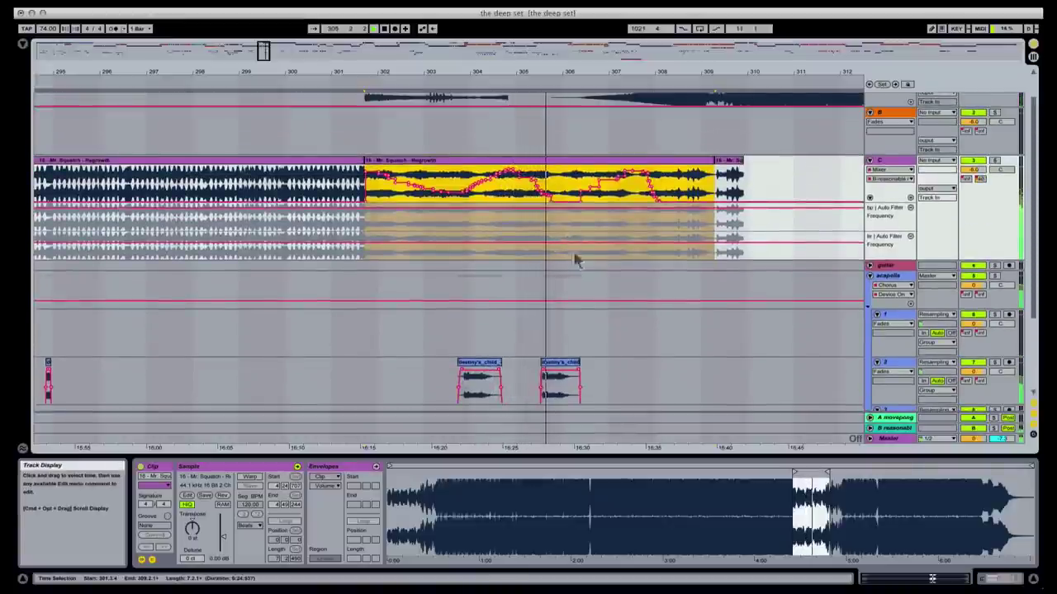
{"action": "left_click", "coordinate": [577, 378]}
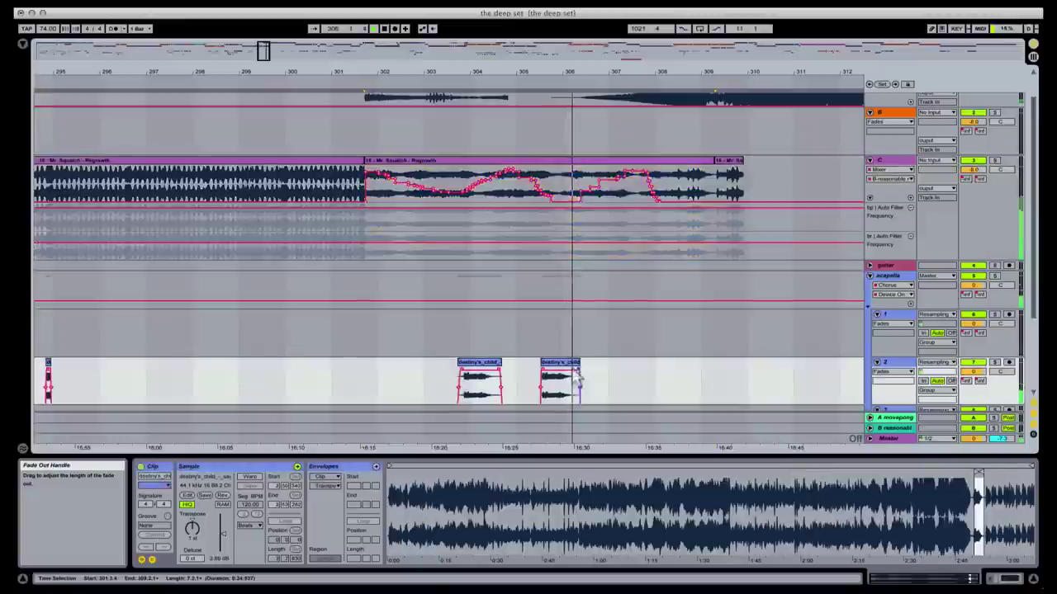
- Follow the Bricks Breaking clip on track A as it takes over from Regrowth between bars 306 and 311 during playback
{"action": "scroll", "coordinate": [624, 336], "scroll_direction": "up", "scroll_amount": 1}
{"action": "scroll", "coordinate": [623, 336], "scroll_direction": "up", "scroll_amount": 1}
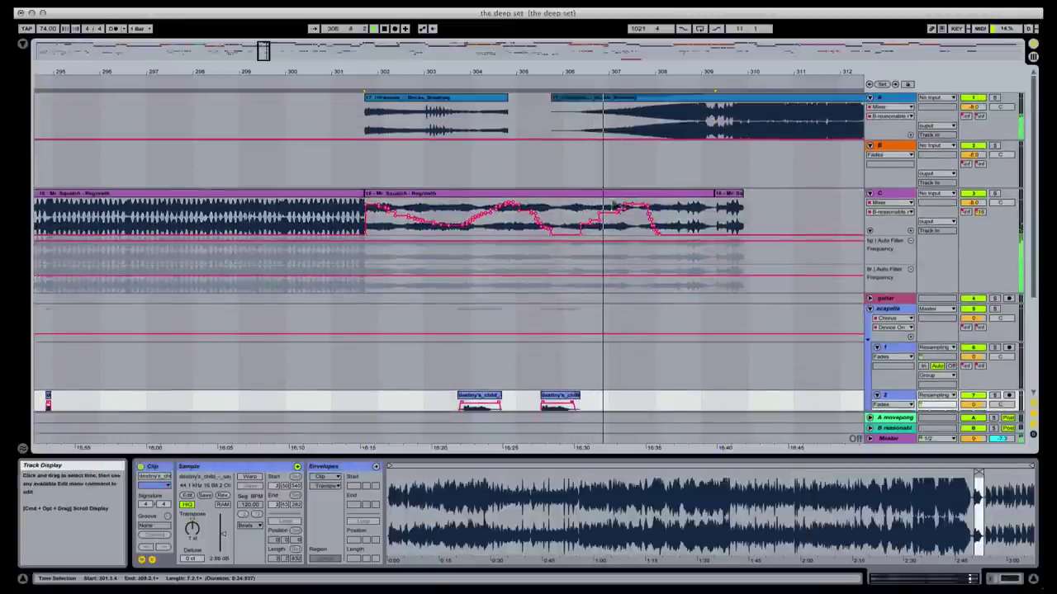
{"action": "left_click", "coordinate": [701, 71]}
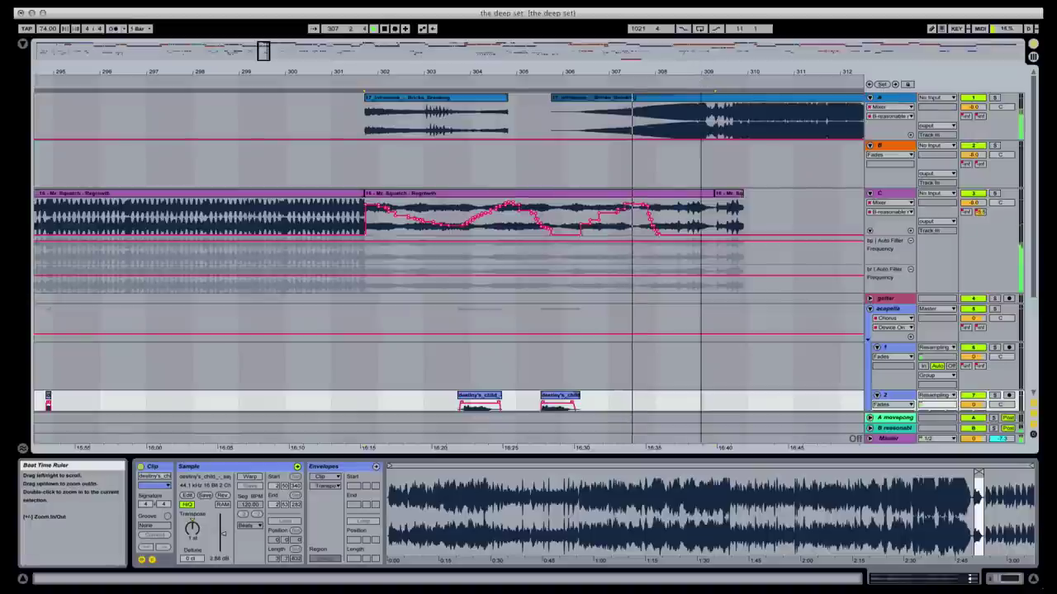
{"action": "left_click_drag", "start_coordinate": [701, 71], "coordinate": [318, 79]}
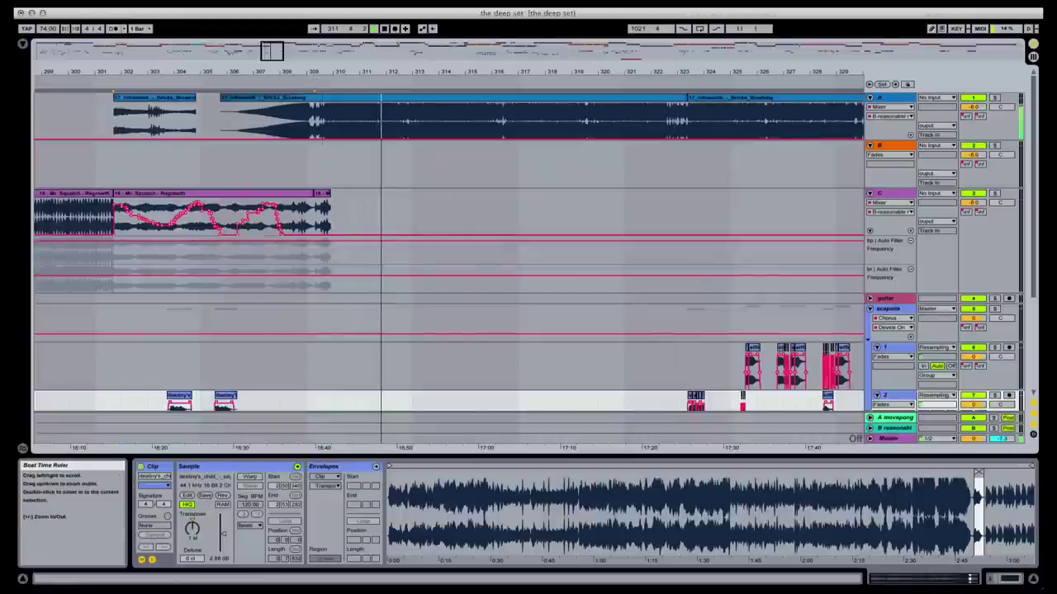
- Replay the Bricks Breaking clip on track A from just before bar 309 and examine its waveform closely around the end of Regrowth
{"action": "left_click_drag", "start_coordinate": [369, 71], "coordinate": [369, 107]}
{"action": "key", "text": "space"}
{"action": "left_click", "coordinate": [265, 116]}
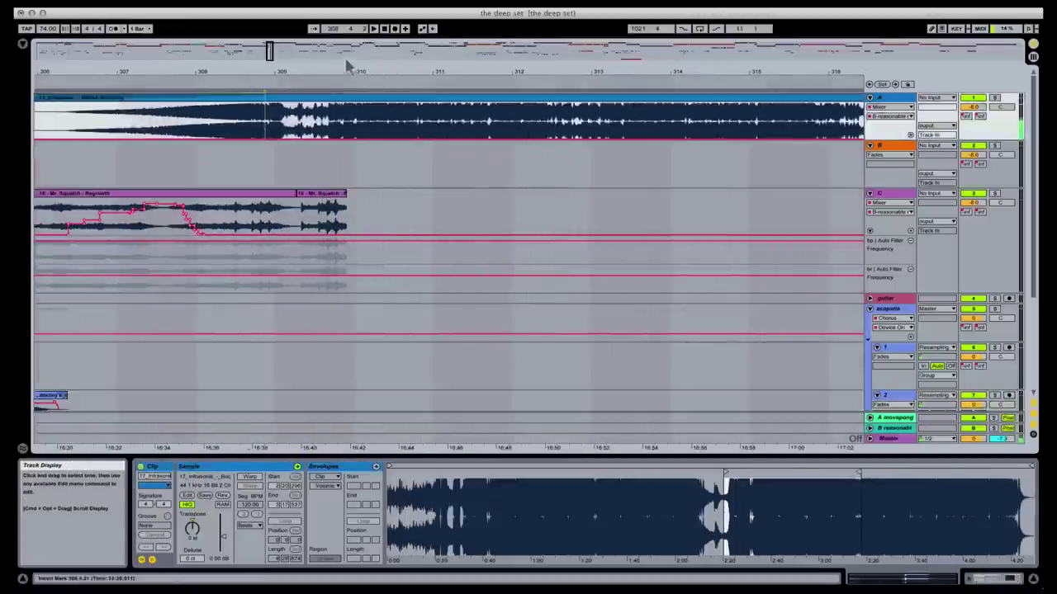
{"action": "left_click_drag", "start_coordinate": [328, 69], "coordinate": [330, 68]}
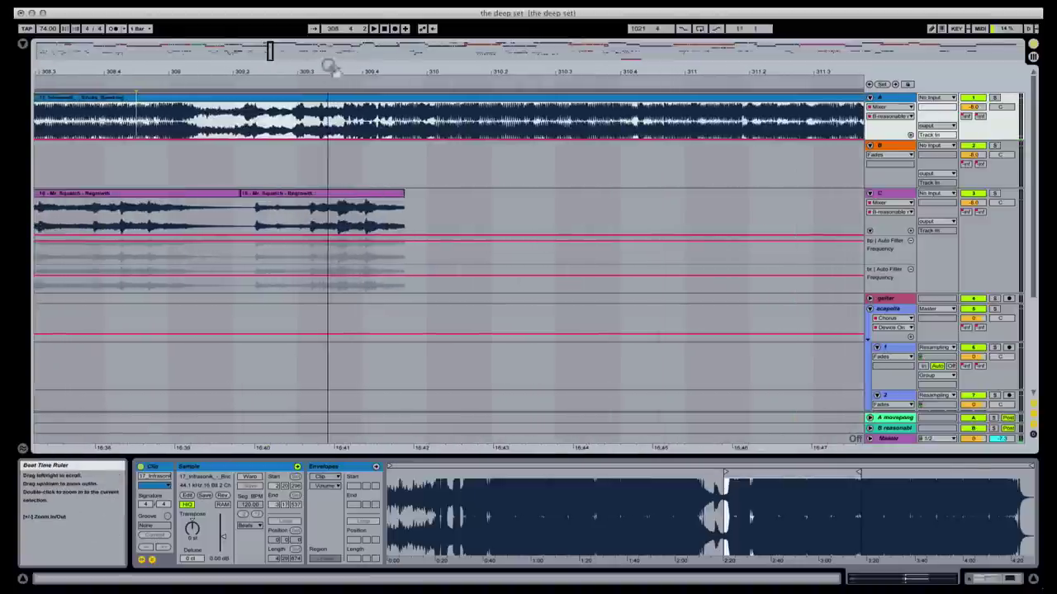
- Stop playback and reselect Komplete Audio 6 as the Soundflower (2ch) output
{"action": "key", "text": "space"}
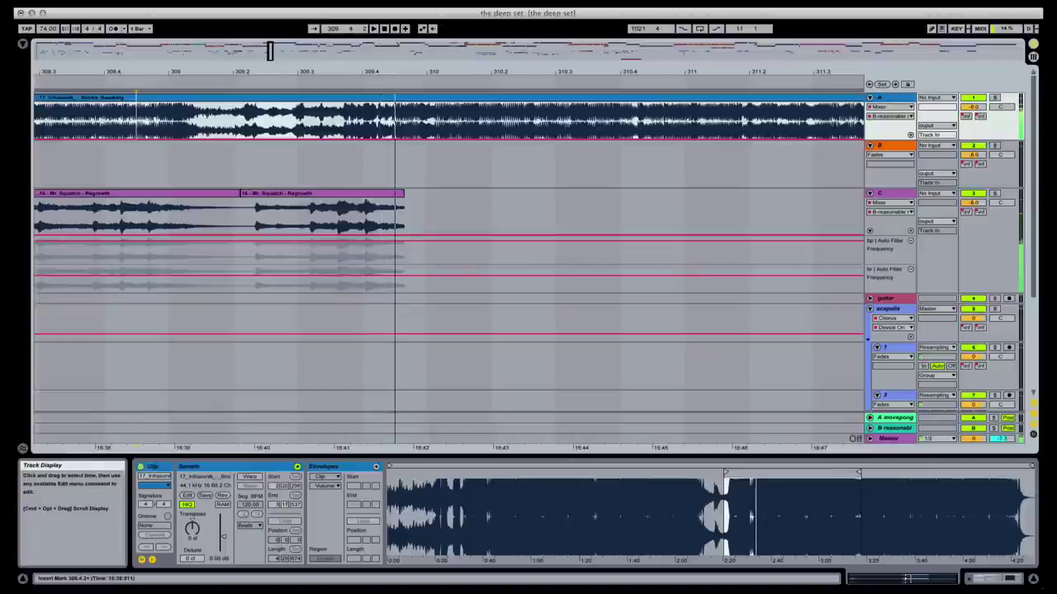
{"action": "left_click", "coordinate": [696, 4]}
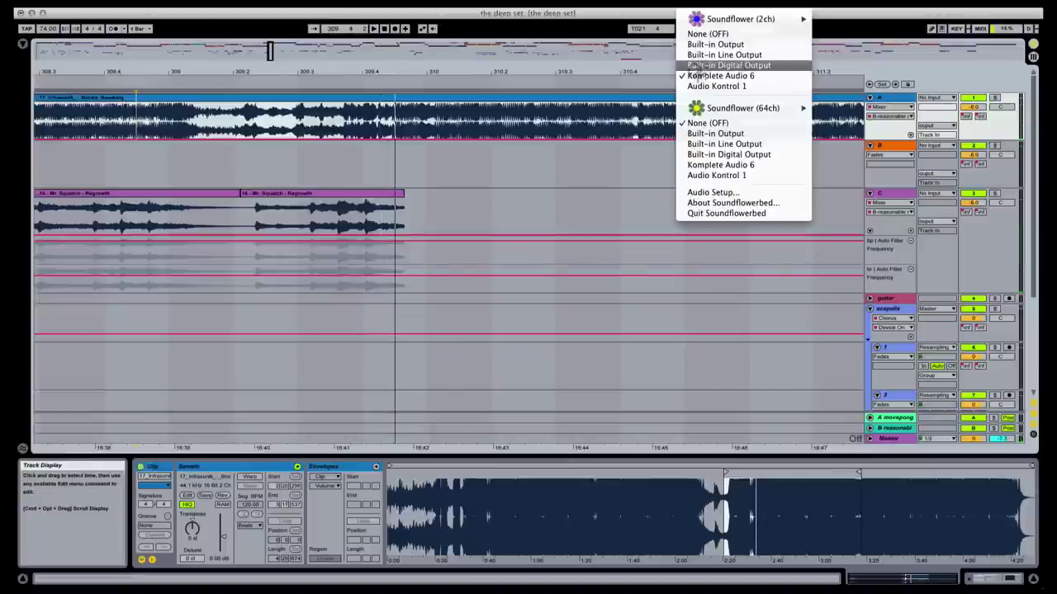
{"action": "left_click", "coordinate": [698, 76]}
- Split the Bricks Breaking clip on track A just after 309.4.2, near the end of the last Regrowth clip
{"action": "left_click", "coordinate": [244, 124]}
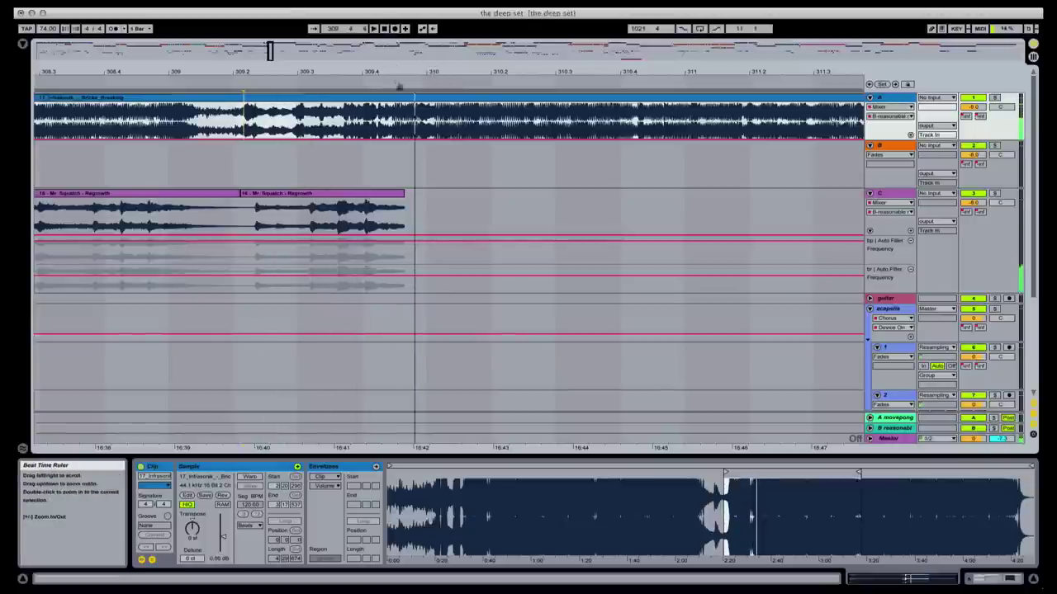
{"action": "left_click_drag", "start_coordinate": [399, 86], "coordinate": [399, 116]}
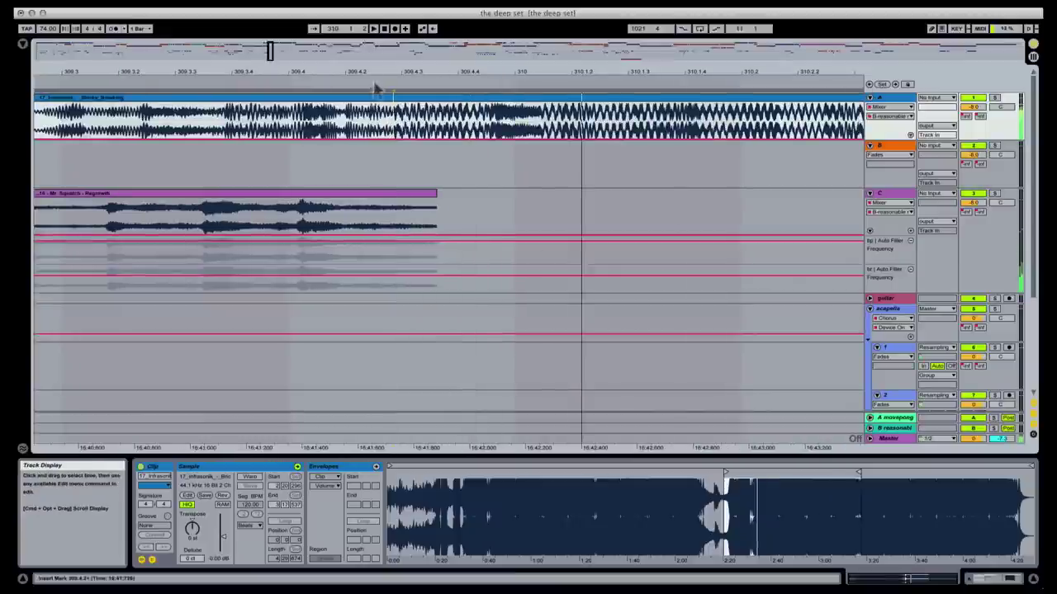
{"action": "left_click_drag", "start_coordinate": [394, 70], "coordinate": [404, 134]}
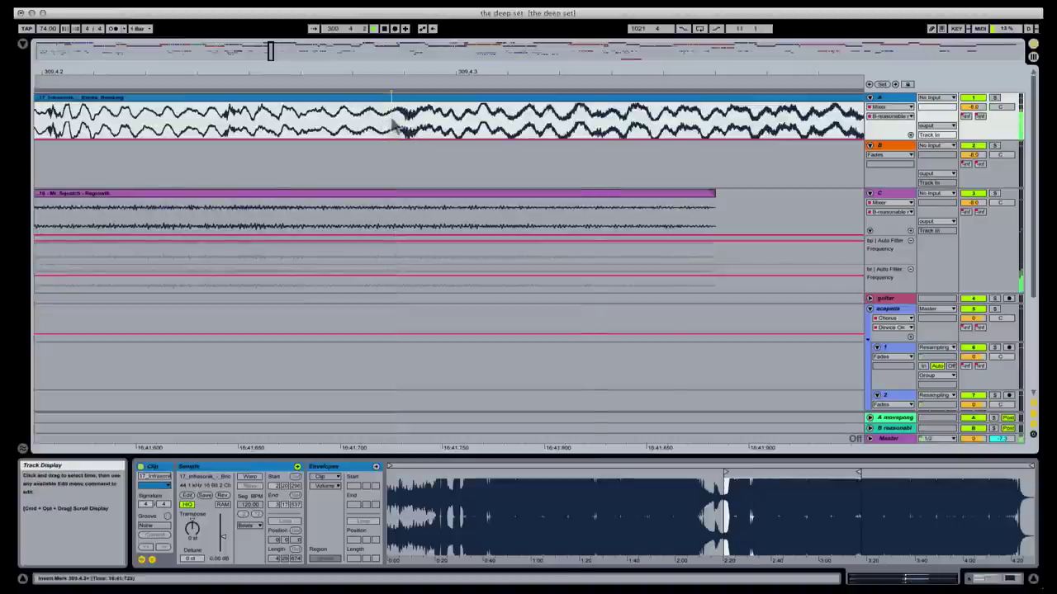
{"action": "left_click_drag", "start_coordinate": [405, 103], "coordinate": [859, 107]}
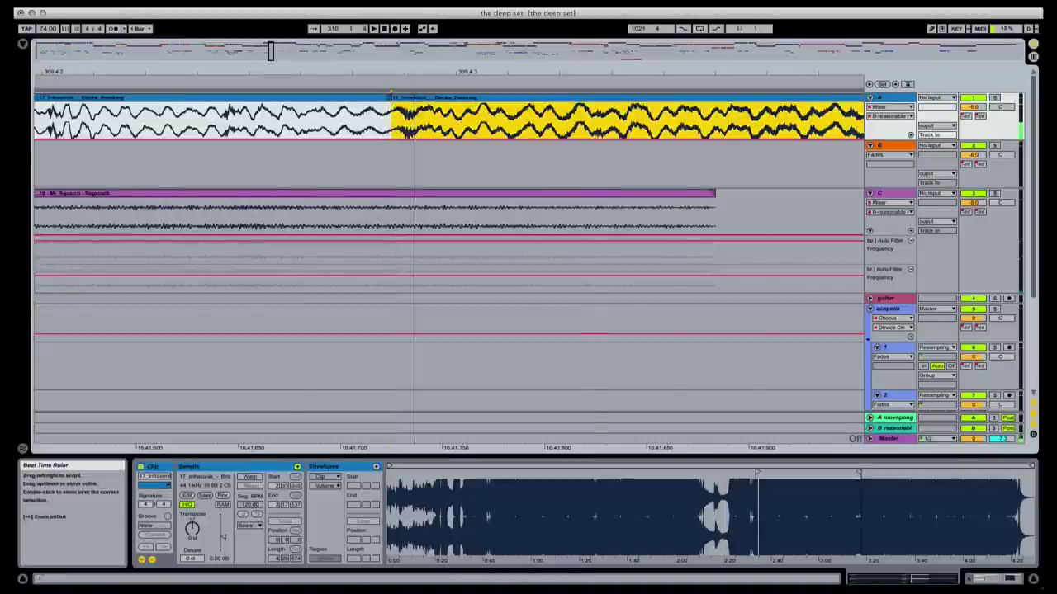
- Deactivate the Bricks Breaking clip following the new split on track A and replay the transition from bar 309
{"action": "left_click_drag", "start_coordinate": [689, 82], "coordinate": [690, 77]}
{"action": "left_click_drag", "start_coordinate": [404, 76], "coordinate": [405, 111]}
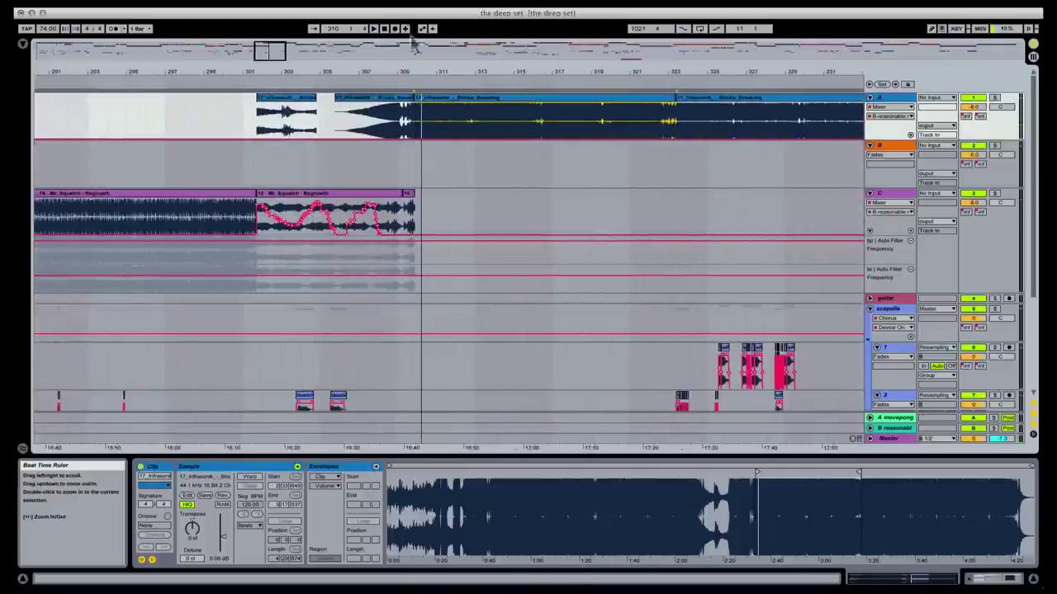
{"action": "left_click", "coordinate": [404, 113]}
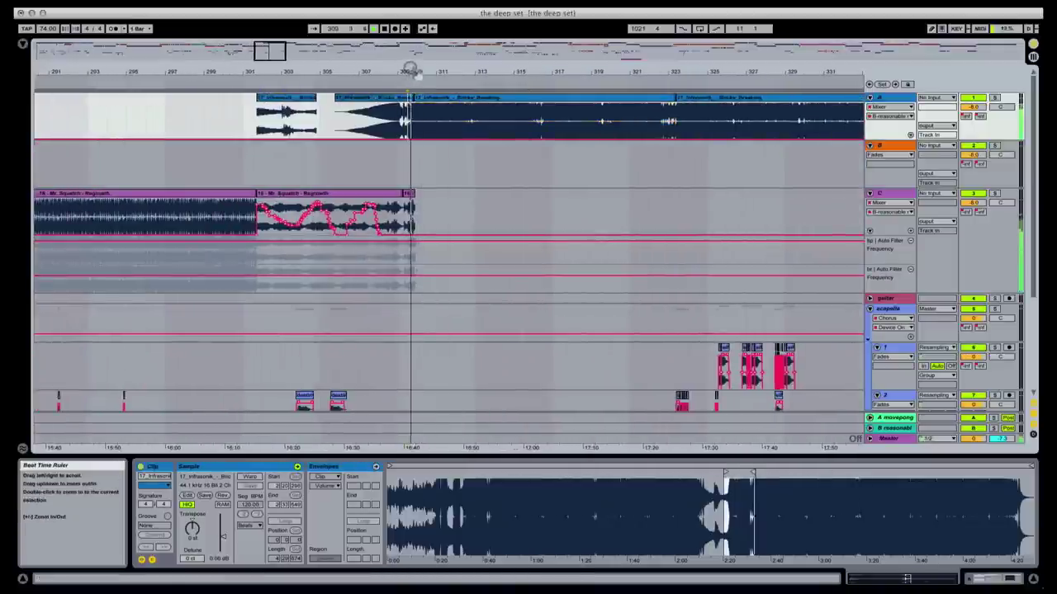
{"action": "left_click_drag", "start_coordinate": [409, 73], "coordinate": [427, 89]}
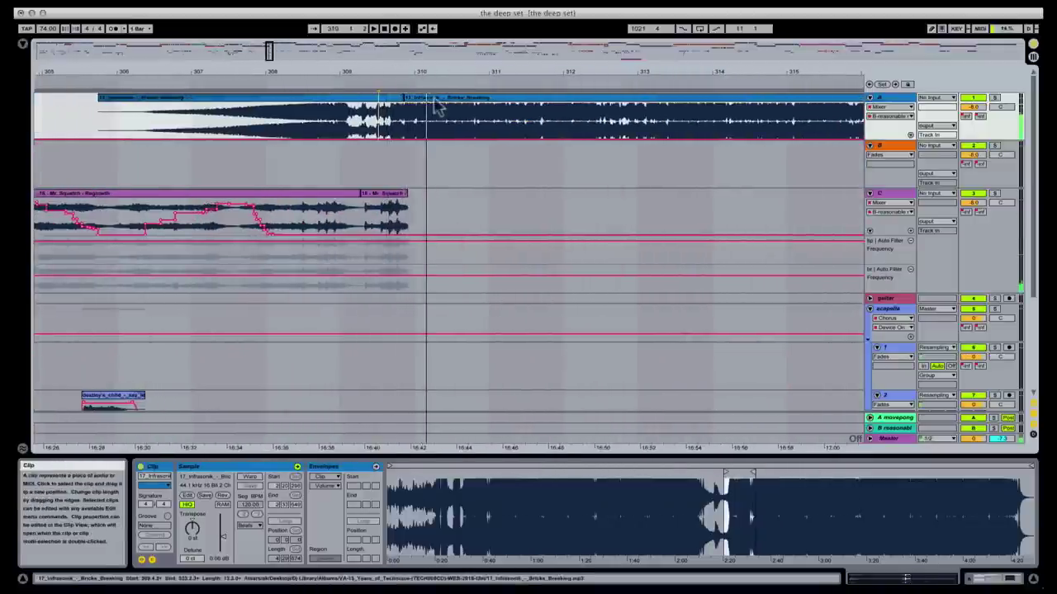
{"action": "left_click", "coordinate": [430, 99]}
{"action": "key", "text": "Delete"}
{"action": "left_click", "coordinate": [381, 120]}
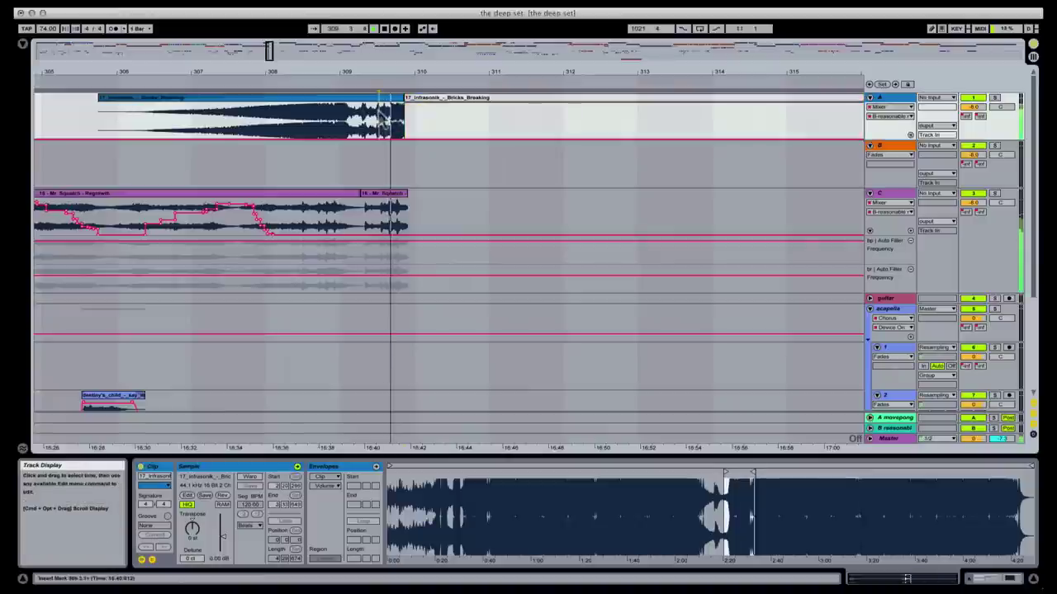
- Play Bricks Breaking on track A from about bar 323 and examine the gap left before it in the arrangement
{"action": "left_click_drag", "start_coordinate": [451, 71], "coordinate": [446, 49]}
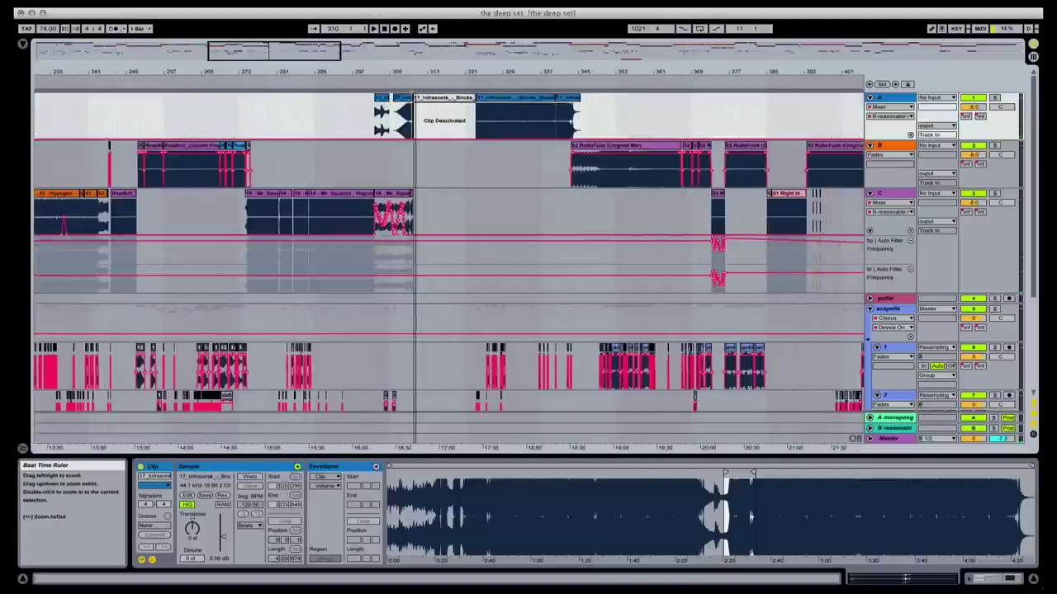
{"action": "left_click", "coordinate": [621, 158]}
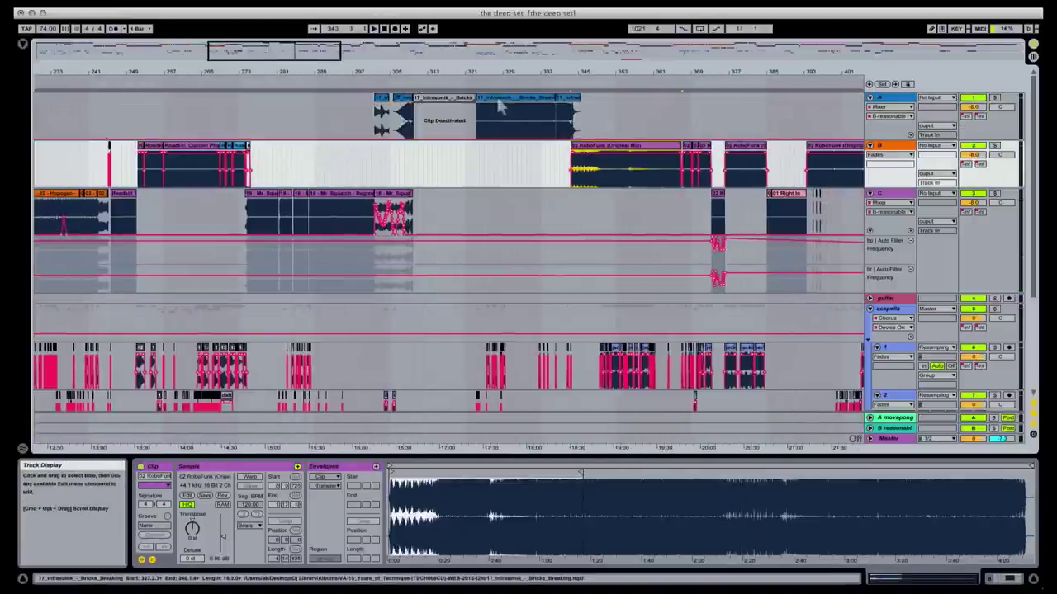
{"action": "left_click", "coordinate": [509, 116]}
{"action": "scroll", "coordinate": [509, 189], "scroll_direction": "down", "scroll_amount": 2}
{"action": "scroll", "coordinate": [508, 186], "scroll_direction": "down", "scroll_amount": 2}
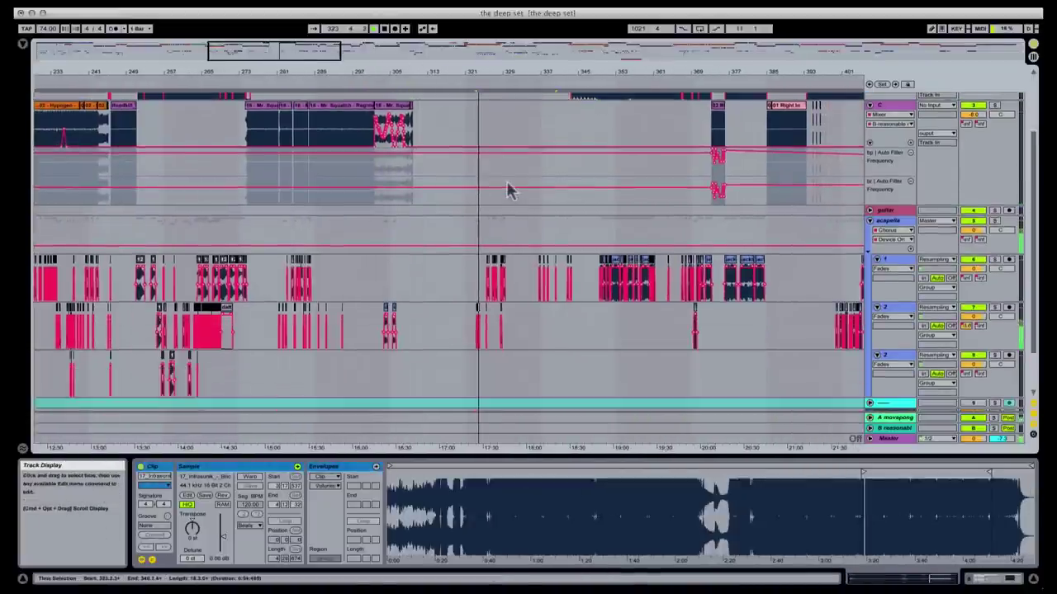
{"action": "scroll", "coordinate": [506, 180], "scroll_direction": "up", "scroll_amount": 4}
{"action": "left_click", "coordinate": [469, 164]}
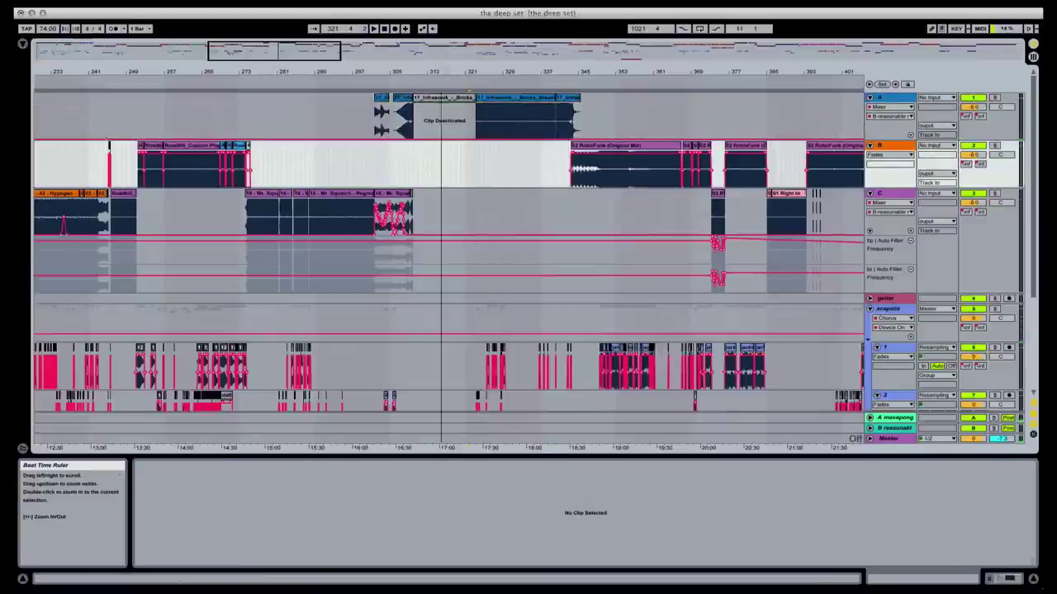
{"action": "left_click_drag", "start_coordinate": [463, 73], "coordinate": [474, 94]}
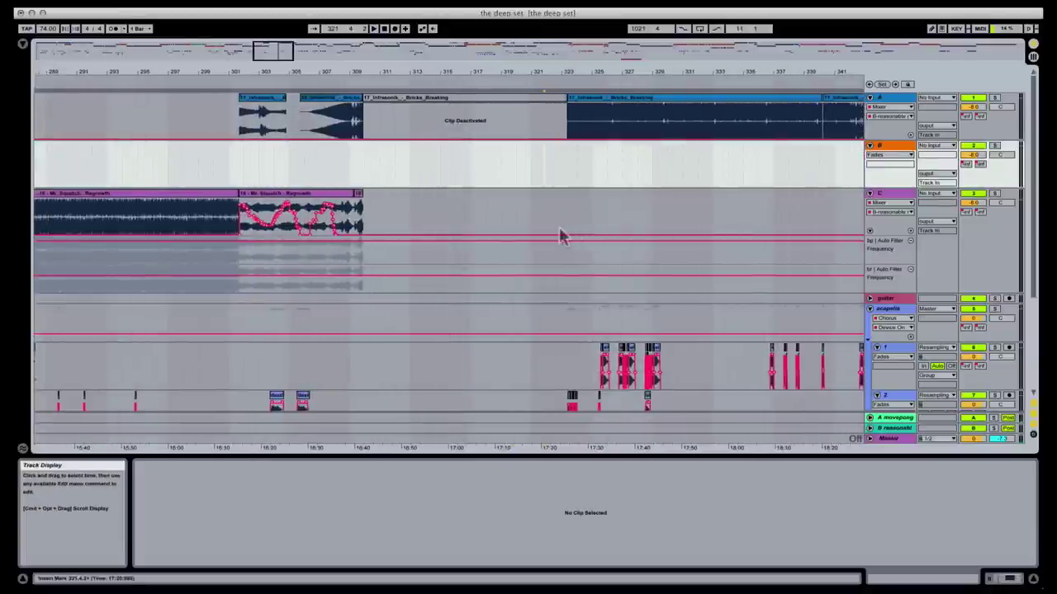
{"action": "scroll", "coordinate": [557, 234], "scroll_direction": "down", "scroll_amount": 3}
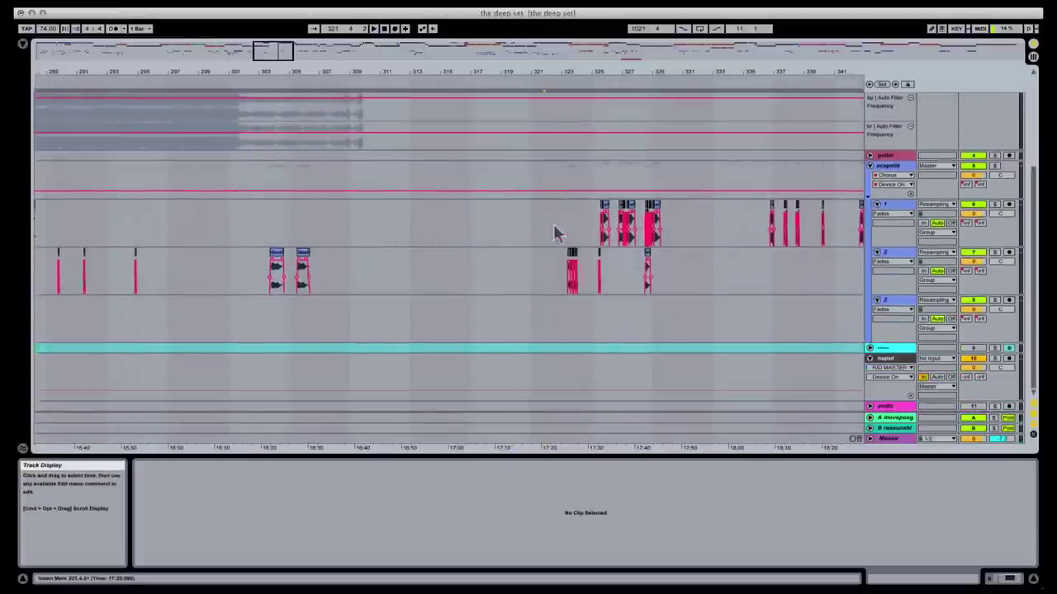
- Show the browser, clear its previous search and expand the Tunes folder in Dj Library
{"action": "left_click", "coordinate": [23, 44]}
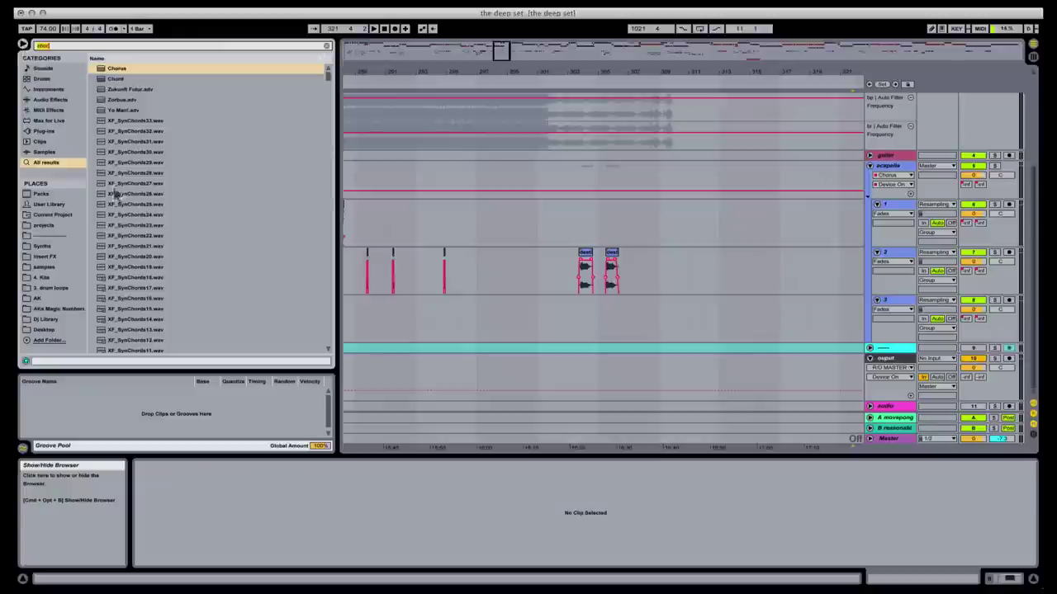
{"action": "left_click", "coordinate": [50, 319]}
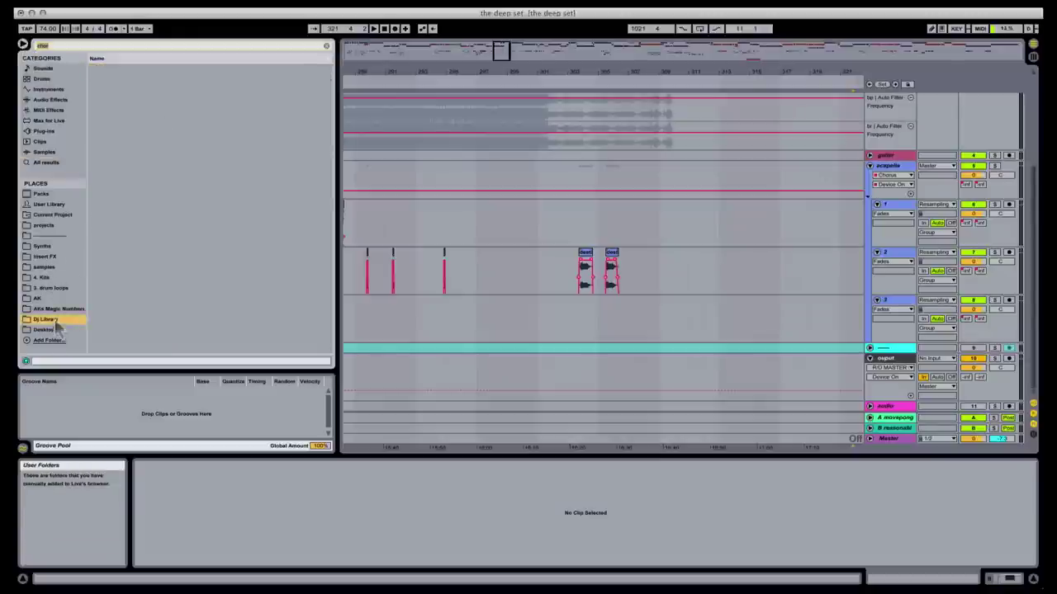
{"action": "left_click", "coordinate": [327, 45]}
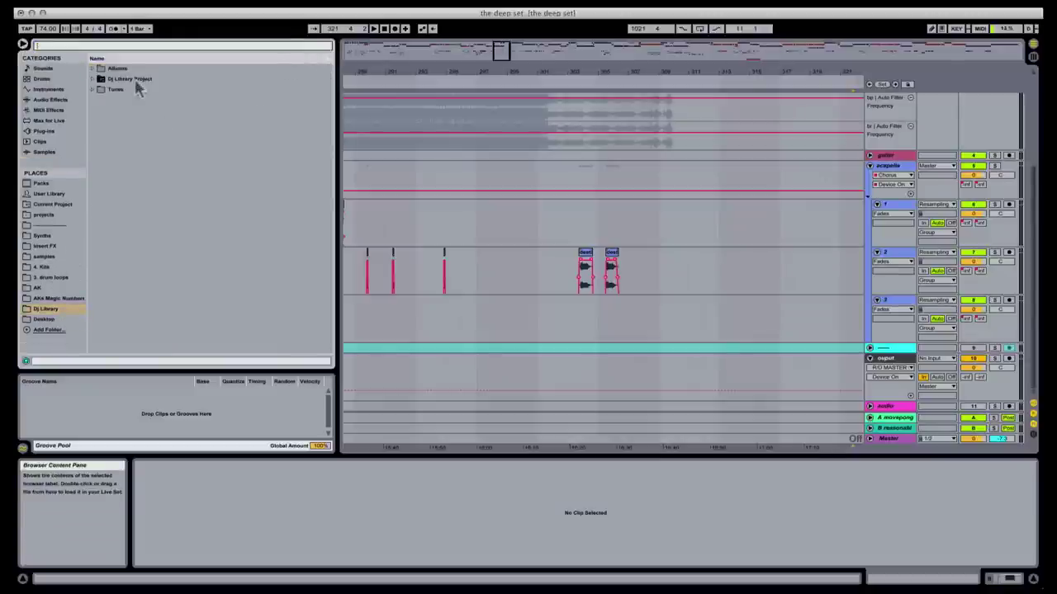
{"action": "left_click", "coordinate": [94, 91]}
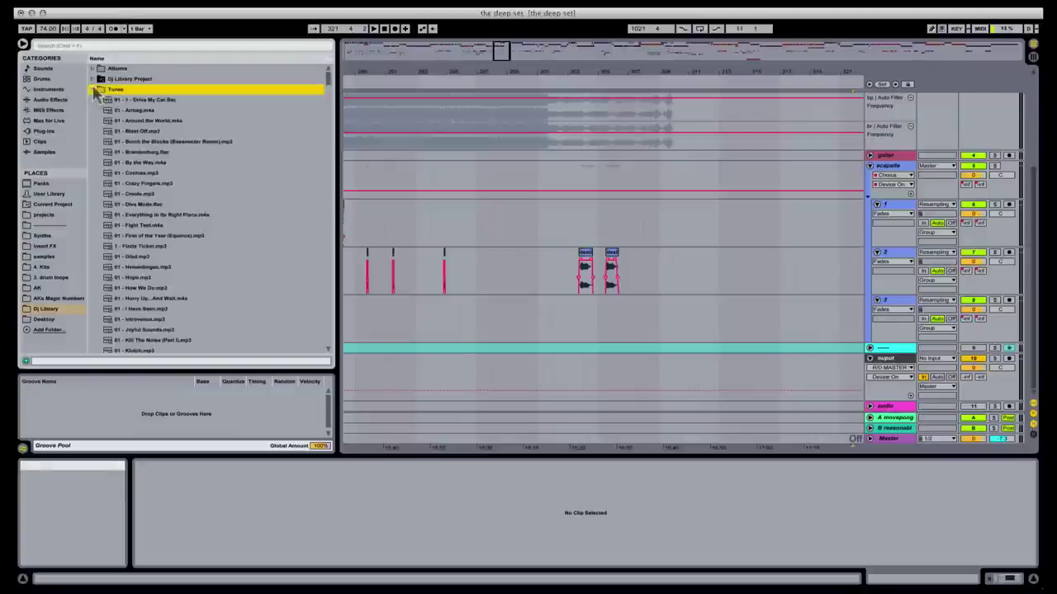
{"action": "key", "text": "super+f"}
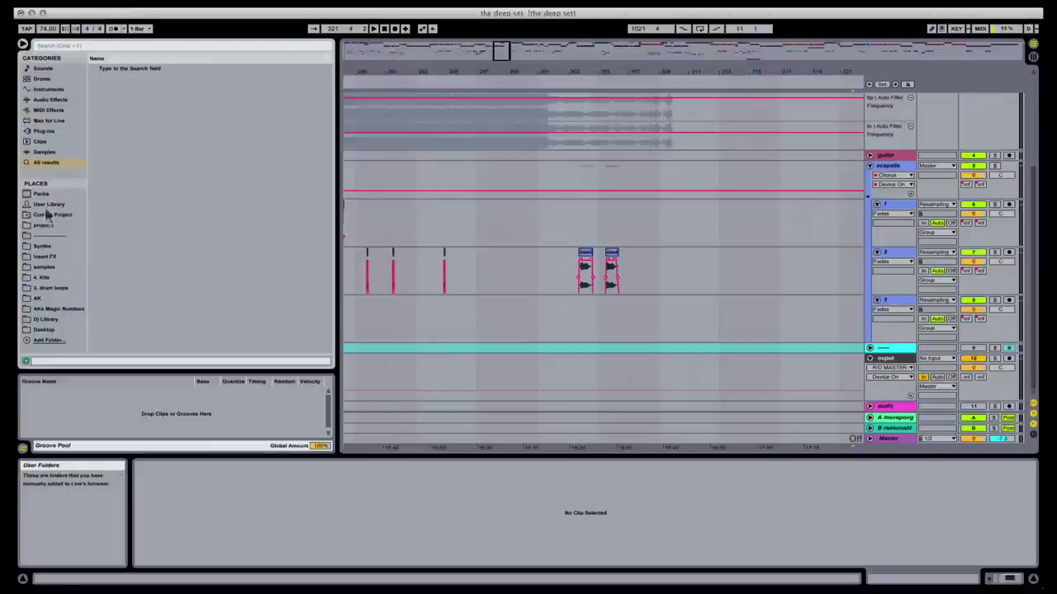
{"action": "left_click", "coordinate": [44, 321]}
{"action": "scroll", "coordinate": [121, 189], "scroll_direction": "down", "scroll_amount": 5}
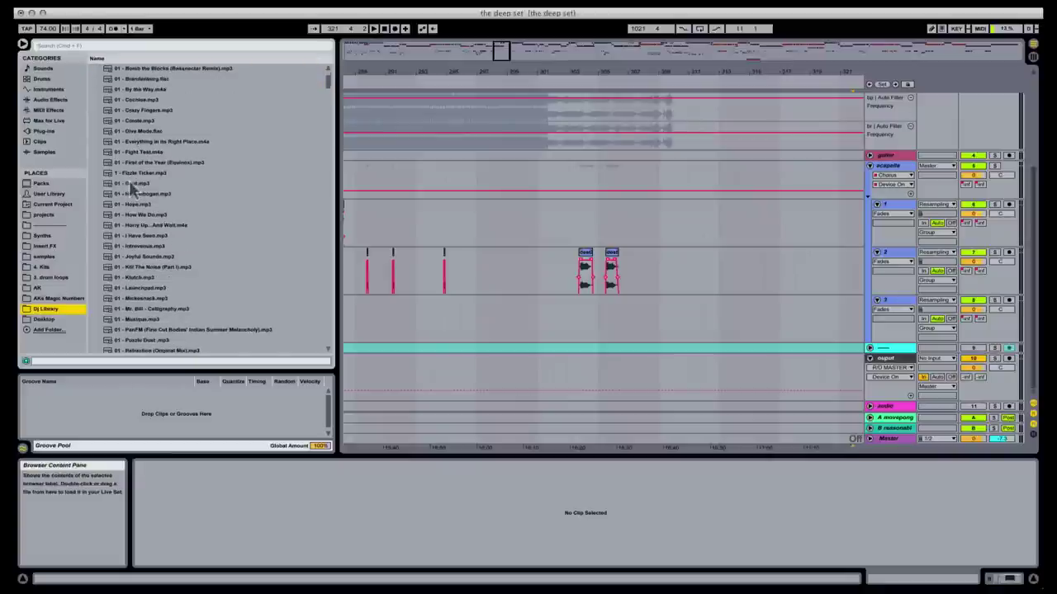
{"action": "scroll", "coordinate": [124, 178], "scroll_direction": "up", "scroll_amount": 3}
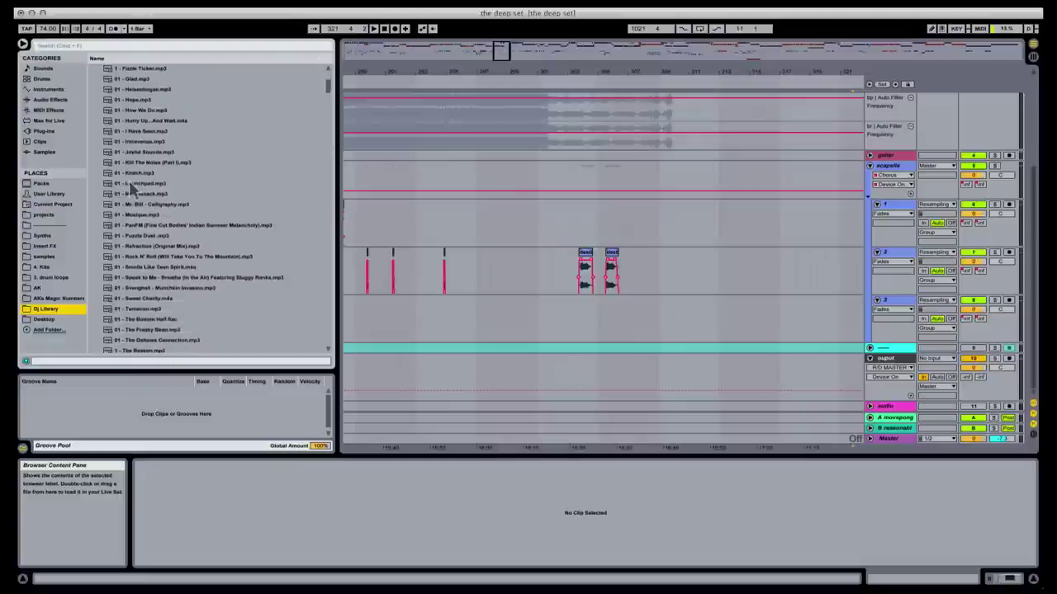
{"action": "scroll", "coordinate": [121, 164], "scroll_direction": "up", "scroll_amount": 2}
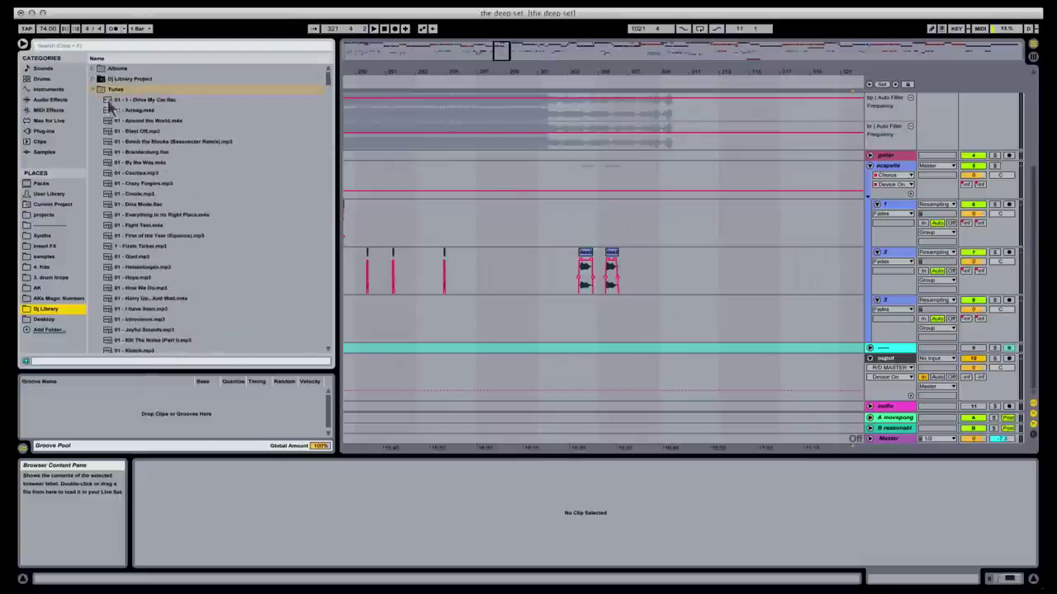
- Search the Dj Library for "mr bill" and look through the matching tracks in the Tunes folder
{"action": "left_click", "coordinate": [243, 47]}
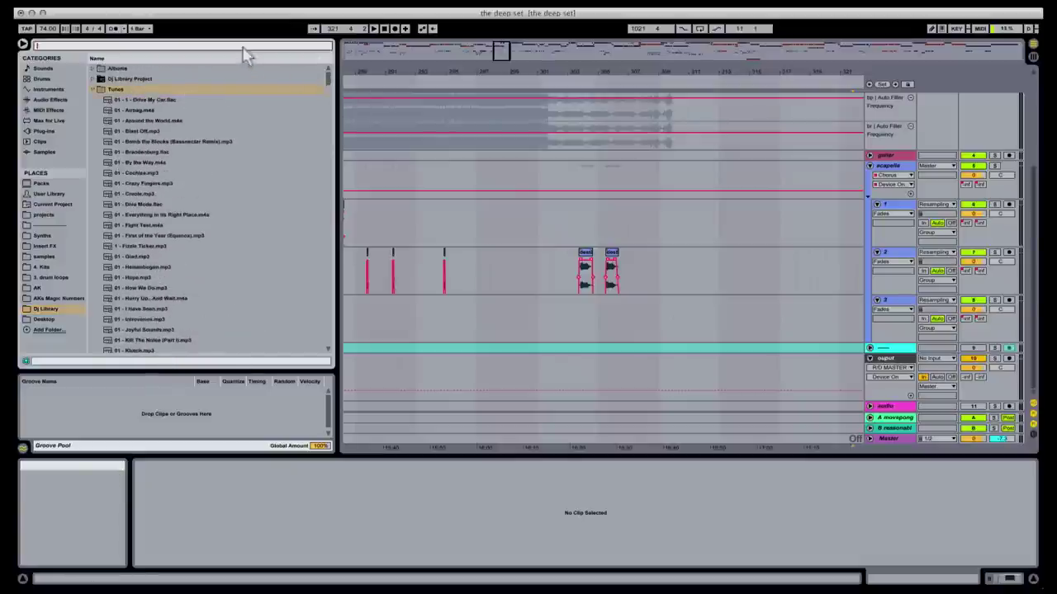
{"action": "type", "text": "mr bill"}
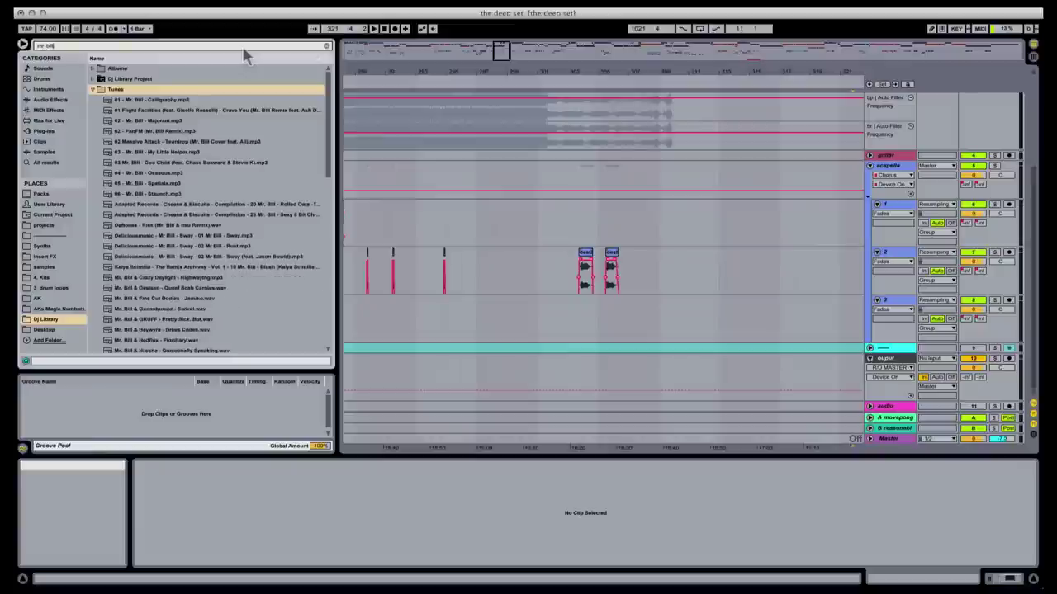
{"action": "scroll", "coordinate": [219, 185], "scroll_direction": "down", "scroll_amount": 2}
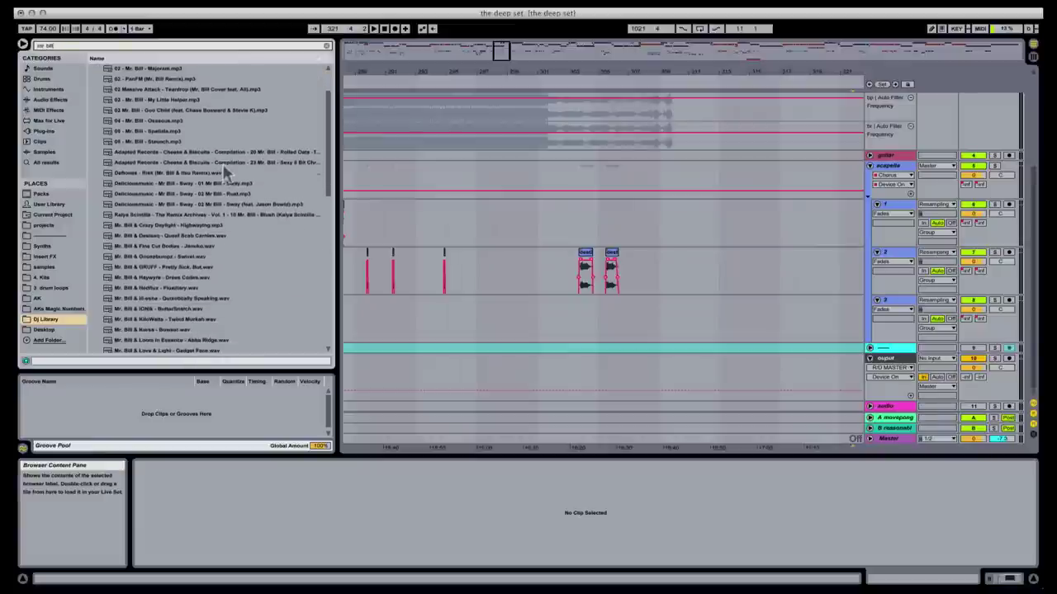
{"action": "scroll", "coordinate": [225, 166], "scroll_direction": "down", "scroll_amount": 3}
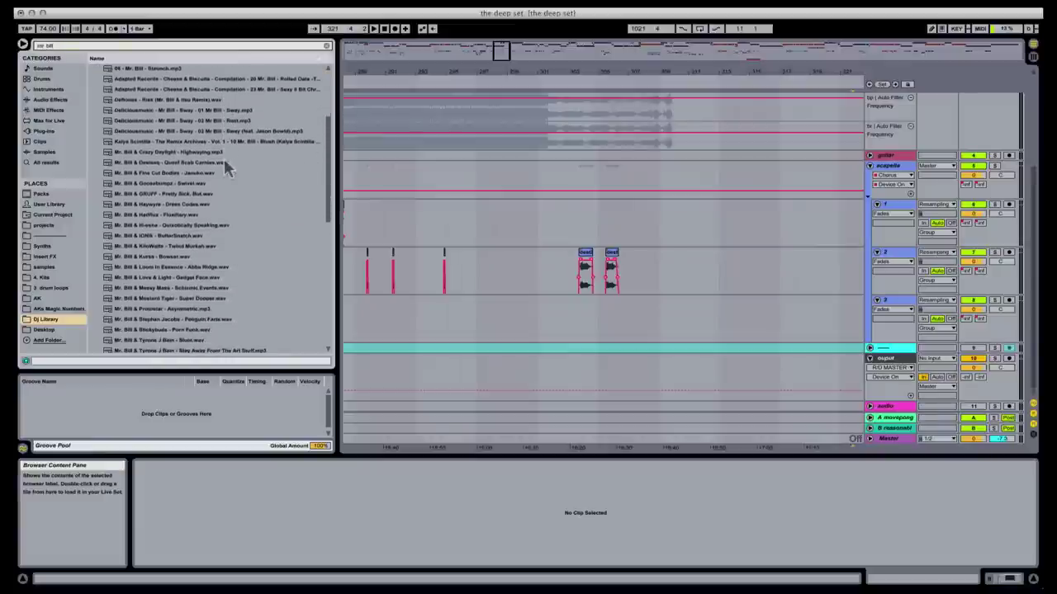
{"action": "scroll", "coordinate": [224, 164], "scroll_direction": "down", "scroll_amount": 7}
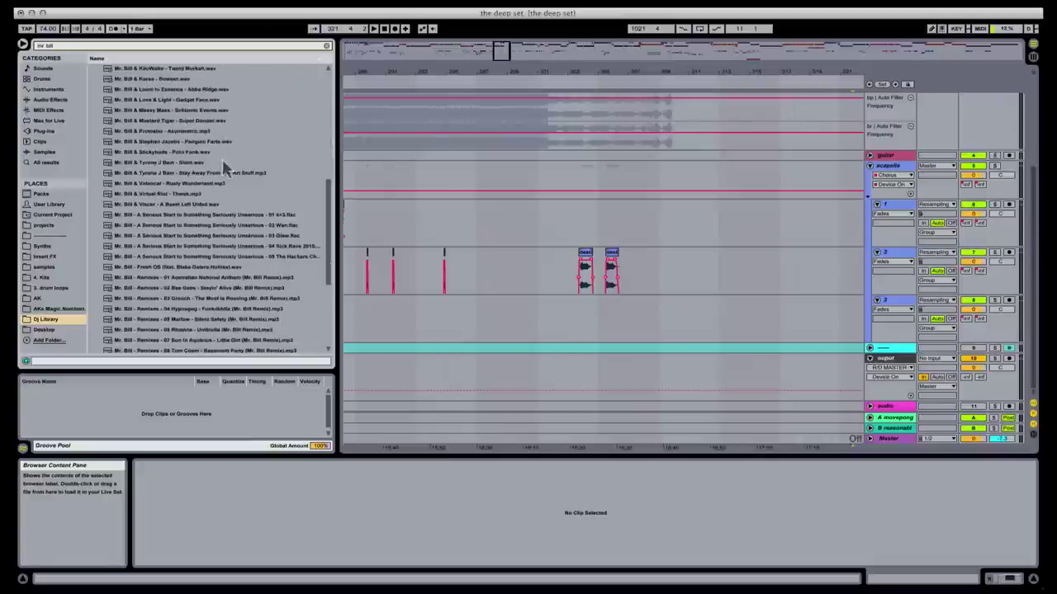
{"action": "scroll", "coordinate": [225, 164], "scroll_direction": "down", "scroll_amount": 6}
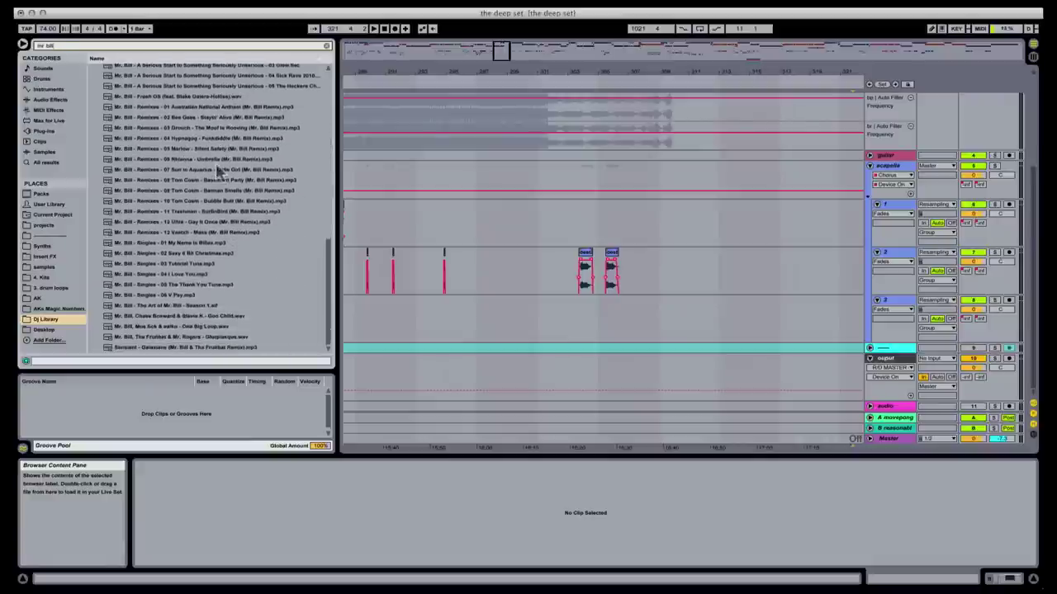
{"action": "scroll", "coordinate": [219, 170], "scroll_direction": "up", "scroll_amount": 11}
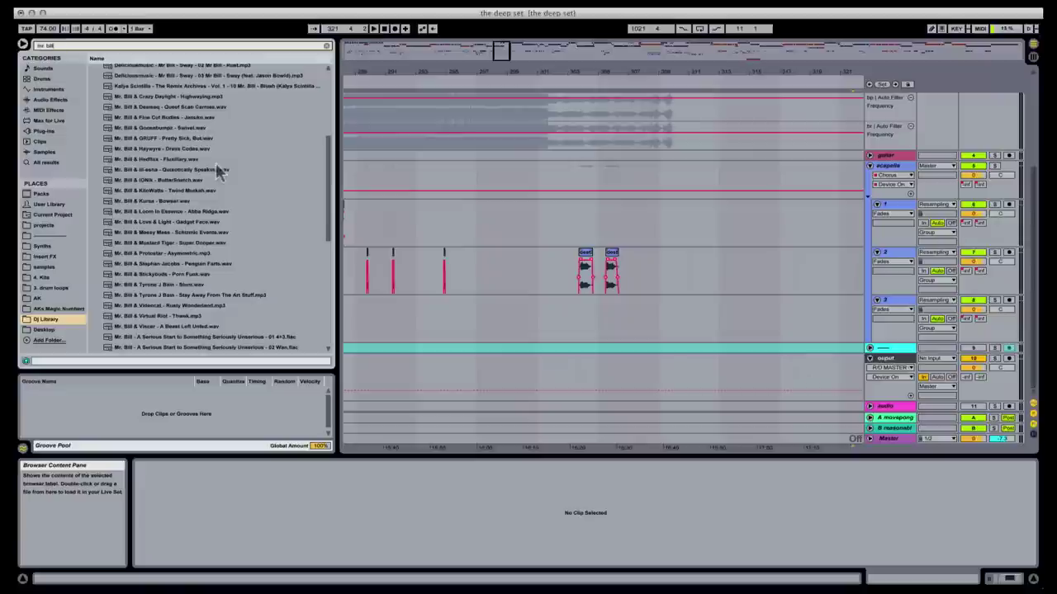
{"action": "scroll", "coordinate": [215, 169], "scroll_direction": "up", "scroll_amount": 3}
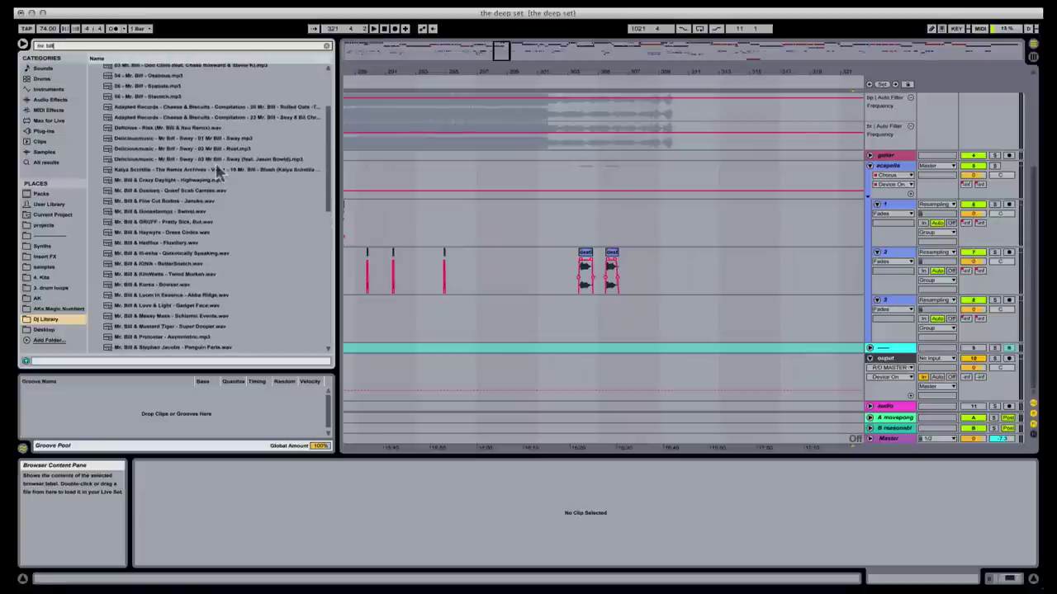
{"action": "scroll", "coordinate": [217, 169], "scroll_direction": "up", "scroll_amount": 3}
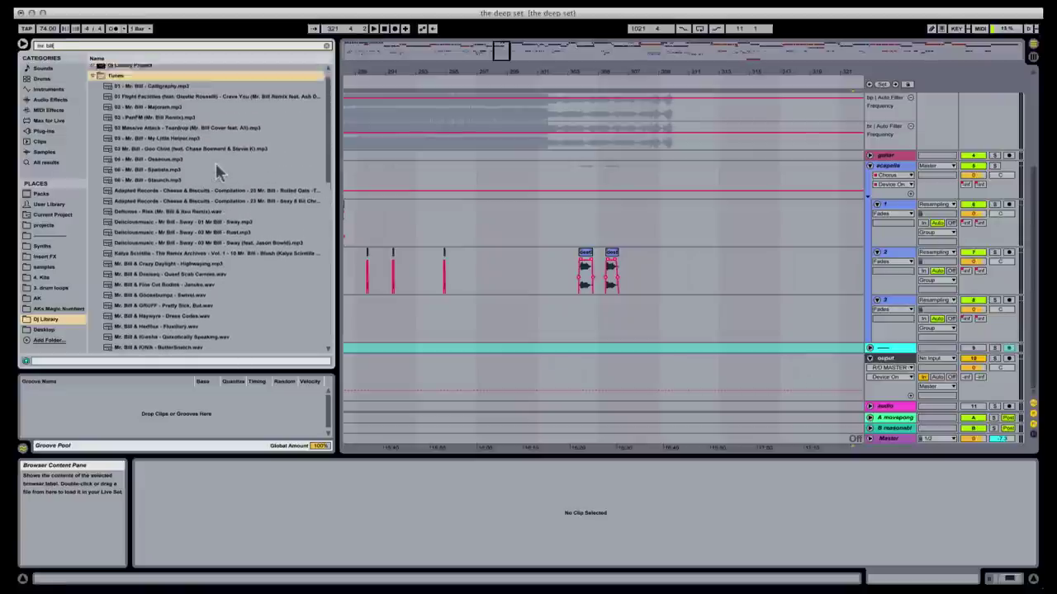
{"action": "scroll", "coordinate": [216, 169], "scroll_direction": "up", "scroll_amount": 2}
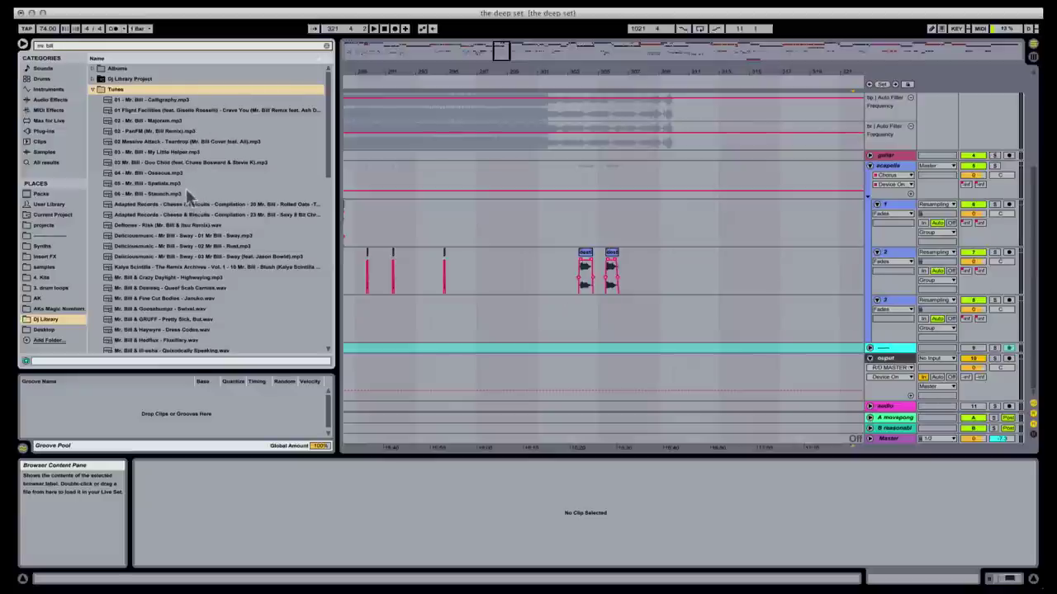
{"action": "scroll", "coordinate": [186, 196], "scroll_direction": "down", "scroll_amount": 3}
{"action": "scroll", "coordinate": [187, 194], "scroll_direction": "down", "scroll_amount": 2}
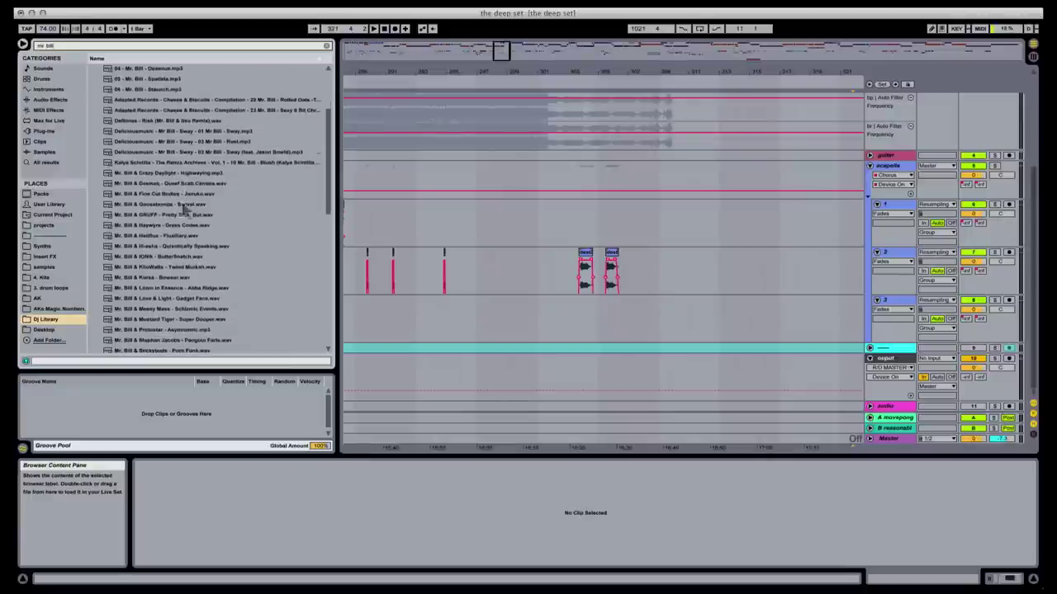
{"action": "scroll", "coordinate": [186, 266], "scroll_direction": "down", "scroll_amount": 2}
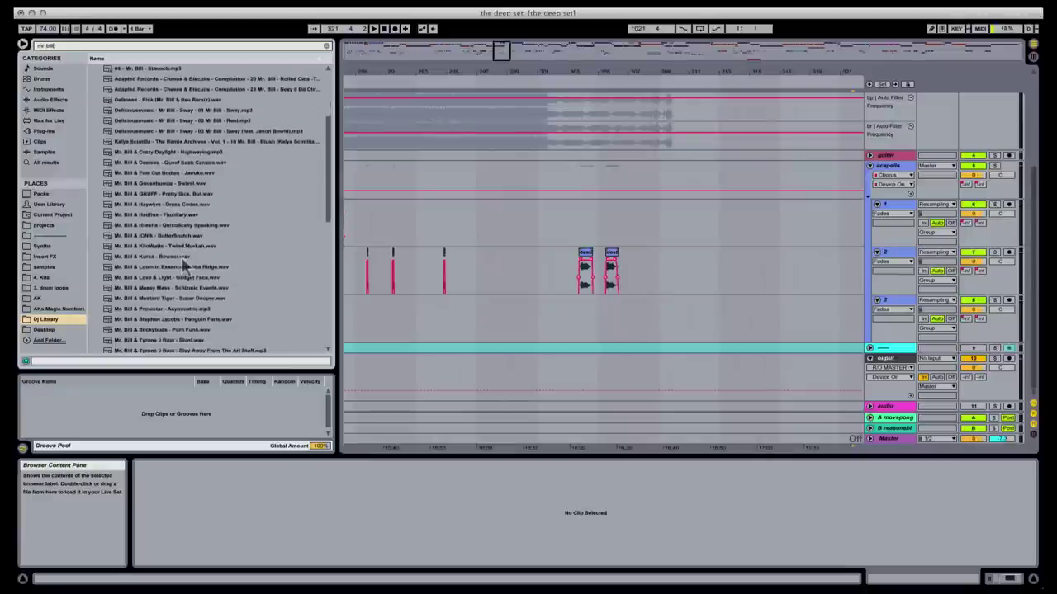
- Refine the search to "mr bill spoon" across all results and select Spoonbill and Mr. Bill - Moon Swagger.mp3
{"action": "key", "text": "Return"}
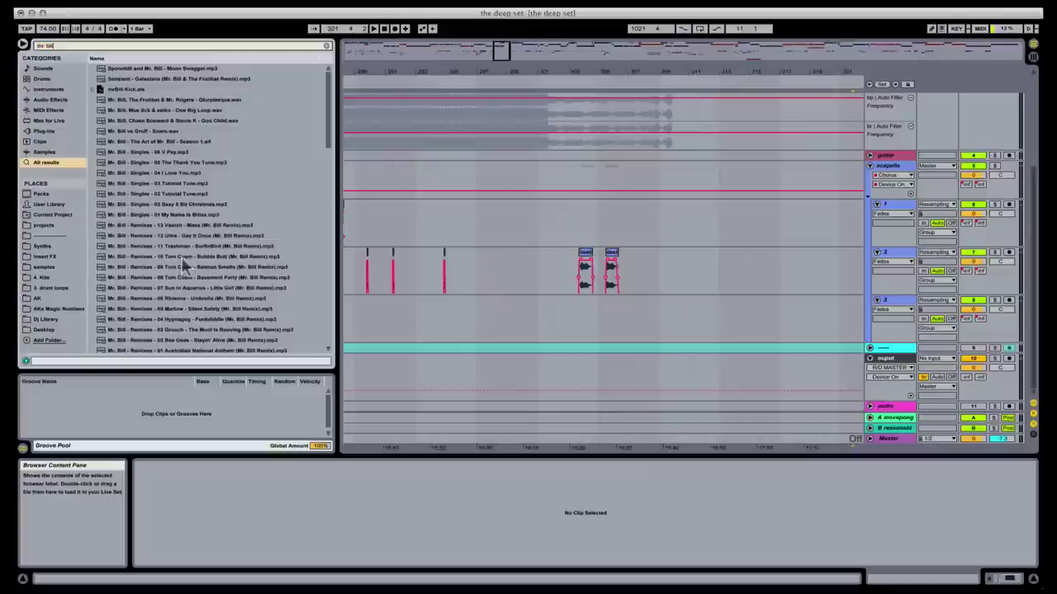
{"action": "type", "text": "poon"}
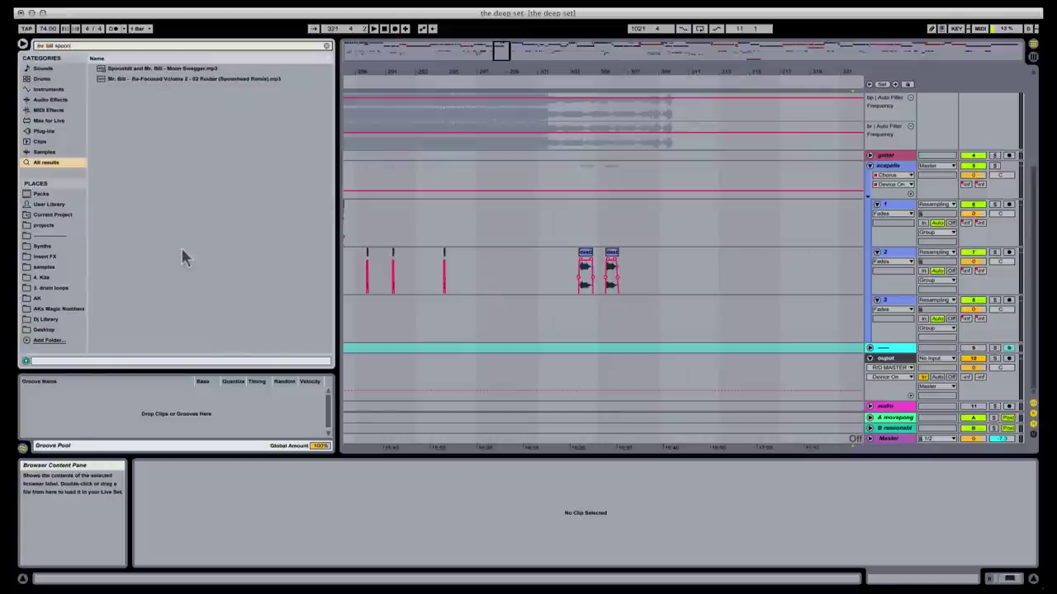
{"action": "left_click", "coordinate": [210, 68]}
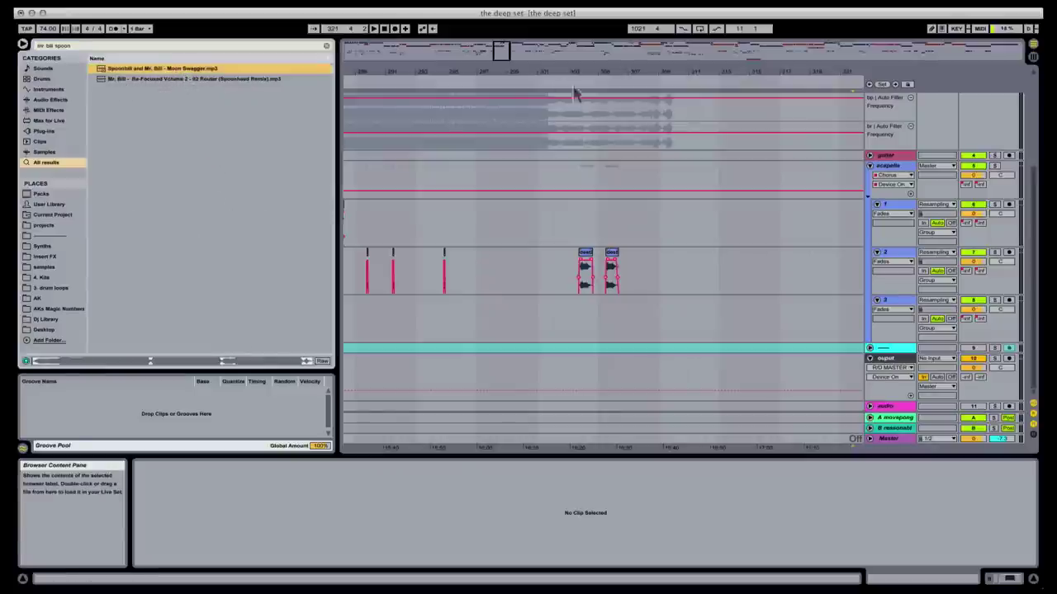
- Place Moon Swagger on the ouput track from about bar 312 and shorten the clip to its intro, ending near bar 321
{"action": "left_click_drag", "start_coordinate": [621, 71], "coordinate": [615, 116]}
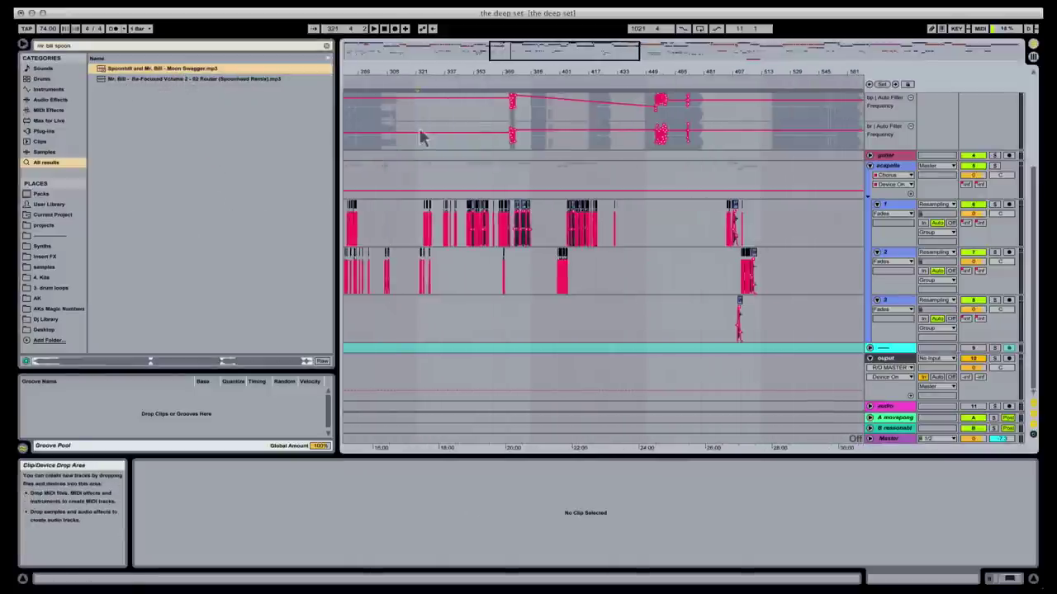
{"action": "scroll", "coordinate": [429, 285], "scroll_direction": "up", "scroll_amount": 3}
{"action": "scroll", "coordinate": [428, 283], "scroll_direction": "up", "scroll_amount": 4}
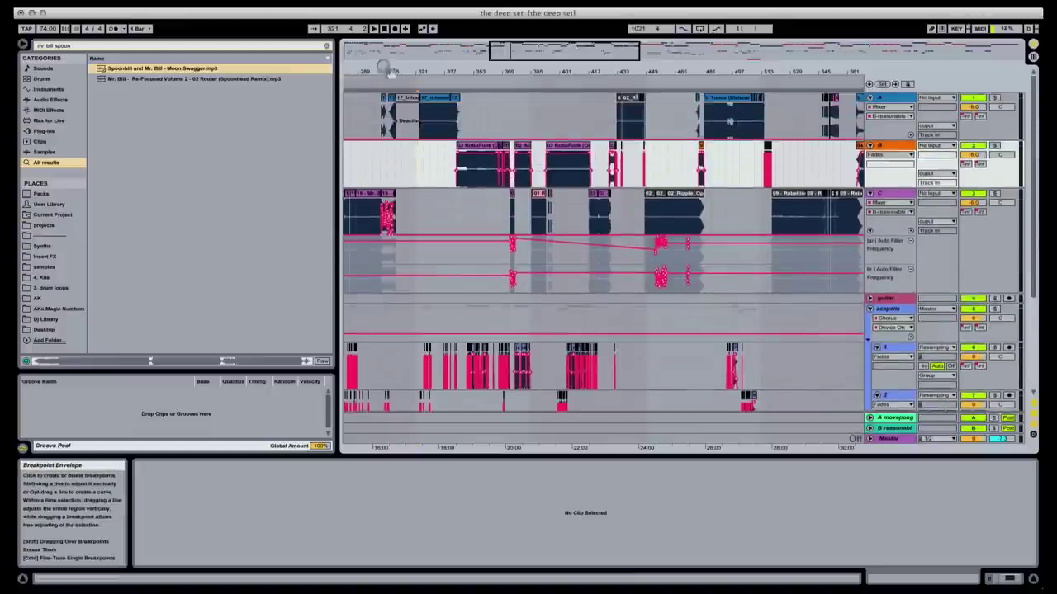
{"action": "left_click_drag", "start_coordinate": [388, 70], "coordinate": [388, 124]}
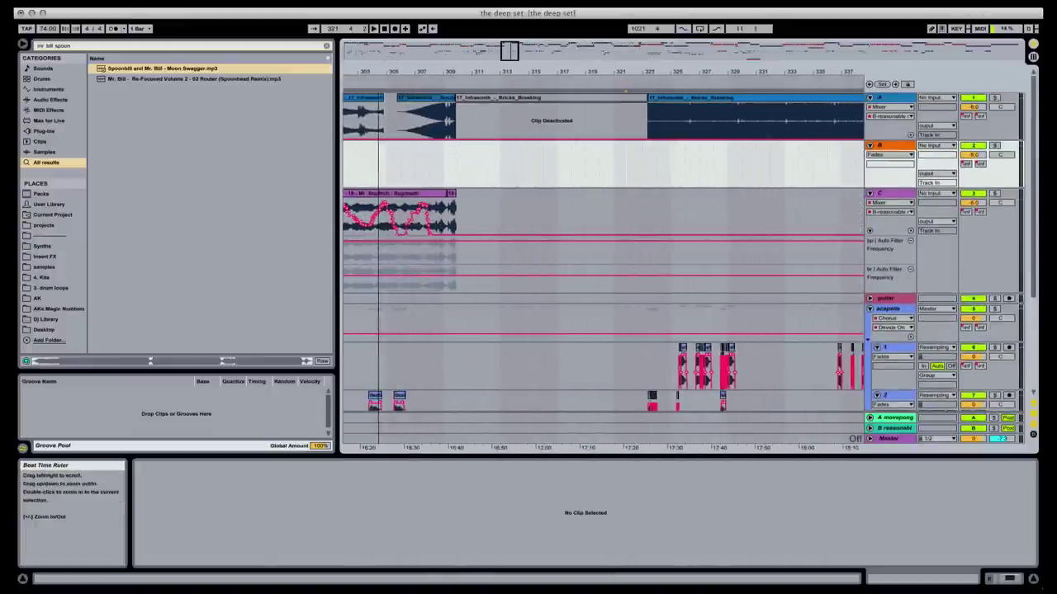
{"action": "left_click_drag", "start_coordinate": [417, 68], "coordinate": [416, 51]}
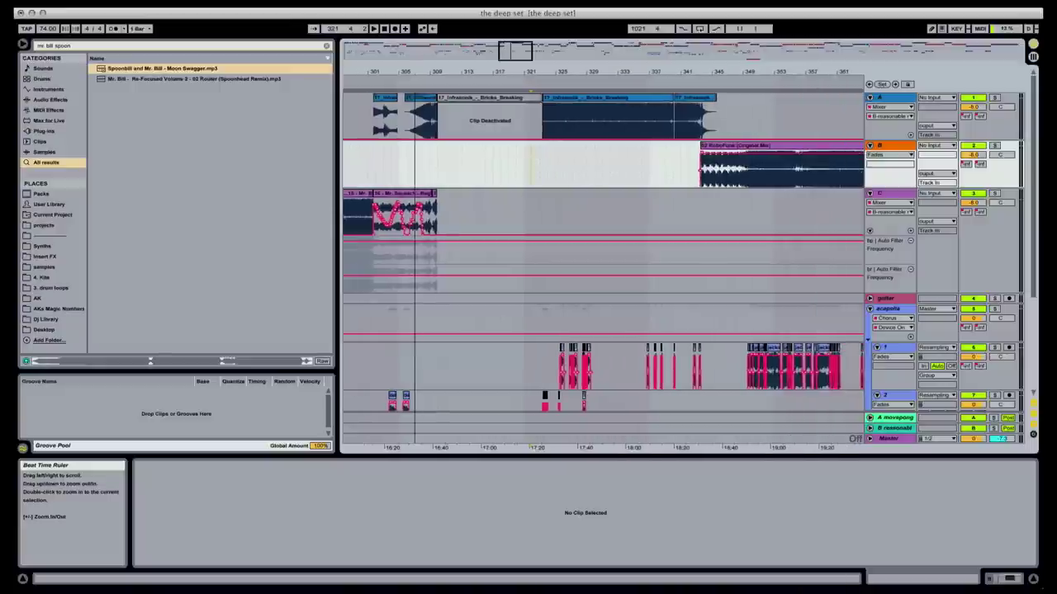
{"action": "left_click_drag", "start_coordinate": [176, 73], "coordinate": [452, 450]}
{"action": "left_click_drag", "start_coordinate": [459, 402], "coordinate": [458, 392]}
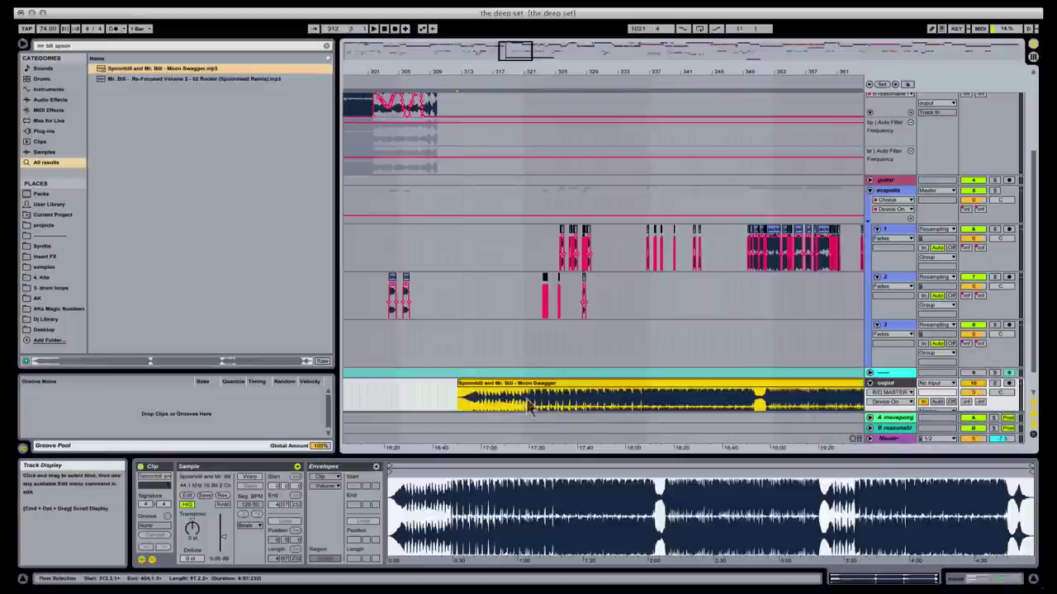
{"action": "key", "text": "super+z"}
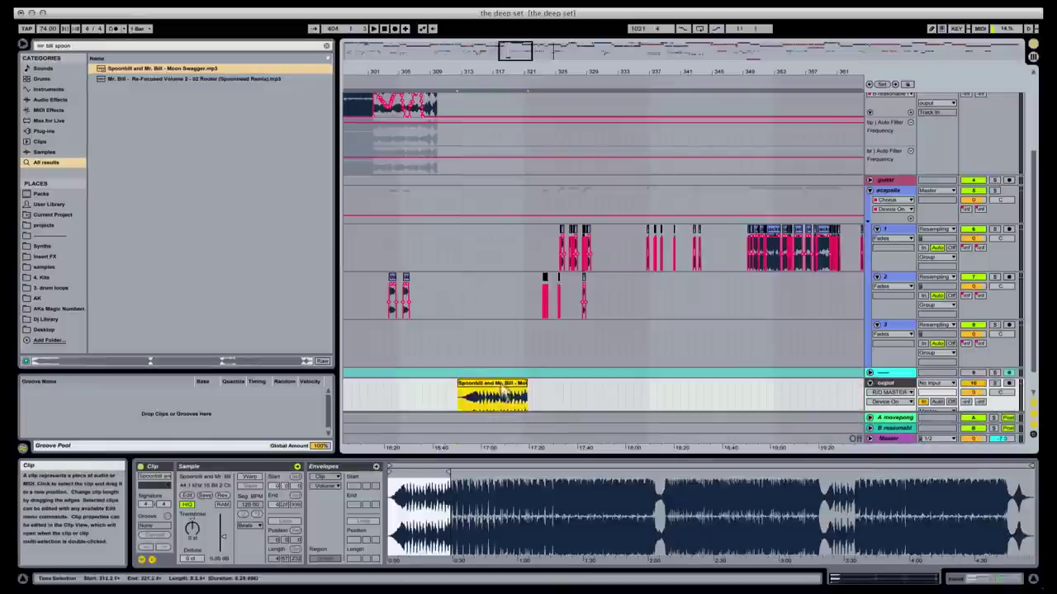
- Move the Moon Swagger clip from the ouput track onto track B at about bar 310, solo track B and play it
{"action": "scroll", "coordinate": [474, 317], "scroll_direction": "up", "scroll_amount": 3}
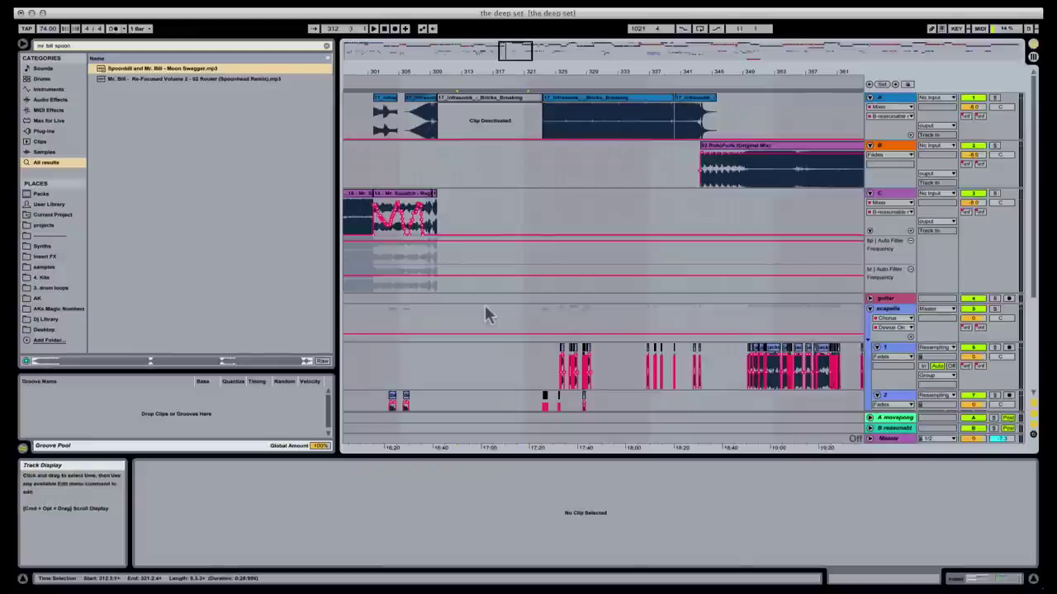
{"action": "left_click", "coordinate": [442, 165]}
{"action": "left_click", "coordinate": [995, 145]}
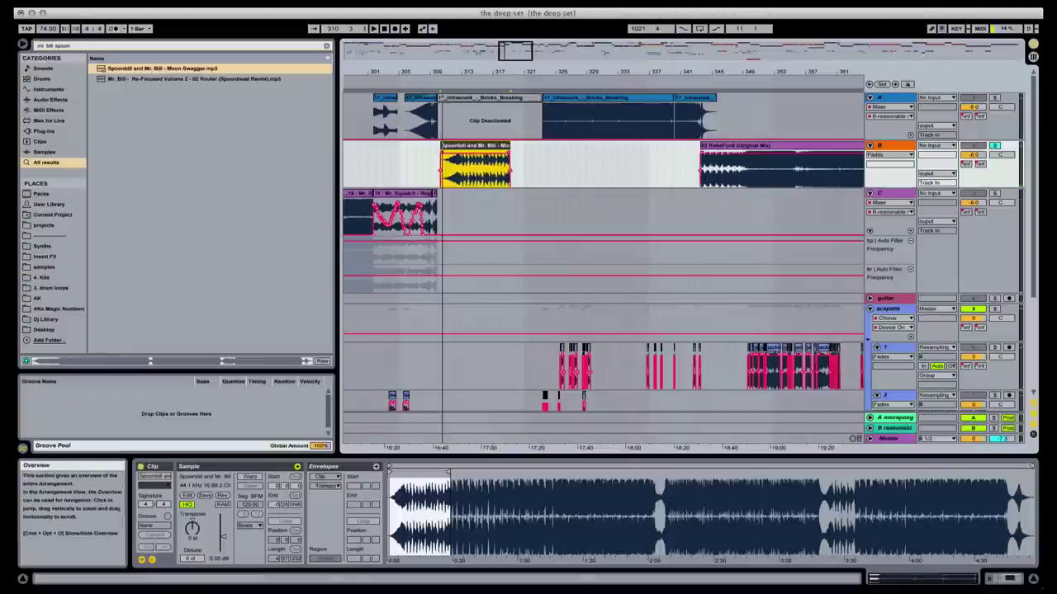
{"action": "left_click", "coordinate": [675, 4]}
{"action": "left_click", "coordinate": [755, 85]}
{"action": "left_click", "coordinate": [479, 70]}
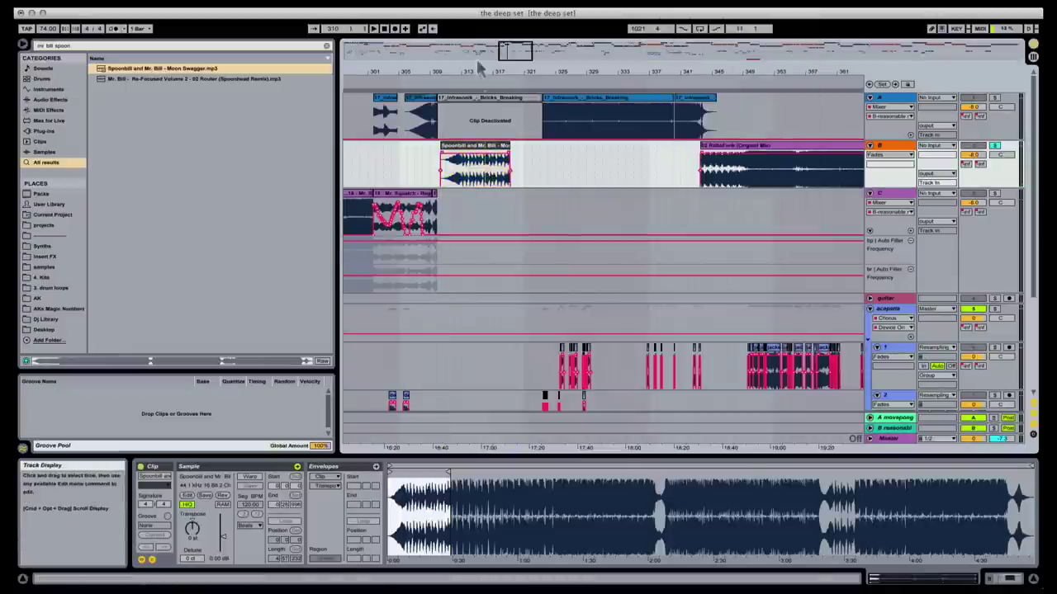
- Extend the Moon Swagger clip and set its sample region to run from about 0:50 to 2:03
{"action": "left_click_drag", "start_coordinate": [493, 71], "coordinate": [494, 107]}
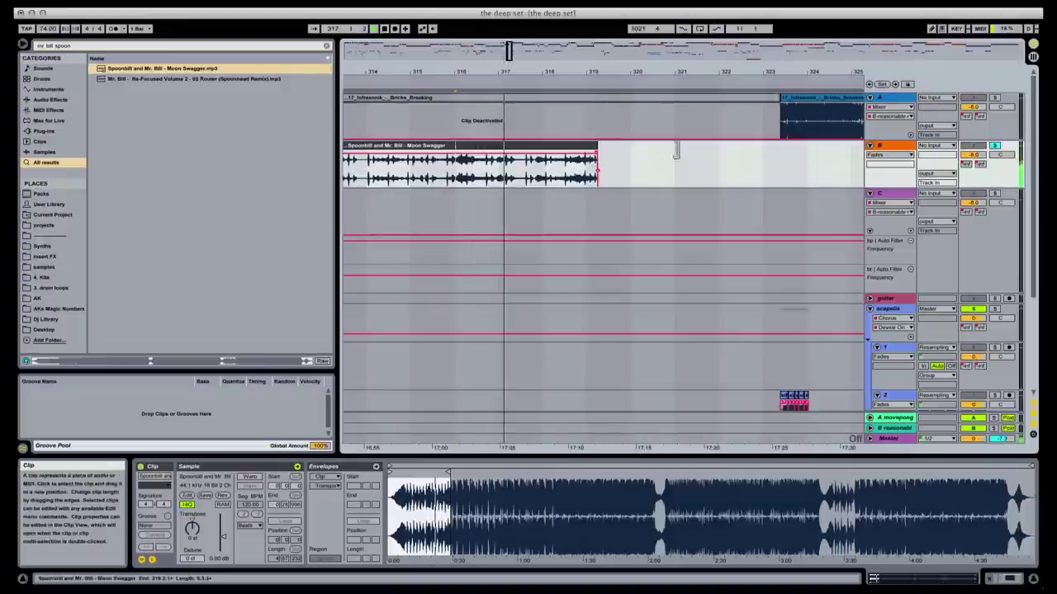
{"action": "left_click_drag", "start_coordinate": [597, 161], "coordinate": [755, 153]}
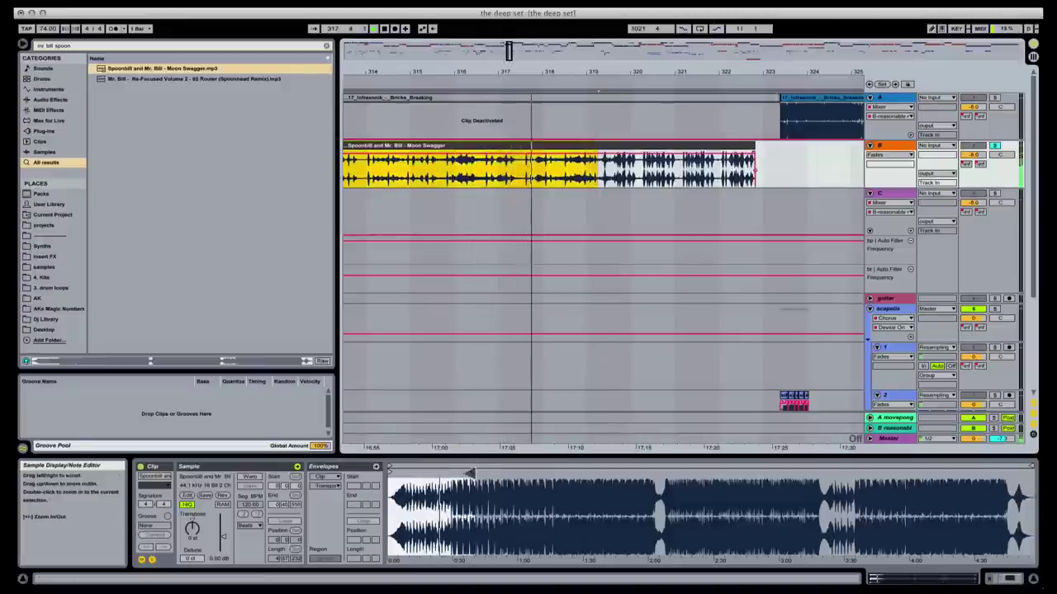
{"action": "left_click_drag", "start_coordinate": [468, 475], "coordinate": [661, 474]}
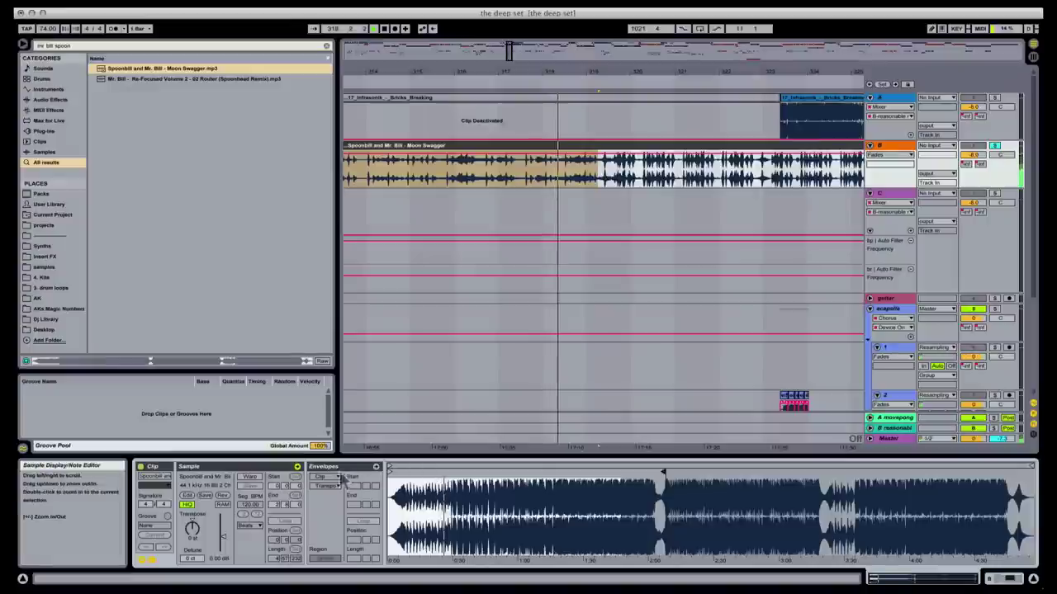
{"action": "mouse_move", "coordinate": [391, 470]}
{"action": "left_mouse_down"}
{"action": "mouse_move", "coordinate": [552, 475]}
{"action": "mouse_move", "coordinate": [502, 483]}
{"action": "left_mouse_up"}
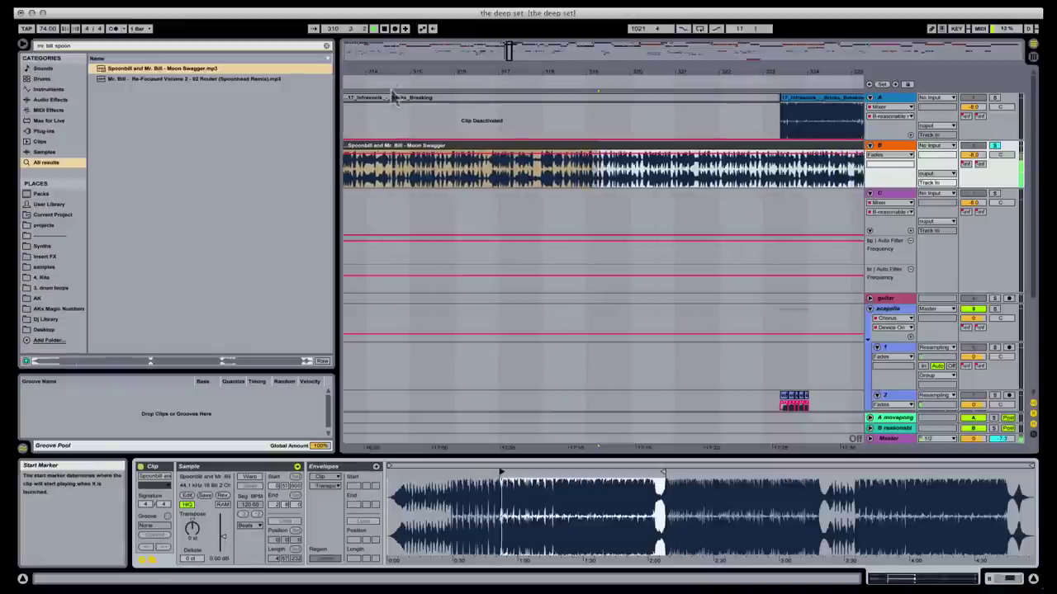
- Split the Moon Swagger clip just before the strong transient between bars 310.4.2 and 310.4.3
{"action": "left_click_drag", "start_coordinate": [498, 51], "coordinate": [467, 234]}
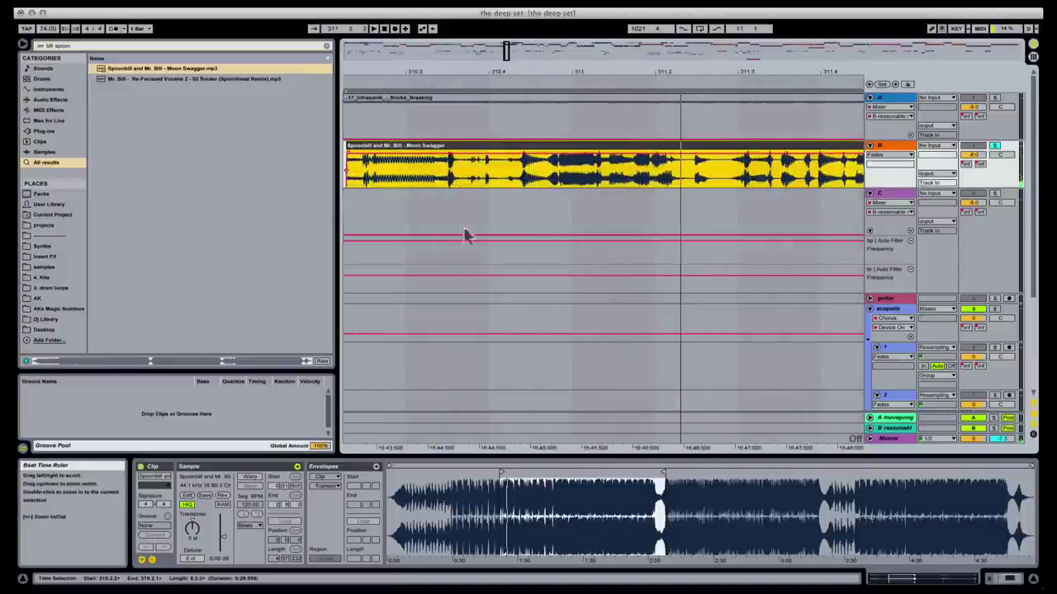
{"action": "left_click", "coordinate": [507, 182]}
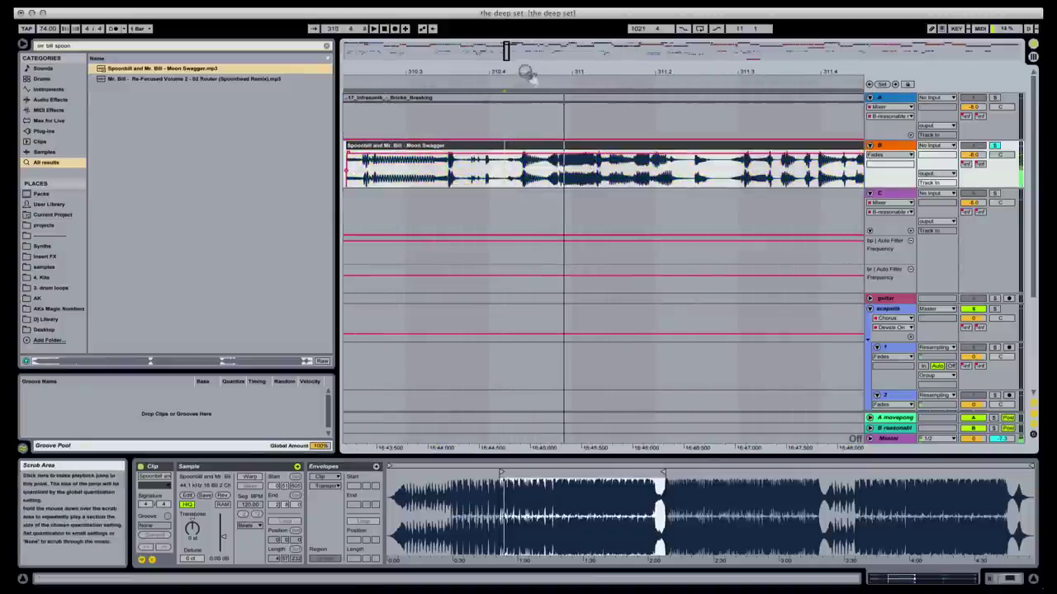
{"action": "left_click_drag", "start_coordinate": [533, 71], "coordinate": [532, 136]}
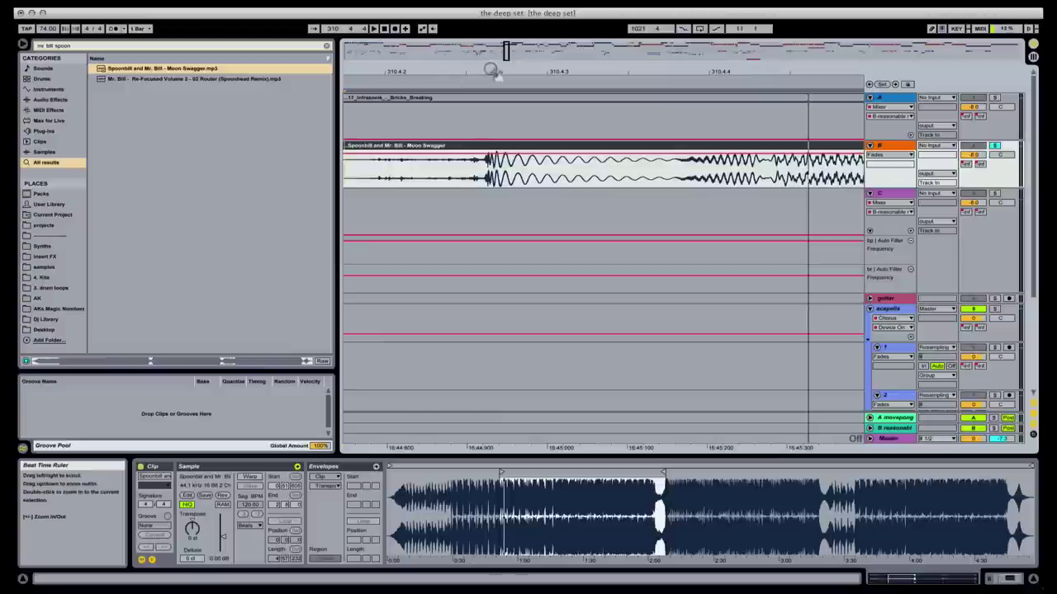
{"action": "left_click_drag", "start_coordinate": [491, 70], "coordinate": [446, 182]}
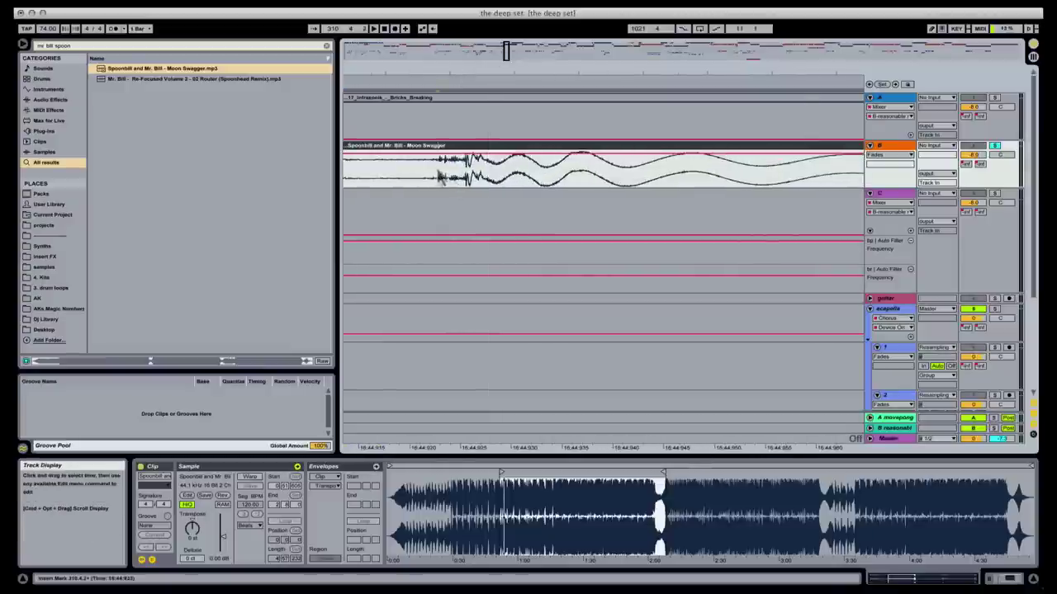
{"action": "key", "text": "super+e"}
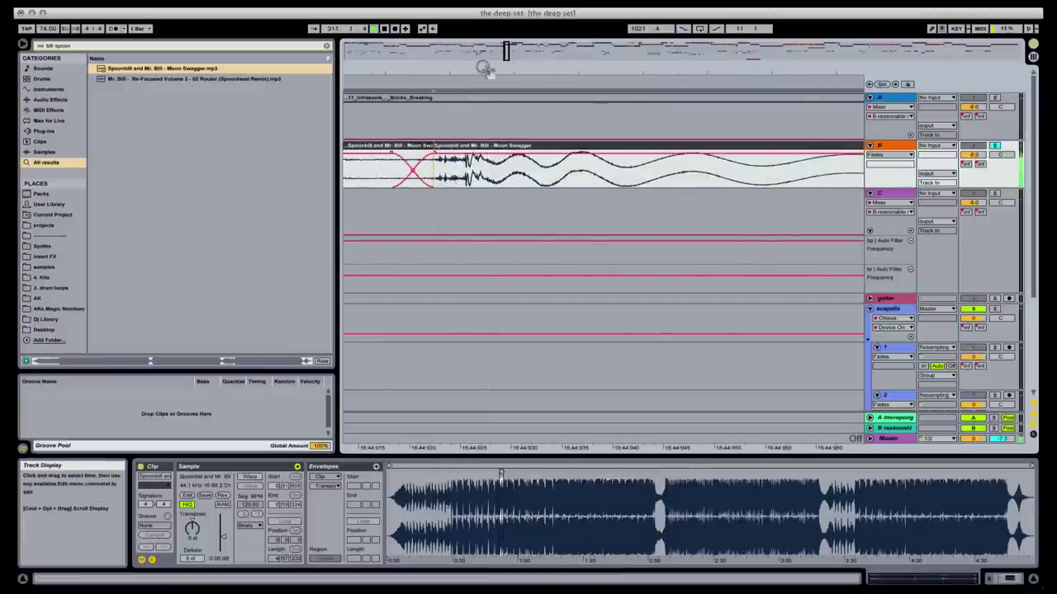
- Delete the short leading piece of Moon Swagger and move the remaining clip to the Bricks Breaking cut near bar 309.4
{"action": "left_click_drag", "start_coordinate": [484, 72], "coordinate": [506, 51]}
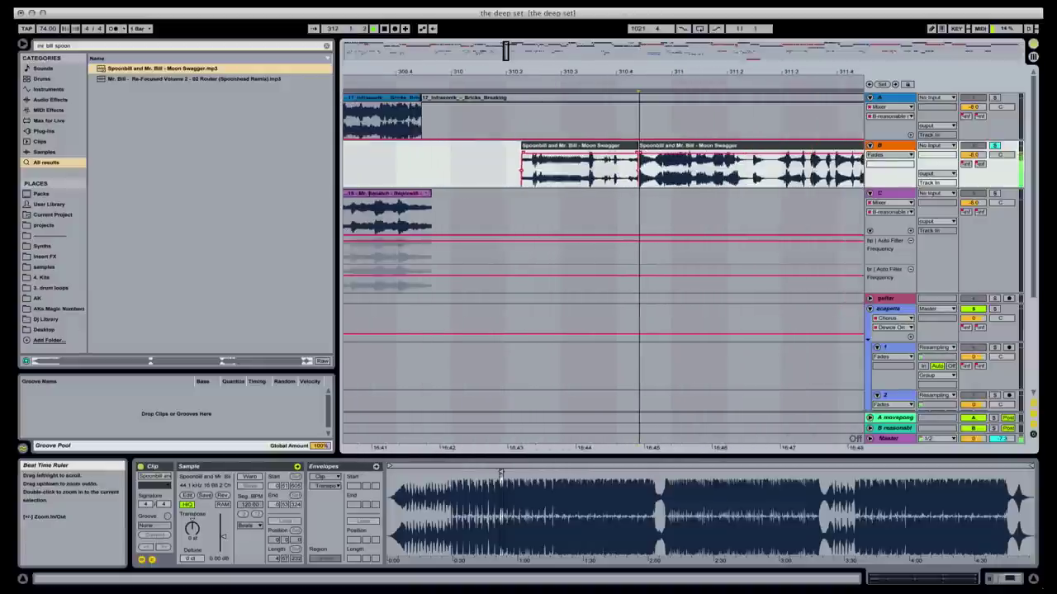
{"action": "left_click", "coordinate": [577, 161]}
{"action": "key", "text": "Delete"}
{"action": "left_click_drag", "start_coordinate": [661, 159], "coordinate": [447, 170]}
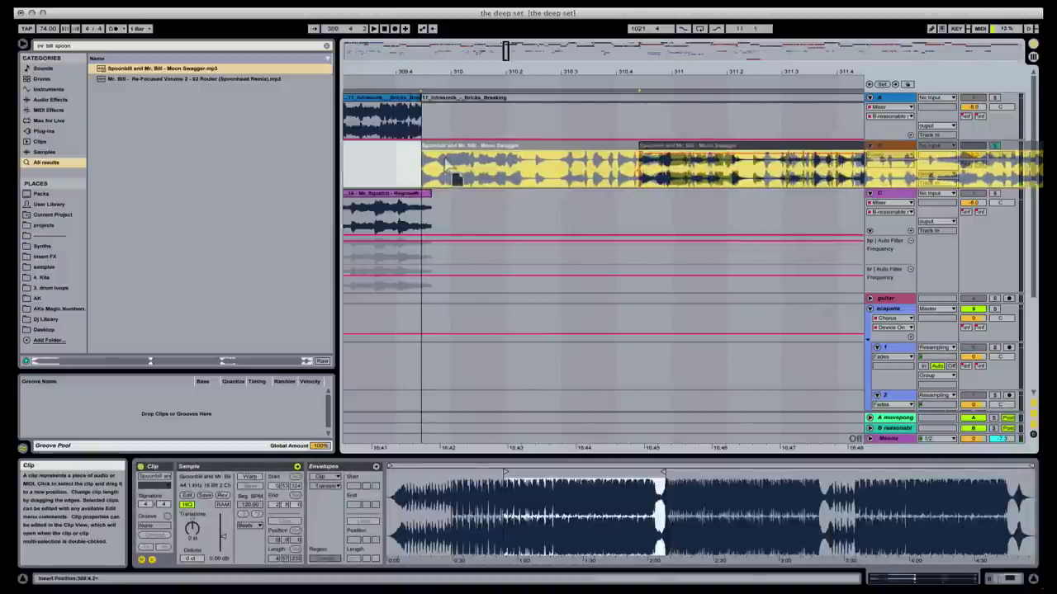
- Unsolo track B and play the transition from Regrowth into Moon Swagger
{"action": "left_click", "coordinate": [375, 171]}
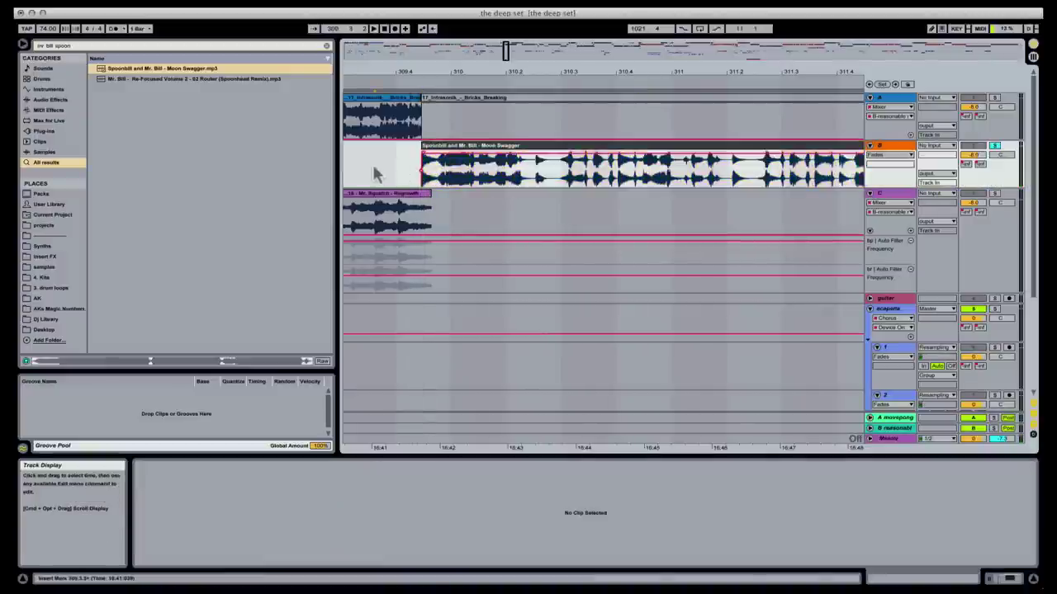
{"action": "key", "text": "space"}
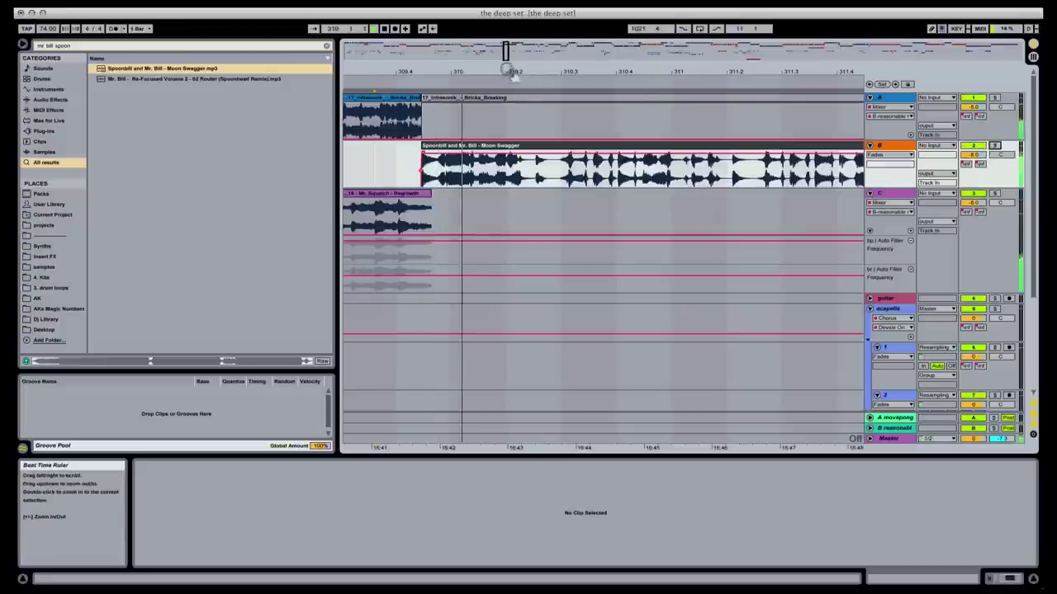
{"action": "left_click_drag", "start_coordinate": [515, 78], "coordinate": [514, 66]}
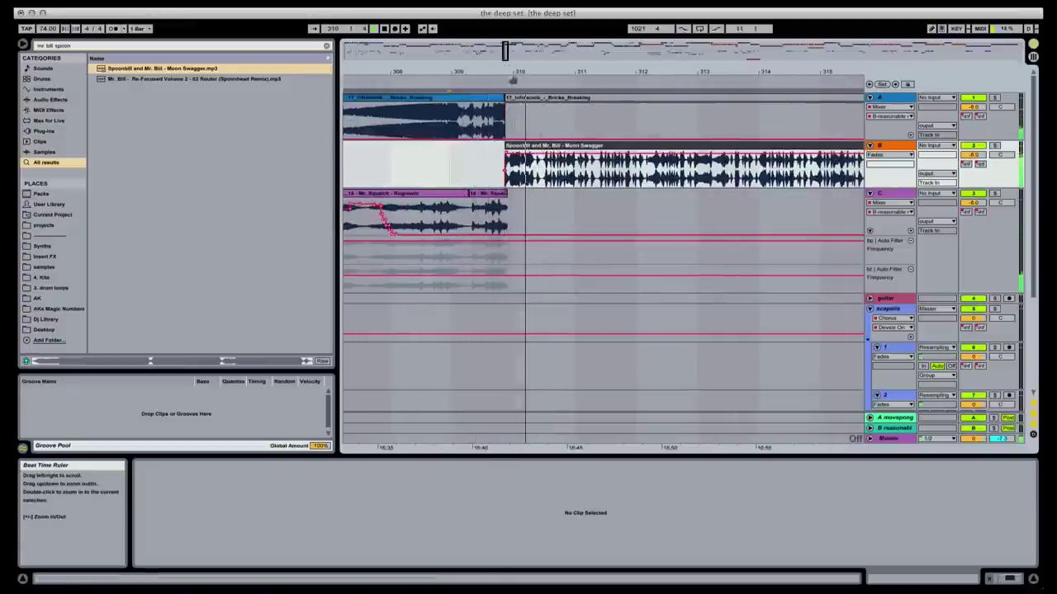
{"action": "left_click_drag", "start_coordinate": [512, 80], "coordinate": [512, 132]}
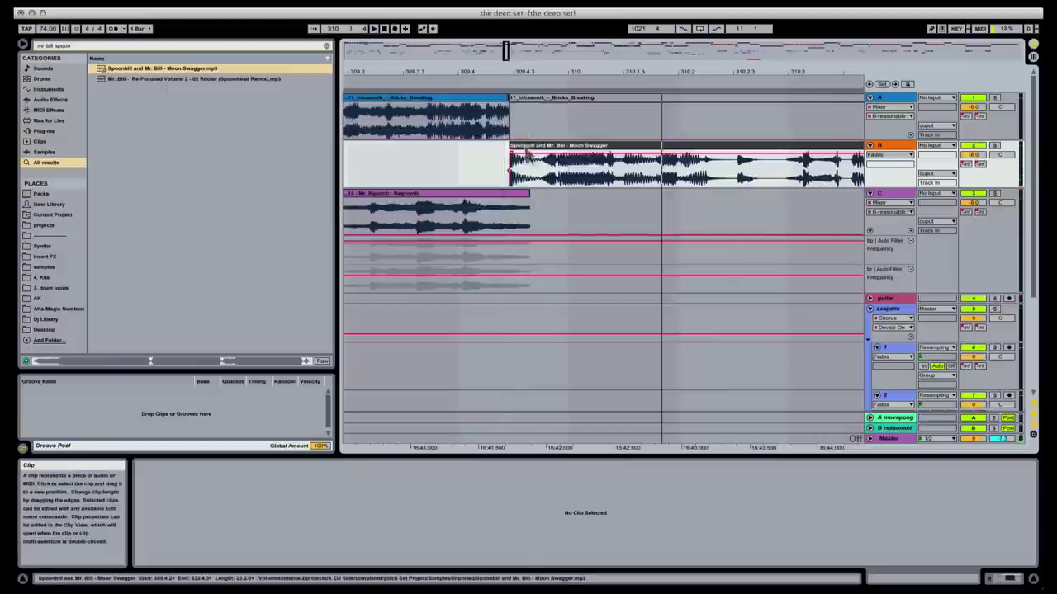
- Shift Moon Swagger's start to Regrowth's end, nudge it back toward the Bricks Breaking cut, and audition each position
{"action": "left_click", "coordinate": [527, 155]}
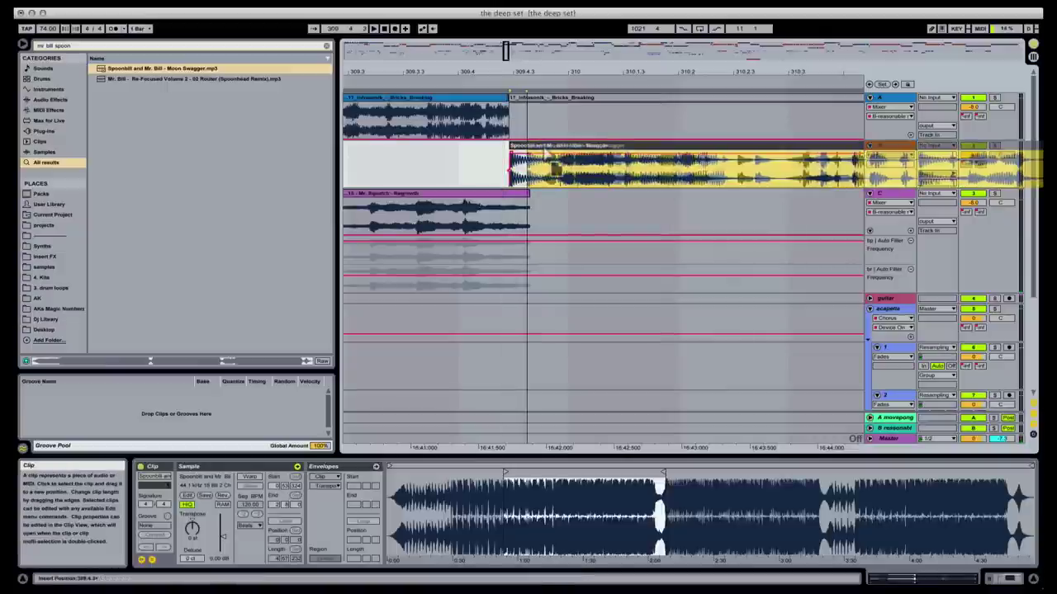
{"action": "left_click", "coordinate": [422, 154]}
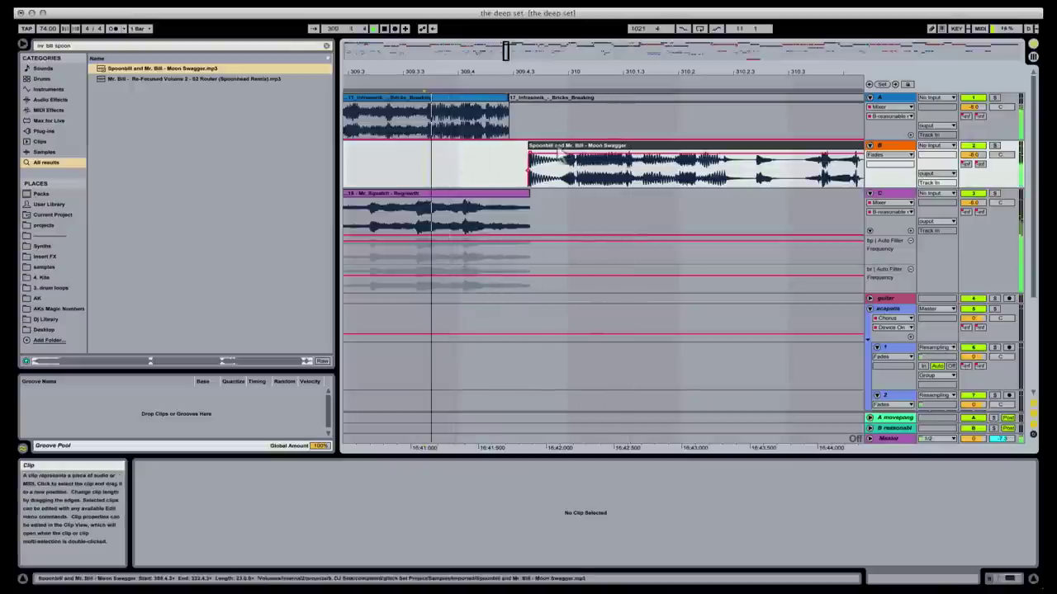
{"action": "left_click_drag", "start_coordinate": [572, 170], "coordinate": [565, 169]}
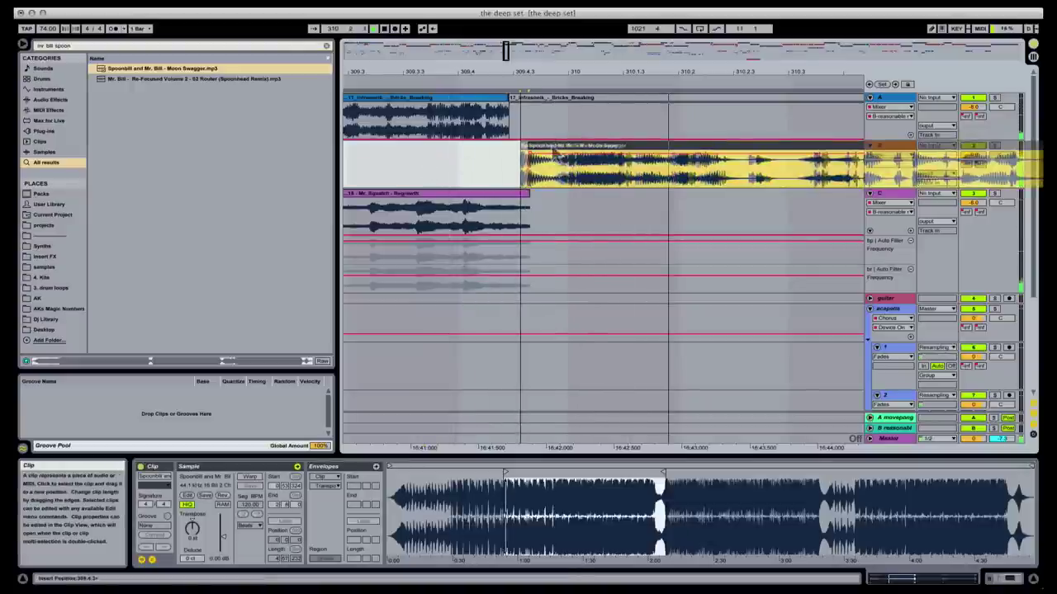
{"action": "left_click", "coordinate": [407, 163]}
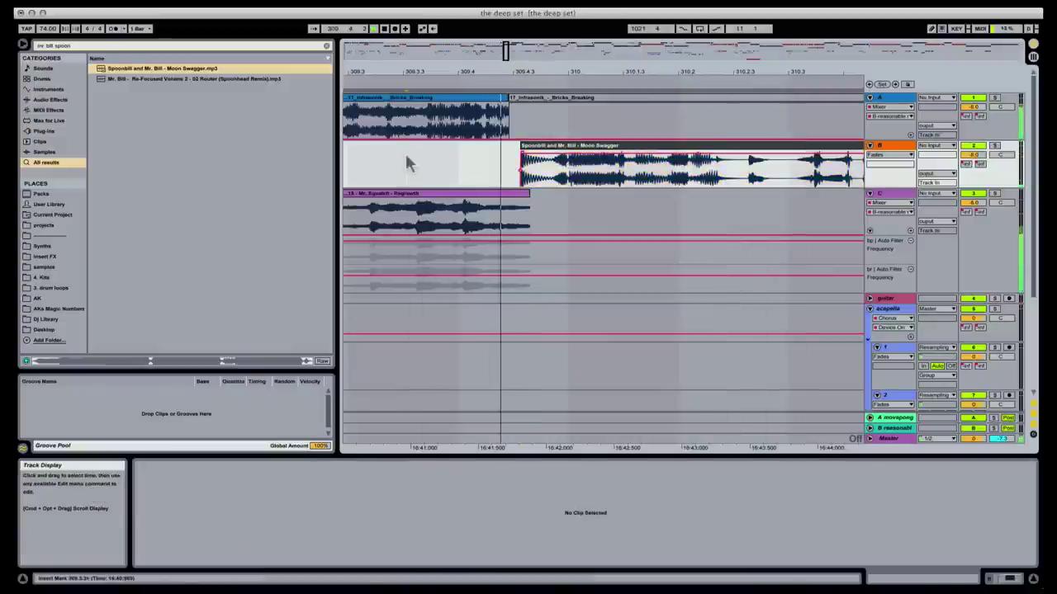
{"action": "left_click_drag", "start_coordinate": [562, 169], "coordinate": [556, 169]}
{"action": "left_click", "coordinate": [383, 150]}
{"action": "key", "text": "space"}
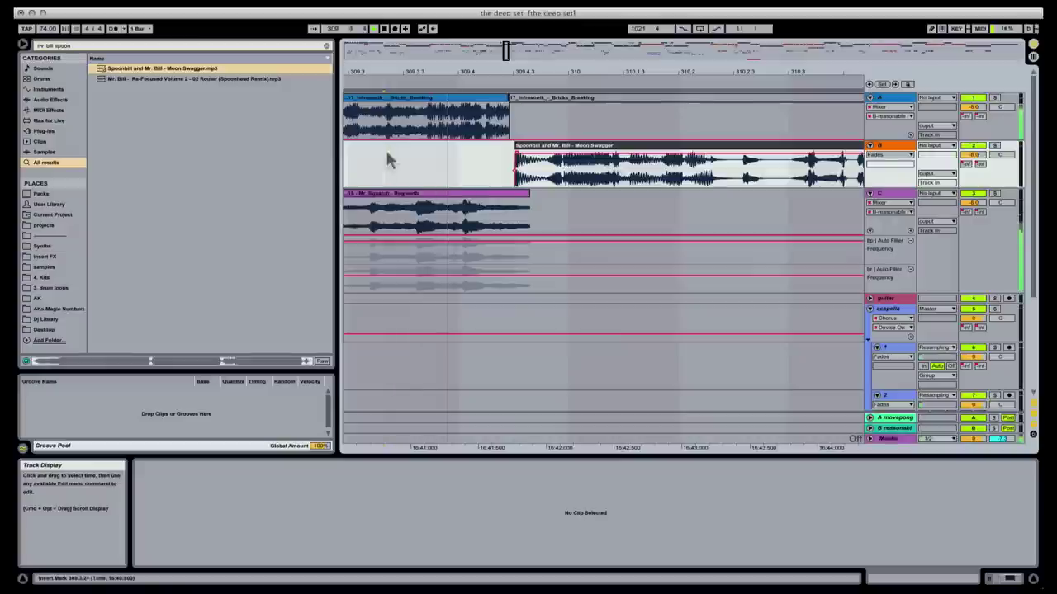
- Loop the transition from about bar 309.3 to 310.3 and nudge the Moon Swagger clip slightly later while auditioning it
{"action": "left_click_drag", "start_coordinate": [366, 162], "coordinate": [800, 180]}
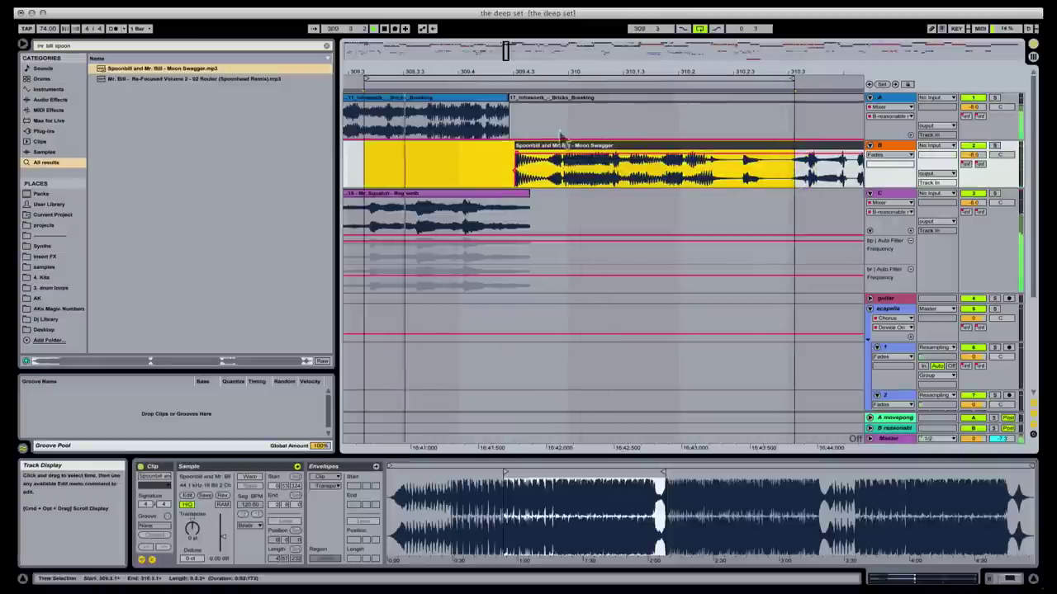
{"action": "left_click", "coordinate": [501, 165]}
{"action": "left_click", "coordinate": [545, 146]}
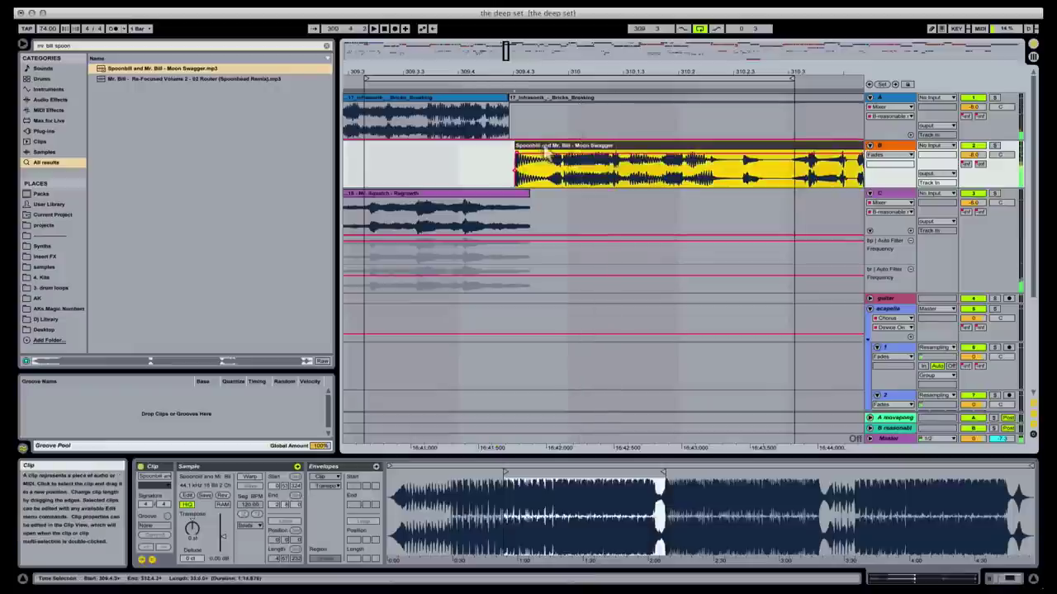
{"action": "left_click_drag", "start_coordinate": [545, 146], "coordinate": [563, 165]}
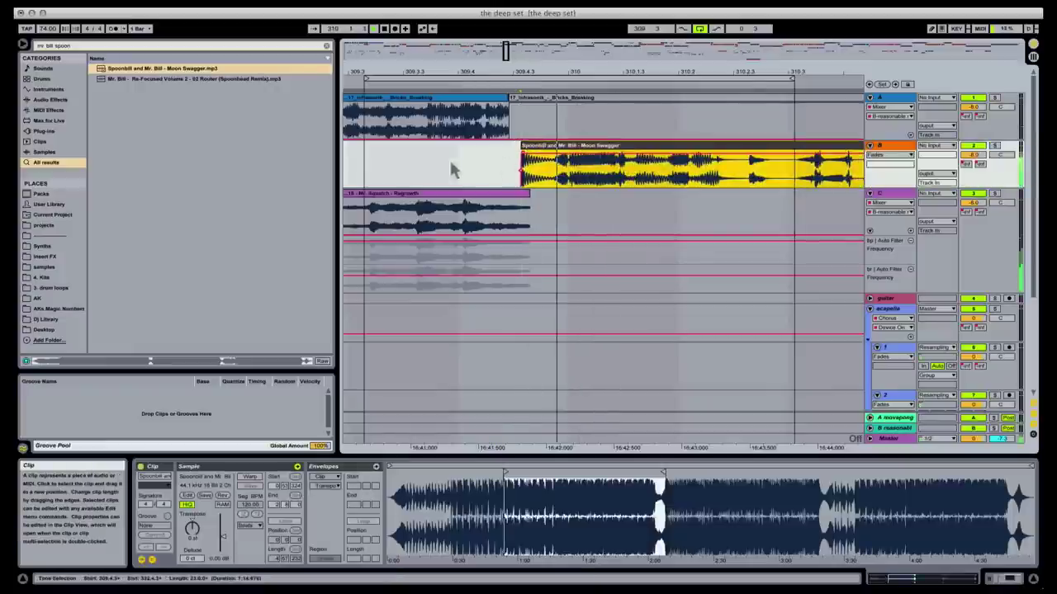
{"action": "left_click", "coordinate": [403, 166]}
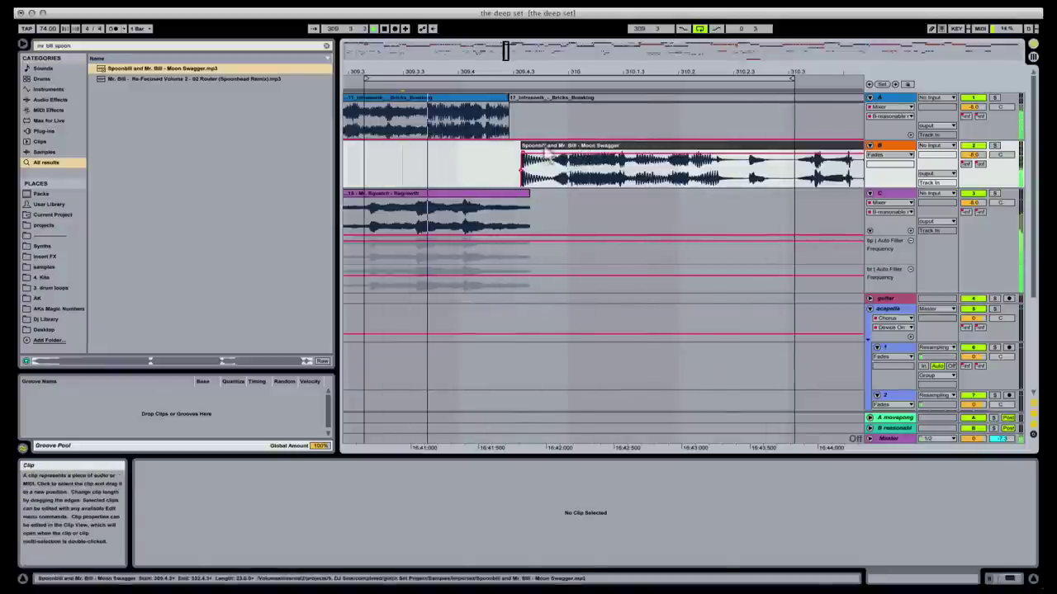
- Fine-tune Moon Swagger's start slightly earlier against Regrowth's tail and replay from about bar 309.4.1
{"action": "left_click", "coordinate": [553, 165]}
{"action": "left_click_drag", "start_coordinate": [557, 165], "coordinate": [544, 155]}
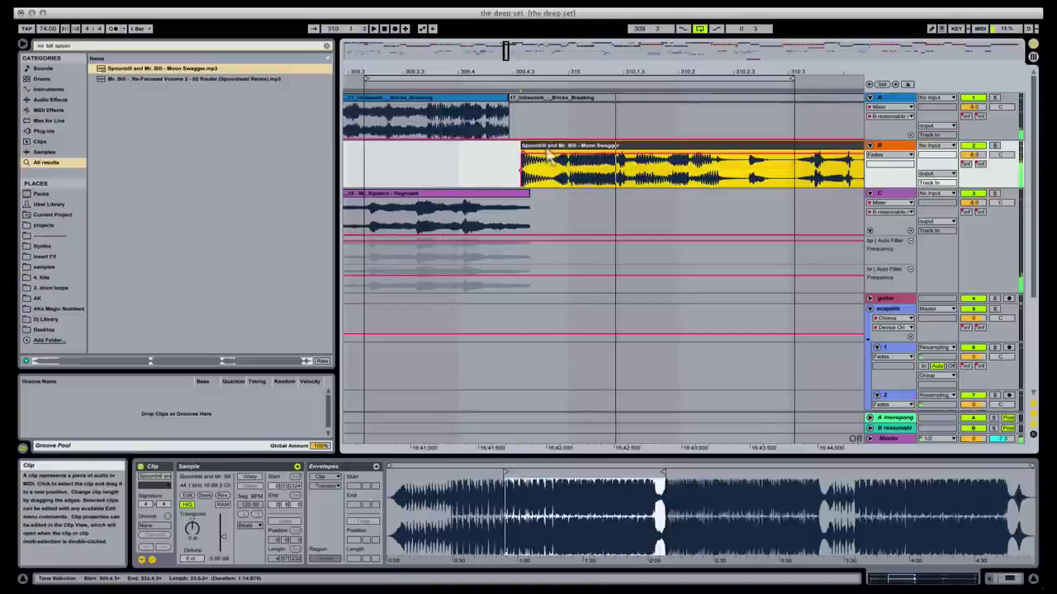
{"action": "left_click", "coordinate": [546, 156]}
{"action": "mouse_move", "coordinate": [528, 72]}
{"action": "left_mouse_down"}
{"action": "mouse_move", "coordinate": [528, 116]}
{"action": "mouse_move", "coordinate": [528, 87]}
{"action": "left_mouse_up"}
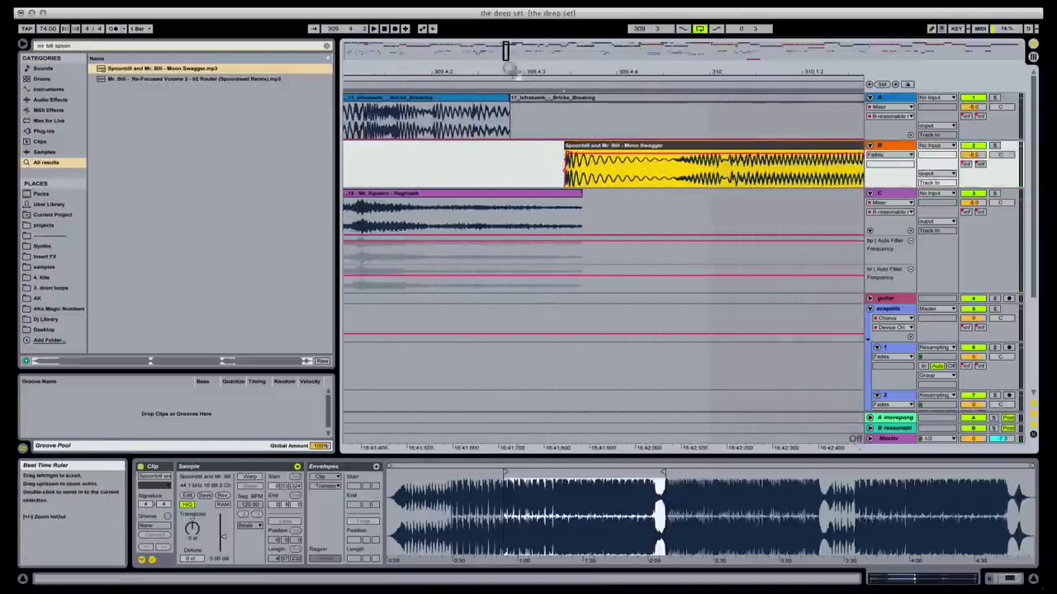
{"action": "left_click", "coordinate": [354, 171]}
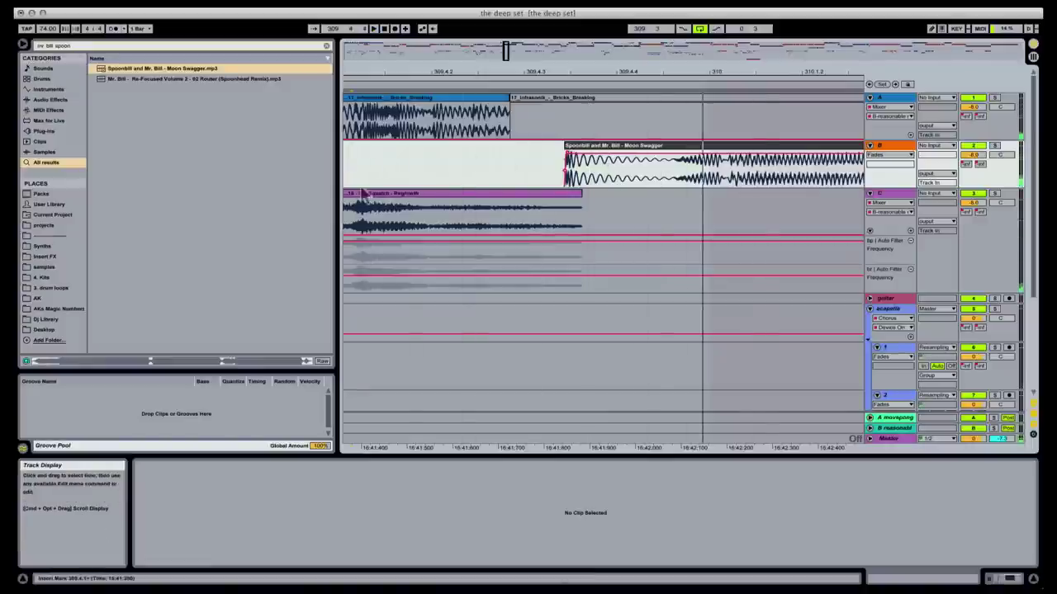
{"action": "left_click_drag", "start_coordinate": [588, 147], "coordinate": [581, 147]}
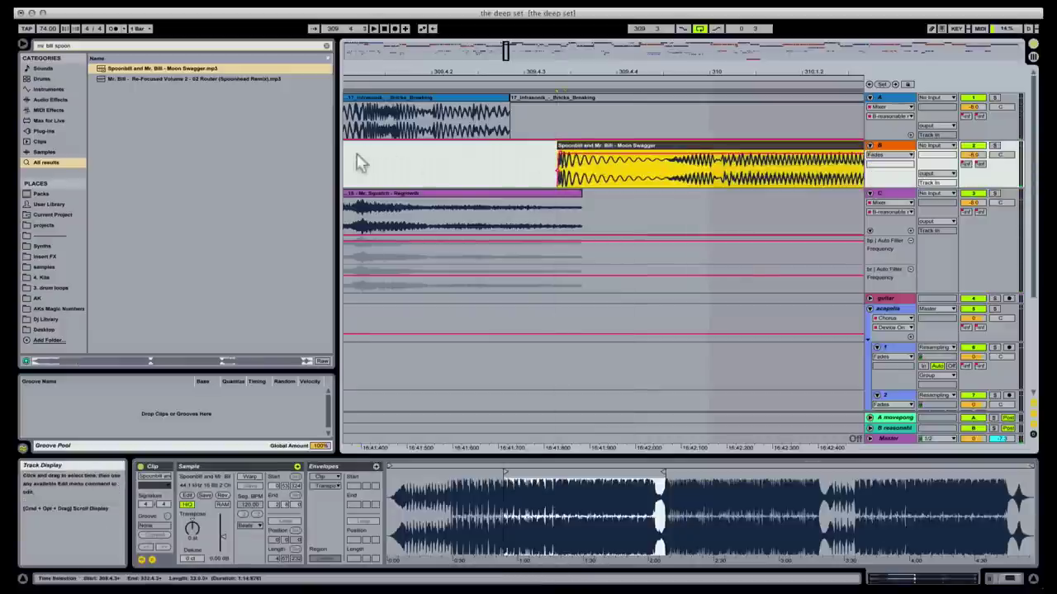
{"action": "left_click", "coordinate": [360, 152]}
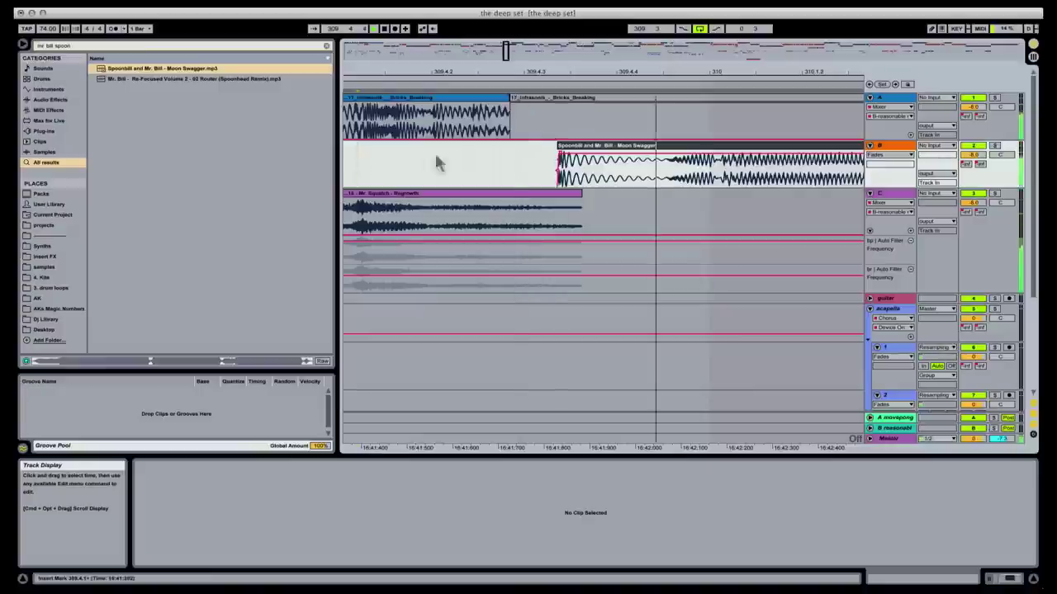
- Nudge the Moon Swagger clip slightly earlier in small increments, replaying the looped transition from before its start each time
{"action": "left_click", "coordinate": [586, 157]}
{"action": "left_click_drag", "start_coordinate": [585, 156], "coordinate": [590, 155]}
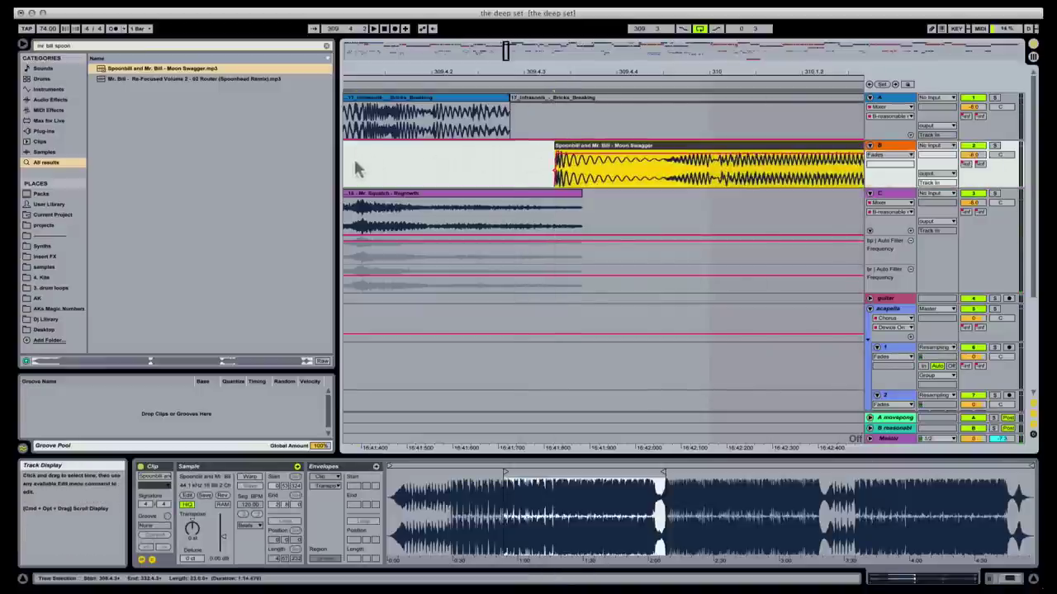
{"action": "left_click", "coordinate": [354, 157]}
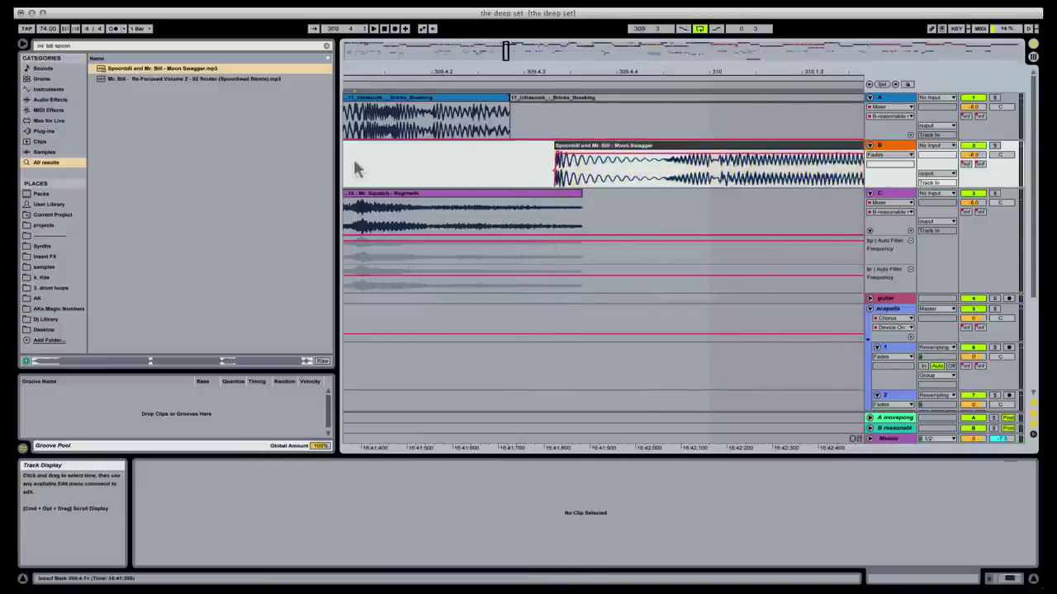
{"action": "left_click", "coordinate": [595, 153]}
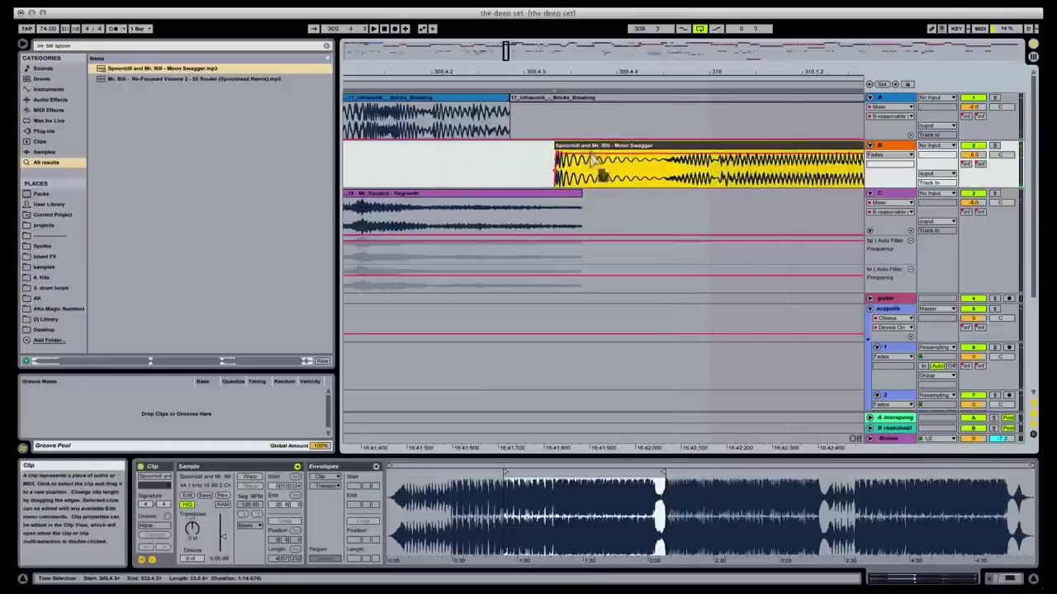
{"action": "left_click_drag", "start_coordinate": [592, 158], "coordinate": [595, 160]}
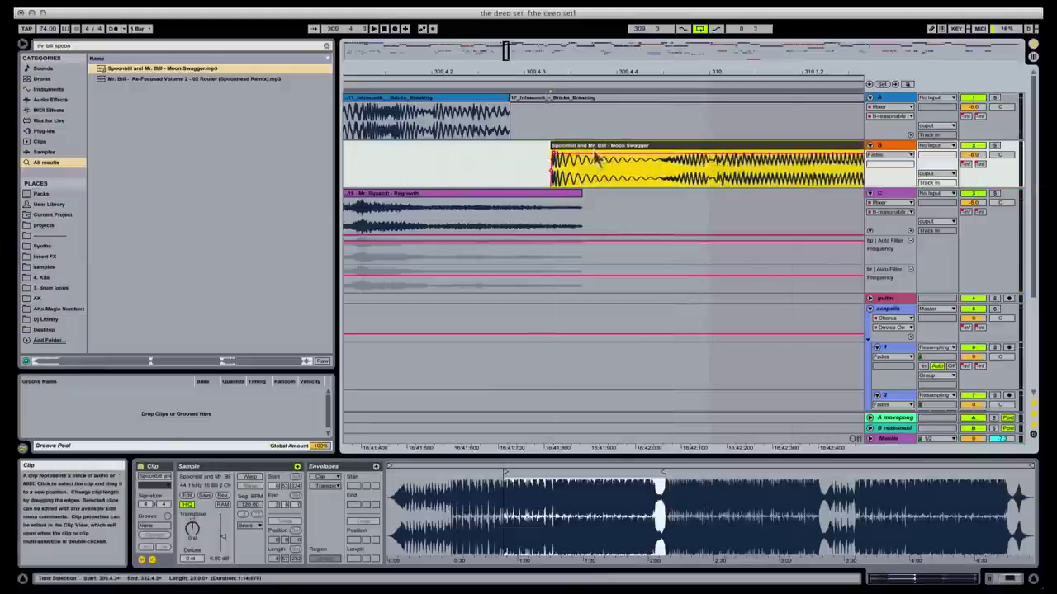
{"action": "left_click", "coordinate": [351, 168]}
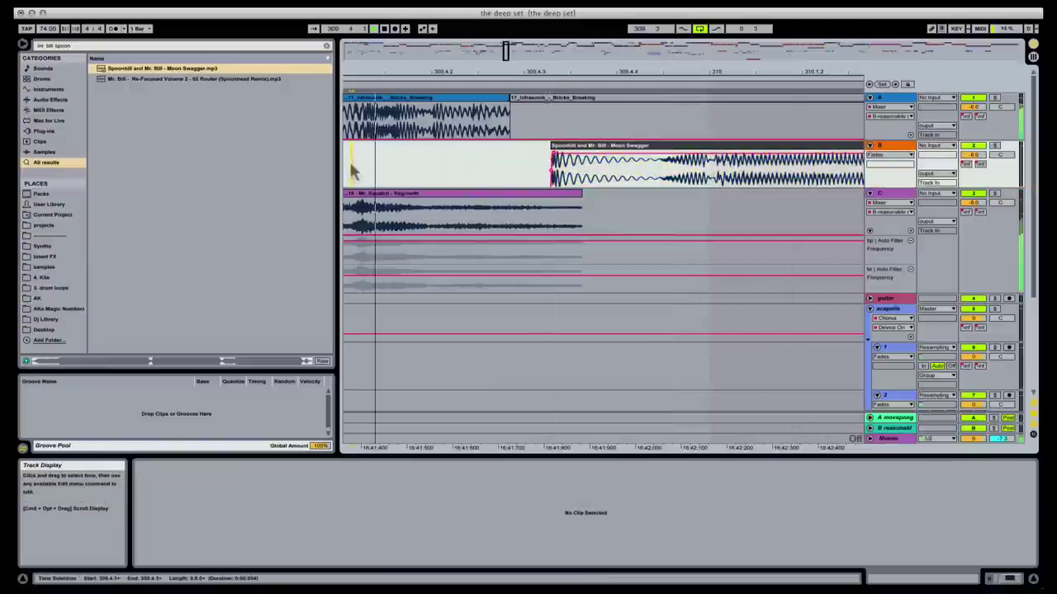
- Turn off the arrangement loop, audition the transition from about bar 308.2, and nudge Moon Swagger slightly earlier again
{"action": "left_click_drag", "start_coordinate": [588, 70], "coordinate": [589, 53]}
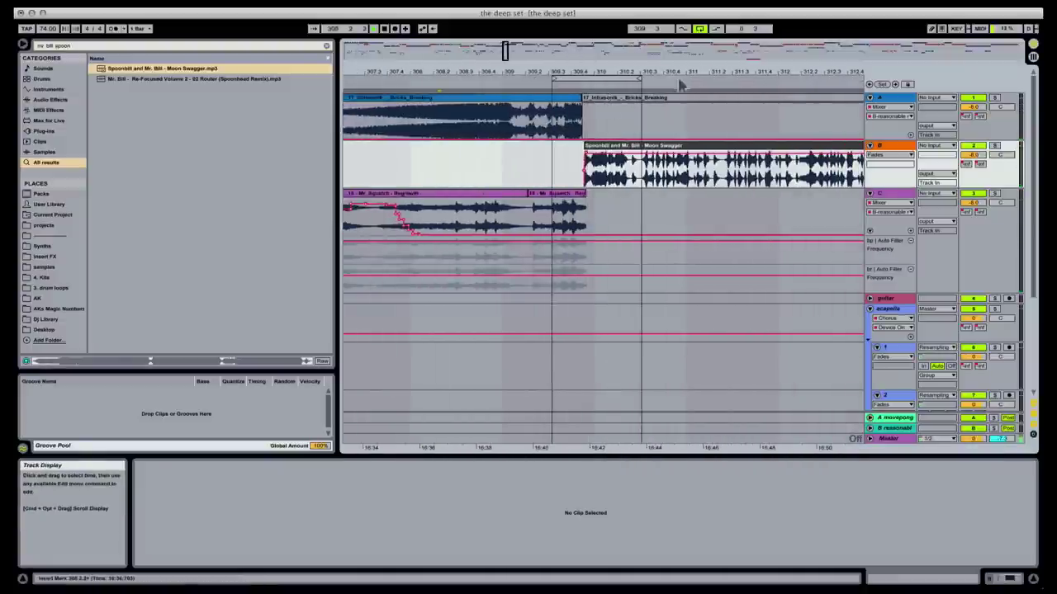
{"action": "left_click", "coordinate": [699, 29]}
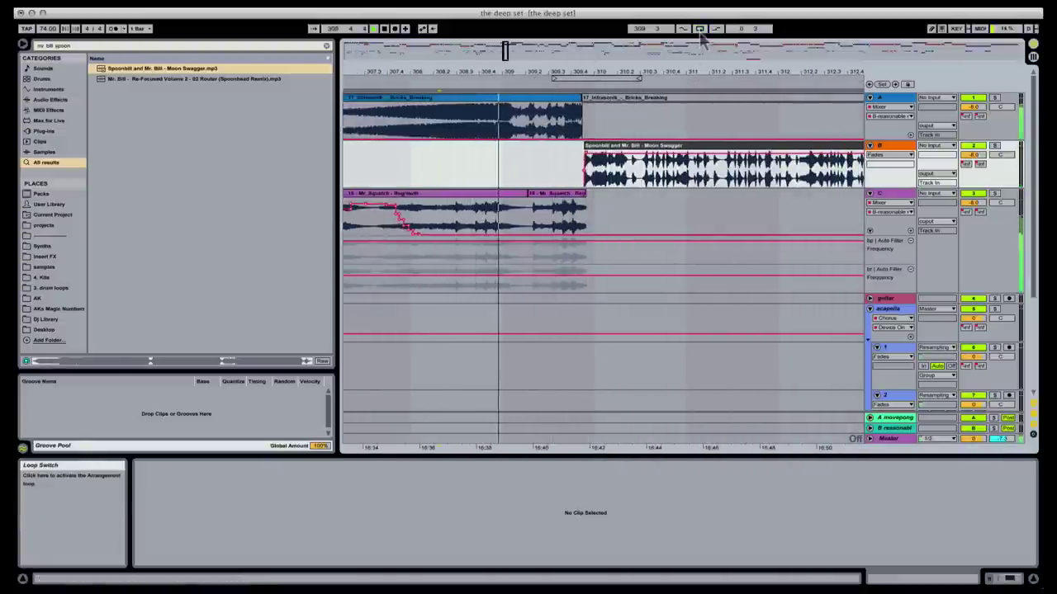
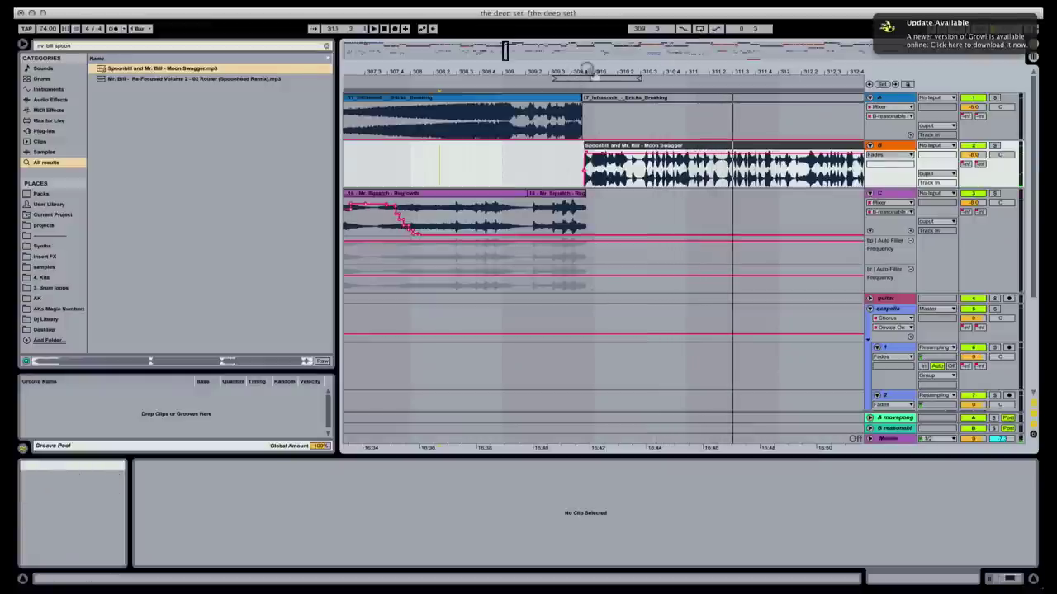
{"action": "left_click_drag", "start_coordinate": [586, 71], "coordinate": [579, 153]}
{"action": "left_click", "coordinate": [578, 159]}
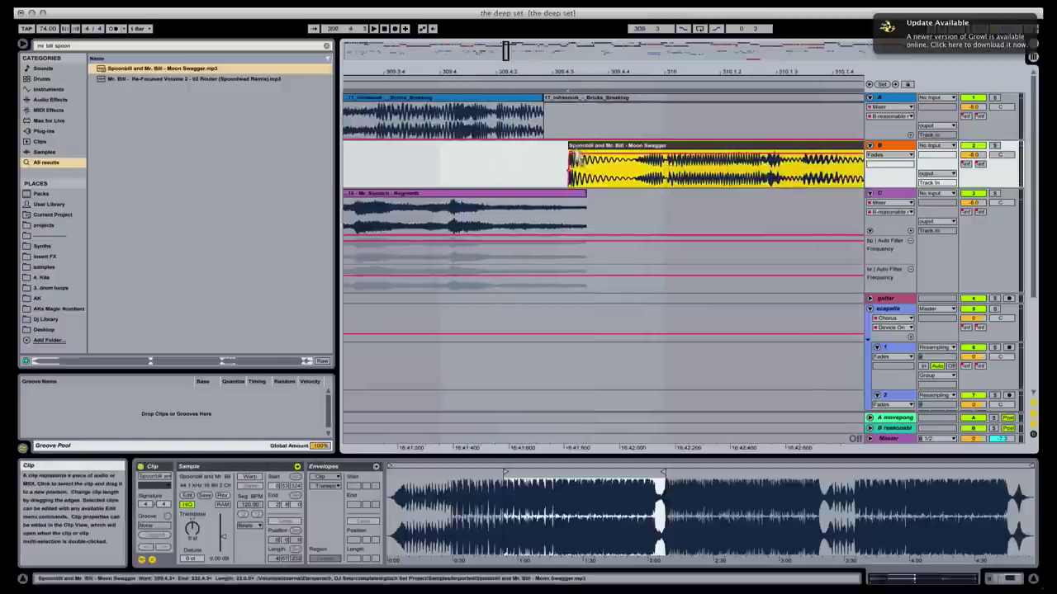
{"action": "left_click", "coordinate": [582, 169]}
{"action": "left_click", "coordinate": [402, 147]}
{"action": "key", "text": "space"}
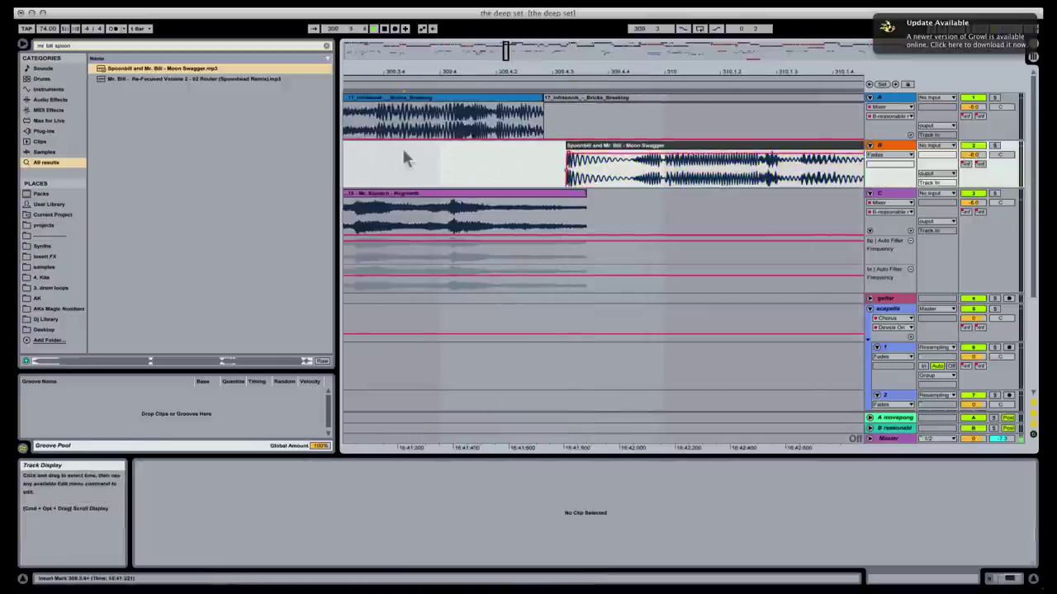
- Extend the Bricks Breaking clip to just past bar 310 and shift Moon Swagger's start to about 309.4.4, auditioning the change
{"action": "left_click_drag", "start_coordinate": [559, 89], "coordinate": [678, 89]}
{"action": "left_click", "coordinate": [423, 92]}
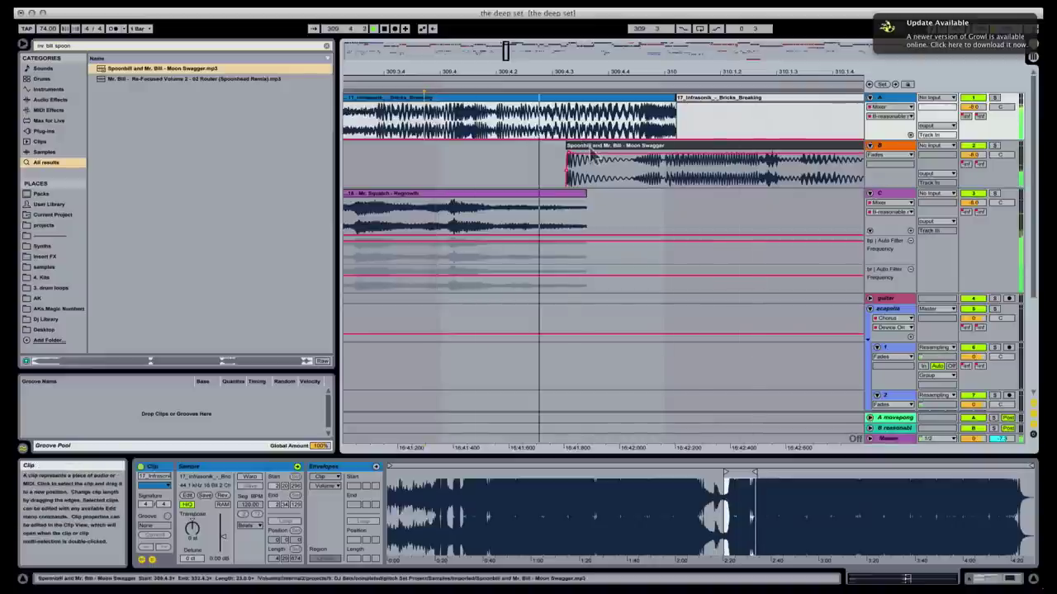
{"action": "left_click_drag", "start_coordinate": [594, 157], "coordinate": [673, 169]}
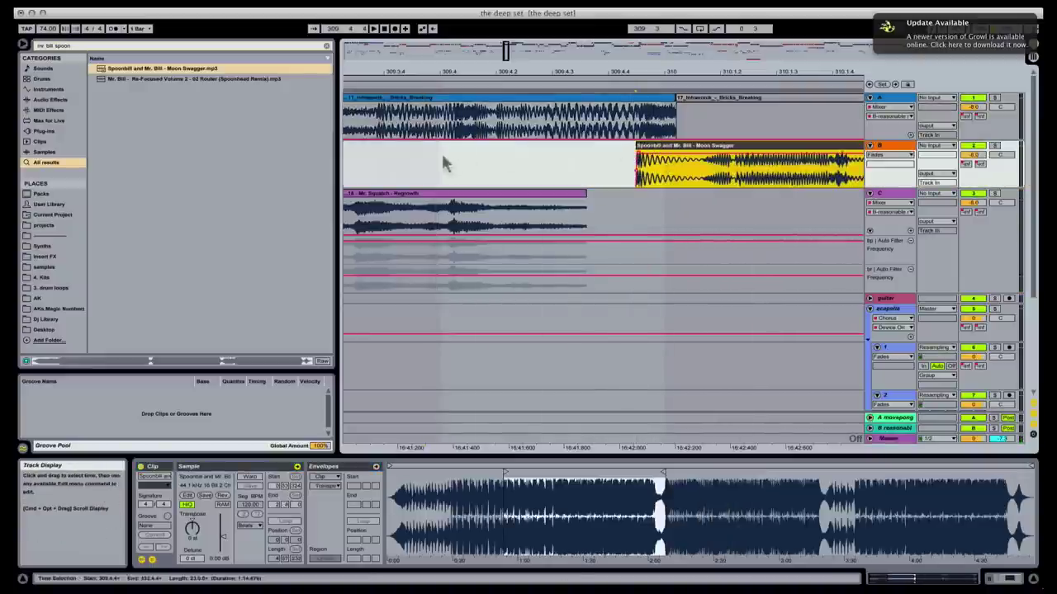
{"action": "left_click", "coordinate": [437, 151]}
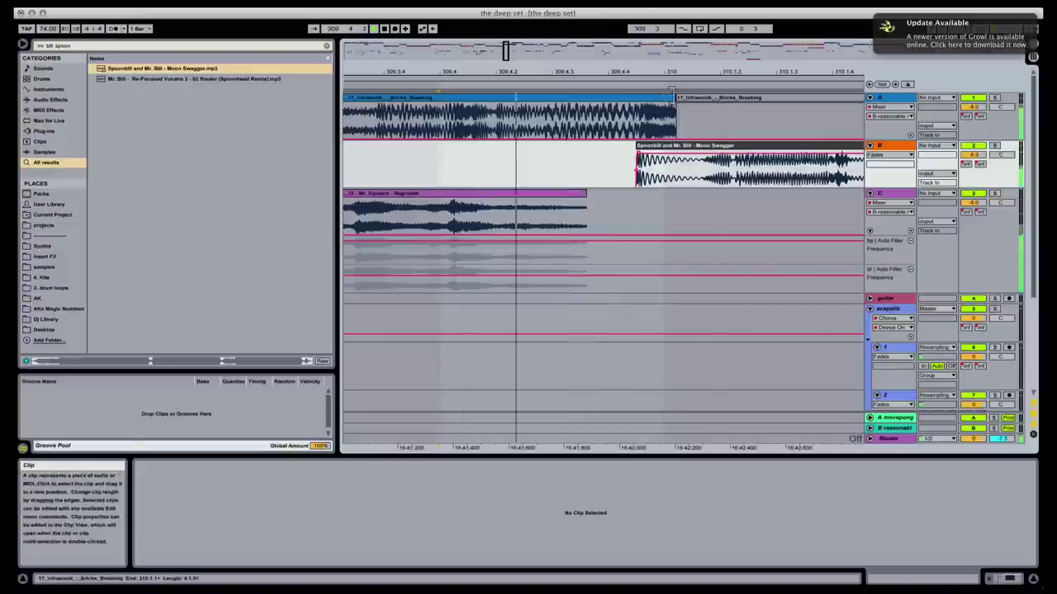
- Trim the Bricks Breaking clip's end back to just before 309.4.3 and replay the transition
{"action": "left_click_drag", "start_coordinate": [672, 92], "coordinate": [544, 98]}
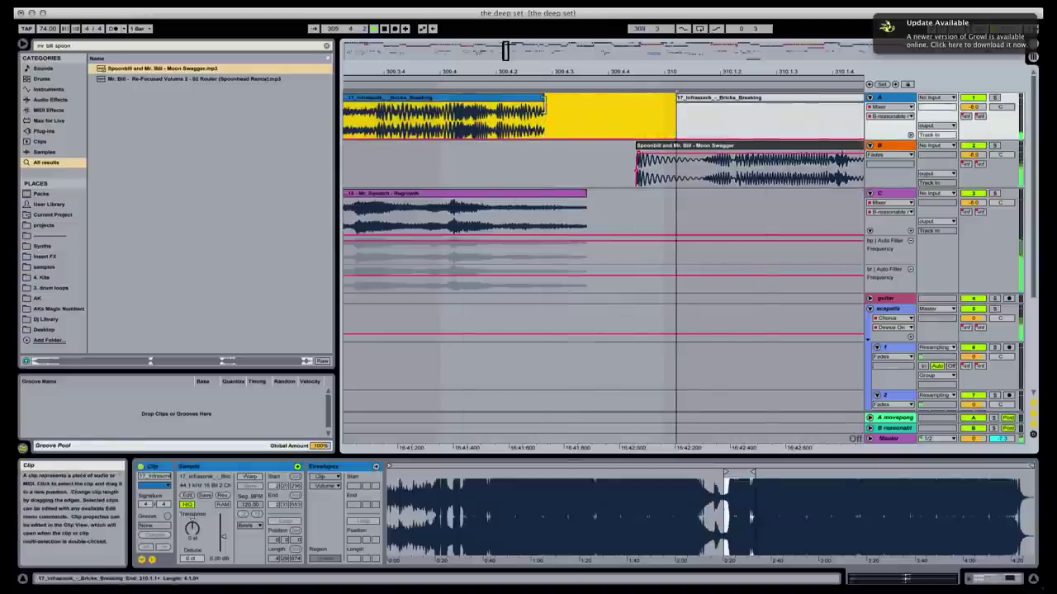
{"action": "left_click", "coordinate": [496, 120]}
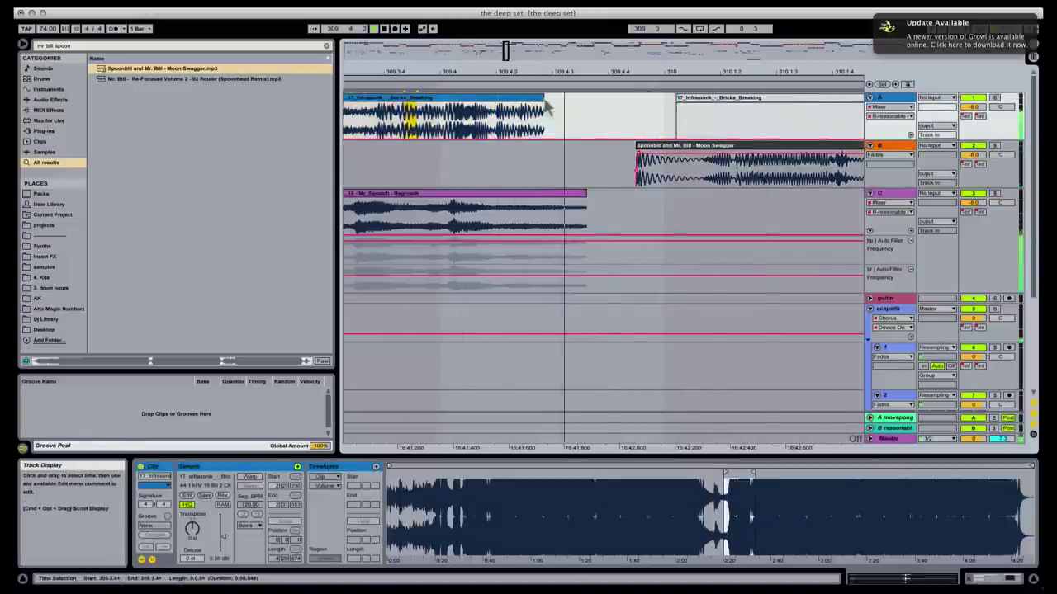
{"action": "key", "text": "space"}
- Extend Regrowth's tail to Moon Swagger's start, nudge Moon Swagger slightly earlier, and audition the join
{"action": "left_click_drag", "start_coordinate": [587, 202], "coordinate": [633, 195]}
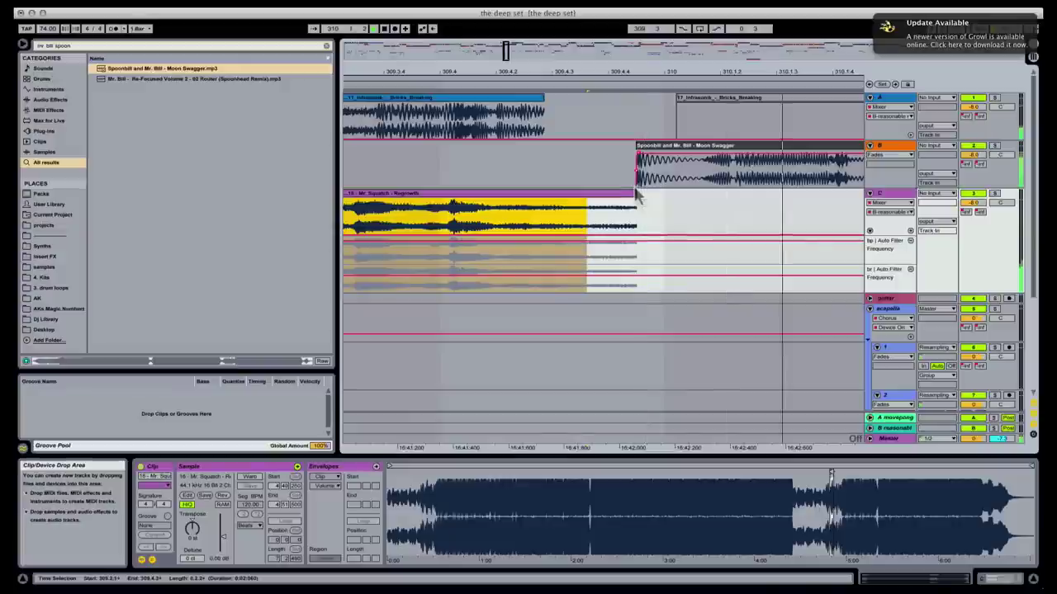
{"action": "left_click_drag", "start_coordinate": [651, 165], "coordinate": [651, 170]}
{"action": "left_click", "coordinate": [468, 180]}
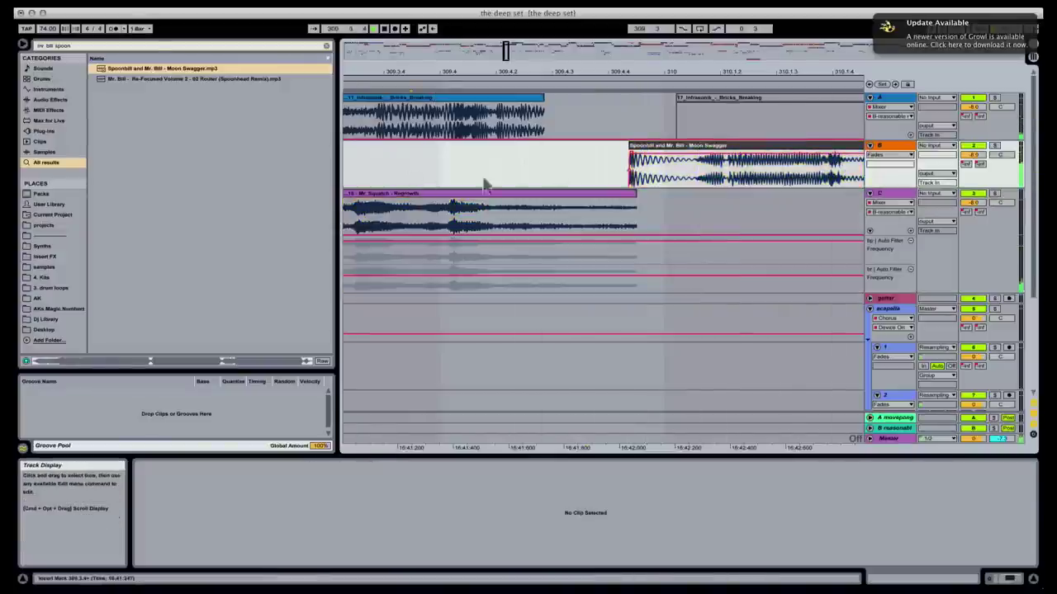
{"action": "left_click", "coordinate": [523, 183]}
- Trim Regrowth's end to meet Moon Swagger's start and add a short fade-out to its tail, replaying the transition
{"action": "left_click", "coordinate": [632, 198]}
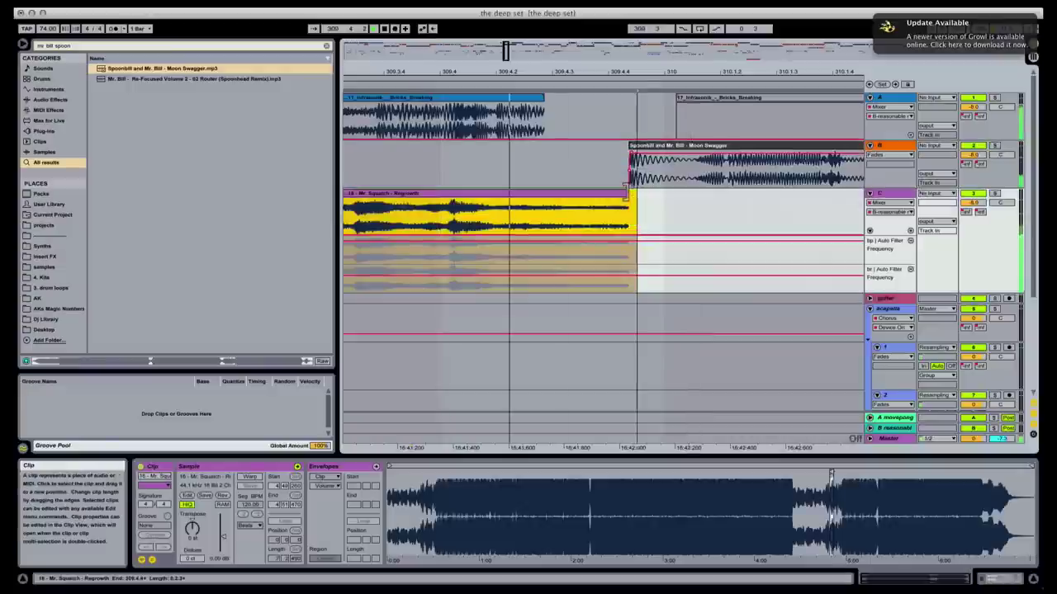
{"action": "left_click", "coordinate": [467, 179]}
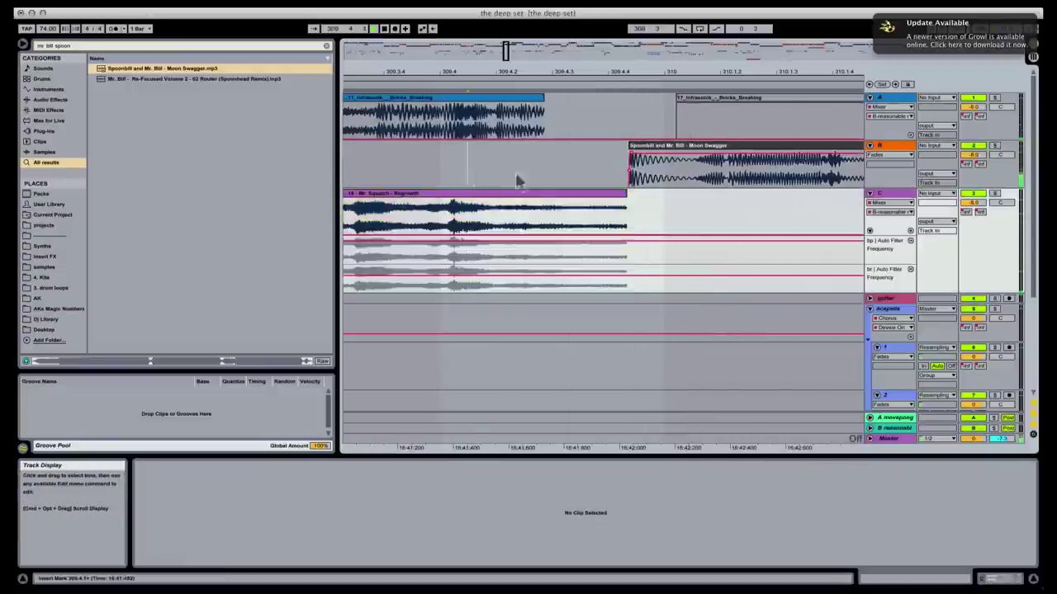
{"action": "key", "text": "space"}
{"action": "left_click", "coordinate": [611, 203]}
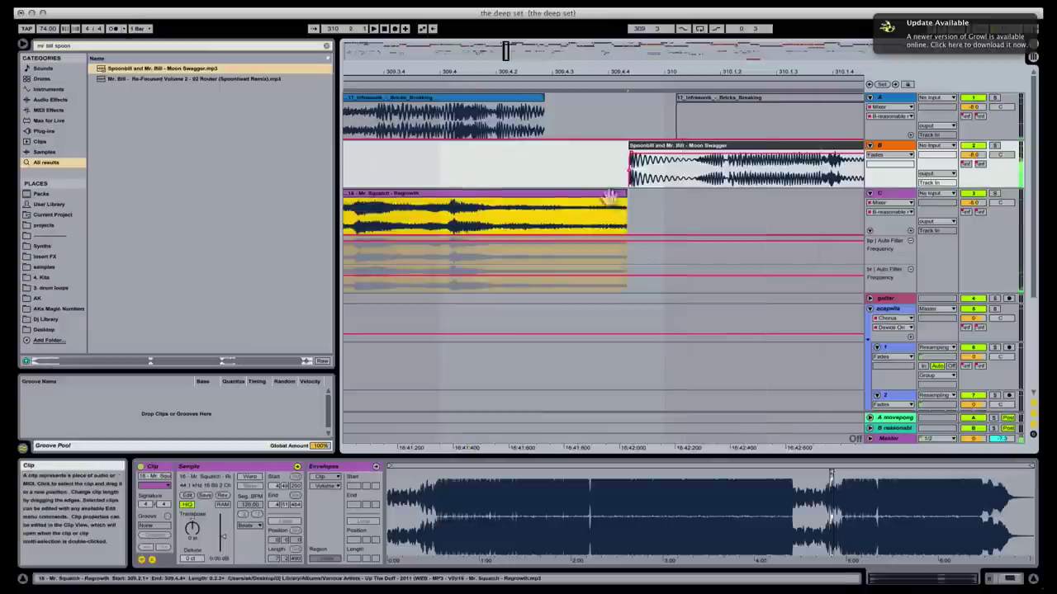
{"action": "left_click", "coordinate": [626, 209]}
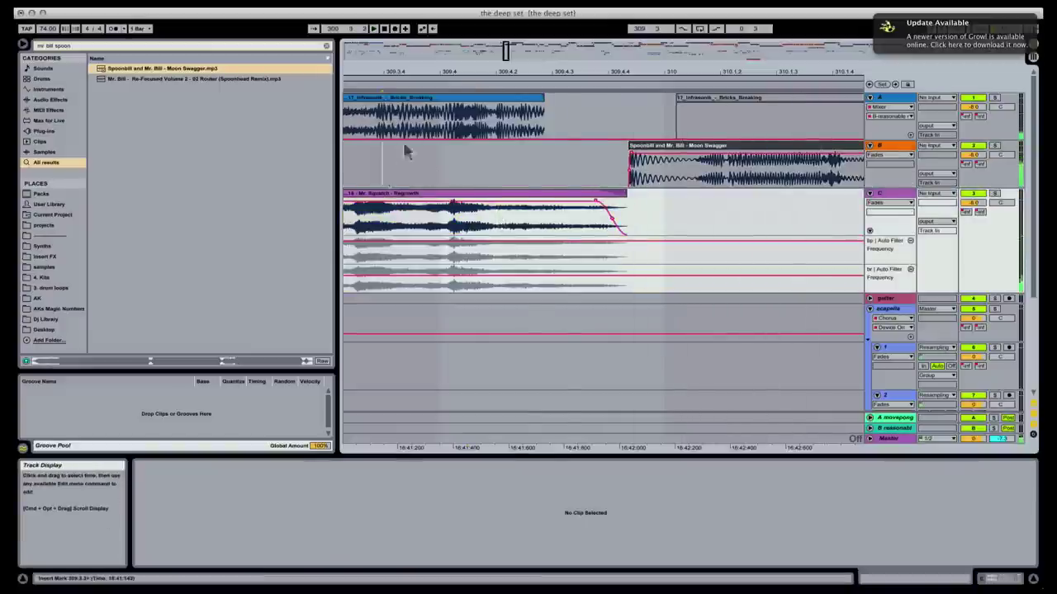
{"action": "left_click", "coordinate": [551, 162]}
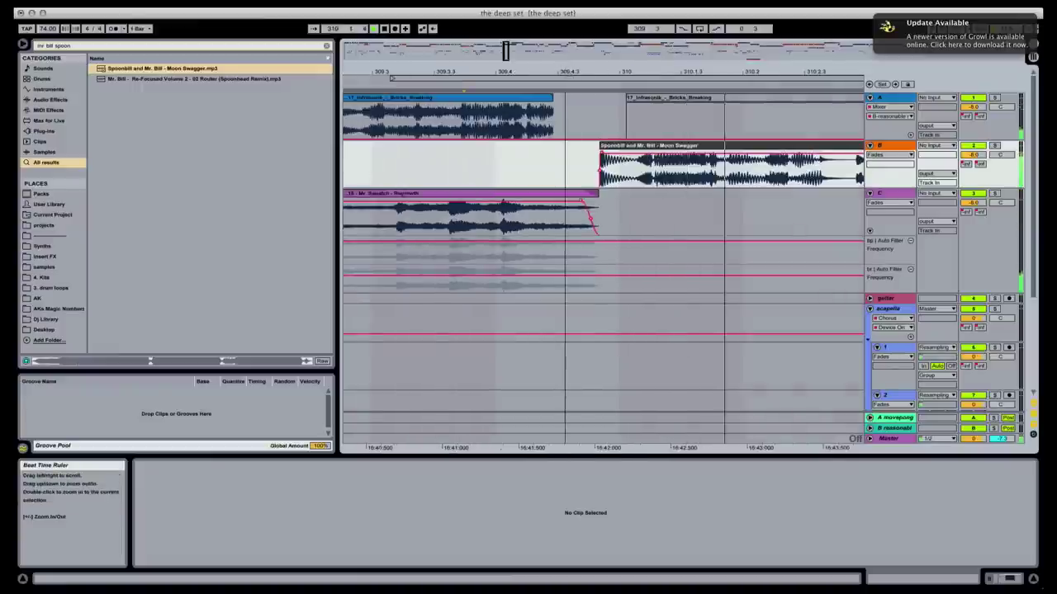
- Nudge Moon Swagger slightly earlier over Regrowth's faded tail and replay the transition
{"action": "left_click", "coordinate": [629, 157]}
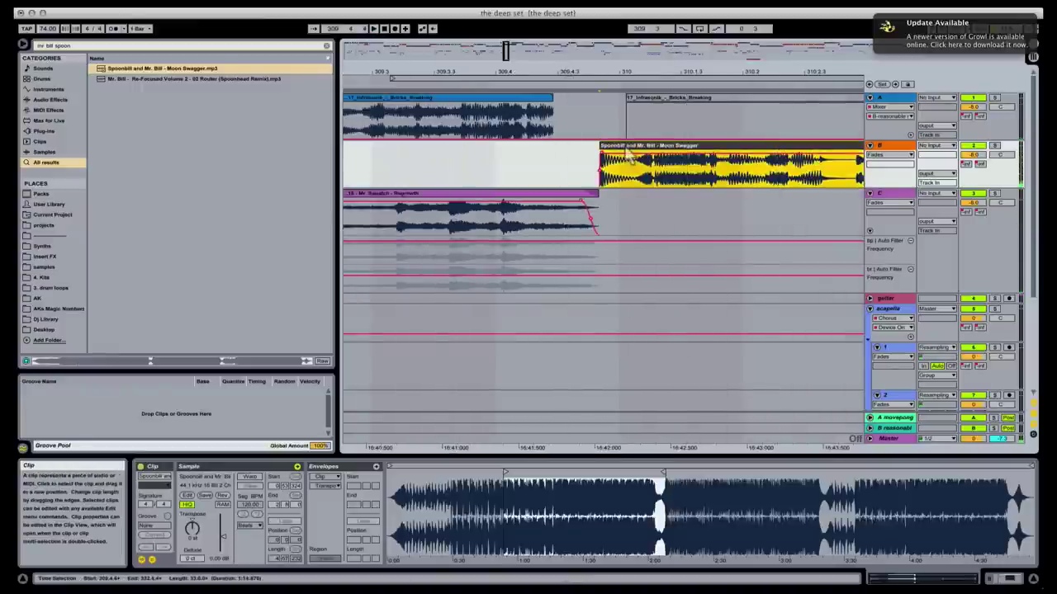
{"action": "left_click_drag", "start_coordinate": [629, 157], "coordinate": [569, 169]}
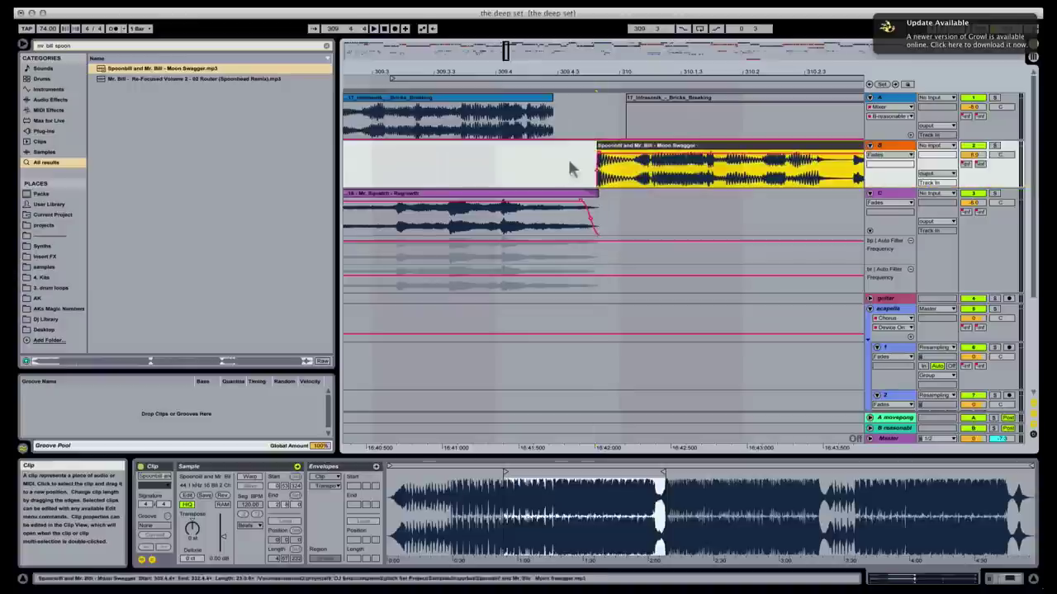
{"action": "left_click", "coordinate": [513, 171]}
{"action": "key", "text": "space"}
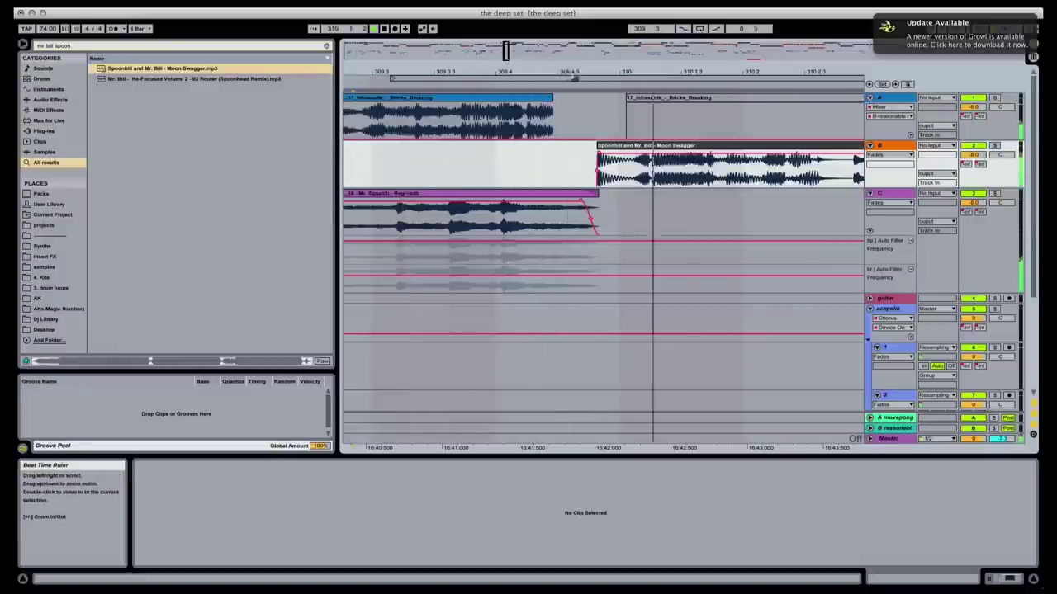
- Raise the Moon Swagger clip's gain to 1.32 dB
{"action": "left_click_drag", "start_coordinate": [575, 74], "coordinate": [557, 78]}
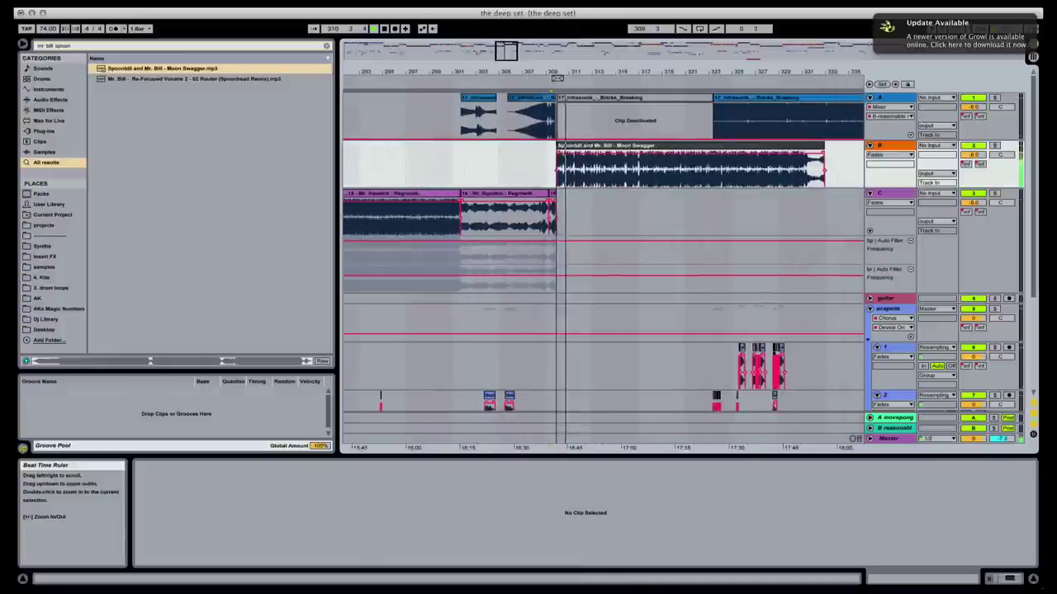
{"action": "left_click", "coordinate": [578, 165]}
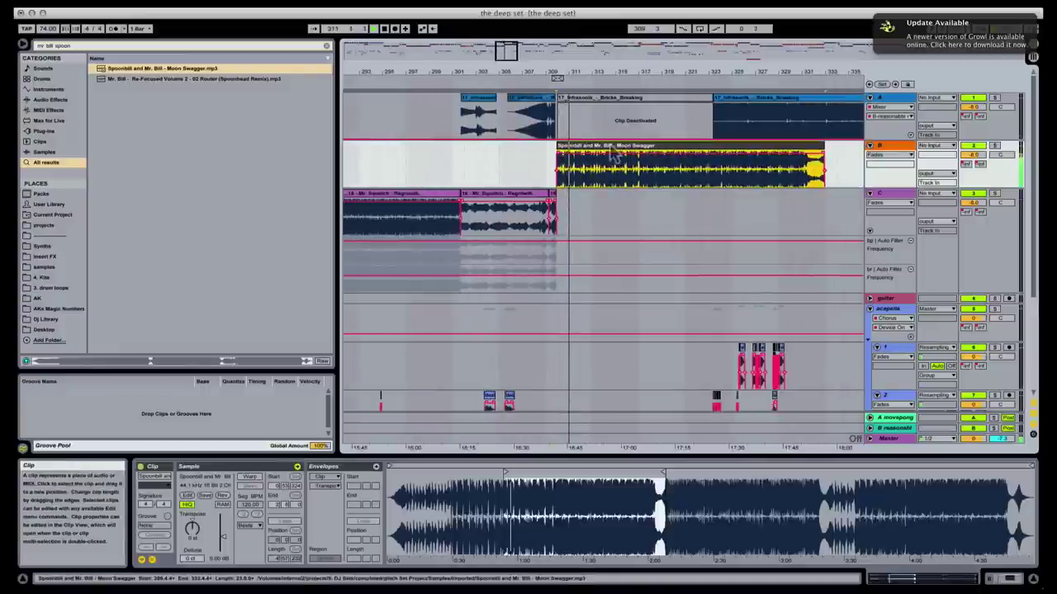
{"action": "left_click", "coordinate": [222, 536]}
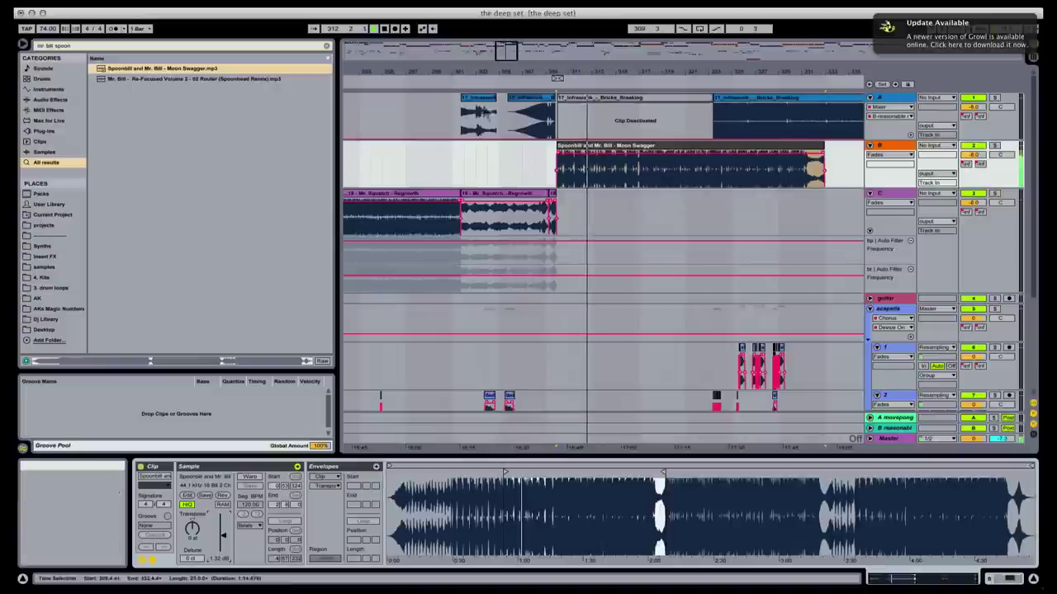
- Split Moon Swagger at about bar 317 and adjust the clip gain of the second part
{"action": "left_click_drag", "start_coordinate": [637, 73], "coordinate": [637, 116]}
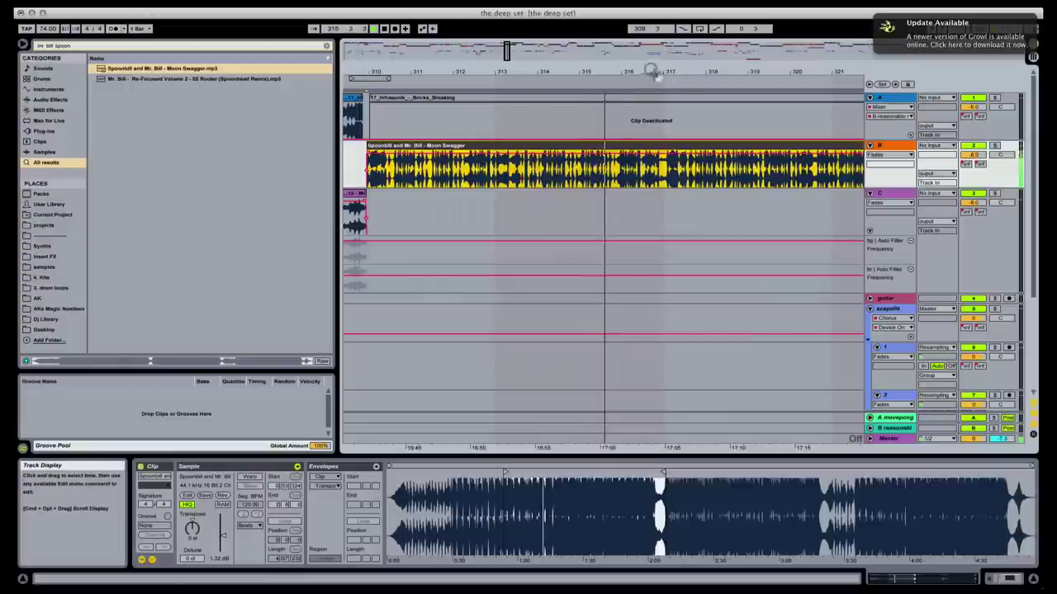
{"action": "left_click_drag", "start_coordinate": [681, 73], "coordinate": [652, 169]}
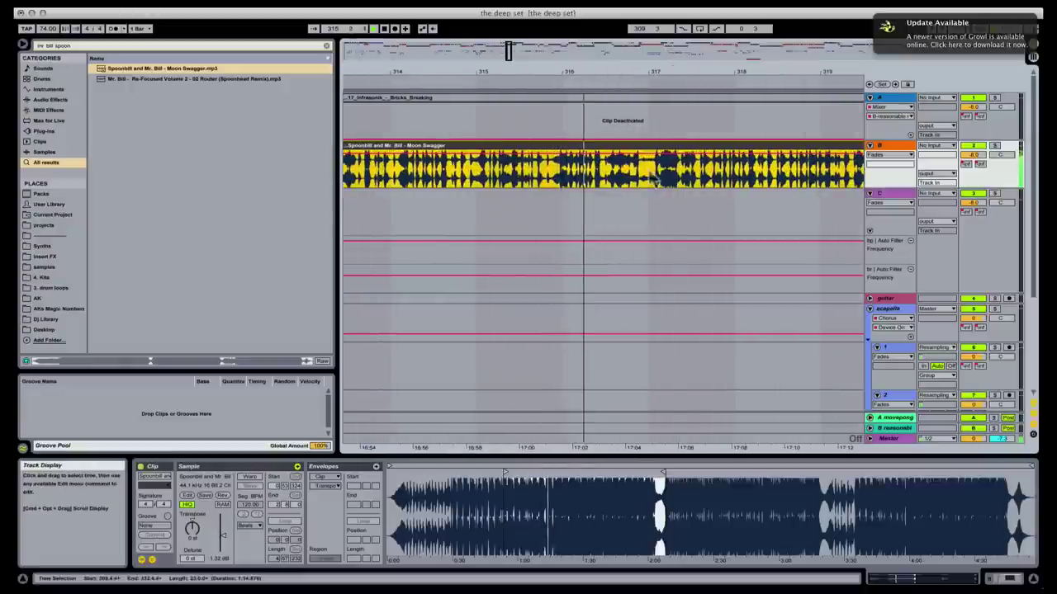
{"action": "left_click", "coordinate": [653, 171]}
{"action": "key", "text": "super+e"}
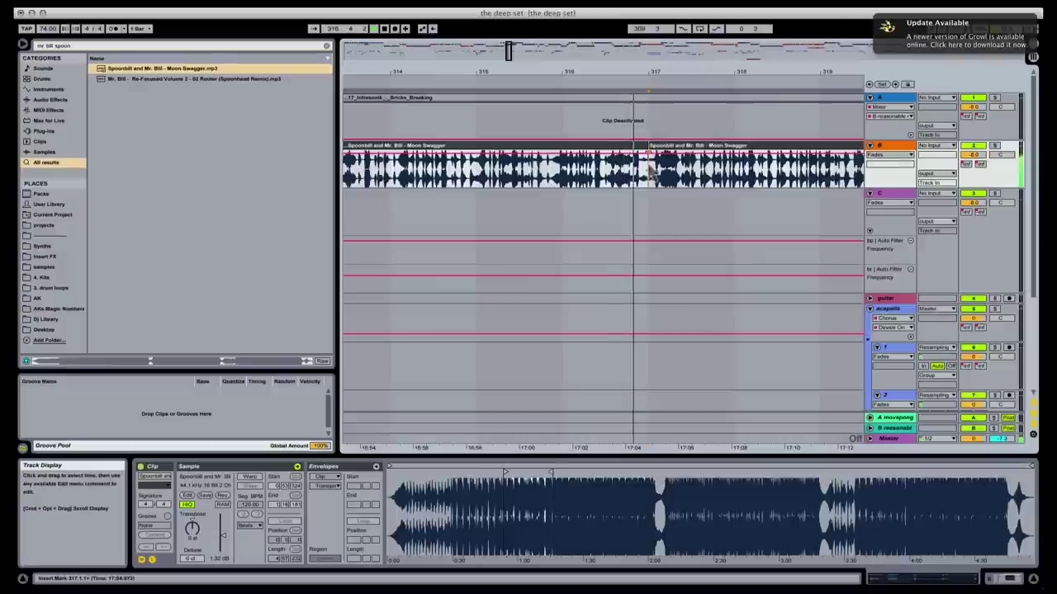
{"action": "left_click", "coordinate": [663, 157]}
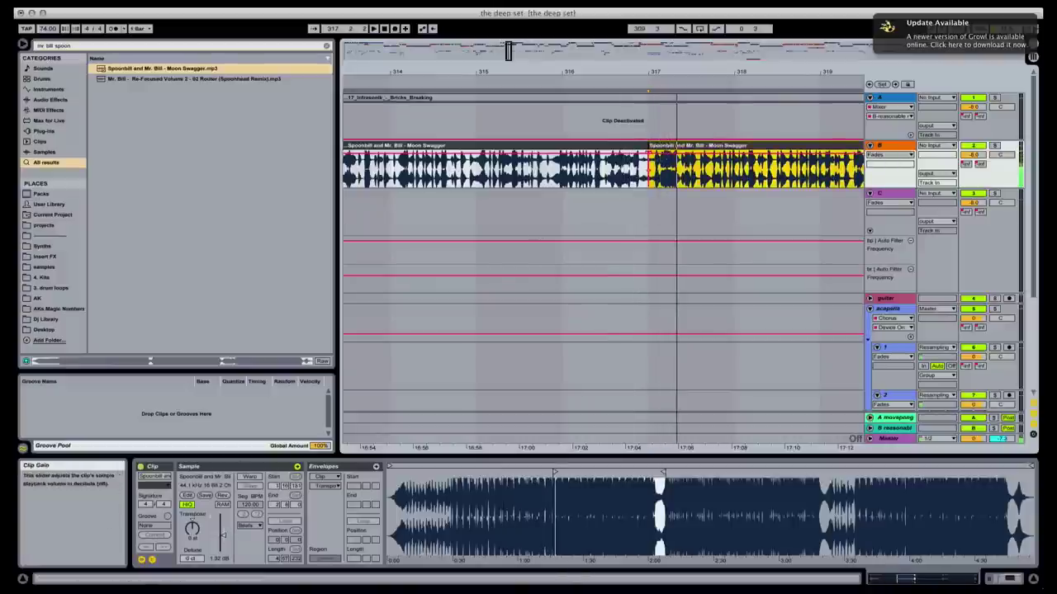
{"action": "left_click_drag", "start_coordinate": [223, 530], "coordinate": [223, 519]}
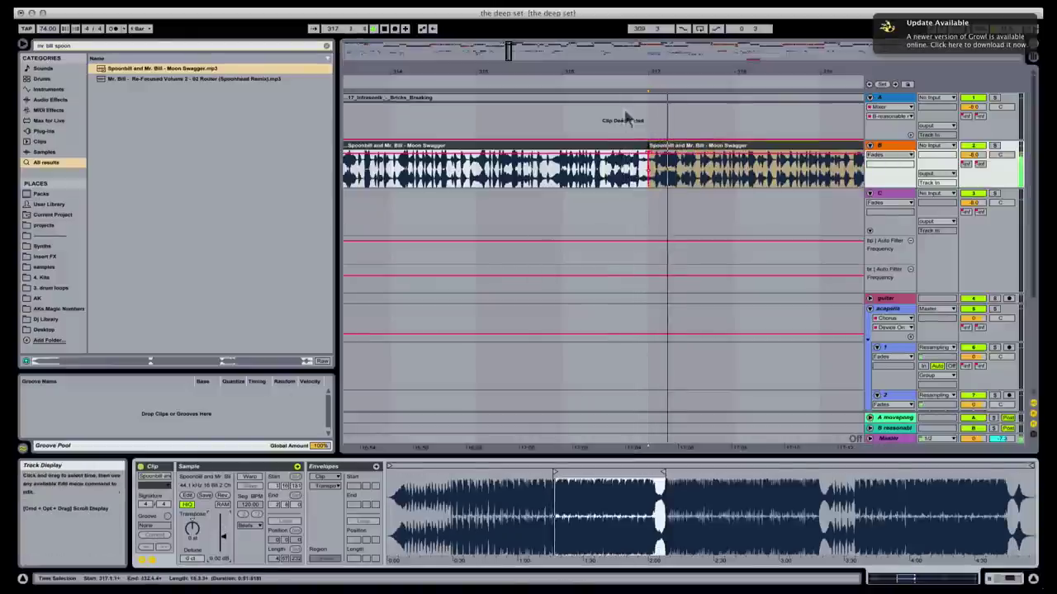
- Insert 20 bars of empty time at about bar 322.3, just before Bricks Breaking's return
{"action": "left_click_drag", "start_coordinate": [725, 76], "coordinate": [714, 28]}
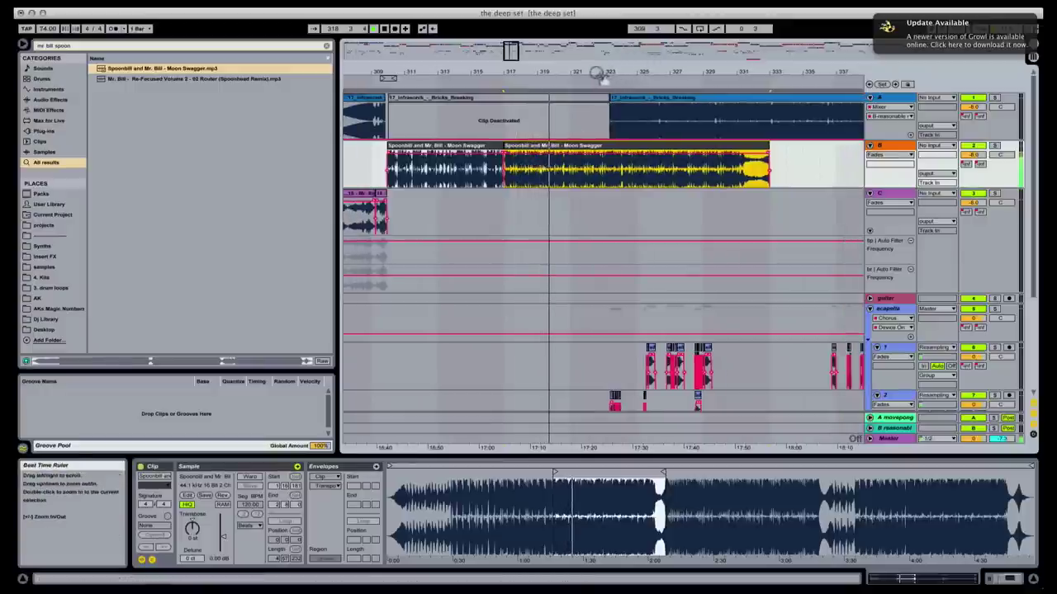
{"action": "left_click_drag", "start_coordinate": [597, 73], "coordinate": [596, 90]}
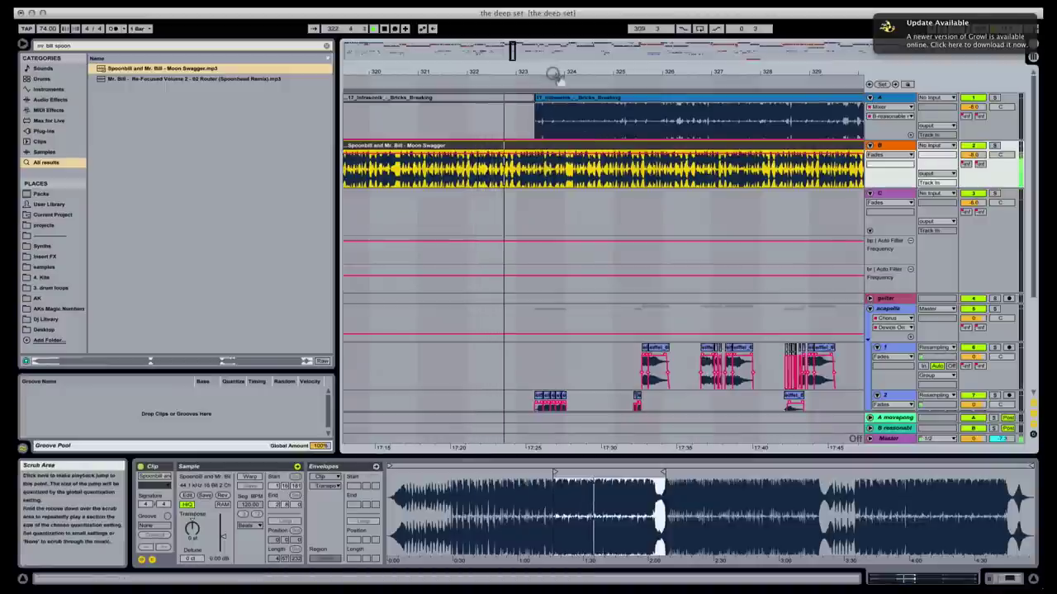
{"action": "mouse_move", "coordinate": [551, 71]}
{"action": "left_mouse_down"}
{"action": "mouse_move", "coordinate": [552, 84]}
{"action": "mouse_move", "coordinate": [552, 71]}
{"action": "left_mouse_up"}
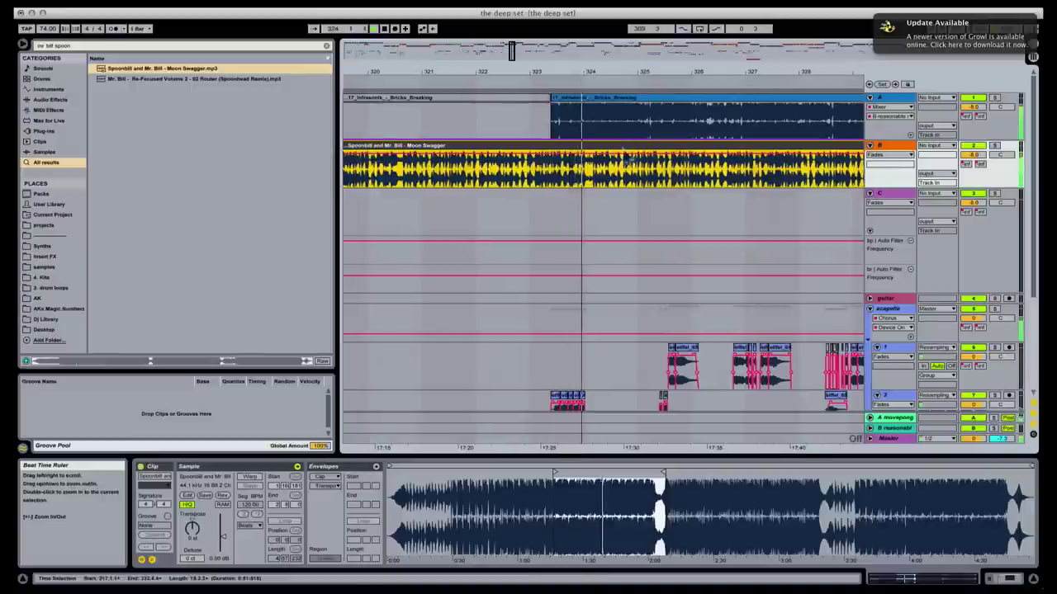
{"action": "left_click", "coordinate": [590, 176]}
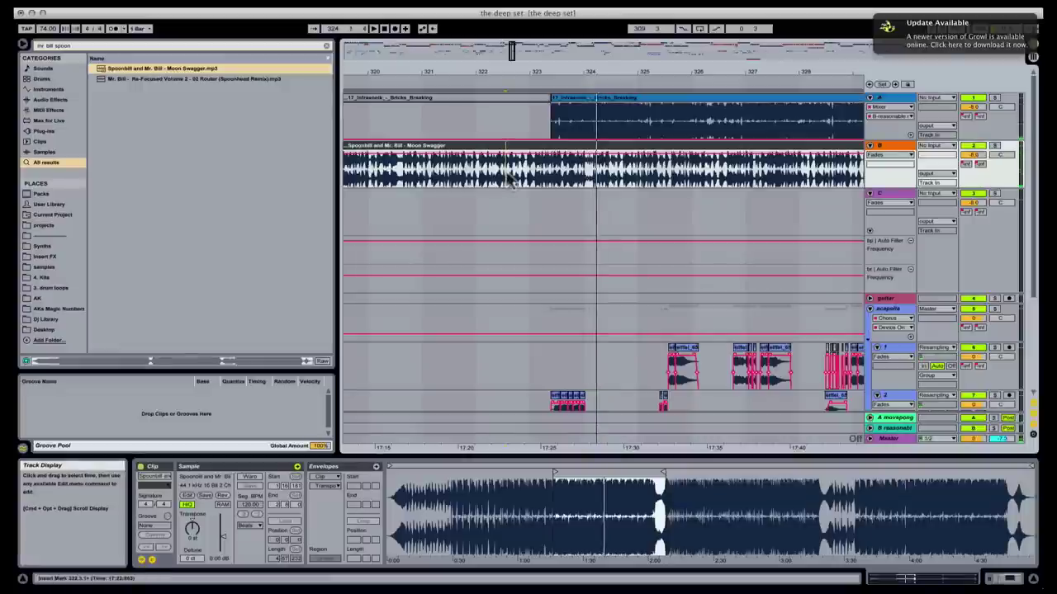
{"action": "key", "text": "super+i"}
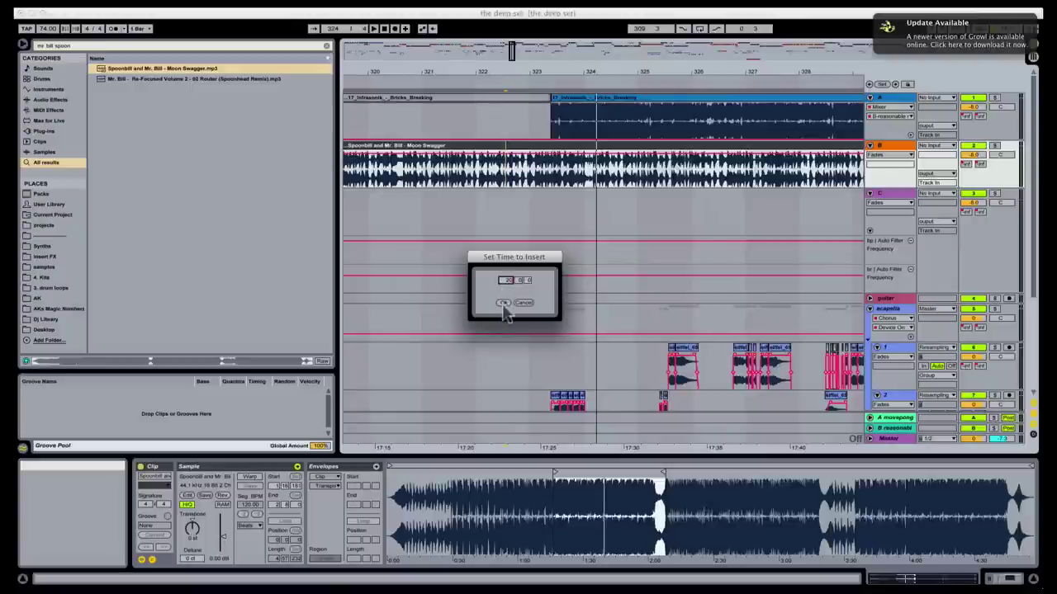
{"action": "key", "text": "Return"}
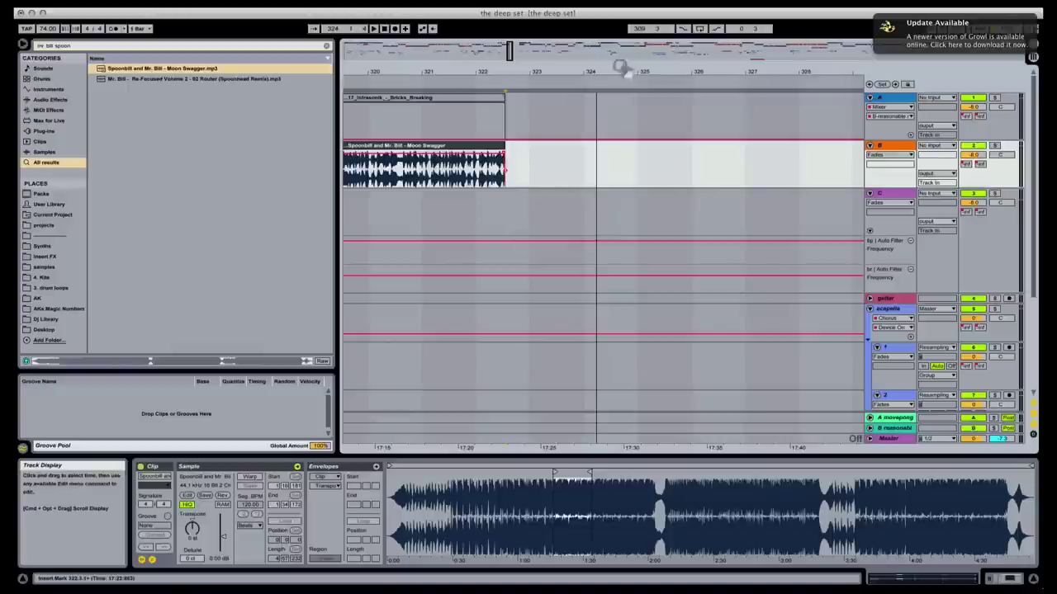
- Delete the displaced remainder of Moon Swagger after the gap and extend the earlier Moon Swagger clip to about bar 341
{"action": "left_click_drag", "start_coordinate": [635, 73], "coordinate": [636, 25]}
{"action": "left_click", "coordinate": [778, 161]}
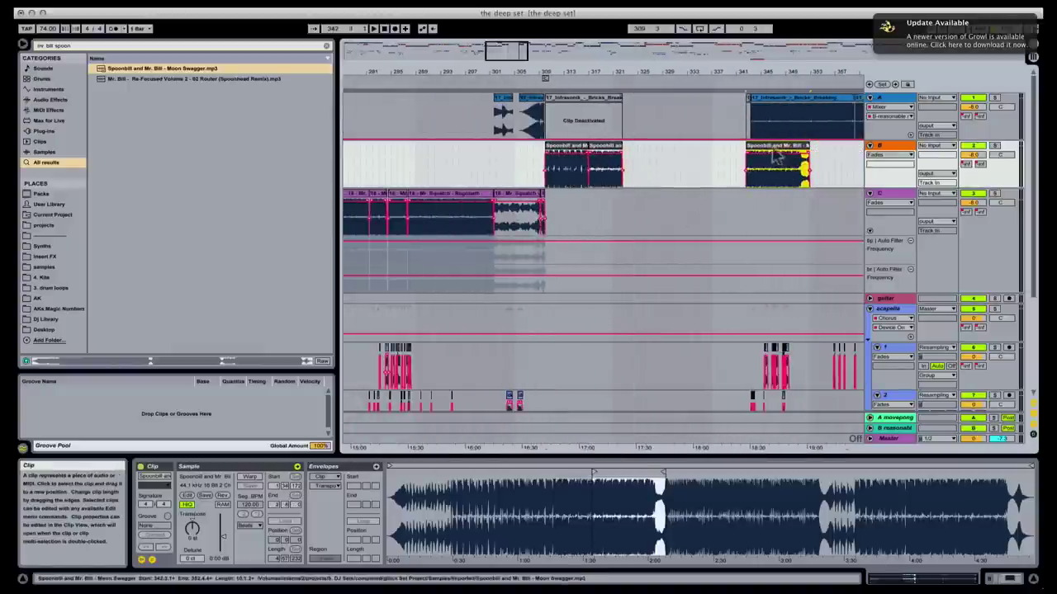
{"action": "key", "text": "Delete"}
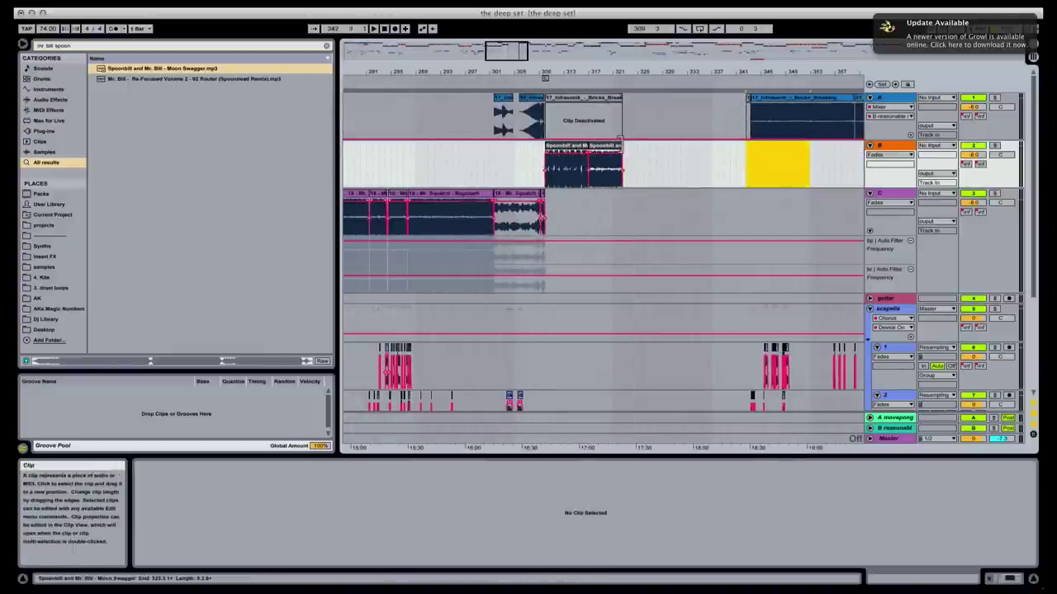
{"action": "left_click_drag", "start_coordinate": [627, 150], "coordinate": [717, 146]}
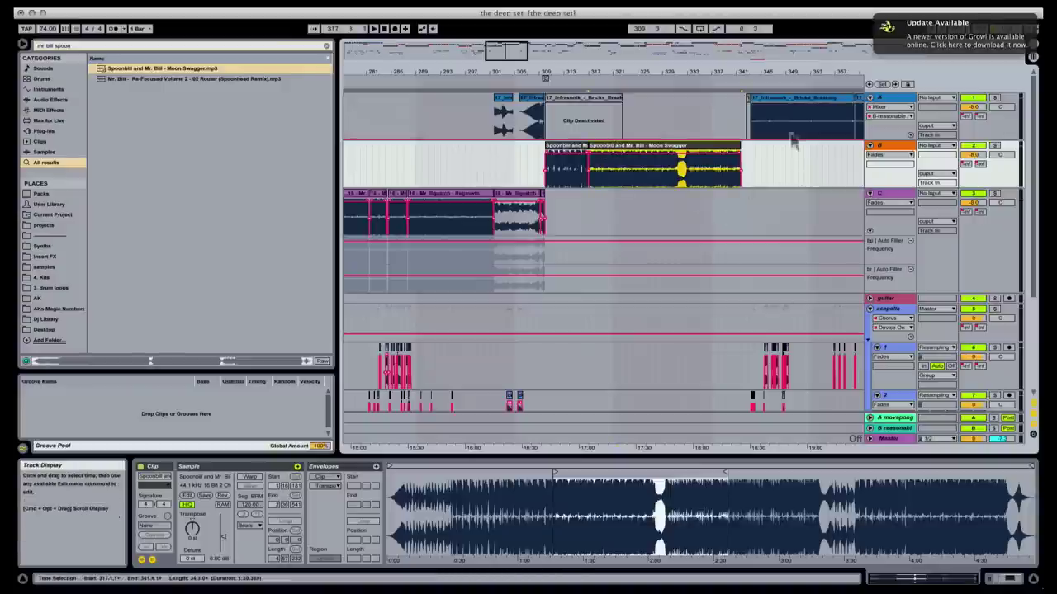
- Play Bricks Breaking's return and Moon Swagger's breakdown near bar 331 to compare possible transition points
{"action": "left_click", "coordinate": [794, 100]}
{"action": "key", "text": "space"}
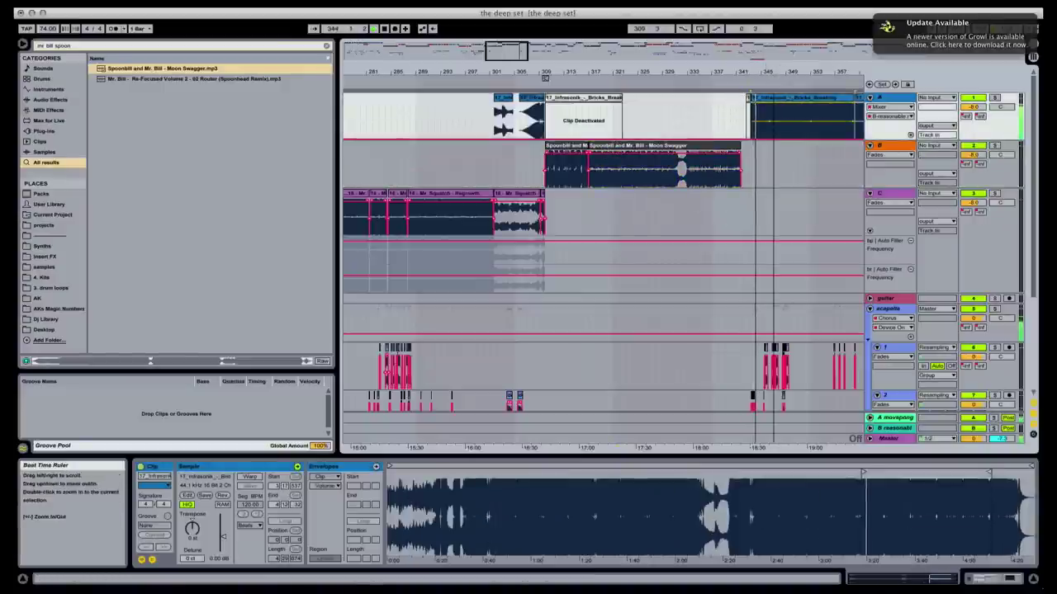
{"action": "left_click_drag", "start_coordinate": [772, 71], "coordinate": [794, 70]}
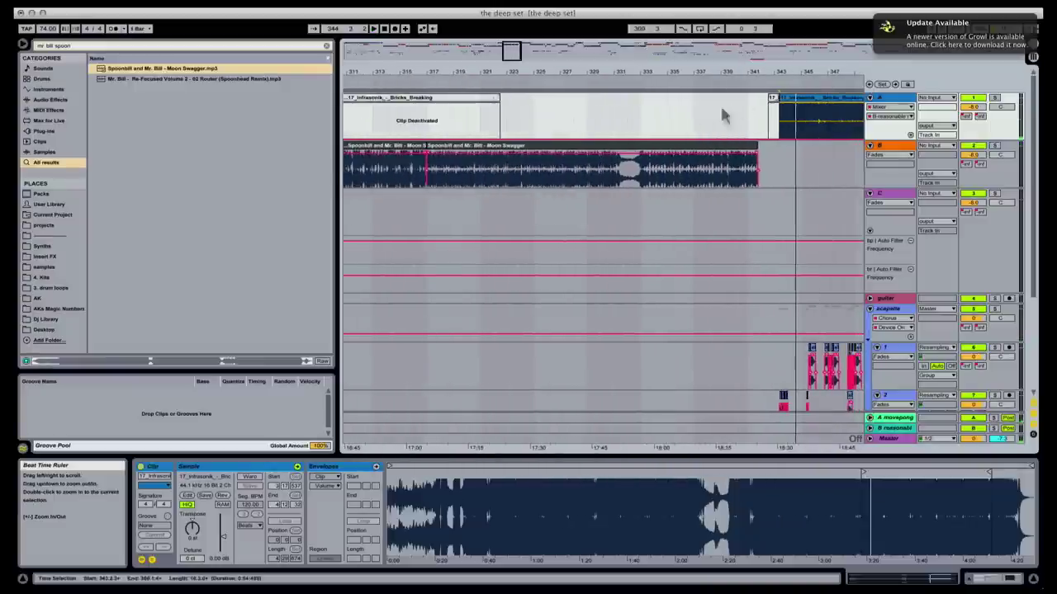
{"action": "left_click", "coordinate": [609, 175]}
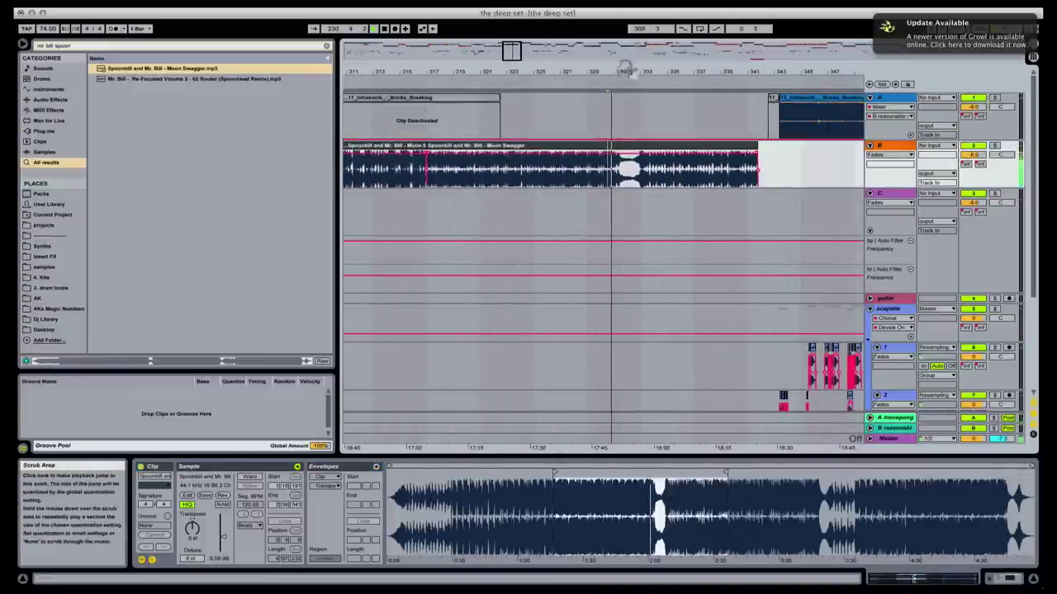
{"action": "left_click_drag", "start_coordinate": [625, 74], "coordinate": [625, 124]}
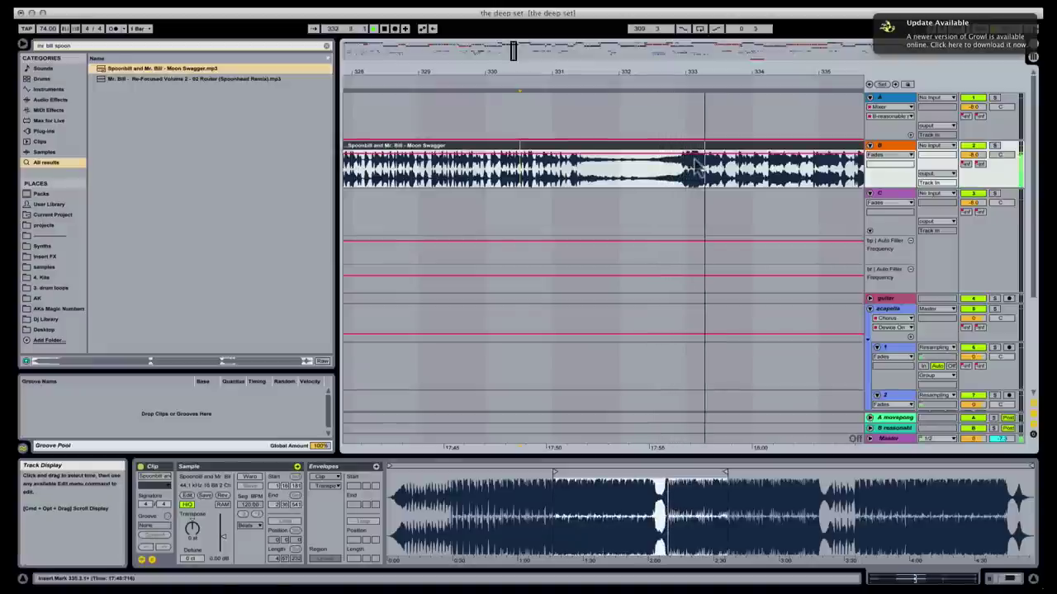
- Split Moon Swagger at about 333.1.3, where the beat comes back in after the breakdown
{"action": "left_click", "coordinate": [710, 104]}
{"action": "key", "text": "plus"}
{"action": "key", "text": "plus"}
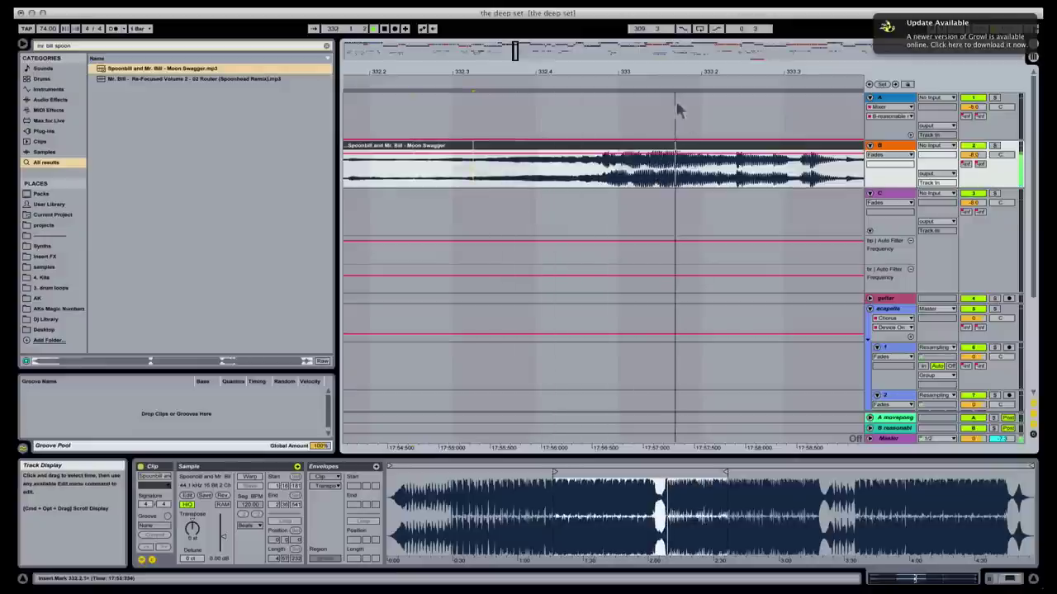
{"action": "key", "text": "plus"}
{"action": "key", "text": "plus"}
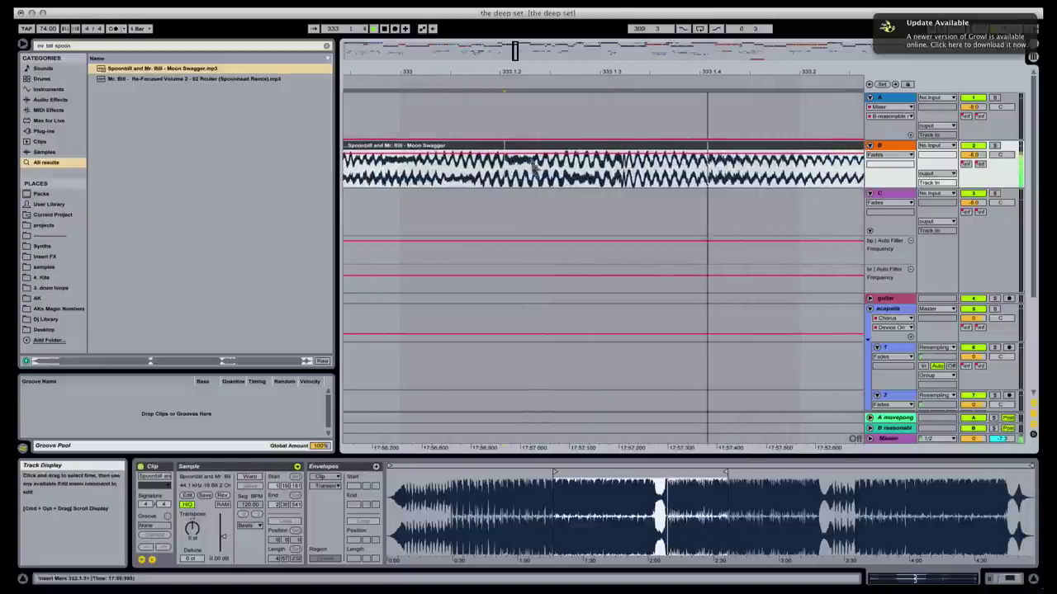
{"action": "left_click", "coordinate": [614, 170]}
{"action": "key", "text": "space"}
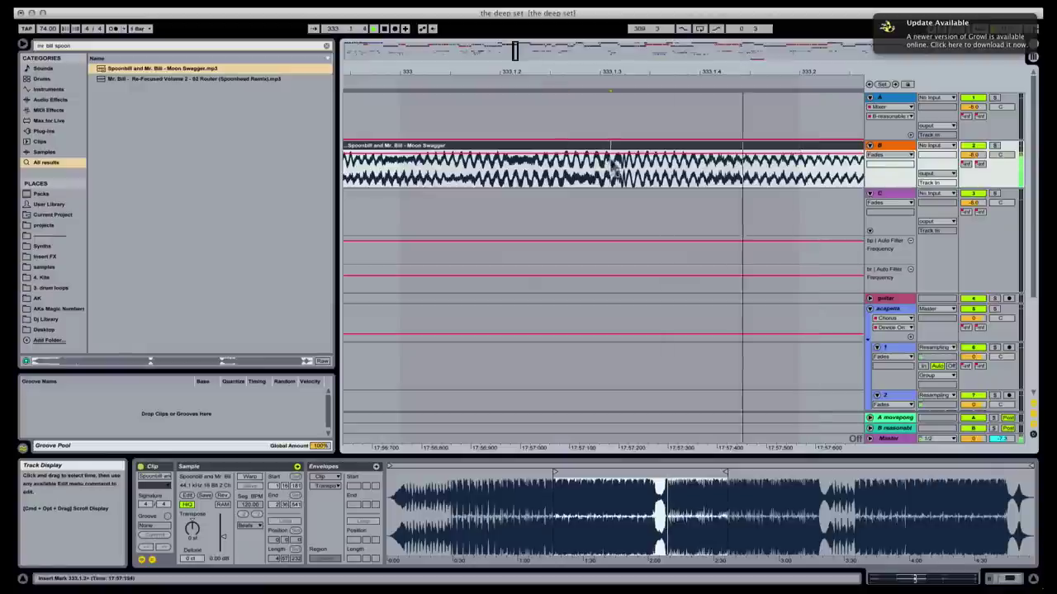
{"action": "key", "text": "super+e"}
- Delete the time from the new Moon Swagger split to Bricks Breaking's drop at about bar 343 so both tracks meet
{"action": "left_click_drag", "start_coordinate": [647, 71], "coordinate": [647, 128]}
{"action": "left_click", "coordinate": [725, 147]}
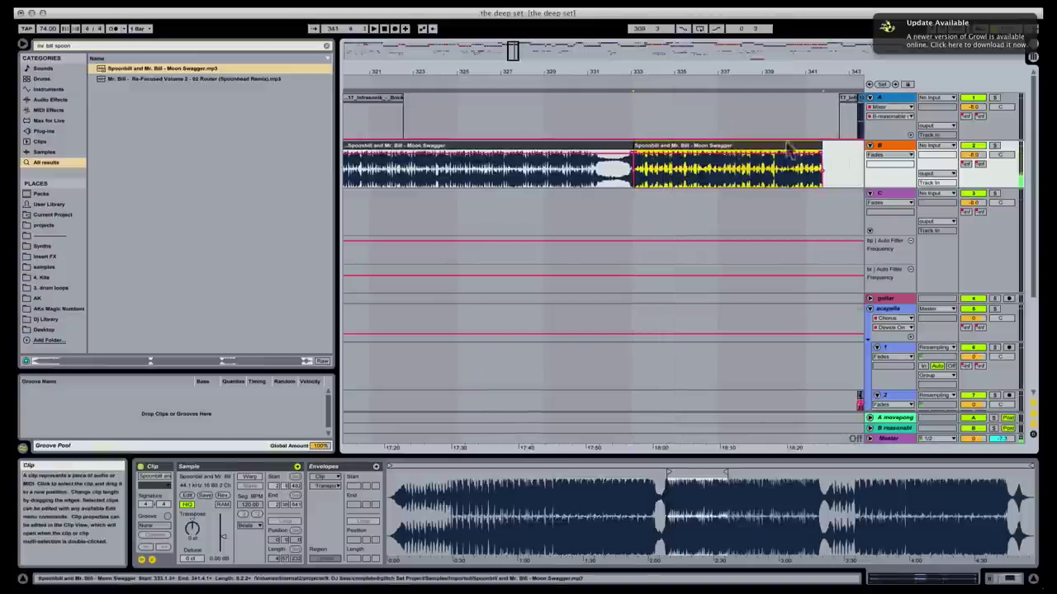
{"action": "left_click", "coordinate": [855, 115], "text": "shift"}
{"action": "left_click_drag", "start_coordinate": [849, 71], "coordinate": [822, 91]}
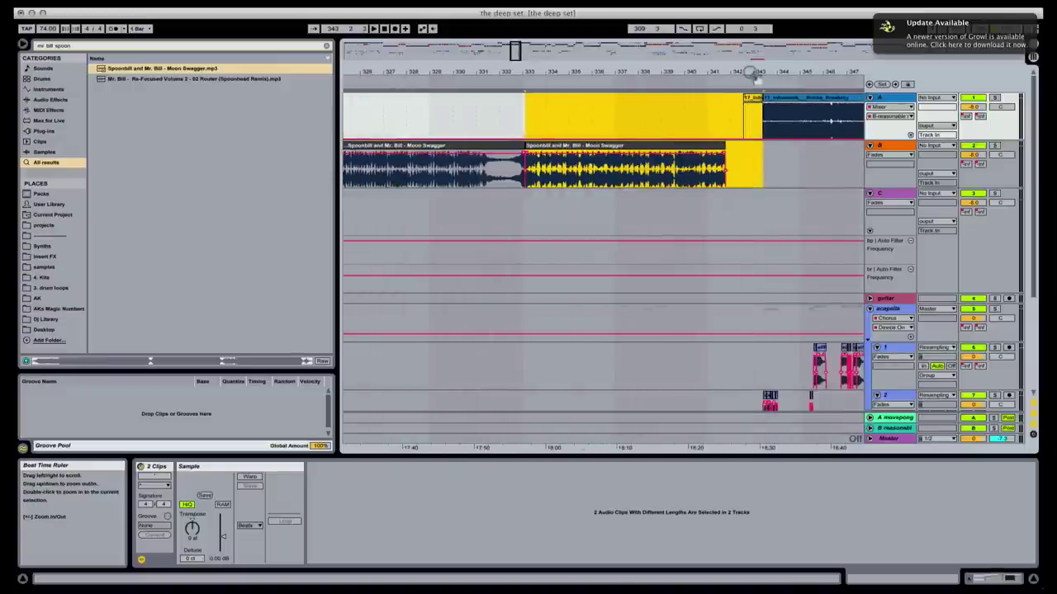
{"action": "key", "text": "super+shift+BackSpace"}
- Play the join from Moon Swagger into Bricks Breaking, selecting Komplete Audio 6 as the Soundflower (2ch) output
{"action": "left_click", "coordinate": [503, 120]}
{"action": "key", "text": "space"}
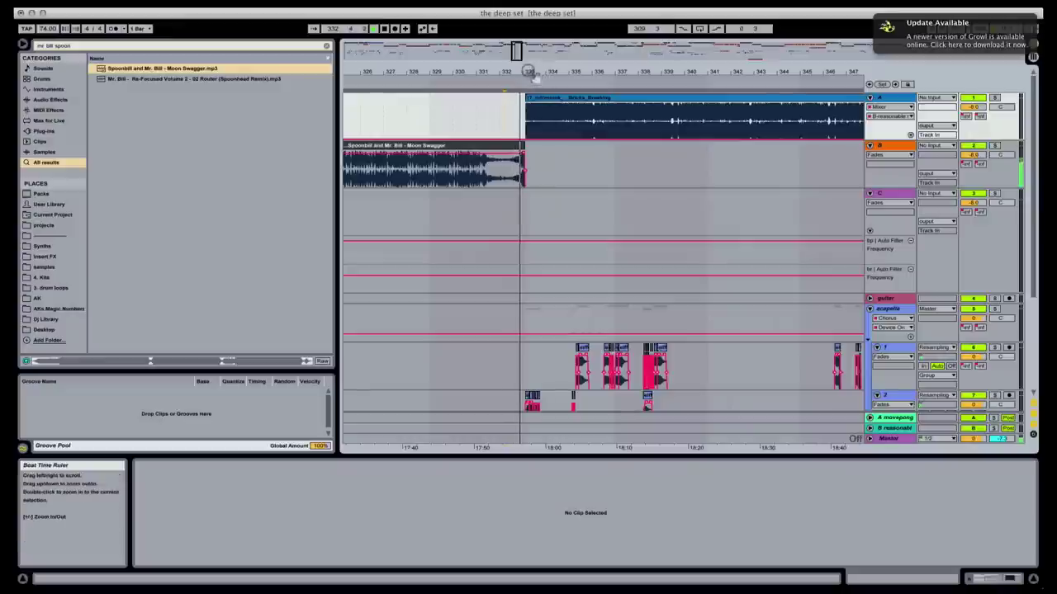
{"action": "key", "text": "plus"}
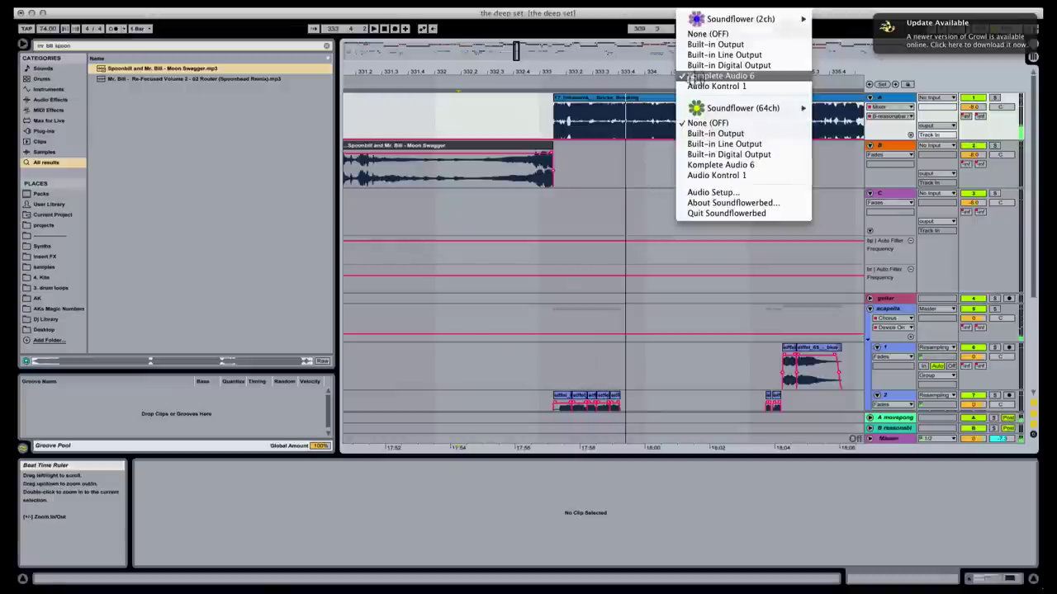
{"action": "left_click", "coordinate": [720, 75]}
{"action": "left_click", "coordinate": [466, 165]}
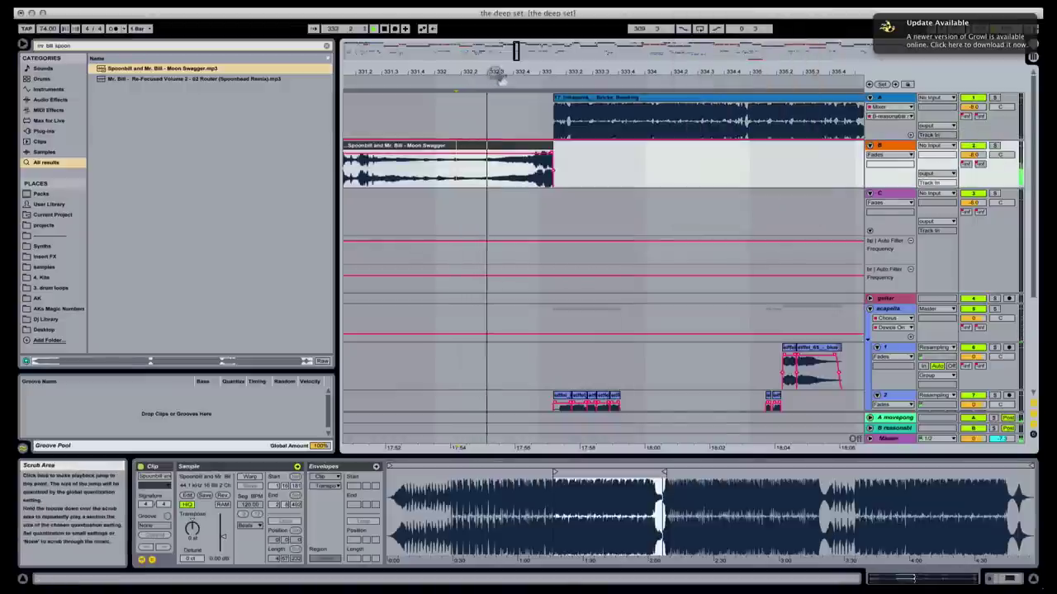
- Extend Bricks Breaking's start back to about 331.2 and shape a curved fade-in over Moon Swagger's tail, replaying the transition
{"action": "scroll", "coordinate": [487, 83], "scroll_direction": "left", "scroll_amount": 5}
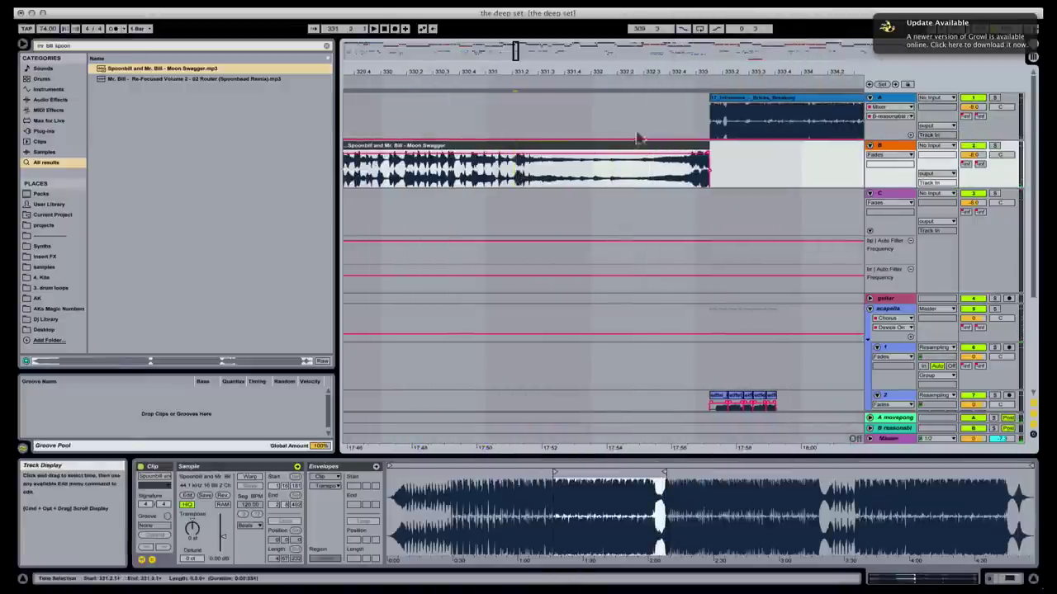
{"action": "left_click_drag", "start_coordinate": [516, 173], "coordinate": [578, 171]}
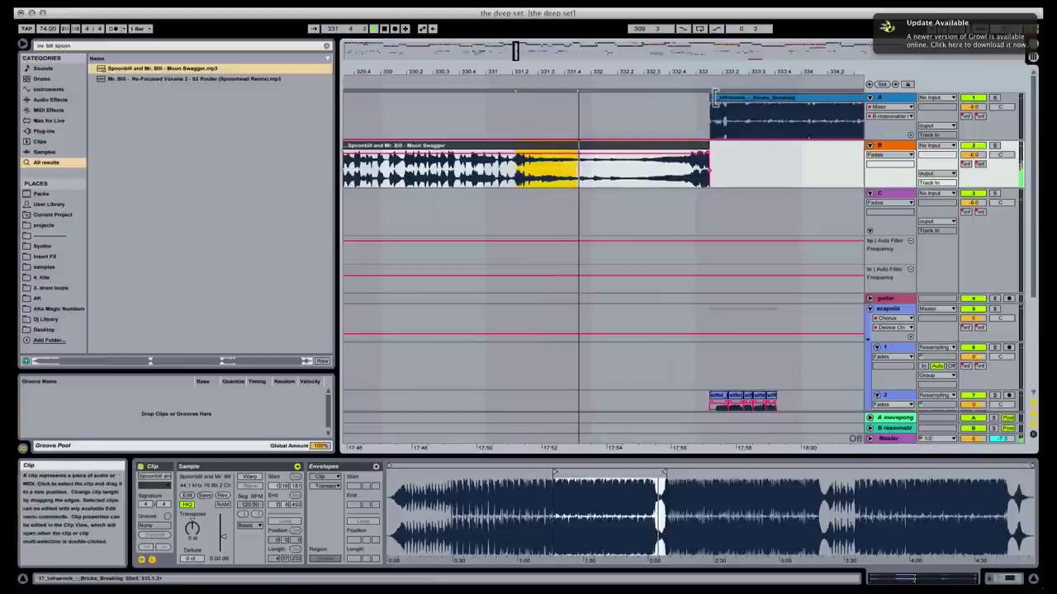
{"action": "mouse_move", "coordinate": [715, 96]}
{"action": "left_mouse_down"}
{"action": "mouse_move", "coordinate": [524, 98]}
{"action": "mouse_move", "coordinate": [536, 124]}
{"action": "mouse_move", "coordinate": [532, 110]}
{"action": "mouse_move", "coordinate": [694, 115]}
{"action": "mouse_move", "coordinate": [625, 134]}
{"action": "mouse_move", "coordinate": [673, 144]}
{"action": "left_mouse_up"}
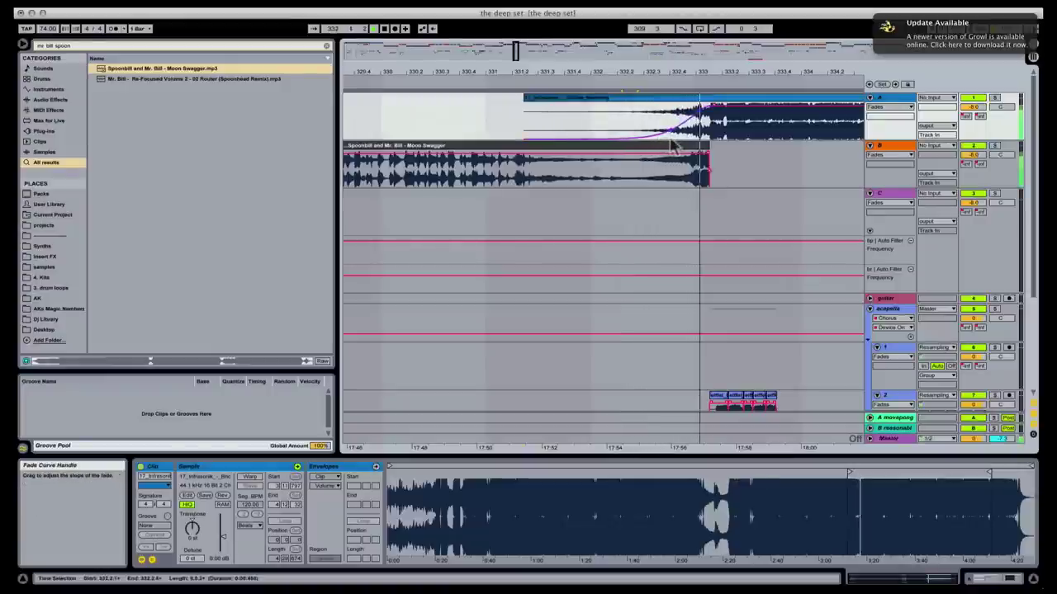
{"action": "left_click", "coordinate": [455, 117]}
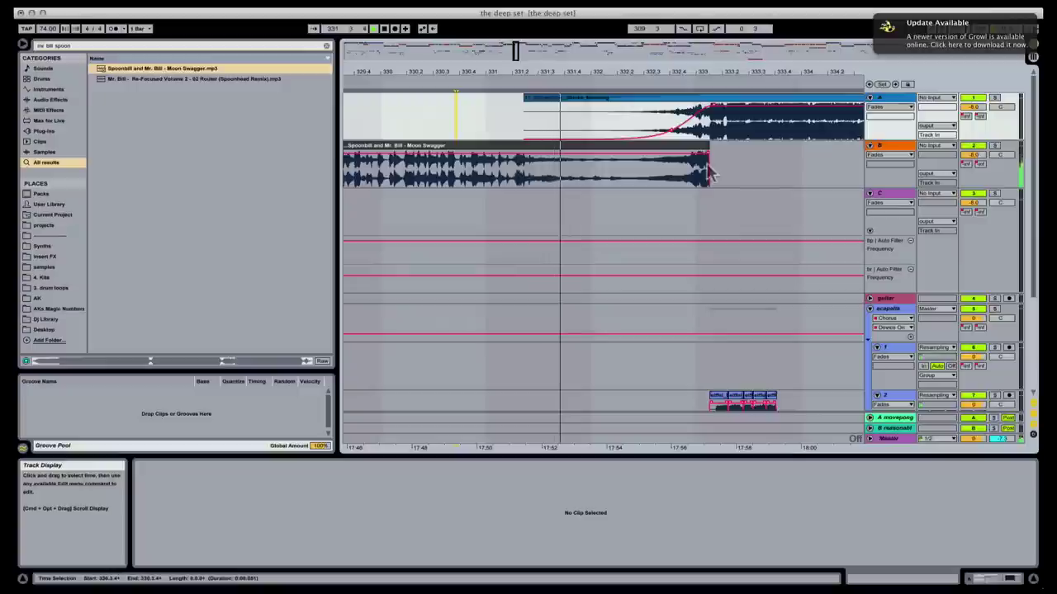
{"action": "left_click", "coordinate": [674, 135]}
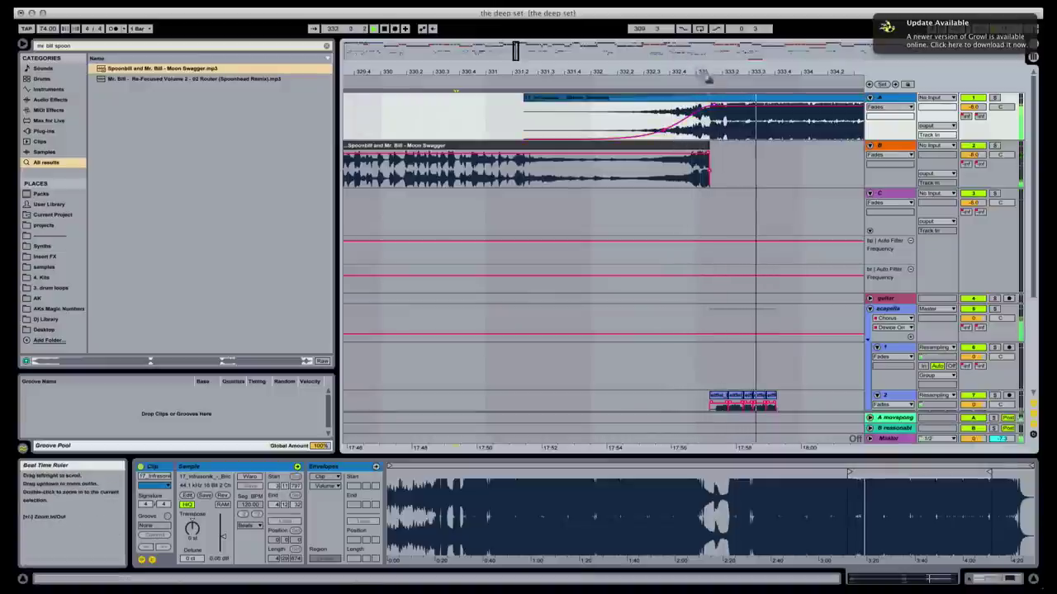
{"action": "left_click_drag", "start_coordinate": [703, 76], "coordinate": [675, 150]}
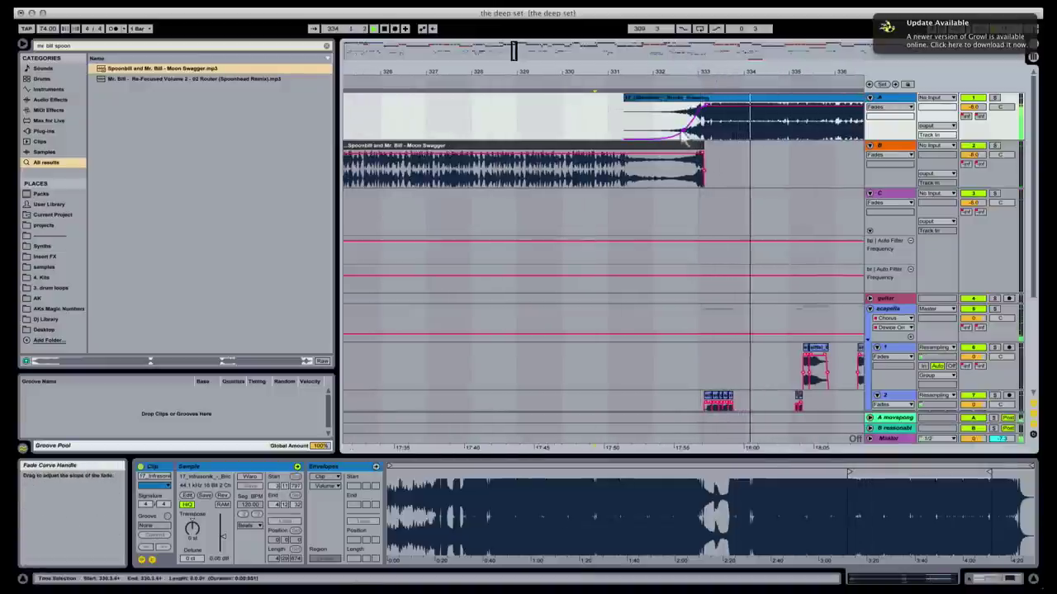
- Set the detune of the eiffel_65 blue acapella clip on the second acapella track near bar 338 to 25 ct
{"action": "left_click_drag", "start_coordinate": [661, 73], "coordinate": [608, 70]}
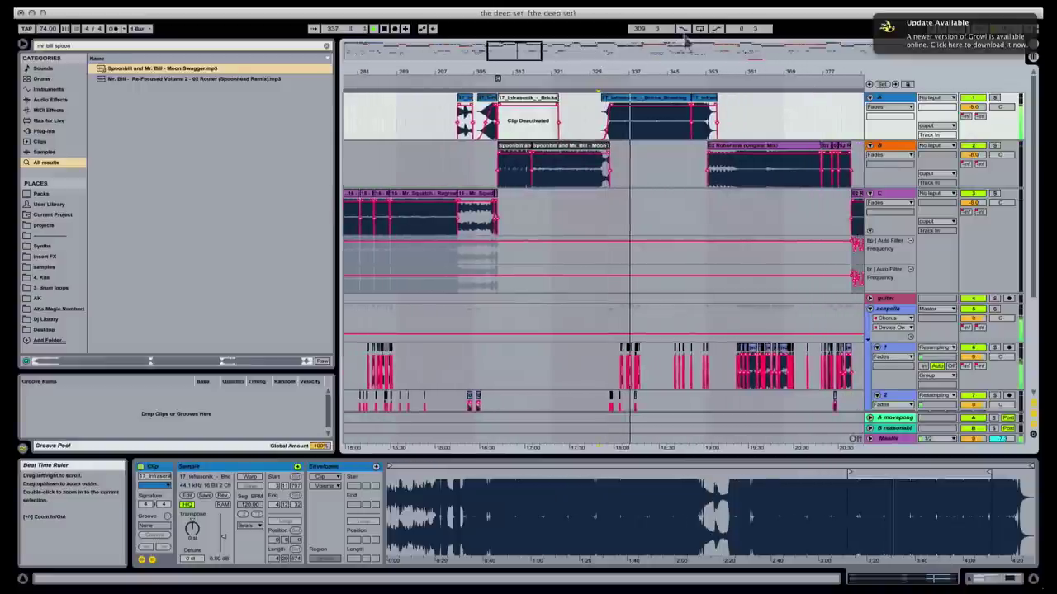
{"action": "left_click_drag", "start_coordinate": [631, 73], "coordinate": [632, 116]}
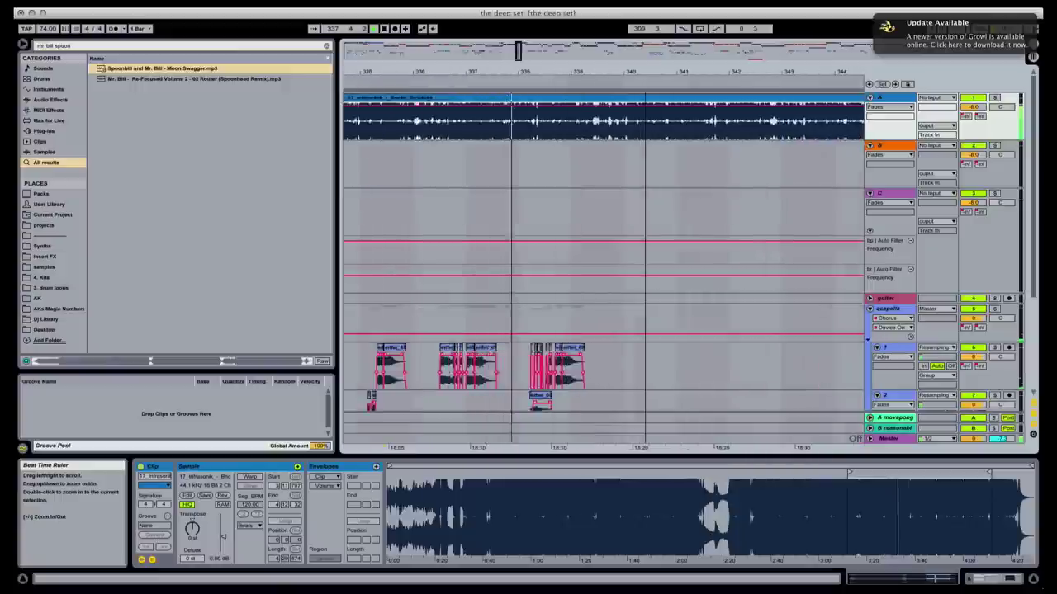
{"action": "left_click_drag", "start_coordinate": [469, 73], "coordinate": [469, 91]}
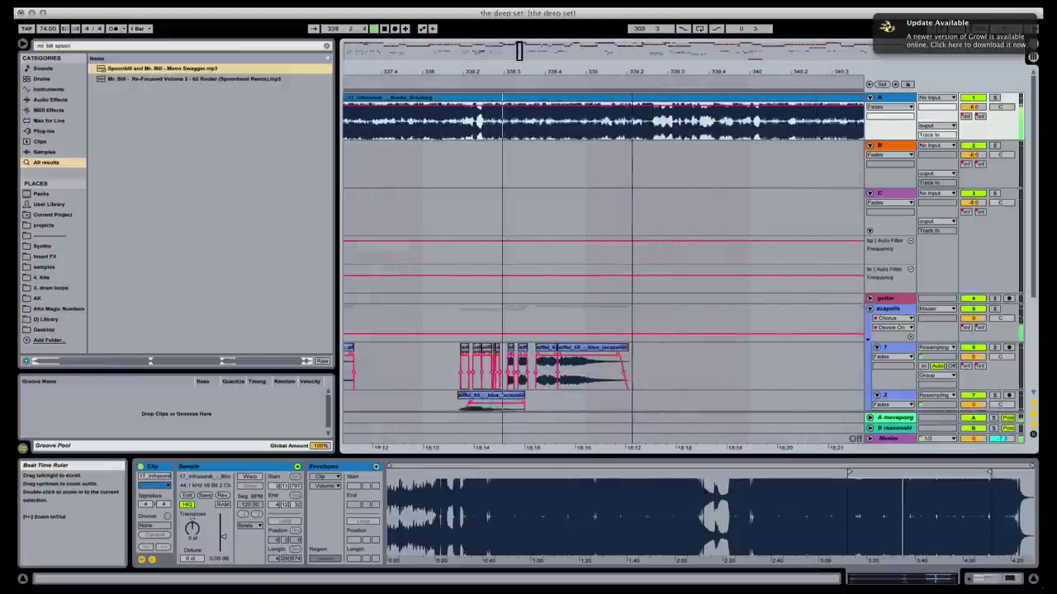
{"action": "scroll", "coordinate": [560, 266], "scroll_direction": "down", "scroll_amount": 5}
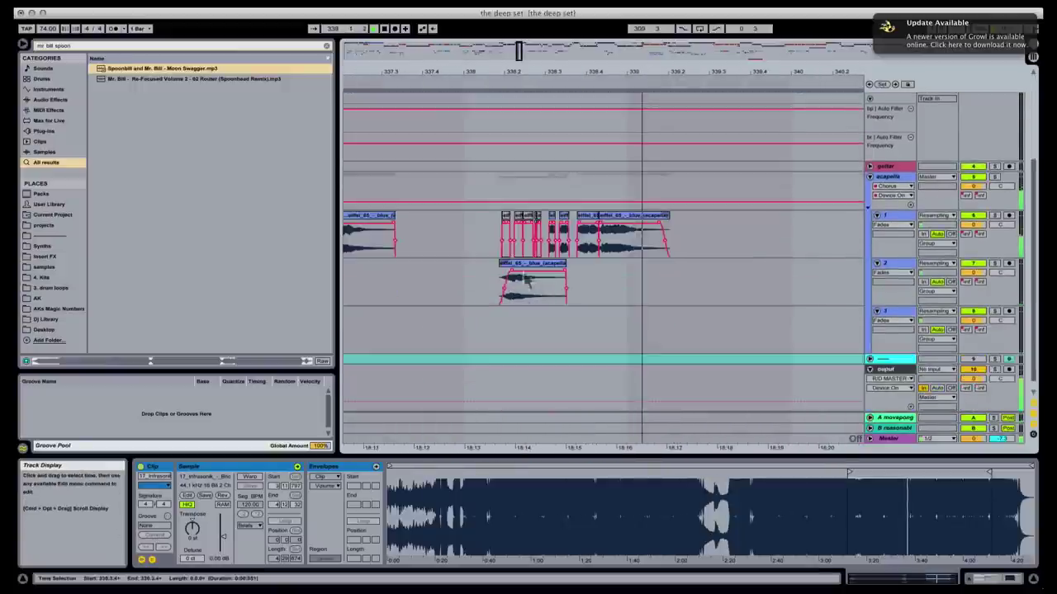
{"action": "left_click", "coordinate": [529, 274]}
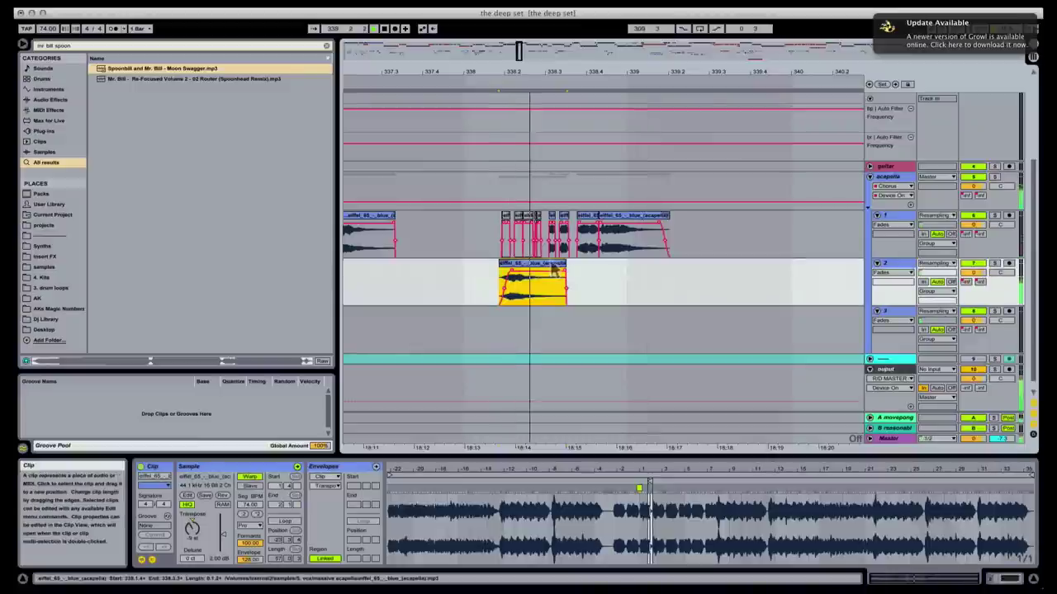
{"action": "left_click", "coordinate": [197, 535]}
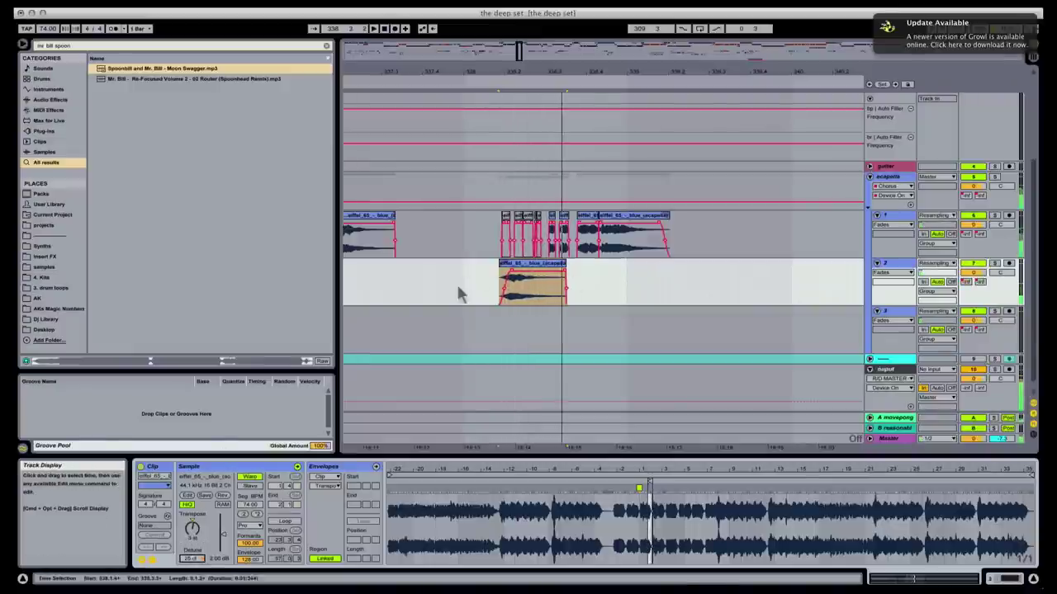
- Replay the acapella section from about 337.3 and lengthen the clip's fade-out into a long curve over its tail
{"action": "left_click", "coordinate": [421, 286]}
{"action": "key", "text": "space"}
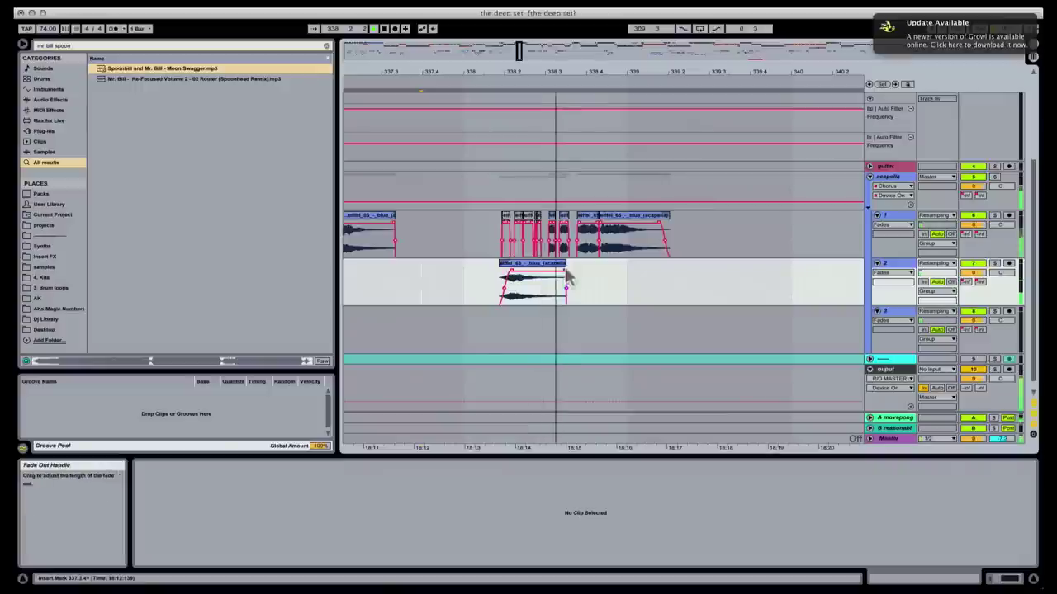
{"action": "left_click", "coordinate": [549, 281]}
{"action": "left_click_drag", "start_coordinate": [549, 278], "coordinate": [527, 273]}
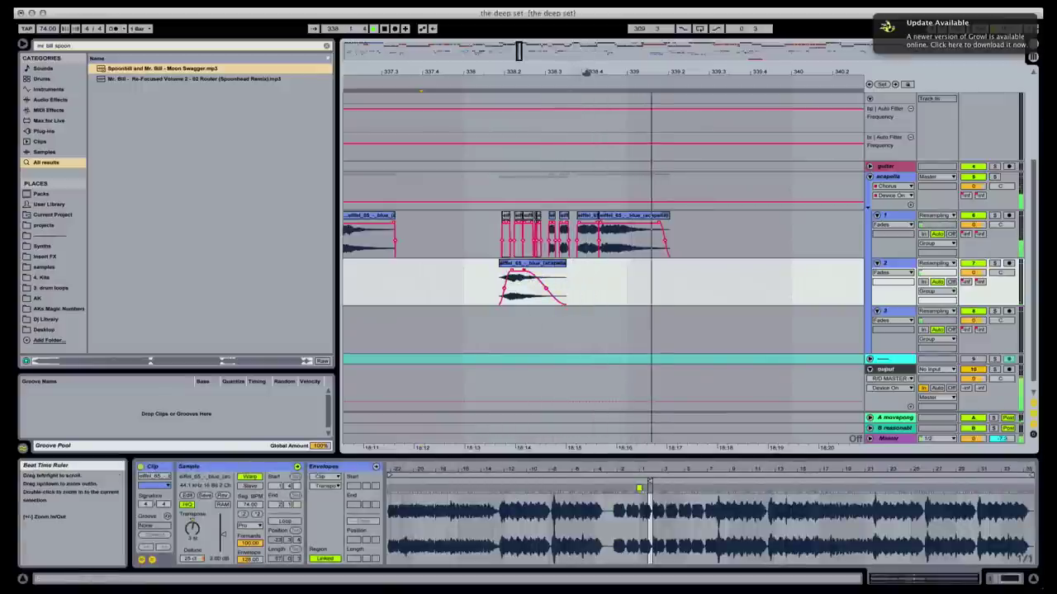
- Set the gain of the eiffel_65 blue clip on the second acapella track near bar 338 to -2.00 dB and check it in playback
{"action": "left_click_drag", "start_coordinate": [582, 83], "coordinate": [582, 51]}
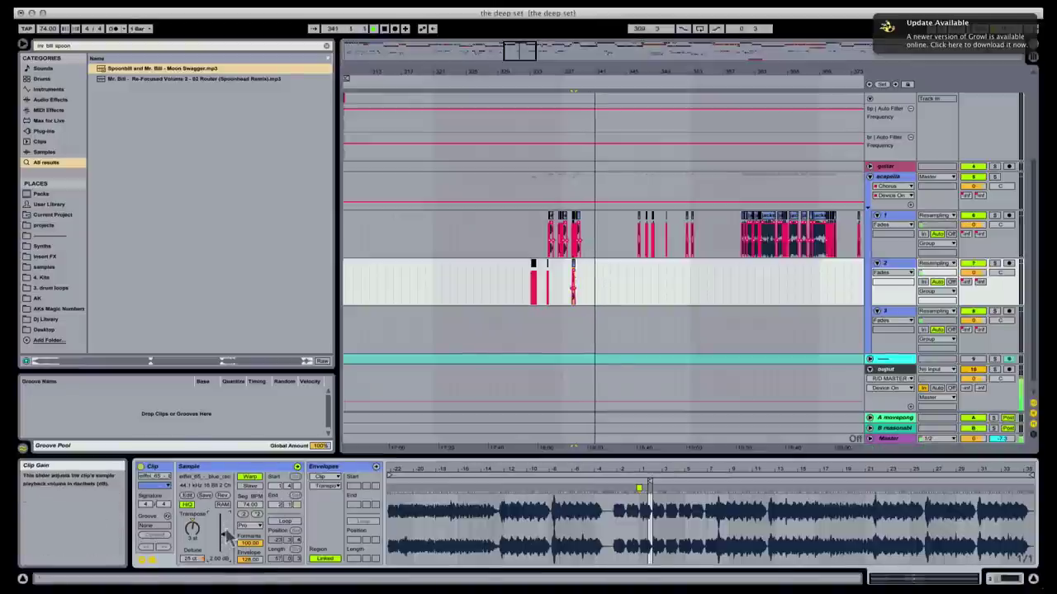
{"action": "scroll", "coordinate": [227, 535], "scroll_direction": "down", "scroll_amount": 2}
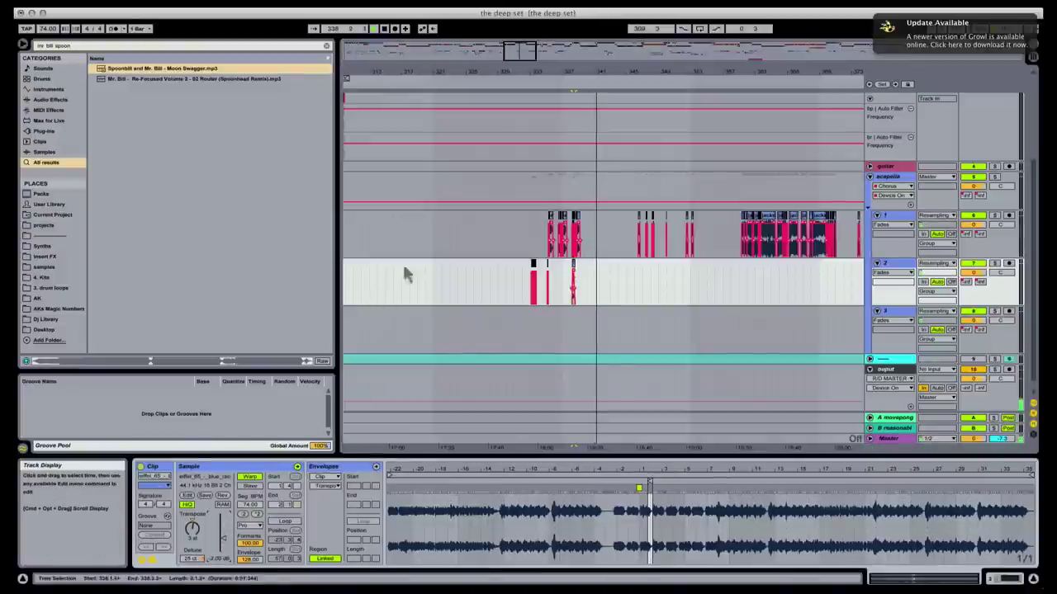
{"action": "left_click_drag", "start_coordinate": [582, 85], "coordinate": [424, 75]}
{"action": "scroll", "coordinate": [608, 115], "scroll_direction": "up", "scroll_amount": 1}
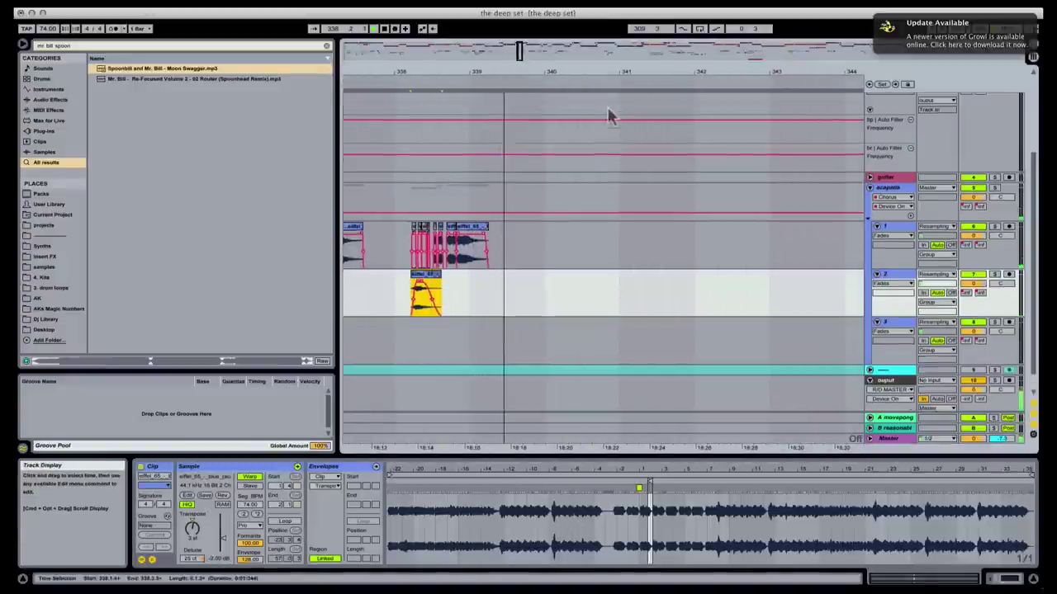
{"action": "scroll", "coordinate": [608, 115], "scroll_direction": "up", "scroll_amount": 2}
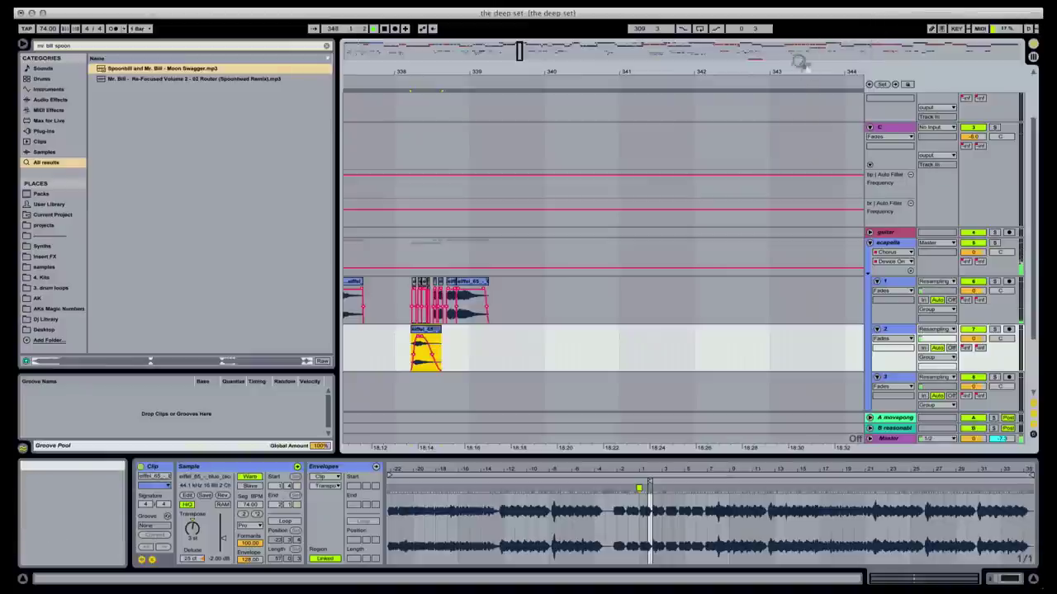
- Listen on past the acapella clips into the RoboFunk section, examining its jackson_5 i_want_you_back clips around bar 360
{"action": "mouse_move", "coordinate": [800, 72]}
{"action": "left_mouse_down"}
{"action": "mouse_move", "coordinate": [798, 60]}
{"action": "mouse_move", "coordinate": [796, 73]}
{"action": "left_mouse_up"}
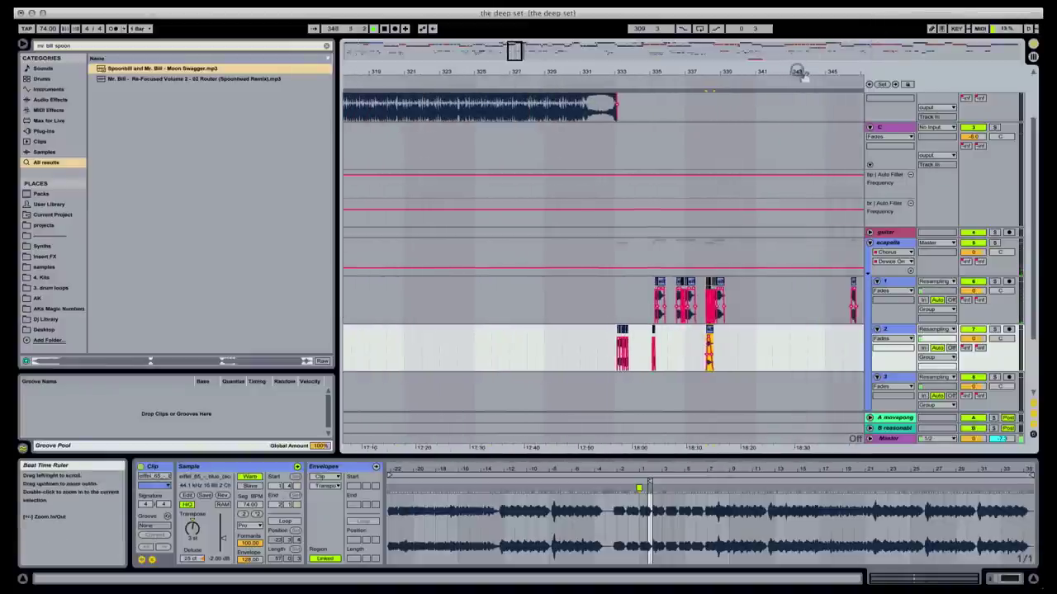
{"action": "left_click_drag", "start_coordinate": [507, 72], "coordinate": [504, 95]}
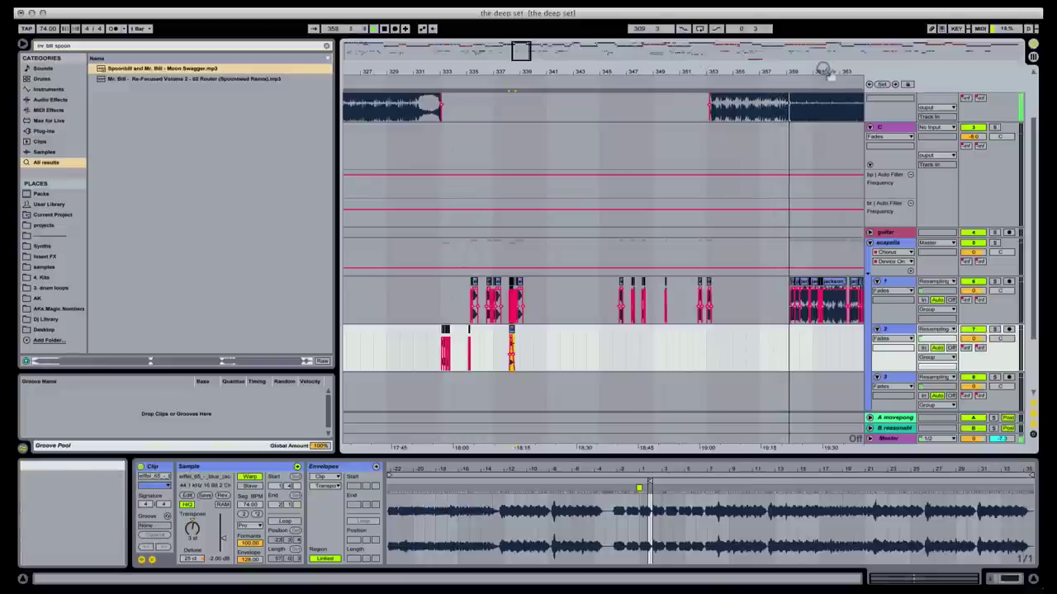
{"action": "left_click_drag", "start_coordinate": [823, 73], "coordinate": [823, 108]}
{"action": "scroll", "coordinate": [719, 157], "scroll_direction": "up", "scroll_amount": 3}
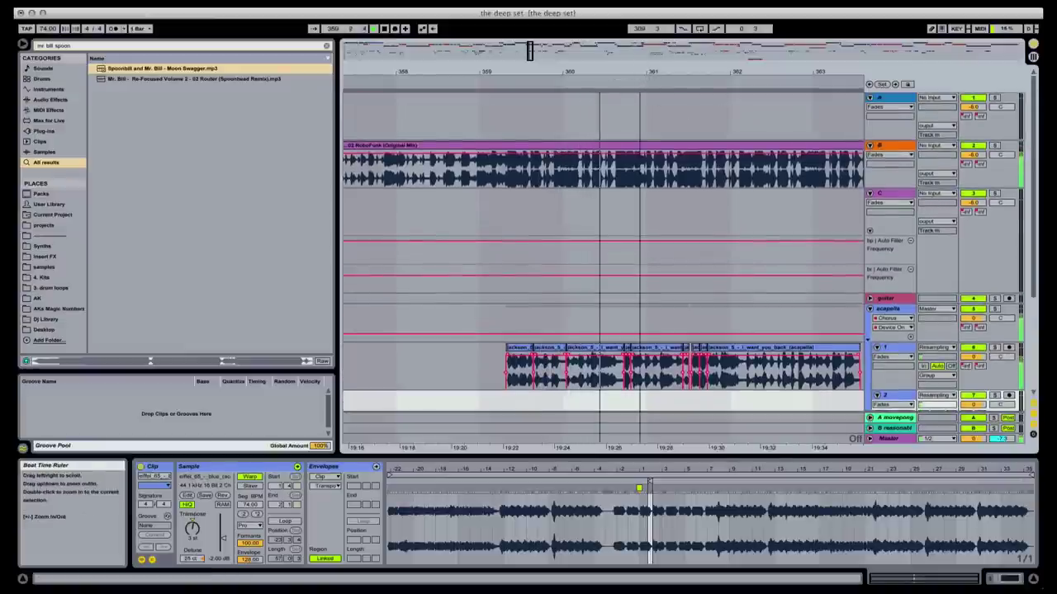
{"action": "left_click_drag", "start_coordinate": [642, 74], "coordinate": [570, 72]}
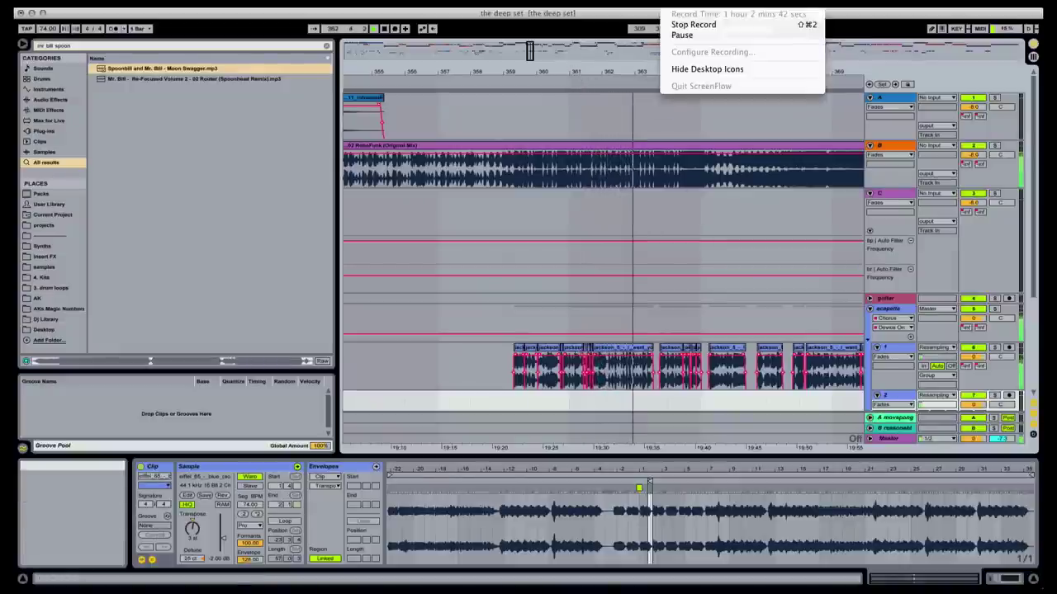
- Stop playback, place the insert marker on the acapella group track near 363.2, and inspect the whole arrangement and the RoboFunk passage there
{"action": "left_click", "coordinate": [648, 312]}
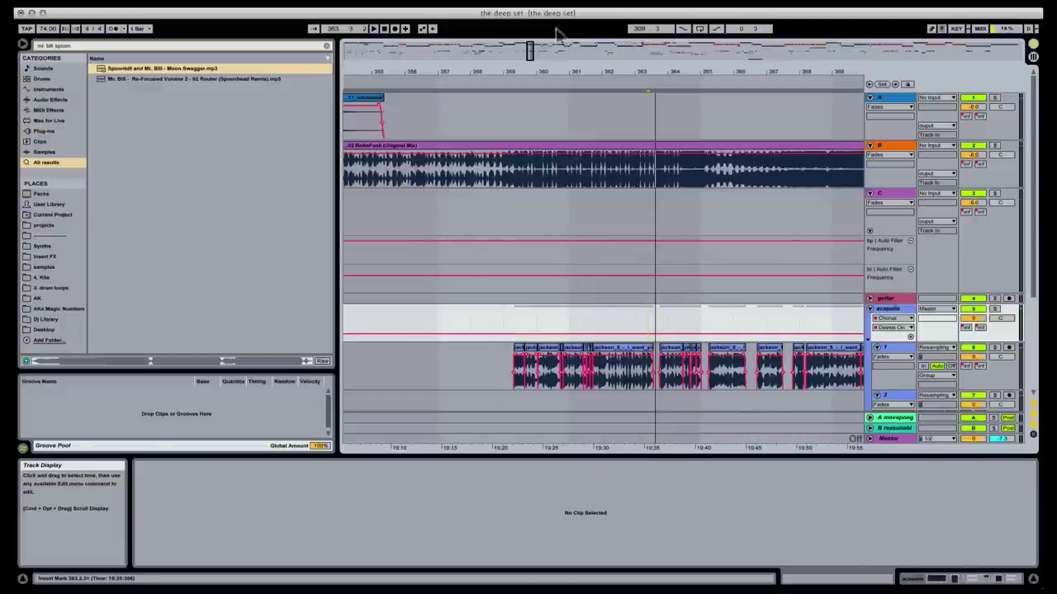
{"action": "left_click_drag", "start_coordinate": [674, 75], "coordinate": [471, 77]}
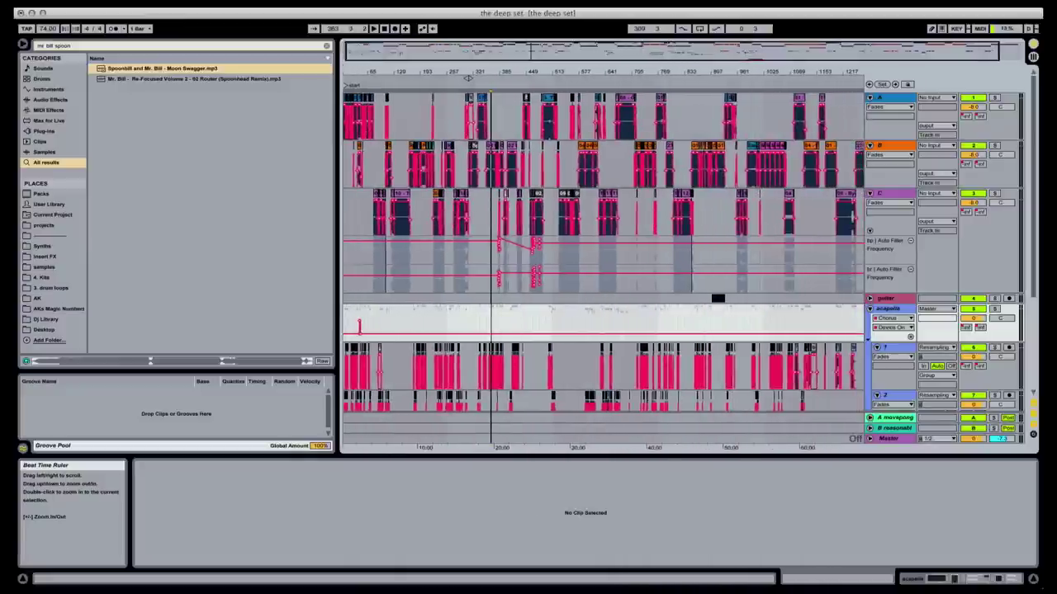
{"action": "double_click", "coordinate": [470, 78]}
{"action": "left_click_drag", "start_coordinate": [673, 69], "coordinate": [674, 74]}
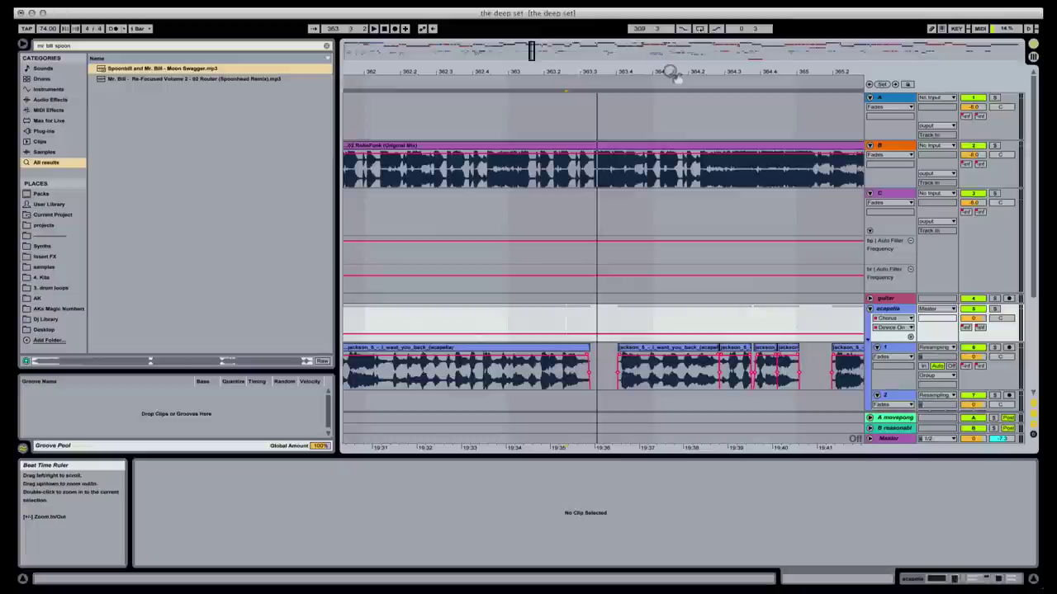